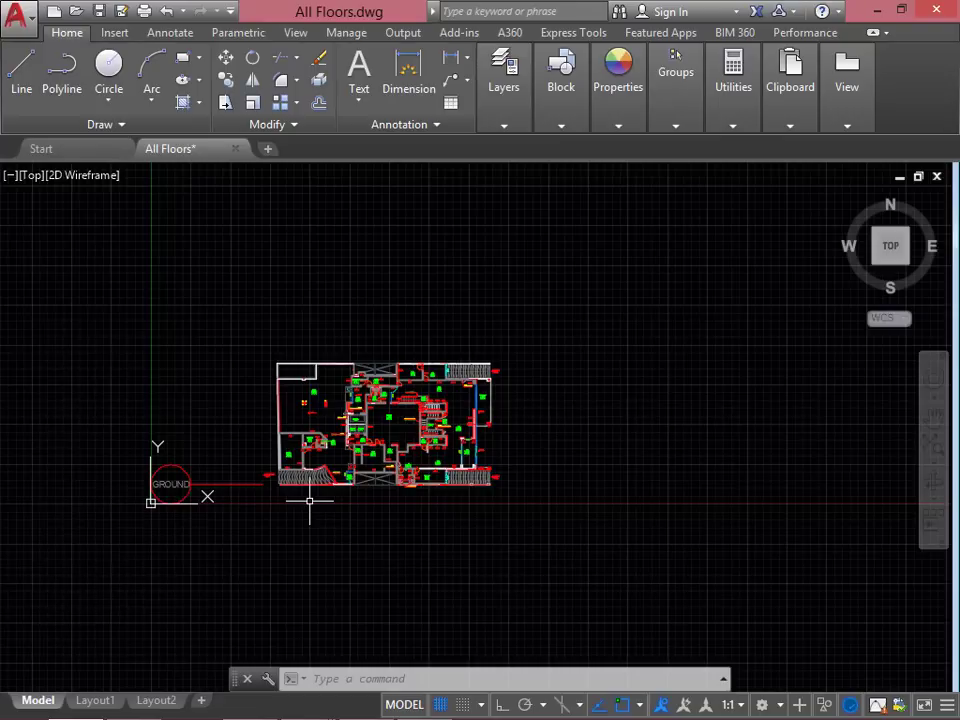
# Step: Undo the last changes in the All Floors drawing to bring back every floor plan with its label
pyautogui.hotkey('ctrl', 'z')
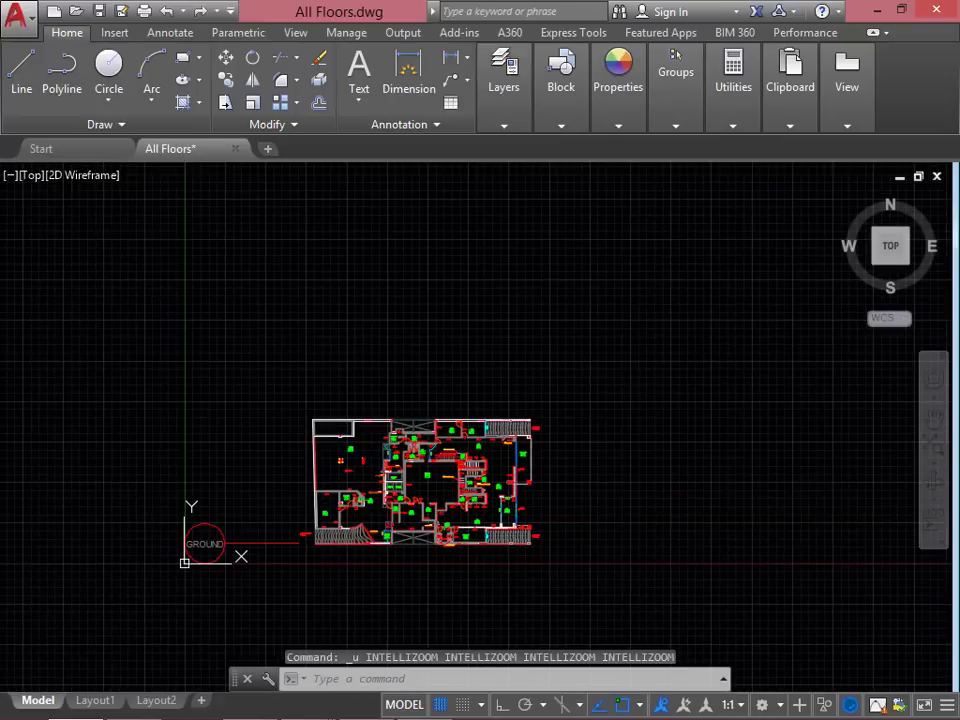
pyautogui.hotkey('ctrl', 'z')
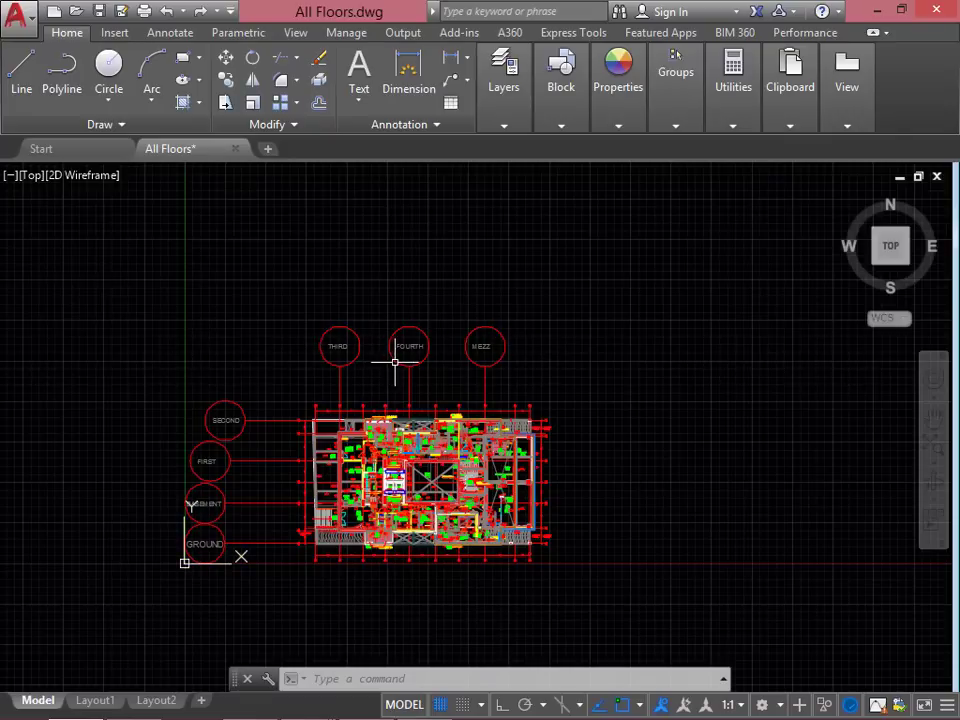
# Step: Examine the circled floor labels around the overlaid plans, from GROUND up to FOURTH and MEZZ
pyautogui.scroll(4, 497, 379)
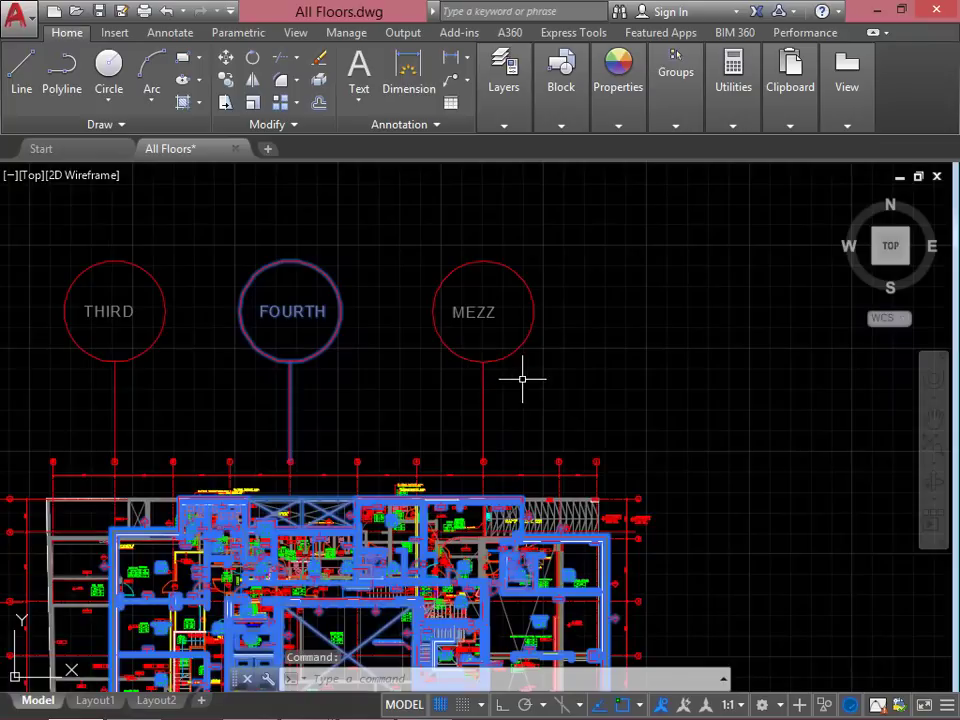
pyautogui.press('Escape')
pyautogui.scroll(-5, 602, 339)
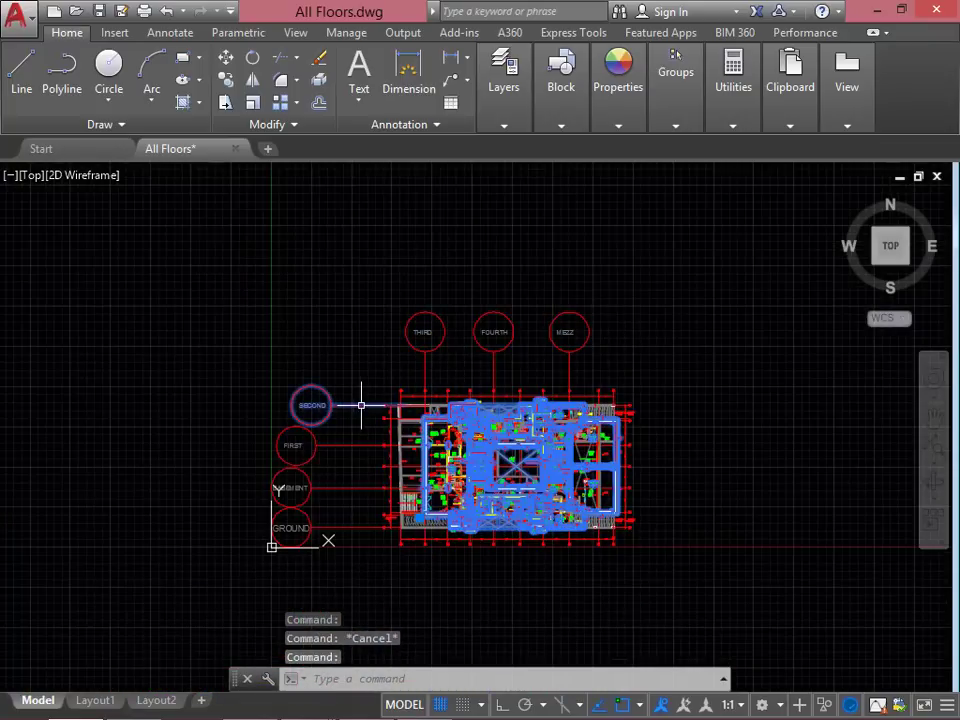
pyautogui.press('Escape')
pyautogui.click(354, 438)
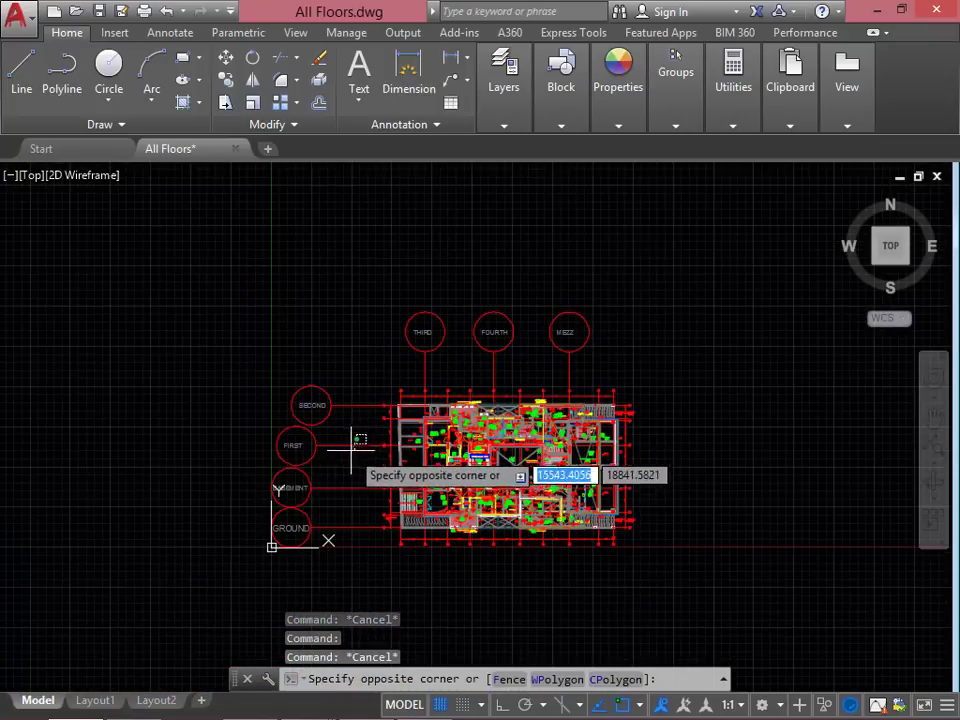
pyautogui.click(353, 465)
pyautogui.press('Escape')
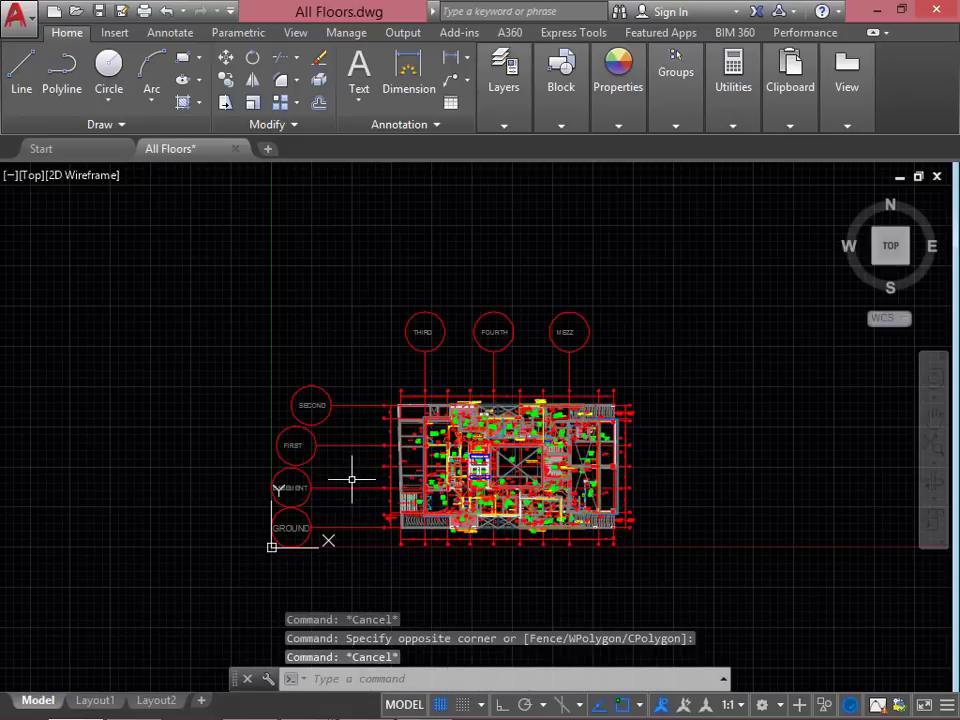
pyautogui.scroll(-2, 332, 399)
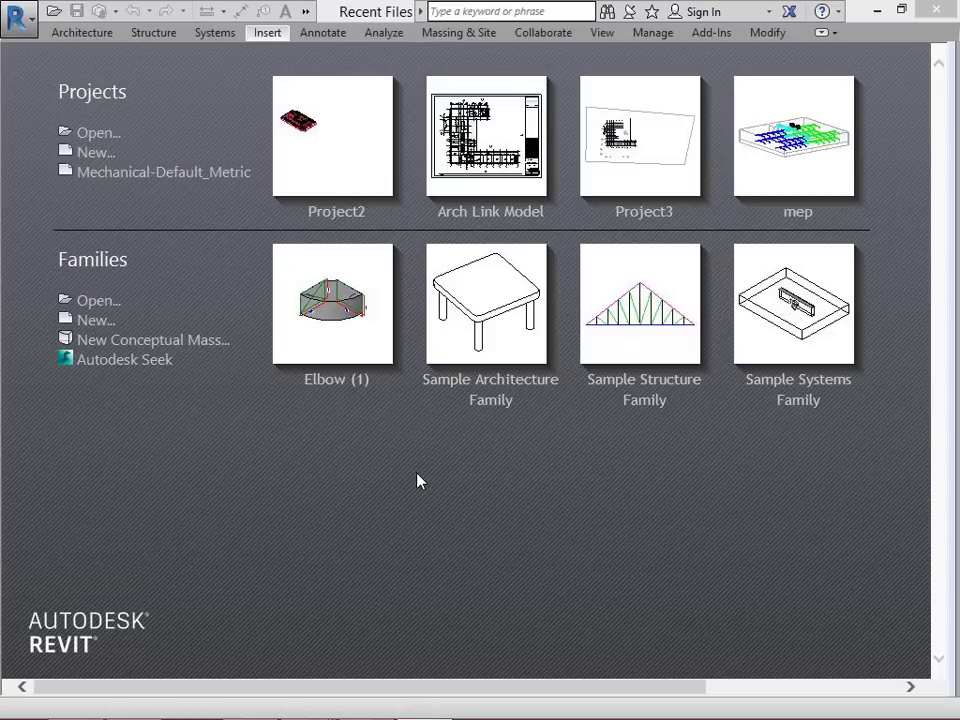
# Step: Switch to Revit and create a new project from the DefaultMetric template
pyautogui.click(95, 154)
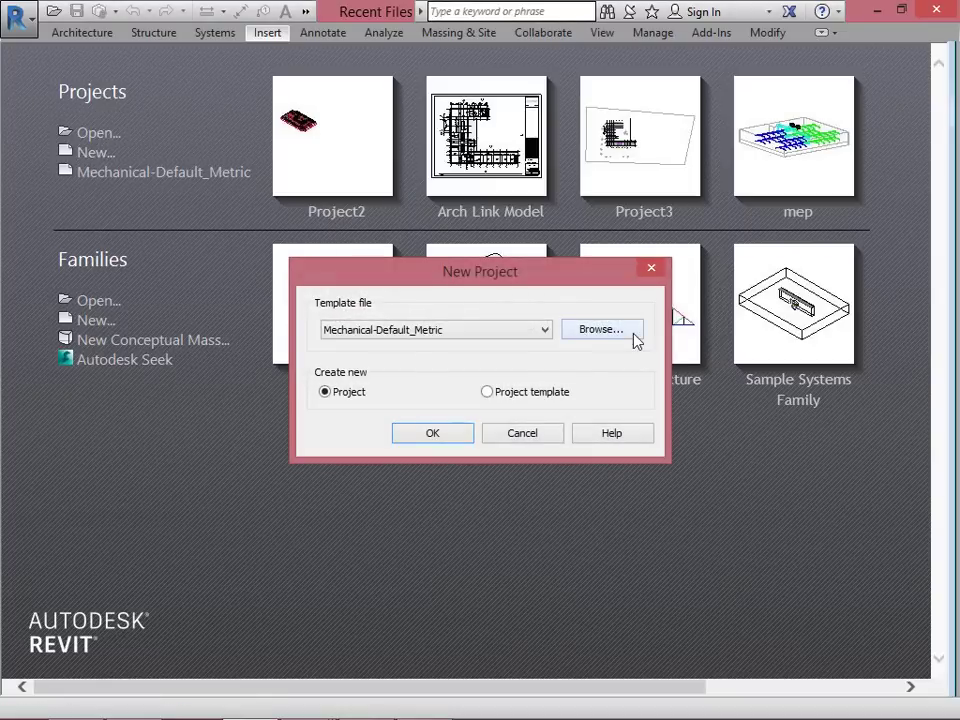
pyautogui.click(623, 336)
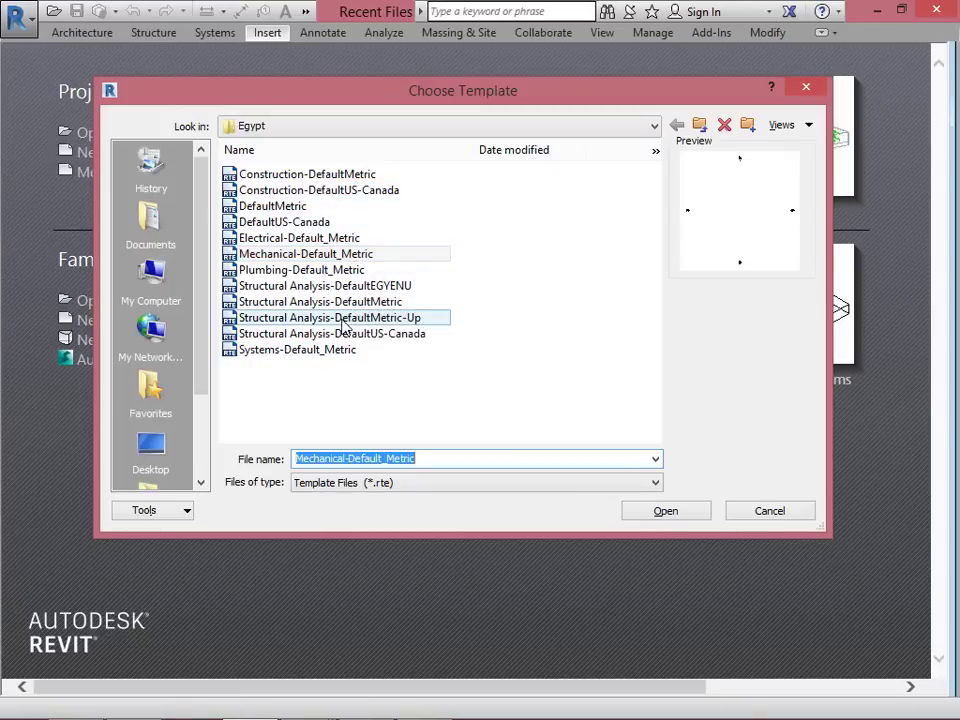
pyautogui.click(285, 207)
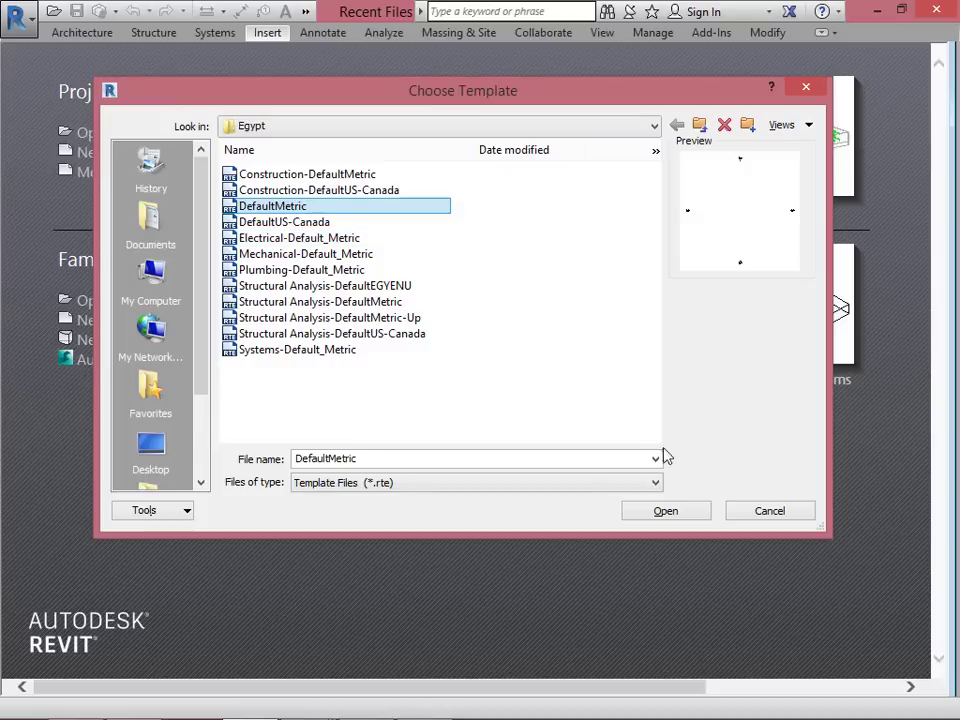
pyautogui.click(666, 511)
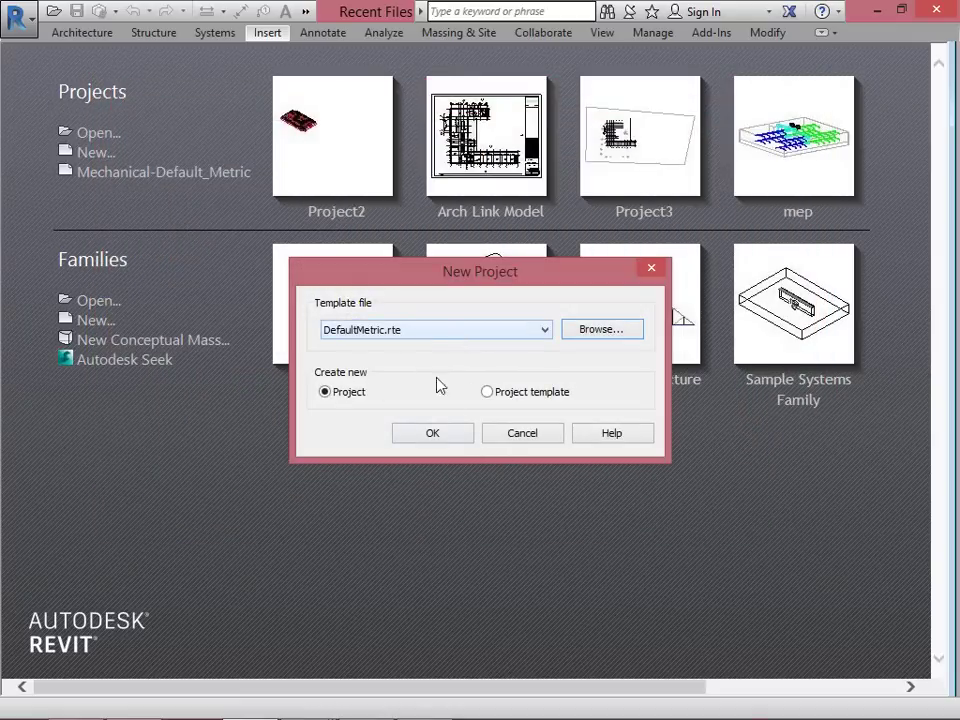
pyautogui.click(438, 441)
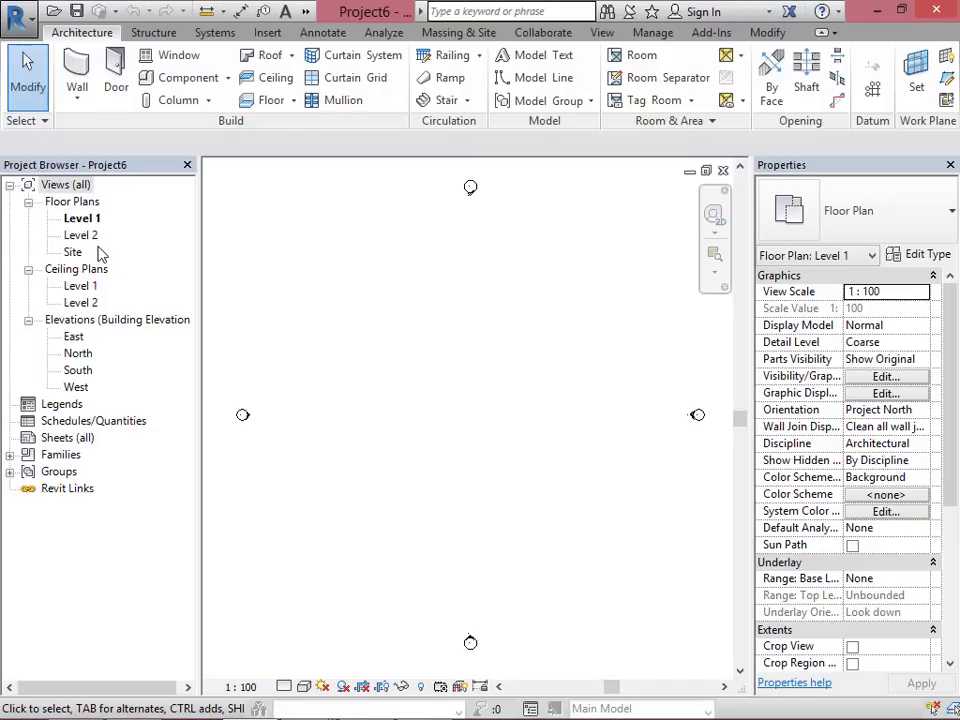
# Step: Open the North elevation and delete both default levels together with their associated plan views
pyautogui.doubleClick(80, 354)
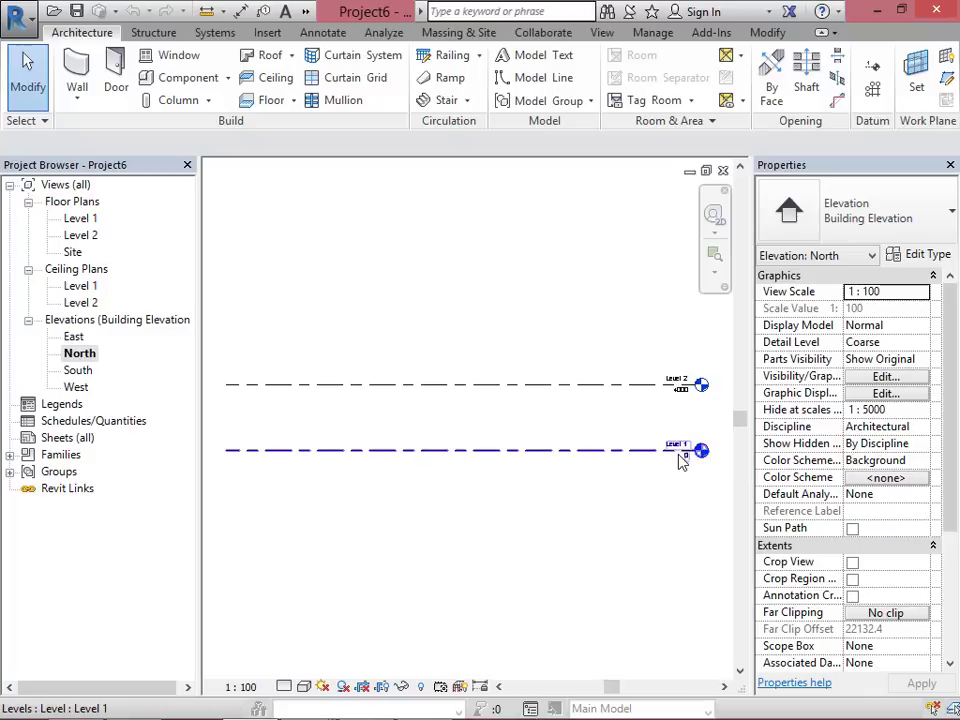
pyautogui.scroll(2, 684, 457)
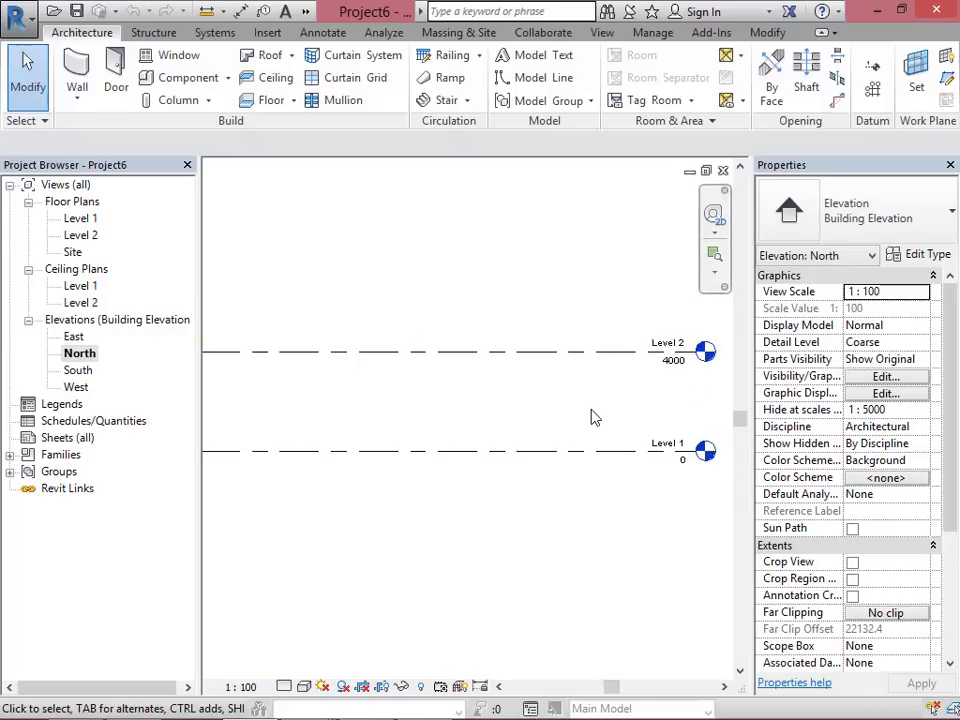
pyautogui.scroll(-3, 498, 407)
pyautogui.scroll(-1, 635, 380)
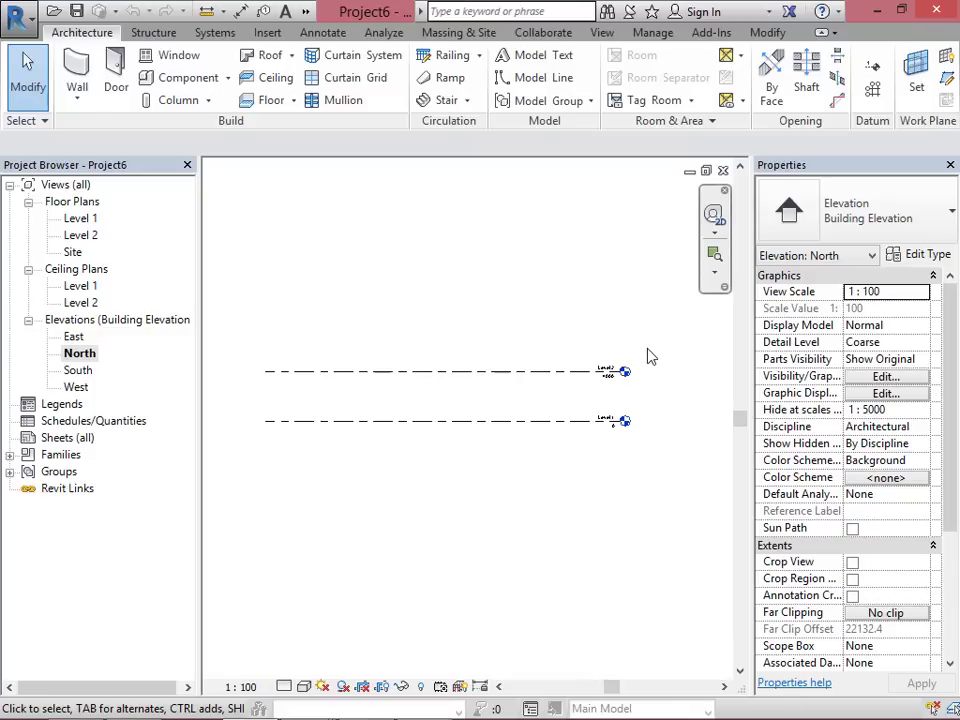
pyautogui.moveTo(647, 345); pyautogui.dragTo(560, 470)
pyautogui.press('Delete')
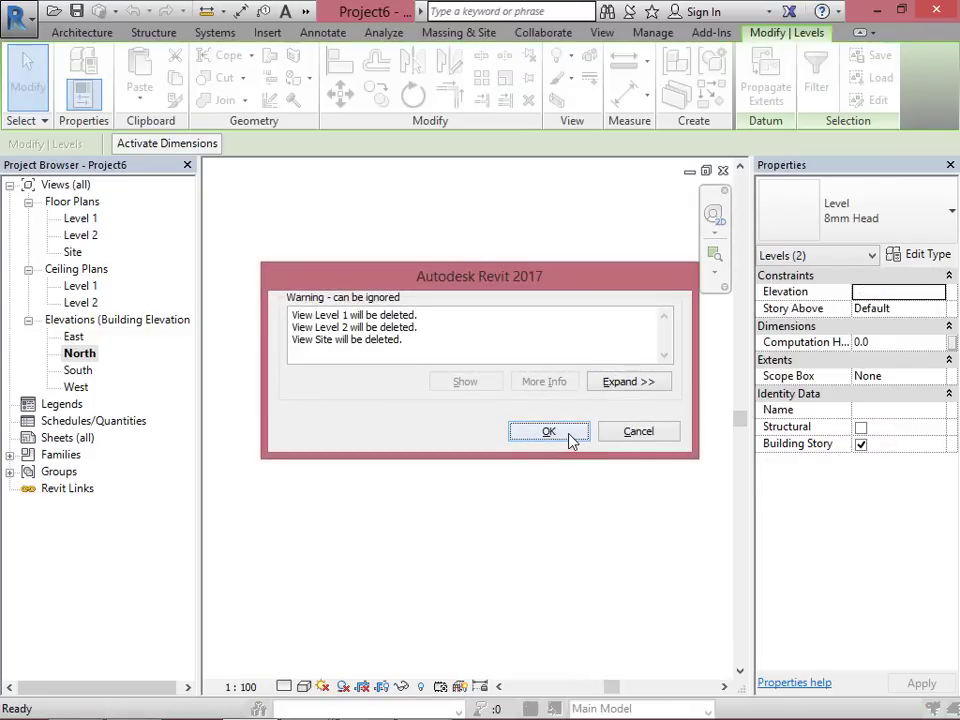
pyautogui.click(549, 432)
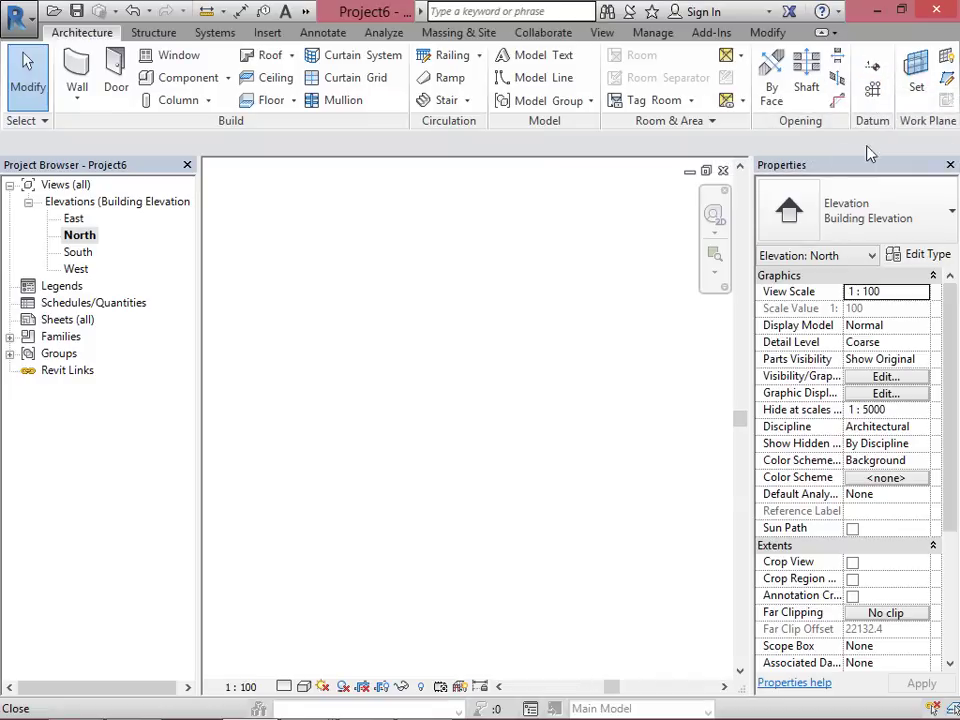
pyautogui.click(872, 66)
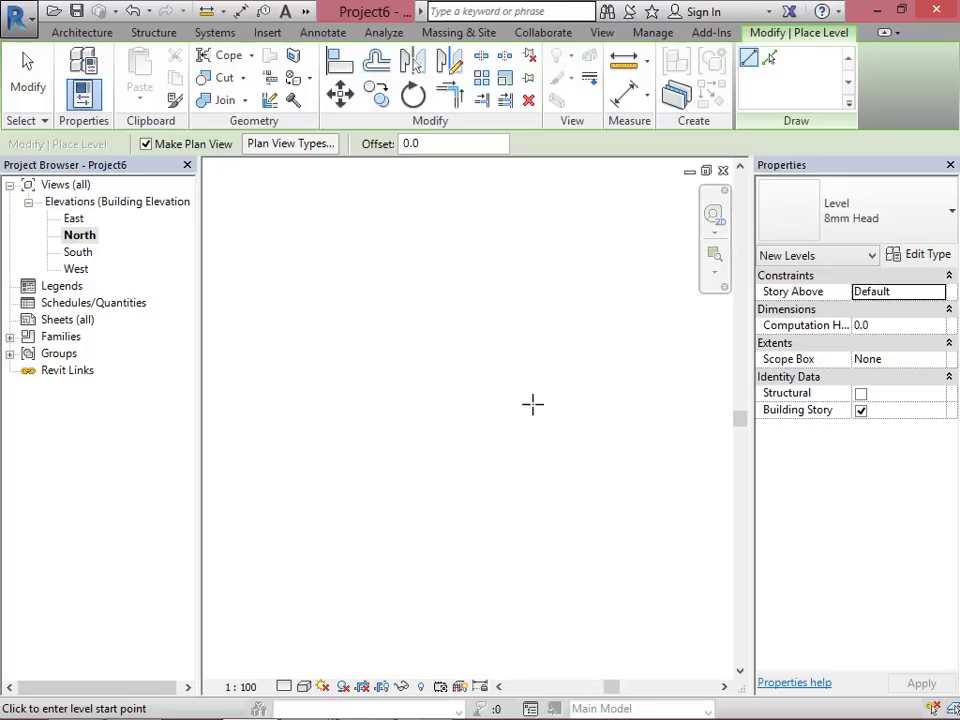
pyautogui.press('Escape')
pyautogui.press('Escape')
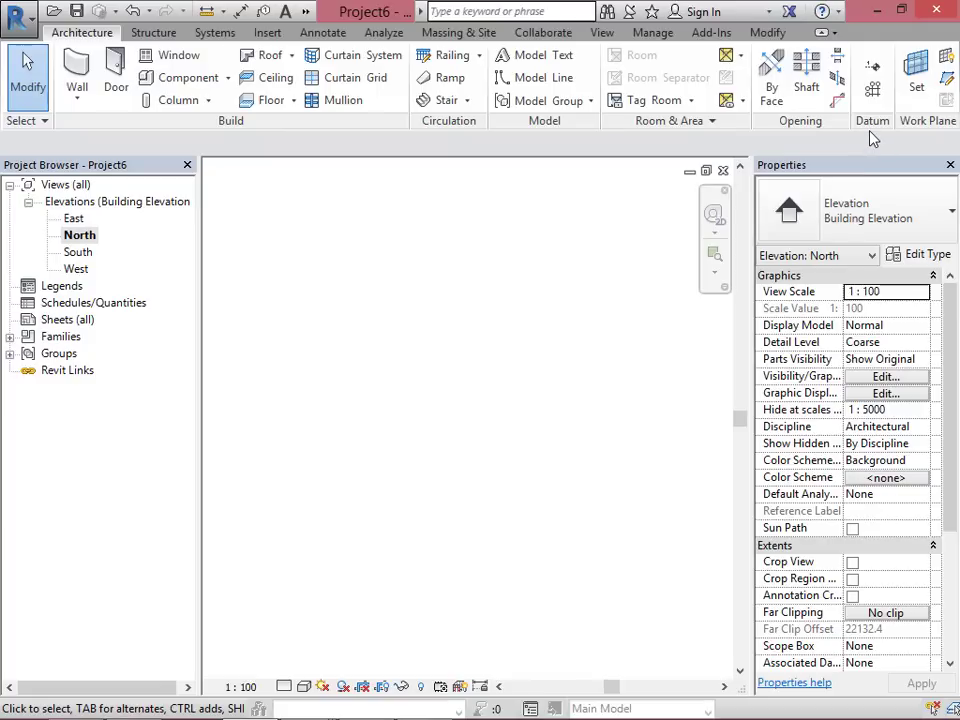
# Step: Draw a horizontal level line in the North elevation at an elevation of about -1990 mm
pyautogui.click(873, 72)
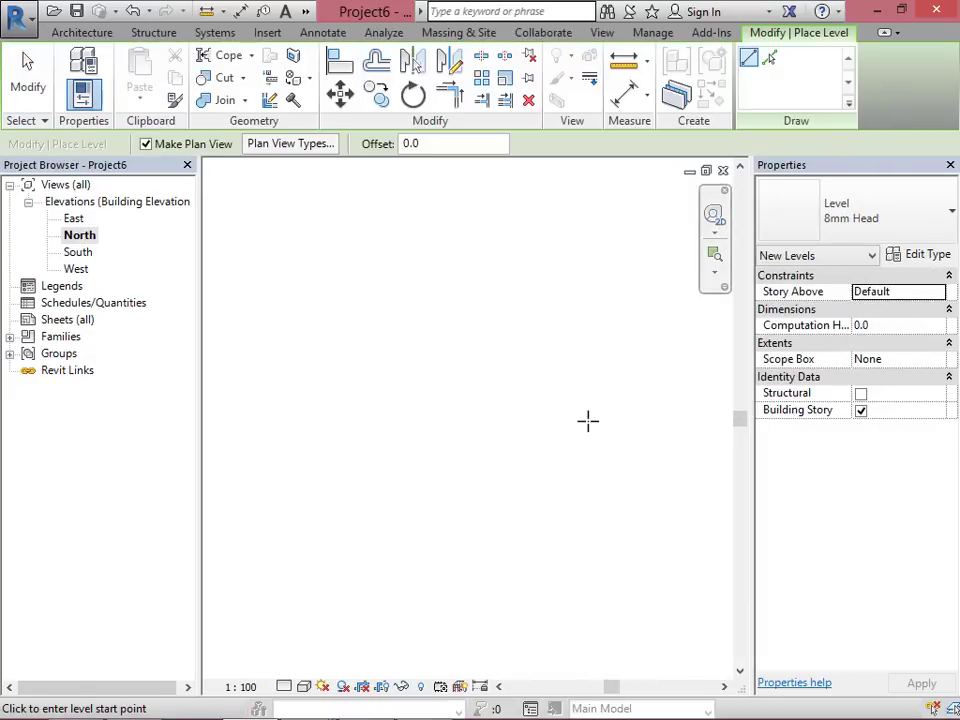
pyautogui.click(354, 447)
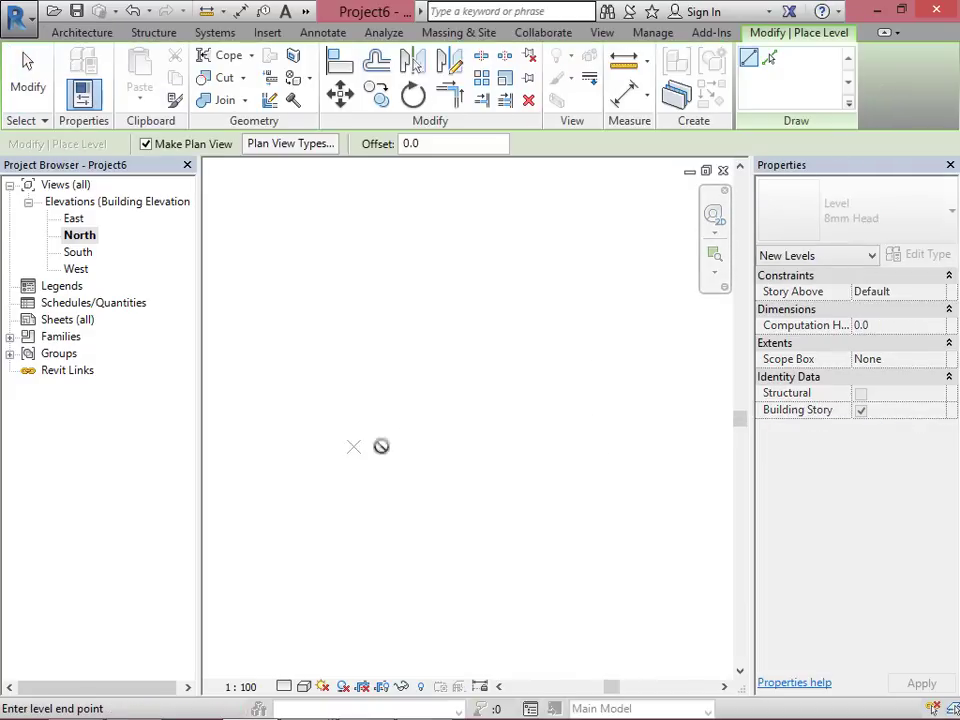
pyautogui.click(600, 446)
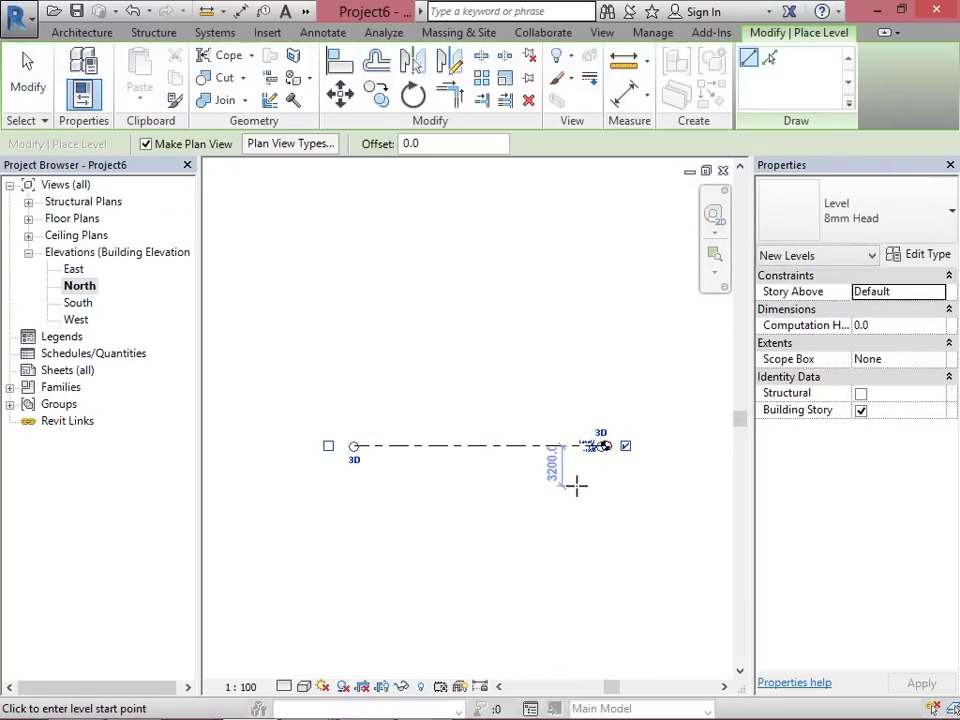
pyautogui.press('Escape')
pyautogui.press('Escape')
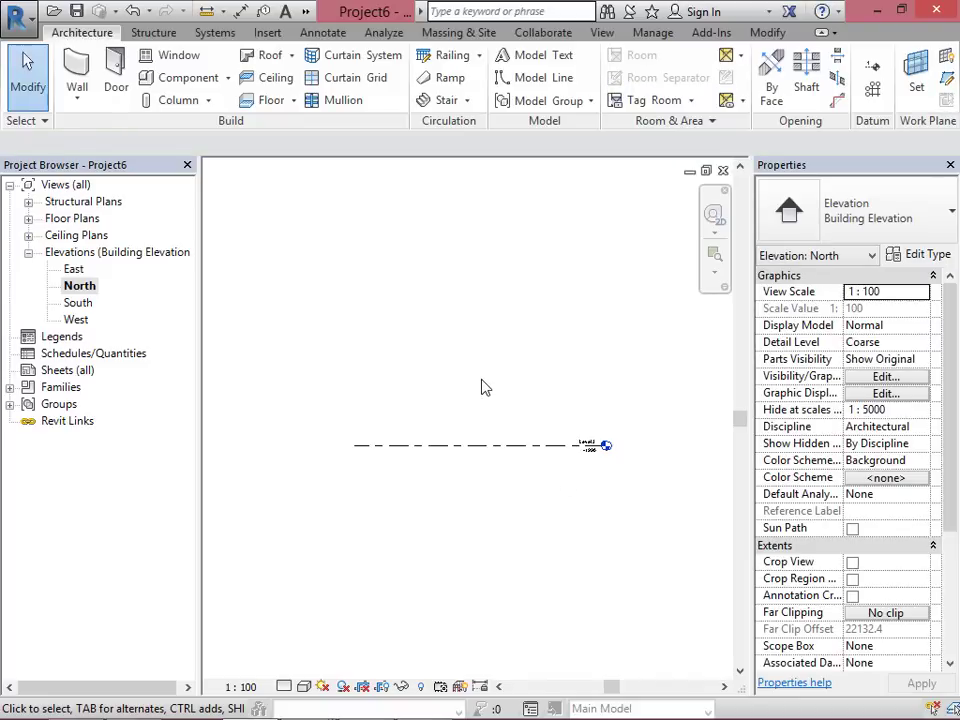
# Step: Draw two more levels above the first one, at elevations of about 2610 mm and 8110 mm, with their heads aligned to it
pyautogui.press('l')
pyautogui.press('l')
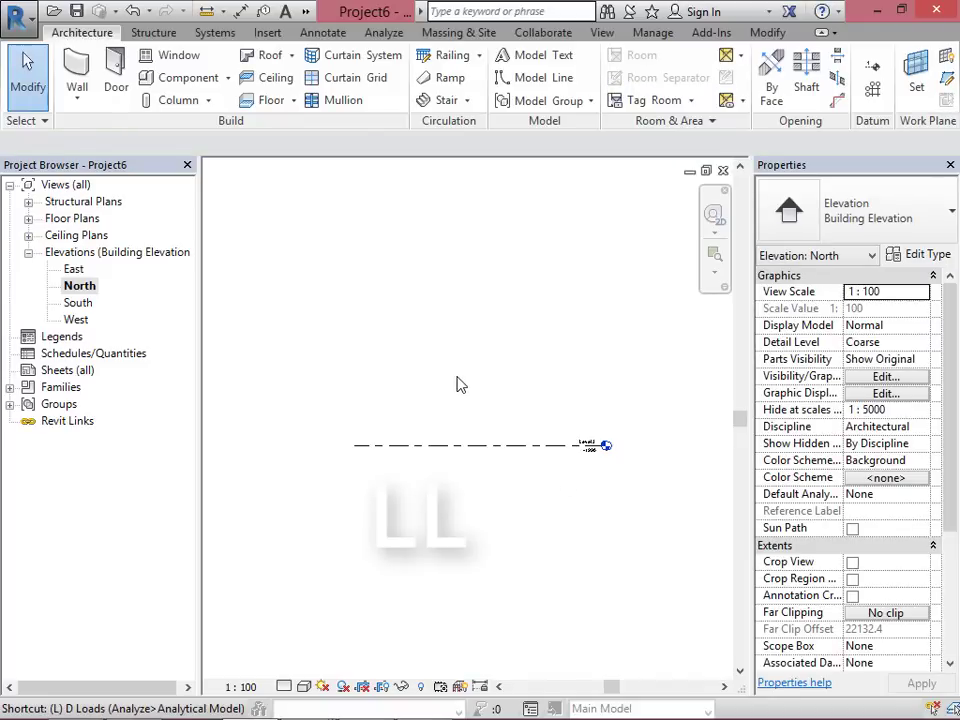
pyautogui.click(339, 389)
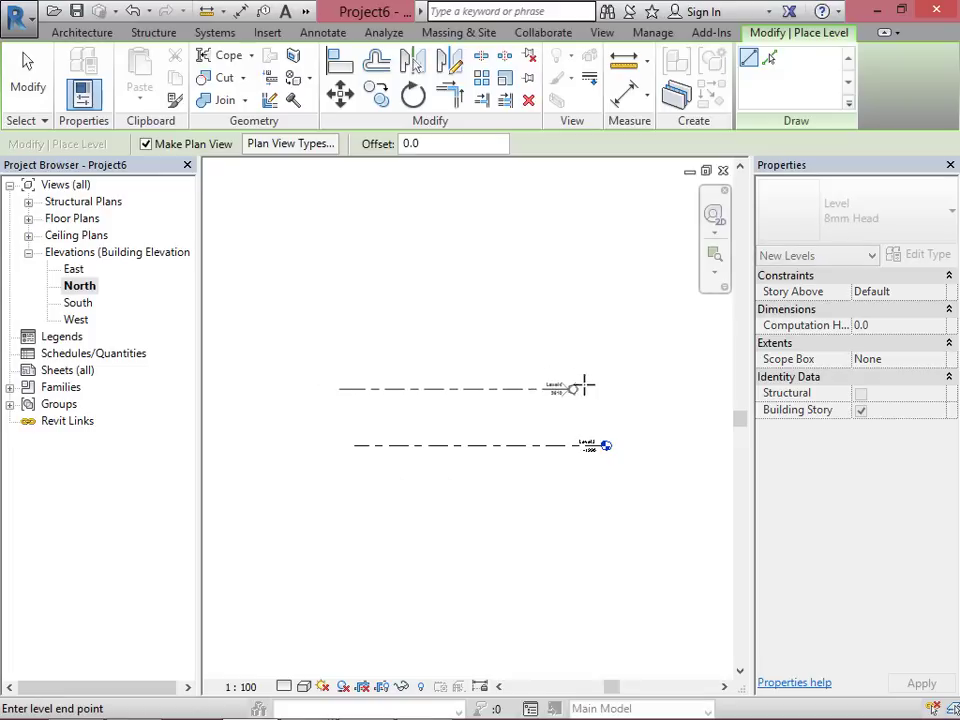
pyautogui.click(605, 388)
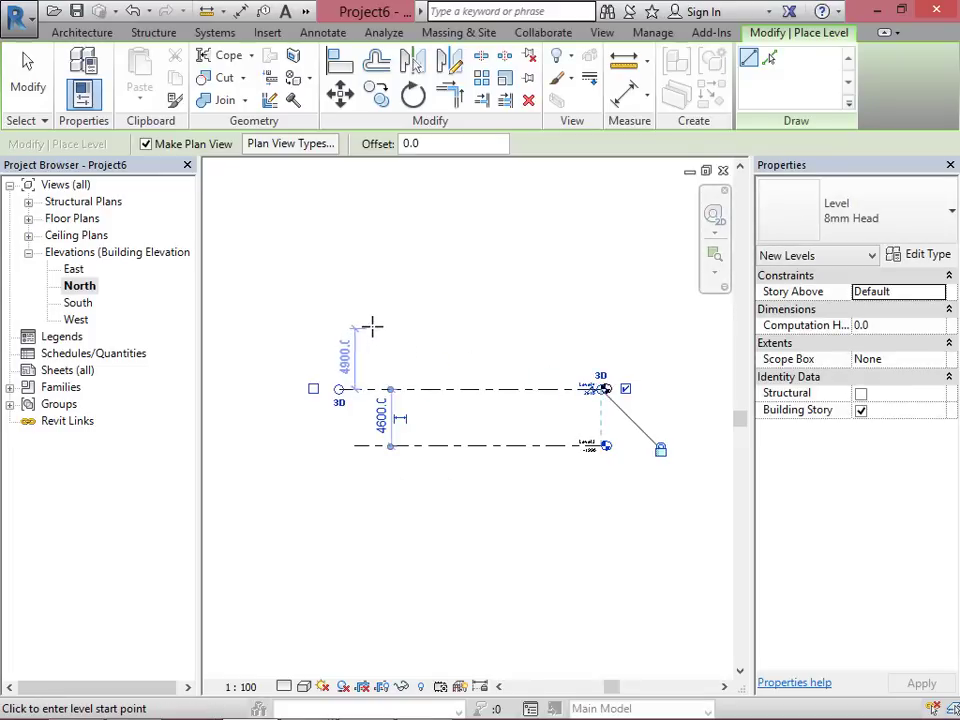
pyautogui.click(335, 320)
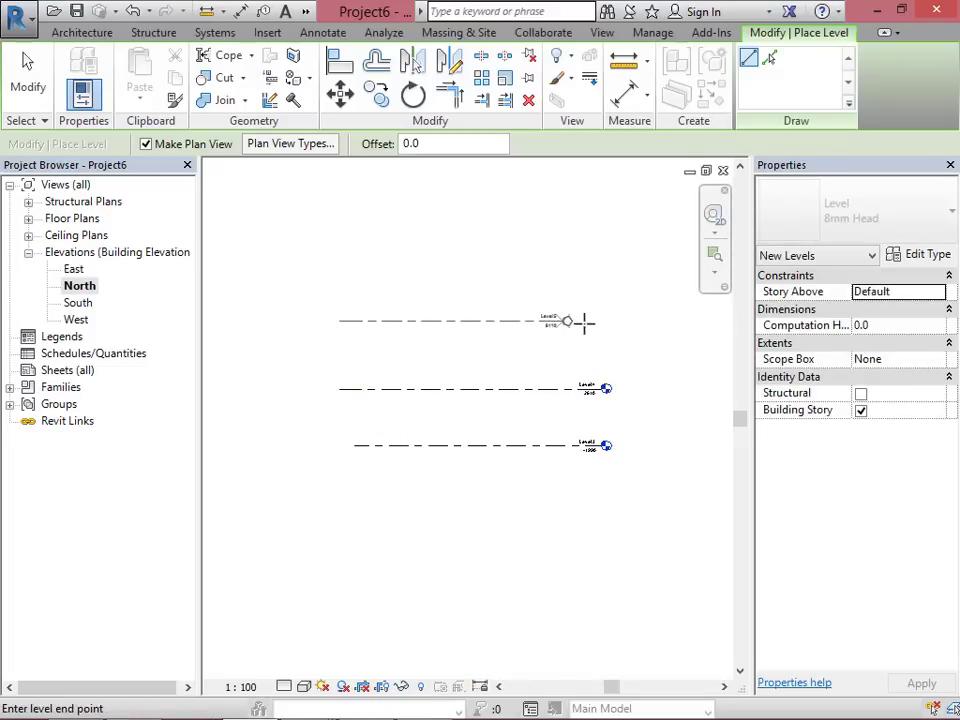
pyautogui.click(605, 321)
# Step: Rename the lowest level as Basement and rename its corresponding views to match
pyautogui.scroll(4, 600, 470)
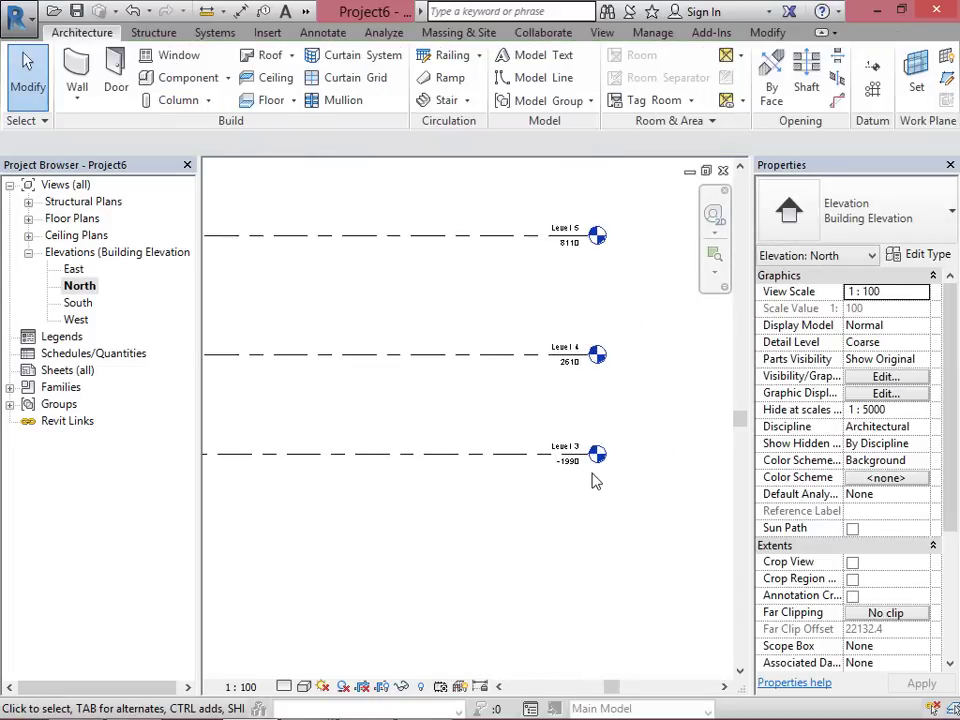
pyautogui.scroll(-3, 572, 484)
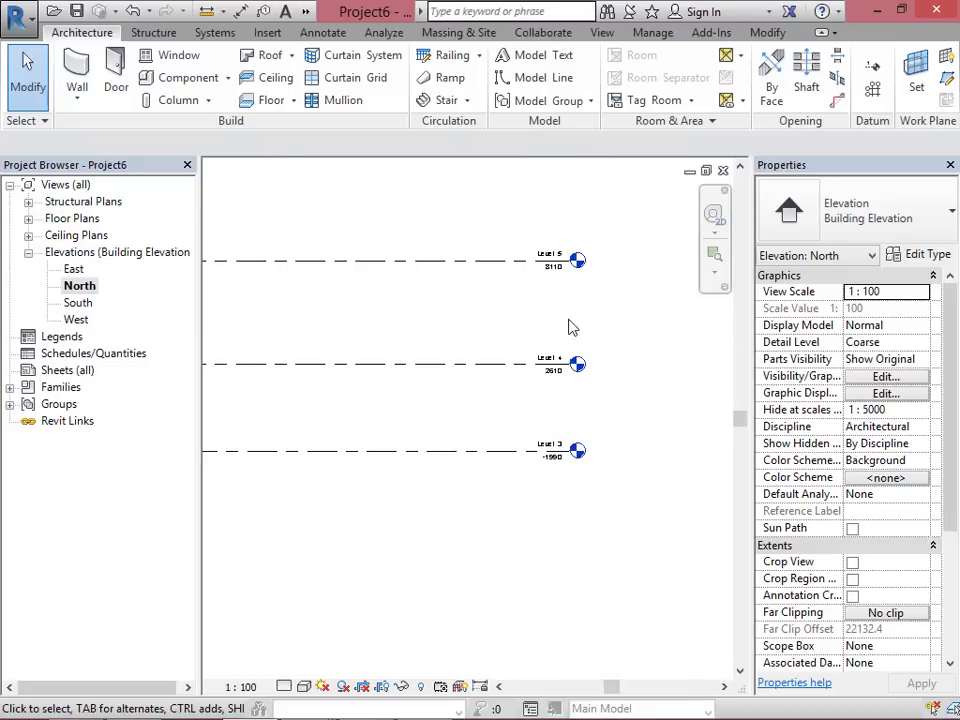
pyautogui.scroll(2, 572, 395)
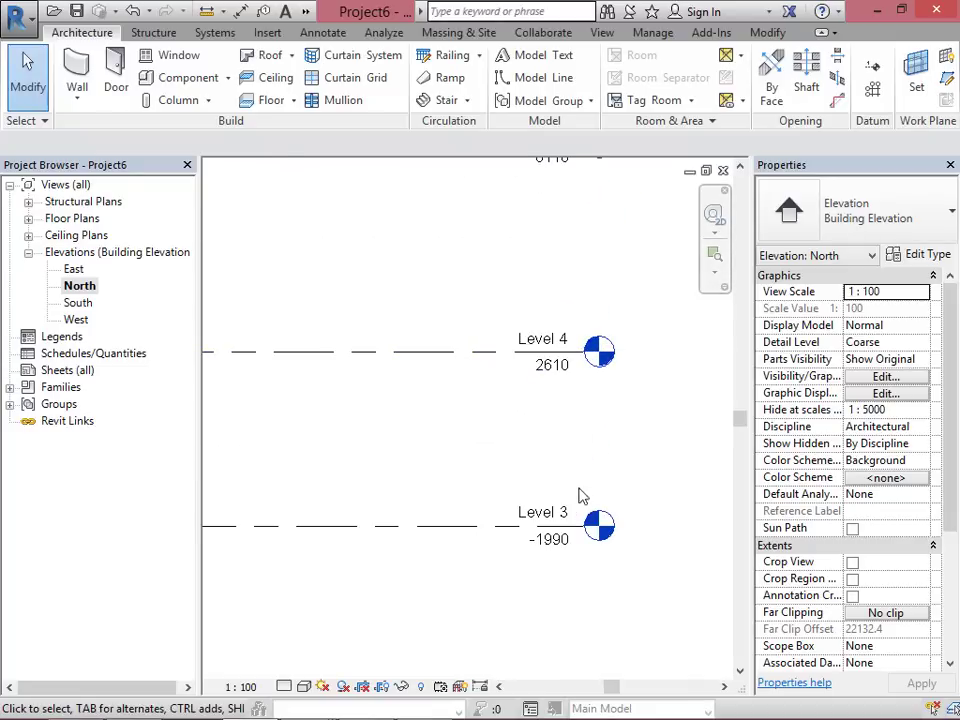
pyautogui.scroll(-2, 561, 561)
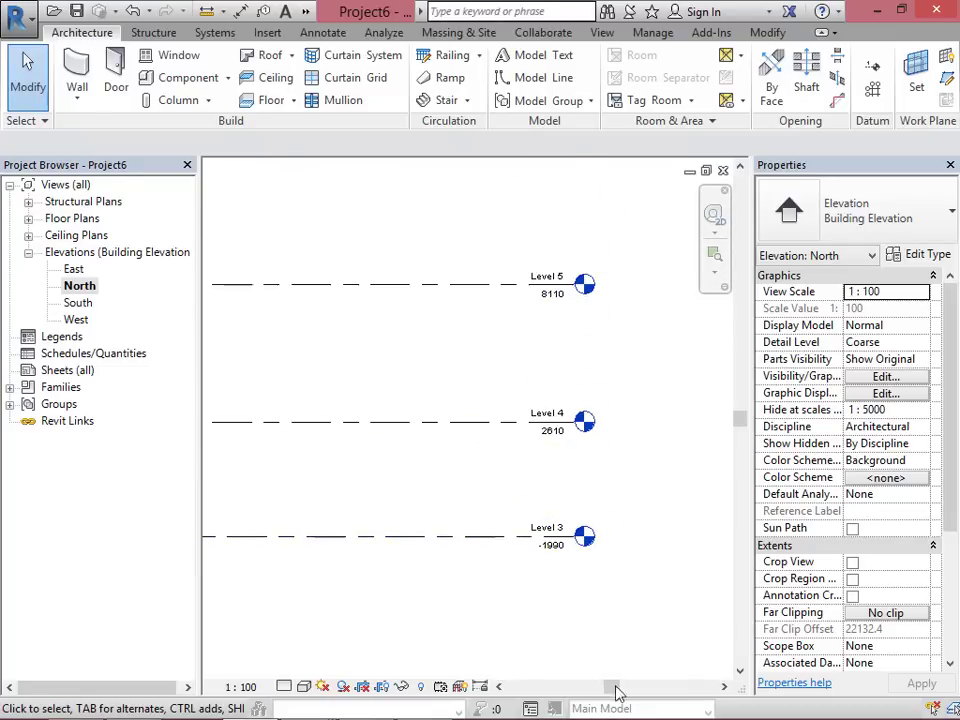
pyautogui.scroll(4, 538, 579)
pyautogui.click(575, 497)
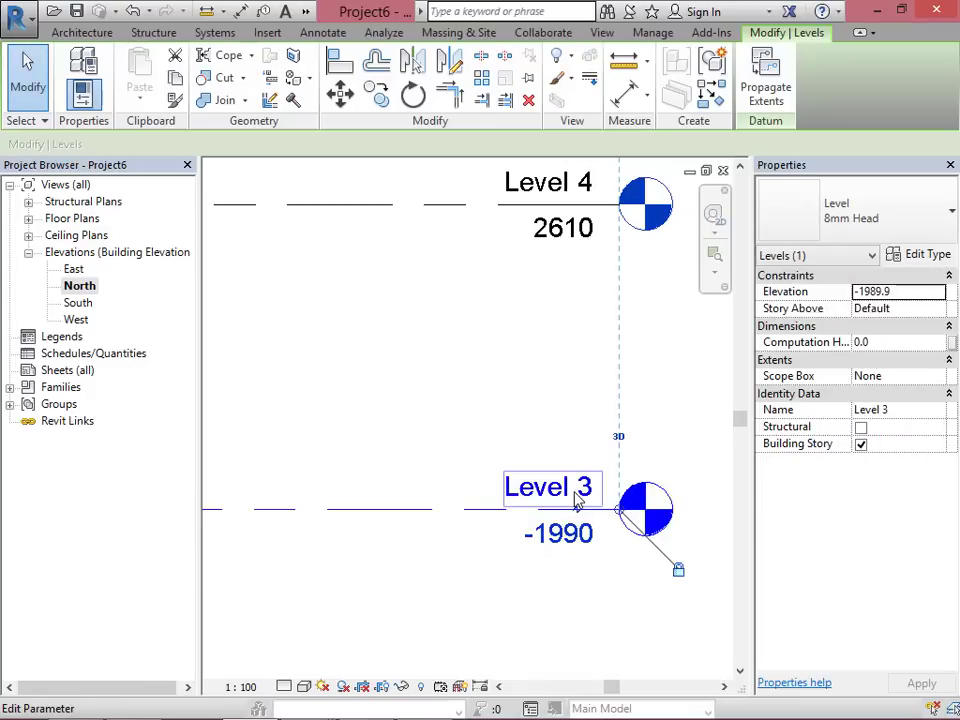
pyautogui.click(575, 491)
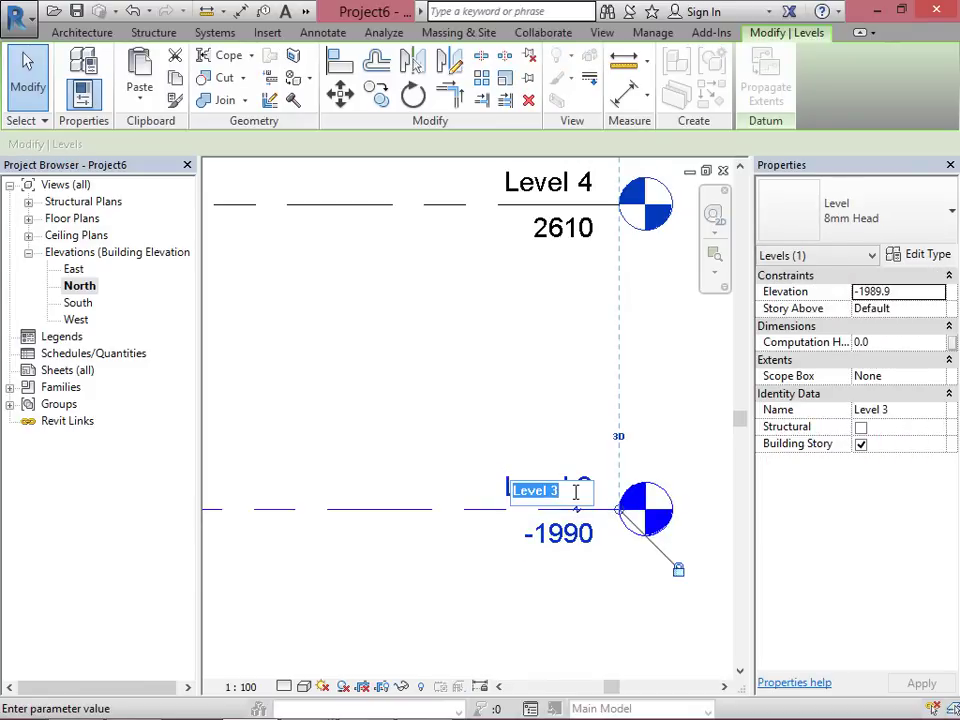
pyautogui.write('Basement')
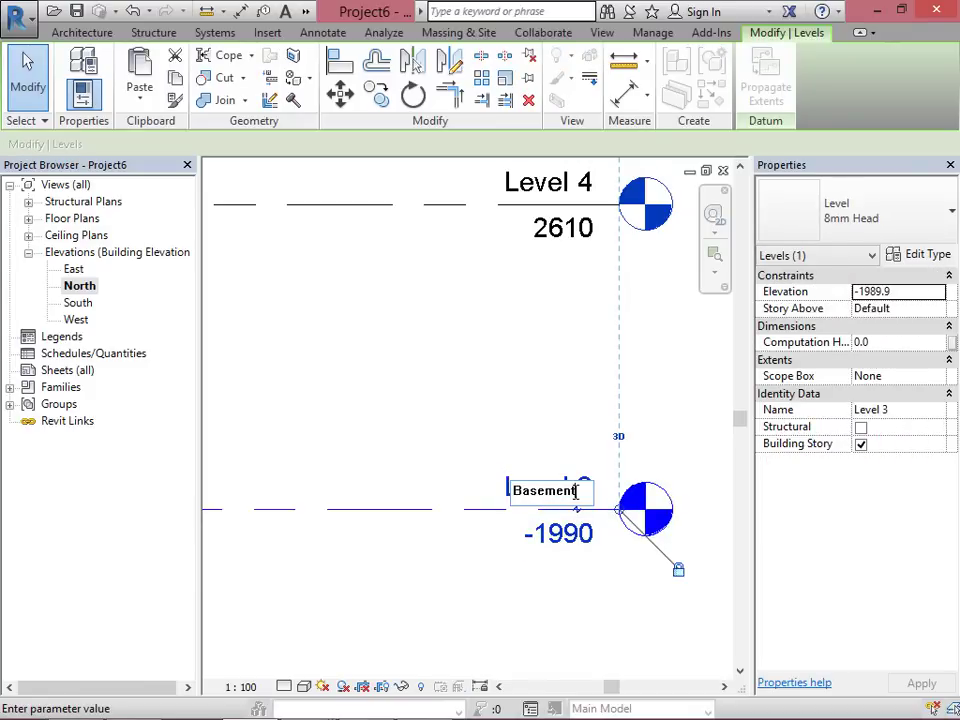
pyautogui.press('Return')
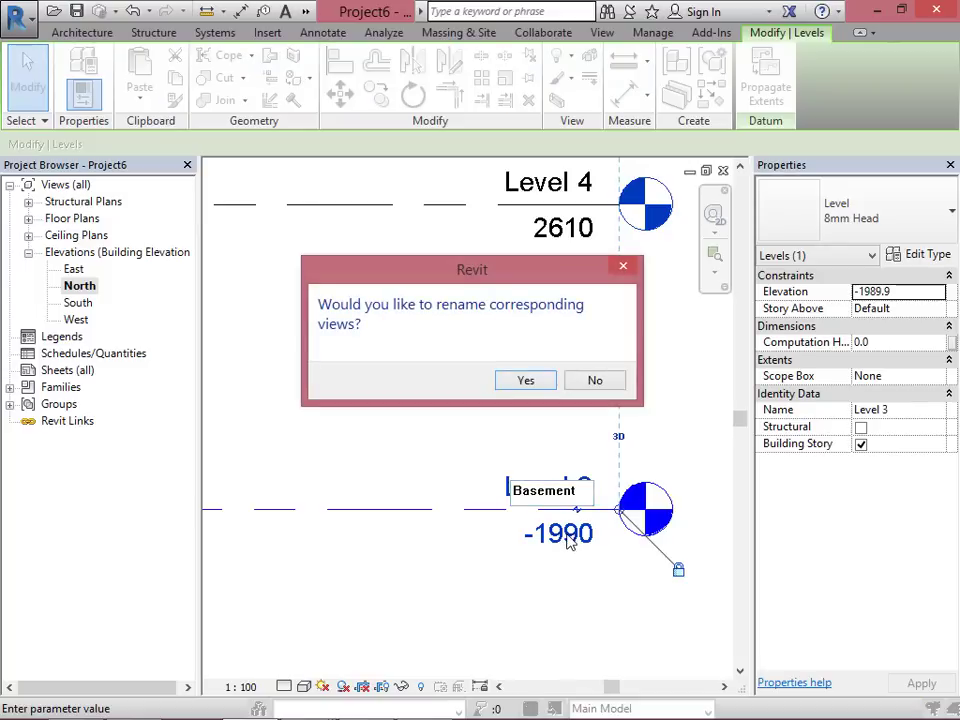
pyautogui.click(527, 381)
# Step: Set the Basement level's elevation to -3000 mm
pyautogui.click(568, 535)
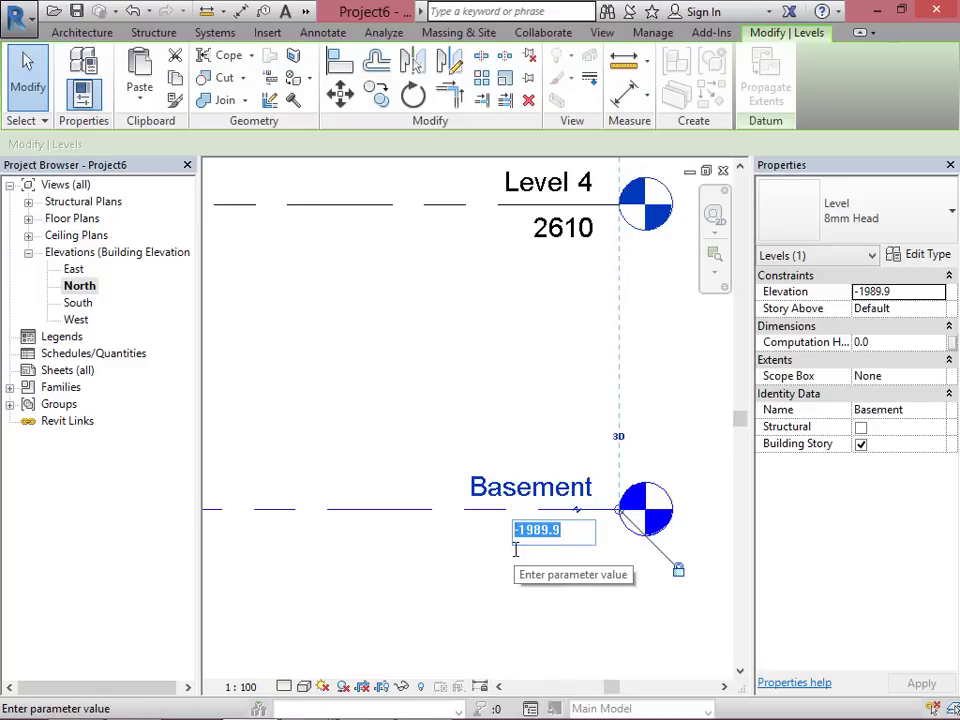
pyautogui.write('-3')
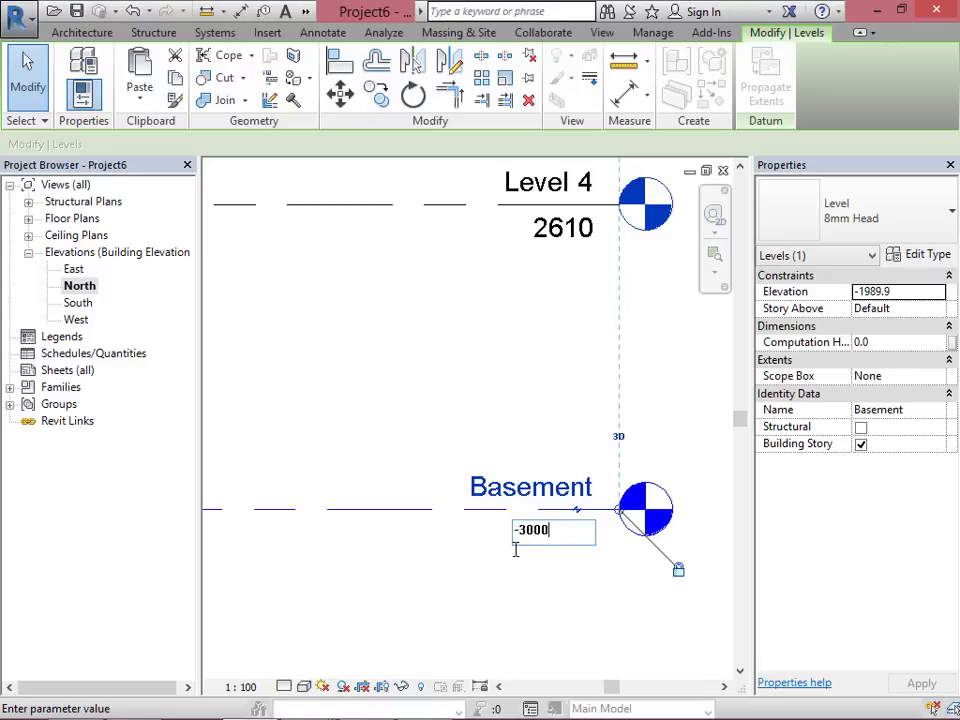
pyautogui.write('000')
pyautogui.press('Return')
# Step: Rename the middle level as Ground, including its corresponding views
pyautogui.scroll(-1, 548, 483)
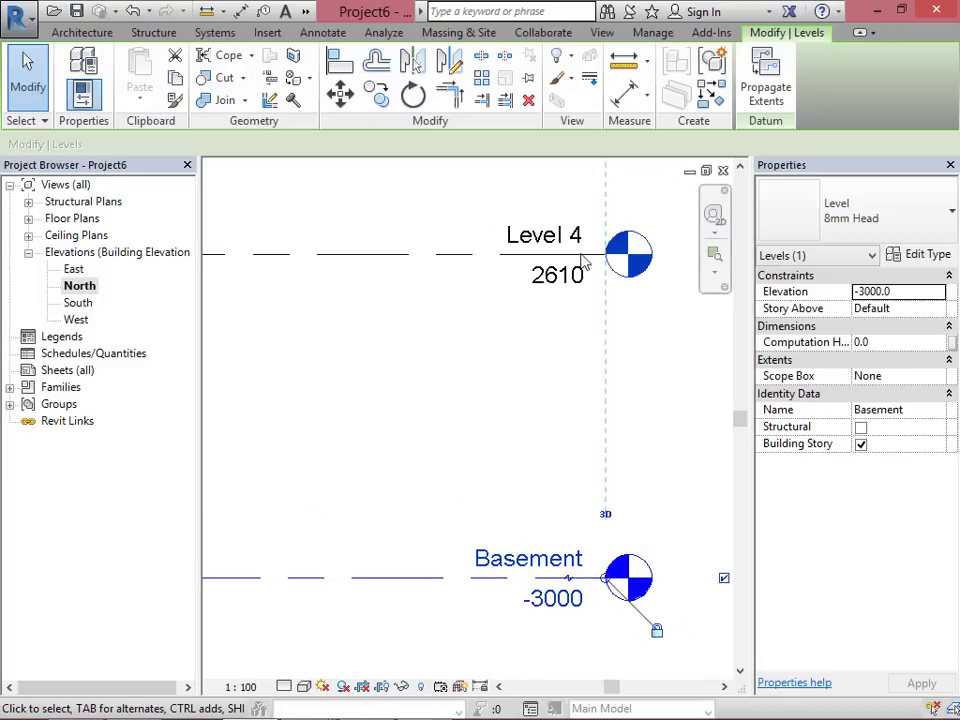
pyautogui.click(575, 275)
pyautogui.click(560, 237)
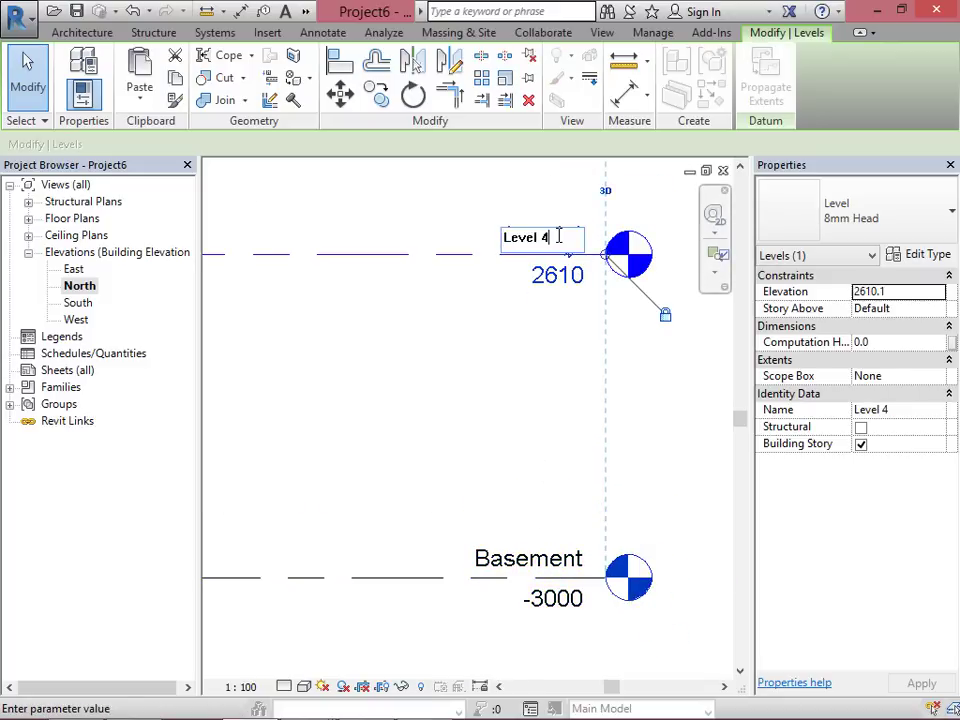
pyautogui.moveTo(559, 237); pyautogui.dragTo(487, 247)
pyautogui.write('Ground')
pyautogui.press('Return')
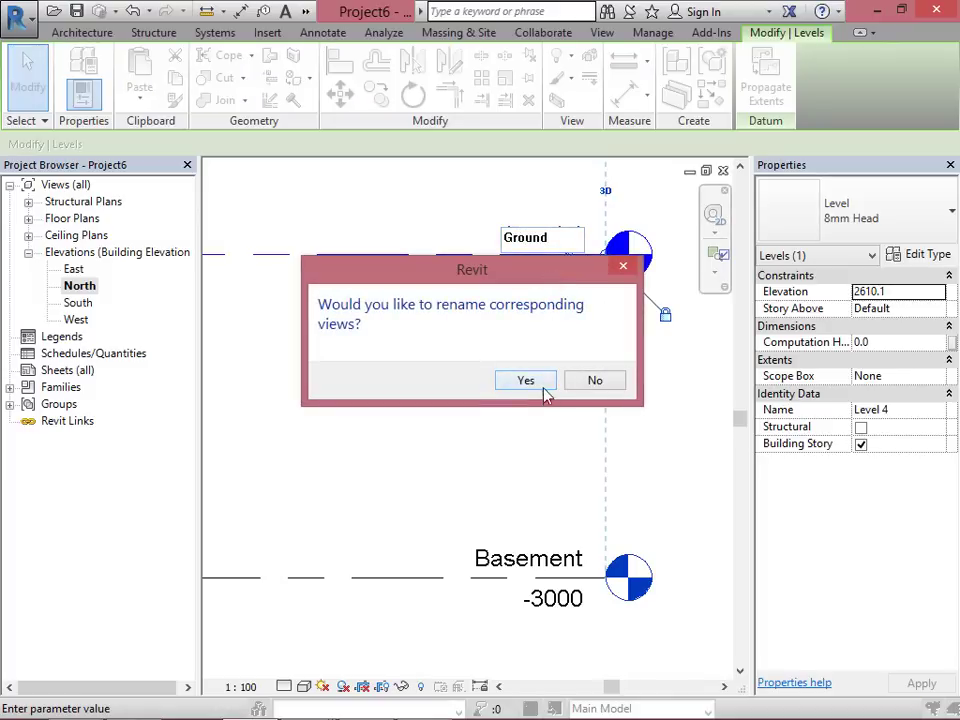
pyautogui.click(548, 384)
# Step: Set the Ground level's elevation to 0
pyautogui.click(553, 278)
pyautogui.moveTo(555, 273); pyautogui.dragTo(491, 294)
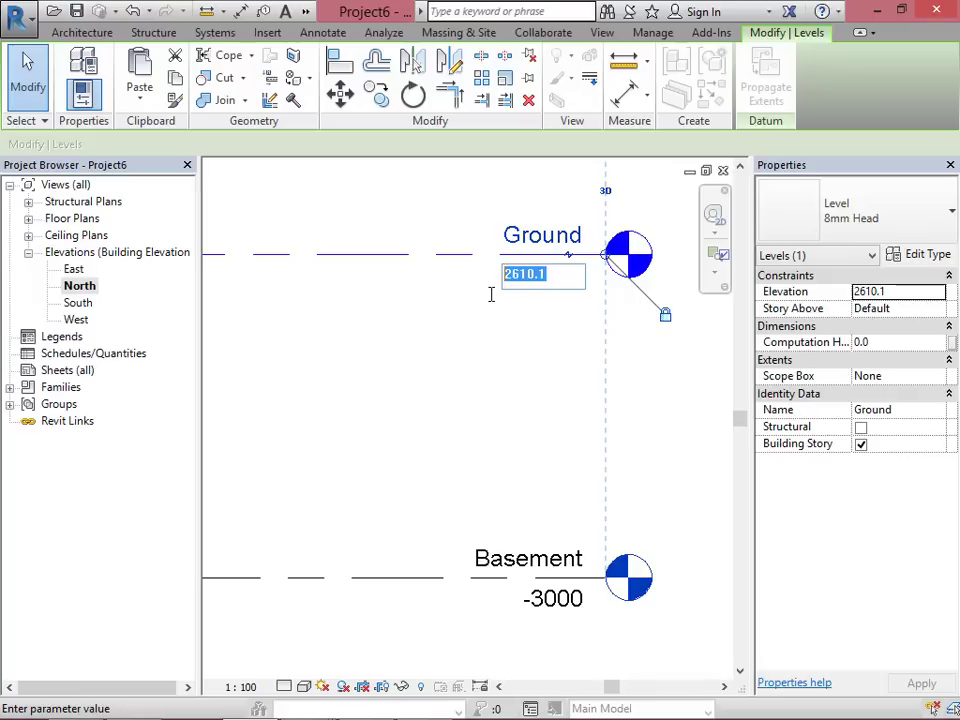
pyautogui.write('0')
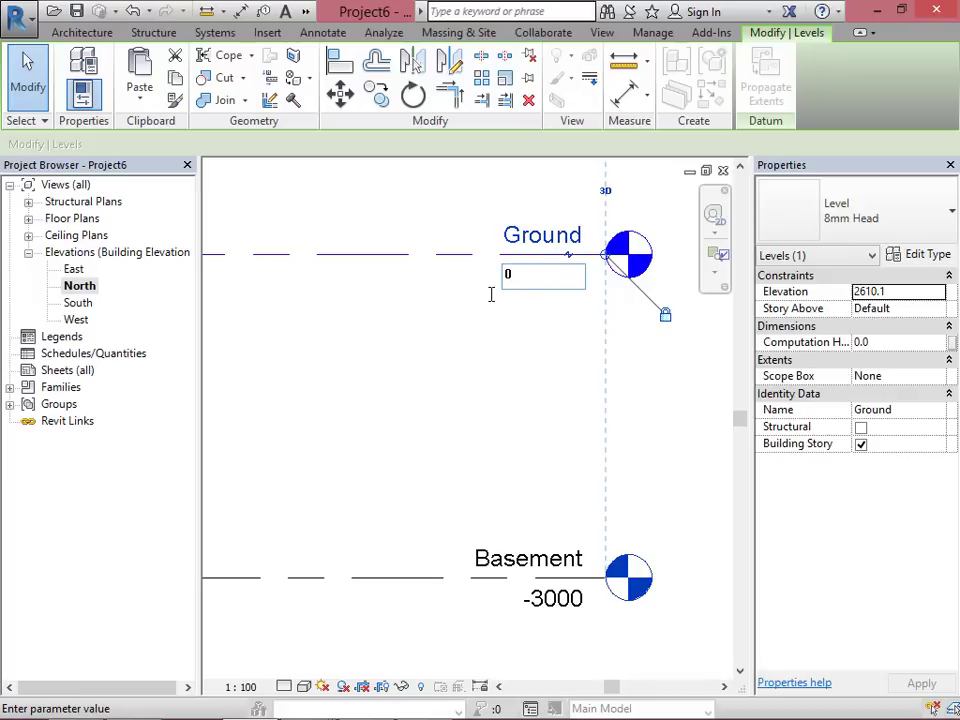
pyautogui.press('Return')
pyautogui.scroll(-5, 533, 403)
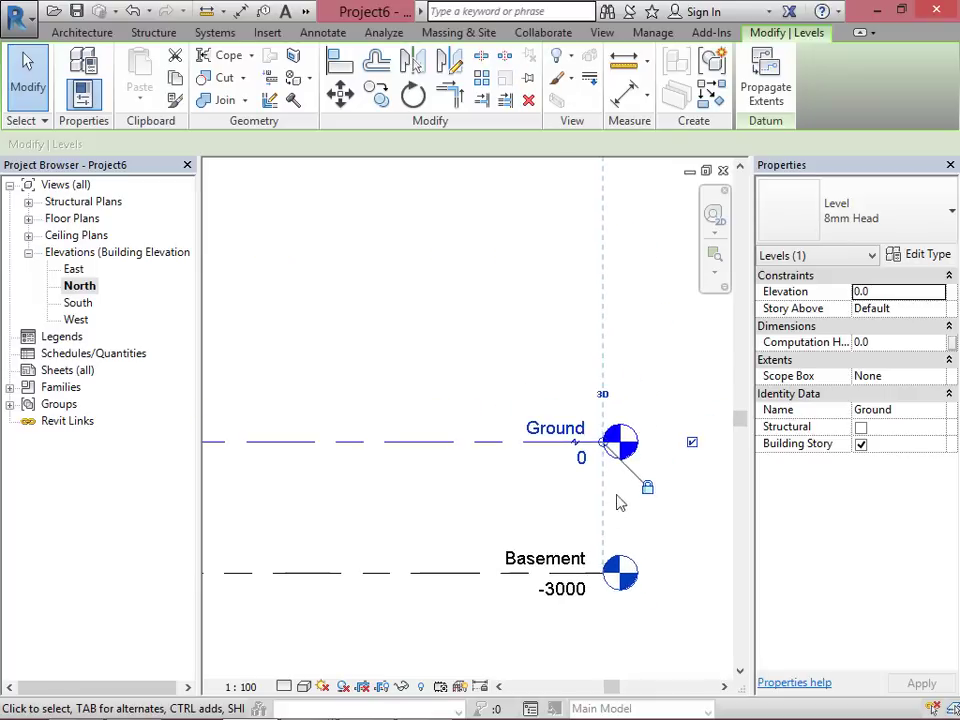
pyautogui.click(598, 341)
pyautogui.click(597, 333)
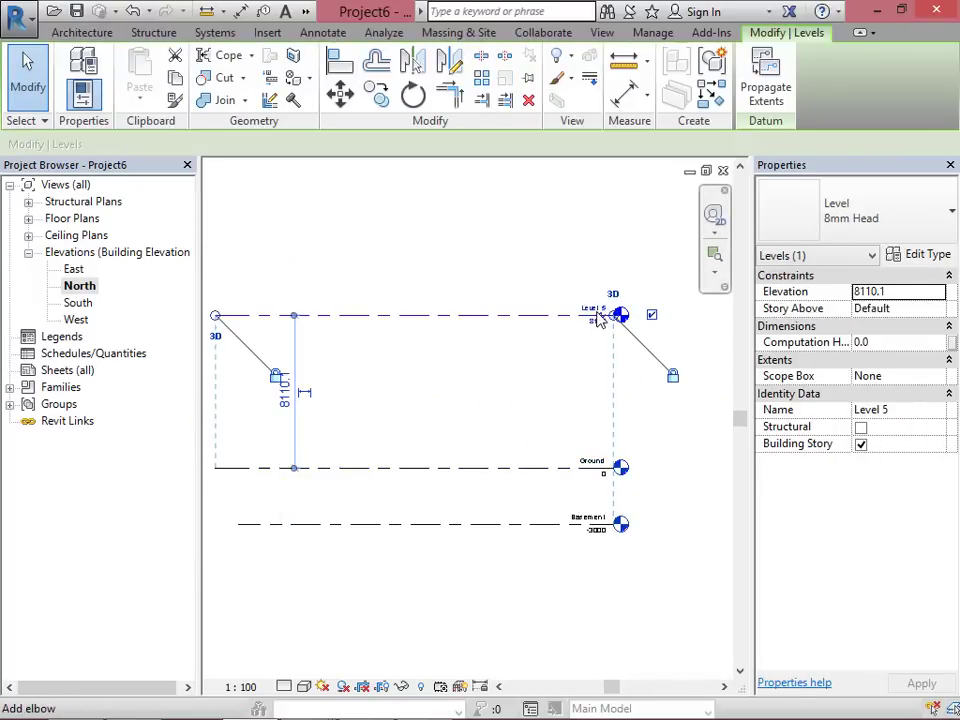
pyautogui.press('Escape')
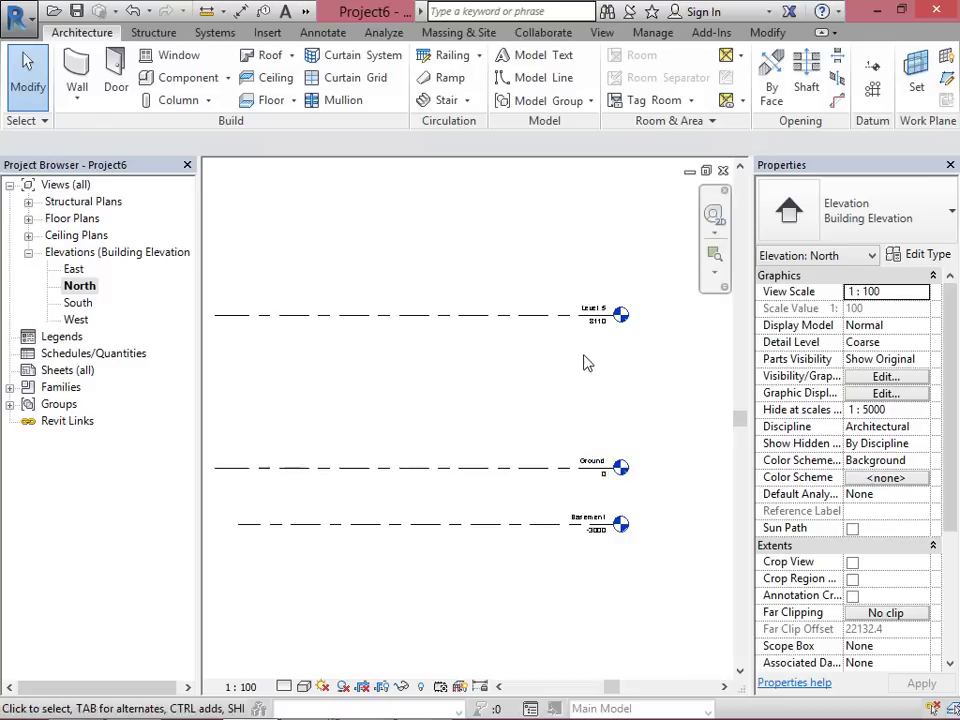
pyautogui.scroll(3, 590, 340)
pyautogui.click(600, 330)
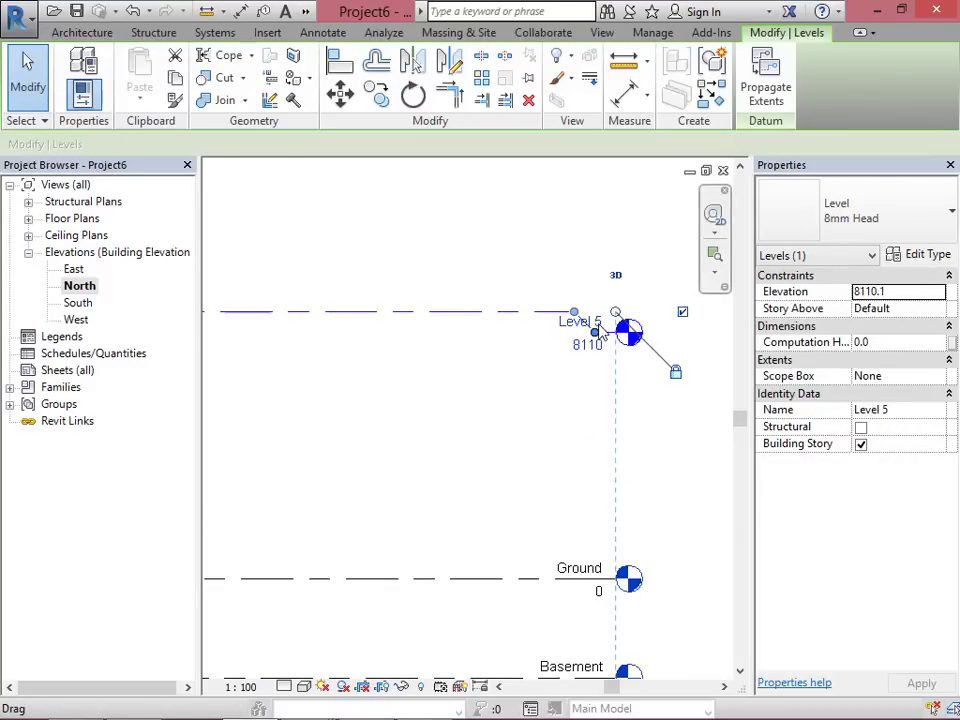
pyautogui.press('Escape')
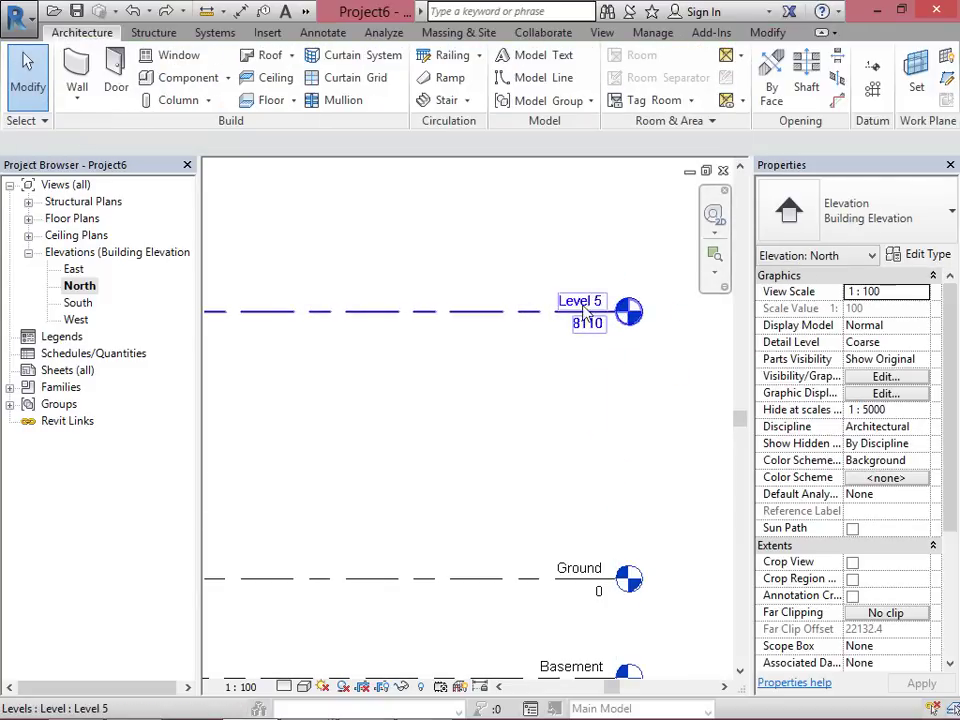
# Step: Rename the level above Ground as First, including its corresponding views
pyautogui.doubleClick(582, 303)
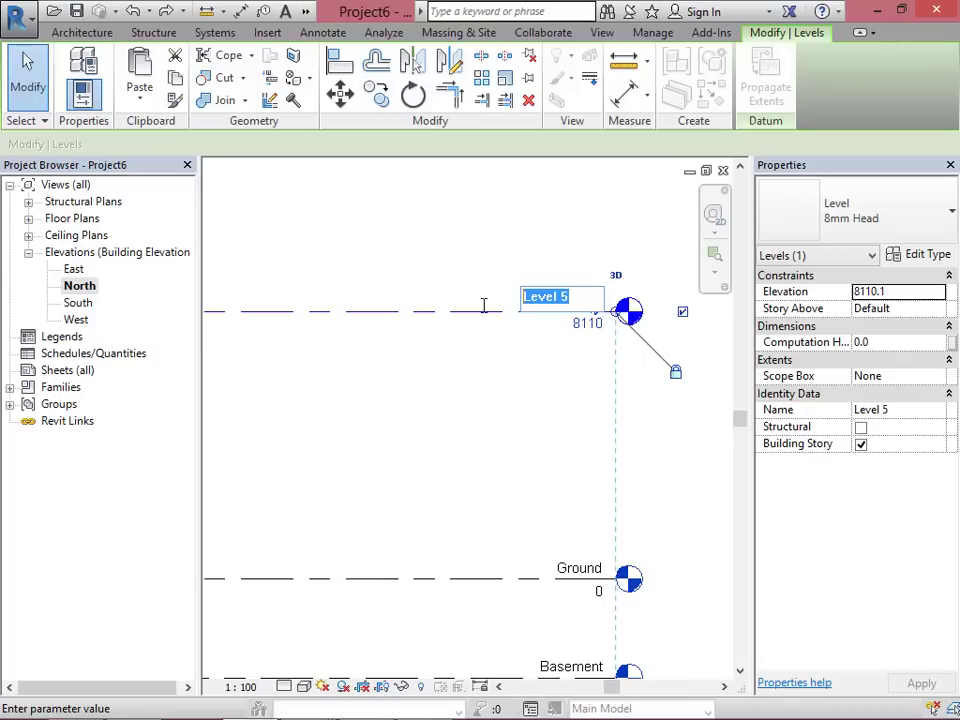
pyautogui.write('f')
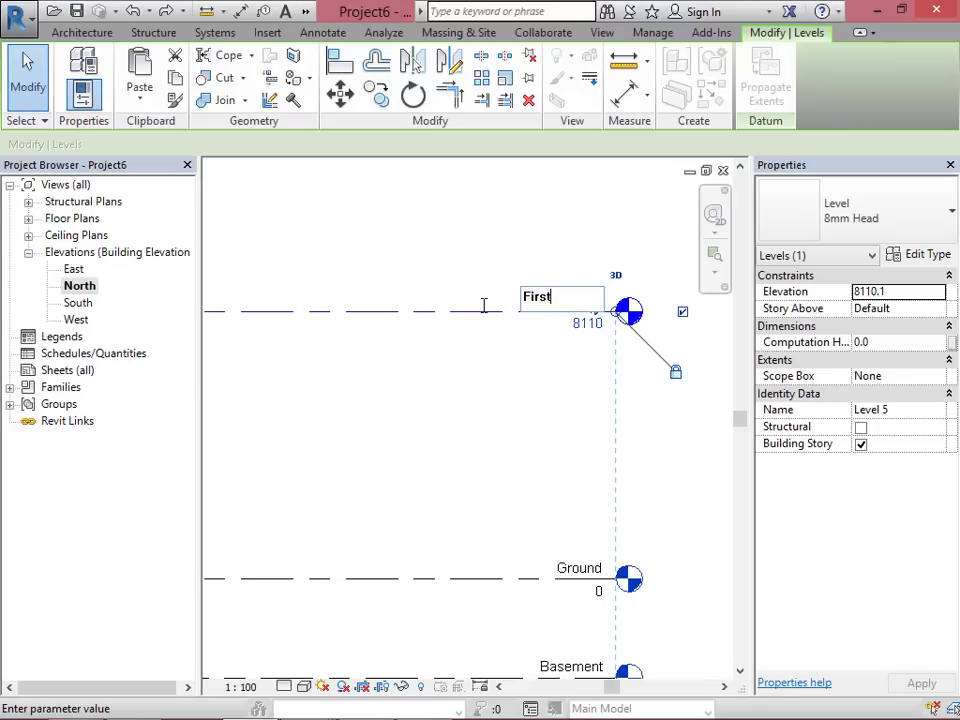
pyautogui.write('irst')
pyautogui.press('Return')
pyautogui.click(551, 379)
# Step: Set the First level's elevation to 3000 mm
pyautogui.click(584, 330)
pyautogui.write('3000')
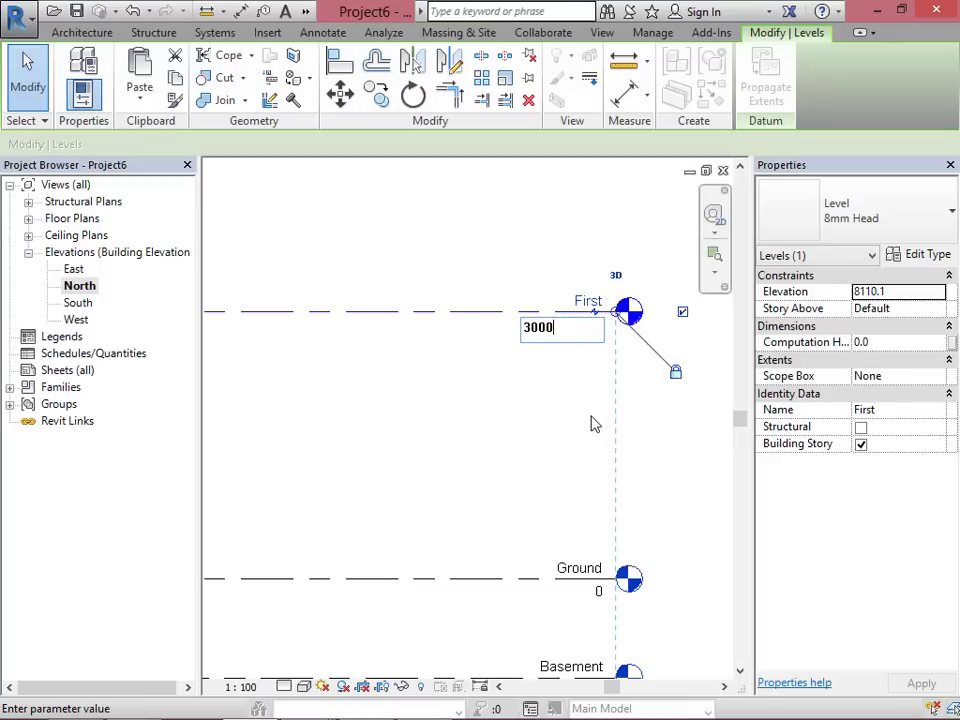
pyautogui.press('Return')
pyautogui.scroll(-5, 654, 410)
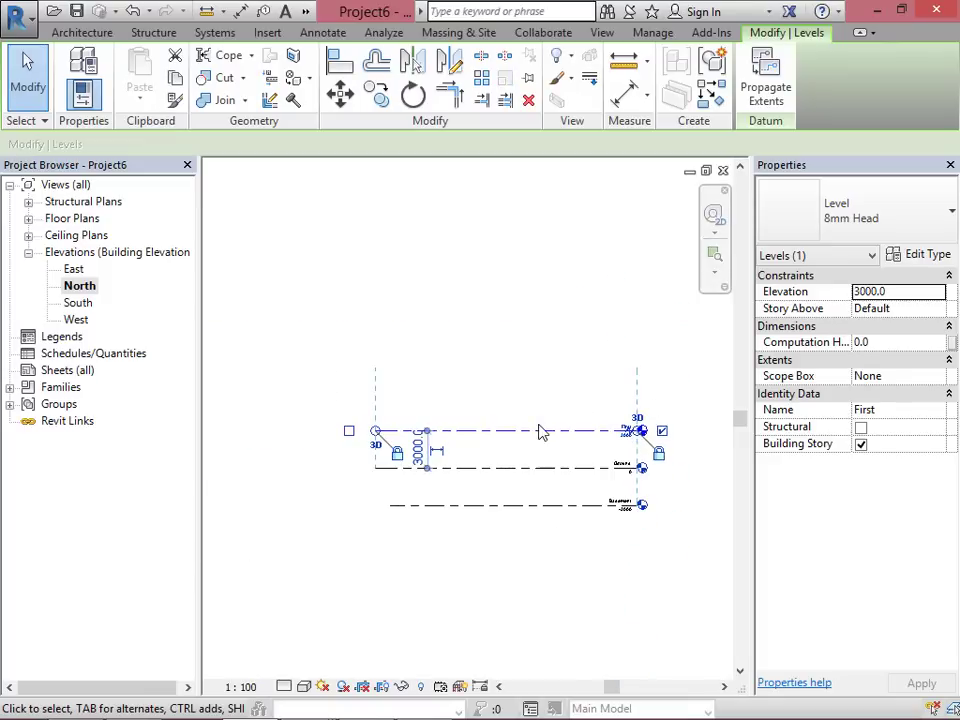
# Step: Create a similar level about 2500 mm above First, with both ends aligned to the First level's ends
pyautogui.press('Escape')
pyautogui.click(509, 433)
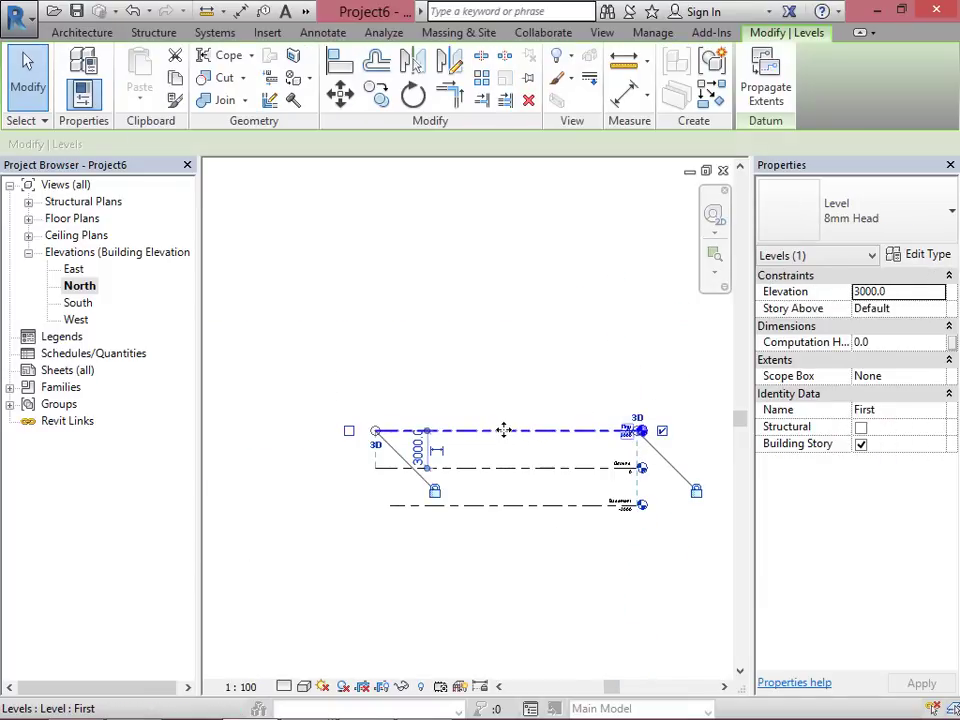
pyautogui.rightClick(501, 431)
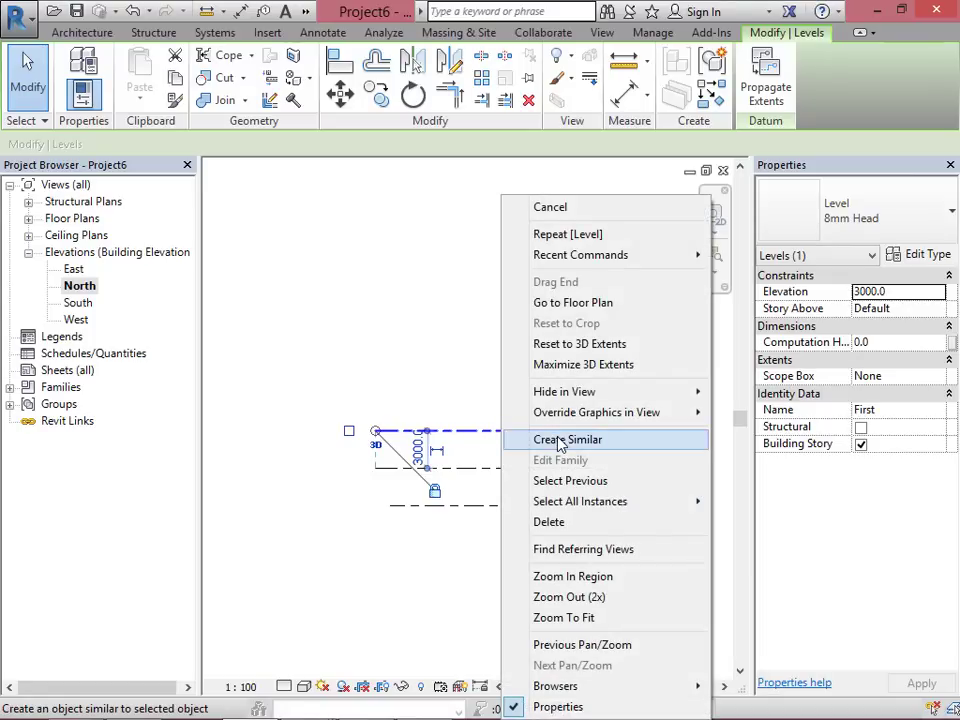
pyautogui.click(556, 437)
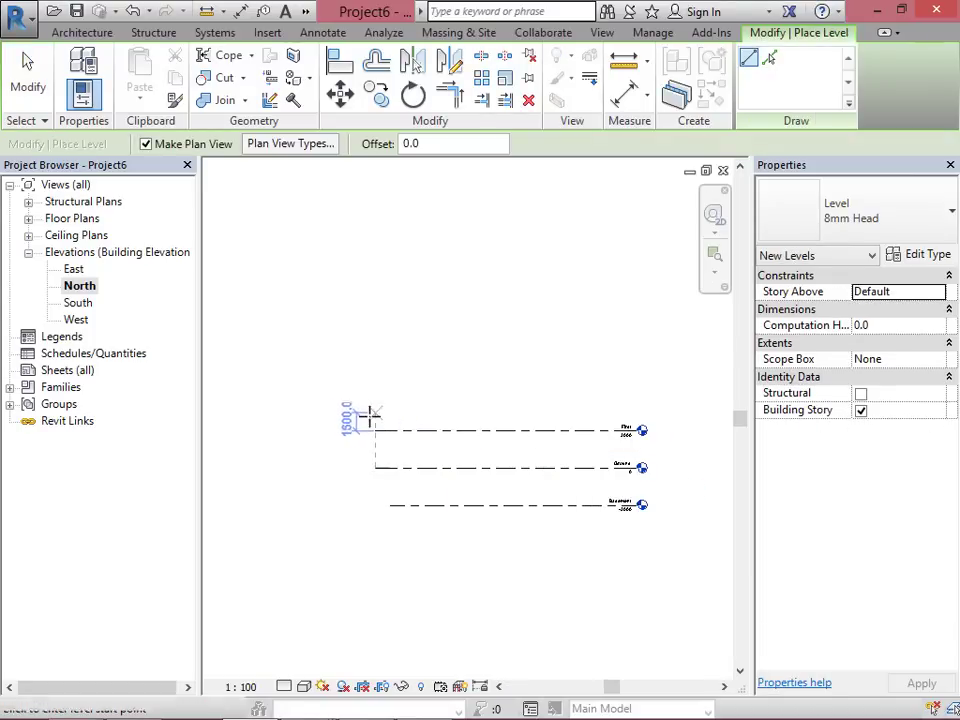
pyautogui.click(371, 399)
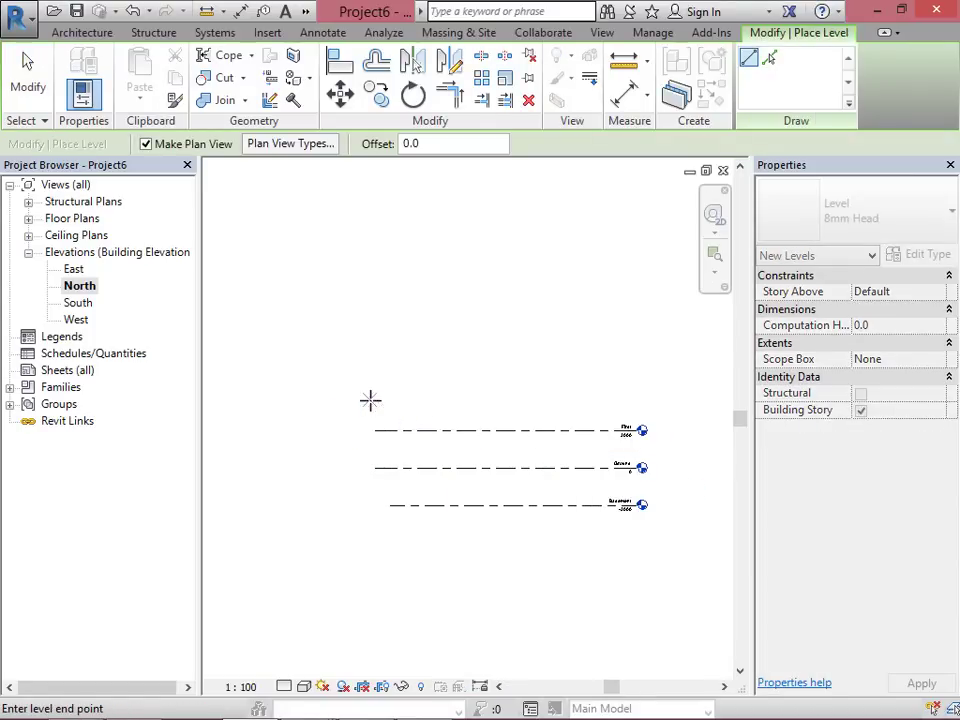
pyautogui.click(641, 398)
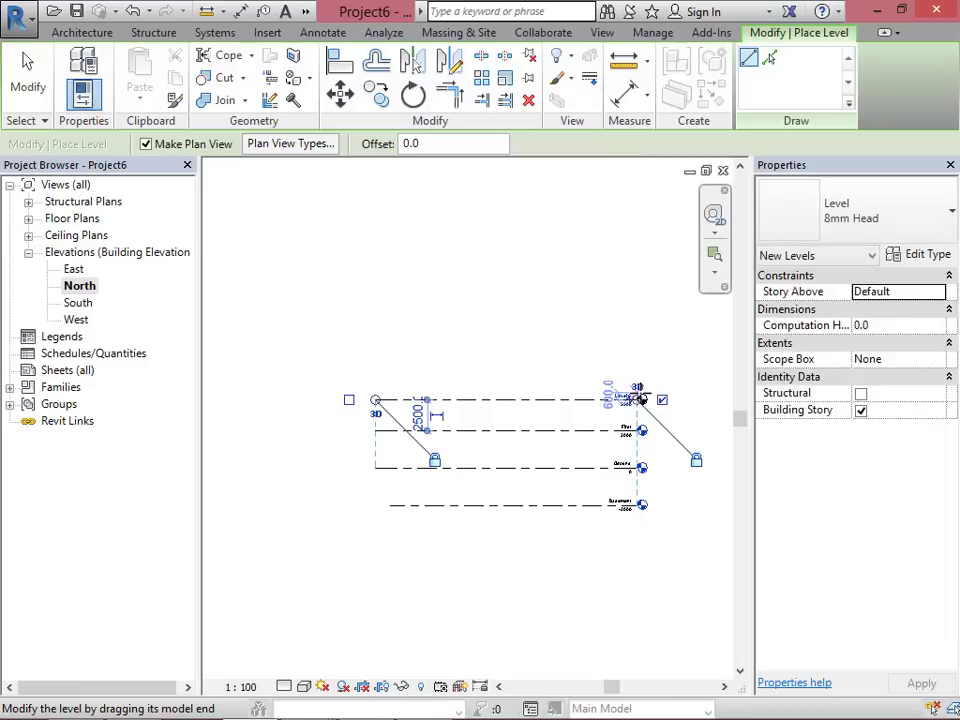
pyautogui.press('Escape')
pyautogui.press('Escape')
# Step: Extend the short end of the Basement level line to align with the ends of the levels above
pyautogui.click(422, 516)
pyautogui.moveTo(392, 508); pyautogui.dragTo(375, 505)
pyautogui.press('Escape')
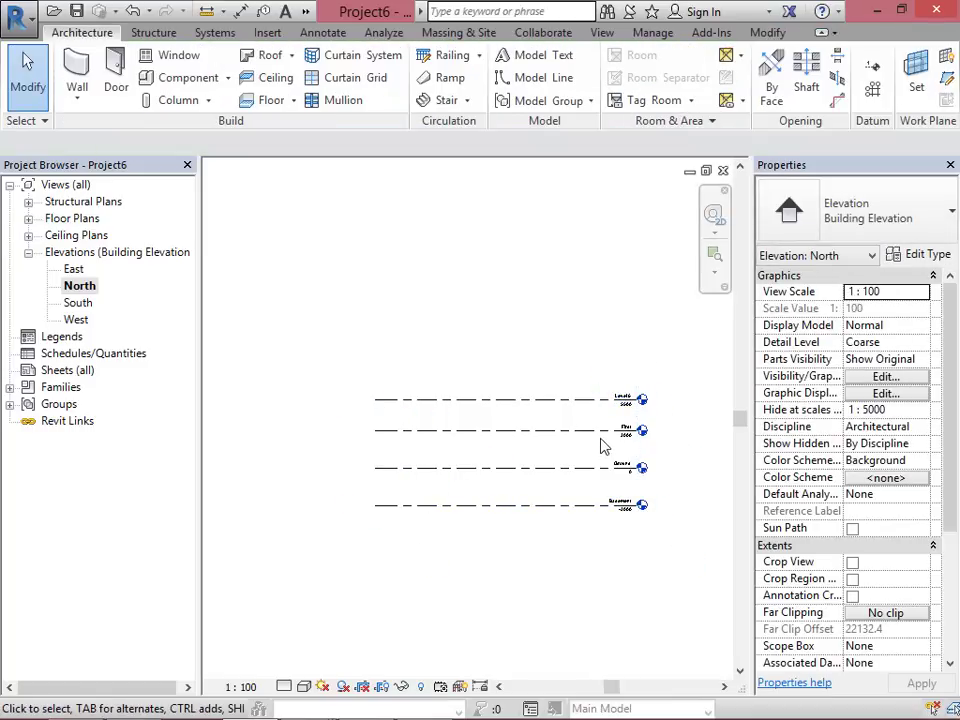
# Step: Set the elevation of the new level above First to 6000 mm
pyautogui.scroll(5, 640, 405)
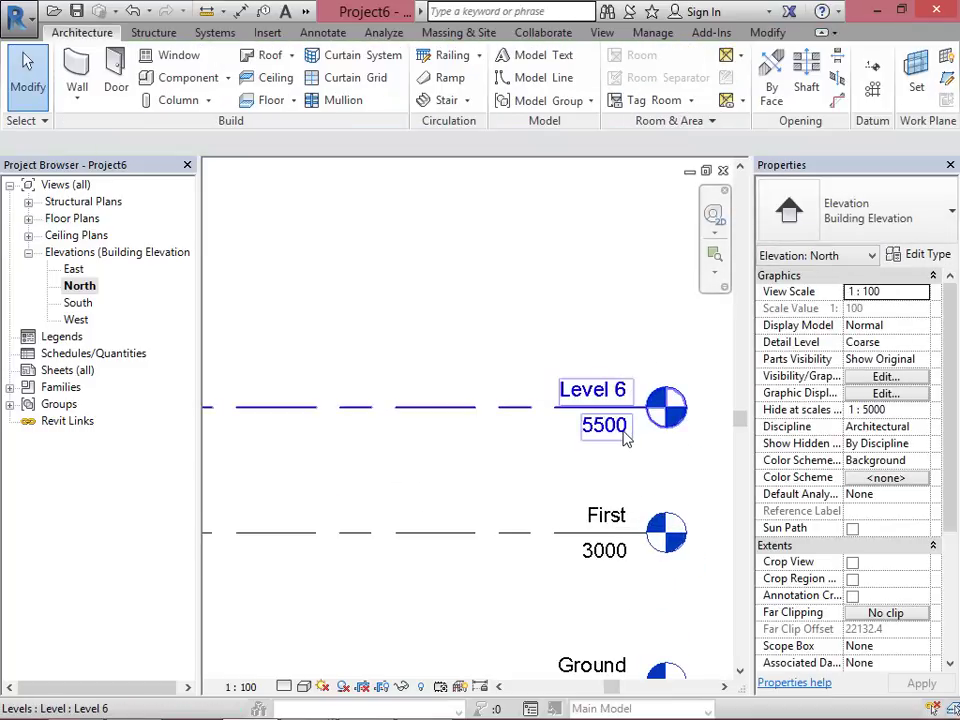
pyautogui.click(617, 440)
pyautogui.click(617, 432)
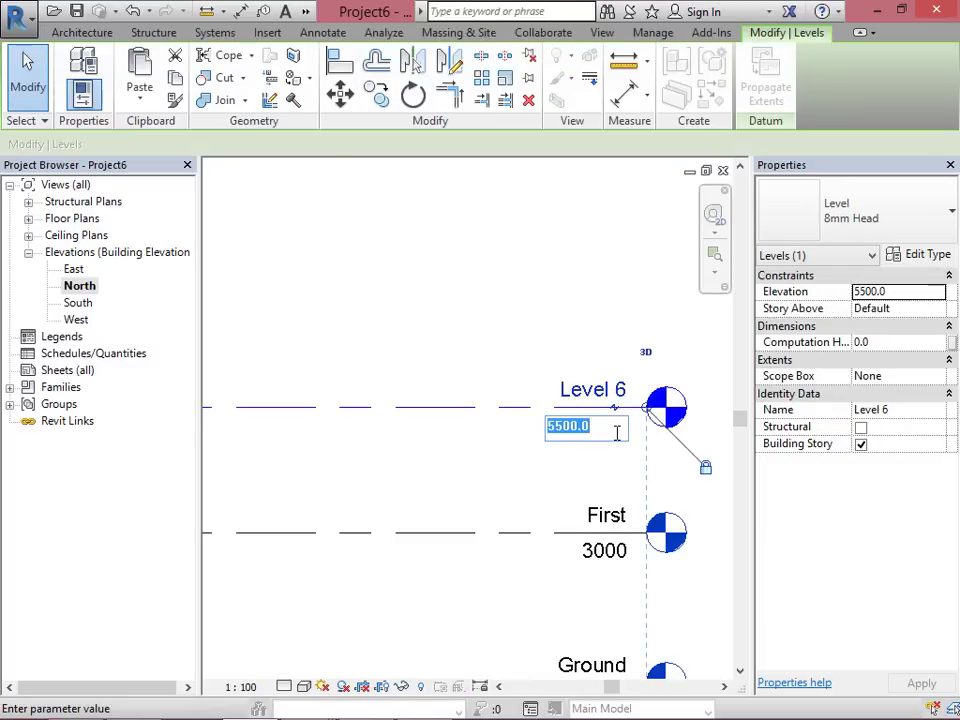
pyautogui.write('600')
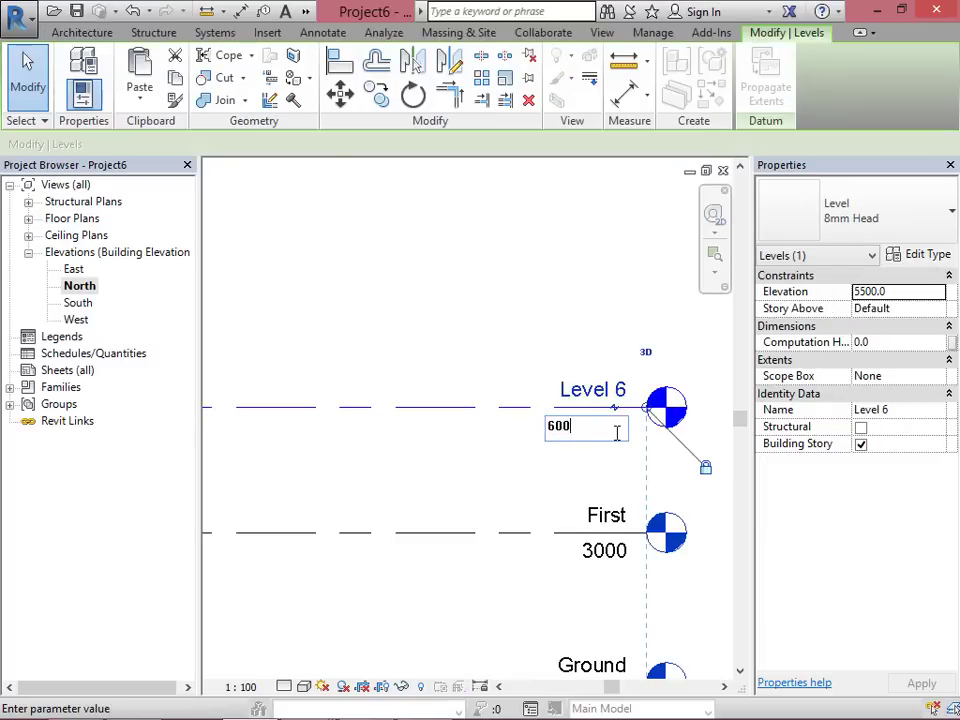
pyautogui.write('0')
pyautogui.press('Return')
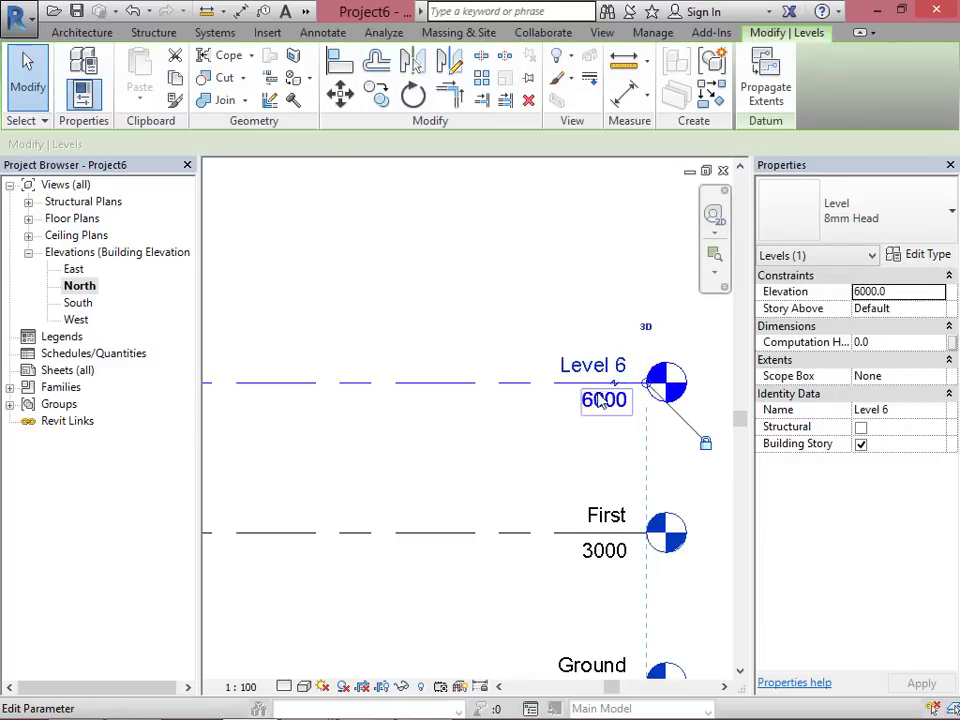
# Step: Rename the level at 6000 mm elevation to Second
pyautogui.click(606, 368)
pyautogui.moveTo(606, 368); pyautogui.dragTo(495, 375)
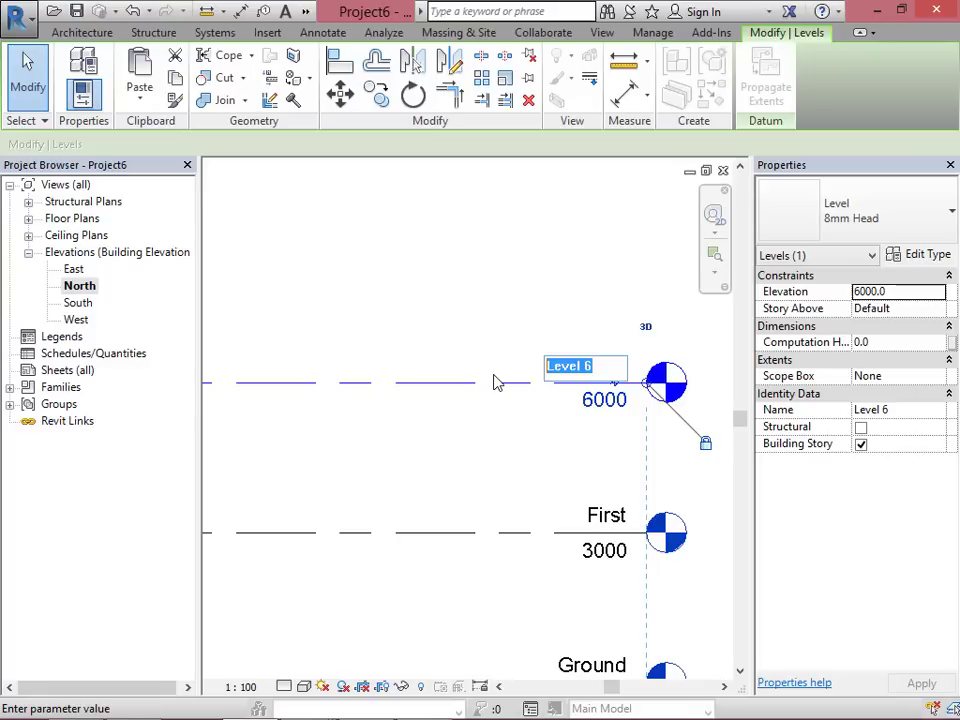
pyautogui.write('Second')
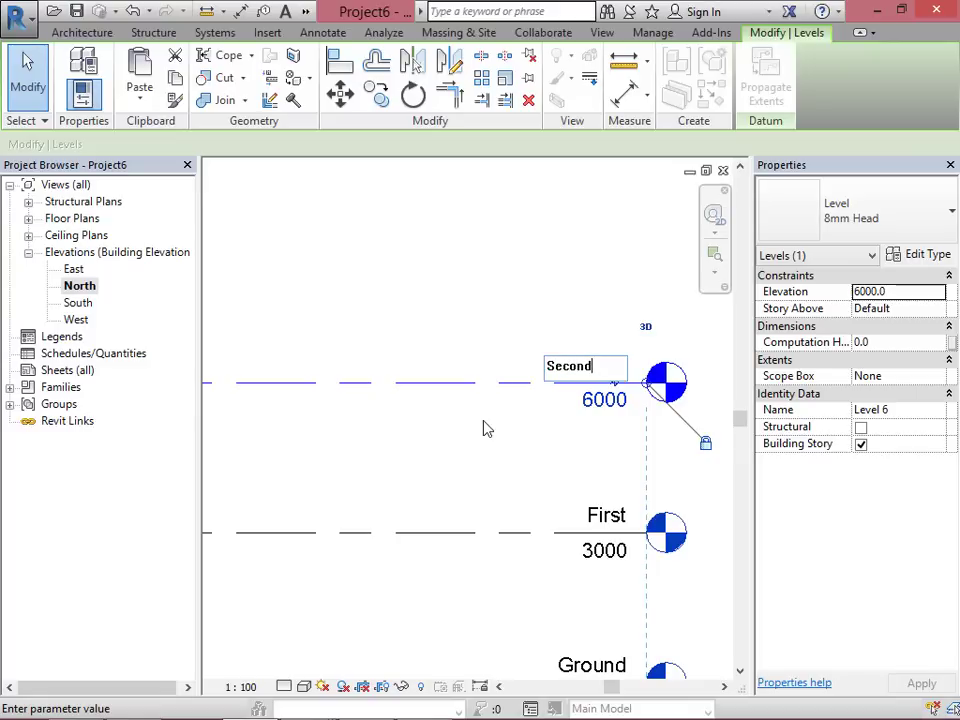
pyautogui.press('Return')
pyautogui.click(556, 381)
pyautogui.scroll(-2, 610, 395)
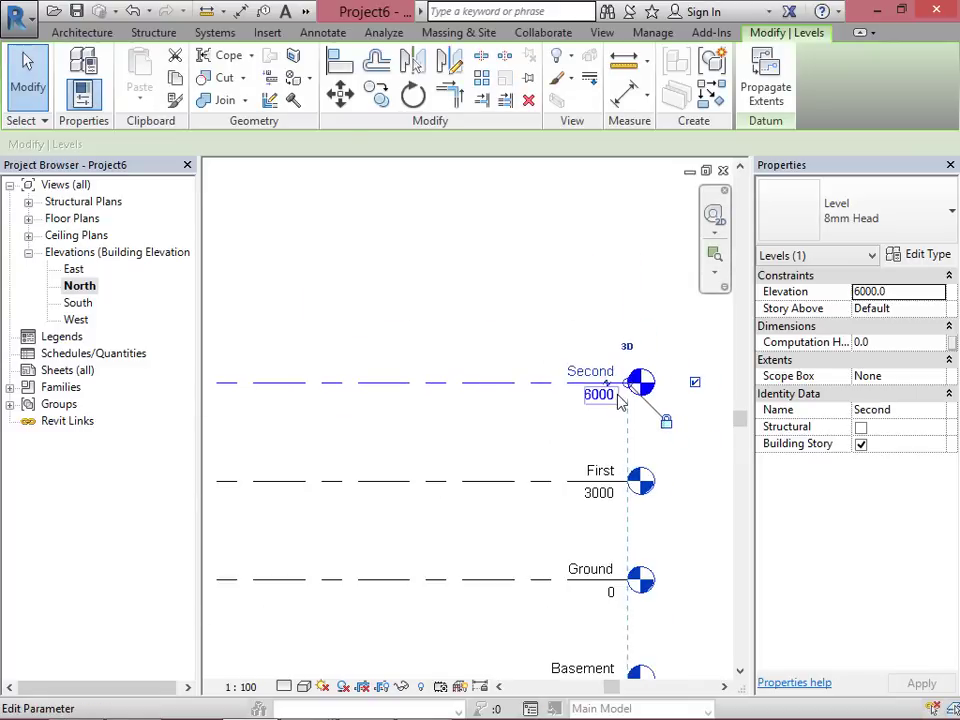
pyautogui.scroll(-3, 618, 400)
pyautogui.press('Escape')
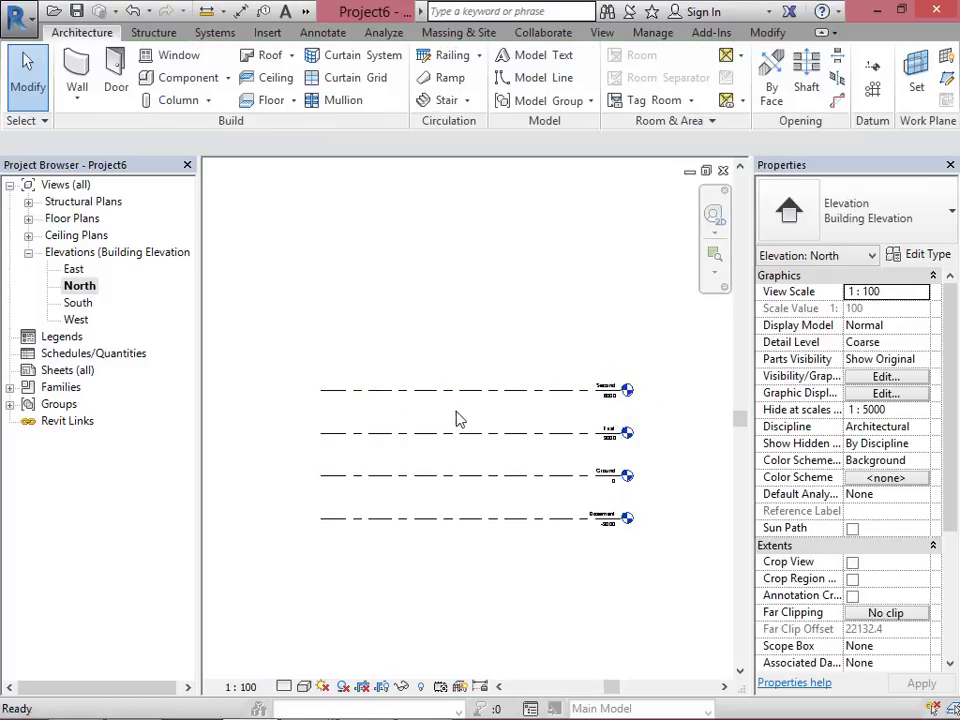
# Step: Create a similar level 3000 mm above the Second level, with both ends aligned to the levels below
pyautogui.click(537, 400)
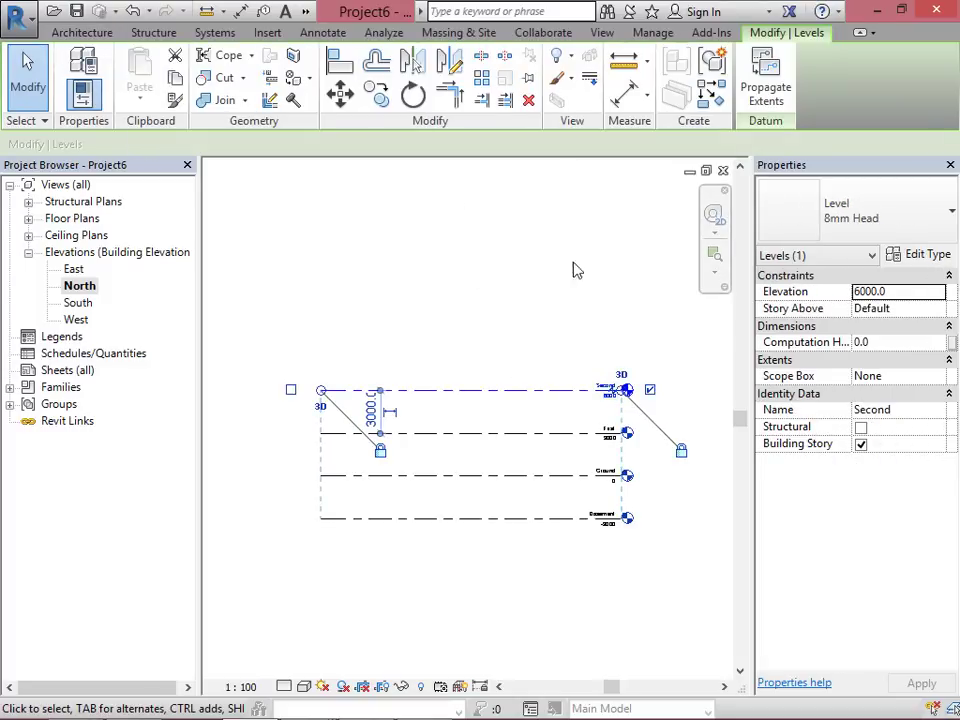
pyautogui.rightClick(503, 390)
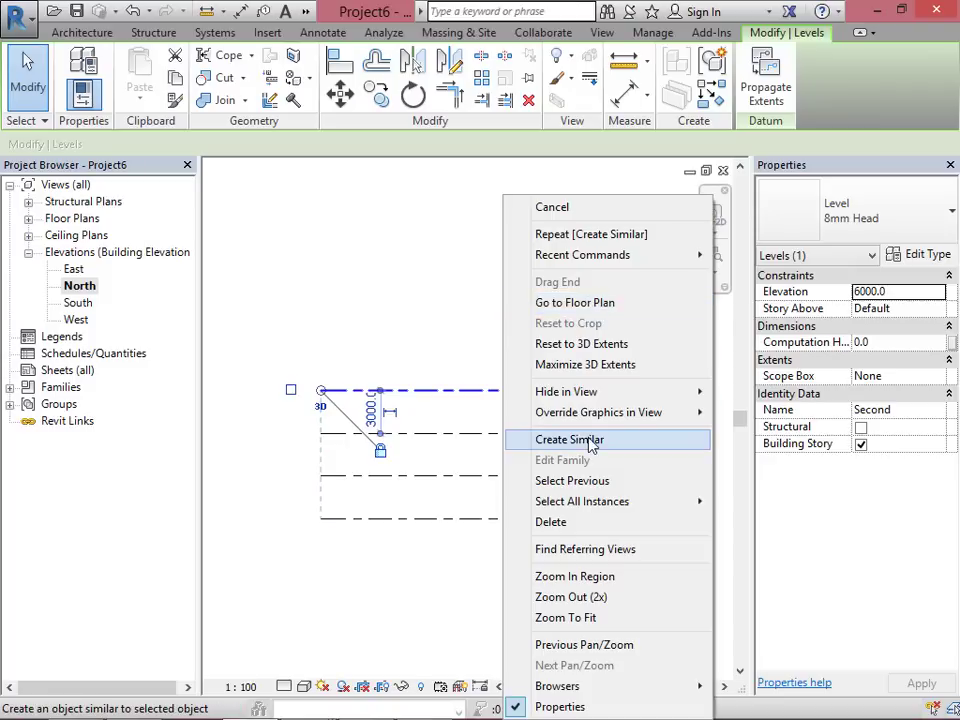
pyautogui.click(534, 438)
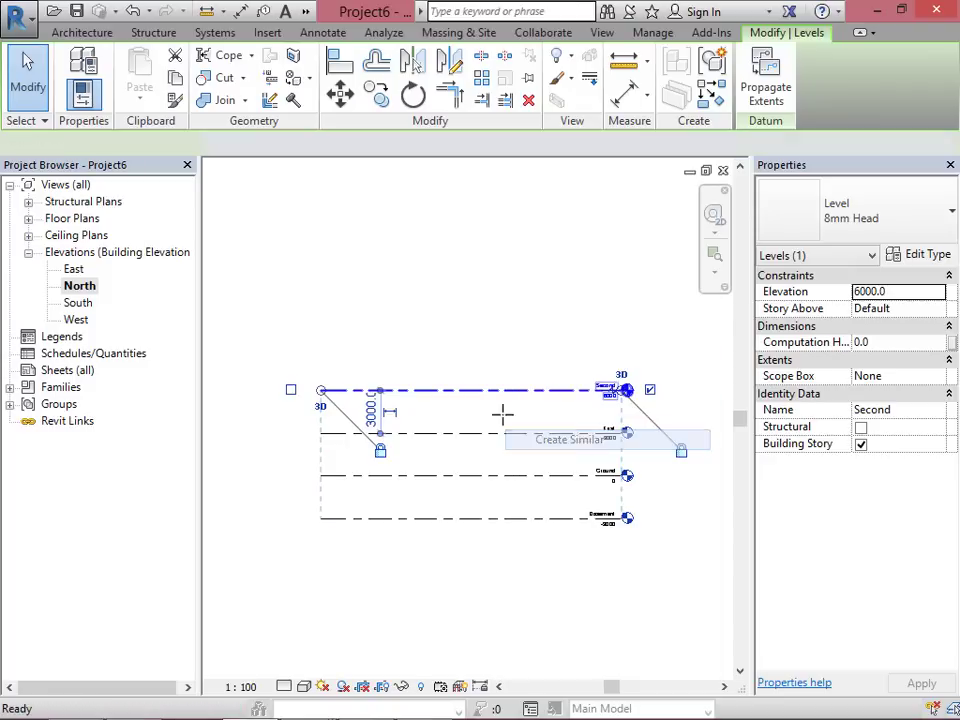
pyautogui.click(318, 347)
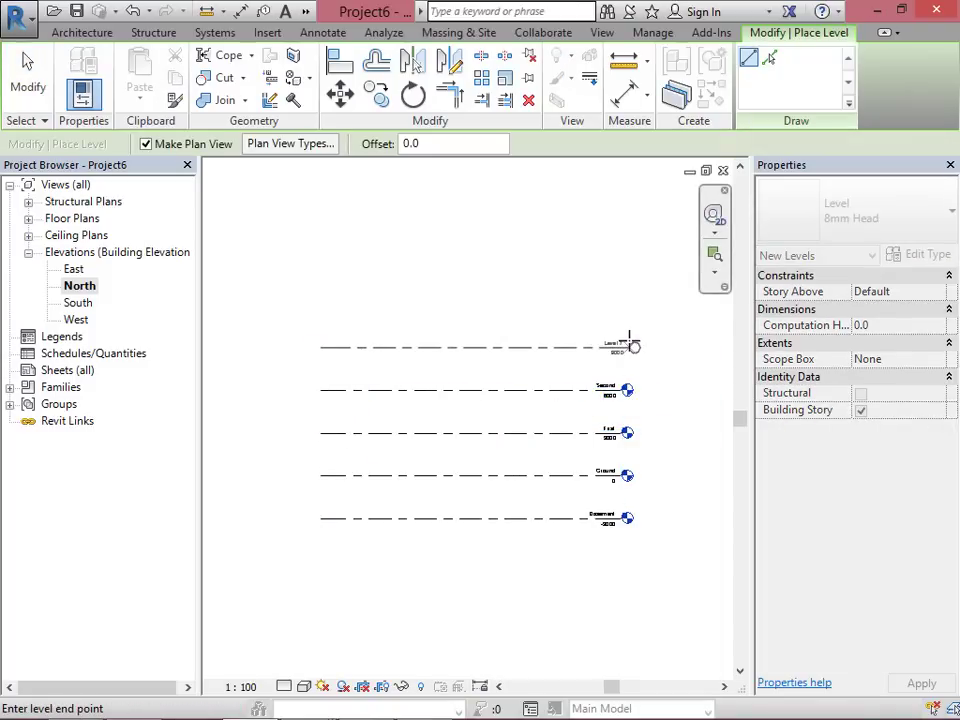
pyautogui.click(626, 344)
pyautogui.scroll(3, 614, 394)
pyautogui.press('Escape')
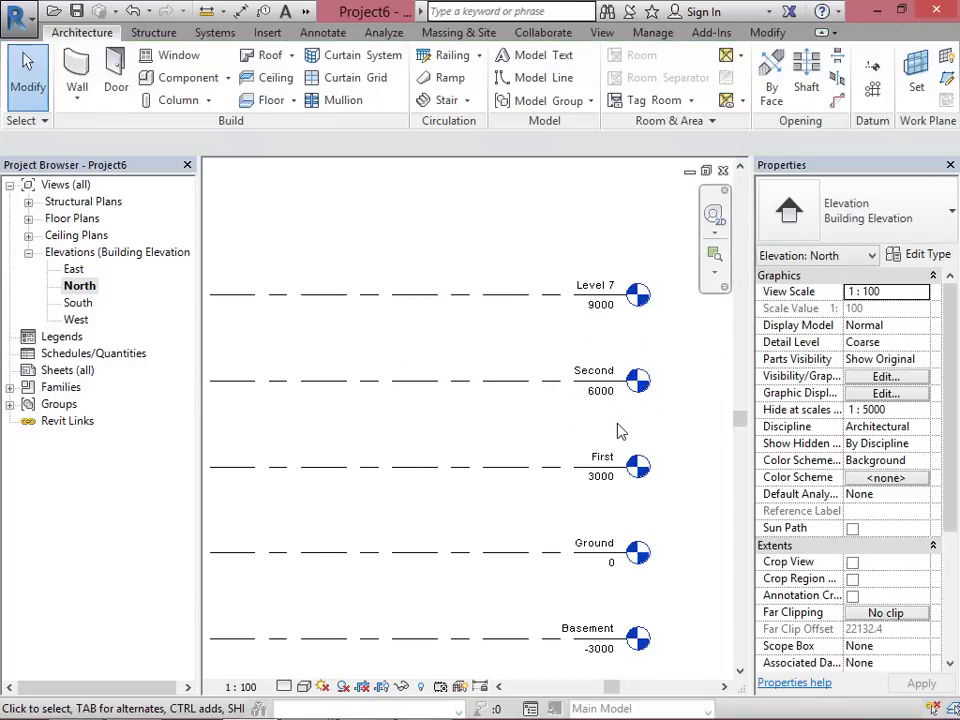
# Step: Try to rename the new topmost level to Second, then dismiss the attempt
pyautogui.scroll(2, 614, 403)
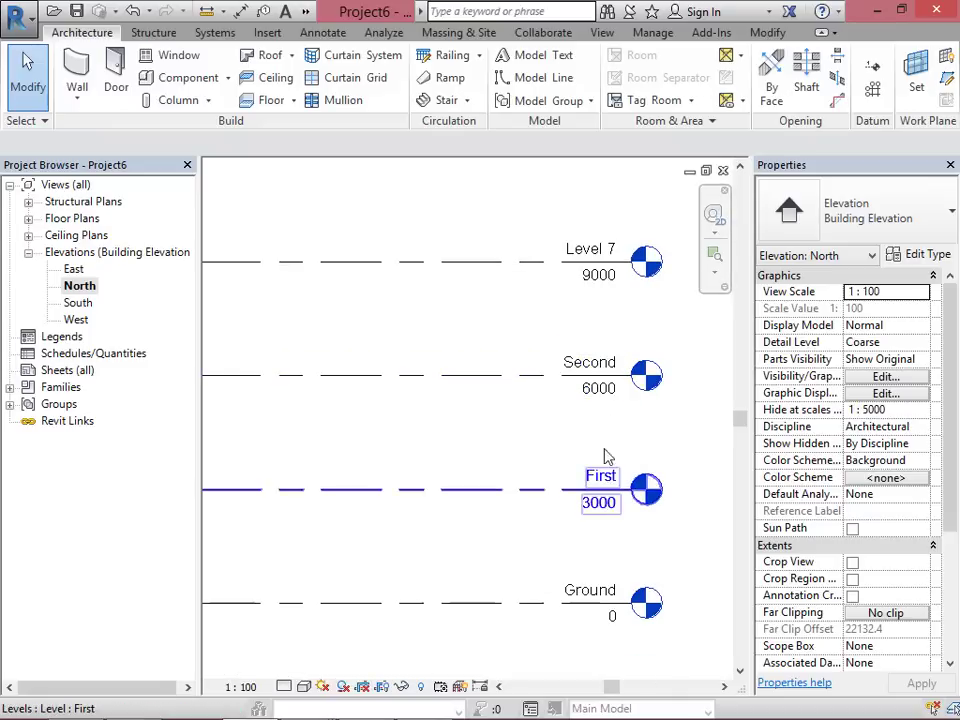
pyautogui.doubleClick(597, 250)
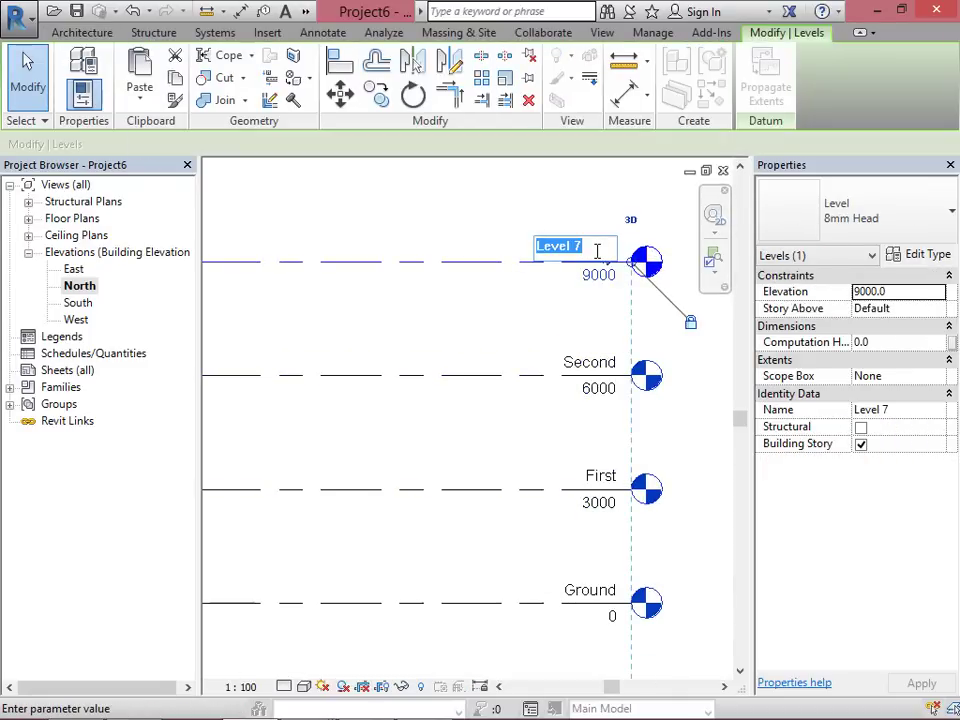
pyautogui.write('Second')
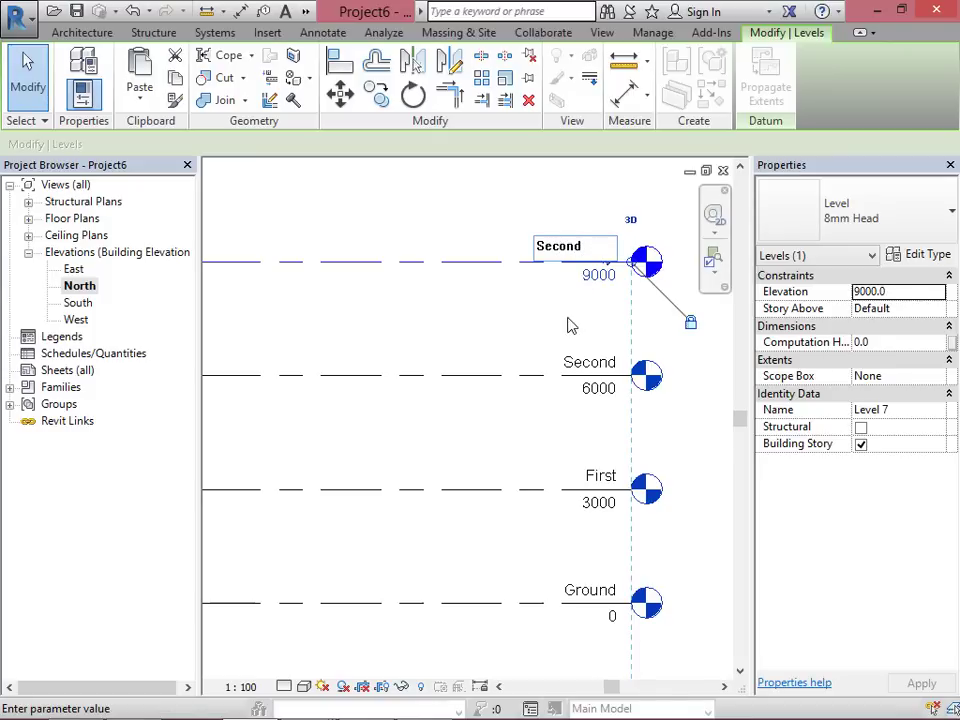
pyautogui.click(568, 326)
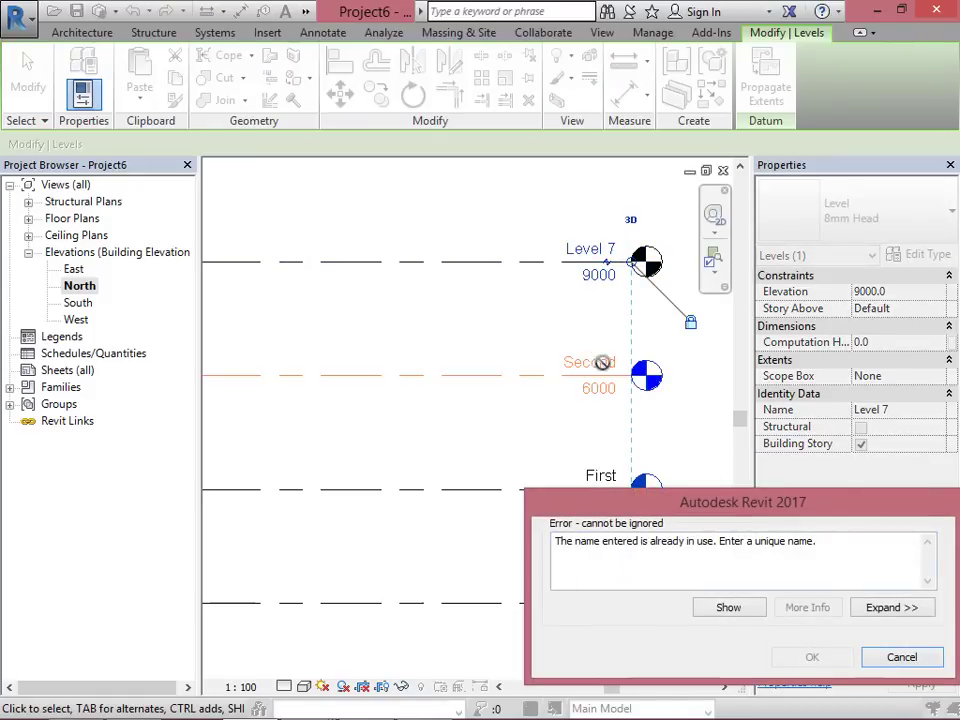
pyautogui.click(887, 657)
# Step: Rename the level at 6000 mm elevation to MEZZ., renaming its corresponding views as well
pyautogui.doubleClick(604, 360)
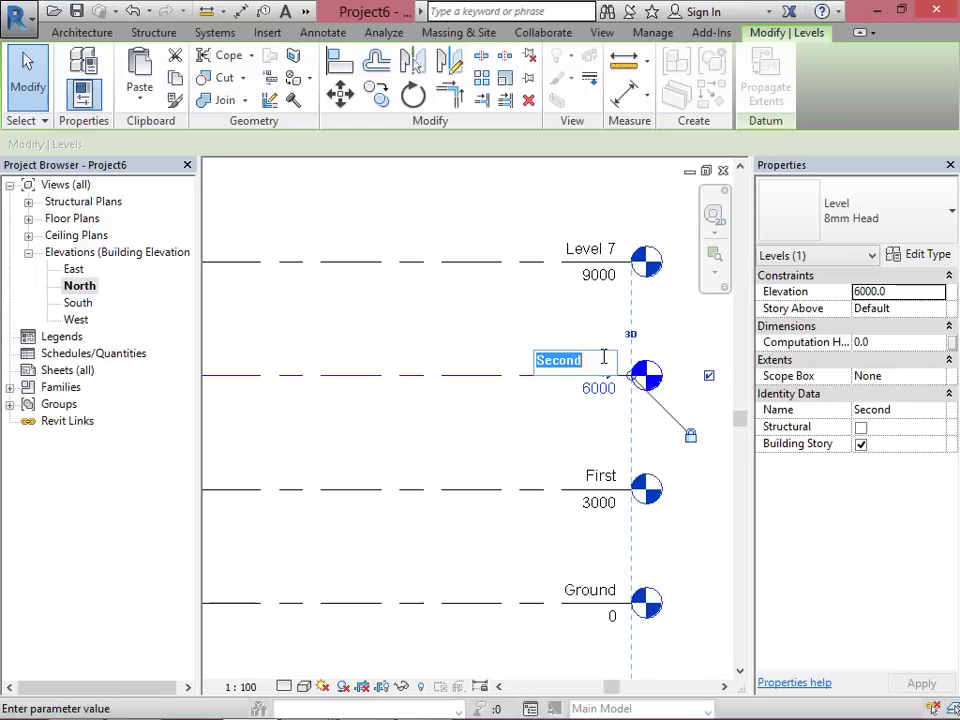
pyautogui.write('MEZZ.')
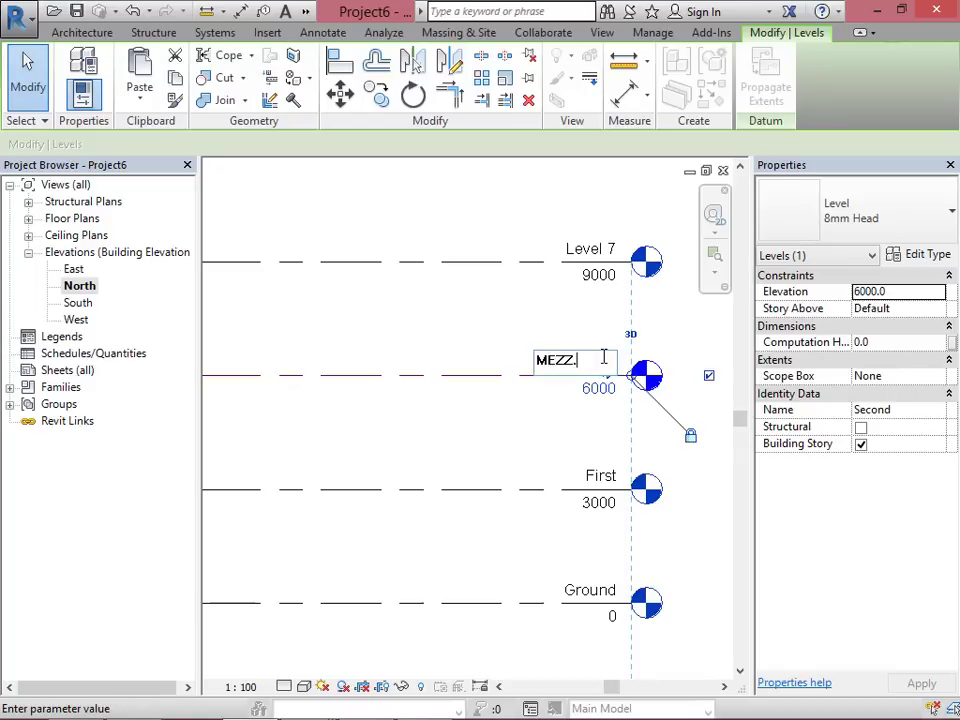
pyautogui.press('Return')
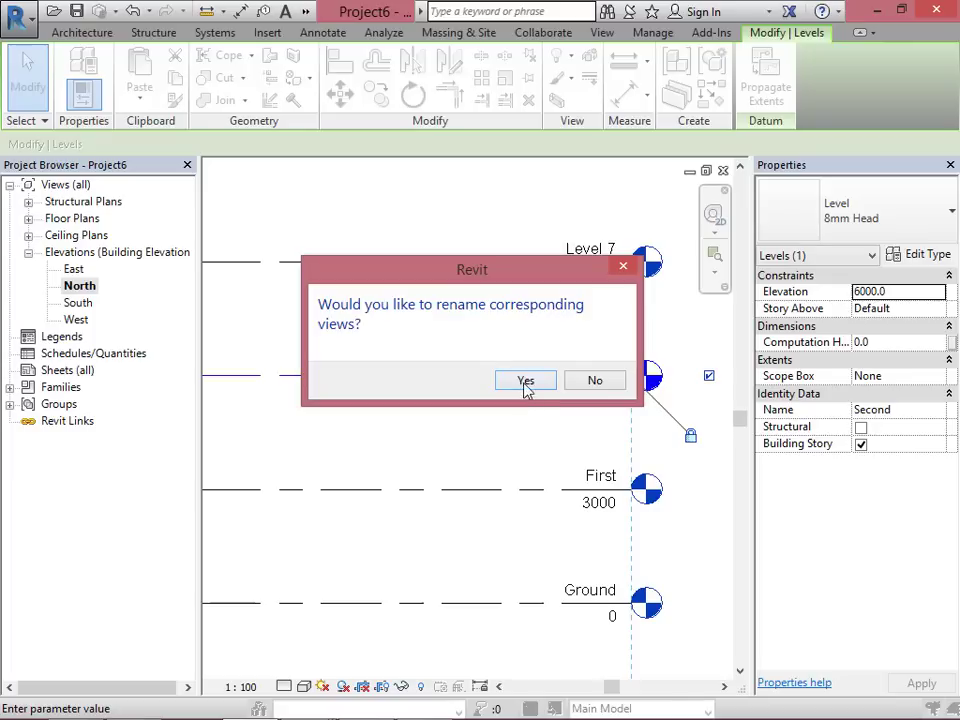
pyautogui.click(526, 383)
# Step: Rename the topmost level to Second and rename its corresponding views too
pyautogui.doubleClick(591, 249)
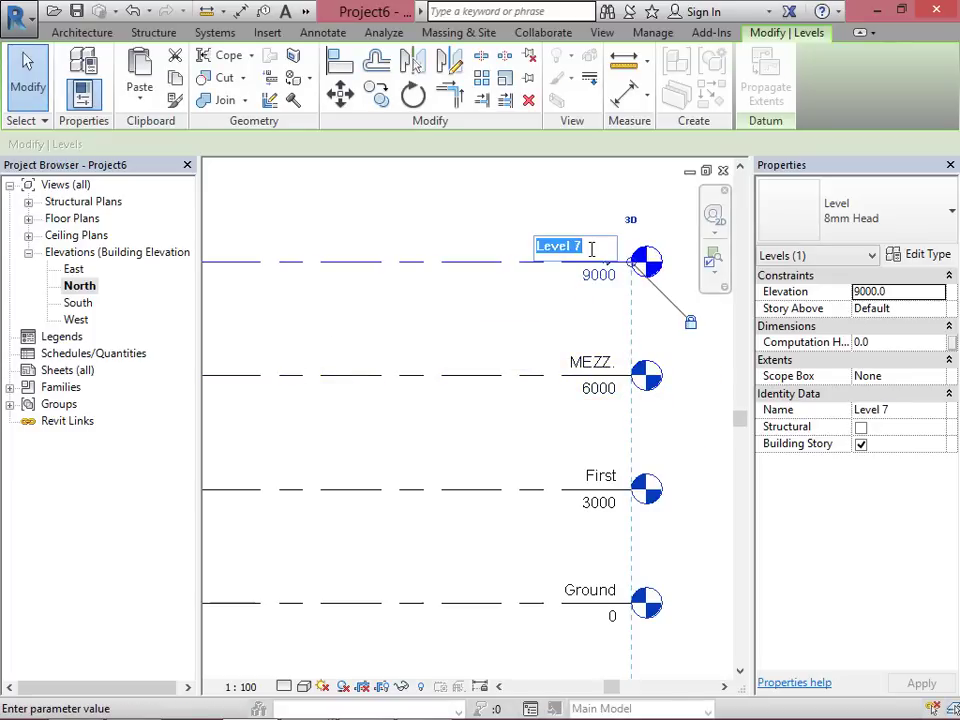
pyautogui.write('Second')
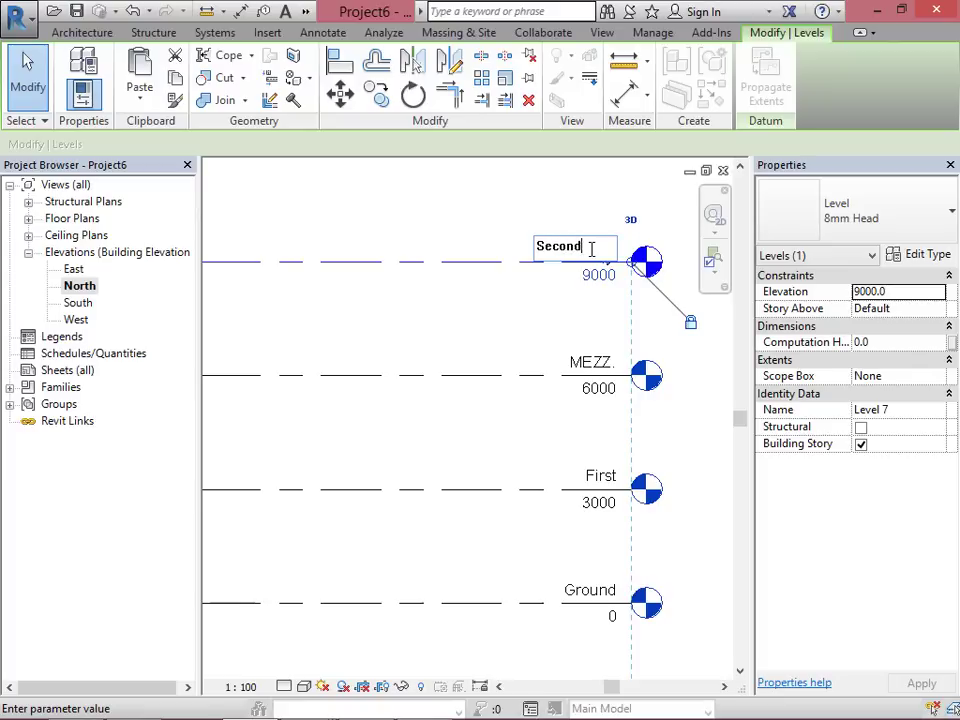
pyautogui.press('Return')
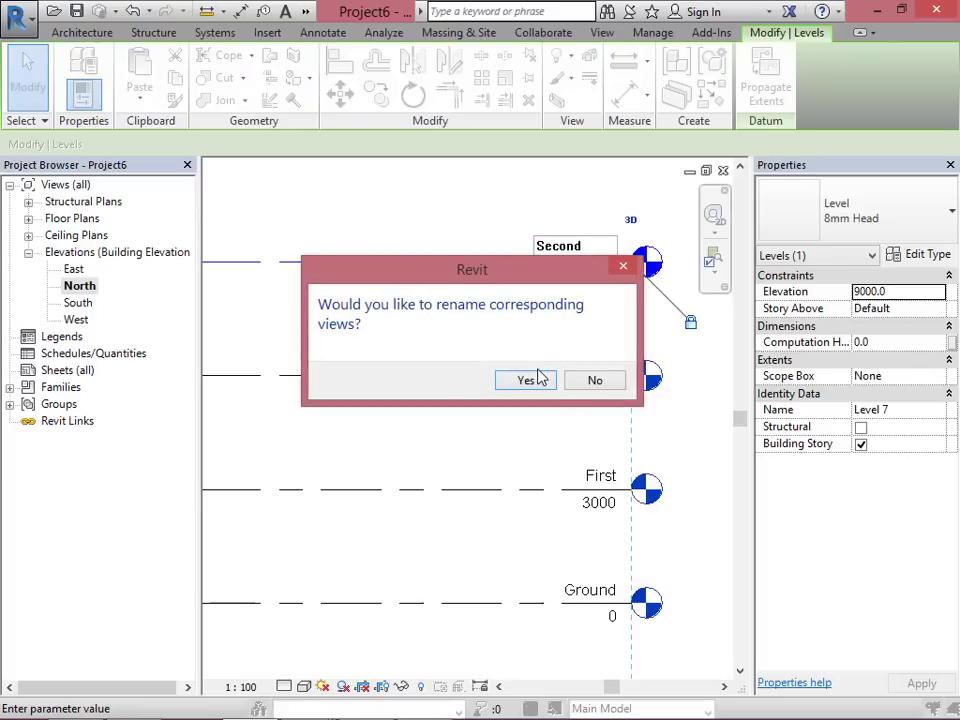
pyautogui.click(537, 382)
# Step: Change the capitalisation of the MEZZ. level's name to Mezz
pyautogui.doubleClick(590, 362)
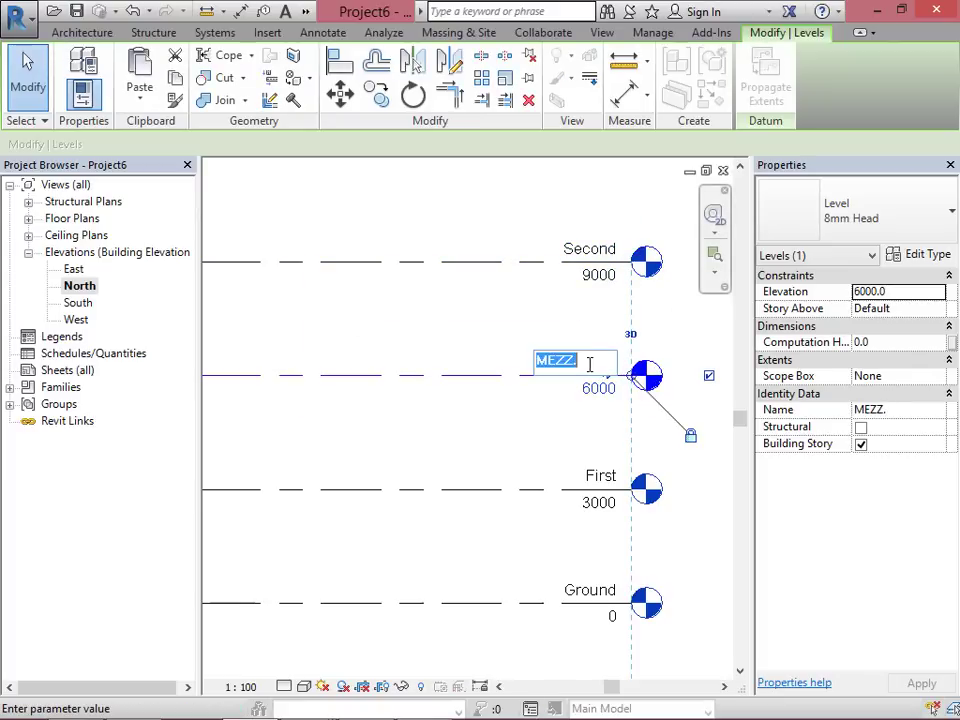
pyautogui.moveTo(547, 361); pyautogui.dragTo(557, 360)
pyautogui.write('ezz.')
pyautogui.click(563, 413)
pyautogui.click(553, 381)
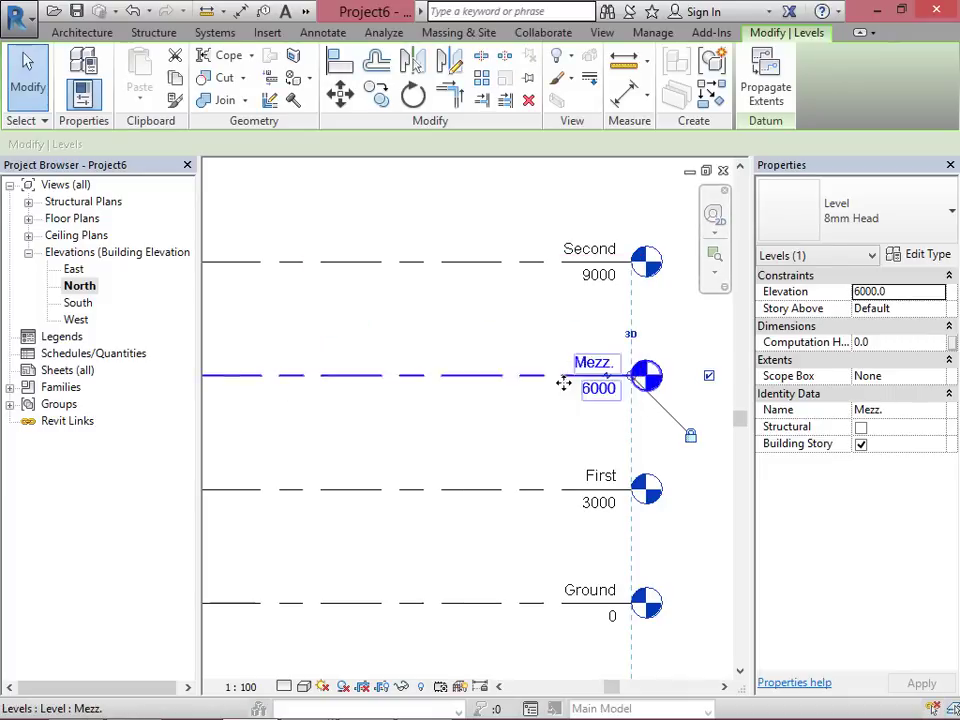
# Step: Create a similar level 3000 mm above Second, spanning the same length as the levels below
pyautogui.scroll(-5, 640, 410)
pyautogui.click(497, 387)
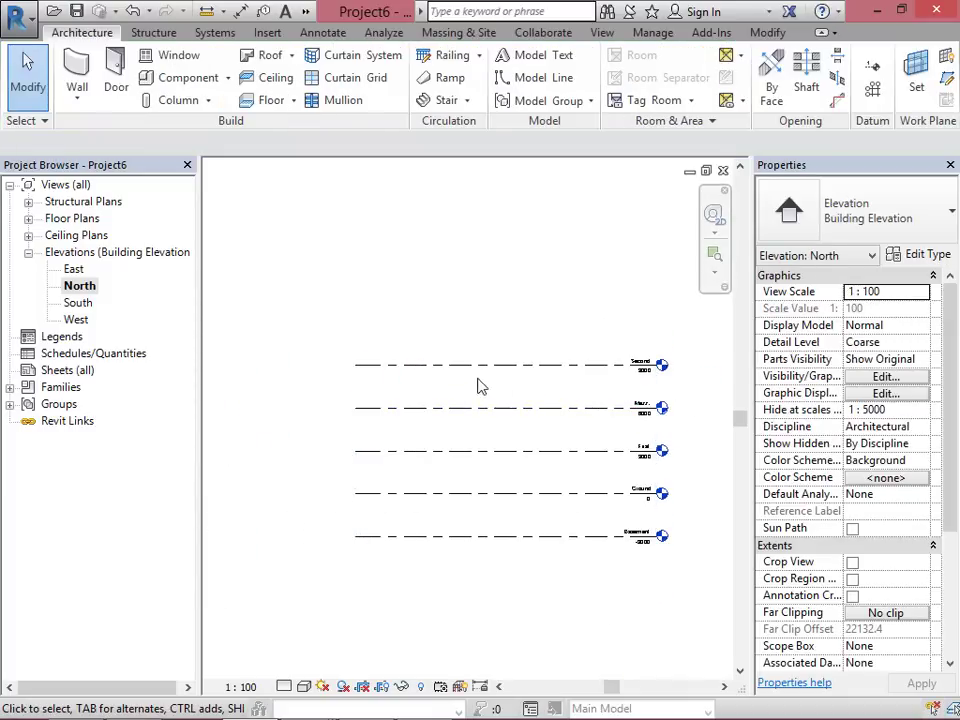
pyautogui.click(461, 368)
pyautogui.rightClick(461, 368)
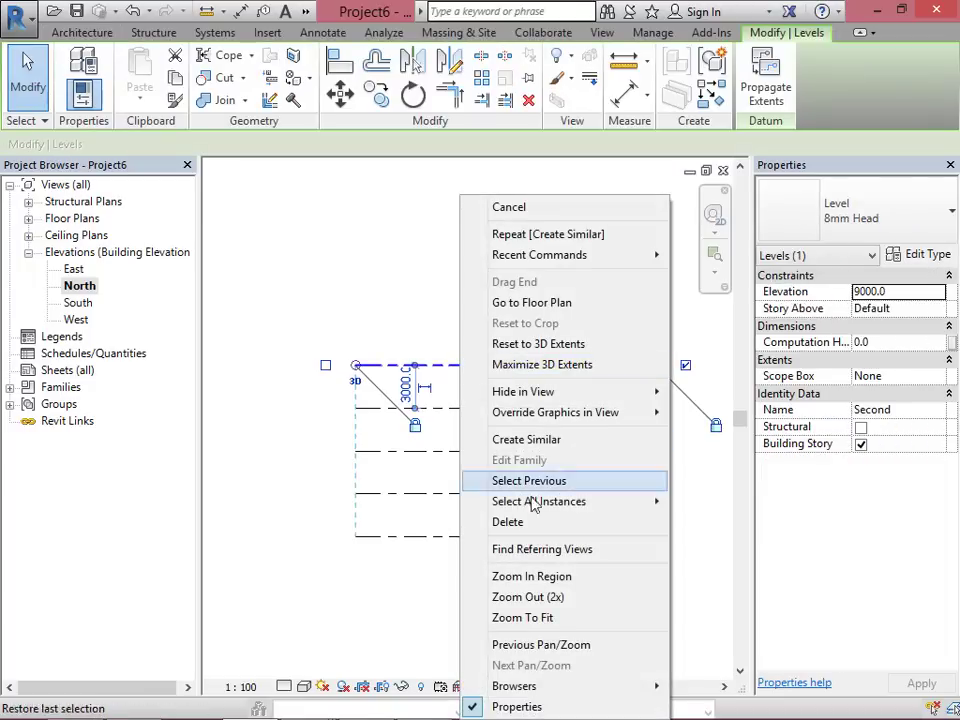
pyautogui.click(490, 440)
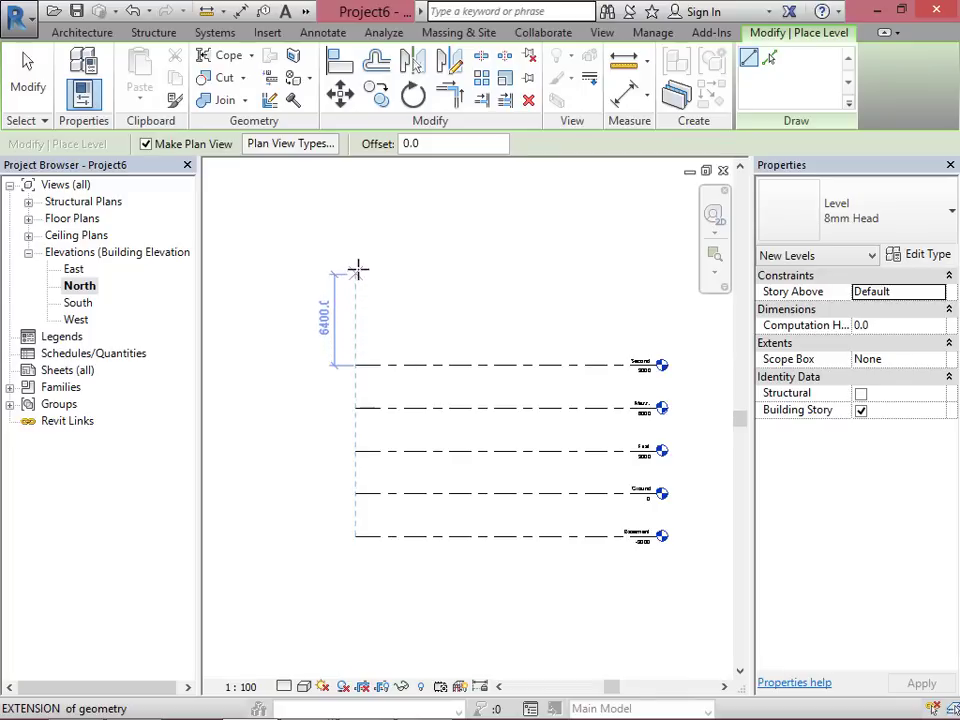
pyautogui.click(358, 321)
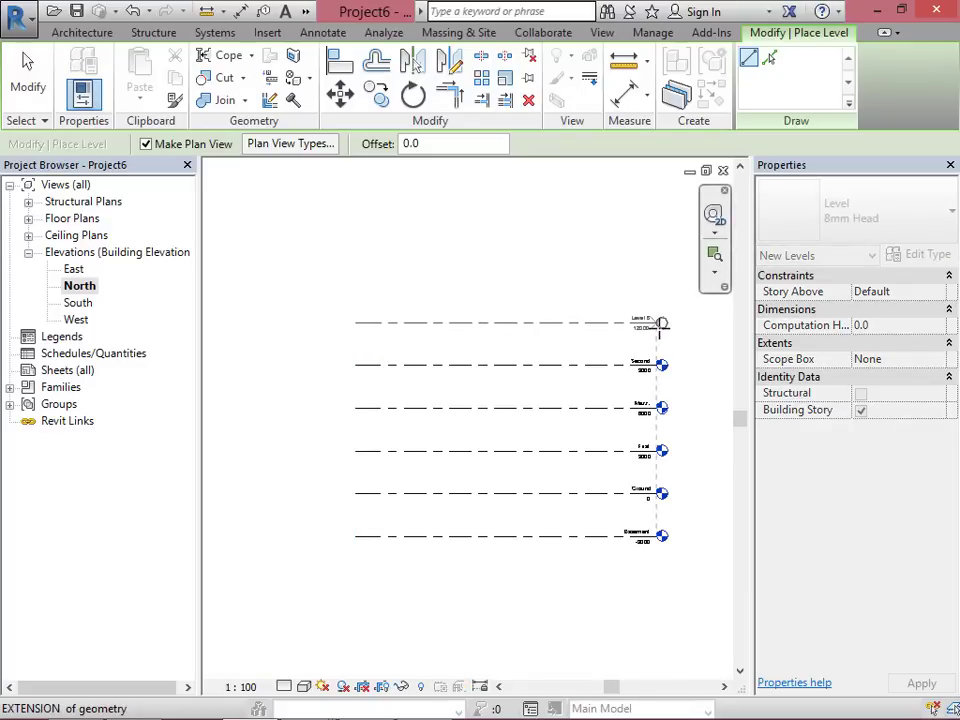
pyautogui.click(660, 322)
pyautogui.scroll(2, 662, 322)
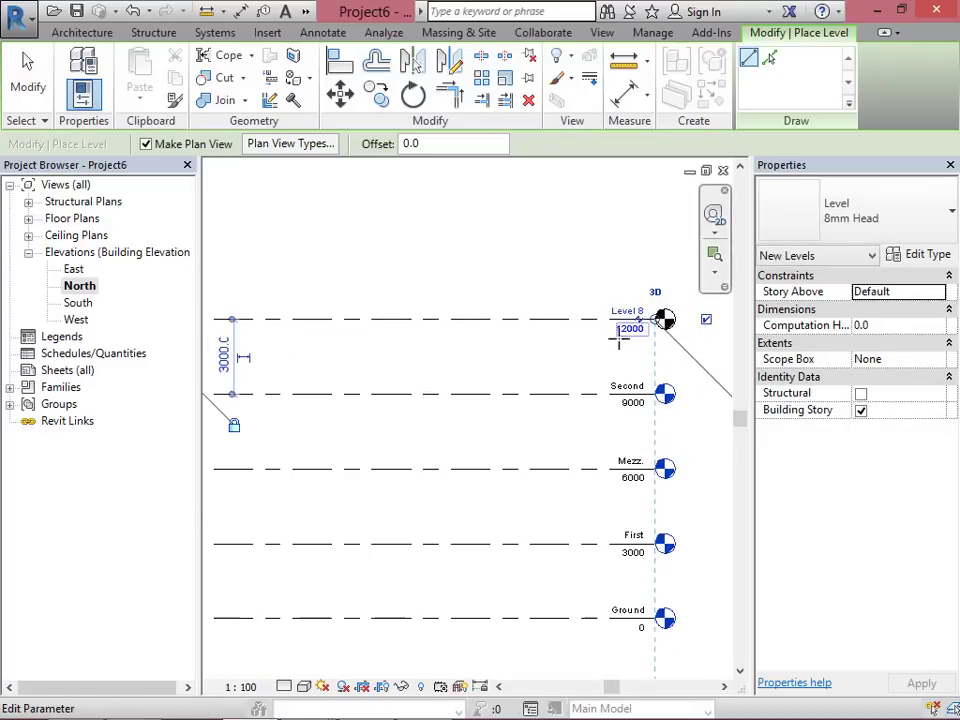
pyautogui.scroll(1, 633, 327)
pyautogui.scroll(1, 633, 327)
pyautogui.press('Escape')
pyautogui.press('Escape')
# Step: Rename the new level above Second to Third, including its corresponding views
pyautogui.click(618, 304)
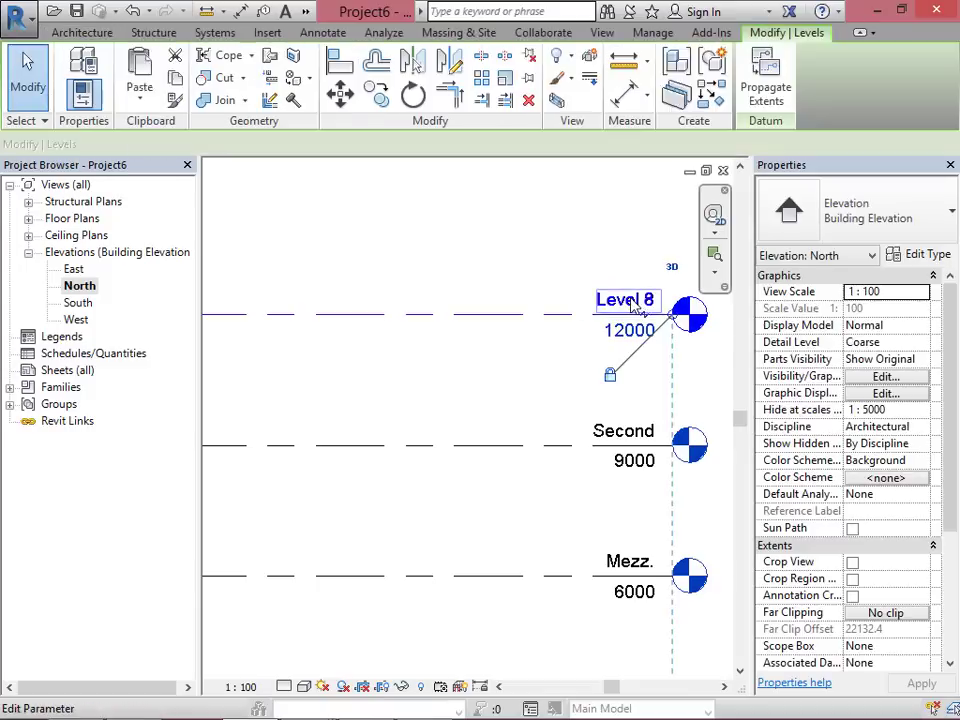
pyautogui.click(630, 299)
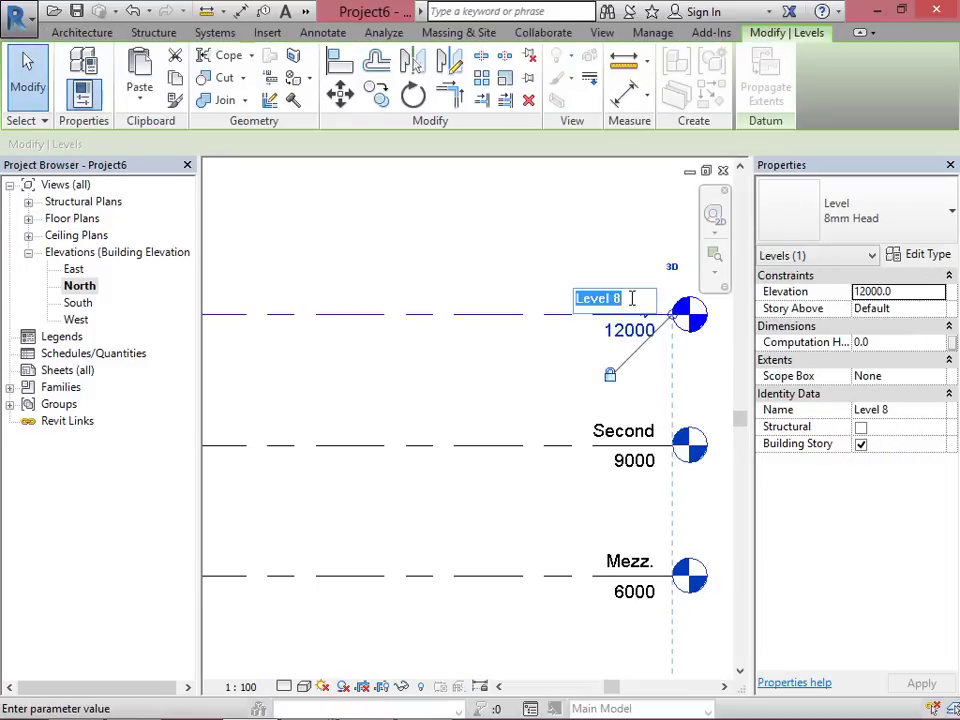
pyautogui.write('Th')
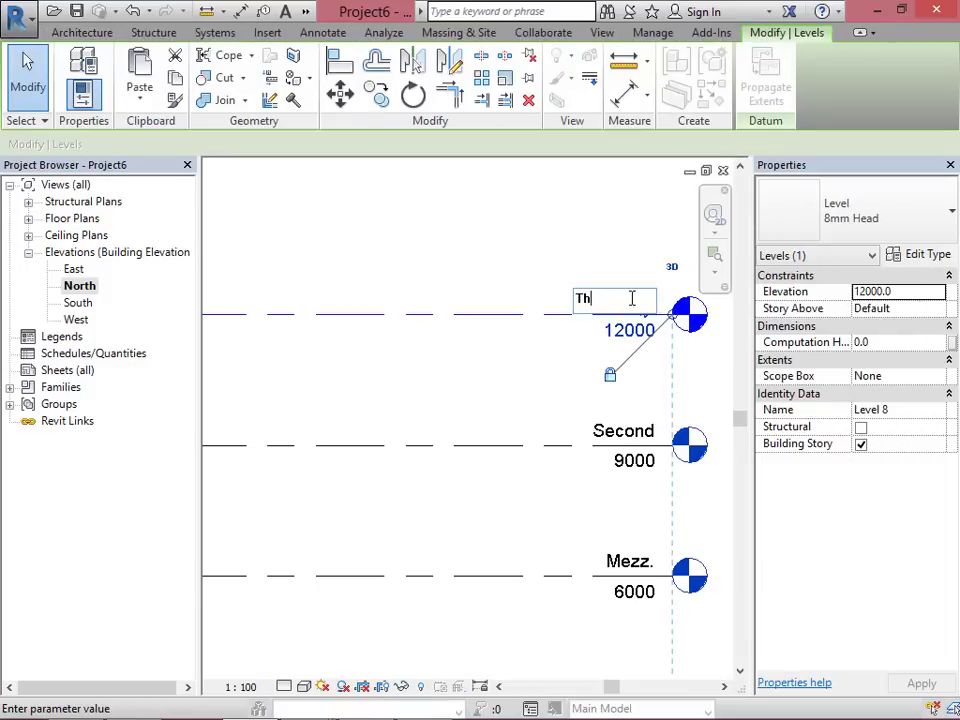
pyautogui.write('Third')
pyautogui.click(568, 357)
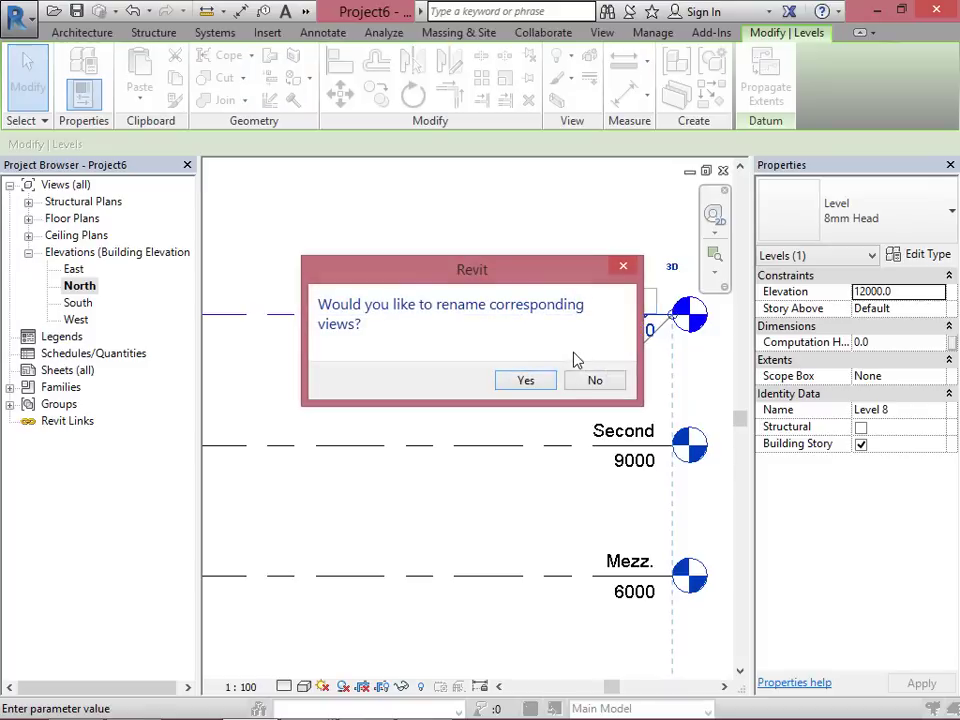
pyautogui.click(534, 390)
# Step: Draw another level with the Level tool 3000 mm above Third, aligning both ends with the levels below
pyautogui.scroll(-5, 540, 388)
pyautogui.click(512, 422)
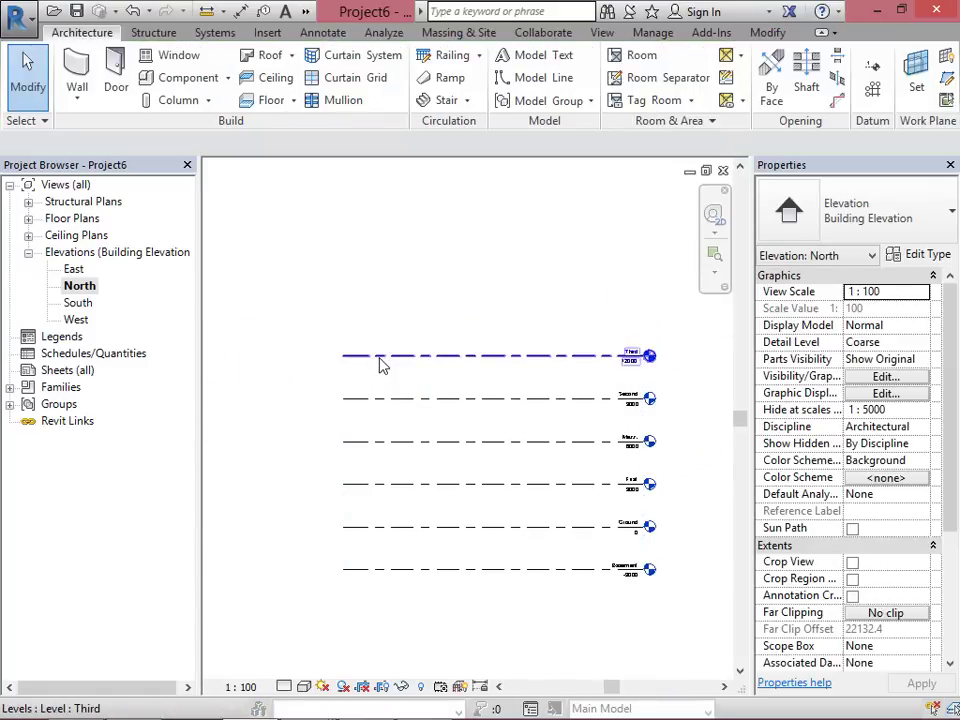
pyautogui.click(386, 358)
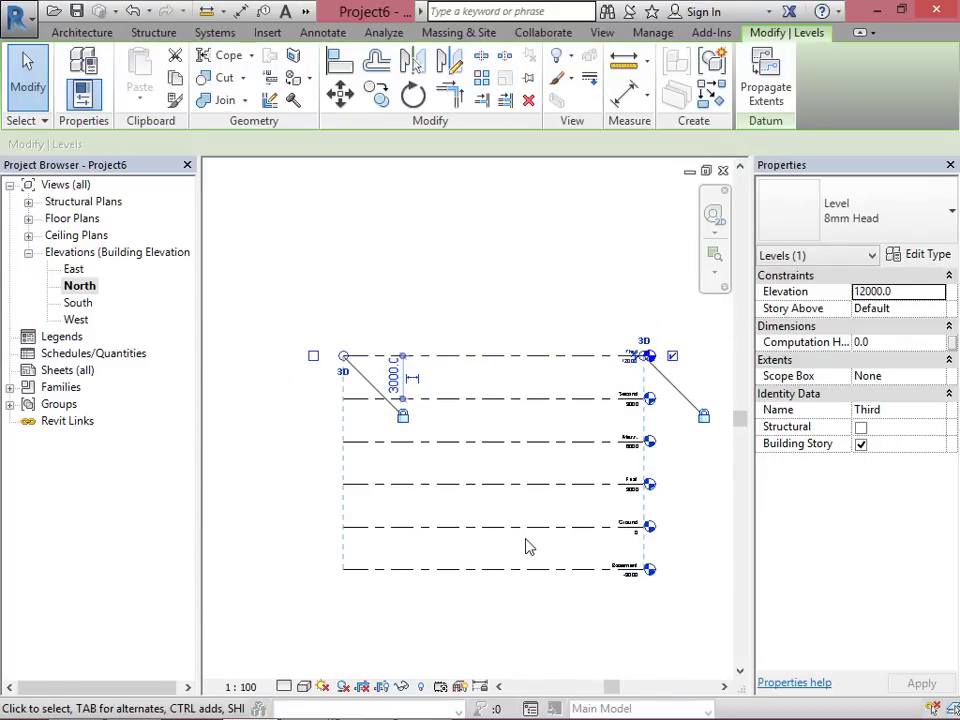
pyautogui.click(349, 336)
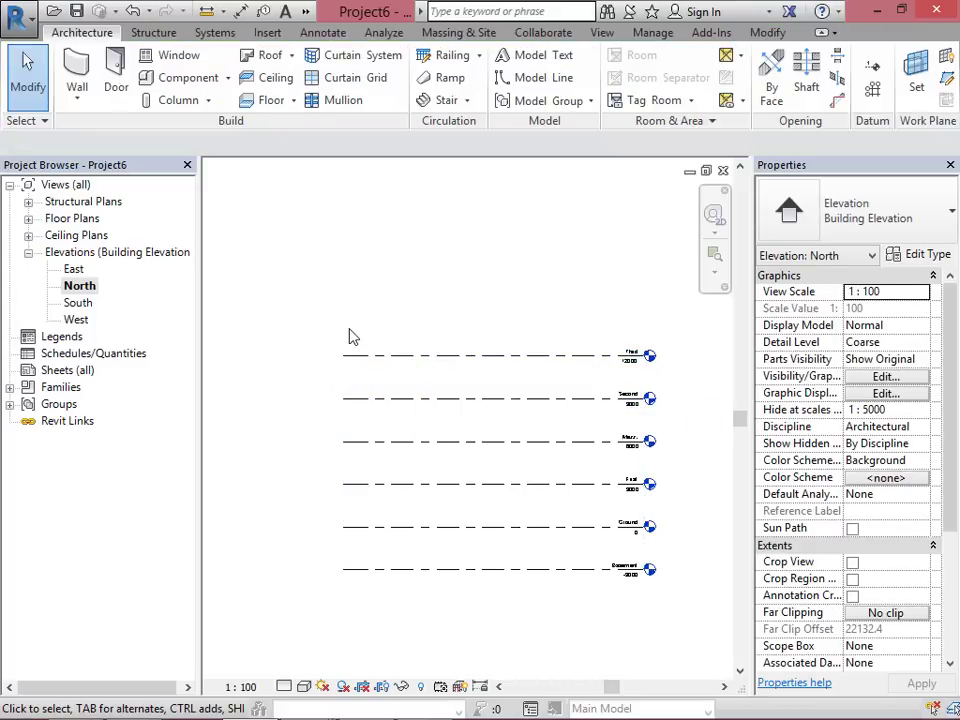
pyautogui.press('l')
pyautogui.press('l')
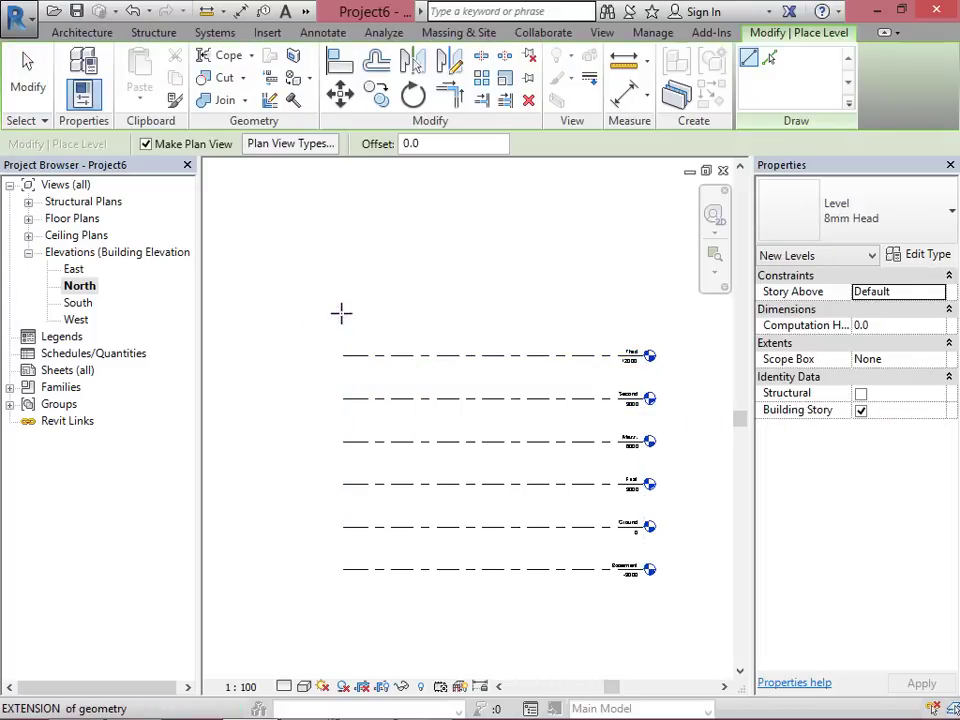
pyautogui.click(342, 313)
pyautogui.click(647, 311)
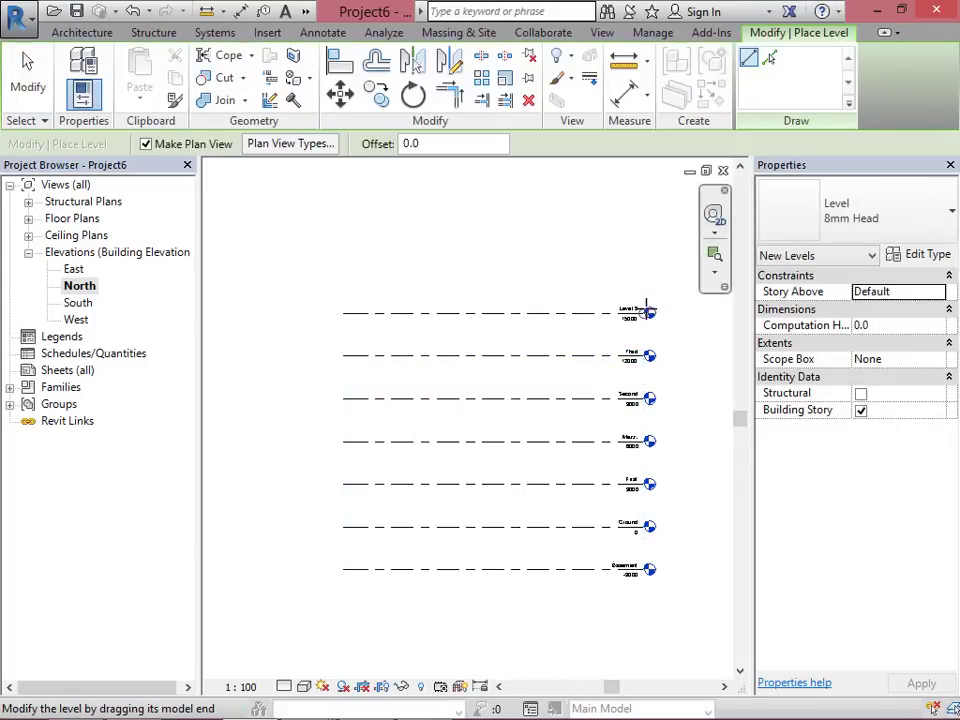
# Step: Rename the topmost level above Third to Fourth, including its corresponding views
pyautogui.scroll(2, 647, 311)
pyautogui.press('Escape')
pyautogui.scroll(3, 630, 316)
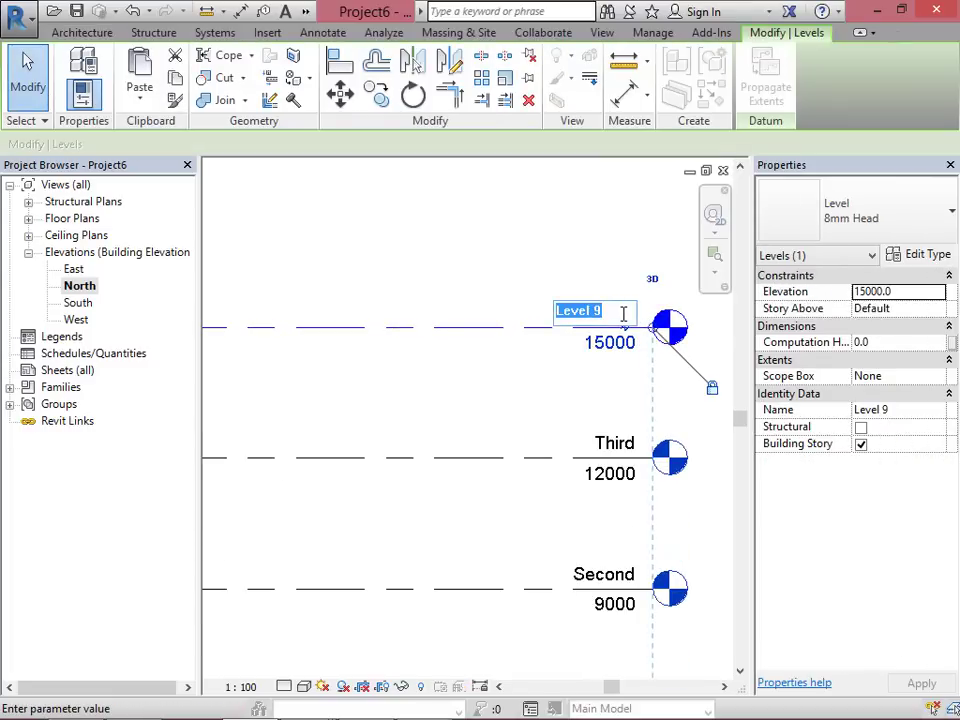
pyautogui.write('Fourth')
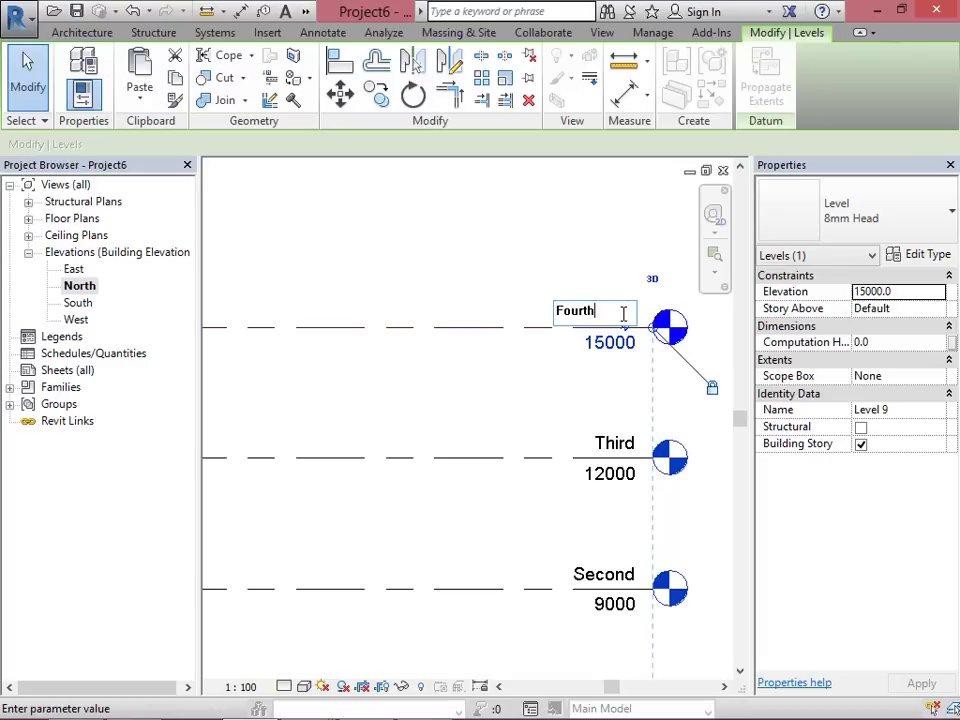
pyautogui.press('Return')
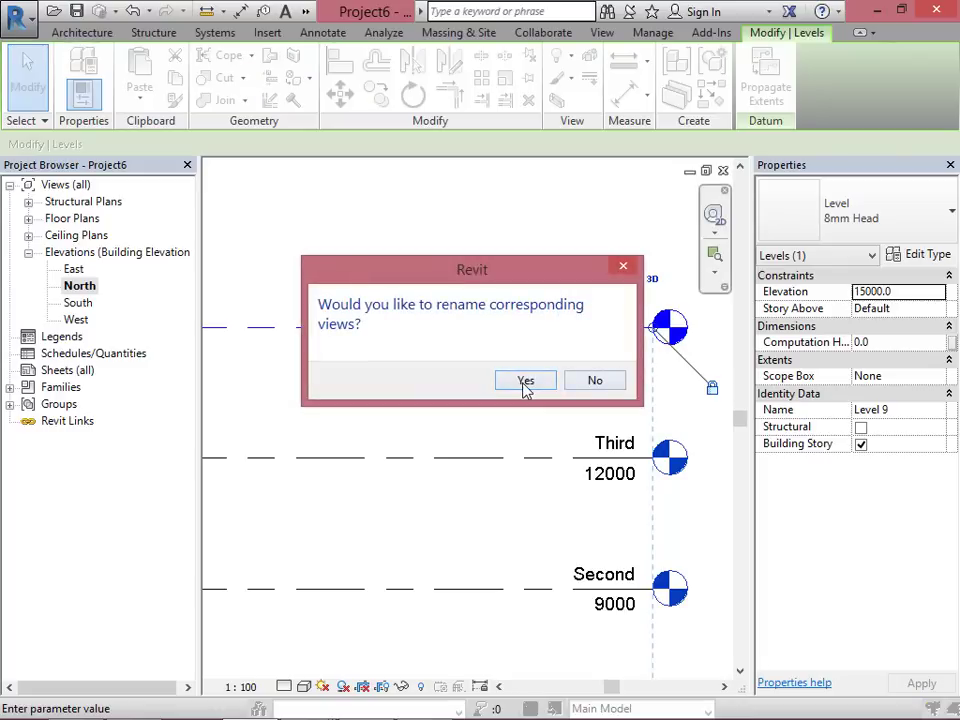
pyautogui.click(525, 385)
pyautogui.scroll(-5, 549, 364)
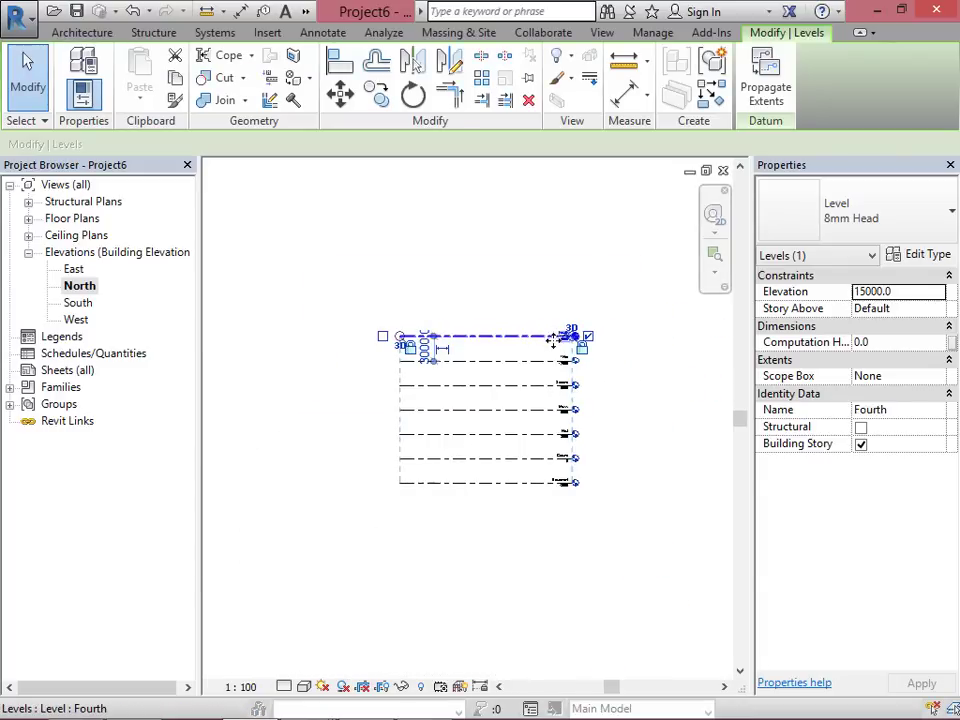
pyautogui.press('Escape')
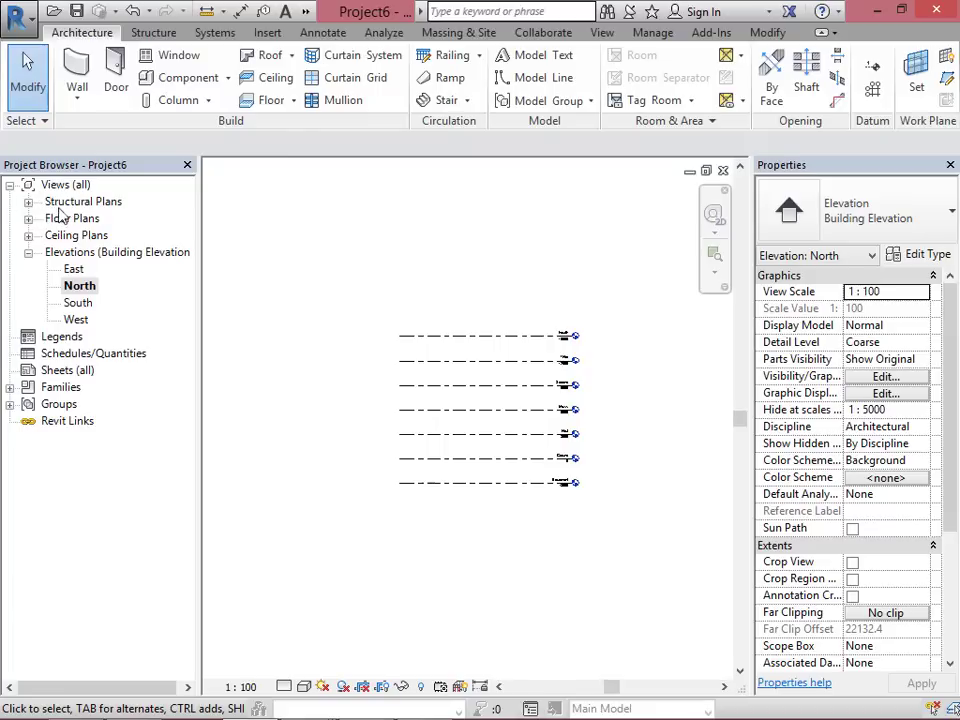
# Step: Expand the Structural Plans, Floor Plans and Ceiling Plans groups to examine the views created for the levels
pyautogui.click(29, 202)
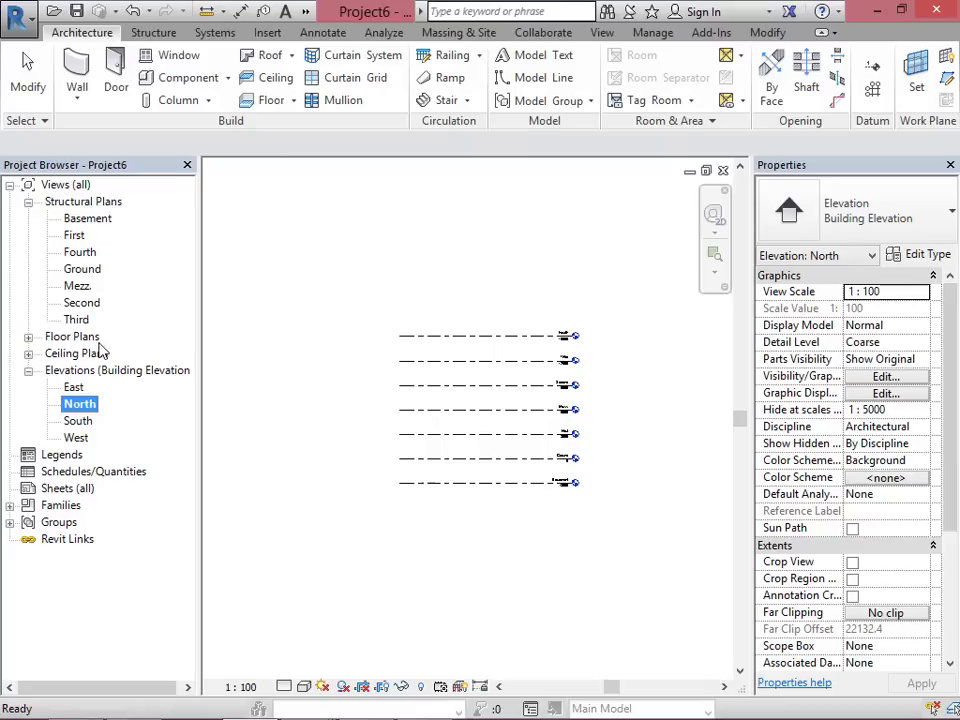
pyautogui.click(29, 337)
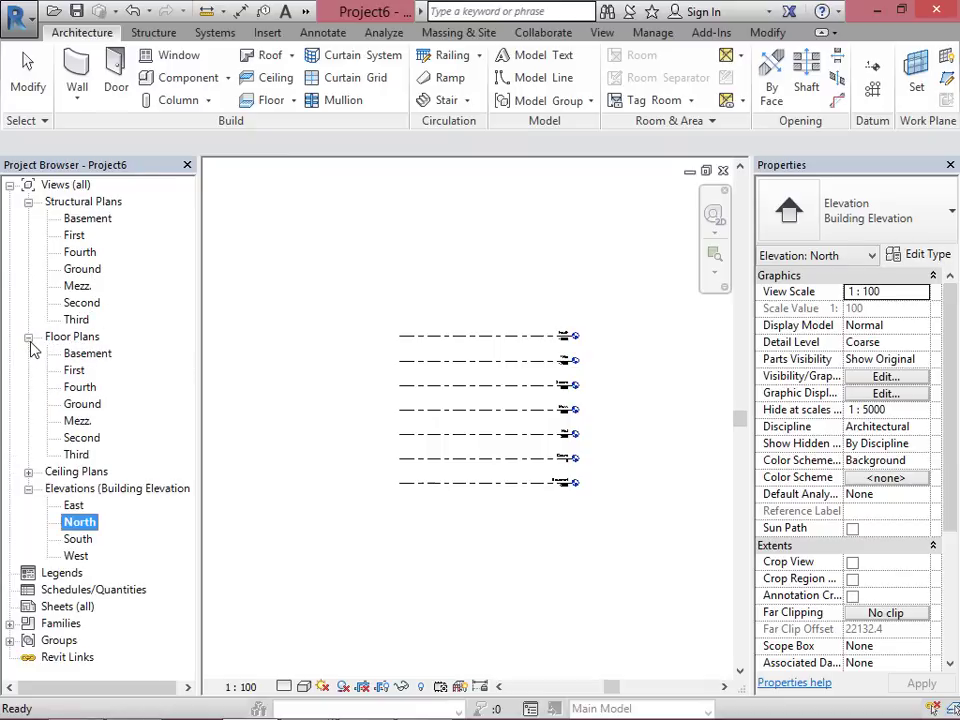
pyautogui.click(29, 471)
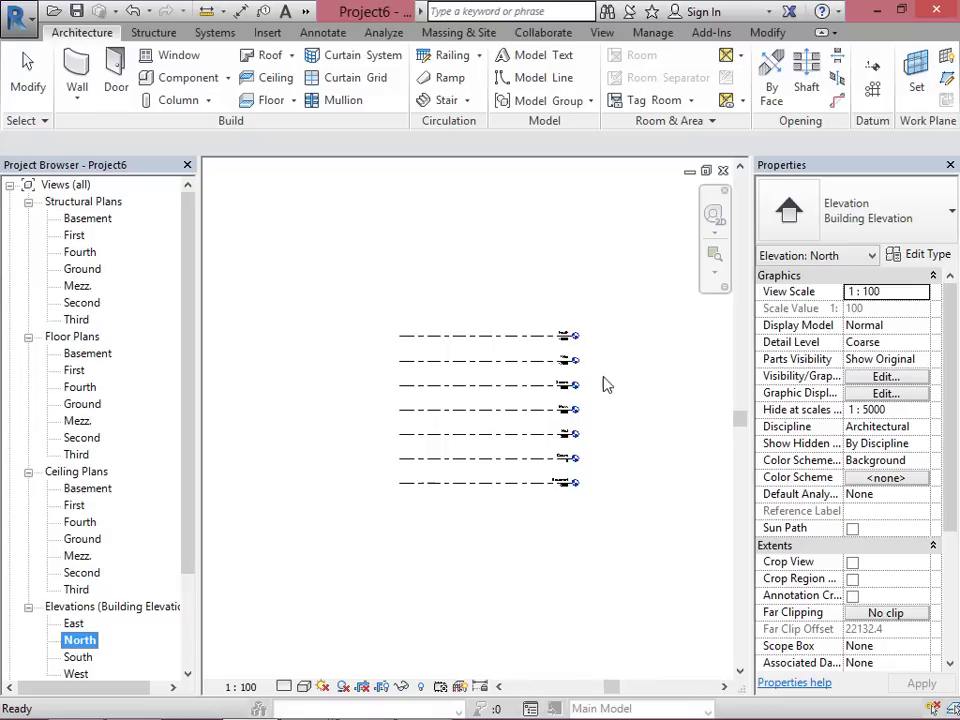
# Step: Prefix the Basement level's name with its order number so it reads 1-Basement, and rename its corresponding views
pyautogui.scroll(8, 561, 488)
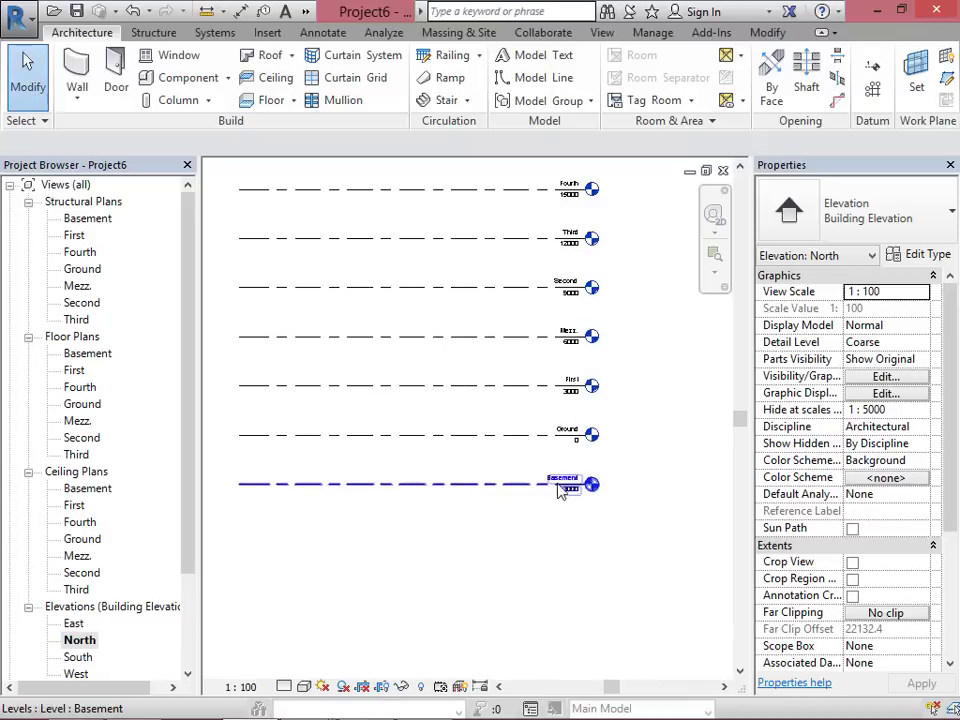
pyautogui.click(551, 481)
pyautogui.click(540, 477)
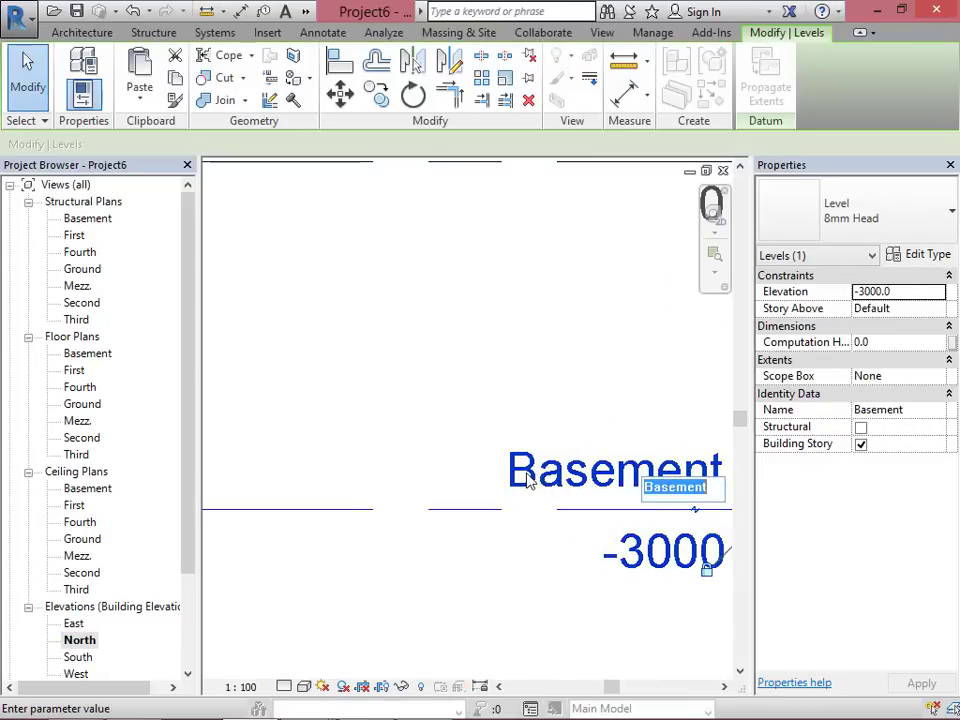
pyautogui.click(646, 488)
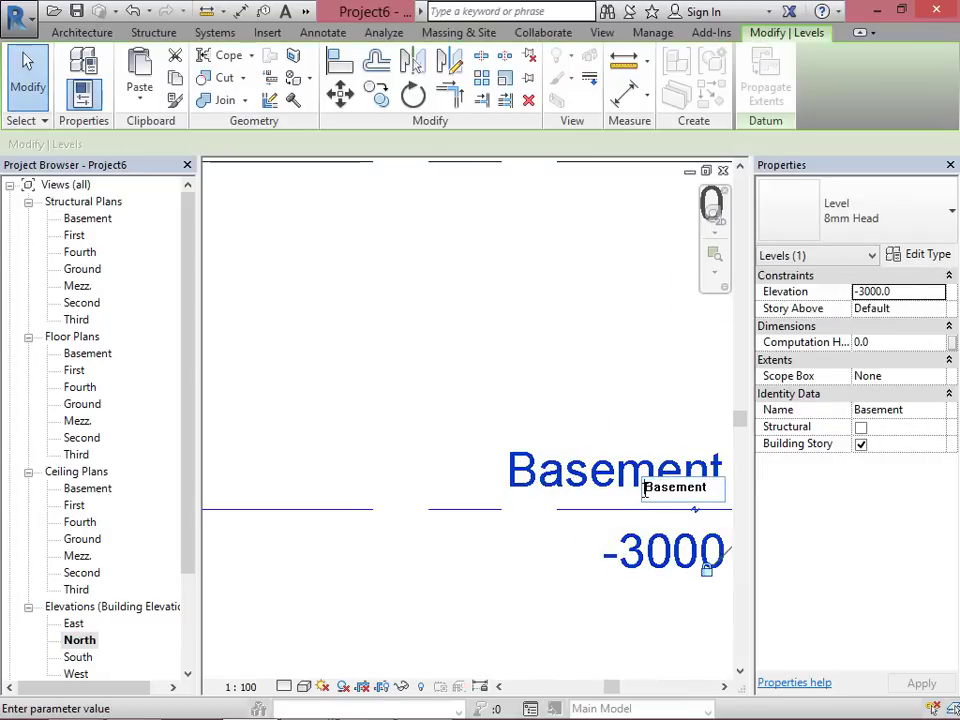
pyautogui.write('1-')
pyautogui.press('Return')
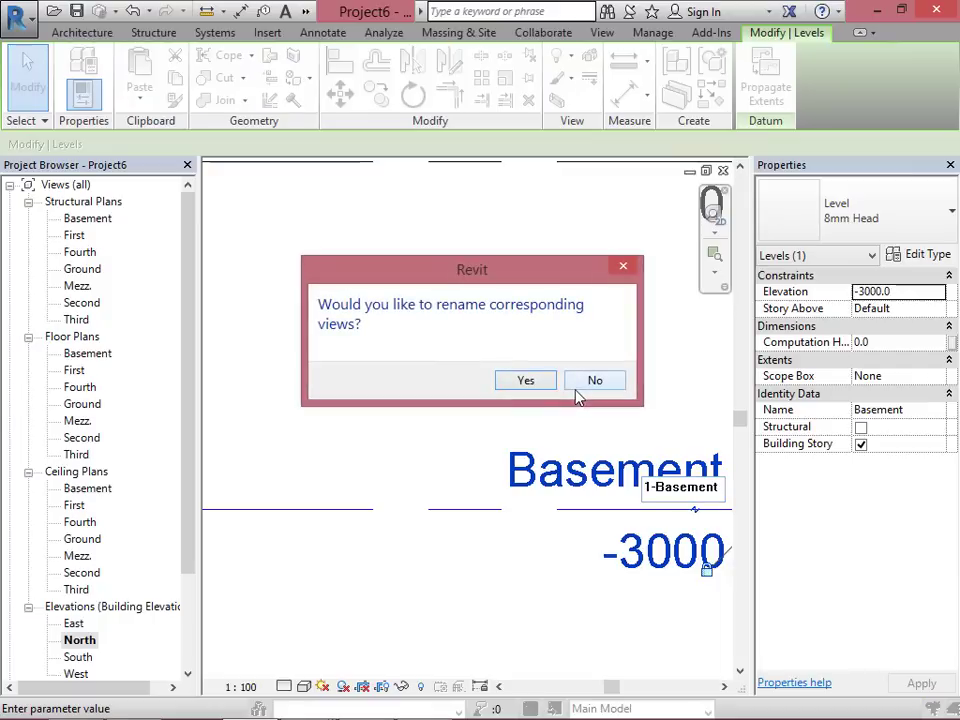
pyautogui.click(544, 388)
# Step: Rename the Ground level to 2-Ground together with its corresponding views
pyautogui.scroll(-2, 506, 658)
pyautogui.doubleClick(548, 383)
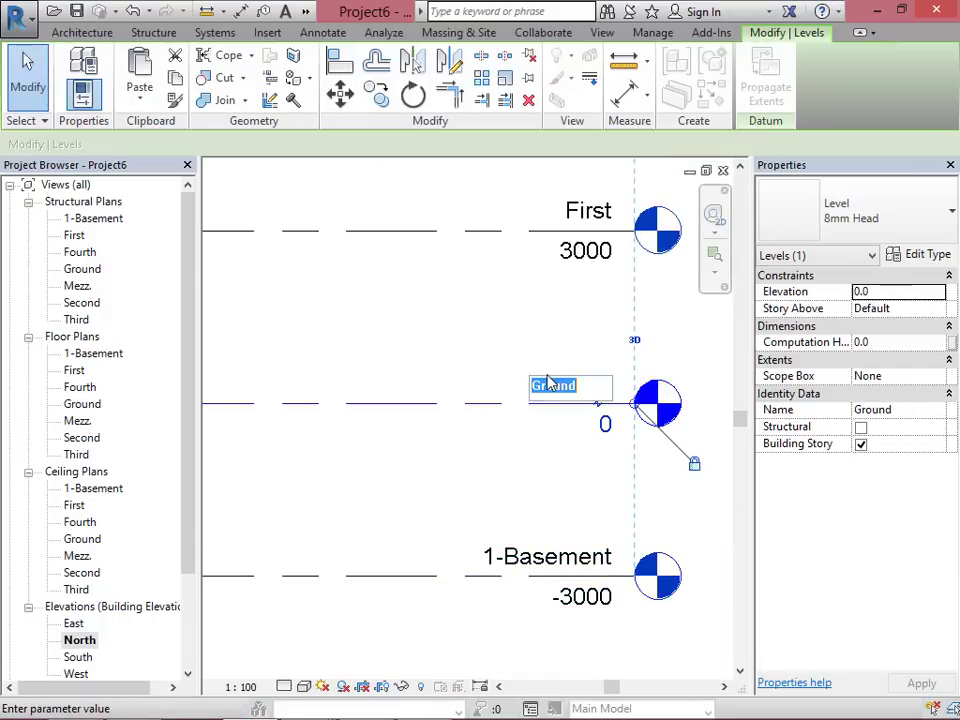
pyautogui.click(531, 393)
pyautogui.write('2-')
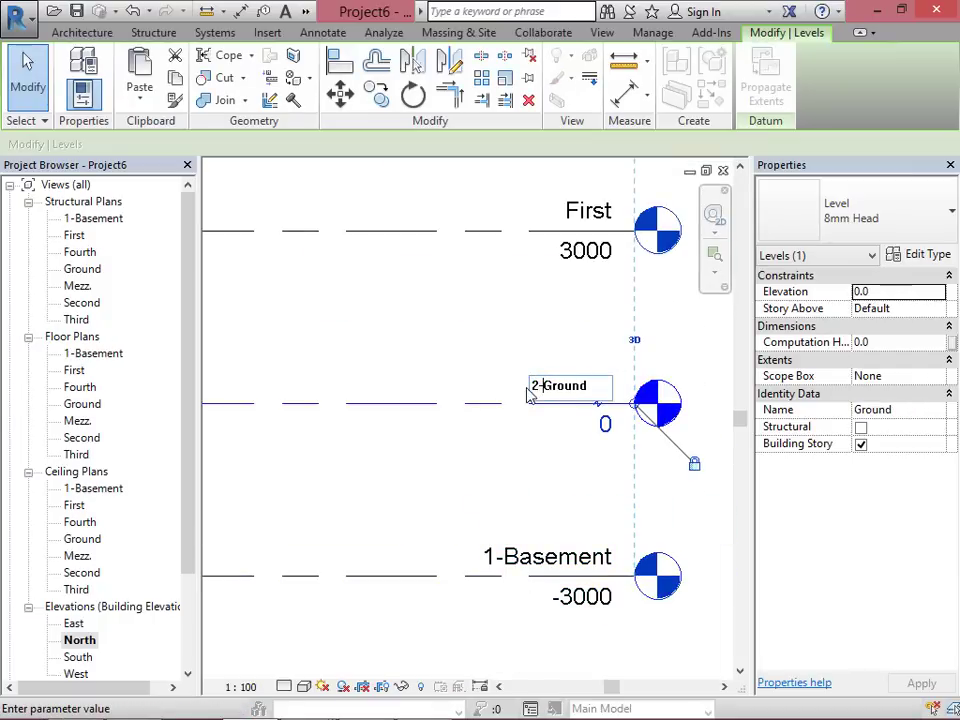
pyautogui.press('Return')
pyautogui.press('Return')
# Step: Rename the First level to 3-First together with its corresponding views
pyautogui.click(574, 208)
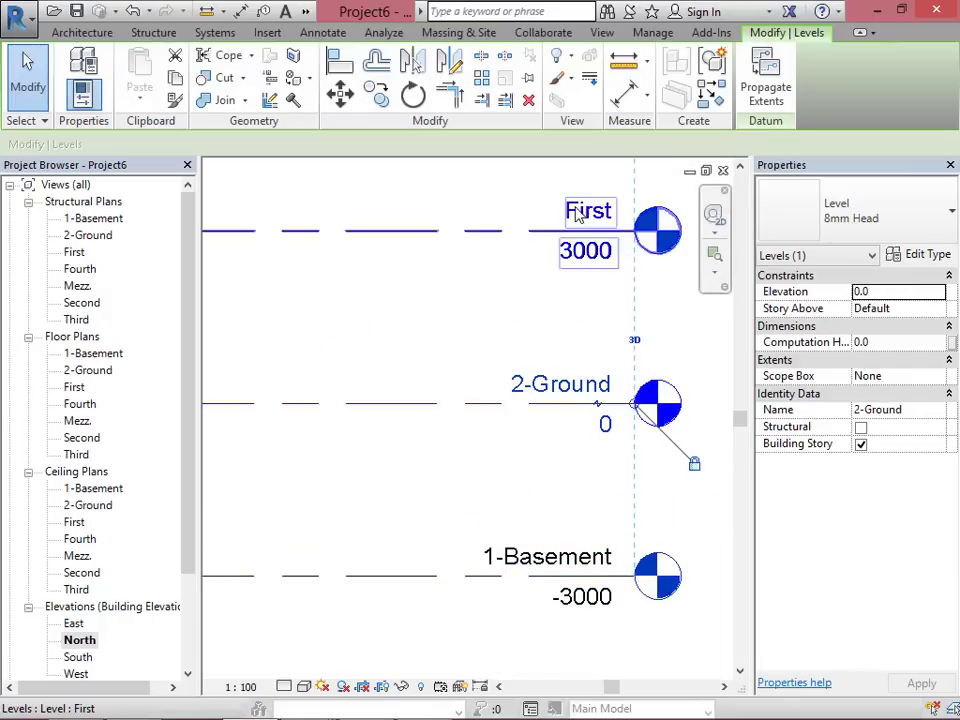
pyautogui.click(553, 210)
pyautogui.click(534, 210)
pyautogui.write('3-')
pyautogui.press('Return')
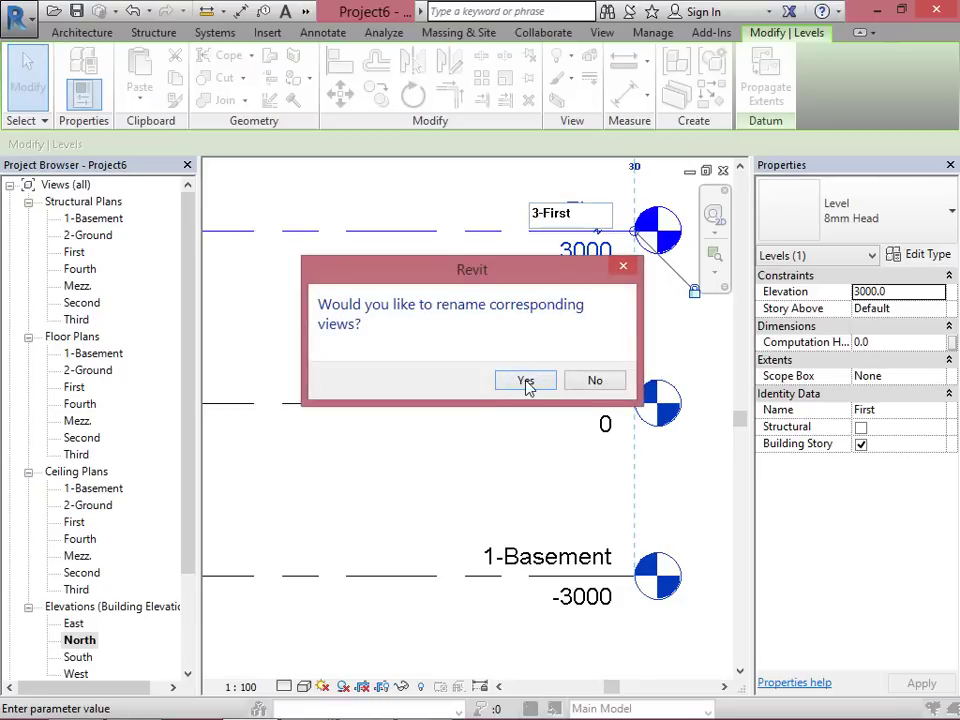
pyautogui.click(525, 379)
# Step: Rename the Mezz. level to 4-Mezz. together with its corresponding views
pyautogui.scroll(-2, 519, 534)
pyautogui.scroll(2, 528, 330)
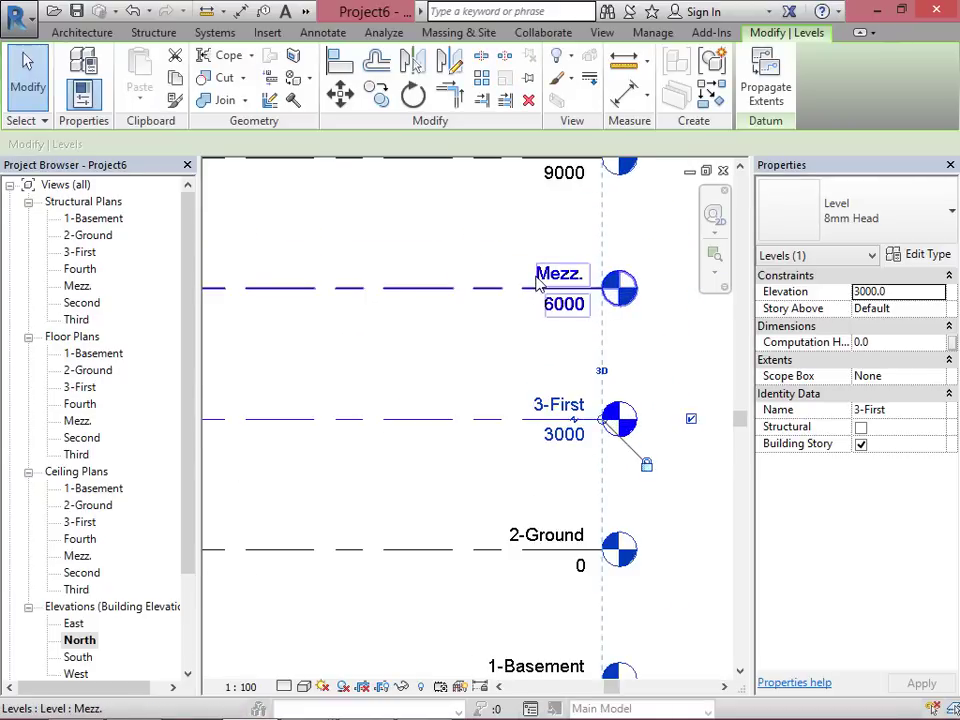
pyautogui.doubleClick(522, 272)
pyautogui.click(507, 274)
pyautogui.write('4-')
pyautogui.press('Return')
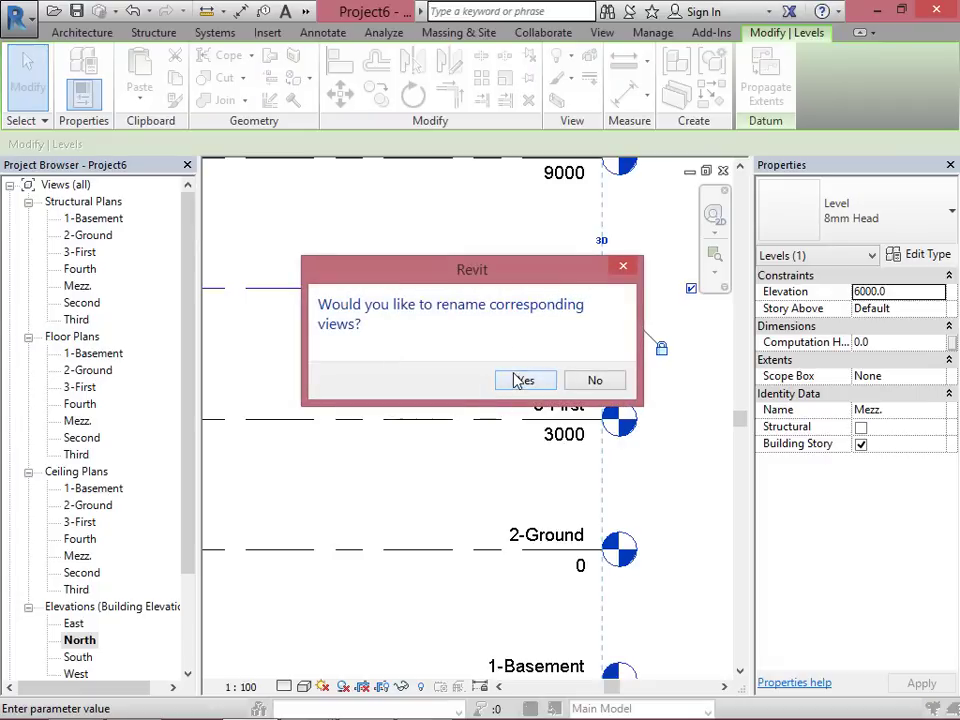
pyautogui.click(523, 379)
# Step: Rename the Second level to 5-Second together with its corresponding views
pyautogui.scroll(-2, 549, 505)
pyautogui.scroll(2, 522, 249)
pyautogui.doubleClick(532, 262)
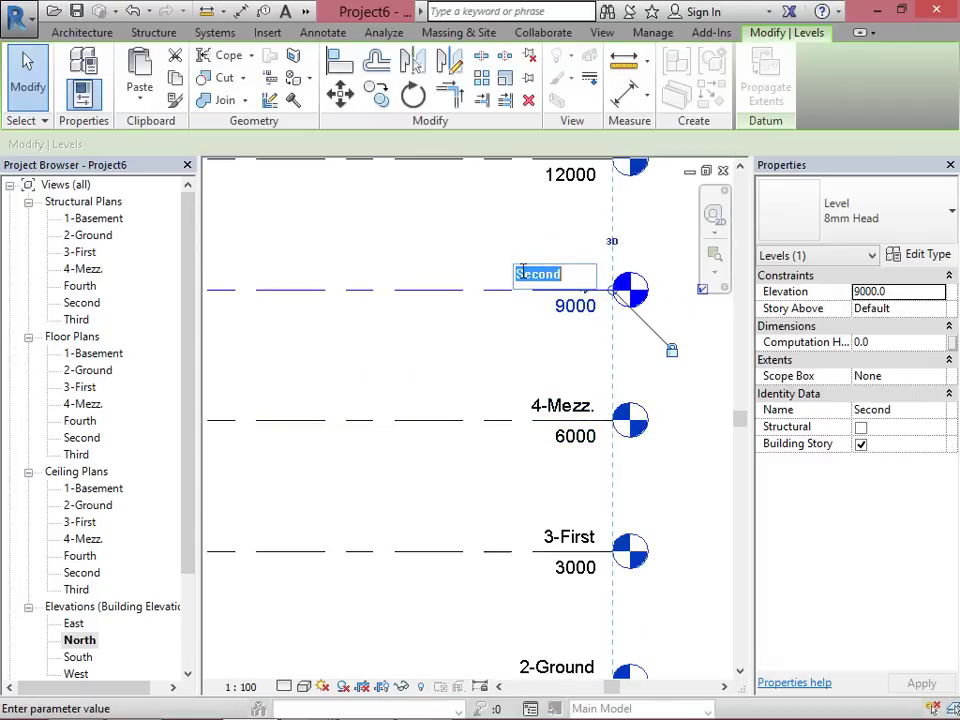
pyautogui.write('5-')
pyautogui.press('Return')
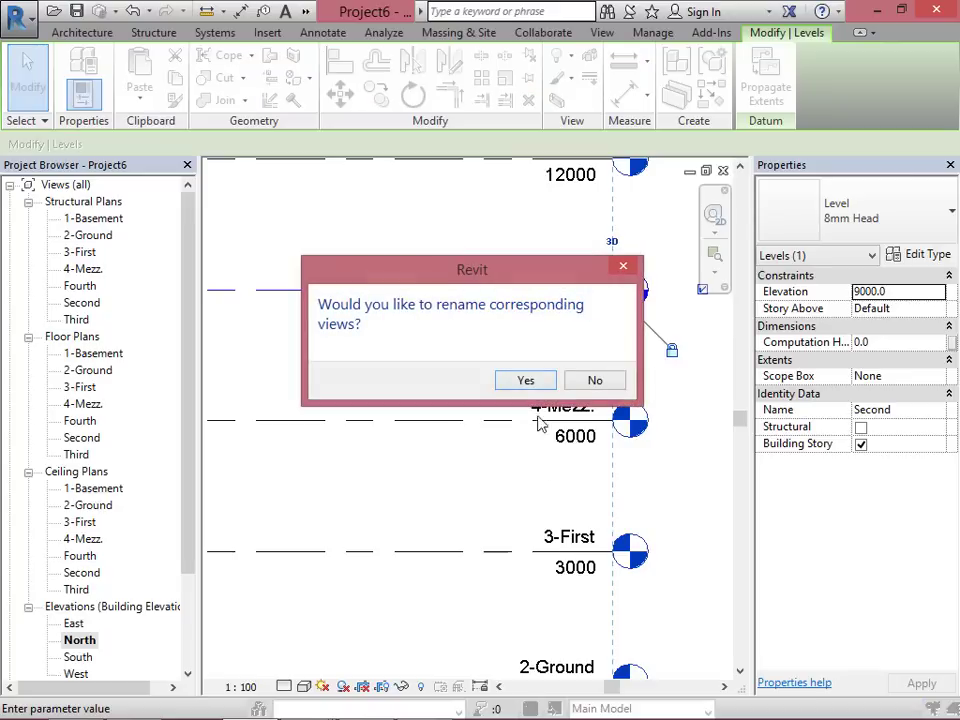
pyautogui.click(534, 381)
# Step: Rename the Third level to 6-Third together with its corresponding views
pyautogui.scroll(-2, 530, 585)
pyautogui.scroll(2, 534, 296)
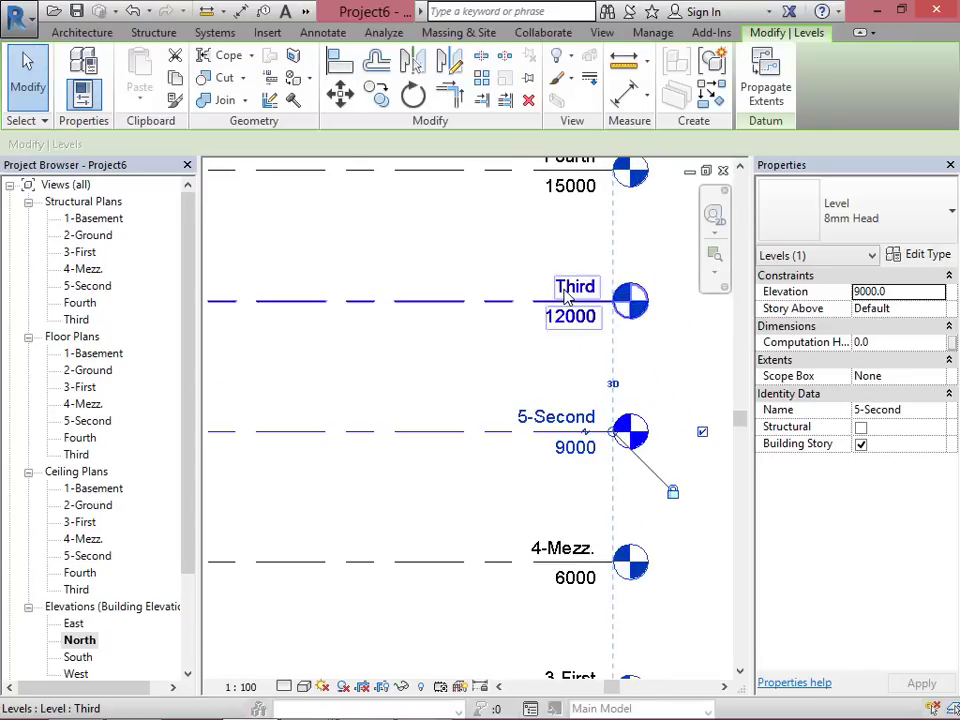
pyautogui.doubleClick(530, 284)
pyautogui.click(518, 285)
pyautogui.write('6-')
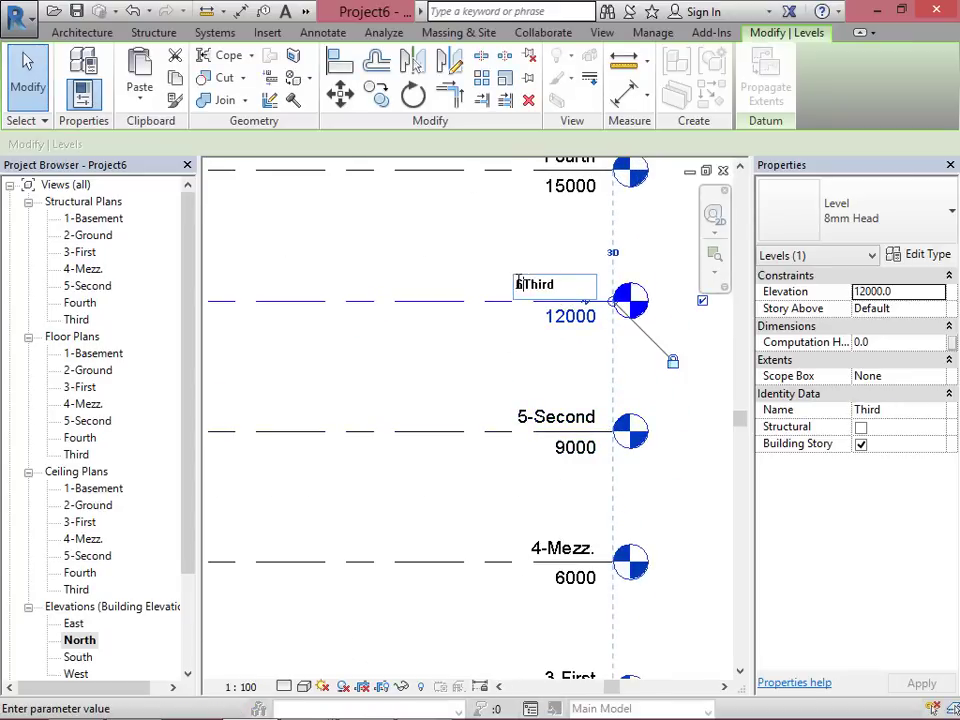
pyautogui.press('Return')
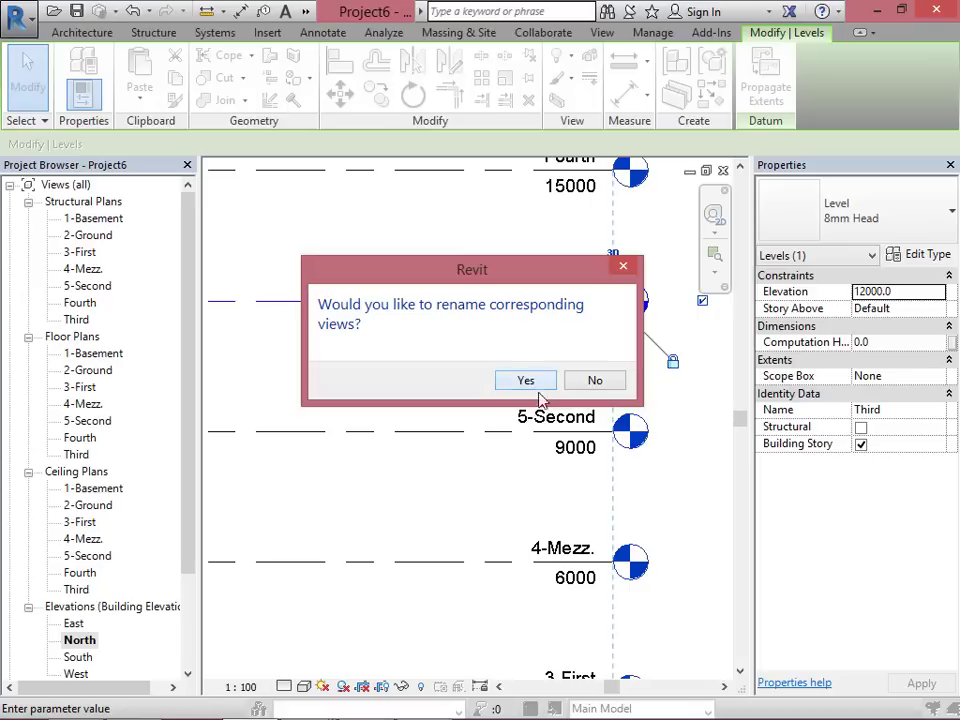
pyautogui.click(527, 380)
# Step: Rename the Fourth level to 7-Fourth together with its corresponding views, and clear the selection
pyautogui.scroll(2, 565, 192)
pyautogui.doubleClick(545, 202)
pyautogui.click(537, 204)
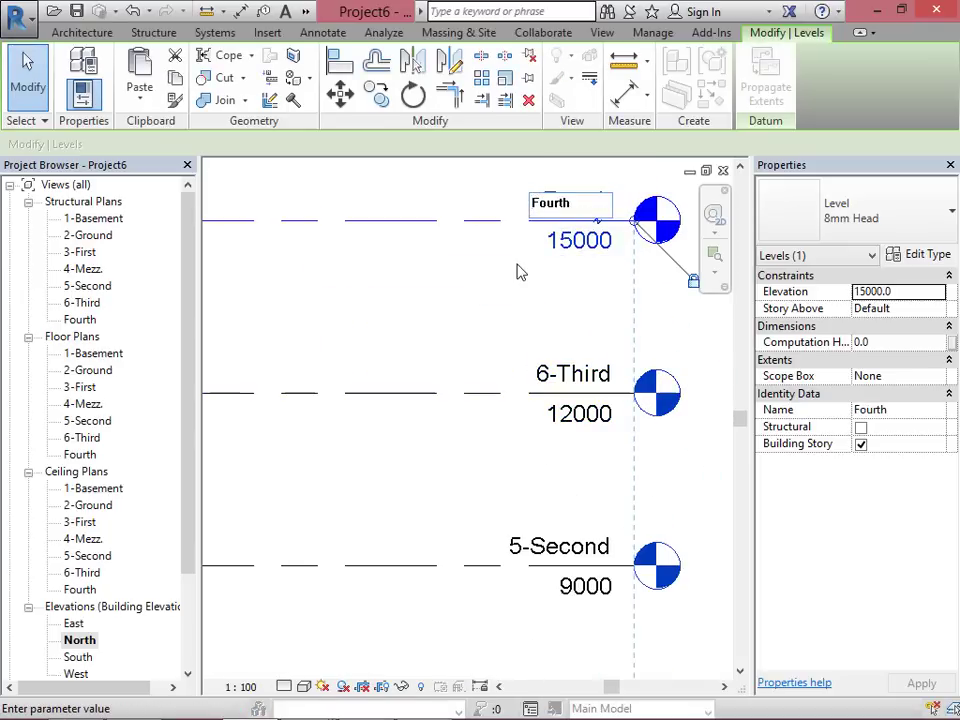
pyautogui.write('4-')
pyautogui.press('Return')
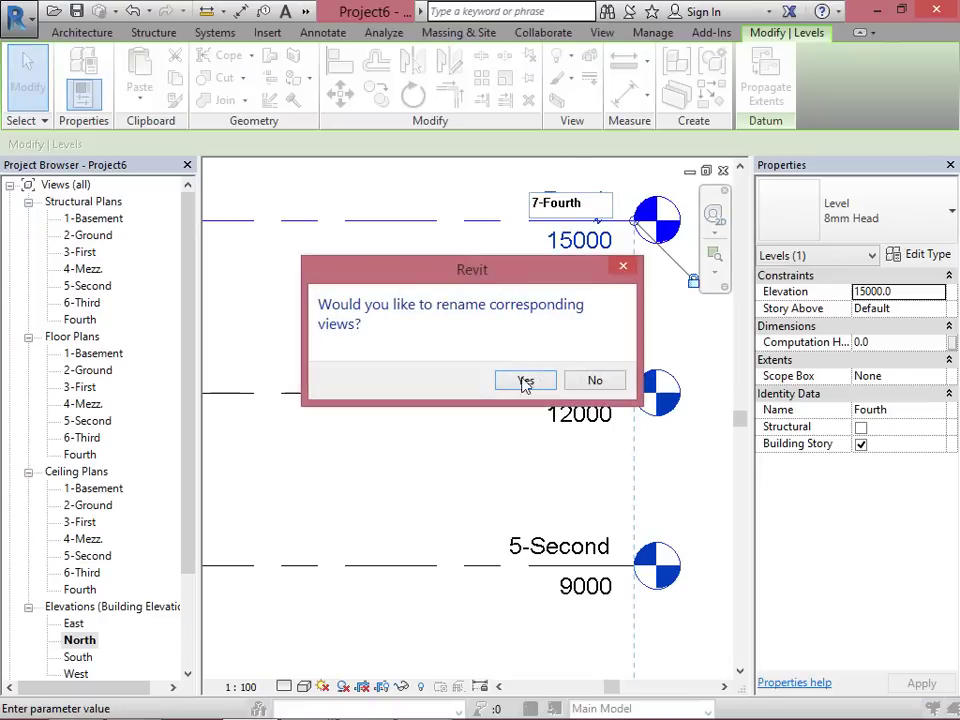
pyautogui.click(527, 379)
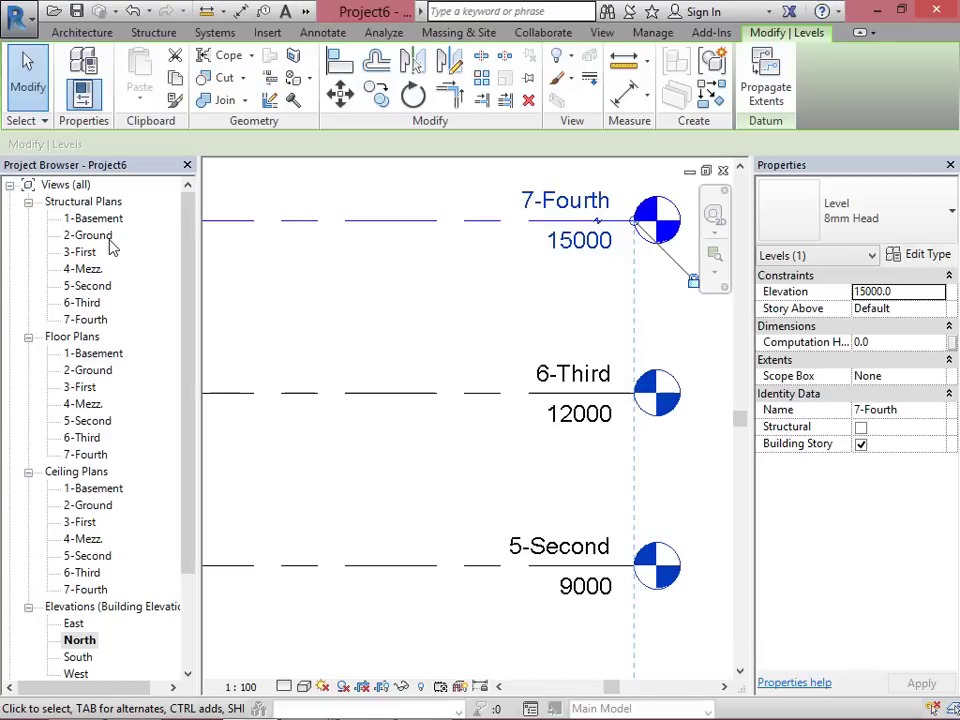
pyautogui.scroll(-4, 433, 317)
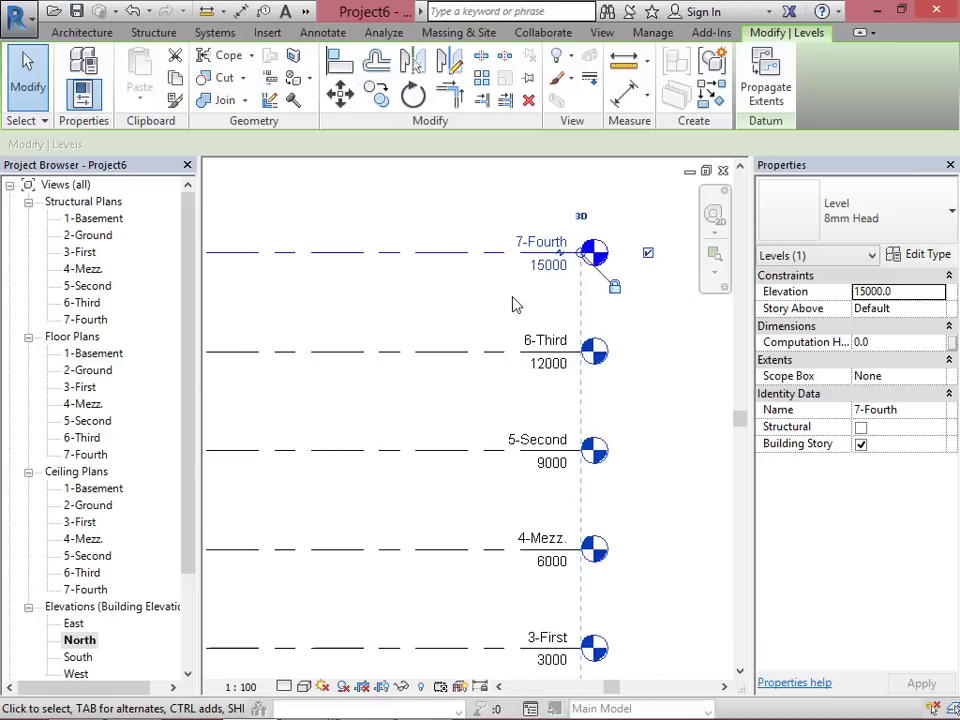
pyautogui.scroll(-2, 543, 304)
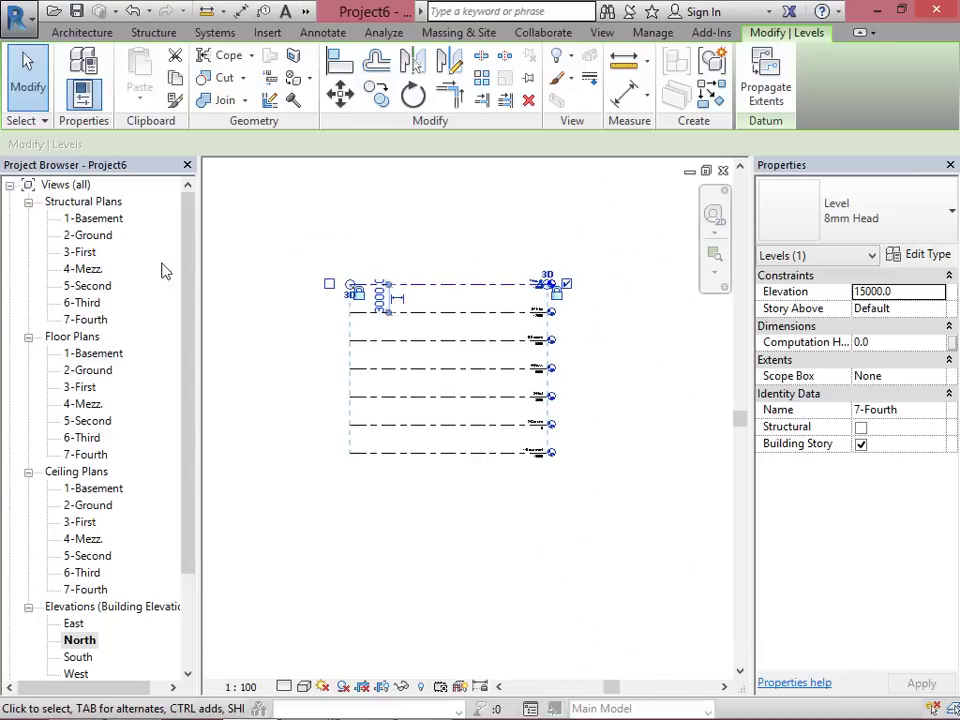
pyautogui.press('Escape')
# Step: Open the 1-Basement structural plan and bring up the tools for linking and importing CAD files
pyautogui.doubleClick(80, 220)
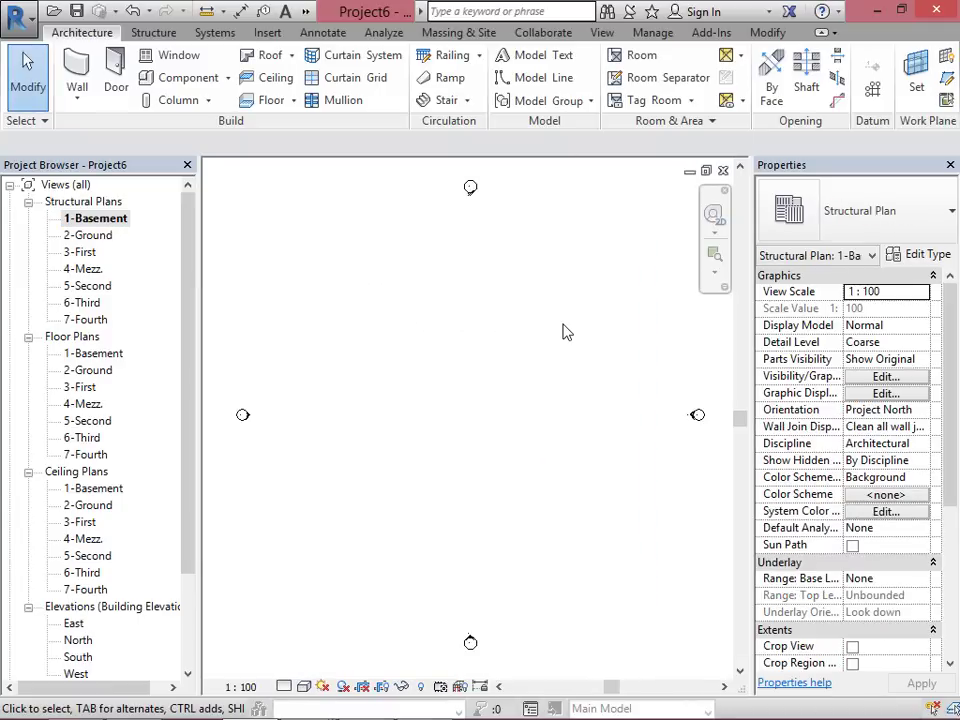
pyautogui.scroll(-2, 510, 305)
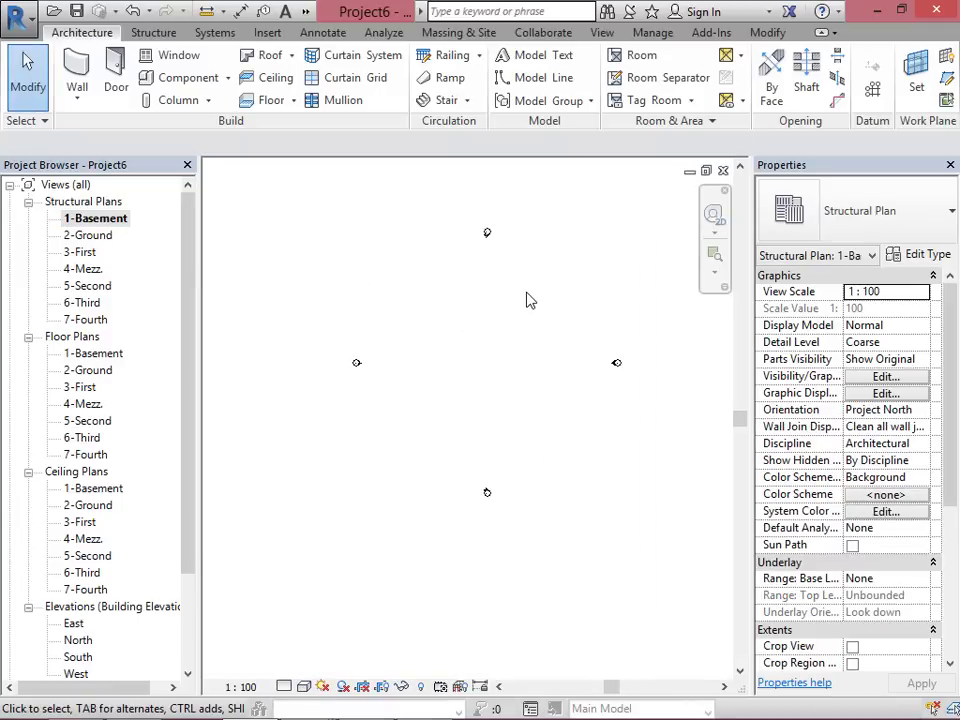
pyautogui.click(225, 34)
pyautogui.click(276, 36)
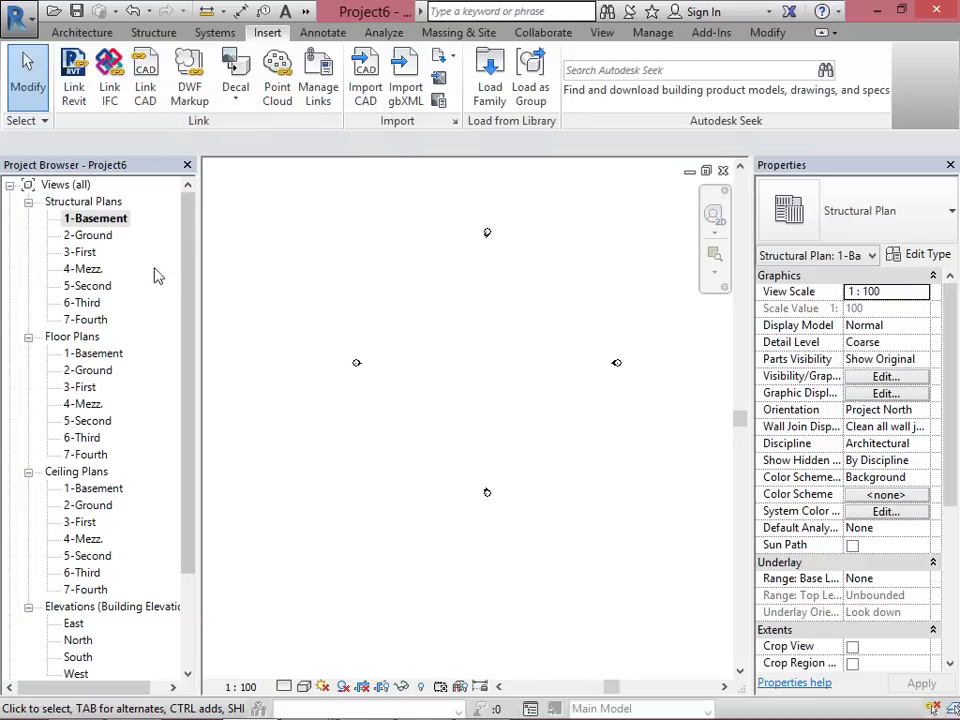
# Step: View the 2-Ground and 3-First structural plans in turn and return to the 1-Basement structural plan
pyautogui.doubleClick(100, 238)
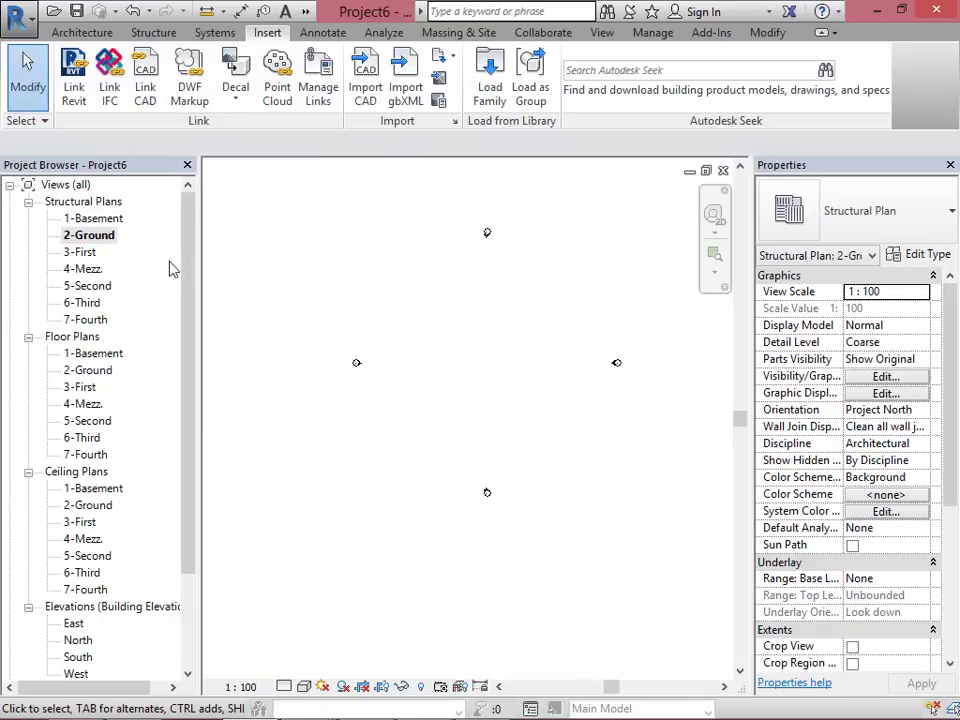
pyautogui.doubleClick(88, 253)
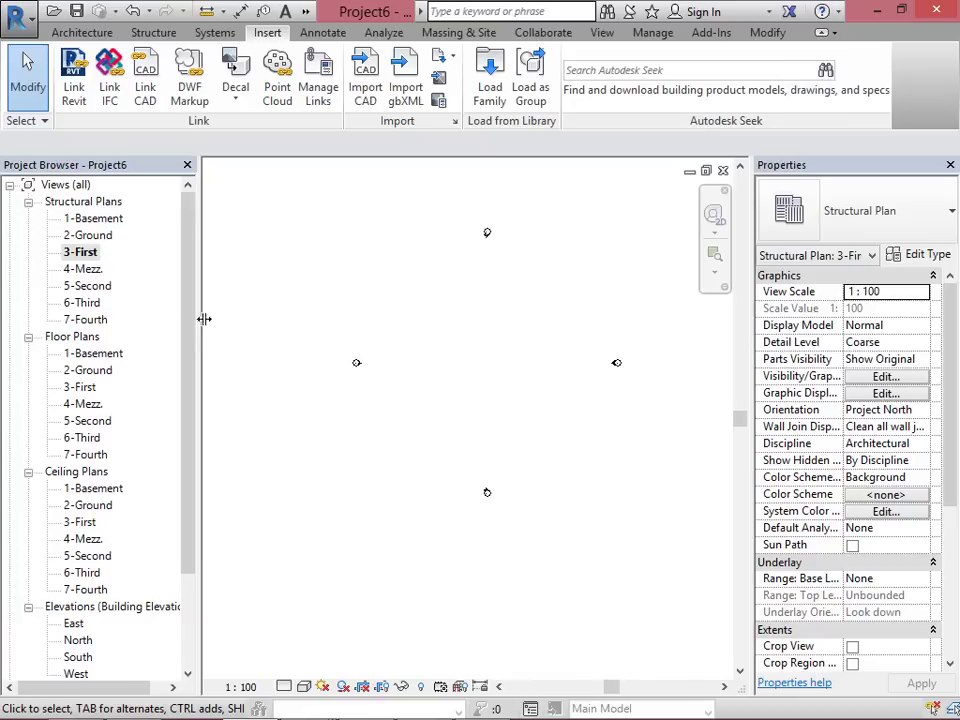
pyautogui.doubleClick(99, 220)
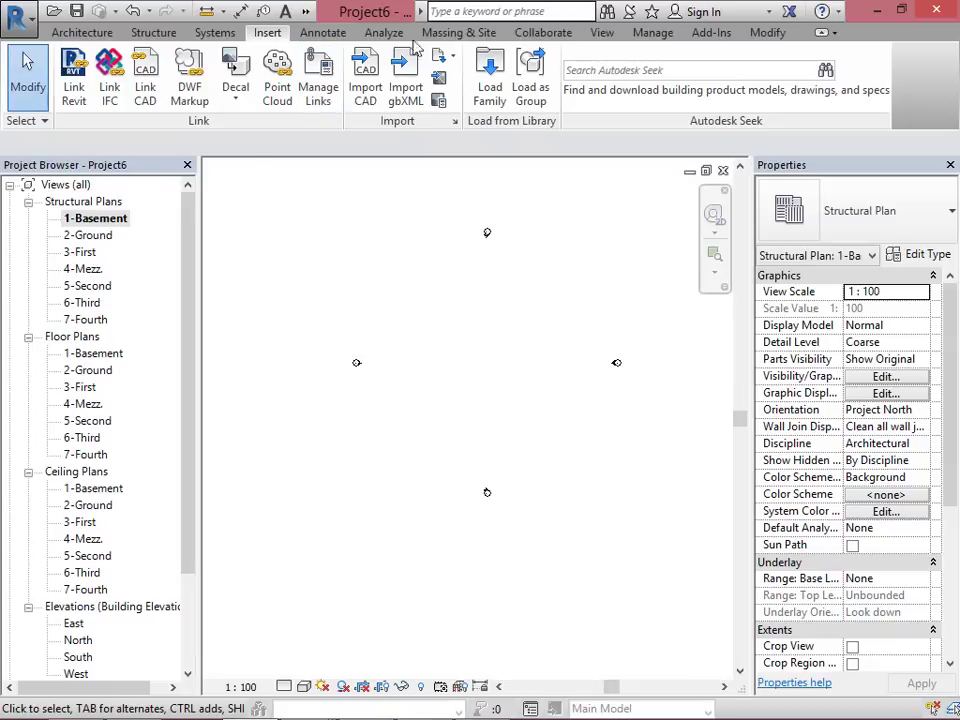
pyautogui.click(603, 33)
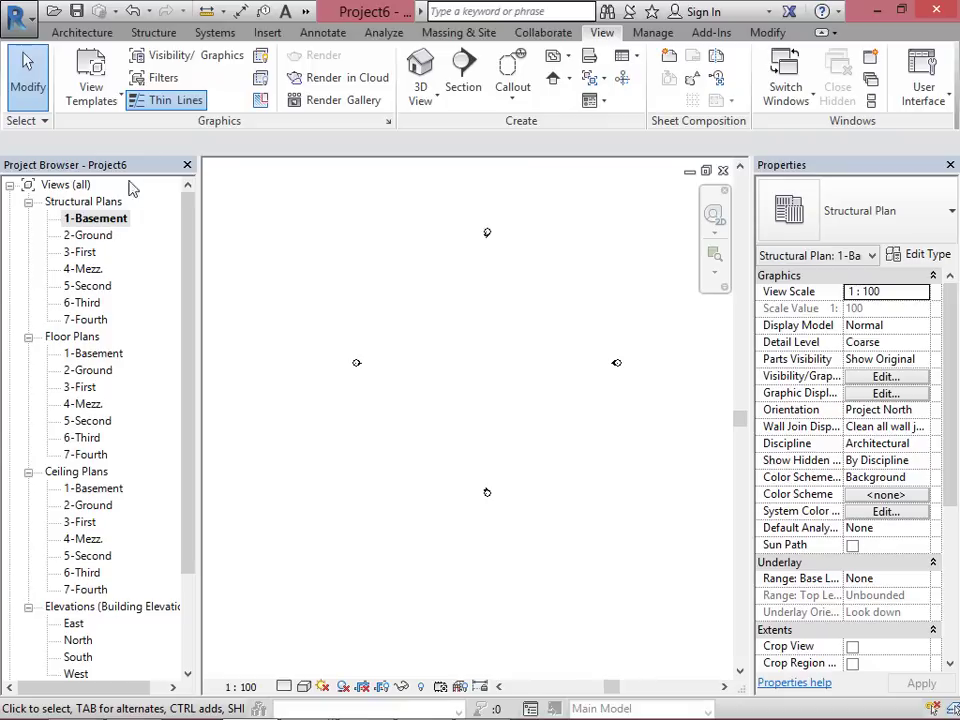
# Step: Start linking a CAD file into the 1-Basement structural plan and select 1-BASEMENT from the arch. CAD folder
pyautogui.click(267, 32)
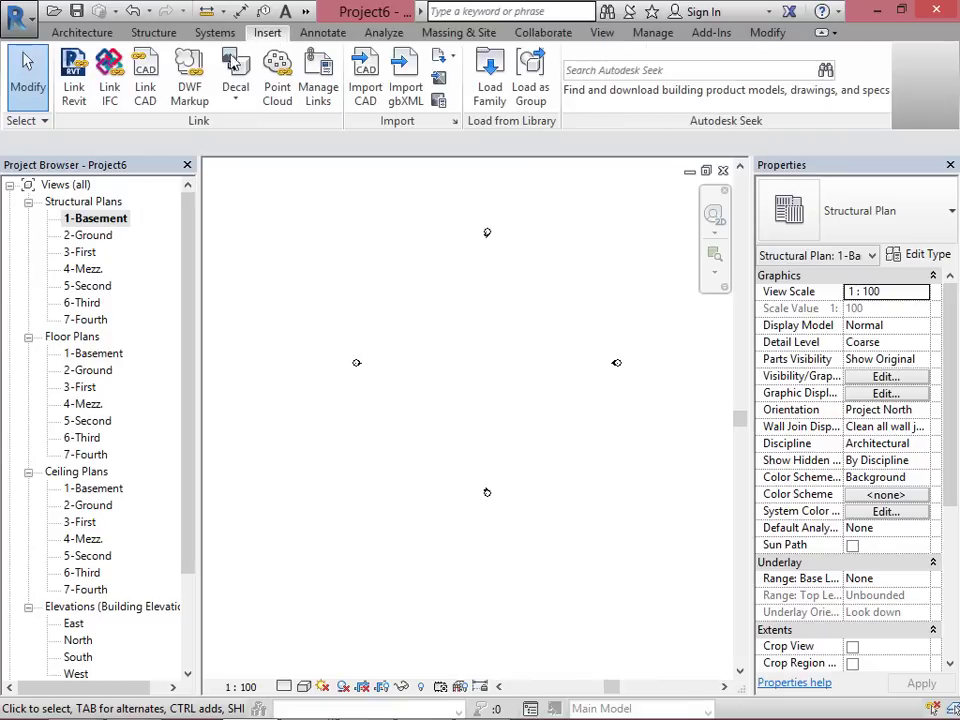
pyautogui.click(145, 75)
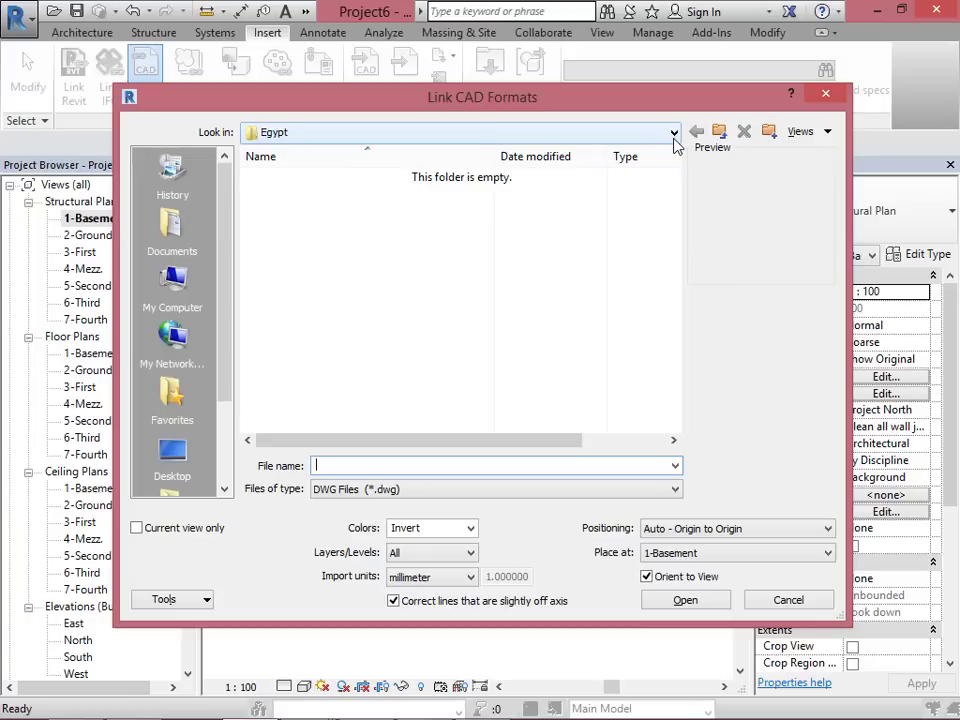
pyautogui.click(674, 132)
pyautogui.click(514, 392)
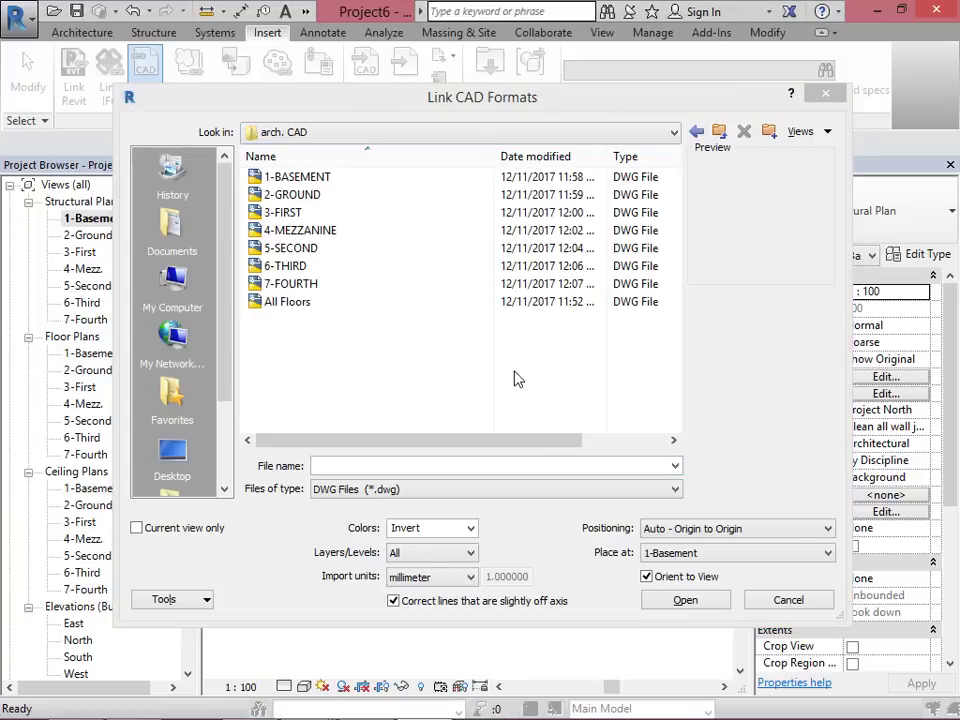
pyautogui.moveTo(497, 105); pyautogui.dragTo(509, 88)
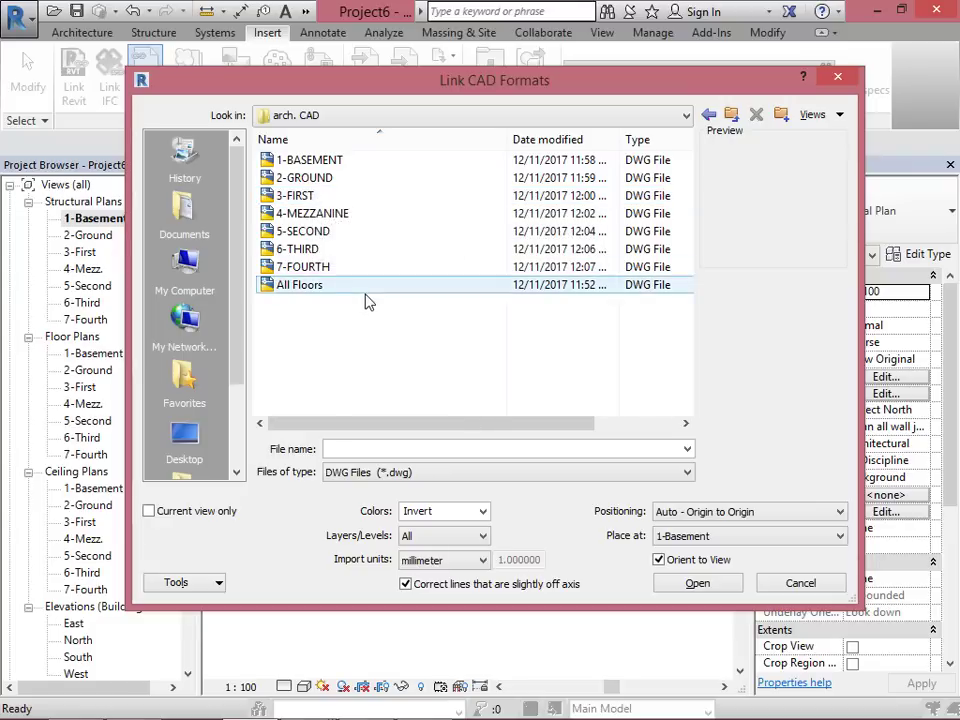
pyautogui.click(317, 165)
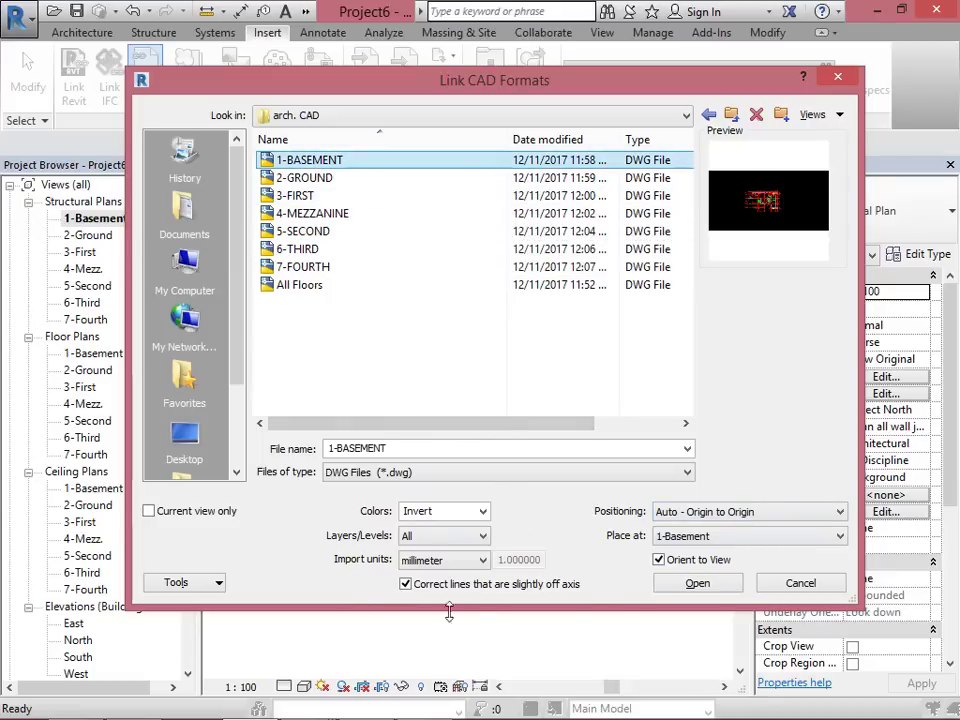
# Step: Set the link's colors to Preserve, keeping all layers and millimeter as the import units
pyautogui.click(482, 512)
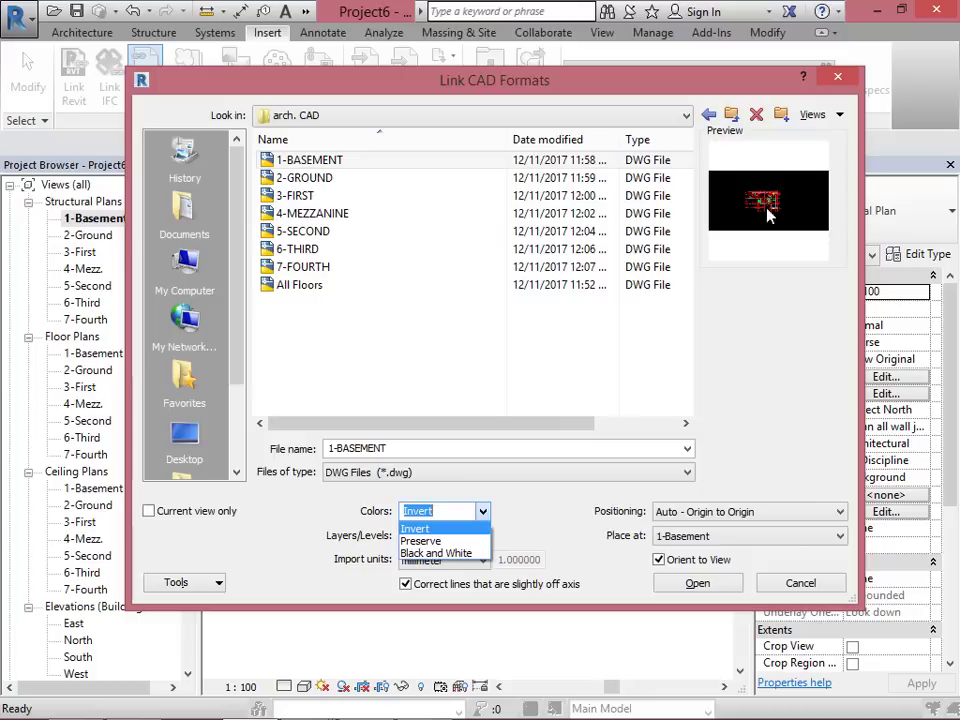
pyautogui.click(448, 541)
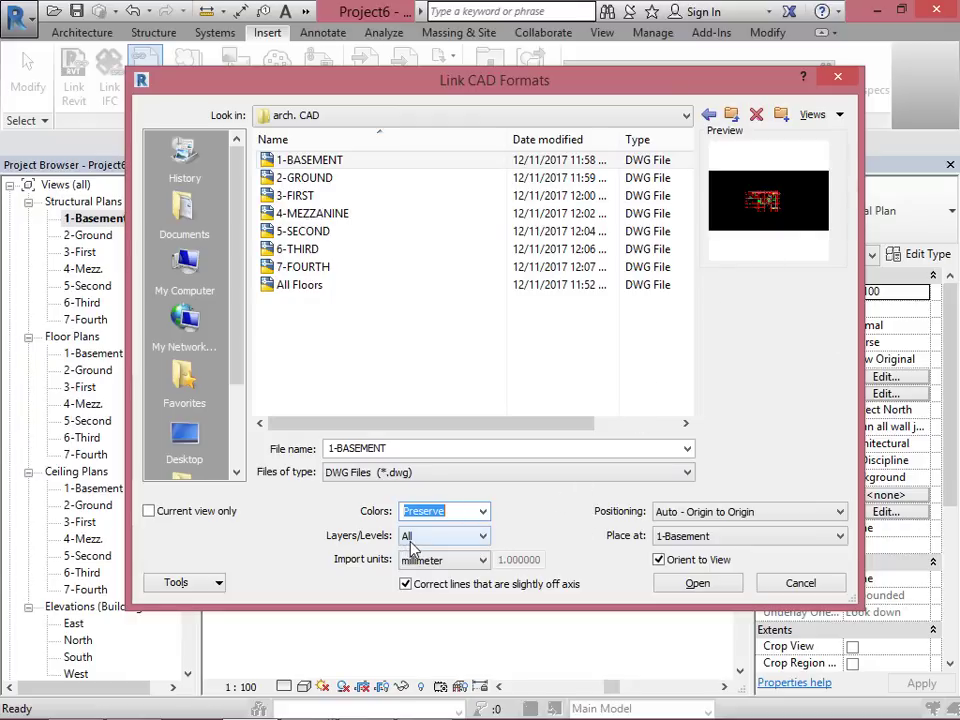
pyautogui.click(484, 541)
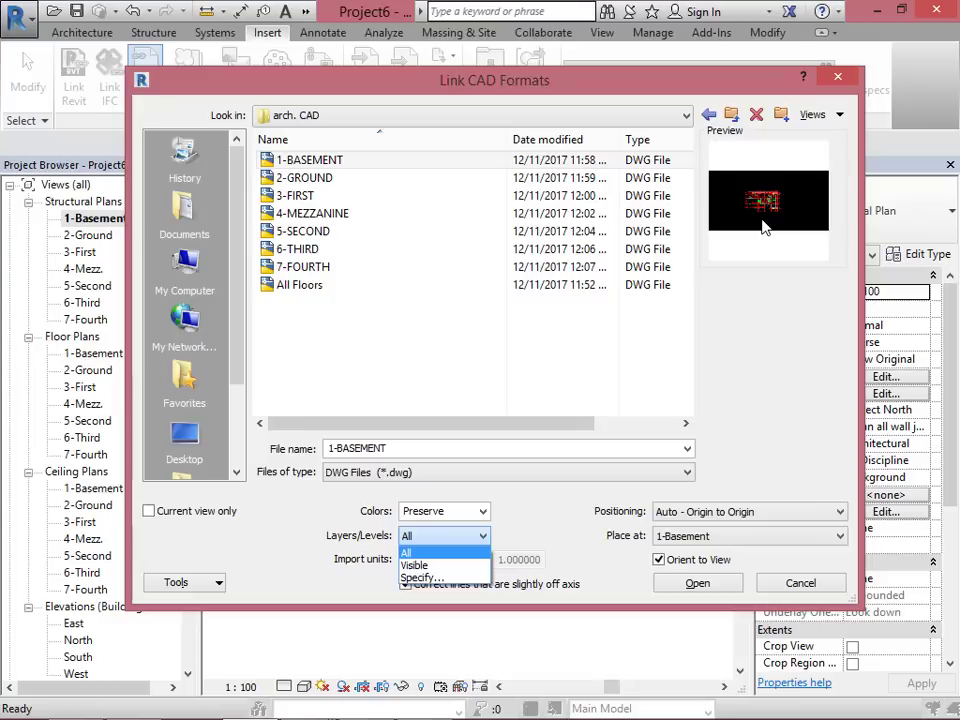
pyautogui.click(484, 537)
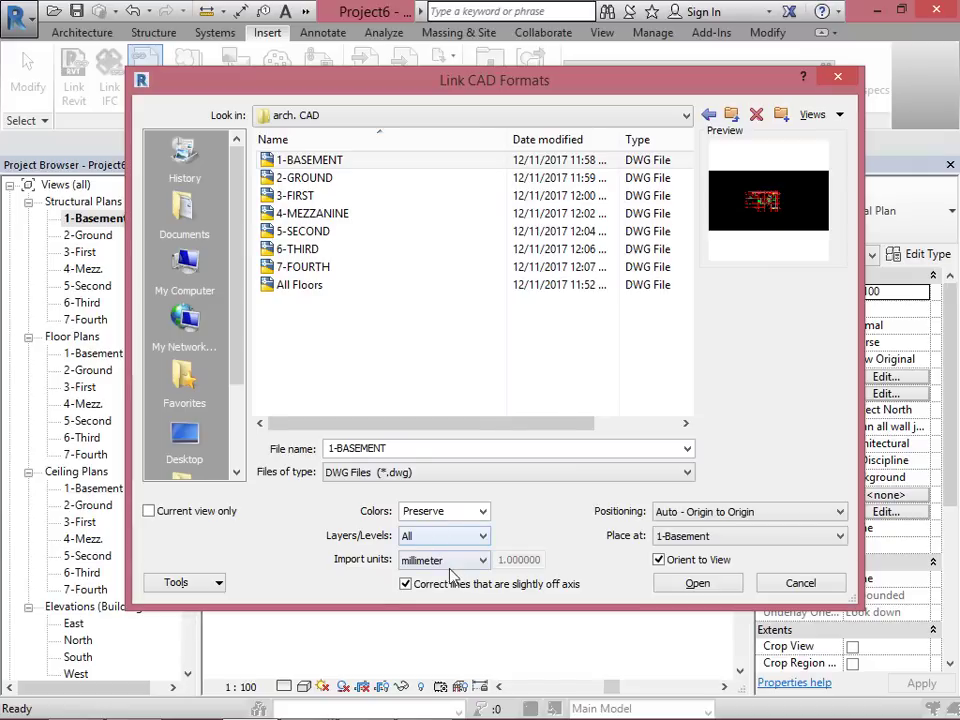
pyautogui.click(483, 561)
pyautogui.click(485, 564)
pyautogui.click(480, 562)
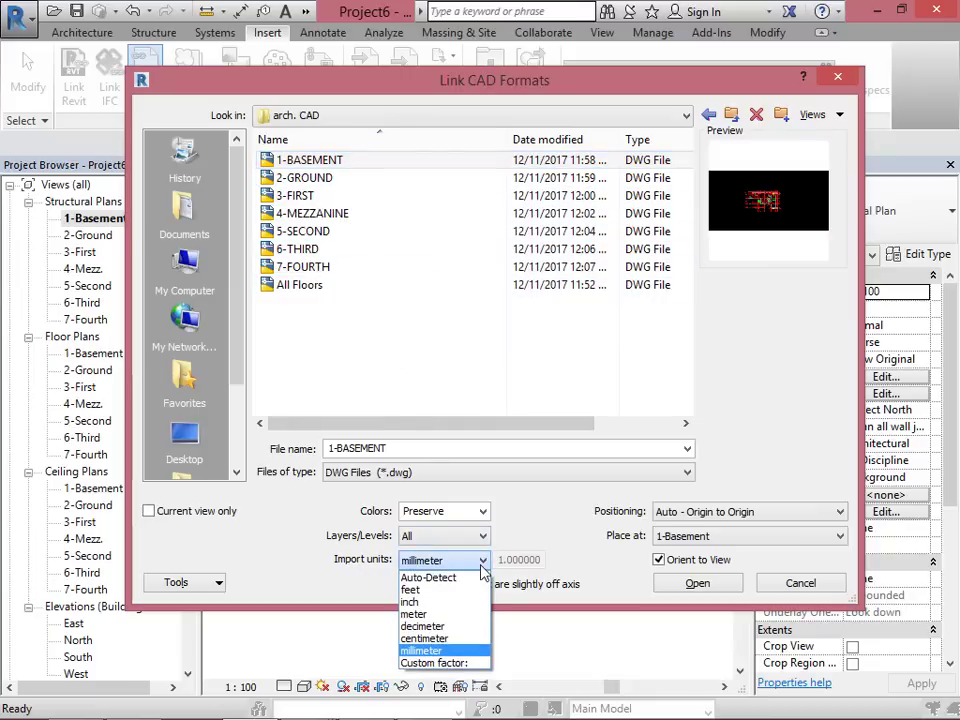
pyautogui.click(481, 562)
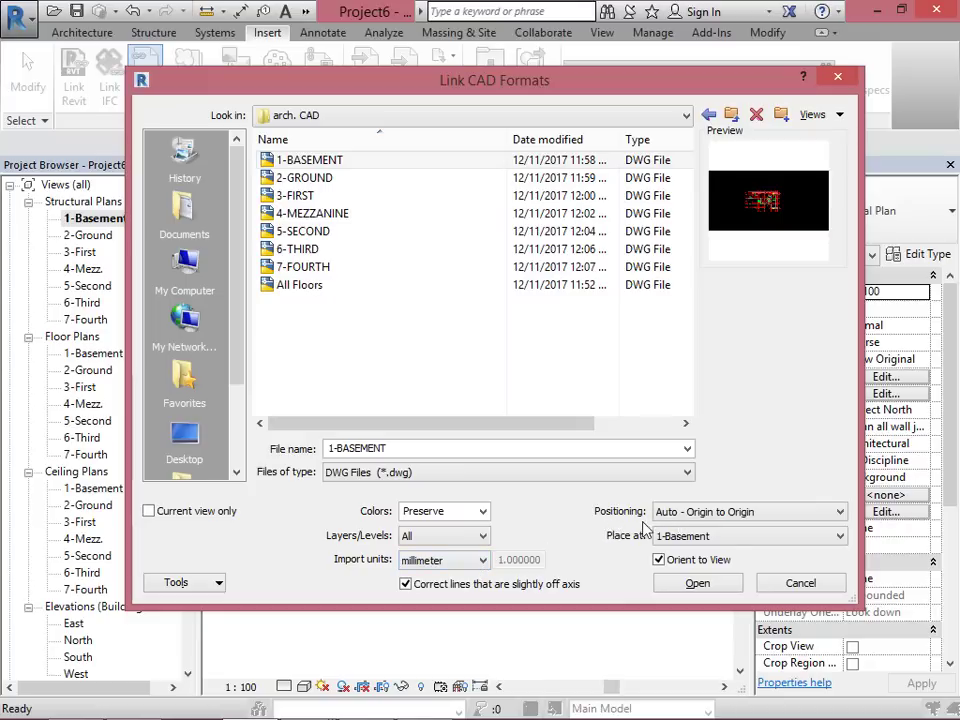
# Step: Keep the positioning at Auto - Origin to Origin and link the basement drawing at the 1-Basement level
pyautogui.click(838, 512)
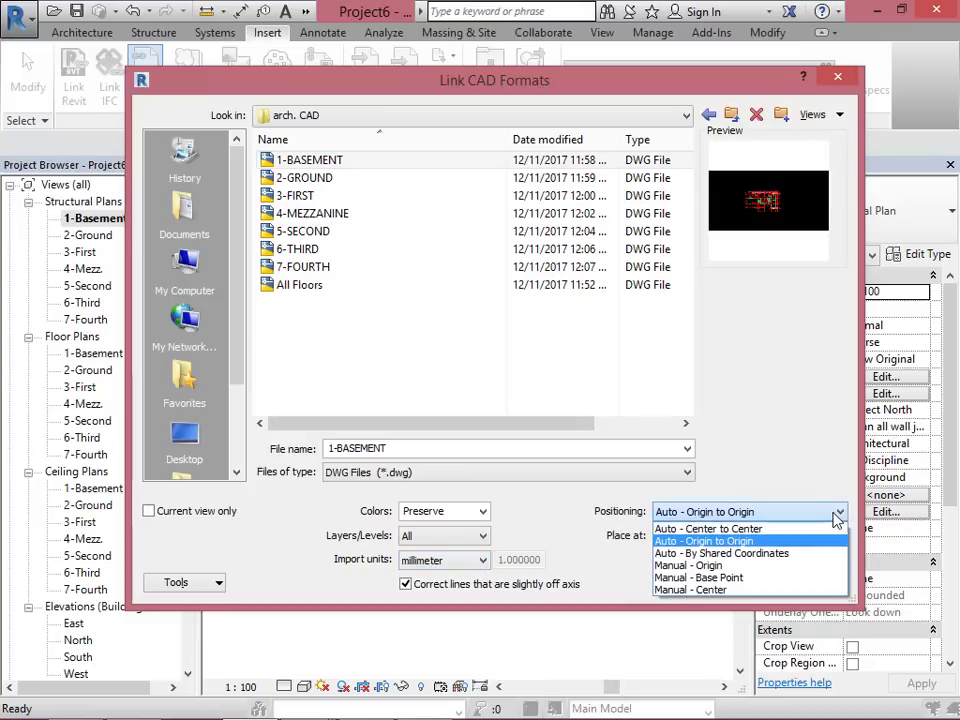
pyautogui.click(838, 514)
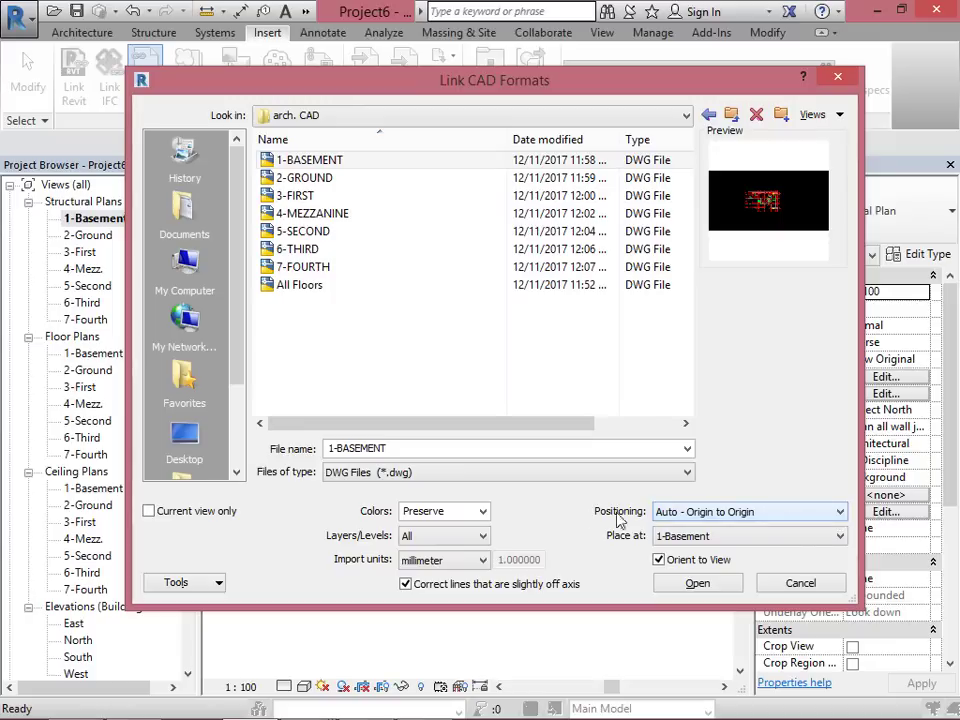
pyautogui.click(797, 514)
pyautogui.click(765, 516)
pyautogui.click(699, 585)
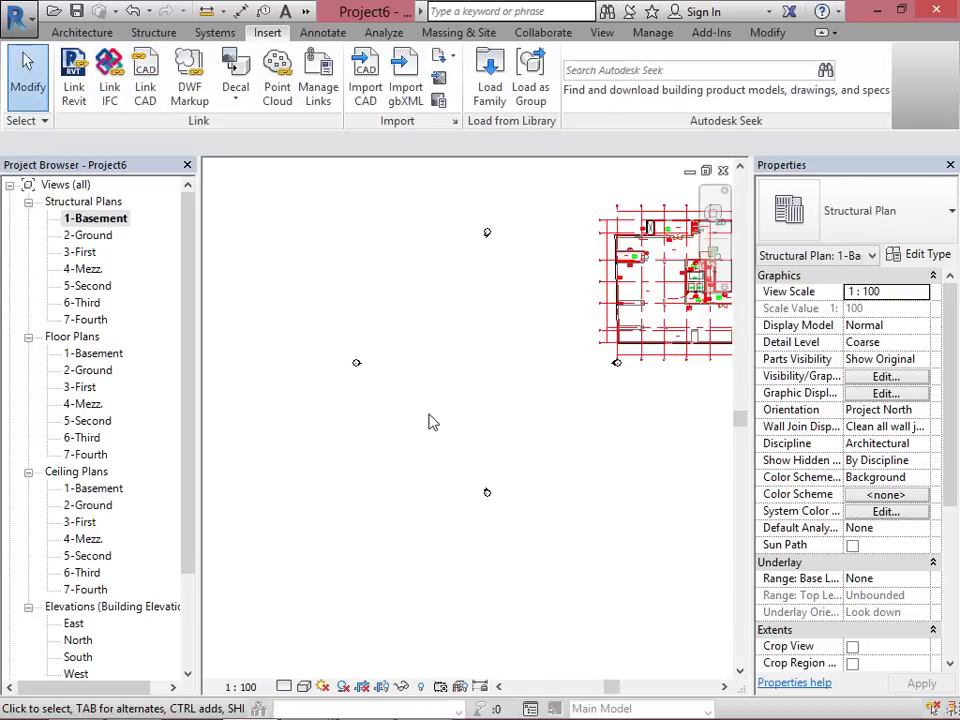
# Step: Examine the linked basement drawing in plan, including its details and its position relative to the elevation markers
pyautogui.moveTo(527, 366); pyautogui.dragTo(455, 428)
pyautogui.moveTo(549, 429); pyautogui.dragTo(309, 529, button='middle')
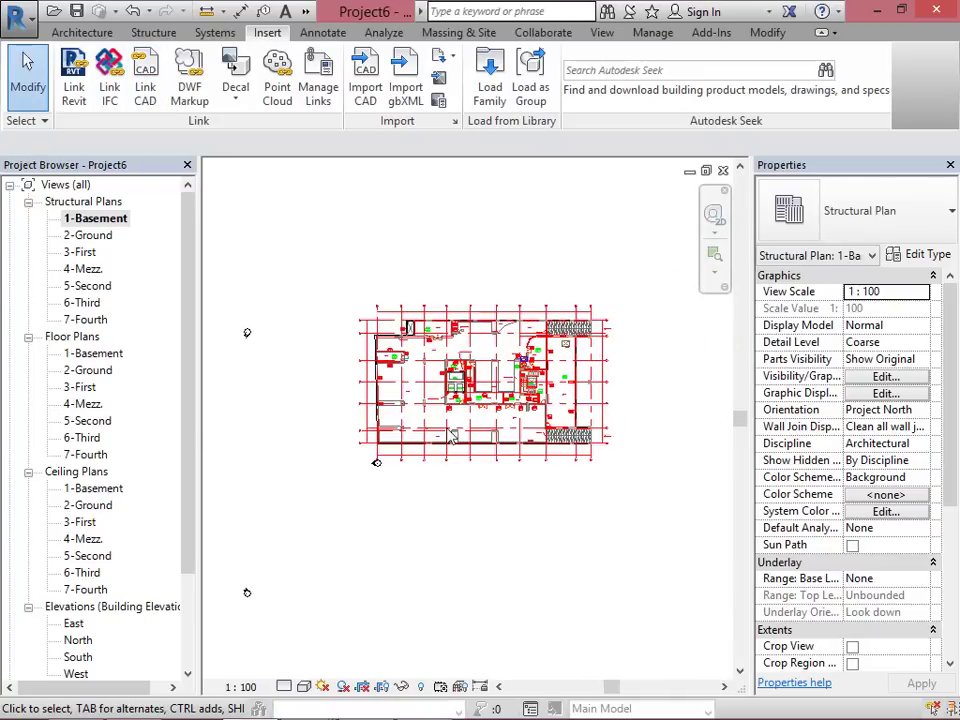
pyautogui.scroll(-2, 534, 340)
pyautogui.moveTo(527, 317); pyautogui.dragTo(596, 306, button='middle')
pyautogui.scroll(1, 580, 330)
pyautogui.scroll(3, 562, 352)
pyautogui.scroll(2, 588, 352)
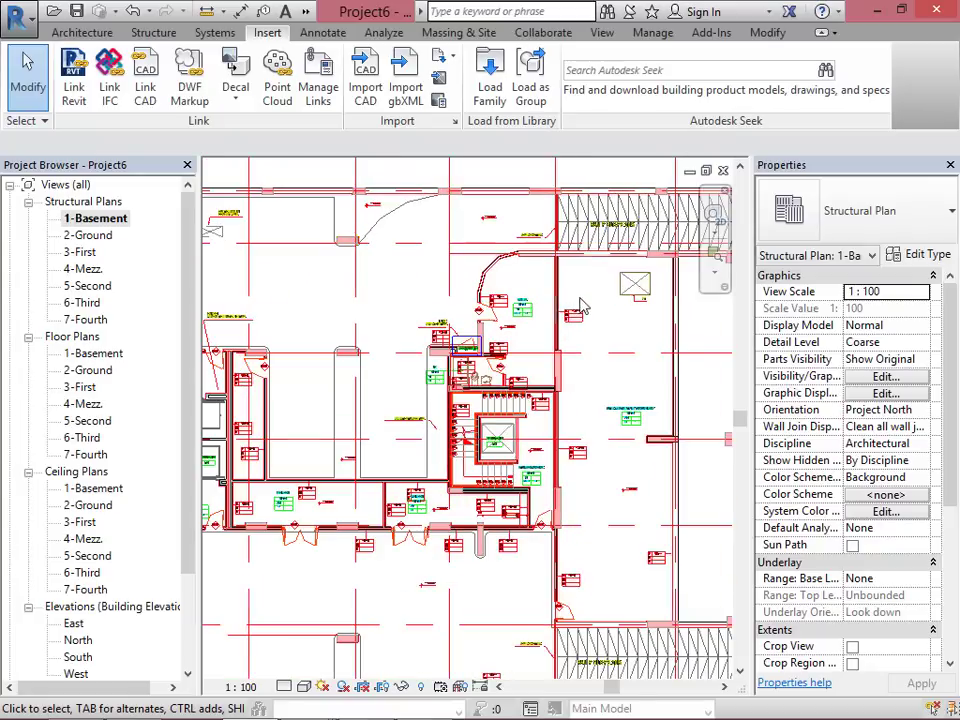
pyautogui.scroll(-5, 560, 360)
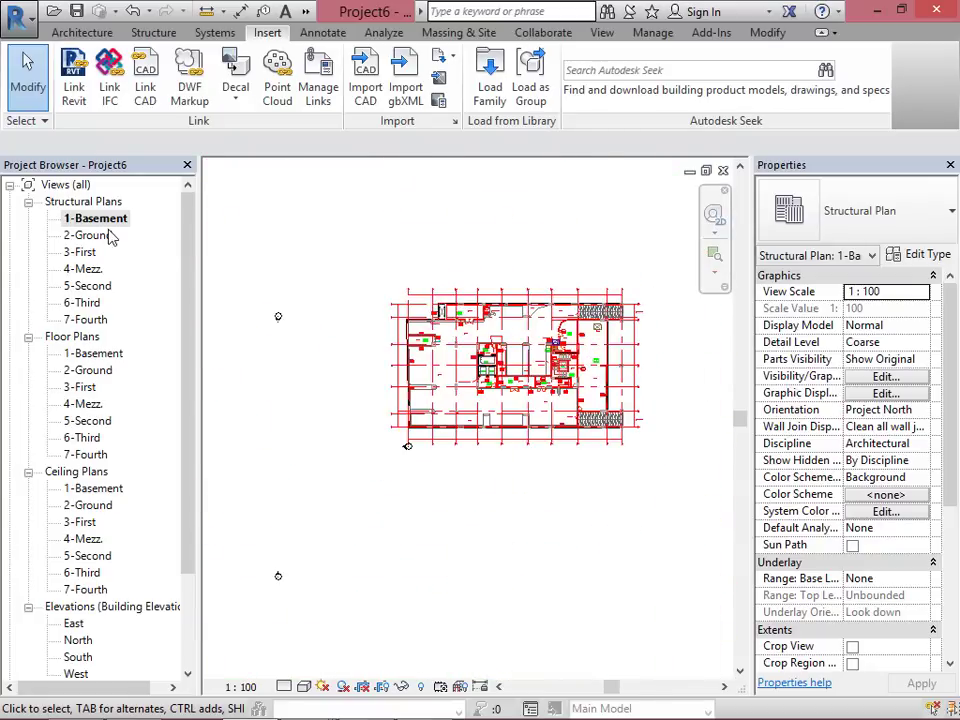
pyautogui.scroll(-2, 385, 362)
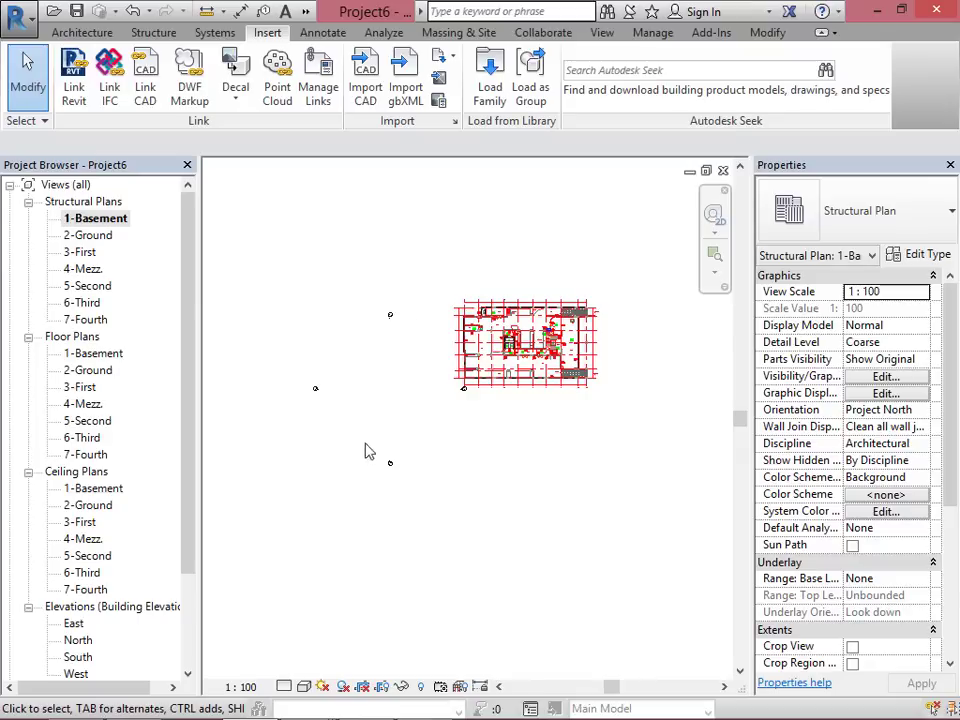
# Step: Move all four elevation markers together so that they surround the linked basement drawing, and clear the selection
pyautogui.moveTo(242, 516); pyautogui.dragTo(548, 279)
pyautogui.click(340, 93)
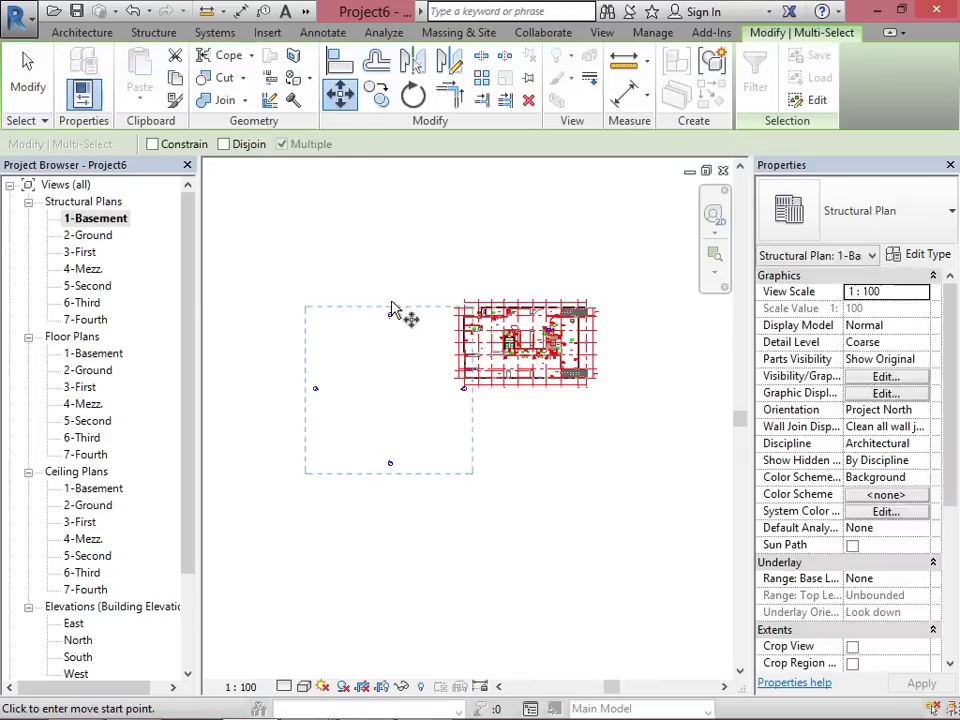
pyautogui.click(380, 352)
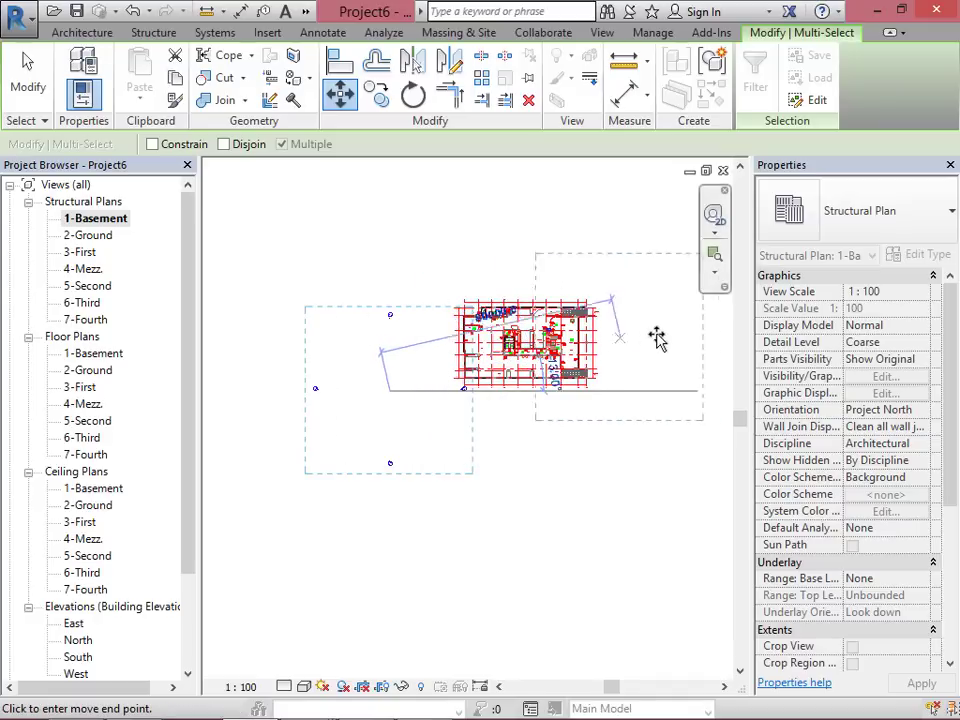
pyautogui.click(557, 343)
pyautogui.scroll(5, 590, 345)
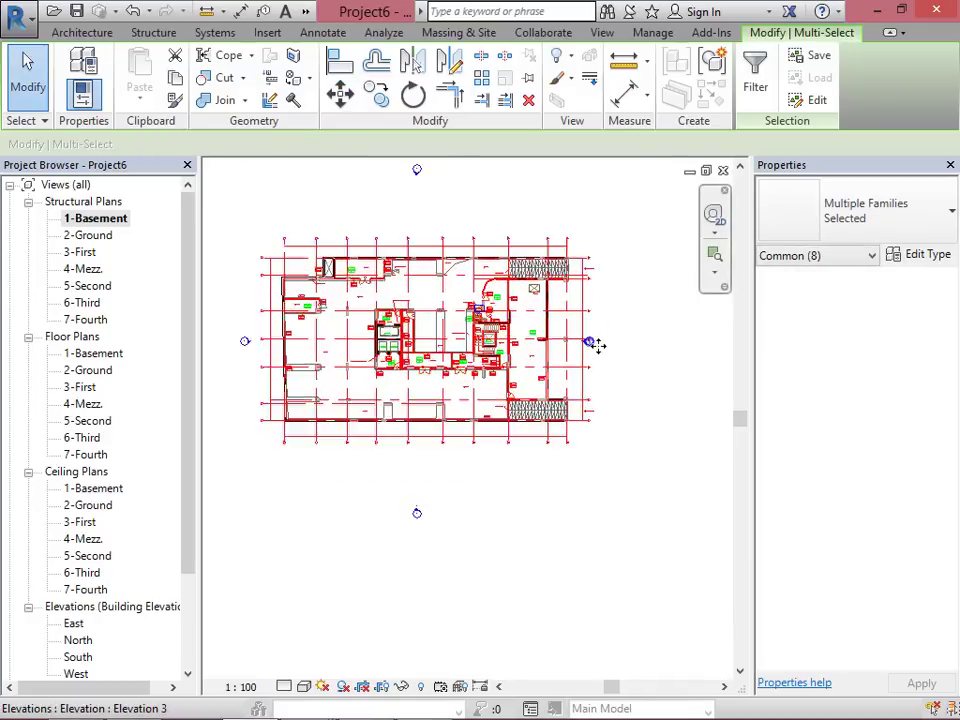
pyautogui.moveTo(598, 340); pyautogui.dragTo(613, 339)
pyautogui.scroll(-1, 568, 415)
pyautogui.scroll(-3, 568, 415)
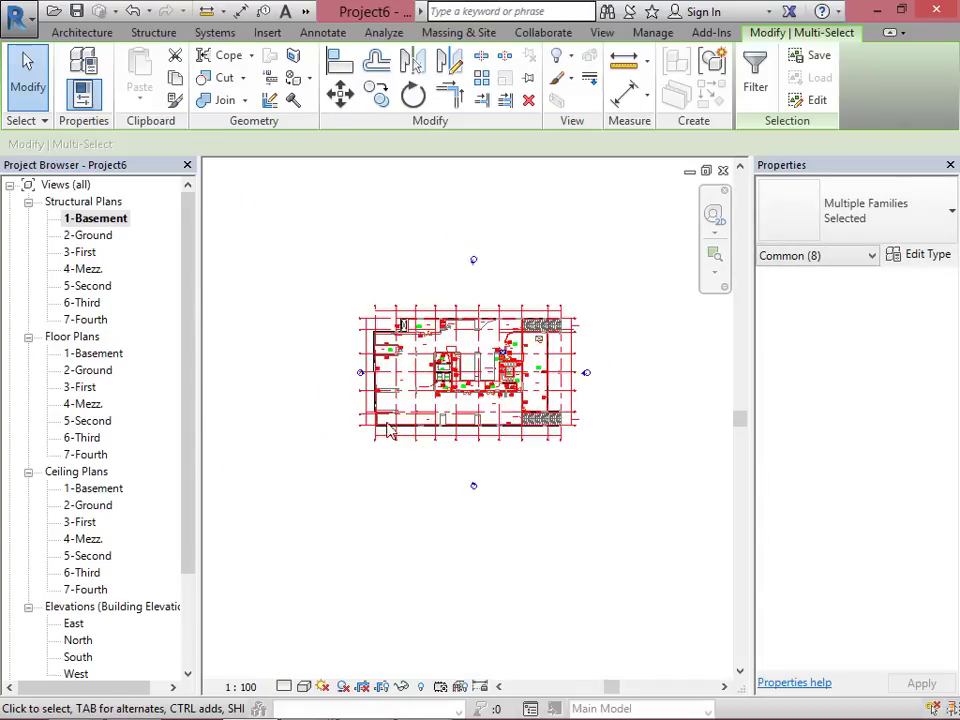
pyautogui.click(380, 477)
# Step: Move the west elevation marker farther out from the linked drawing and deselect it
pyautogui.click(358, 380)
pyautogui.moveTo(350, 380); pyautogui.dragTo(336, 379)
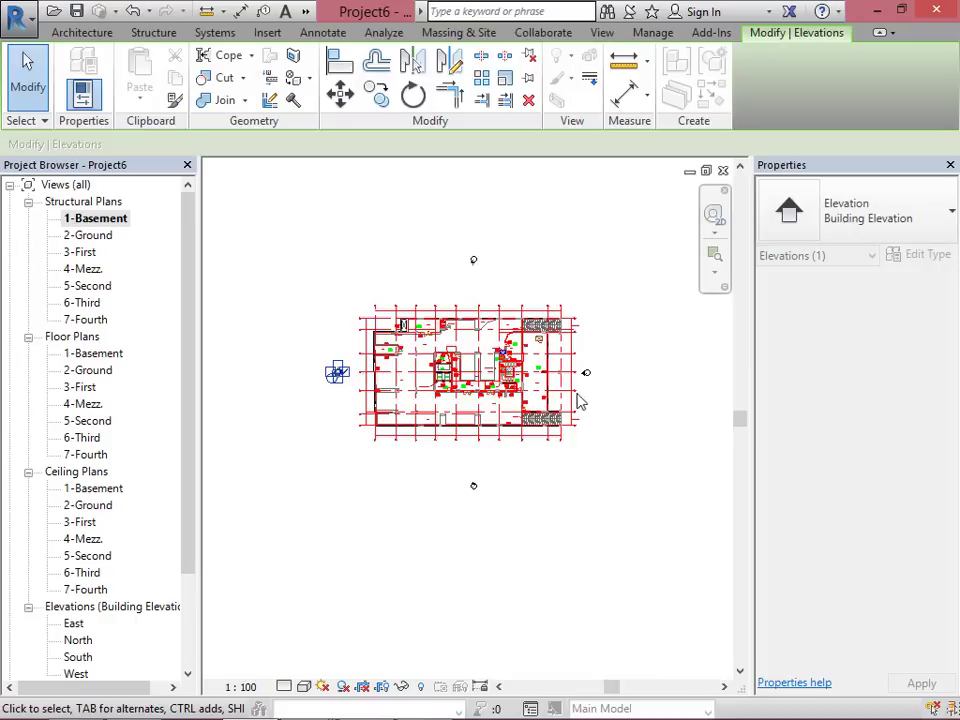
pyautogui.click(615, 400)
# Step: Move the east elevation marker slightly farther out from the linked drawing and deselect it
pyautogui.click(587, 375)
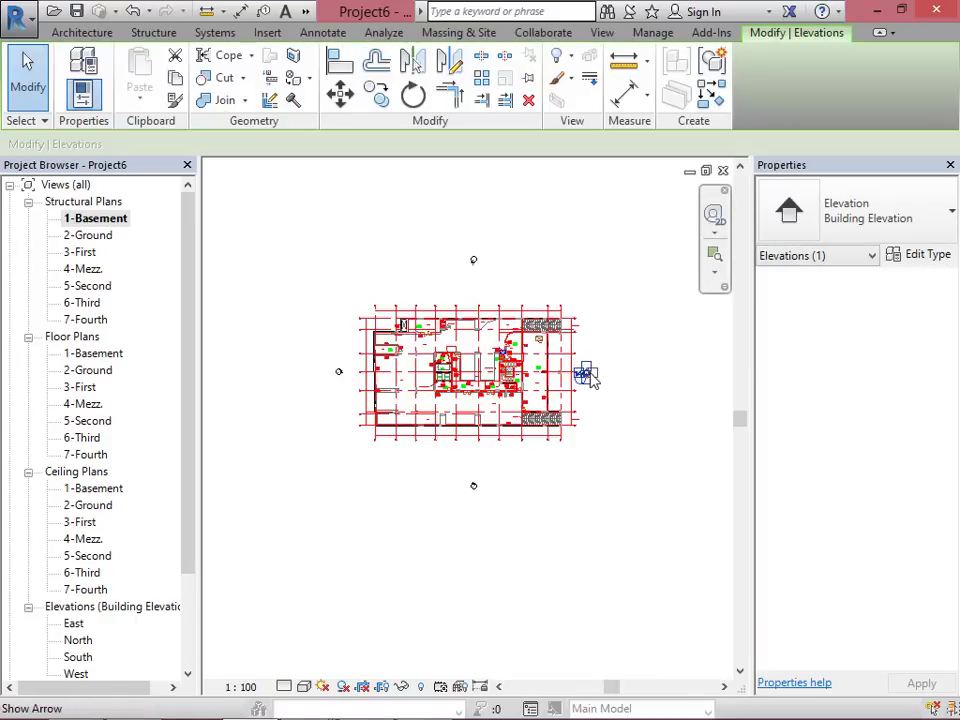
pyautogui.scroll(5, 590, 380)
pyautogui.moveTo(570, 385); pyautogui.dragTo(617, 388)
pyautogui.scroll(-5, 622, 395)
pyautogui.click(607, 500)
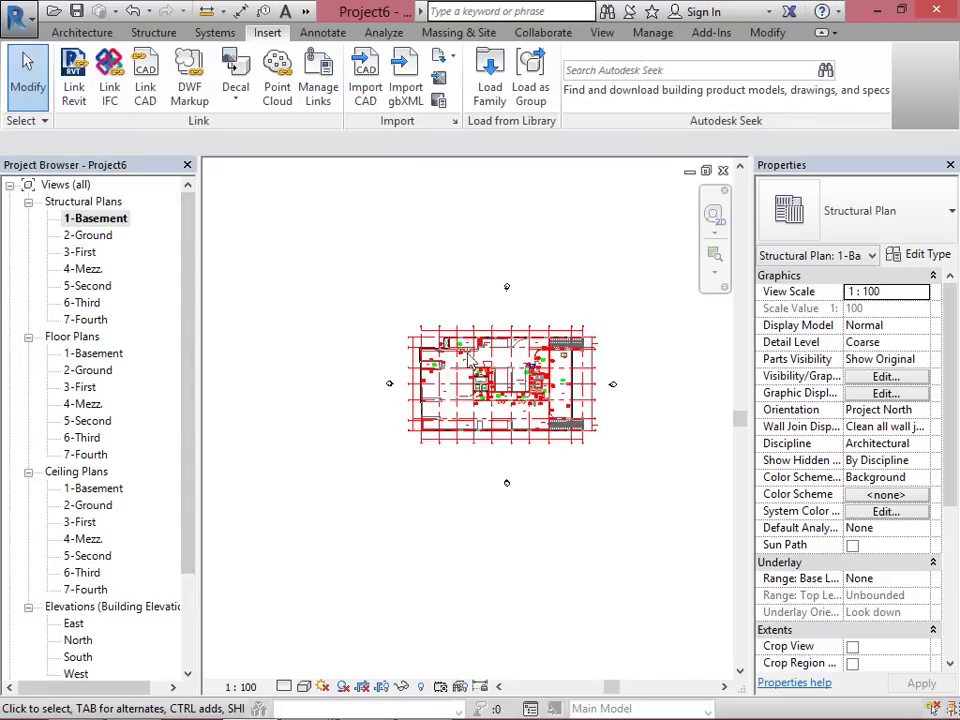
# Step: Open the default 3D view and inspect the linked basement drawing there
pyautogui.scroll(4, 469, 359)
pyautogui.scroll(-2, 403, 315)
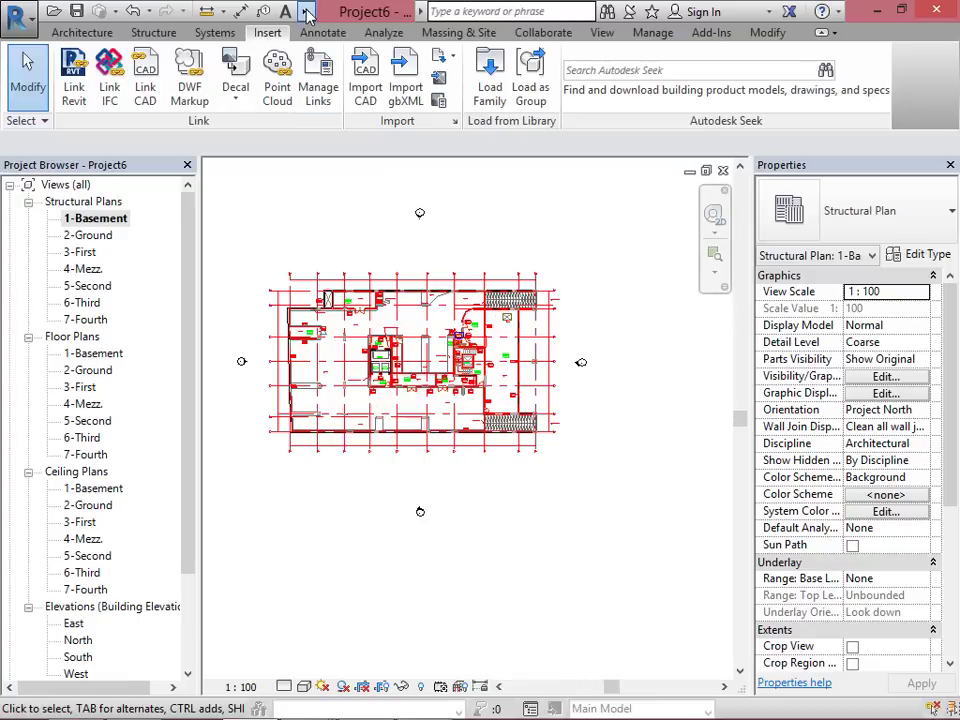
pyautogui.click(306, 11)
pyautogui.click(240, 29)
pyautogui.scroll(5, 450, 325)
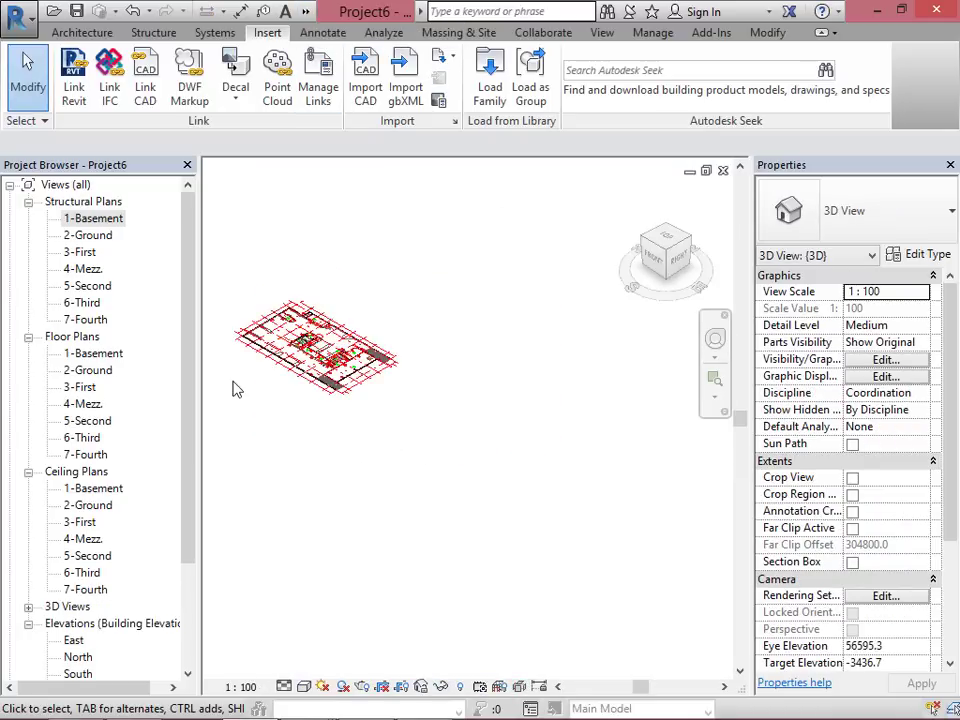
pyautogui.scroll(3, 450, 325)
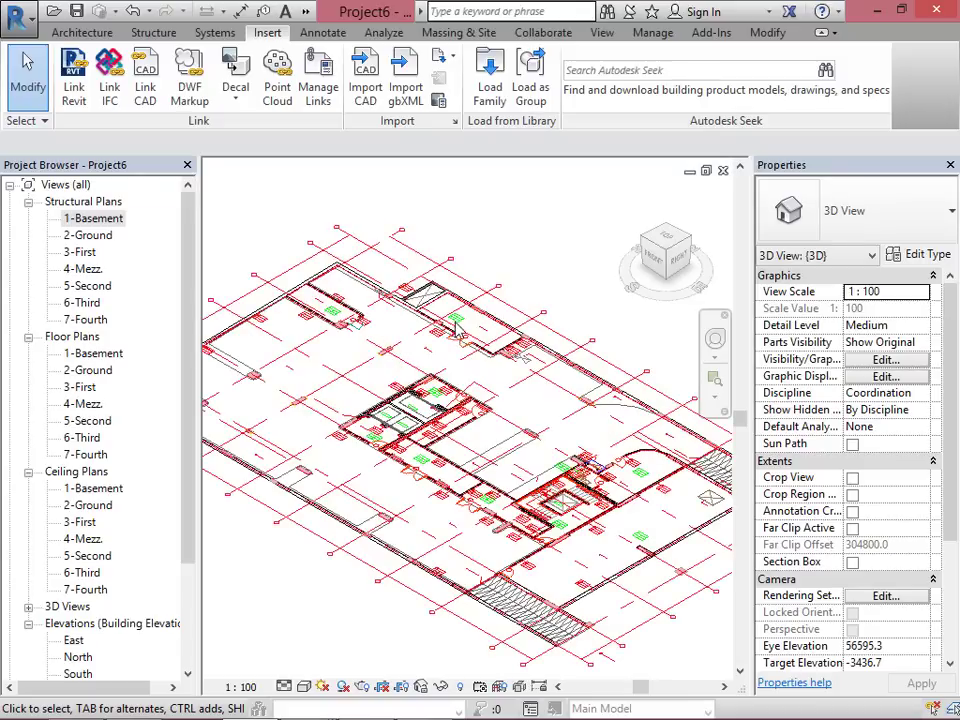
pyautogui.scroll(-5, 440, 360)
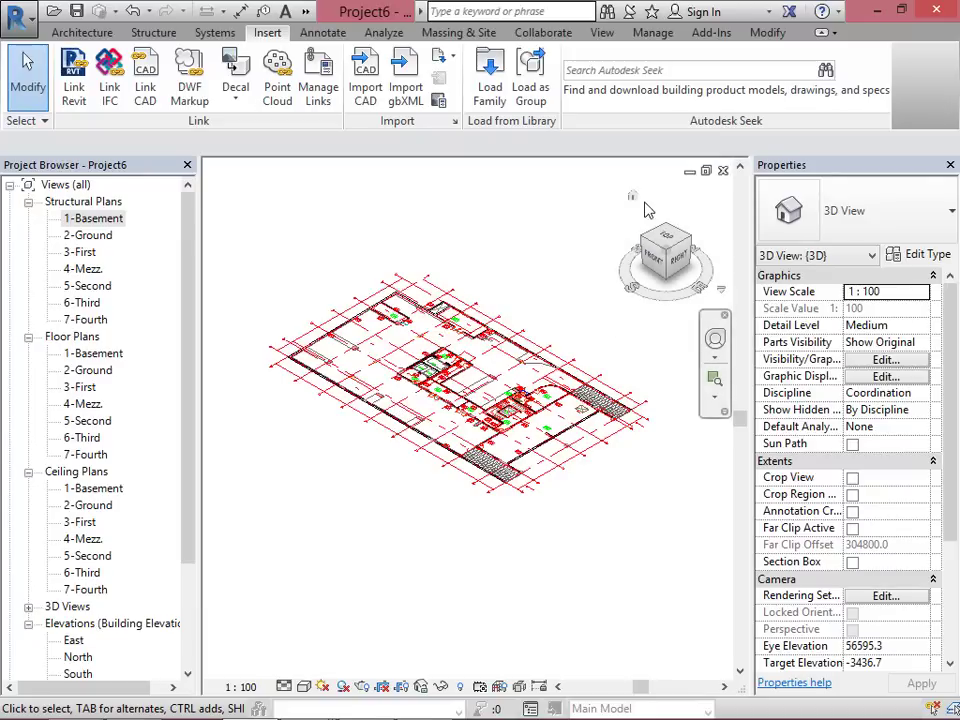
# Step: View the linked drawing from the front, return to the home orientation, and examine the basement layout up close
pyautogui.click(653, 258)
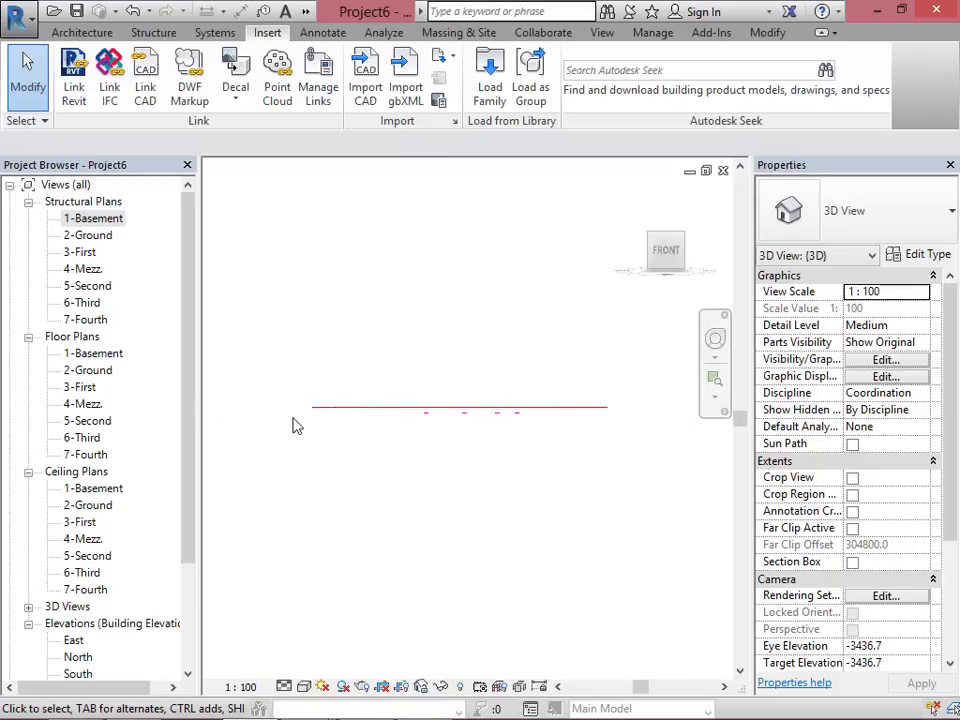
pyautogui.click(632, 196)
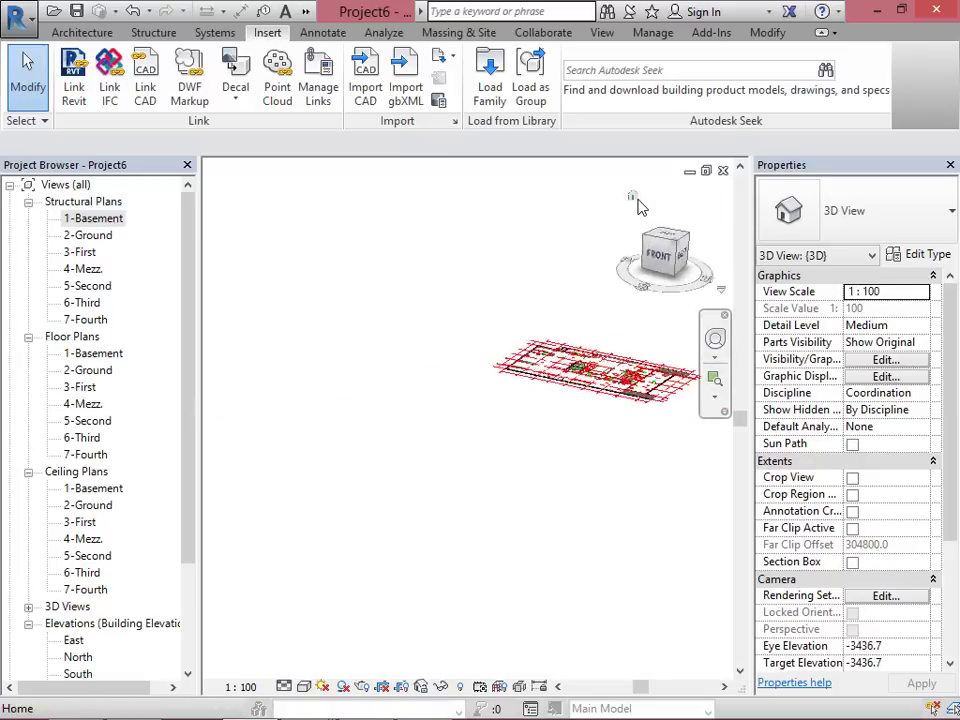
pyautogui.scroll(10, 310, 353)
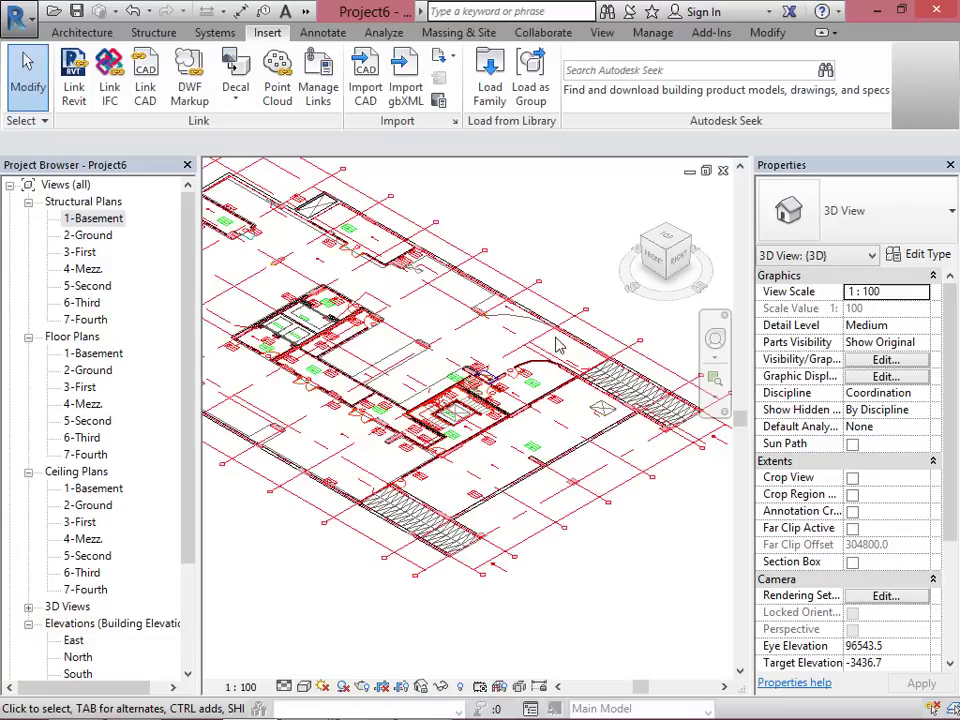
pyautogui.scroll(8, 580, 437)
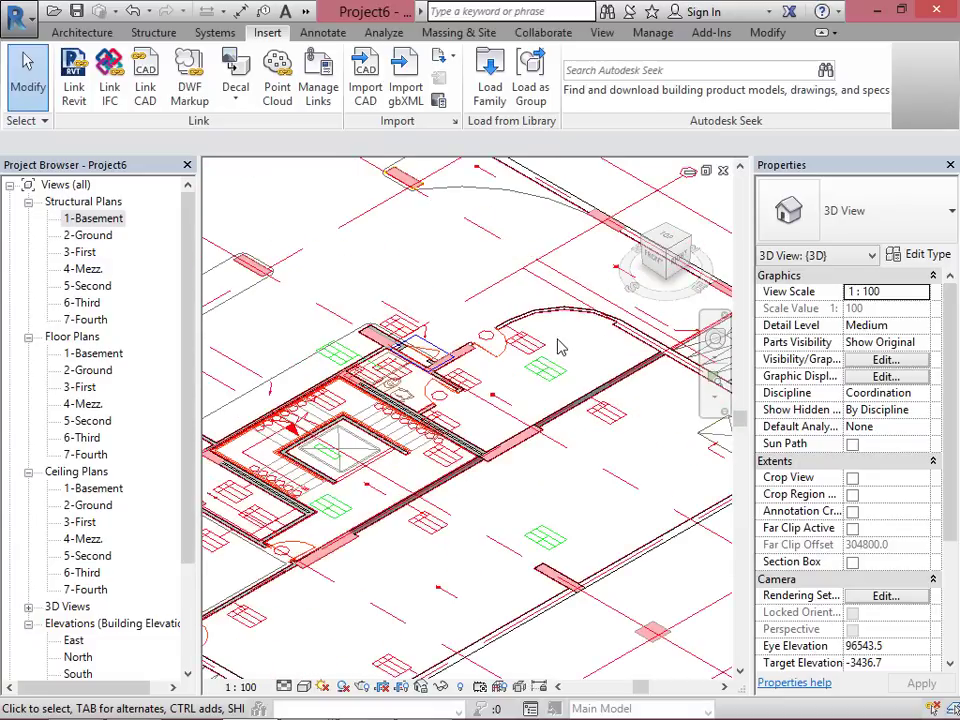
pyautogui.scroll(-15, 500, 290)
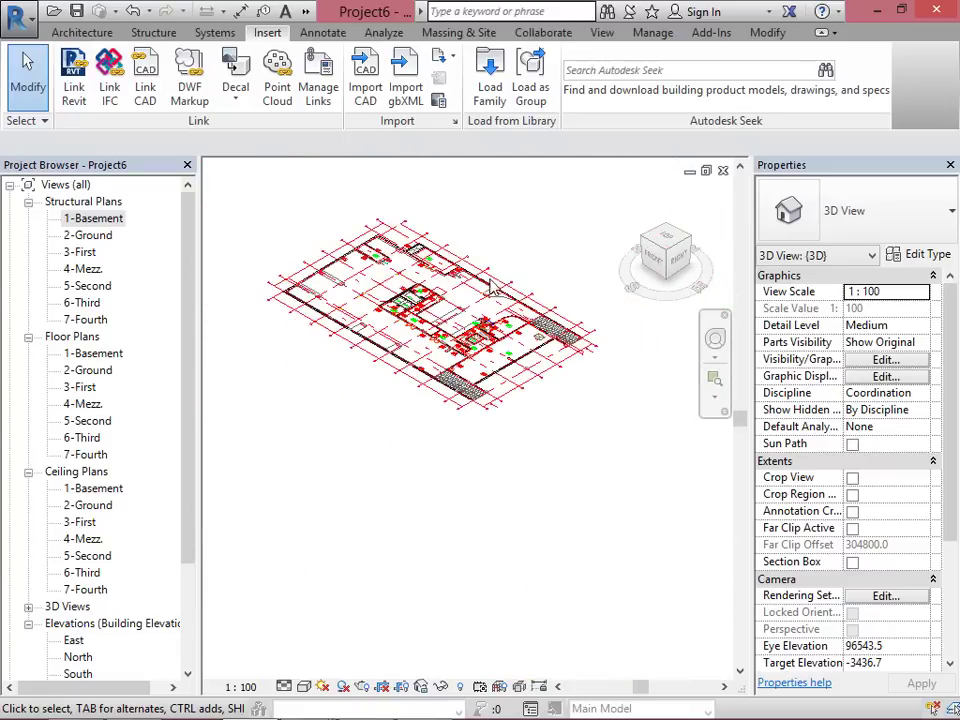
pyautogui.scroll(5, 335, 226)
pyautogui.scroll(-5, 362, 395)
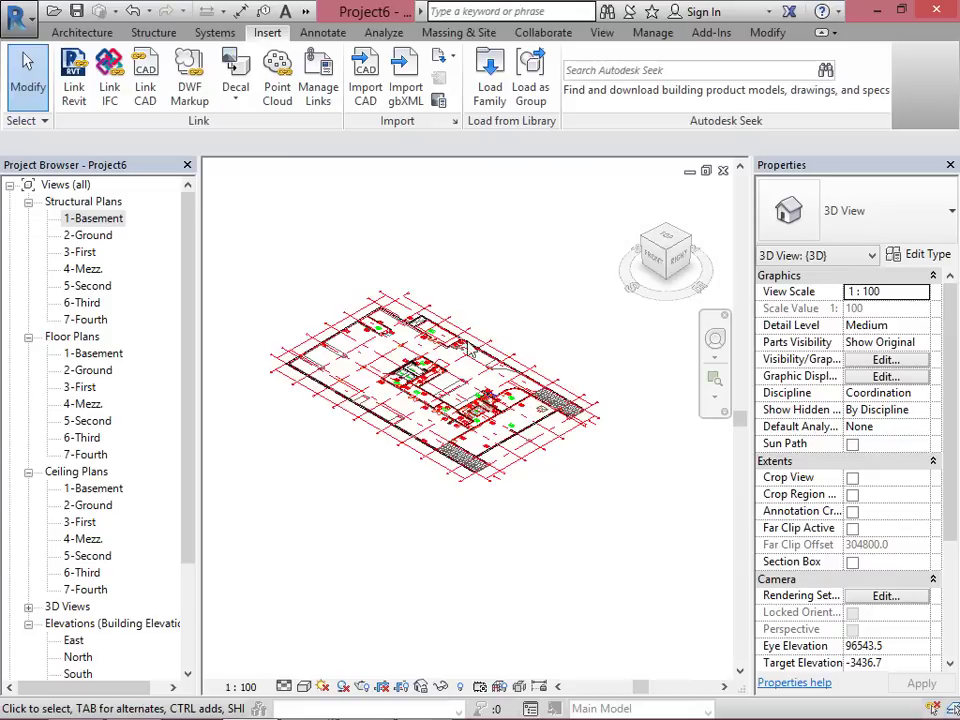
# Step: Close the 3D view and examine the linked drawing in the 1-Basement structural plan
pyautogui.click(723, 171)
pyautogui.scroll(3, 399, 266)
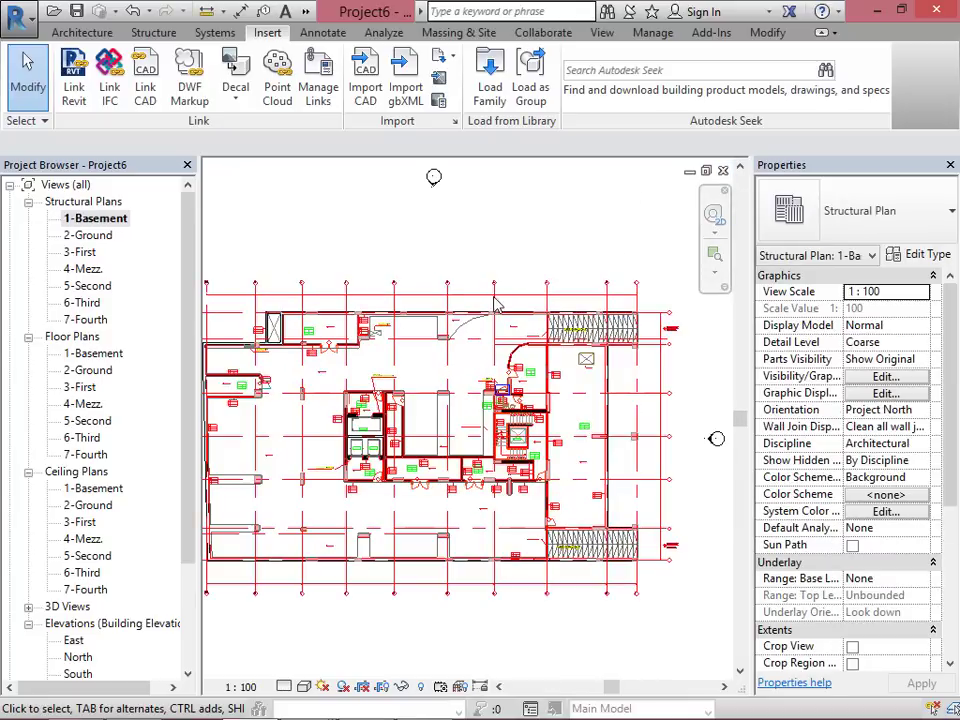
pyautogui.scroll(-2, 519, 302)
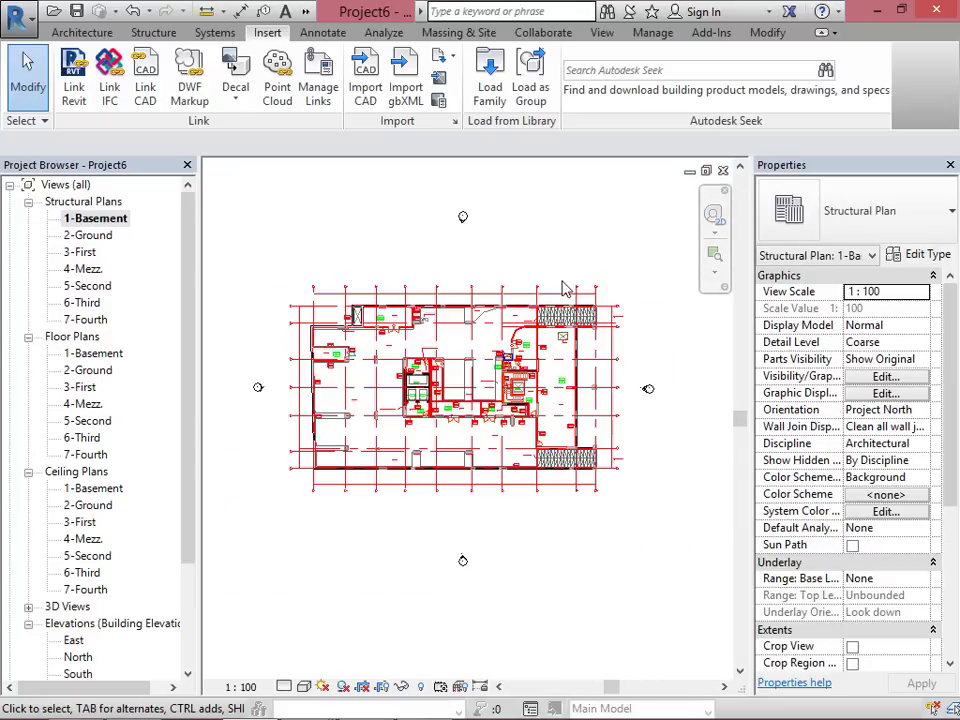
pyautogui.scroll(3, 369, 337)
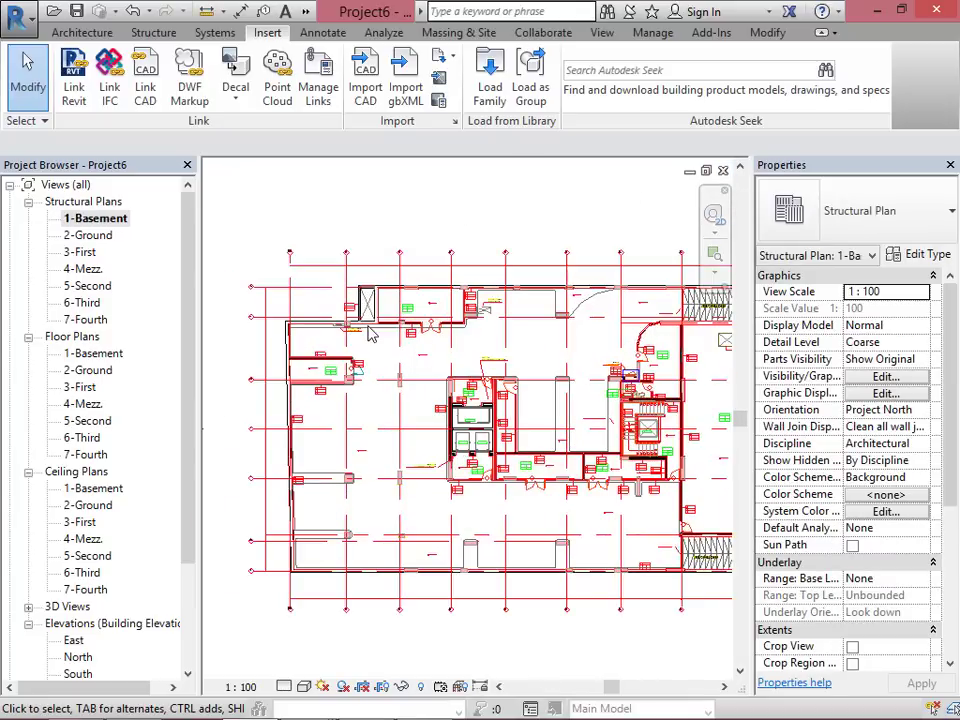
pyautogui.scroll(-2, 436, 322)
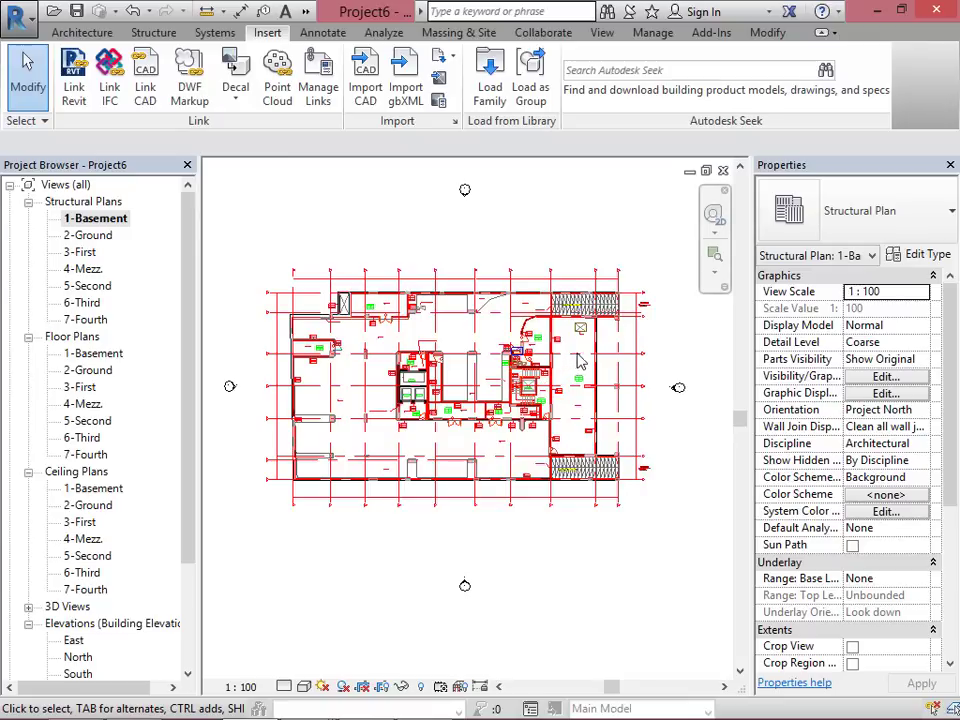
# Step: Start an architectural floor on the 1-Basement level and set its type to Beam and Block 200mm
pyautogui.click(66, 34)
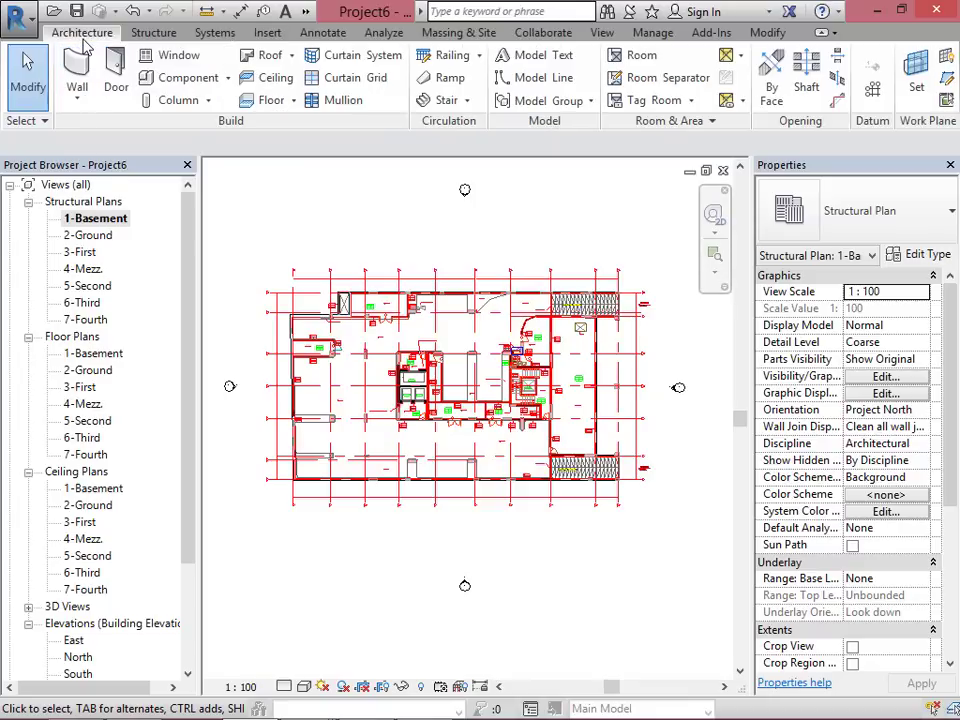
pyautogui.click(273, 102)
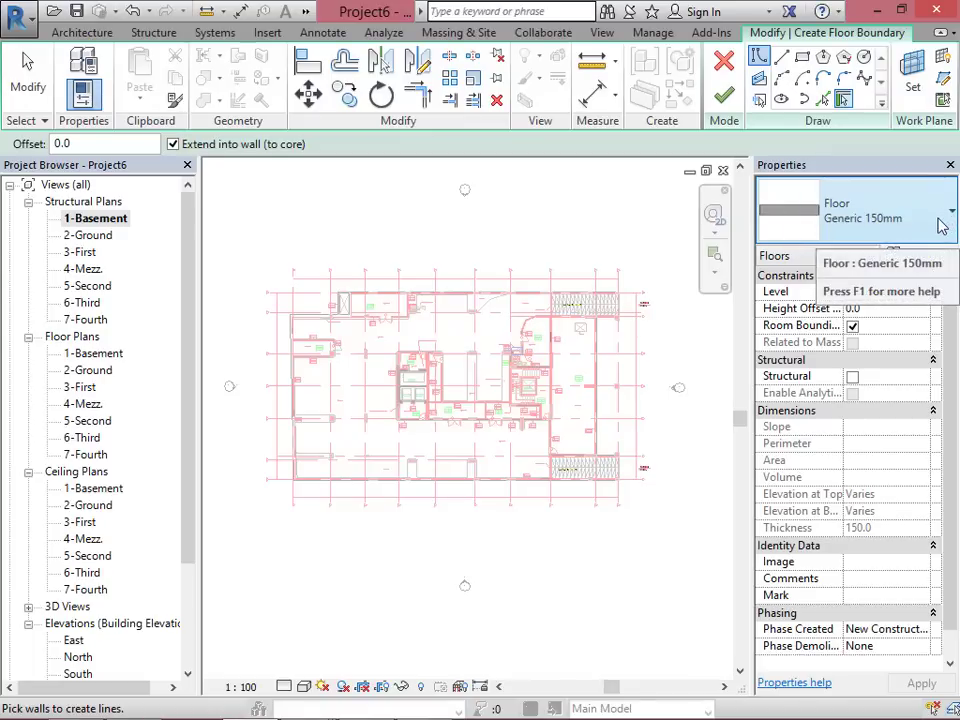
pyautogui.click(905, 226)
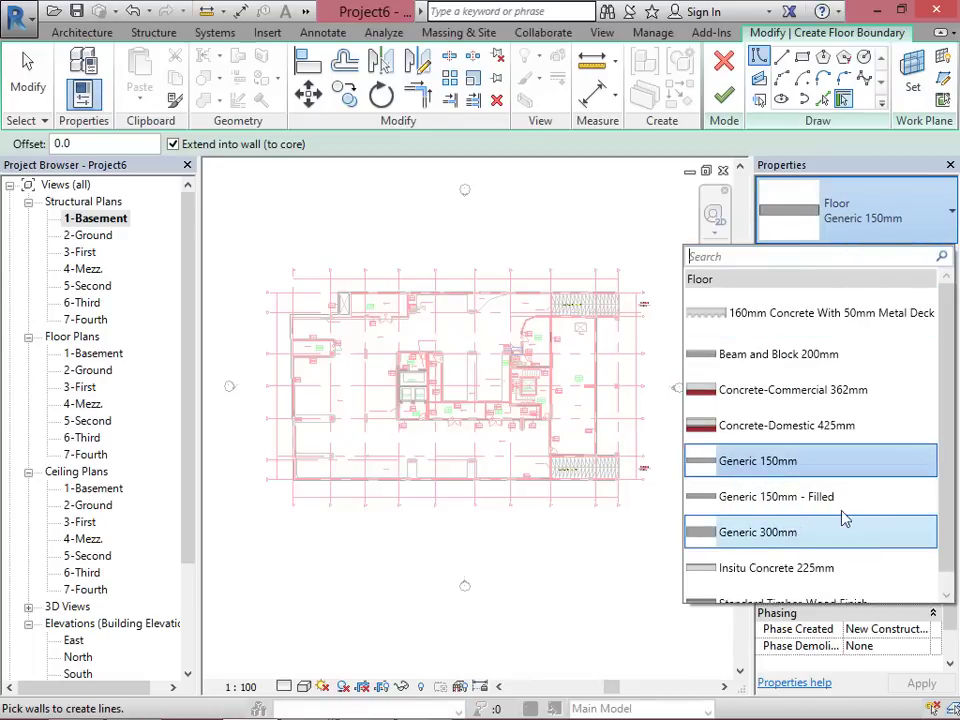
pyautogui.click(820, 355)
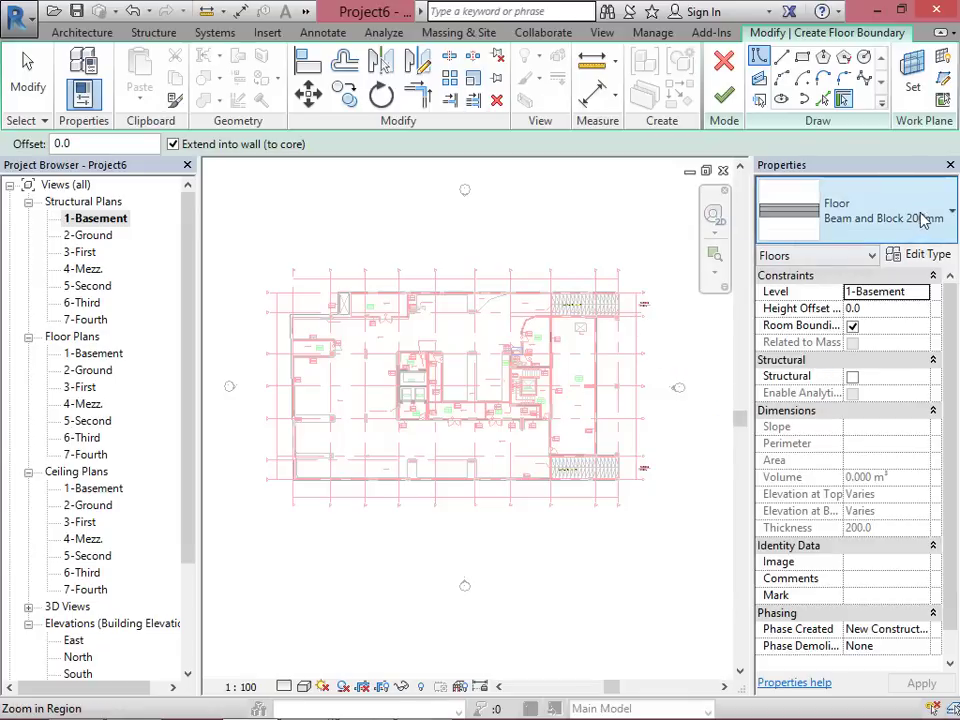
pyautogui.click(890, 216)
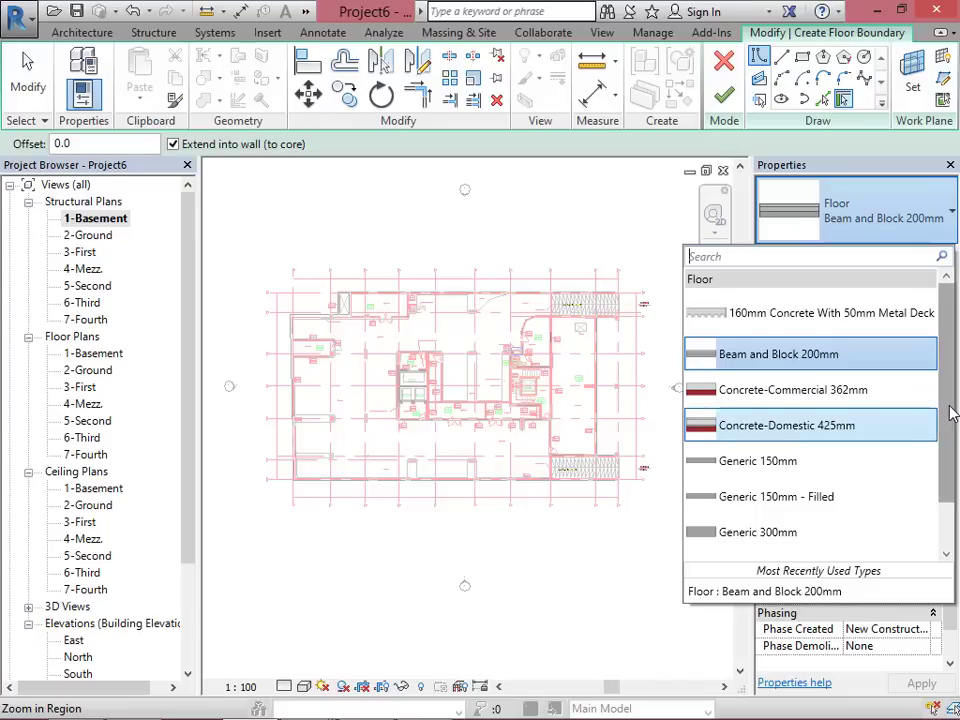
pyautogui.scroll(-1, 945, 445)
pyautogui.scroll(2, 905, 356)
pyautogui.click(870, 354)
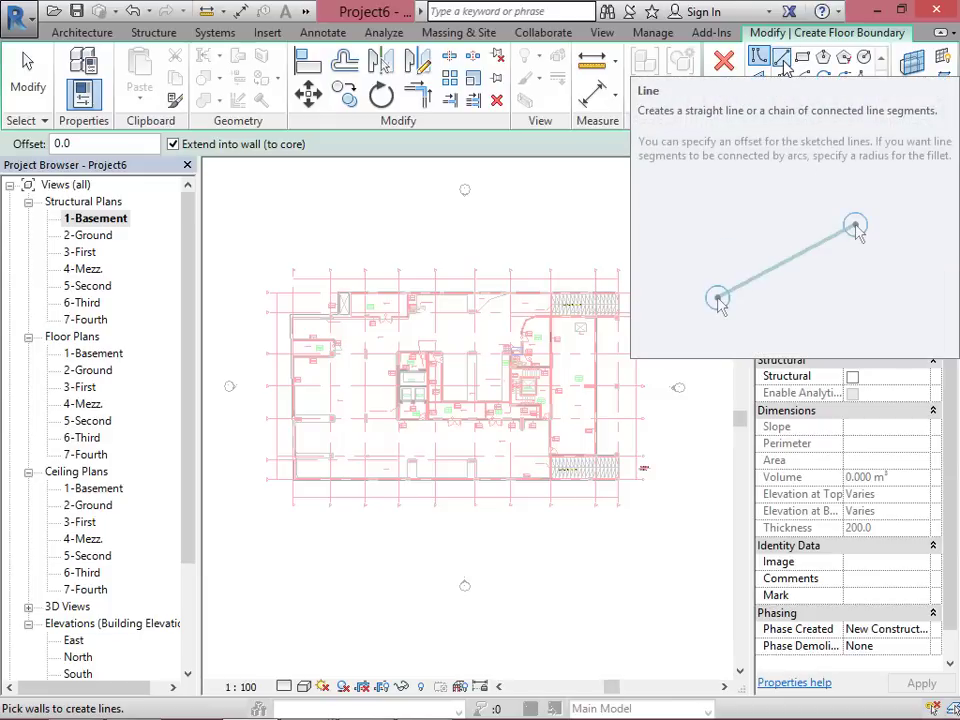
# Step: Sketch a straight floor boundary line from the outer column corner beside the upper ramp down across the ramp's inner end to its lower wall
pyautogui.click(760, 58)
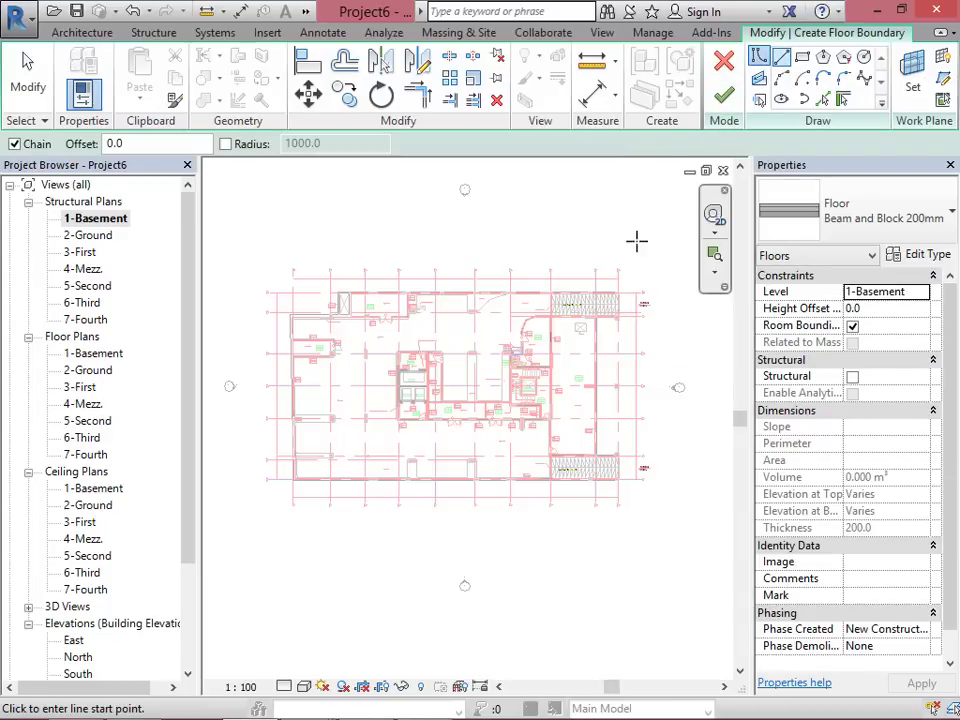
pyautogui.scroll(5, 596, 296)
pyautogui.scroll(3, 595, 286)
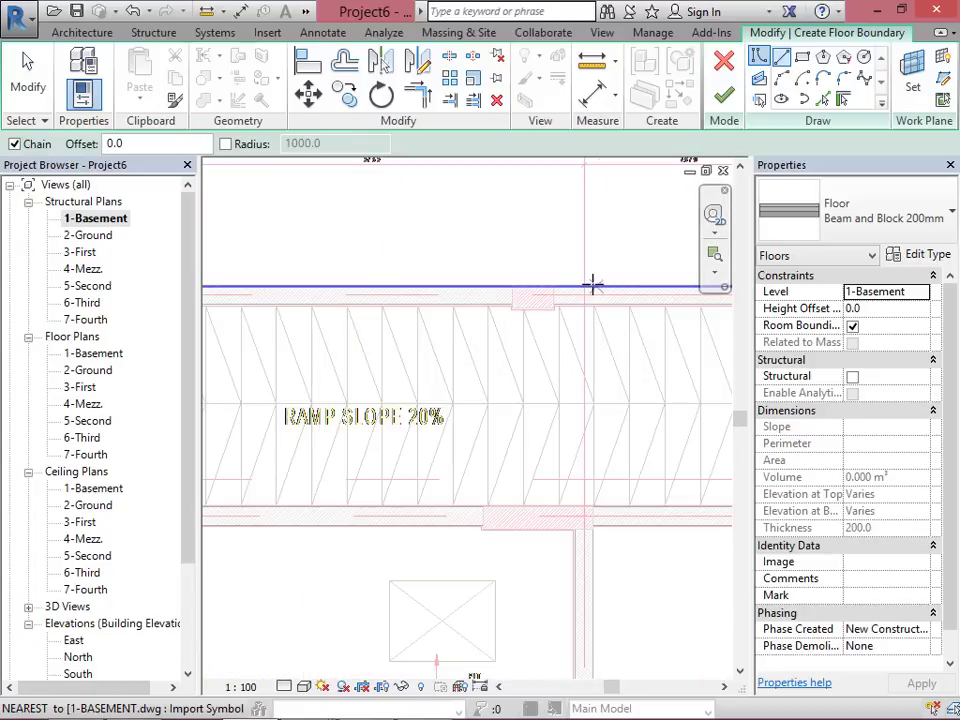
pyautogui.scroll(-3, 583, 285)
pyautogui.scroll(-3, 600, 280)
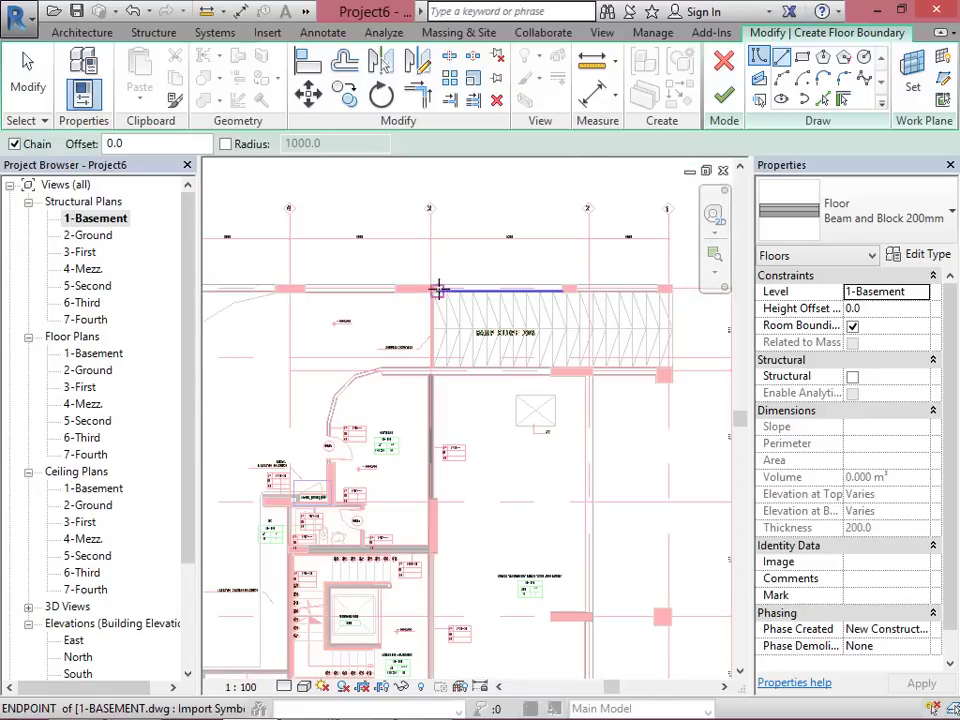
pyautogui.scroll(4, 414, 285)
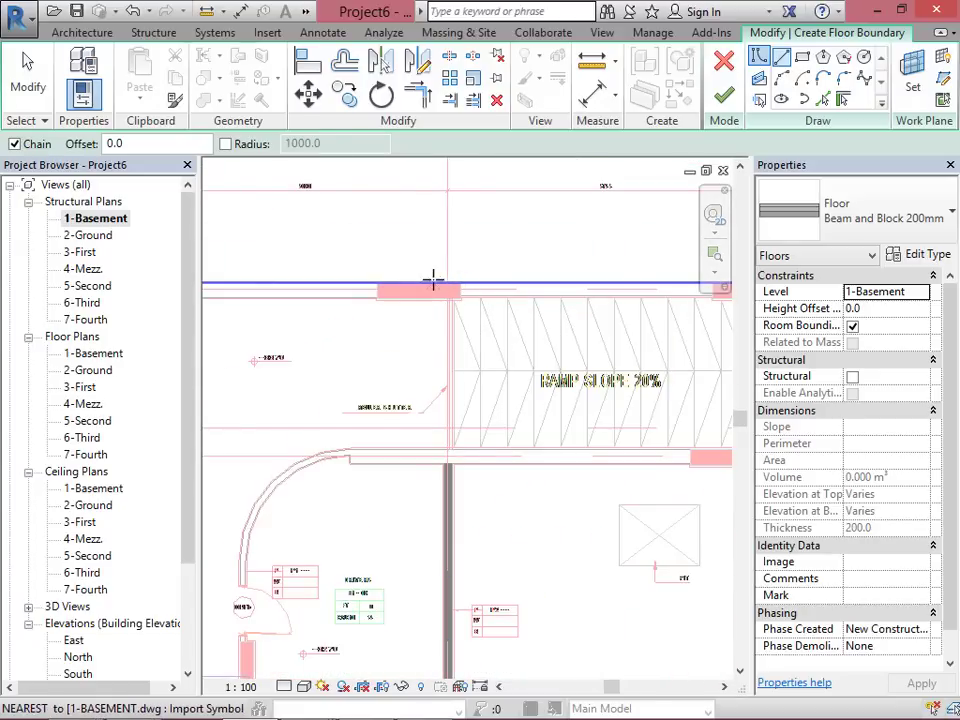
pyautogui.scroll(3, 441, 281)
pyautogui.click(470, 305)
pyautogui.scroll(2, 490, 290)
pyautogui.click(499, 276)
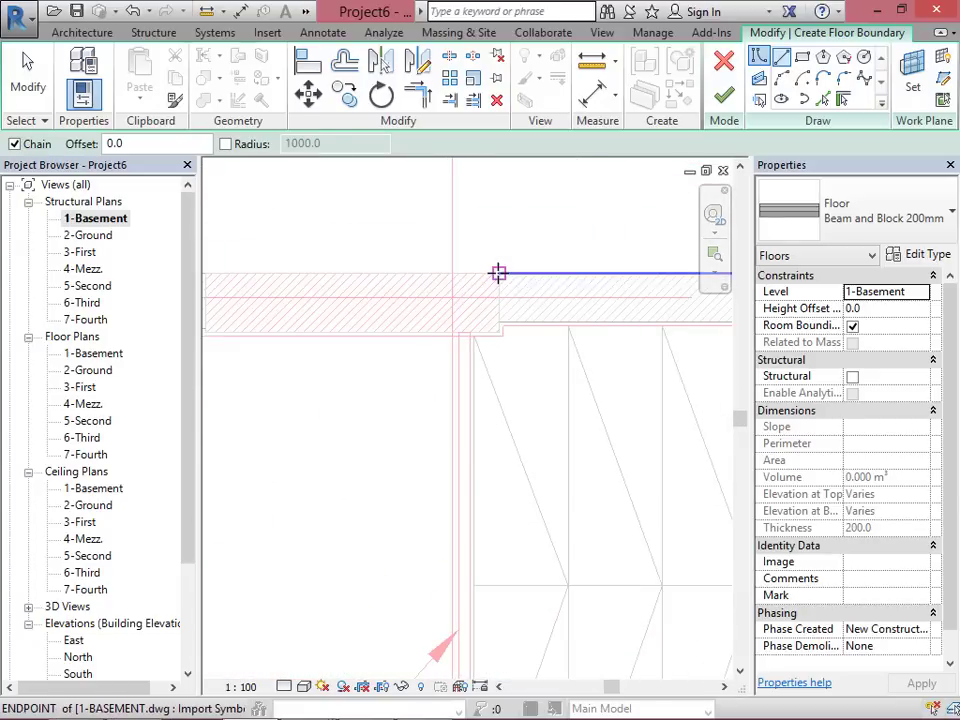
pyautogui.scroll(-5, 510, 165)
pyautogui.scroll(6, 509, 396)
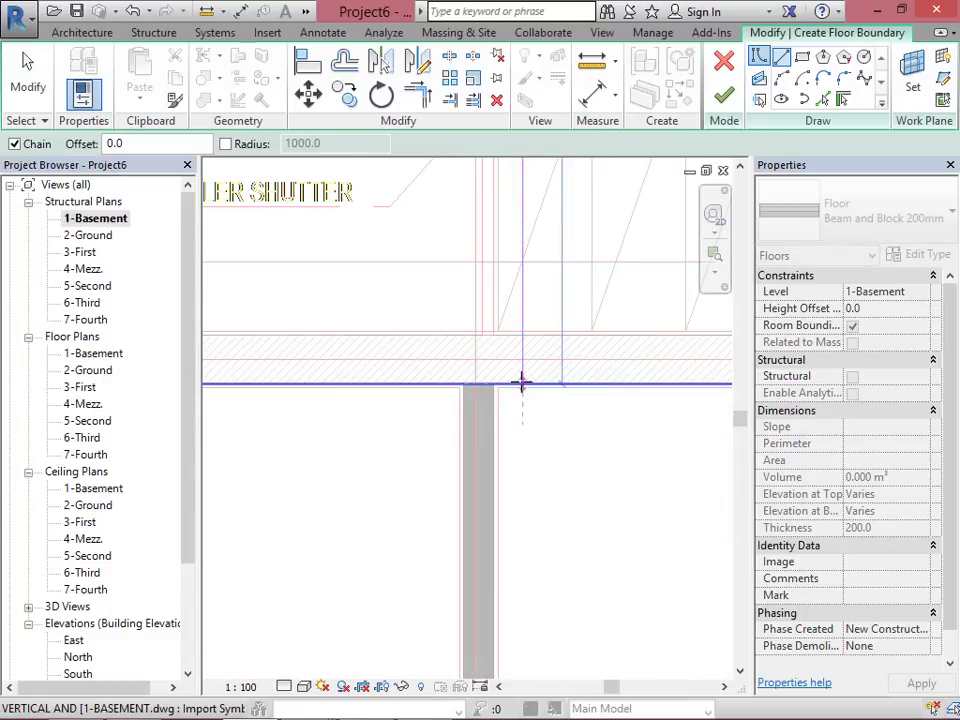
pyautogui.click(520, 383)
# Step: Continue the boundary chain along the ramp wall to the partition face, down to the column by the stairs and around its outer side
pyautogui.scroll(3, 495, 381)
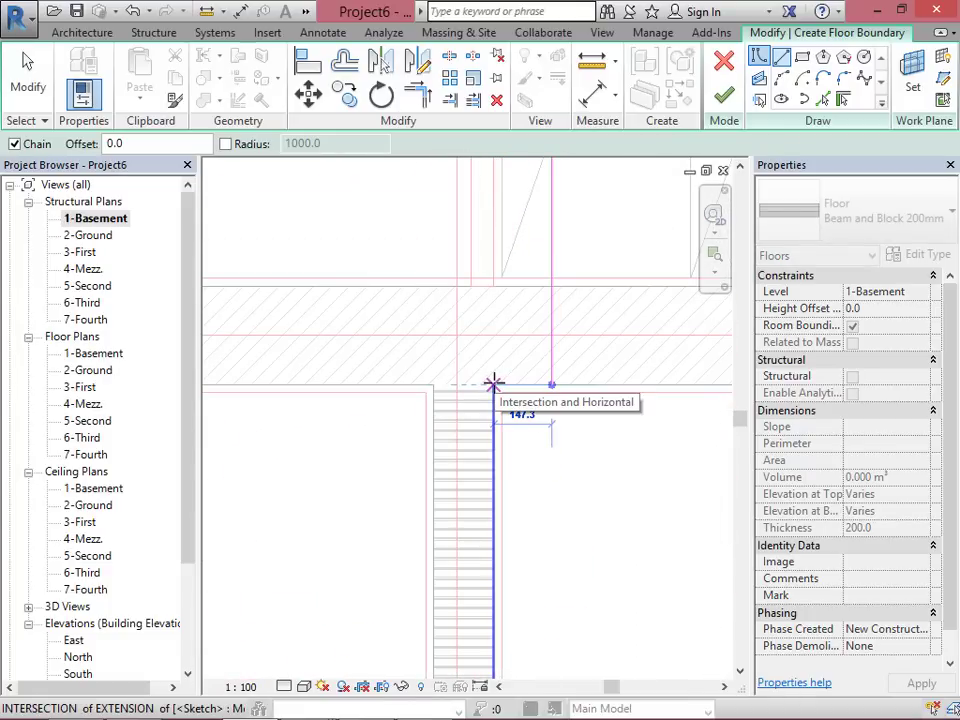
pyautogui.click(492, 383)
pyautogui.scroll(-5, 500, 231)
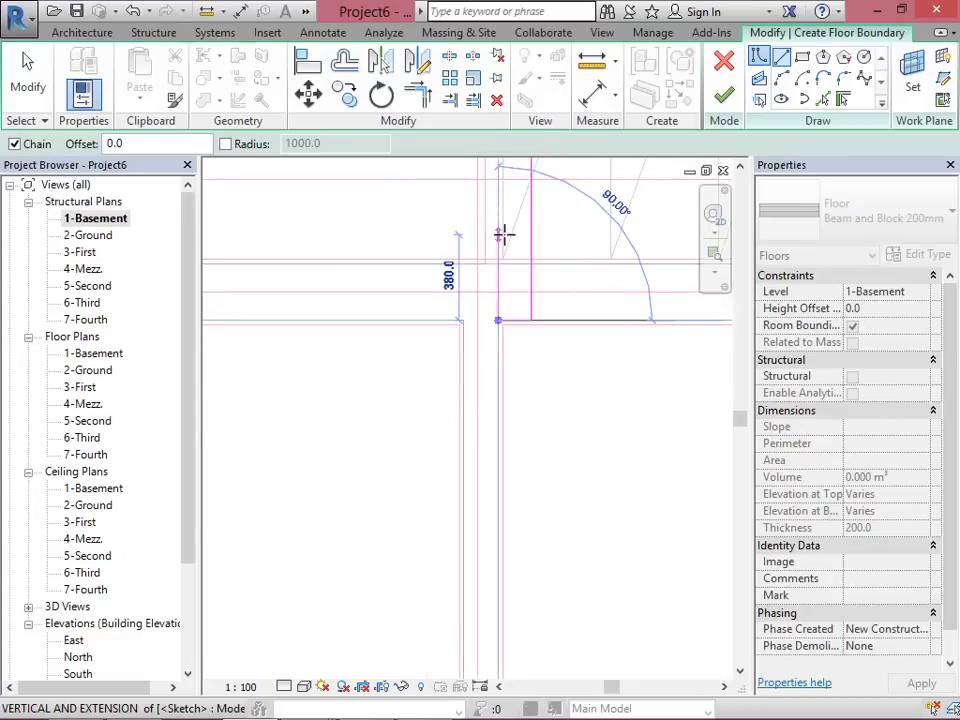
pyautogui.scroll(5, 520, 470)
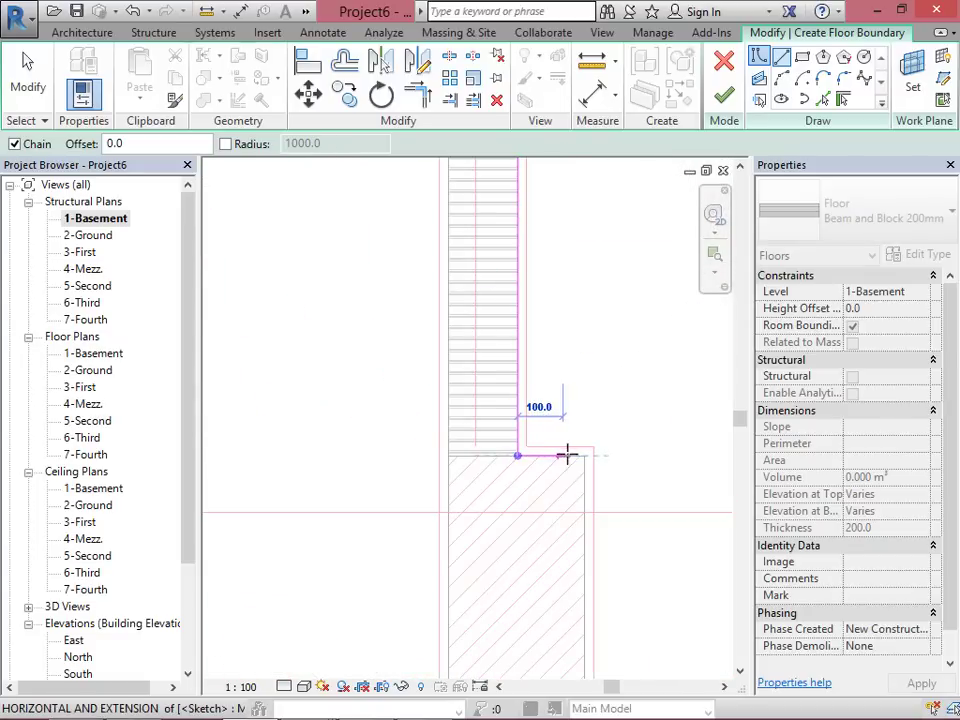
pyautogui.scroll(-3, 592, 272)
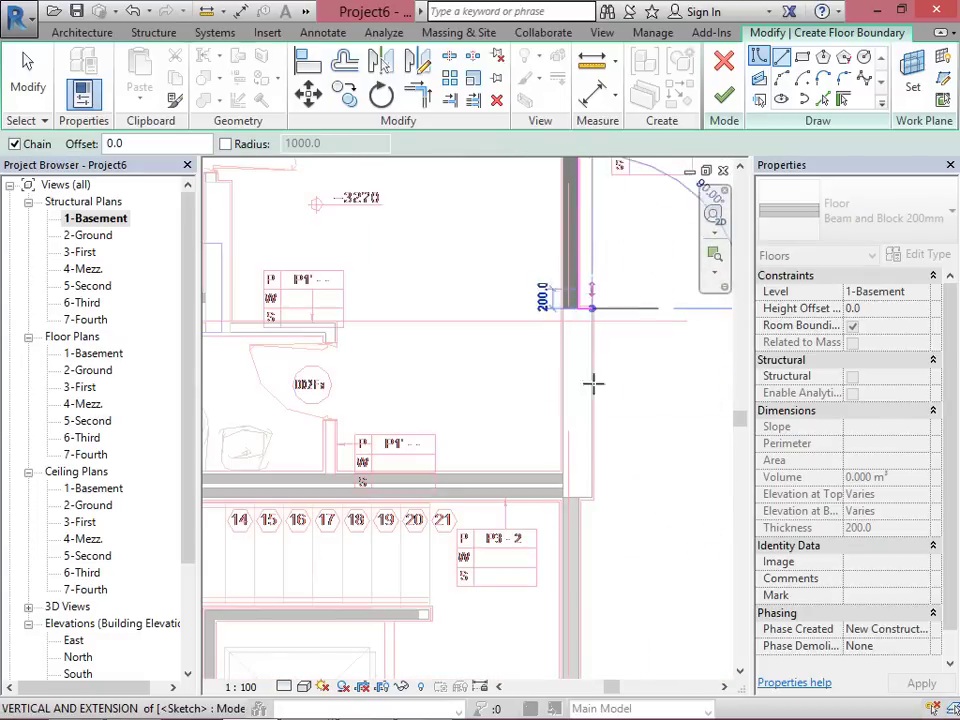
pyautogui.scroll(3, 598, 503)
pyautogui.scroll(3, 598, 503)
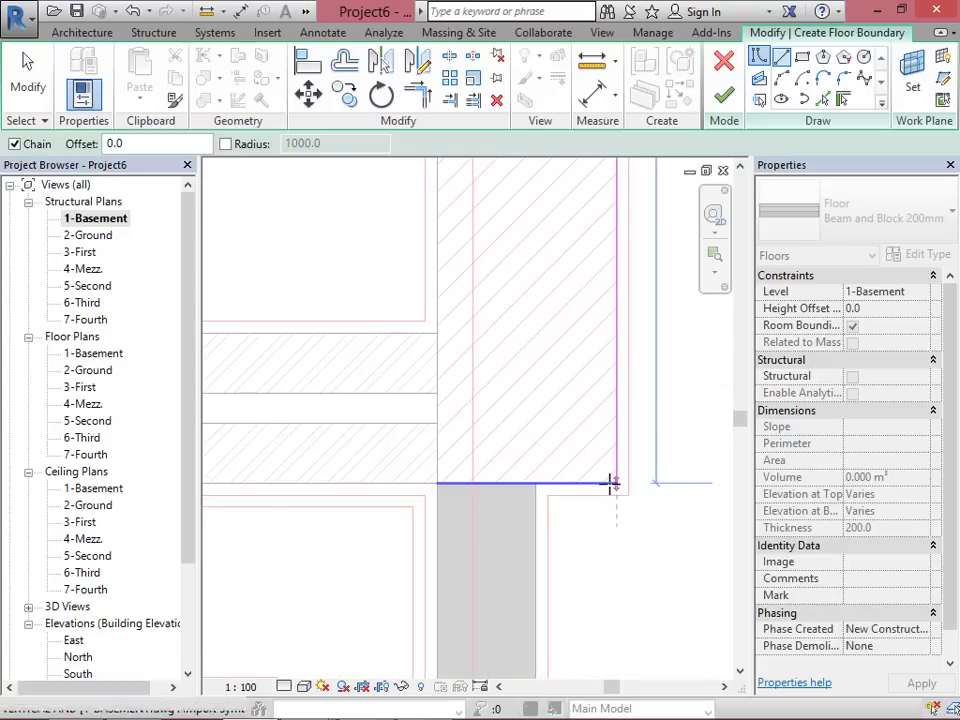
pyautogui.click(534, 485)
# Step: Extend the boundary chain down the outer face of the stairs wall toward the next column
pyautogui.scroll(-4, 514, 242)
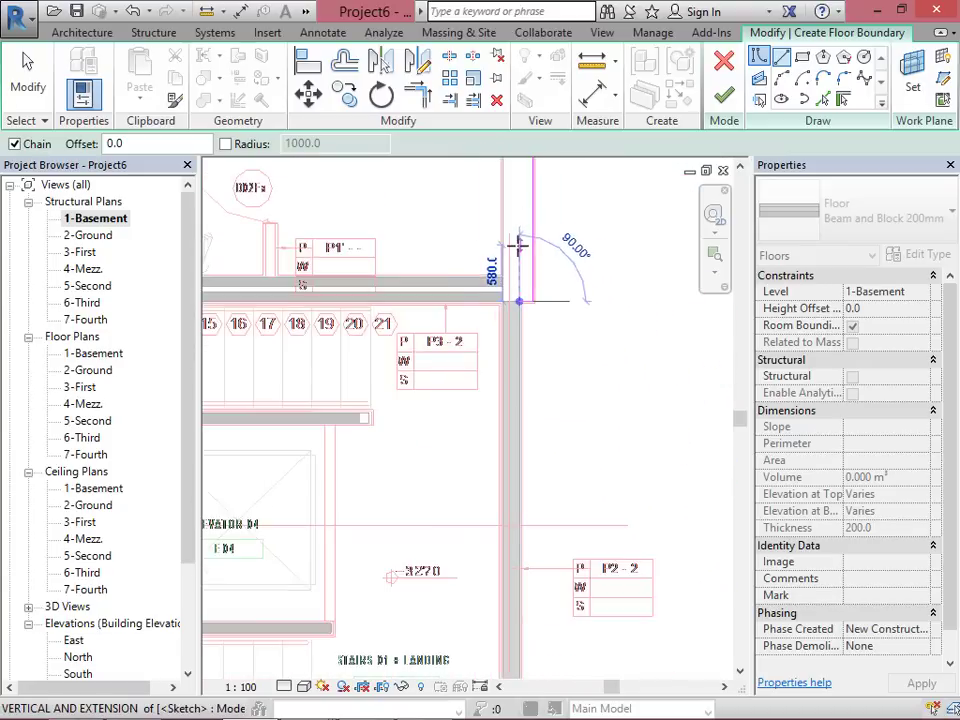
pyautogui.scroll(5, 510, 420)
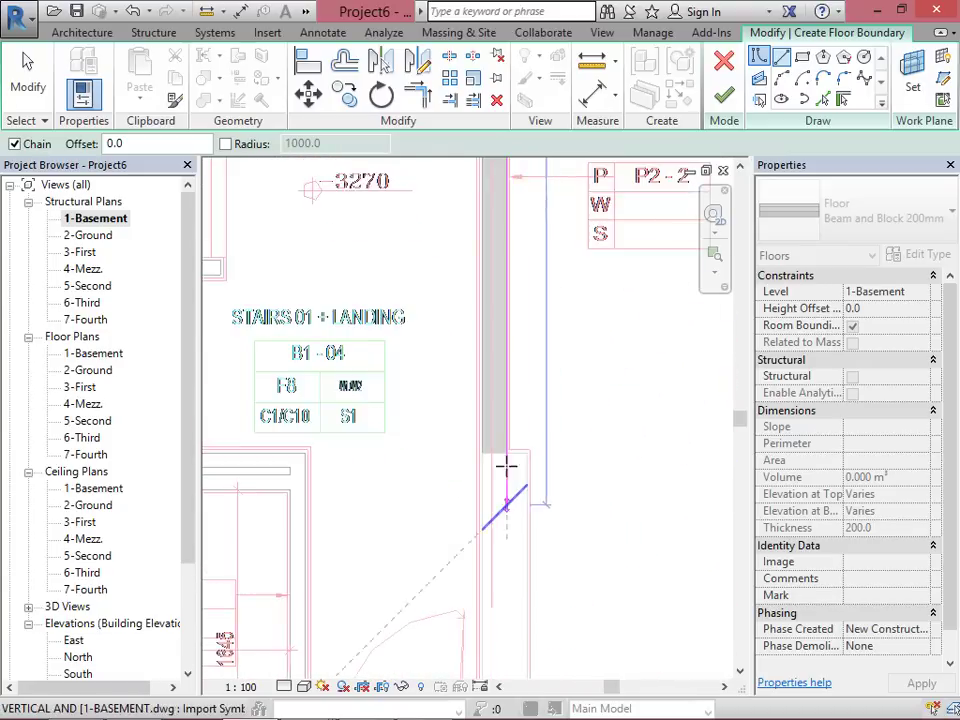
pyautogui.click(537, 413)
pyautogui.scroll(-5, 506, 400)
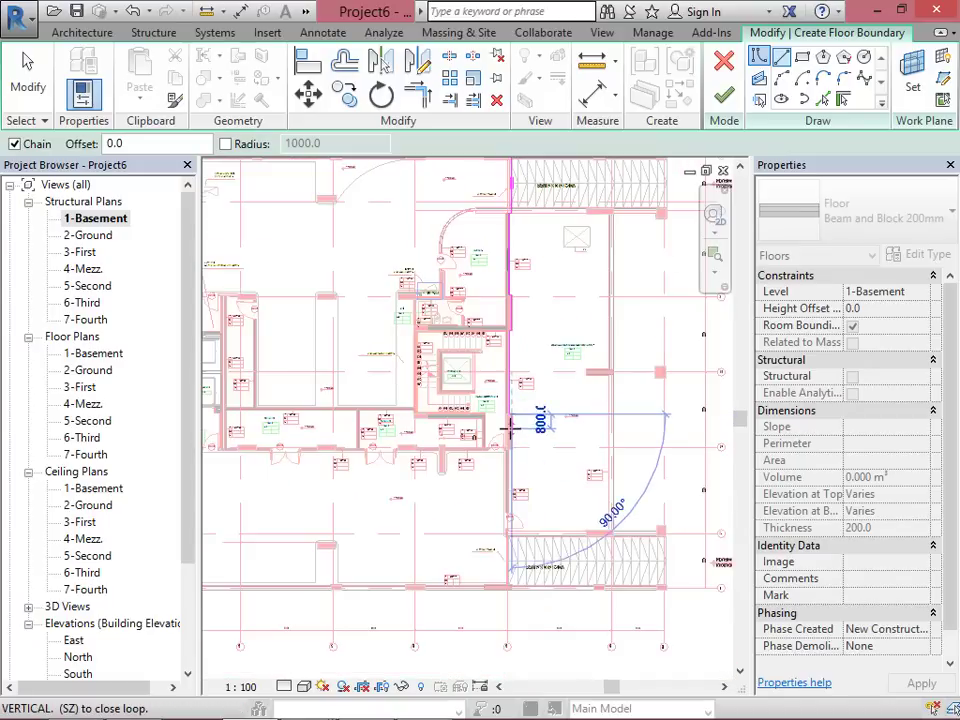
pyautogui.scroll(-2, 508, 428)
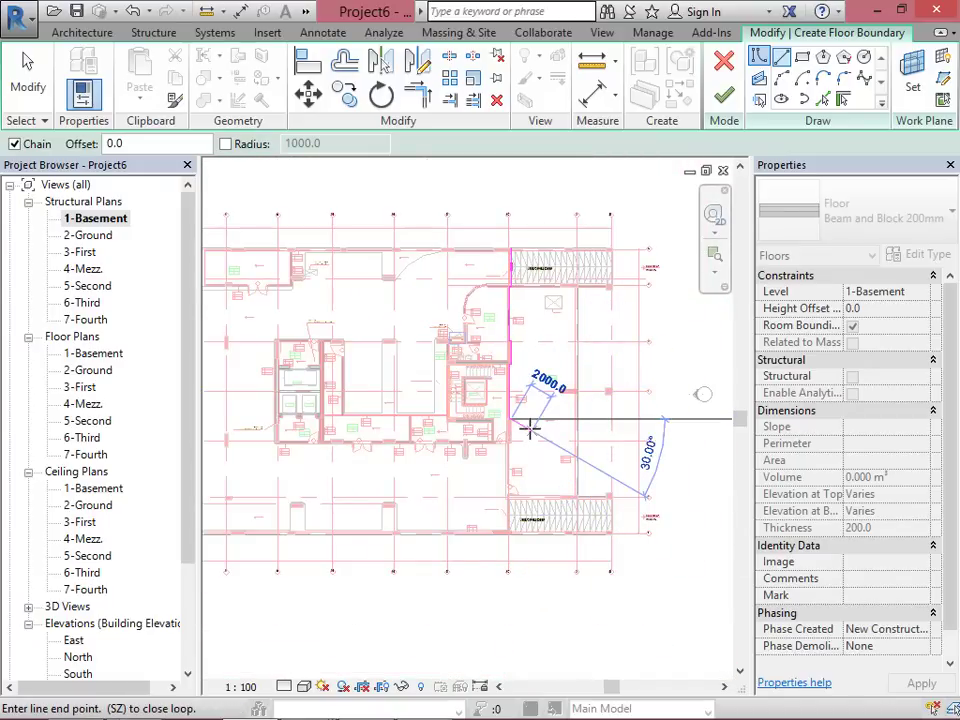
# Step: Leave the Line tool and undo the sketched floor boundary lines
pyautogui.press('Escape')
pyautogui.scroll(6, 528, 428)
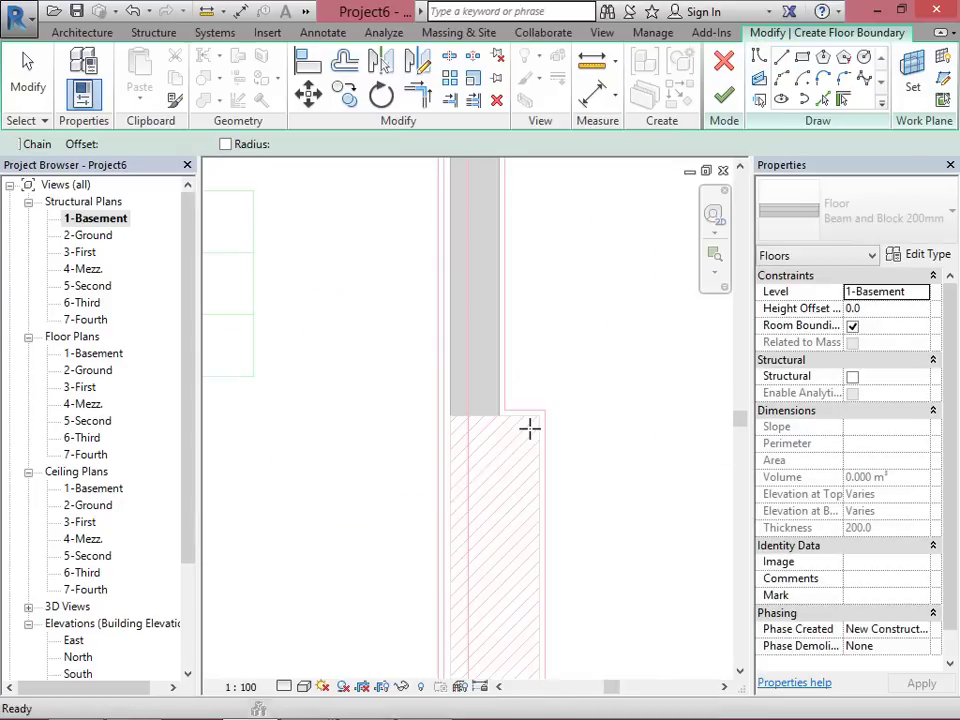
pyautogui.scroll(-6, 509, 461)
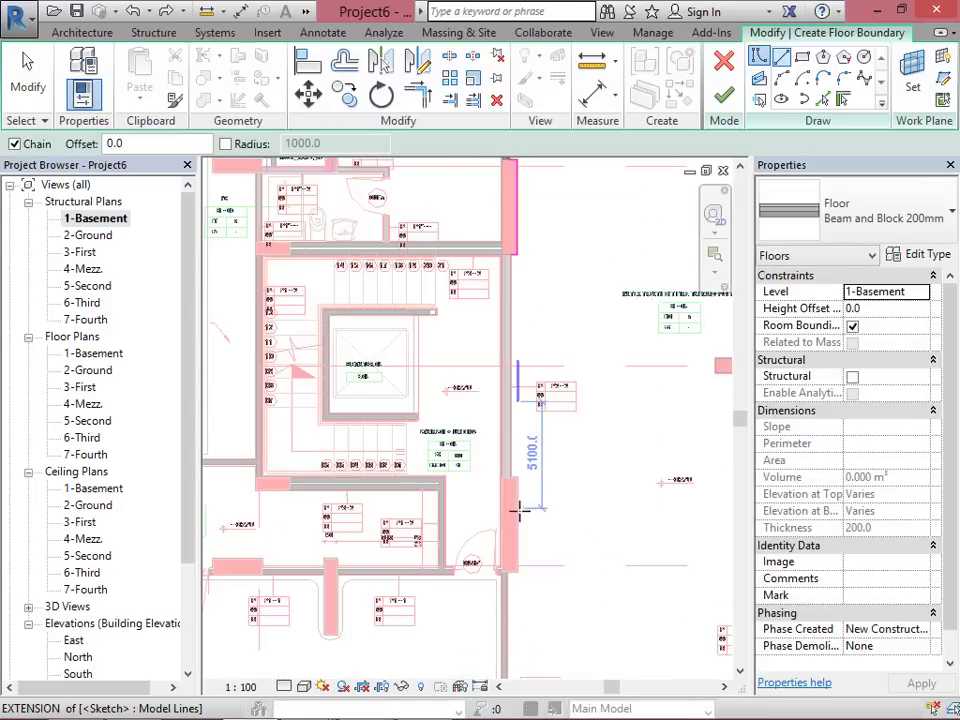
pyautogui.press('Escape')
pyautogui.scroll(5, 536, 463)
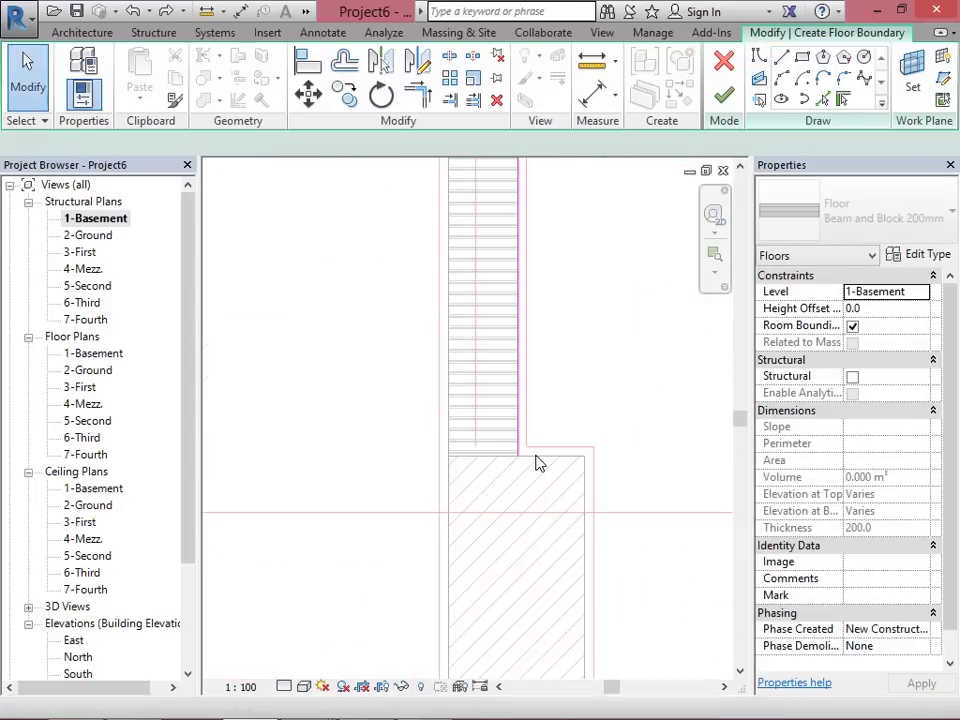
pyautogui.scroll(-2, 536, 461)
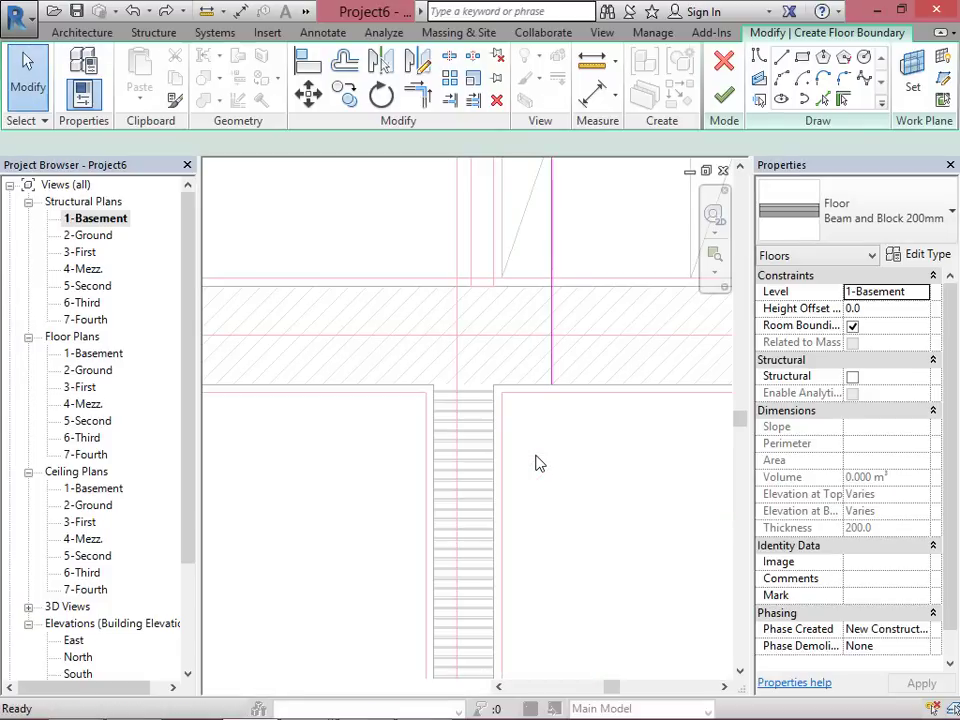
pyautogui.scroll(2, 536, 461)
pyautogui.scroll(-3, 536, 470)
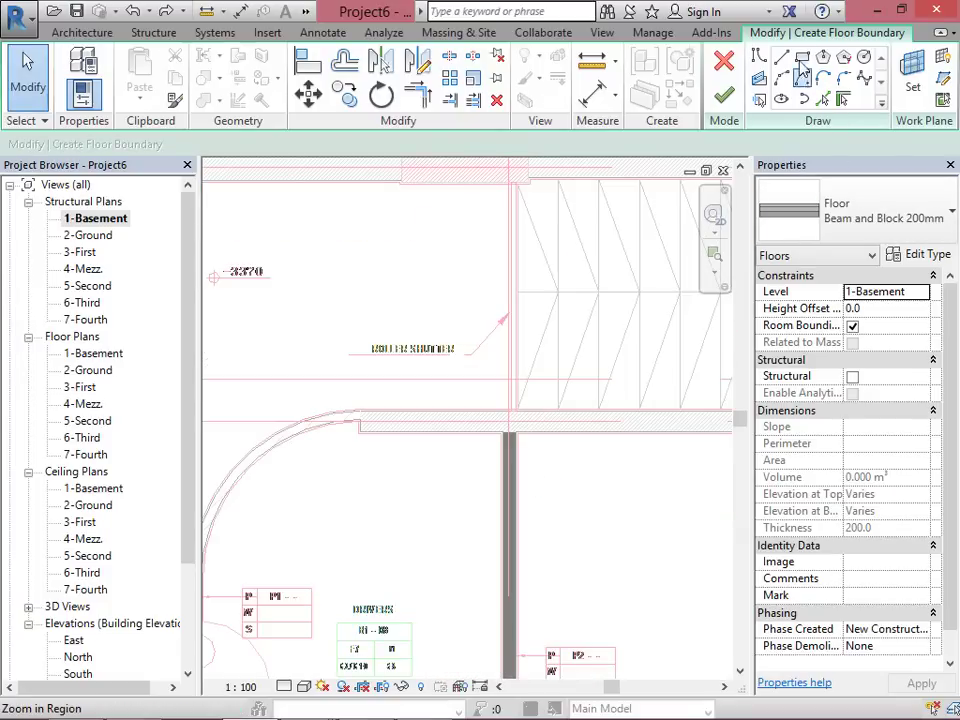
# Step: Draw a rectangular floor boundary about 34966 by 23927 mm from the upper ramp's column corner to the basement's opposite lower corner
pyautogui.click(782, 58)
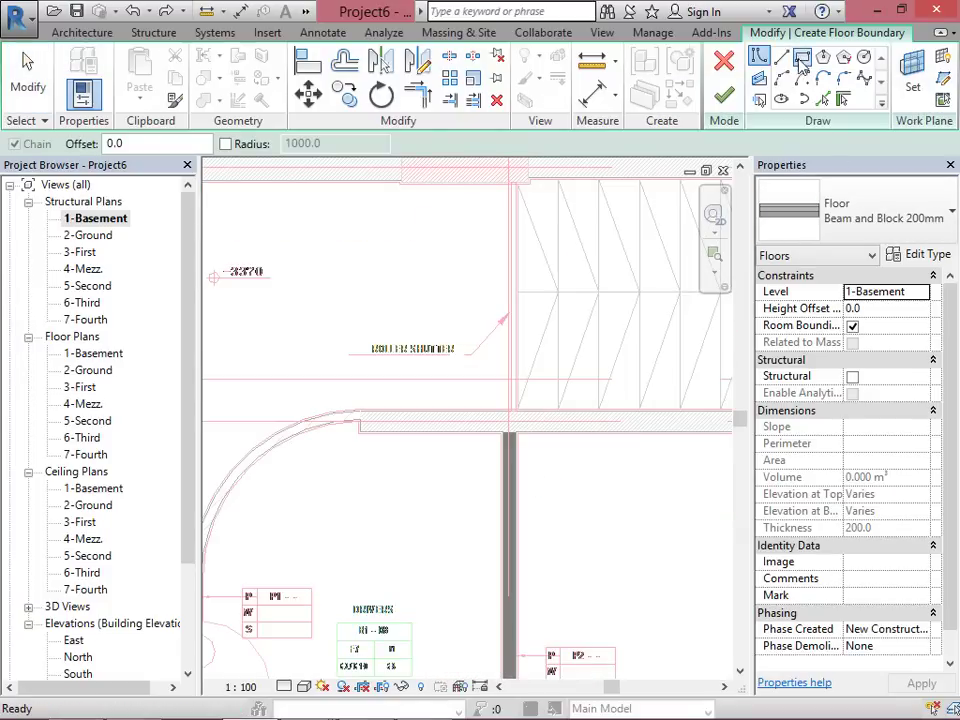
pyautogui.scroll(2, 542, 294)
pyautogui.scroll(-3, 568, 251)
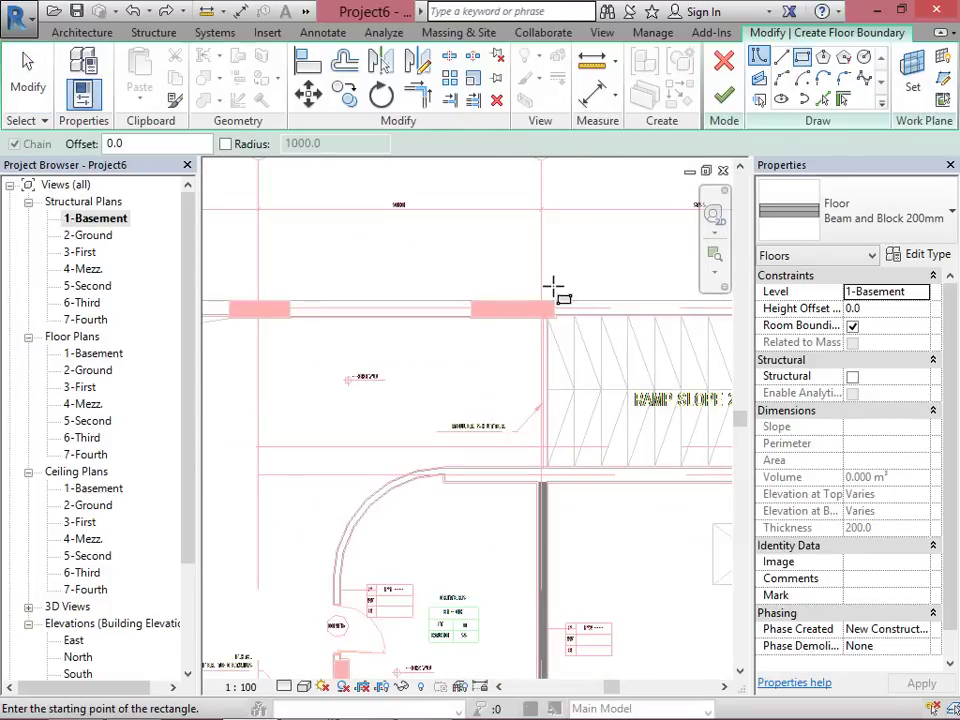
pyautogui.scroll(-5, 583, 200)
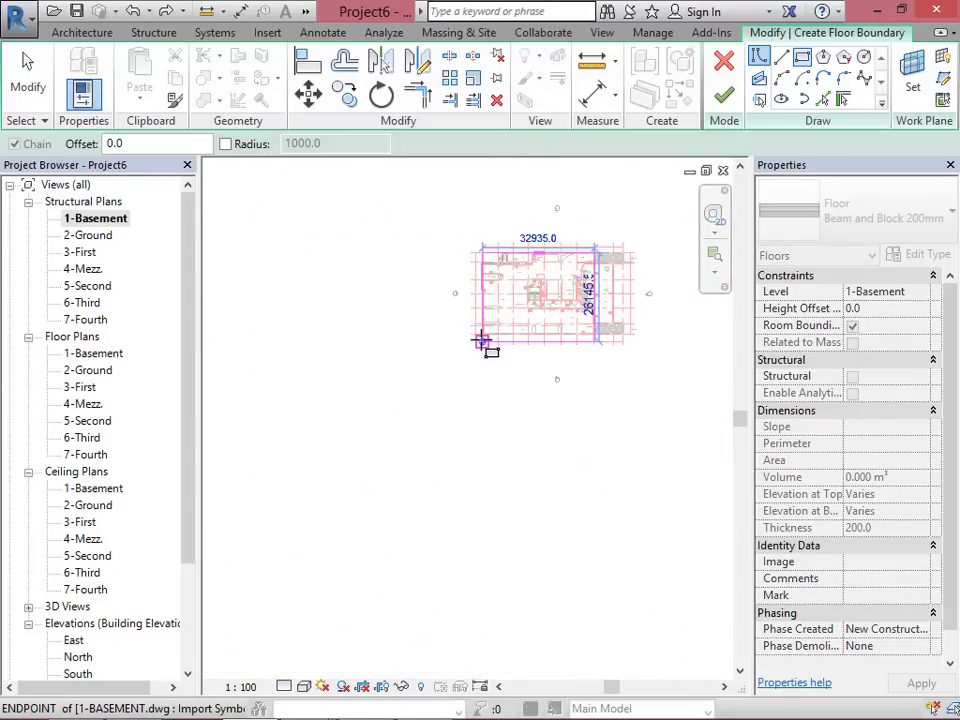
pyautogui.click(476, 336)
pyautogui.scroll(5, 490, 300)
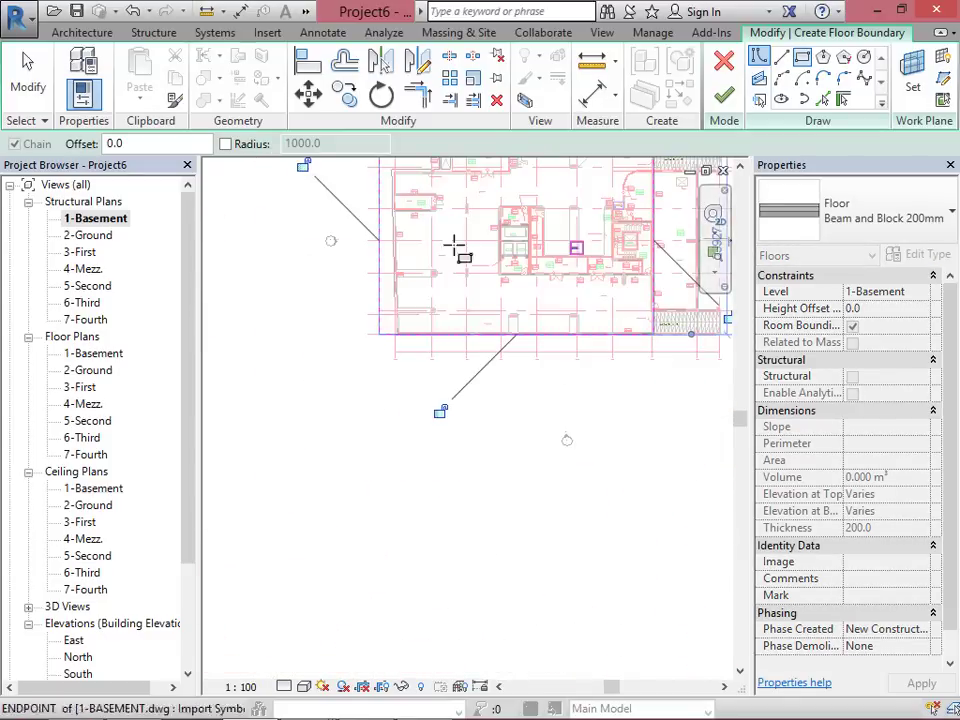
pyautogui.scroll(-3, 514, 350)
pyautogui.scroll(3, 572, 340)
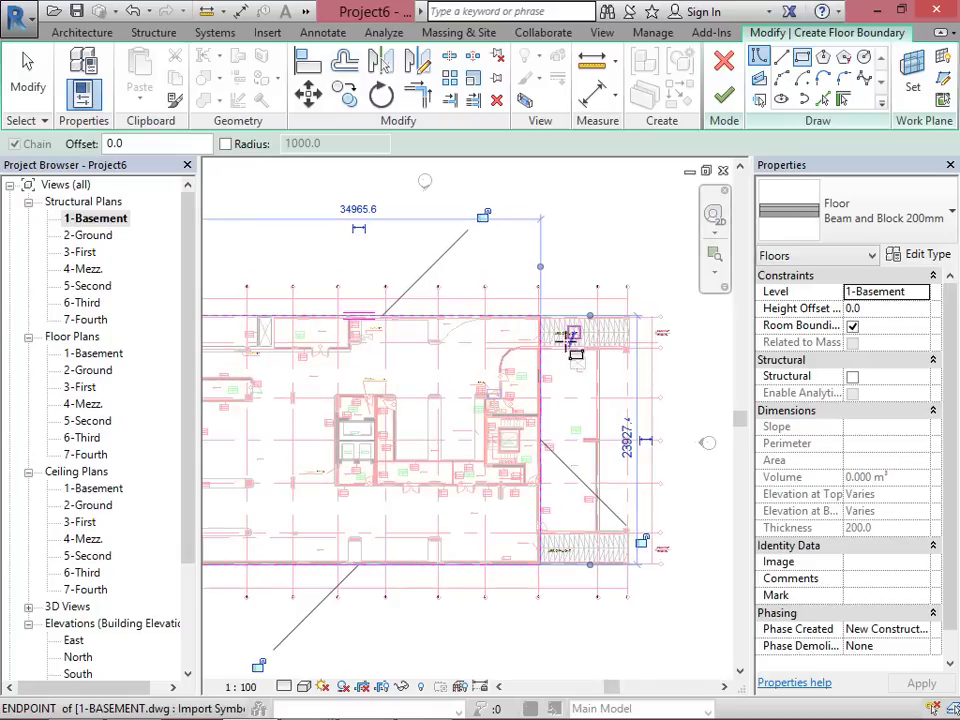
# Step: Leave the Rectangle tool and undo the rectangular floor boundary
pyautogui.press('Escape')
pyautogui.press('Escape')
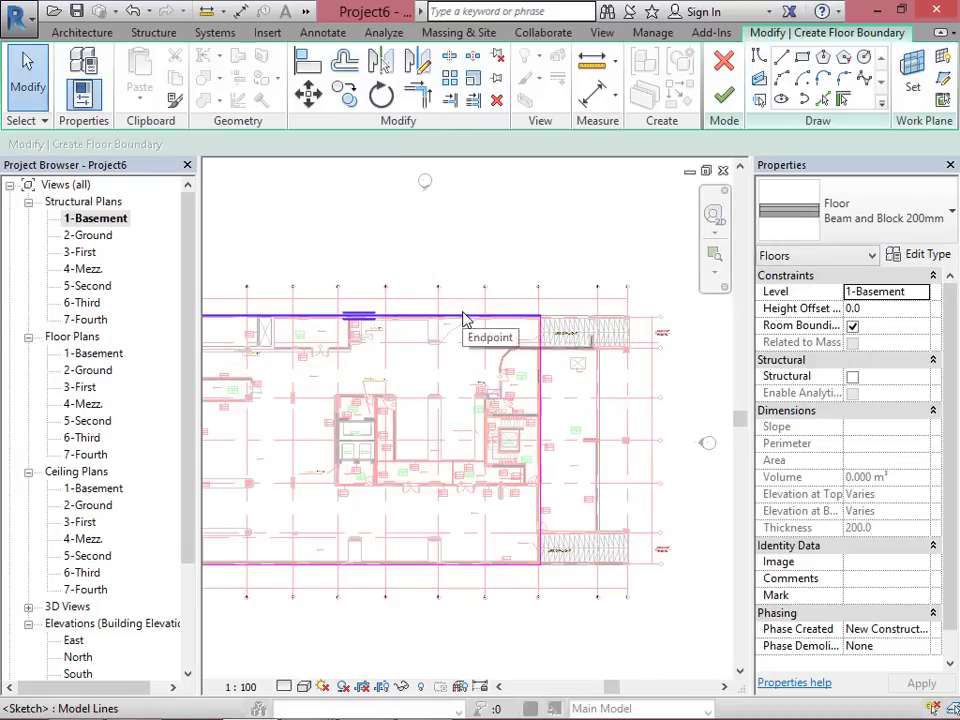
pyautogui.scroll(5, 465, 317)
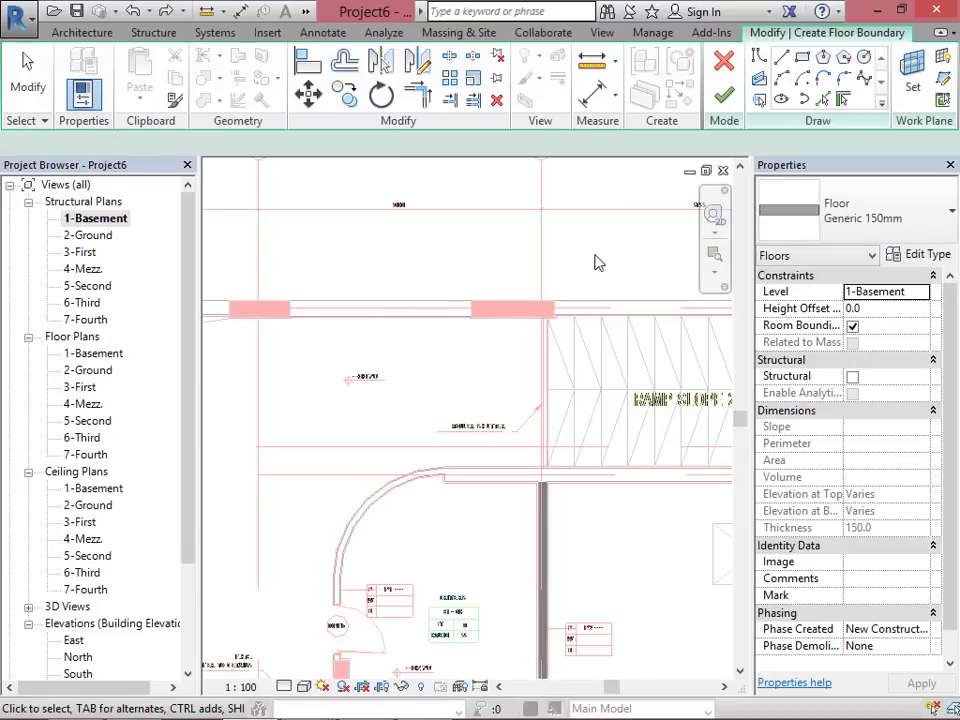
pyautogui.scroll(-2, 548, 267)
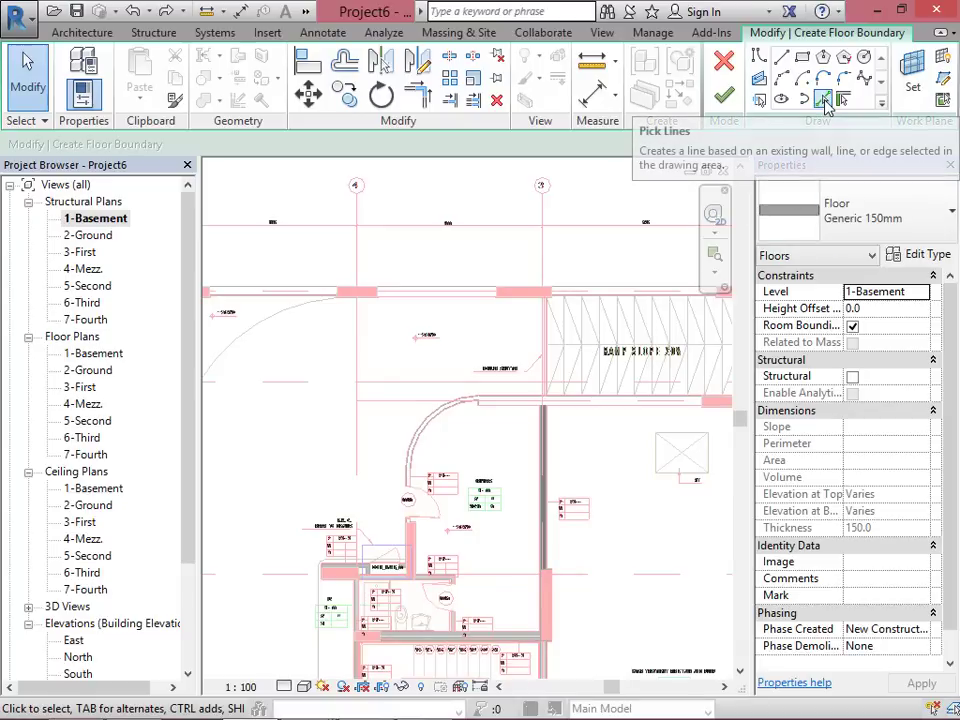
# Step: Try picking the linked plan's upper outer wall, the shaft's outer face and the adjoining wall line as floor boundary lines
pyautogui.click(823, 100)
pyautogui.scroll(3, 480, 305)
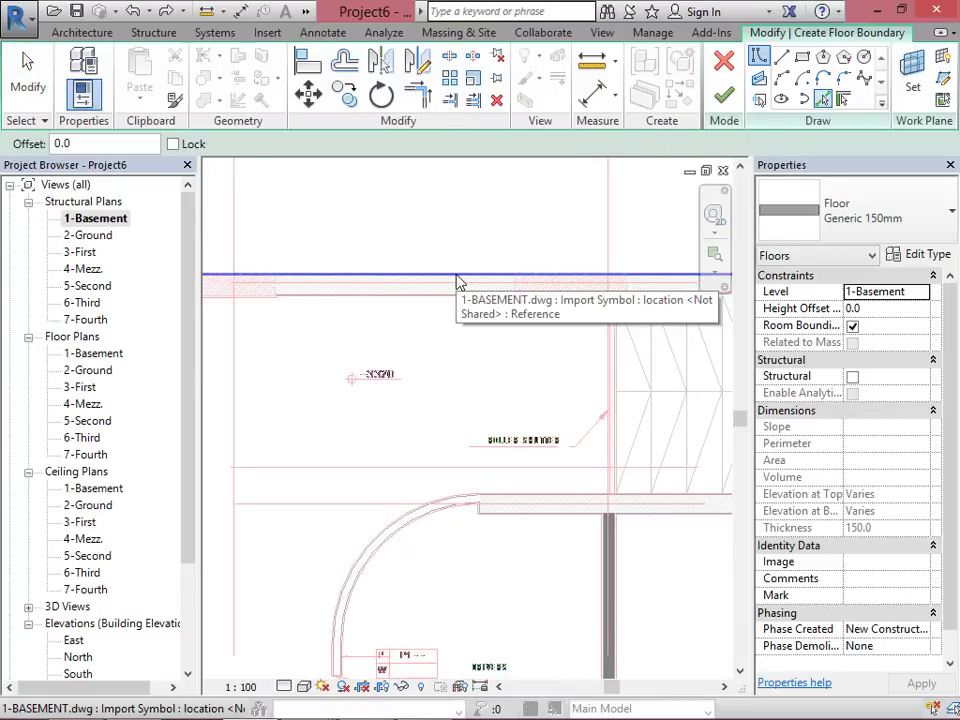
pyautogui.scroll(-4, 650, 266)
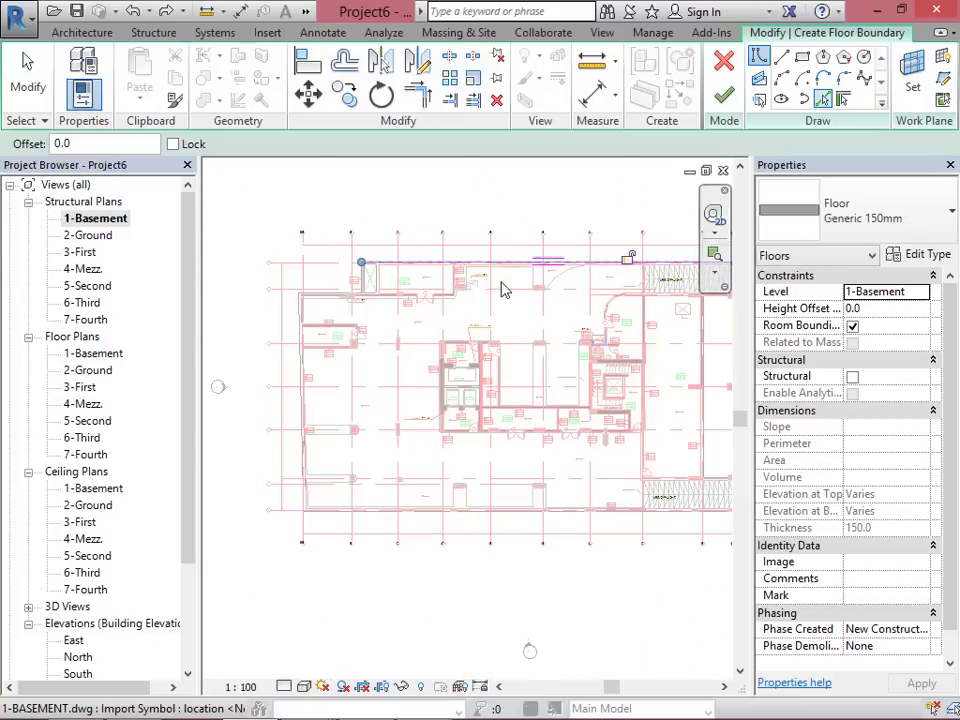
pyautogui.scroll(5, 355, 307)
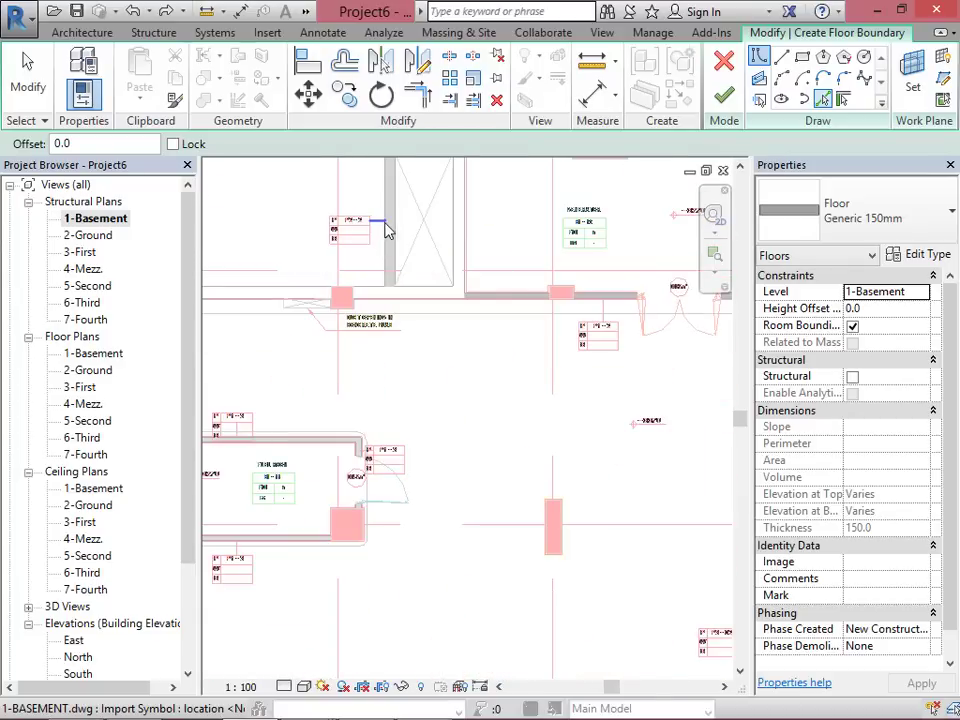
pyautogui.click(387, 210)
pyautogui.click(300, 298)
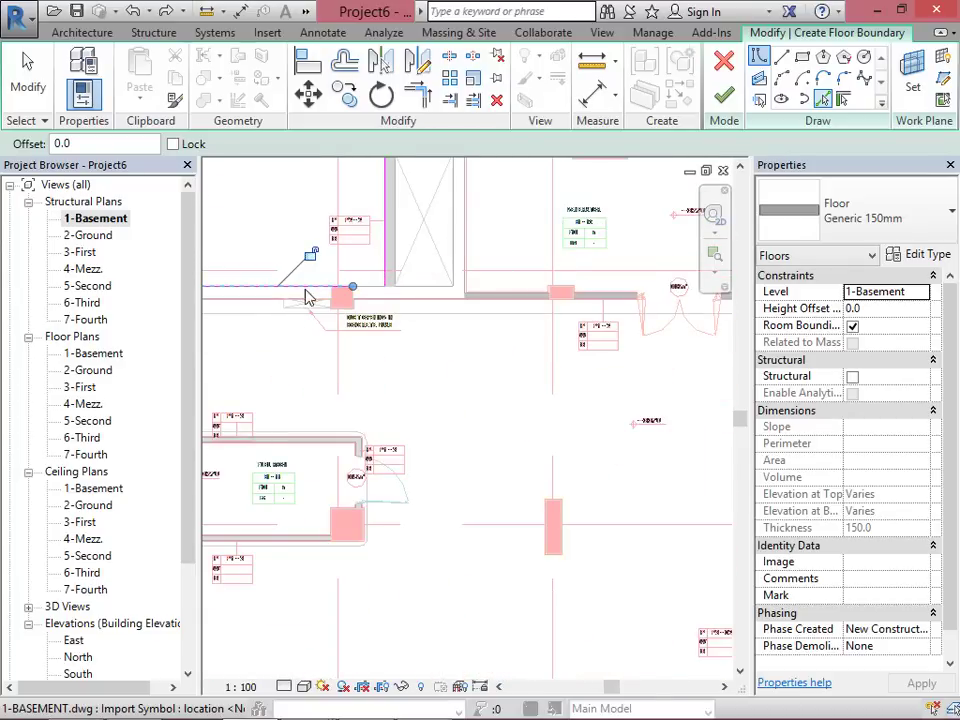
pyautogui.scroll(4, 437, 281)
pyautogui.scroll(-10, 461, 274)
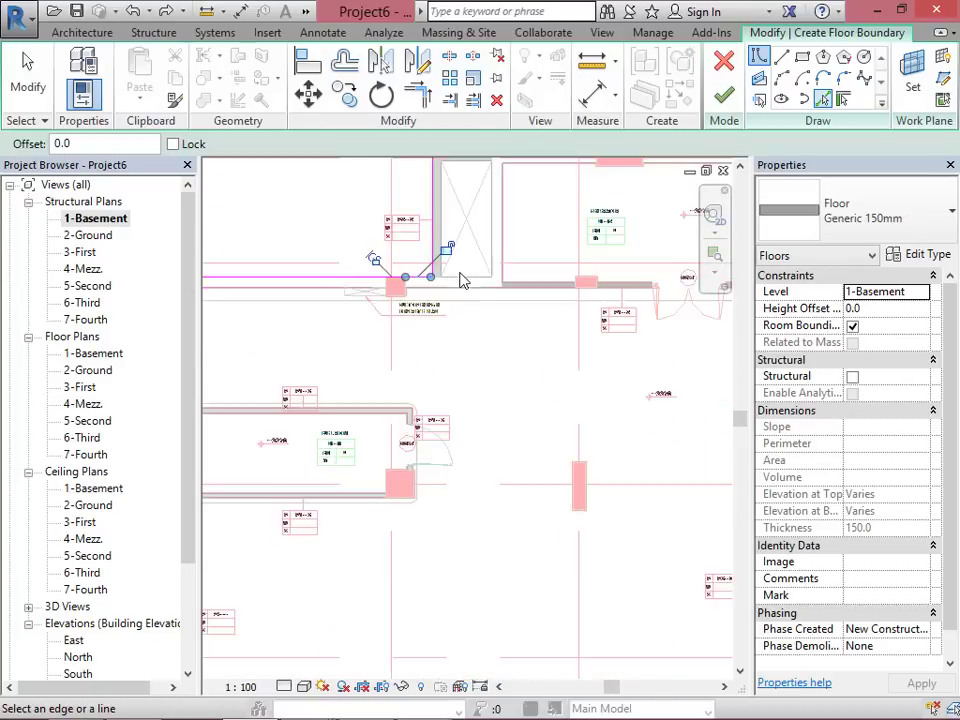
pyautogui.scroll(5, 485, 255)
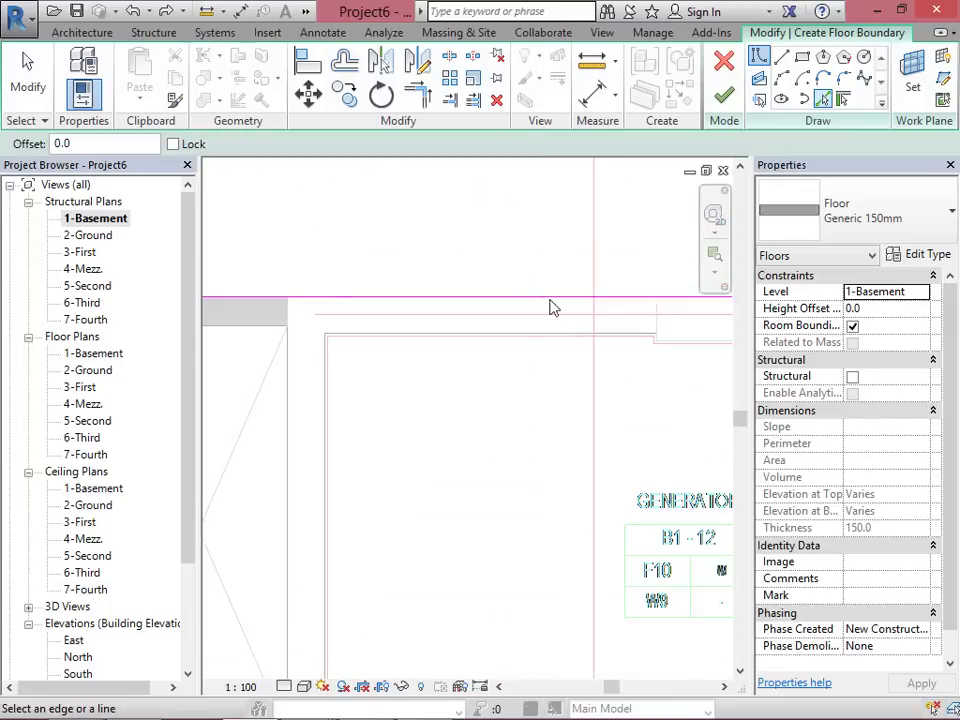
pyautogui.scroll(-5, 620, 278)
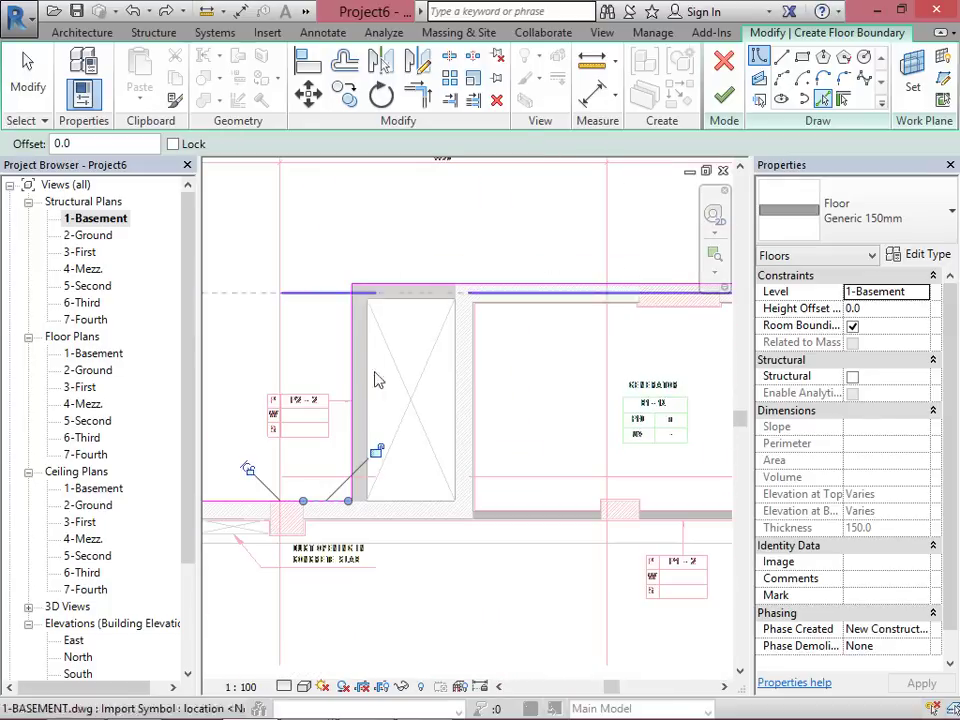
pyautogui.scroll(-2, 564, 454)
pyautogui.scroll(-2, 458, 400)
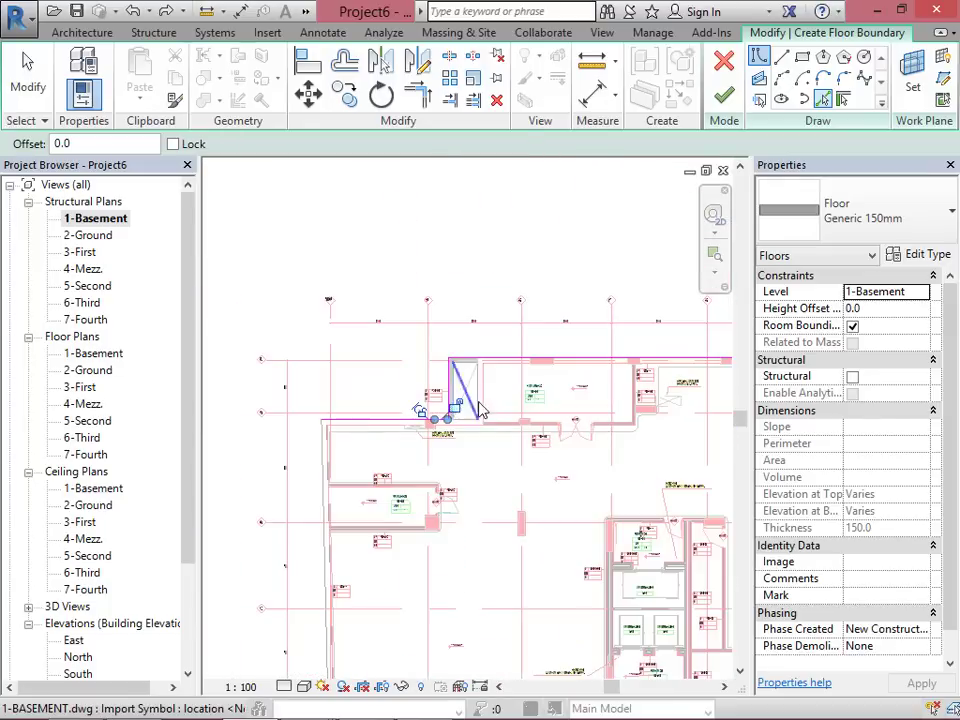
# Step: Discard the floor boundary sketch made from picked lines
pyautogui.scroll(-3, 317, 414)
pyautogui.scroll(4, 654, 414)
pyautogui.scroll(2, 655, 398)
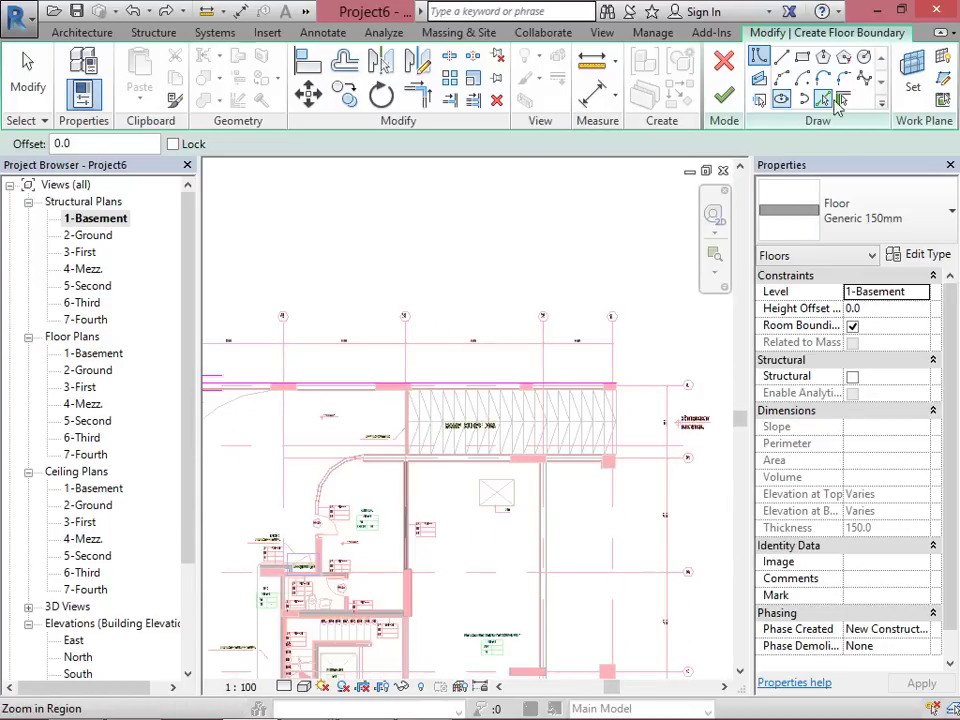
pyautogui.scroll(-2, 641, 343)
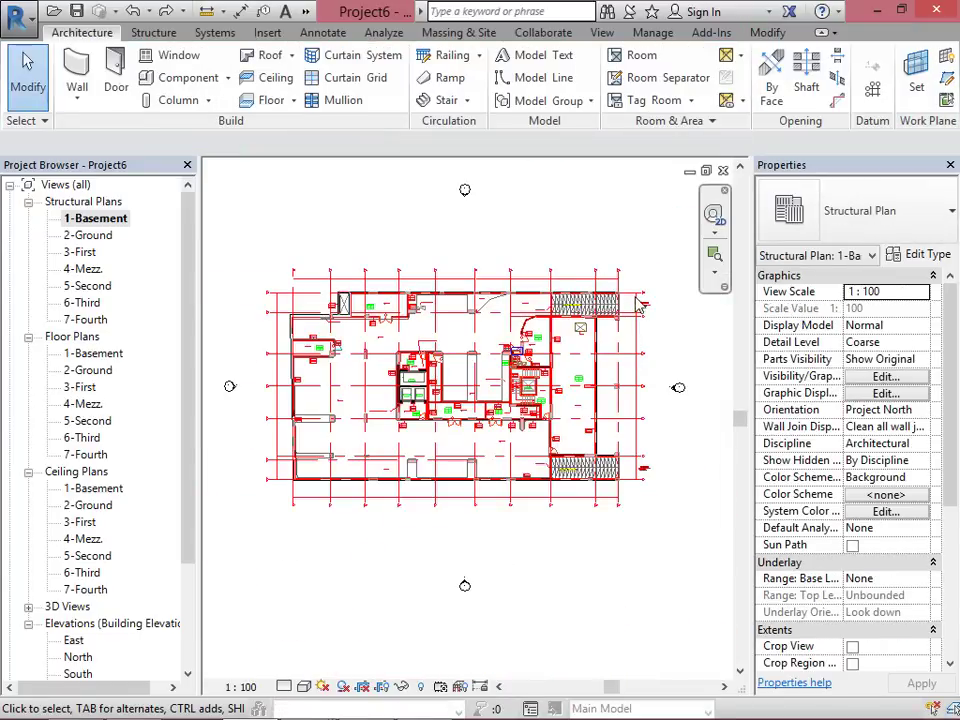
pyautogui.scroll(3, 640, 305)
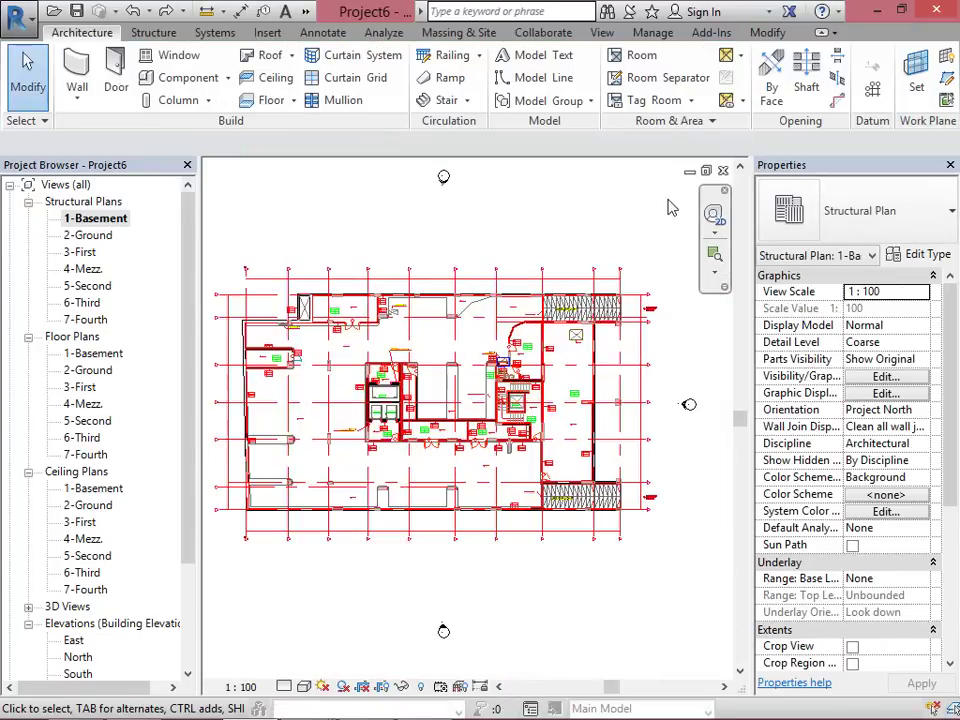
# Step: Start a new floor and draw a boundary line about 2980 mm long across the upper ramp from the column corner at grid 3
pyautogui.click(272, 100)
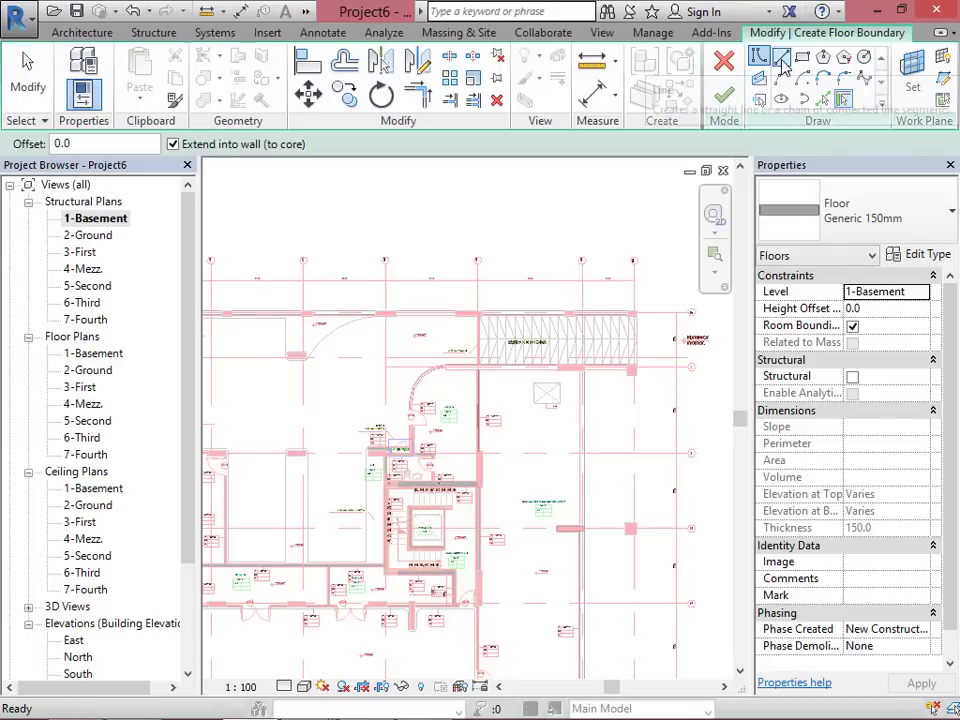
pyautogui.click(781, 58)
pyautogui.scroll(5, 586, 303)
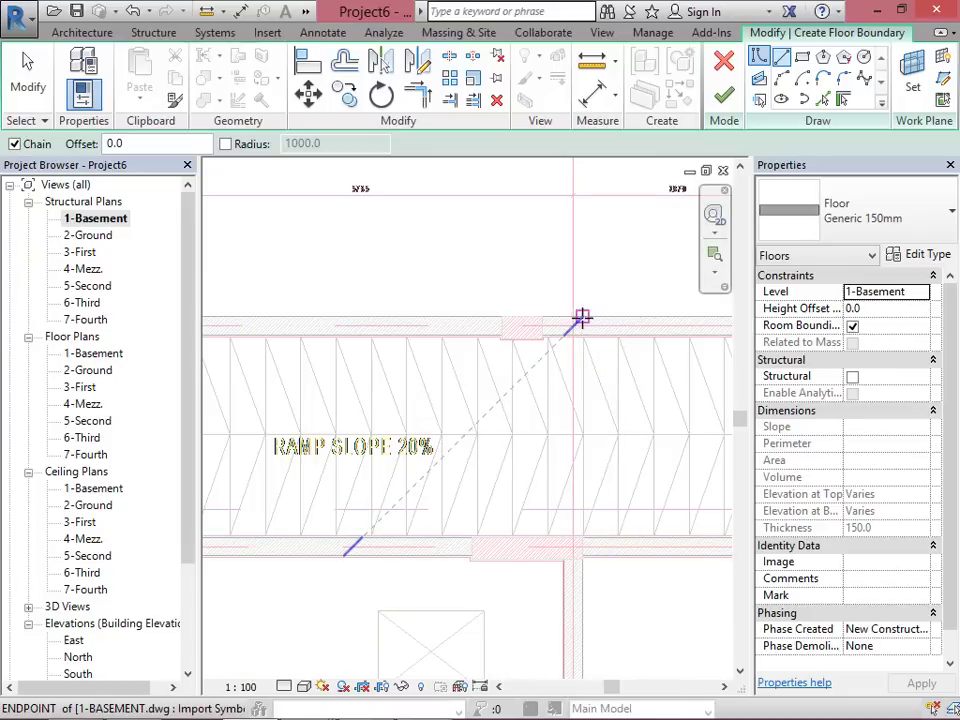
pyautogui.scroll(-2, 371, 360)
pyautogui.scroll(3, 350, 332)
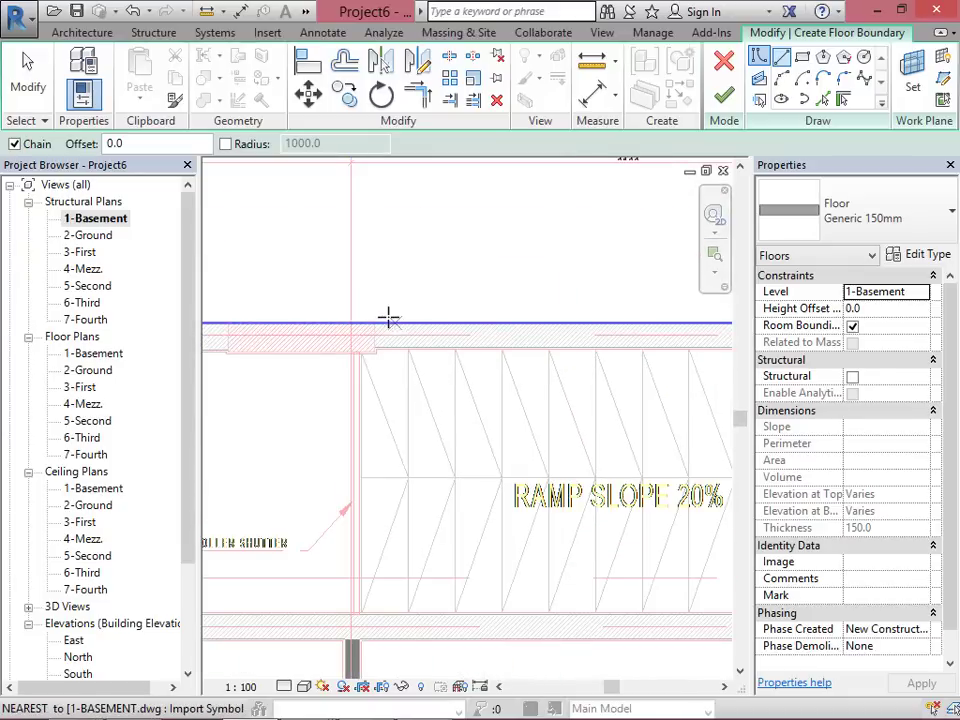
pyautogui.click(377, 319)
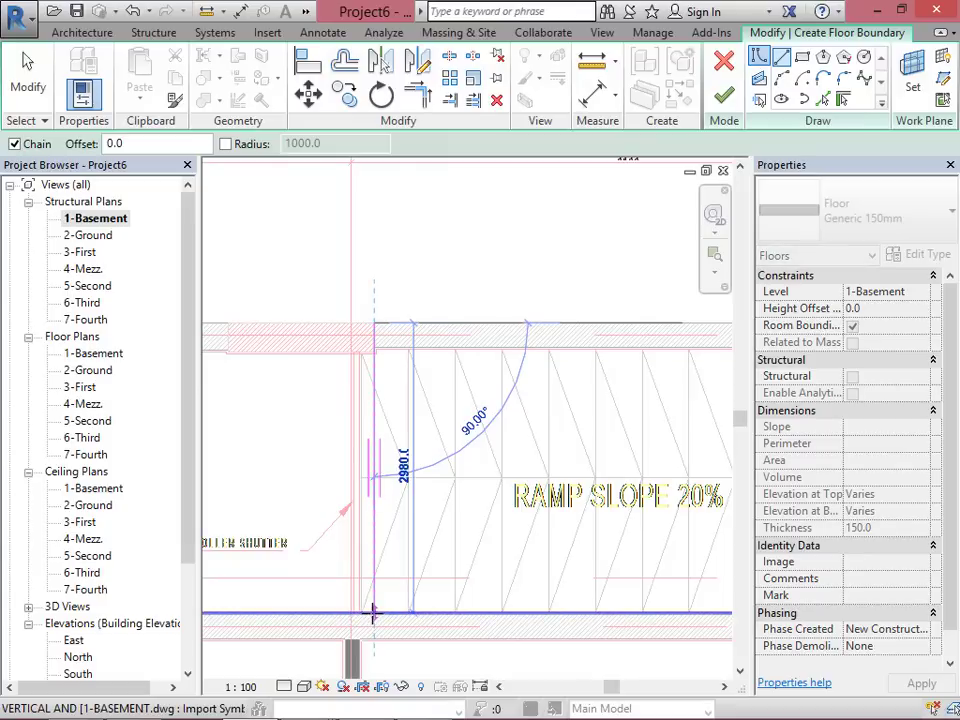
pyautogui.click(373, 615)
# Step: Continue the boundary chain along the upper ramp's inner wall to the outer partition face, and down that face to the lower ramp
pyautogui.scroll(-2, 229, 450)
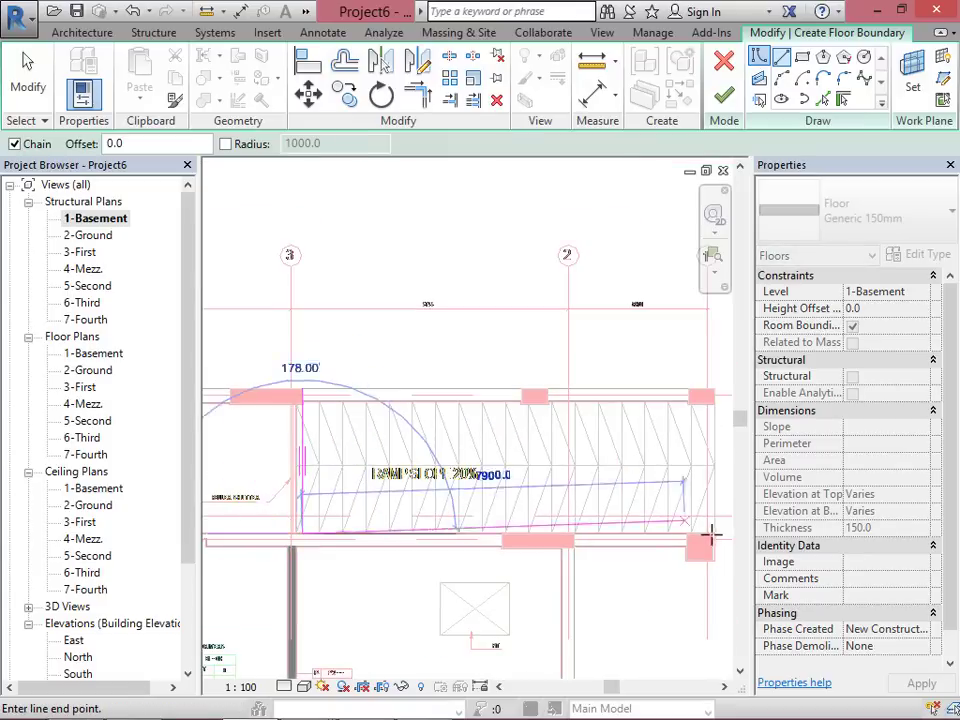
pyautogui.scroll(3, 533, 520)
pyautogui.click(489, 514)
pyautogui.scroll(-5, 510, 339)
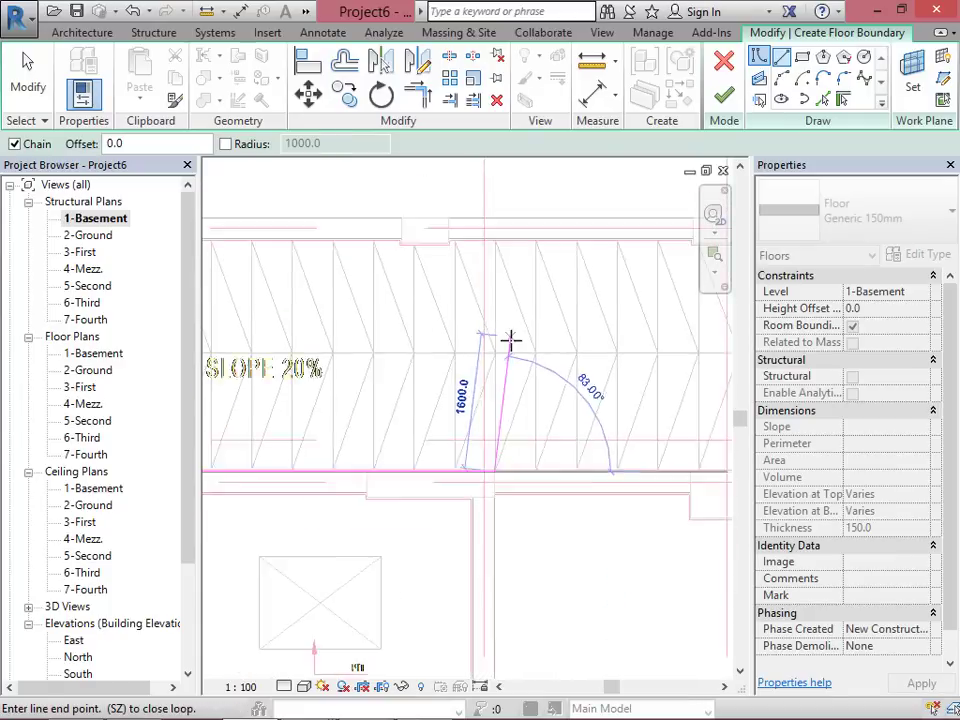
pyautogui.scroll(-2, 510, 330)
pyautogui.scroll(4, 509, 578)
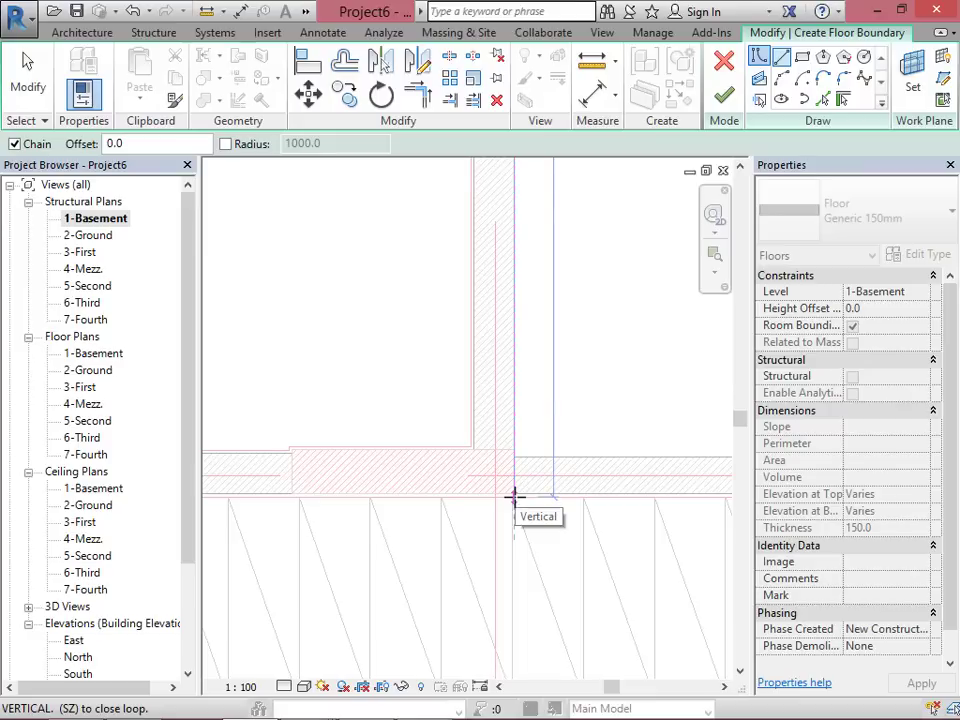
pyautogui.click(513, 492)
# Step: Extend the boundary chain about 5585 mm along the lower ramp's wall and about 2995 mm across the ramp to the outer wall
pyautogui.scroll(-5, 672, 470)
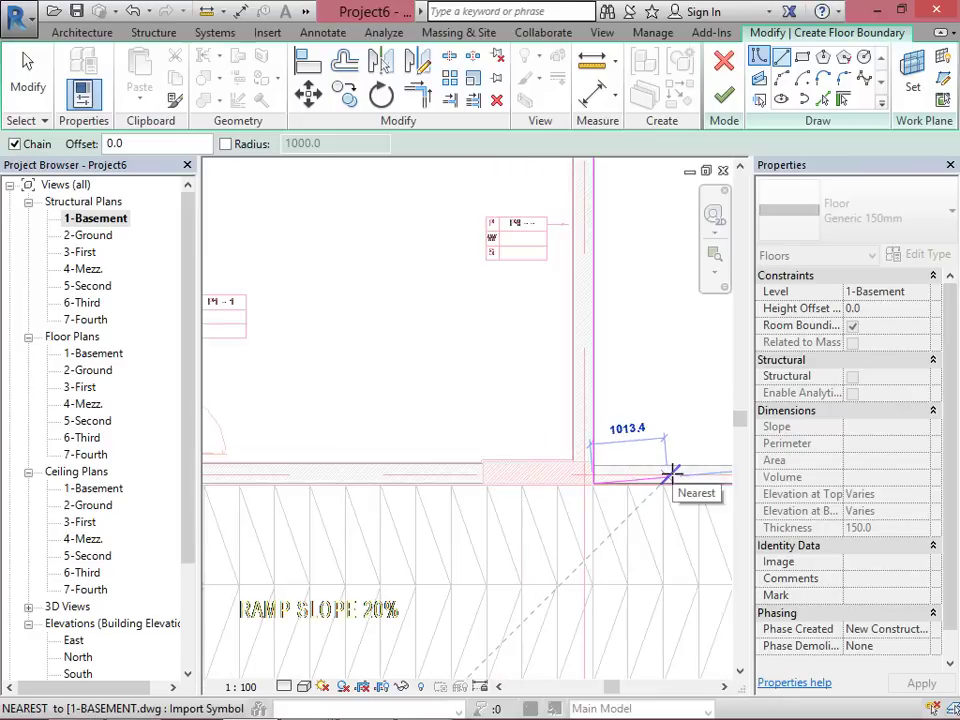
pyautogui.scroll(3, 375, 395)
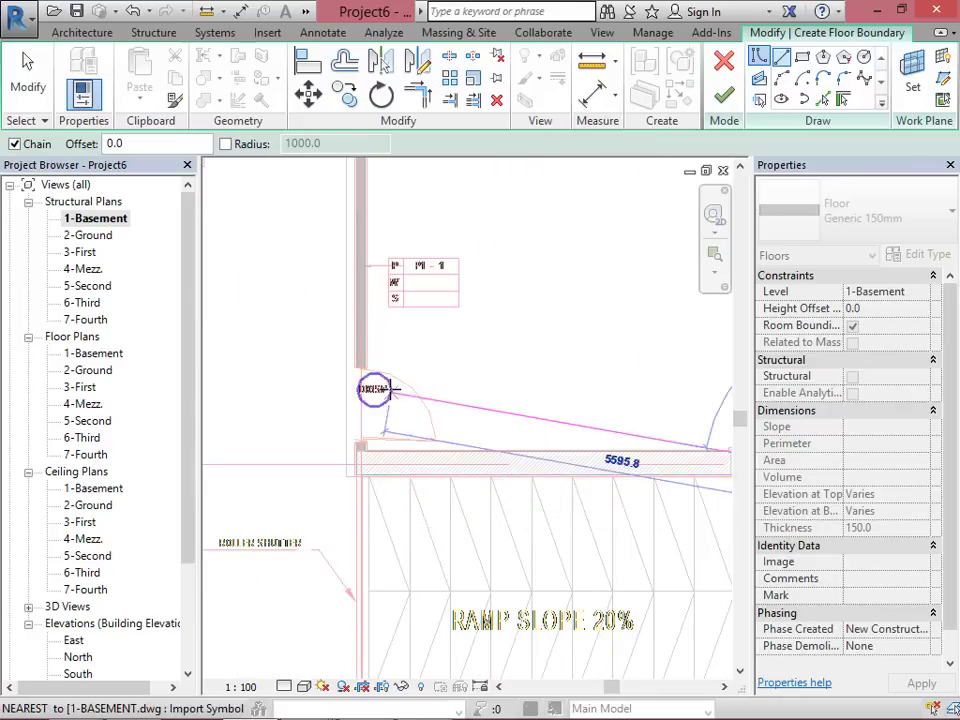
pyautogui.scroll(-2, 414, 538)
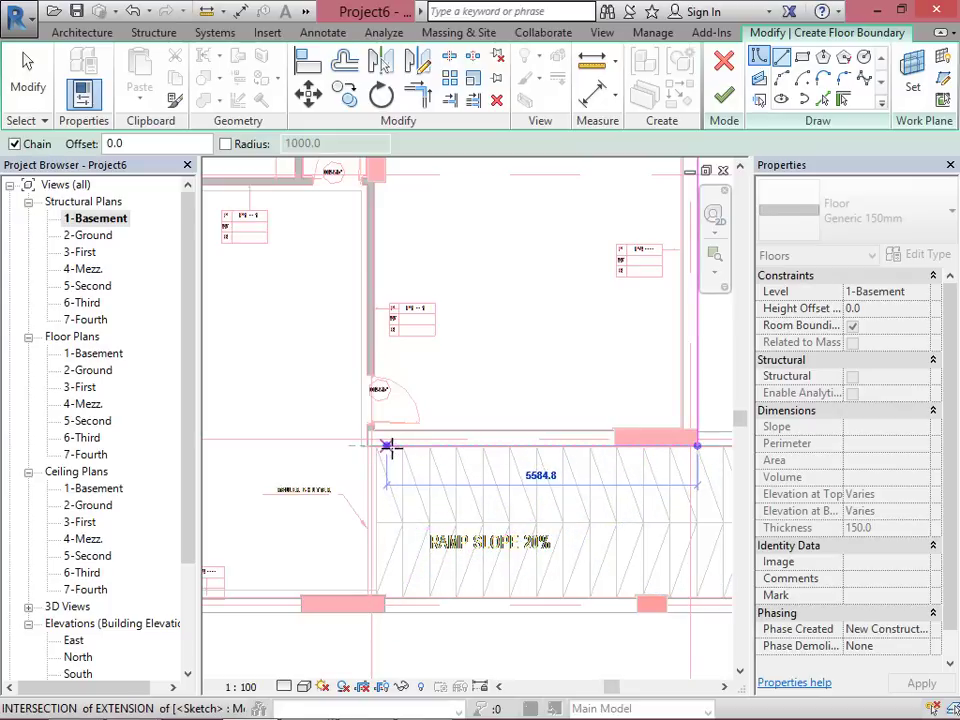
pyautogui.click(383, 585)
pyautogui.click(386, 612)
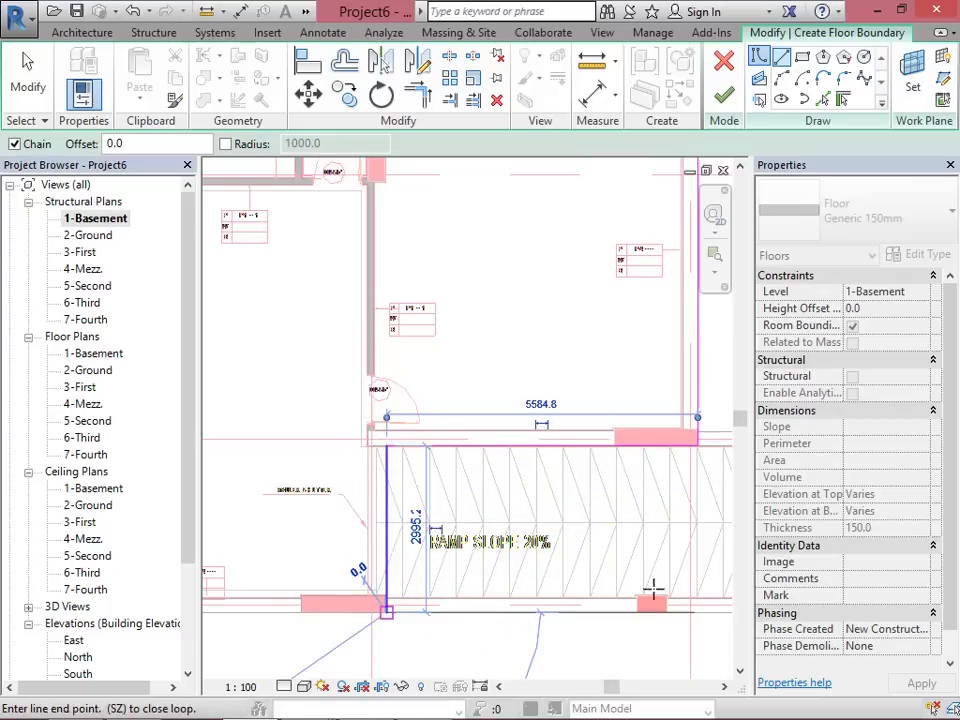
# Step: Continue the boundary chain along the lower outer wall to the basement's far corner and up the slanted side wall to its upper end
pyautogui.scroll(-5, 665, 590)
pyautogui.scroll(10, 268, 600)
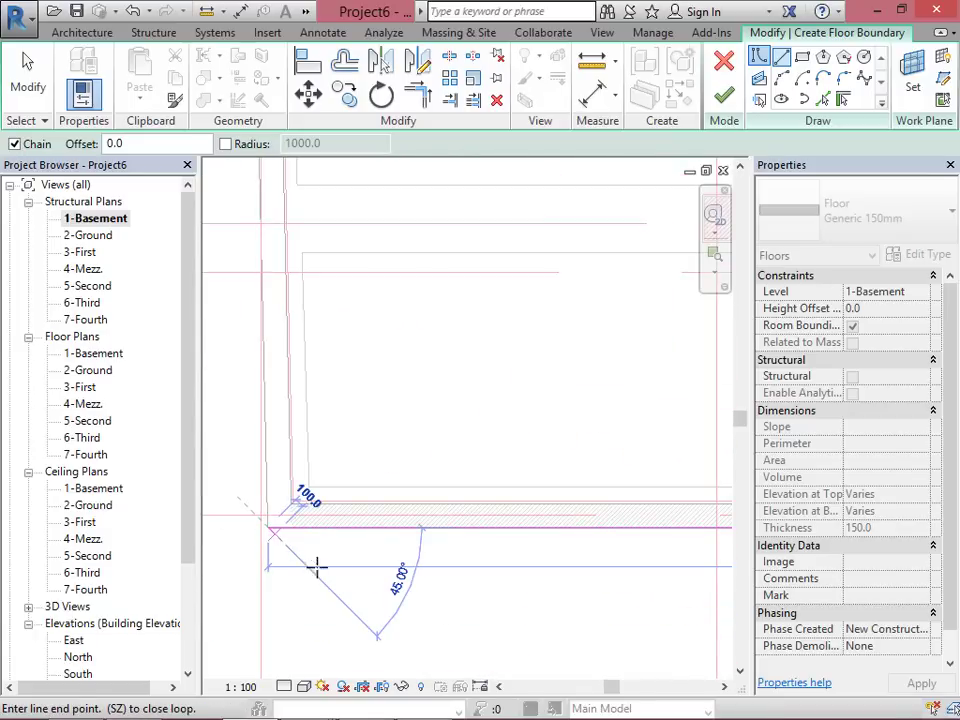
pyautogui.scroll(-5, 386, 675)
pyautogui.scroll(8, 349, 308)
pyautogui.click(320, 350)
# Step: Extend the boundary chain along the recessed wall to the shaft and up the shaft's outer face to its upper corner
pyautogui.scroll(-4, 242, 405)
pyautogui.scroll(6, 467, 343)
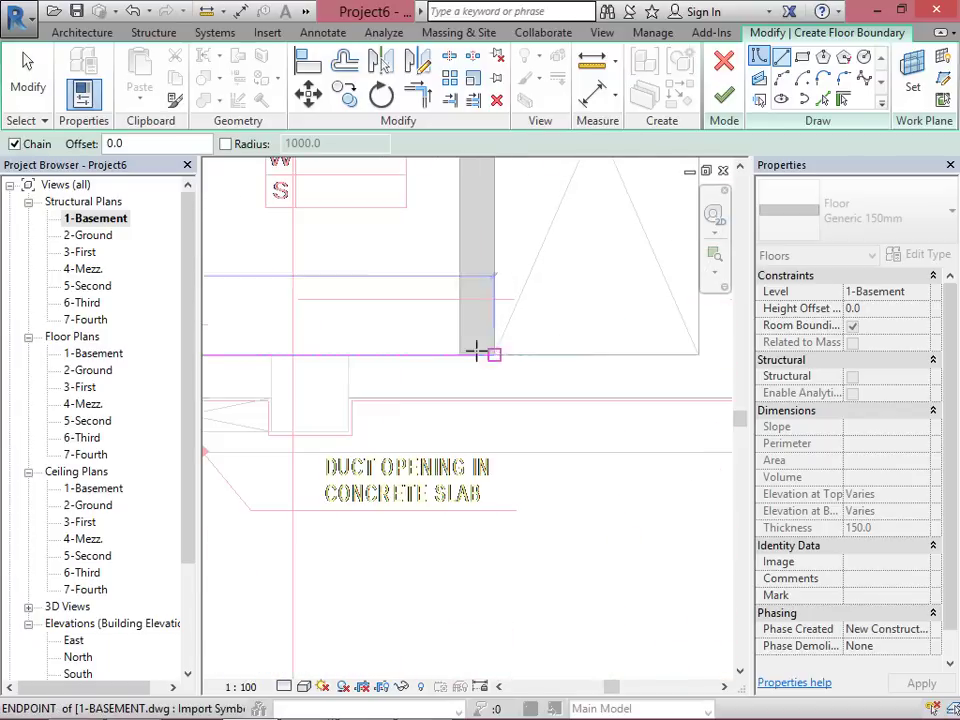
pyautogui.click(458, 353)
pyautogui.scroll(-4, 425, 580)
pyautogui.scroll(2, 437, 390)
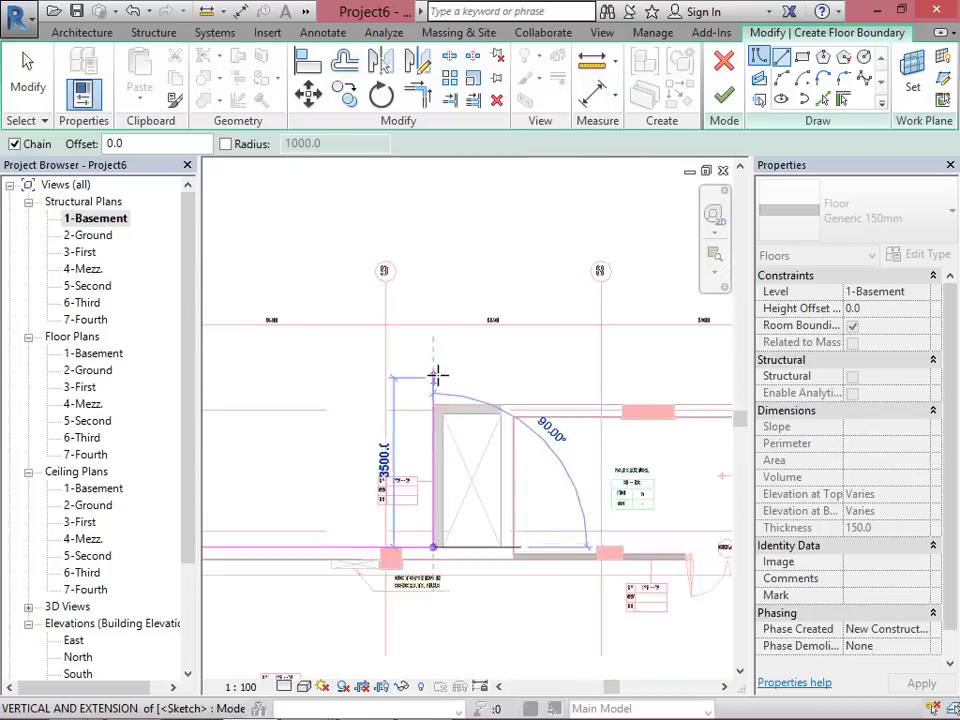
pyautogui.click(428, 433)
# Step: Close the boundary loop along the upper outer wall back to the starting point at the upper ramp
pyautogui.scroll(-5, 242, 392)
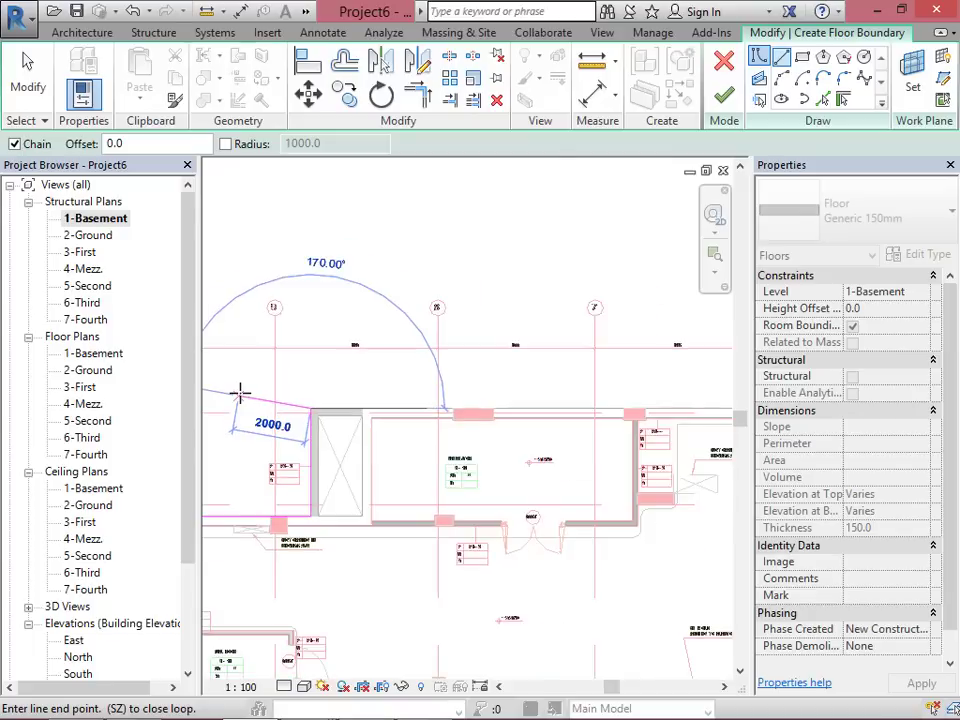
pyautogui.scroll(6, 495, 390)
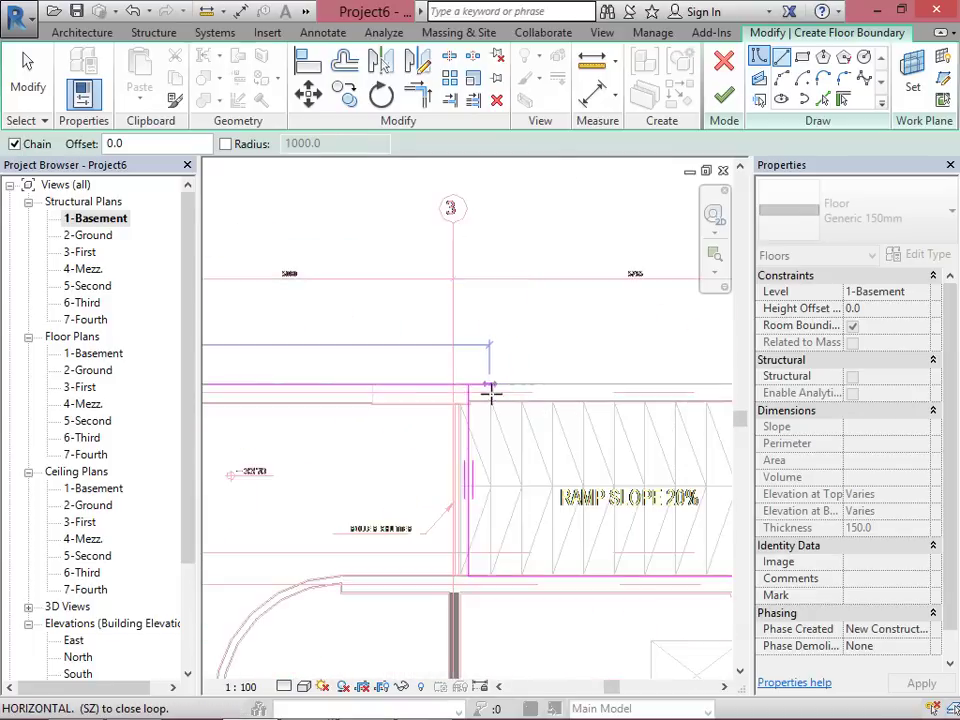
pyautogui.scroll(-6, 432, 369)
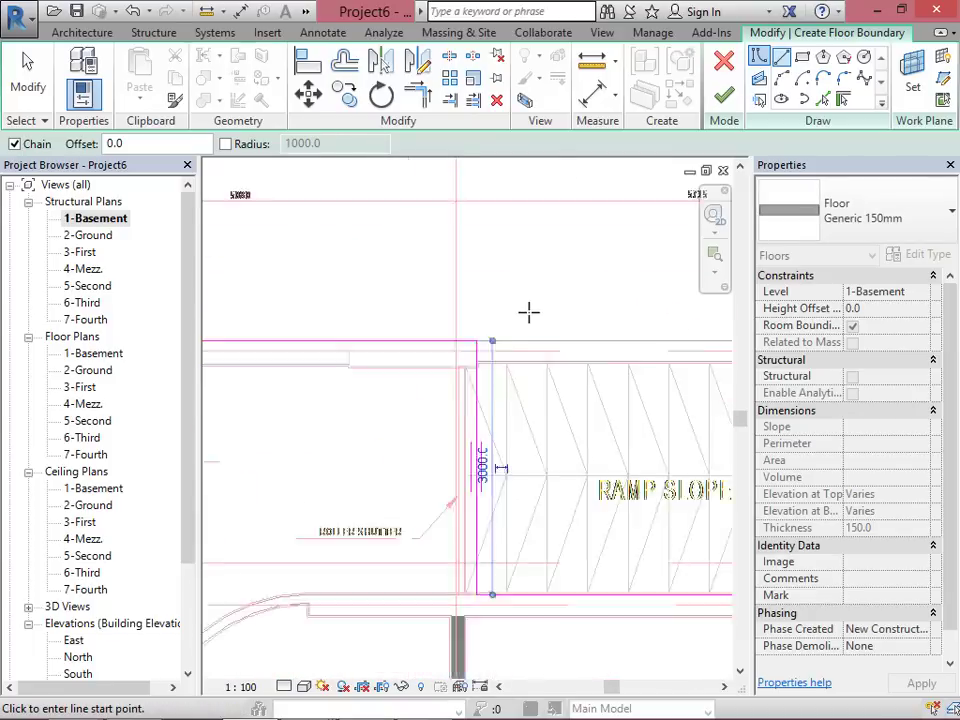
pyautogui.scroll(-5, 548, 290)
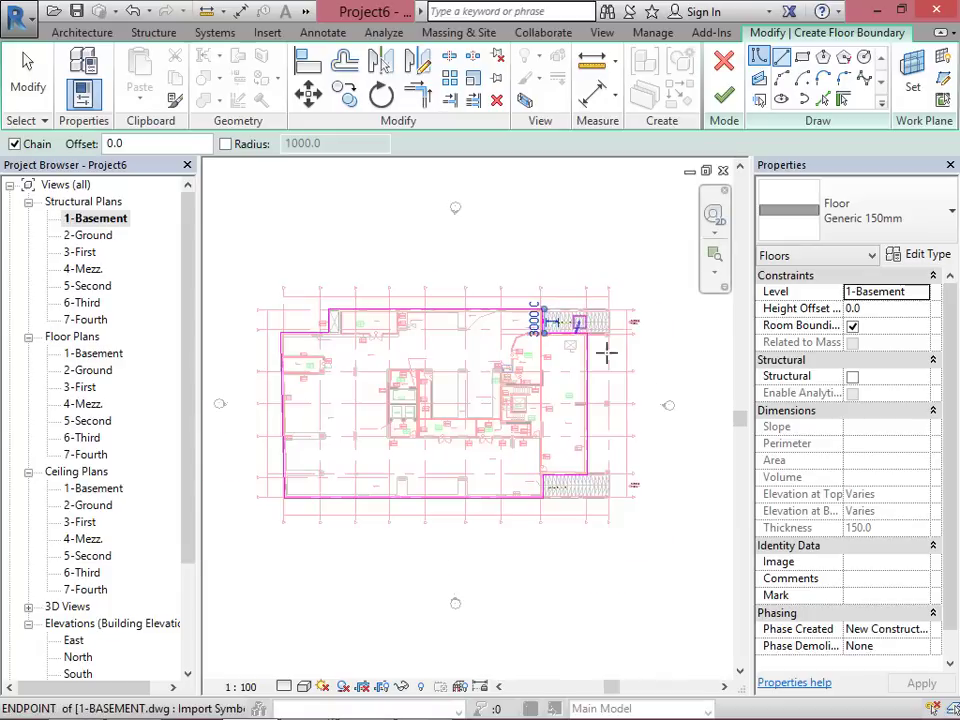
# Step: Finish the floor boundary sketch as a Generic 150mm floor on 1-Basement, and select the new slab by its edge
pyautogui.press('Escape')
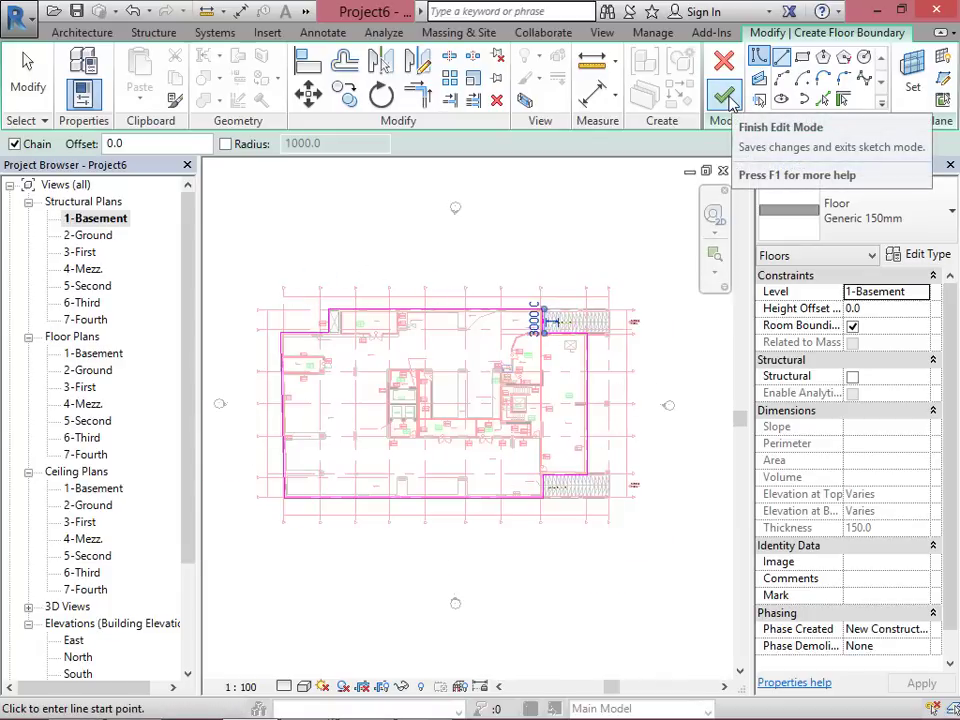
pyautogui.click(725, 99)
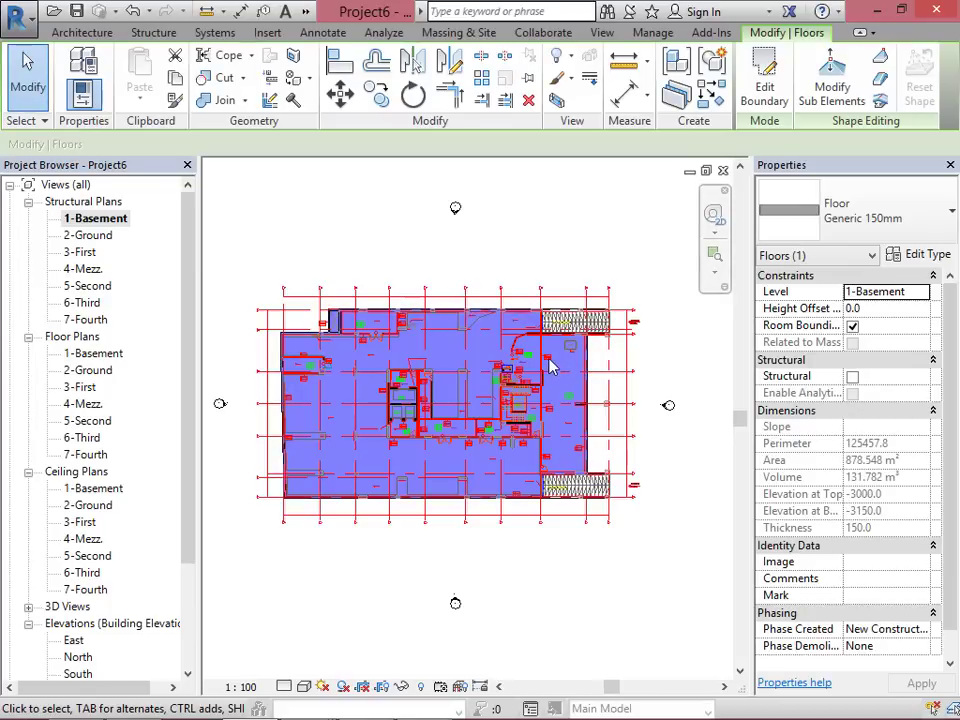
pyautogui.press('Escape')
pyautogui.click(586, 350)
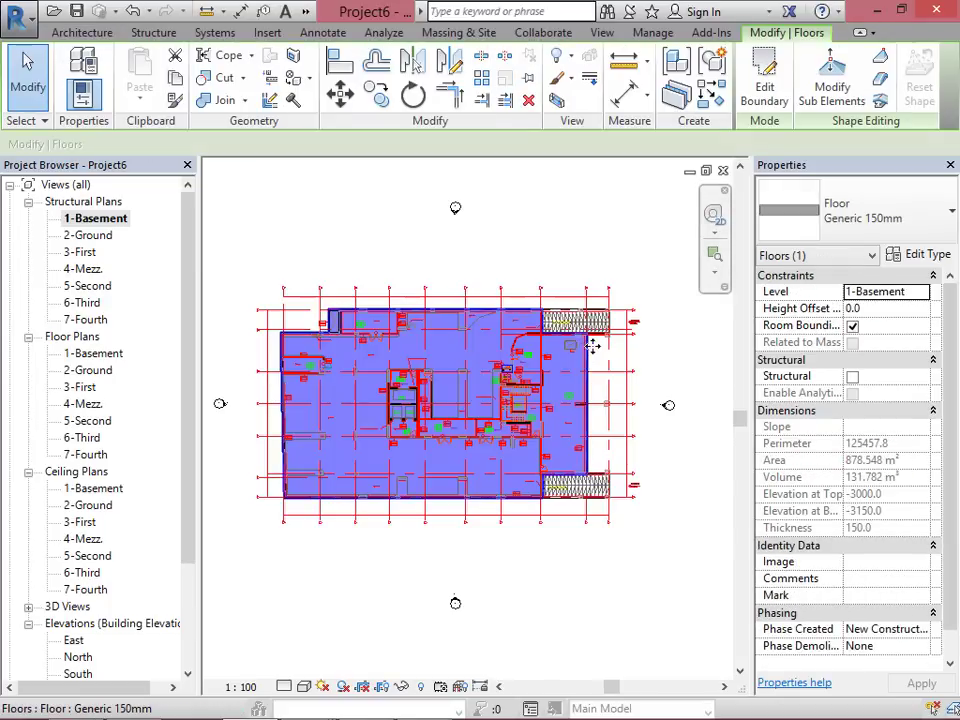
# Step: Deselect the slab and view the model in the default 3D view from the front, close to the slab's end
pyautogui.click(467, 330)
pyautogui.click(444, 310)
pyautogui.click(444, 306)
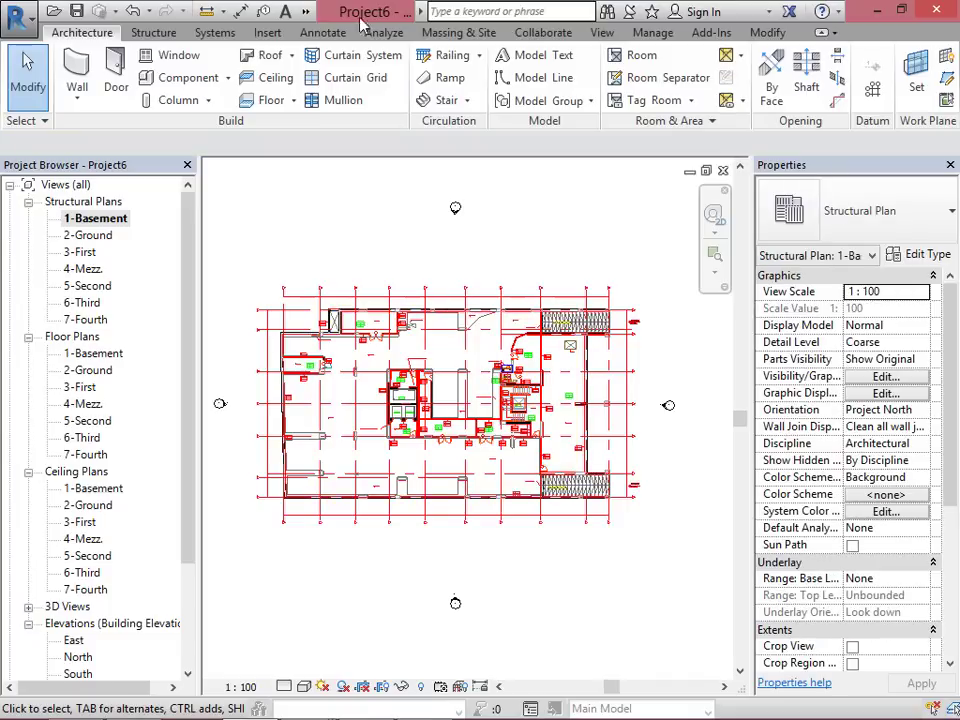
pyautogui.click(307, 13)
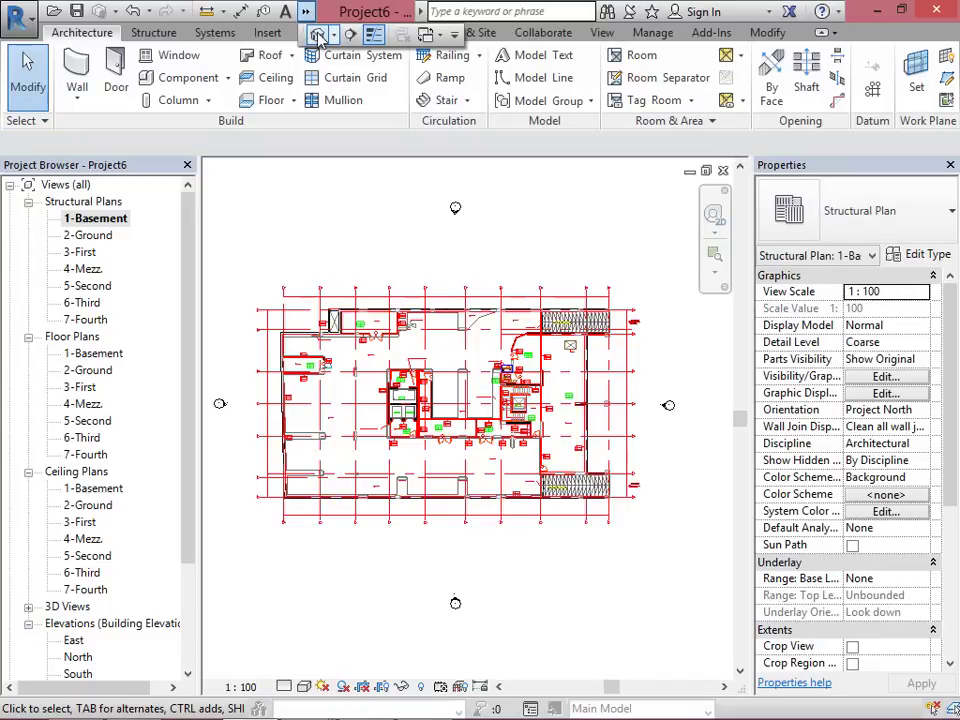
pyautogui.click(317, 36)
pyautogui.scroll(5, 603, 387)
pyautogui.scroll(-5, 377, 443)
pyautogui.click(667, 255)
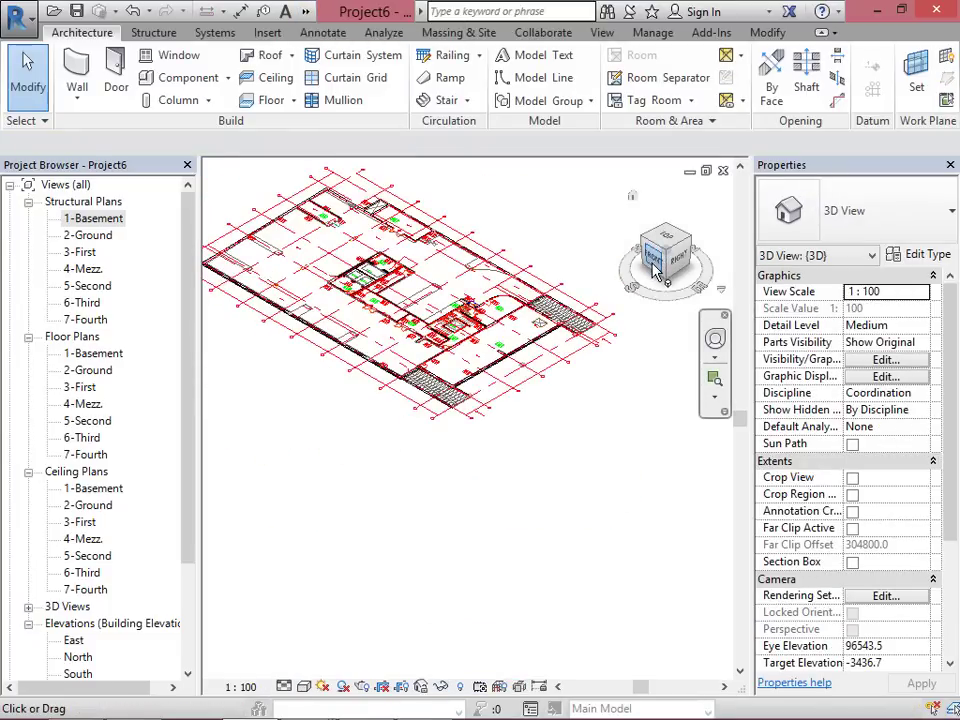
pyautogui.click(654, 264)
pyautogui.scroll(4, 449, 450)
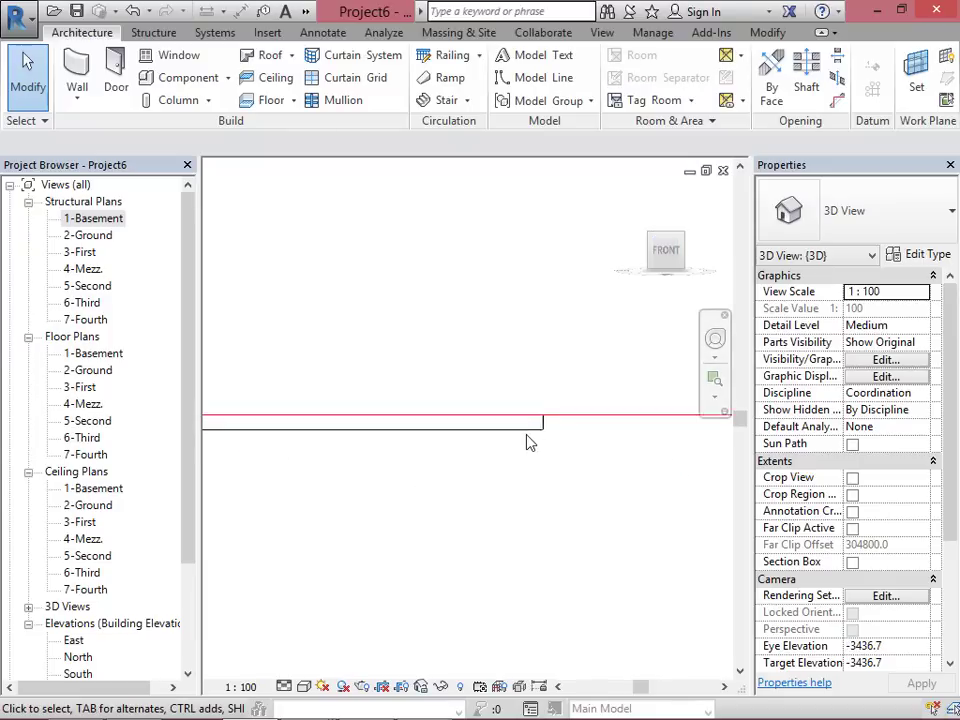
# Step: Select the slab by its edge to examine its thickness against the linked plan's level, and close the 3D view
pyautogui.click(538, 430)
pyautogui.scroll(-2, 572, 426)
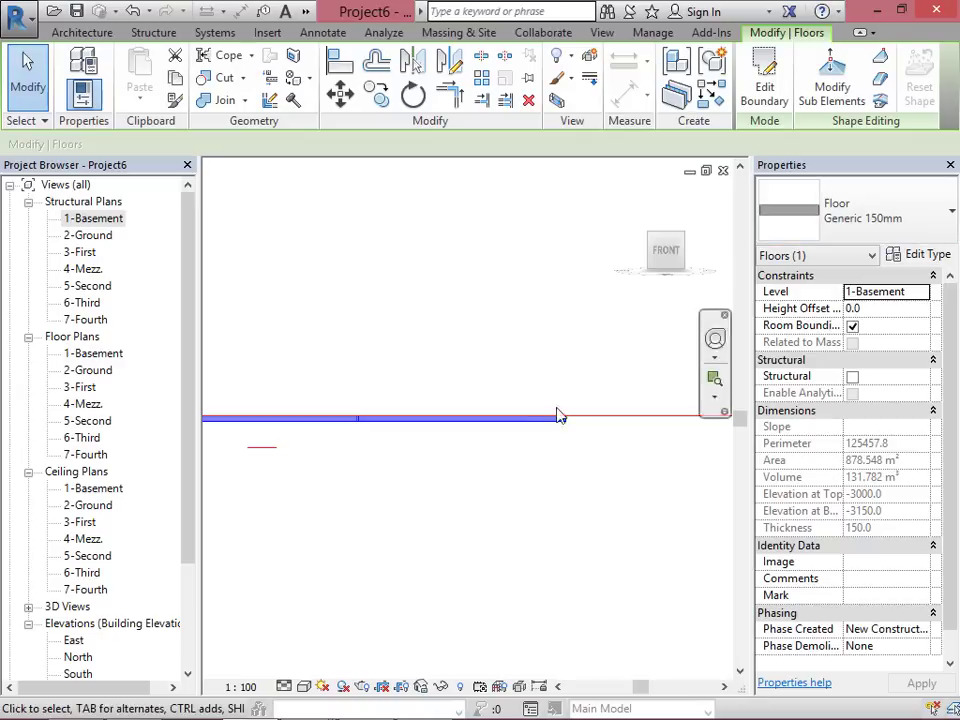
pyautogui.scroll(3, 600, 420)
pyautogui.click(484, 465)
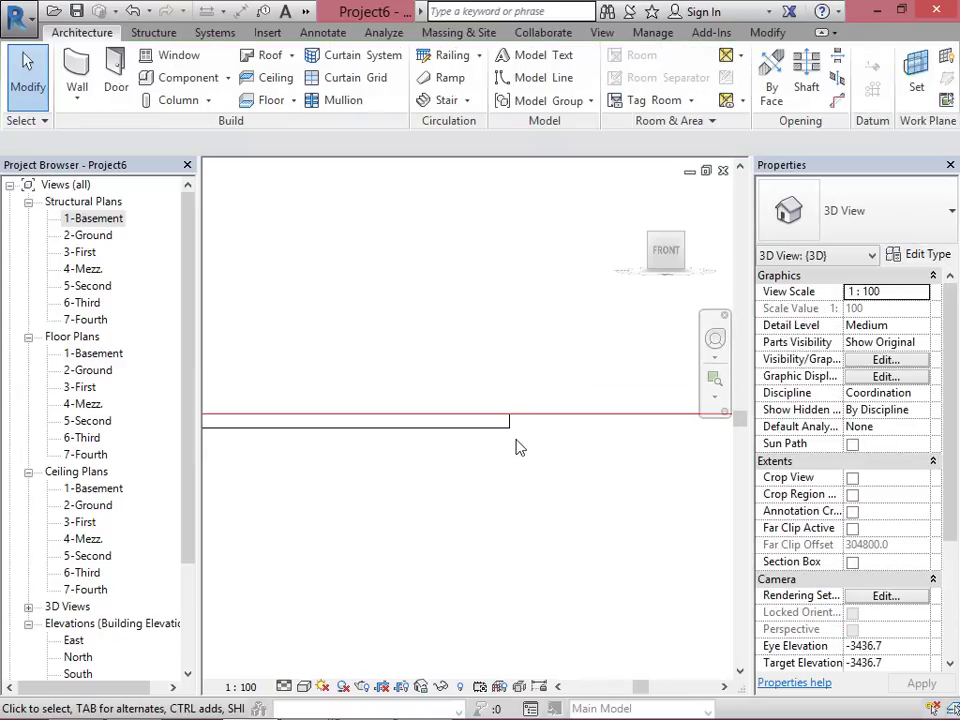
pyautogui.scroll(-5, 551, 420)
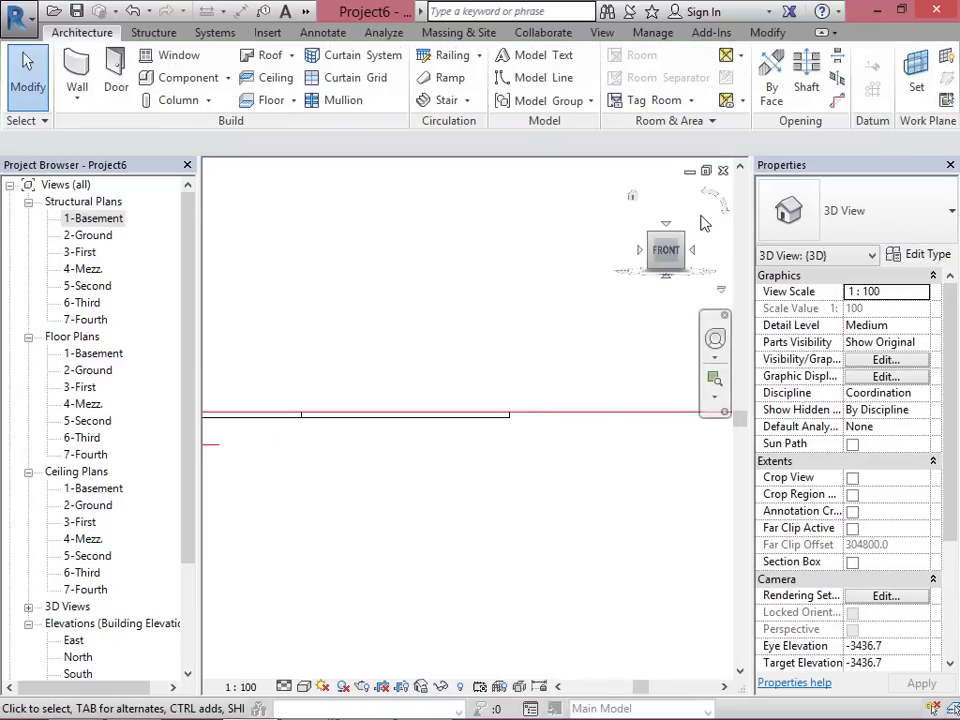
pyautogui.click(723, 170)
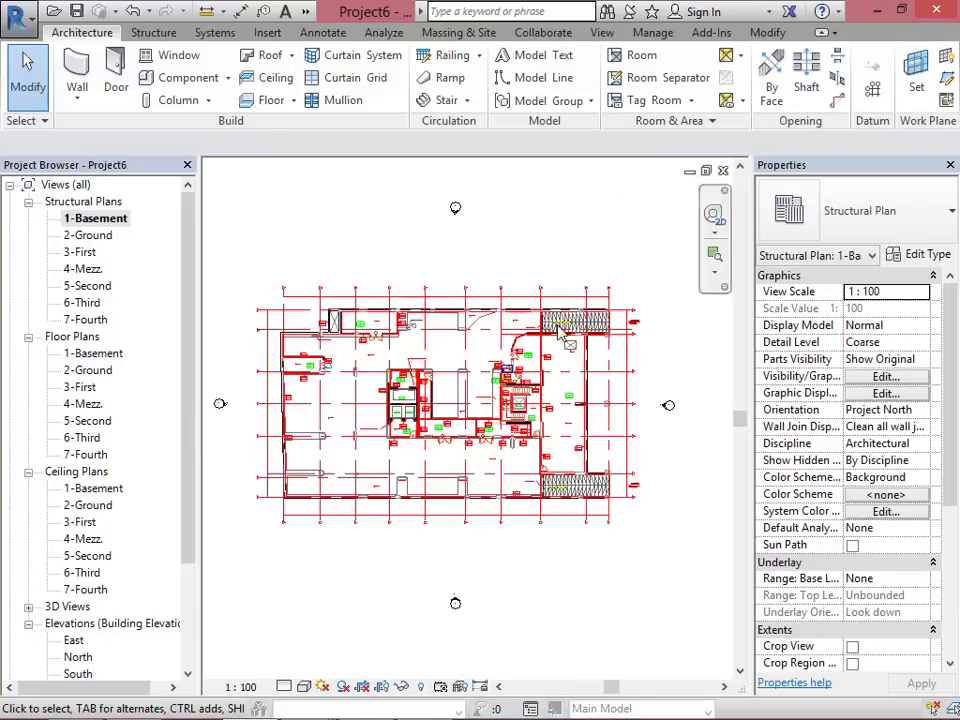
# Step: Start placing a structural column near the upper ramp's grid 1 end, check the available types and open family loading
pyautogui.scroll(4, 632, 318)
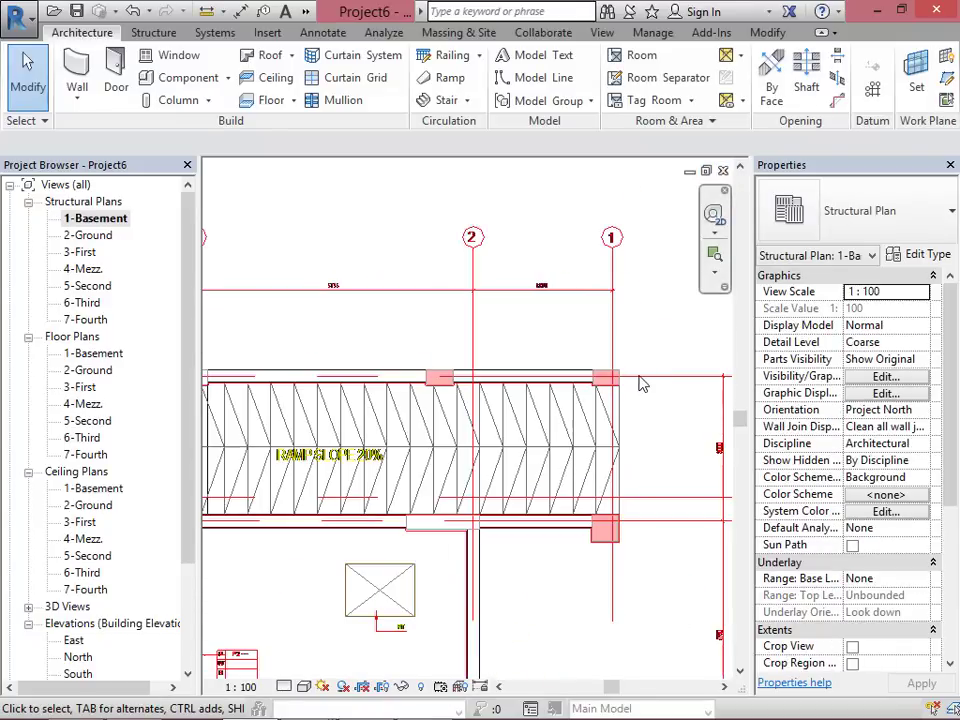
pyautogui.scroll(3, 640, 381)
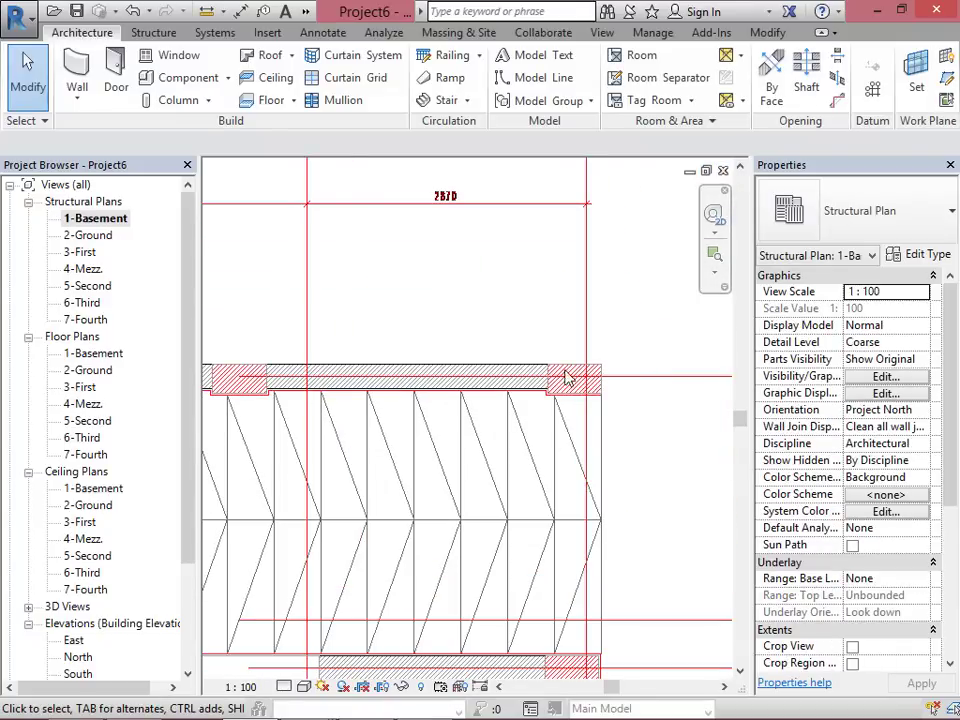
pyautogui.scroll(-3, 573, 383)
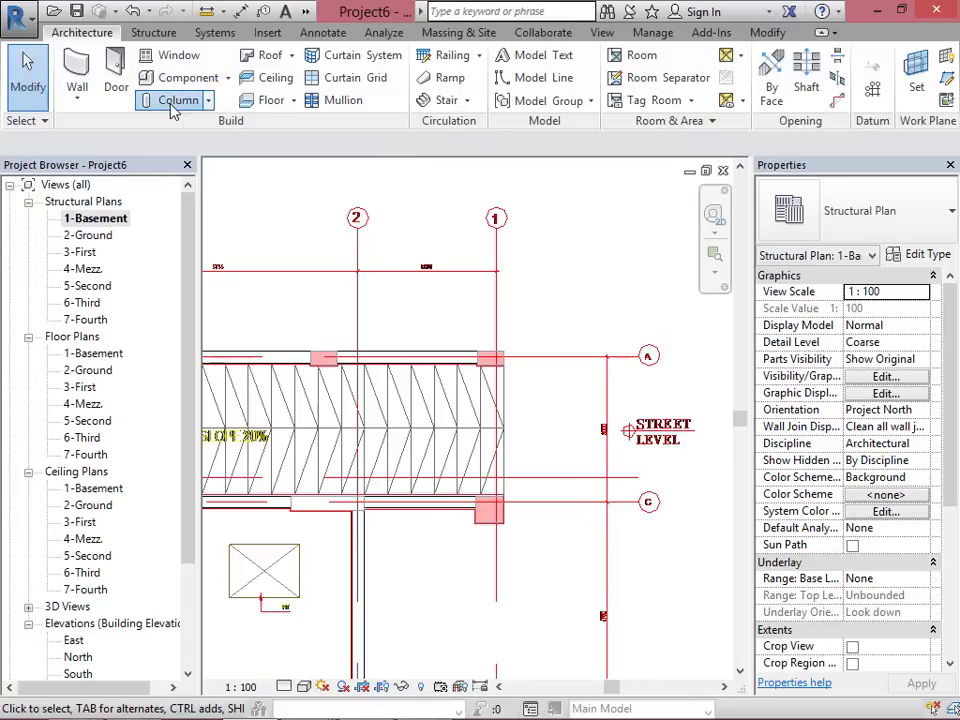
pyautogui.press('c')
pyautogui.press('l')
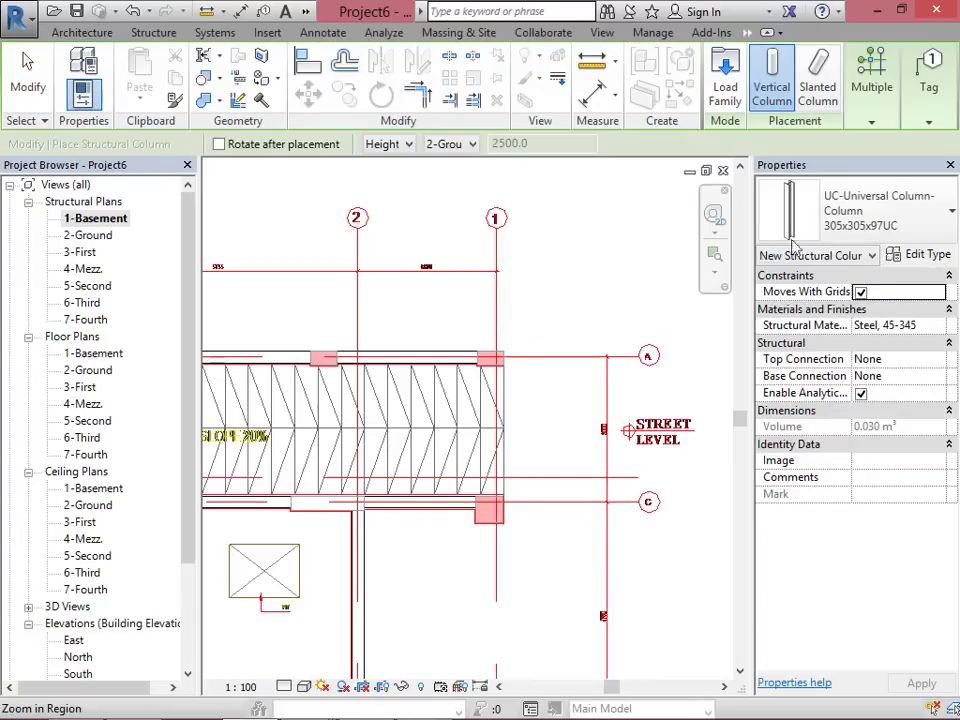
pyautogui.click(906, 232)
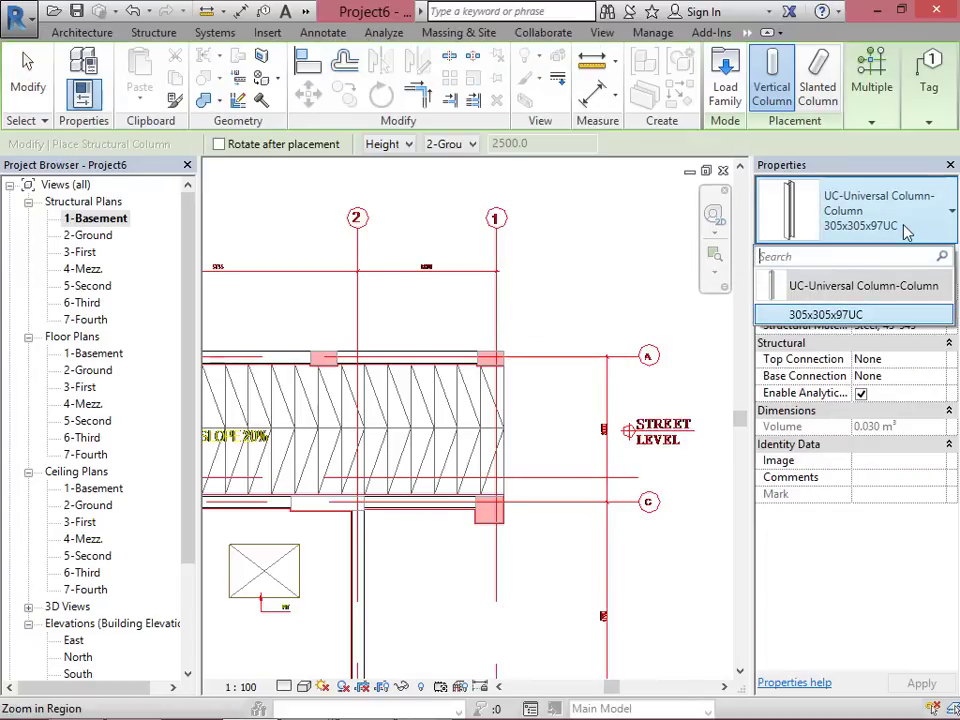
pyautogui.click(722, 90)
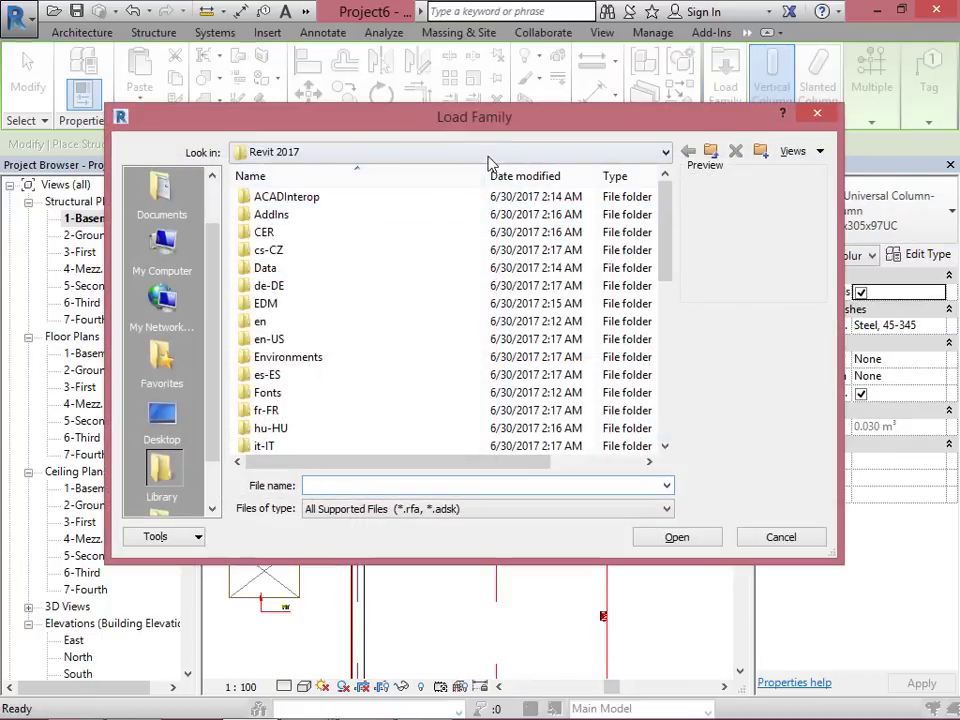
# Step: Browse drive C: through ProgramData, Autodesk and RVT 2017 to the Egypt family library in Libraries
pyautogui.click(490, 160)
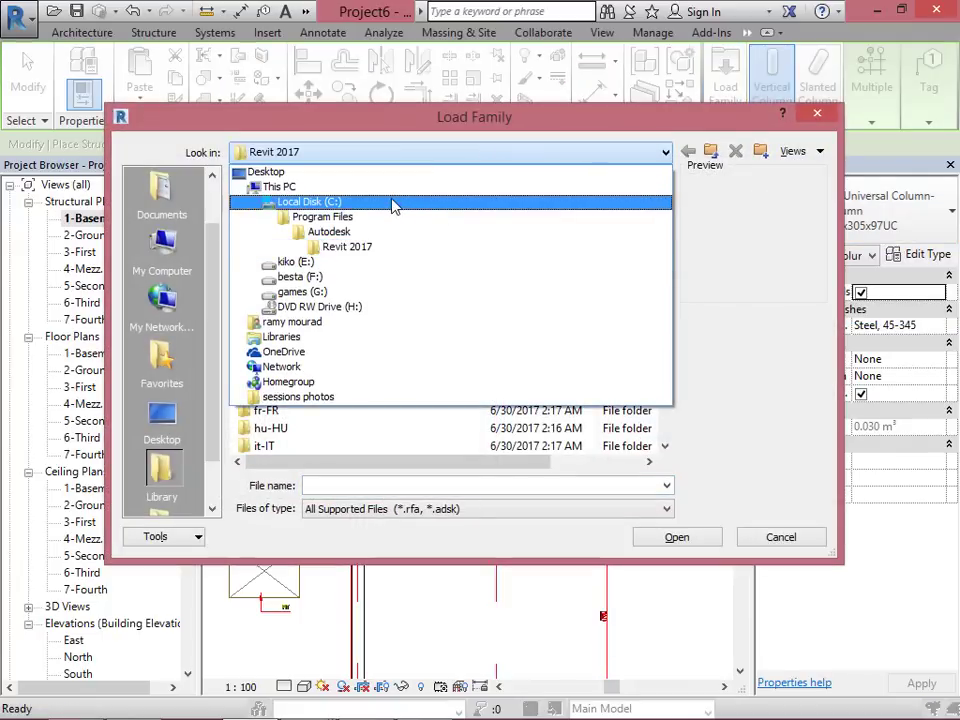
pyautogui.click(370, 203)
pyautogui.doubleClick(306, 287)
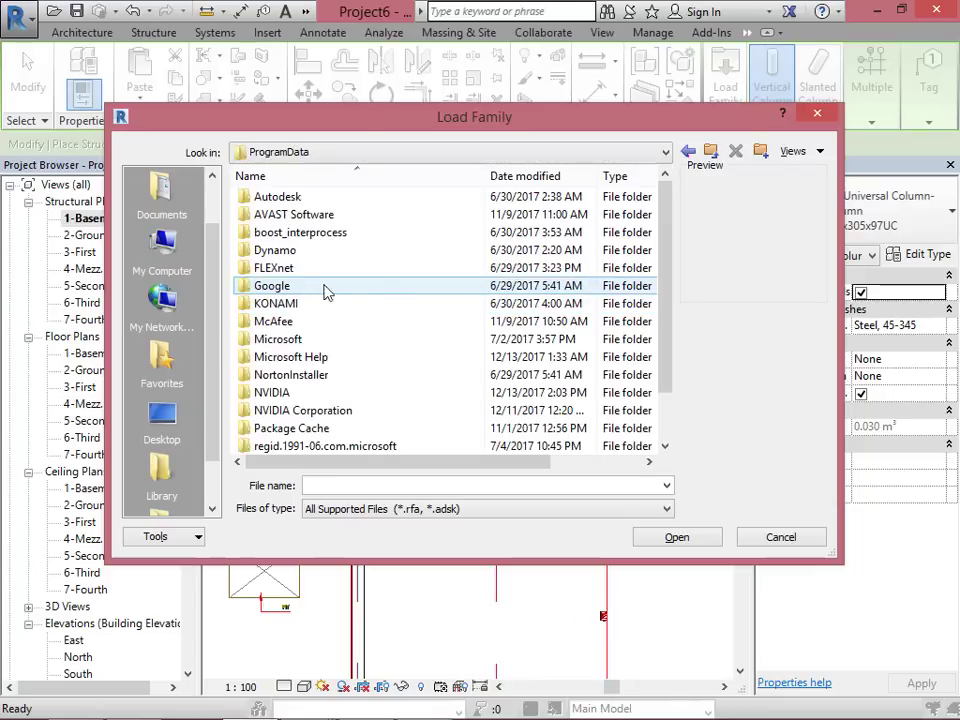
pyautogui.doubleClick(362, 199)
pyautogui.moveTo(658, 264); pyautogui.dragTo(685, 400)
pyautogui.doubleClick(318, 340)
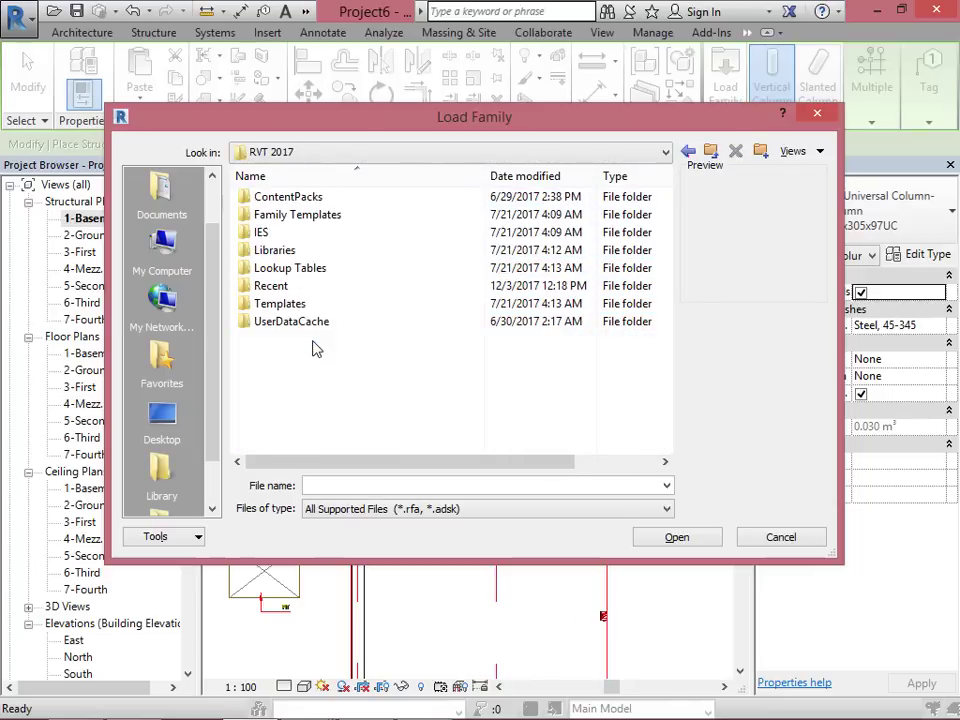
pyautogui.doubleClick(298, 257)
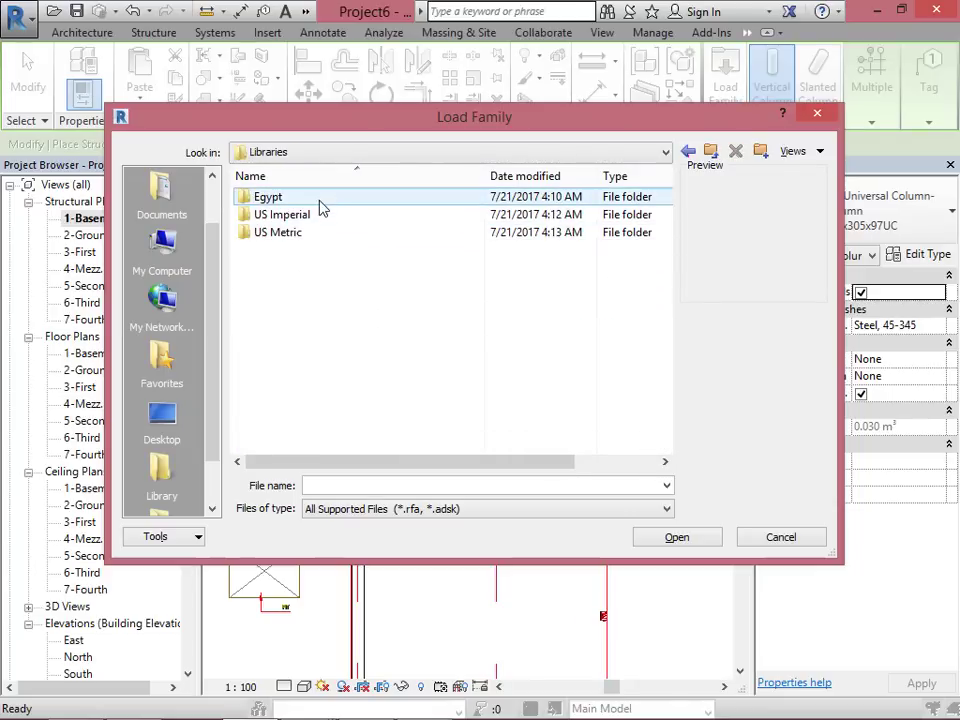
pyautogui.doubleClick(262, 197)
# Step: Load the M_Concrete-Rectangular-Column family from the Concrete folder of Structural Columns
pyautogui.moveTo(664, 231); pyautogui.dragTo(679, 364)
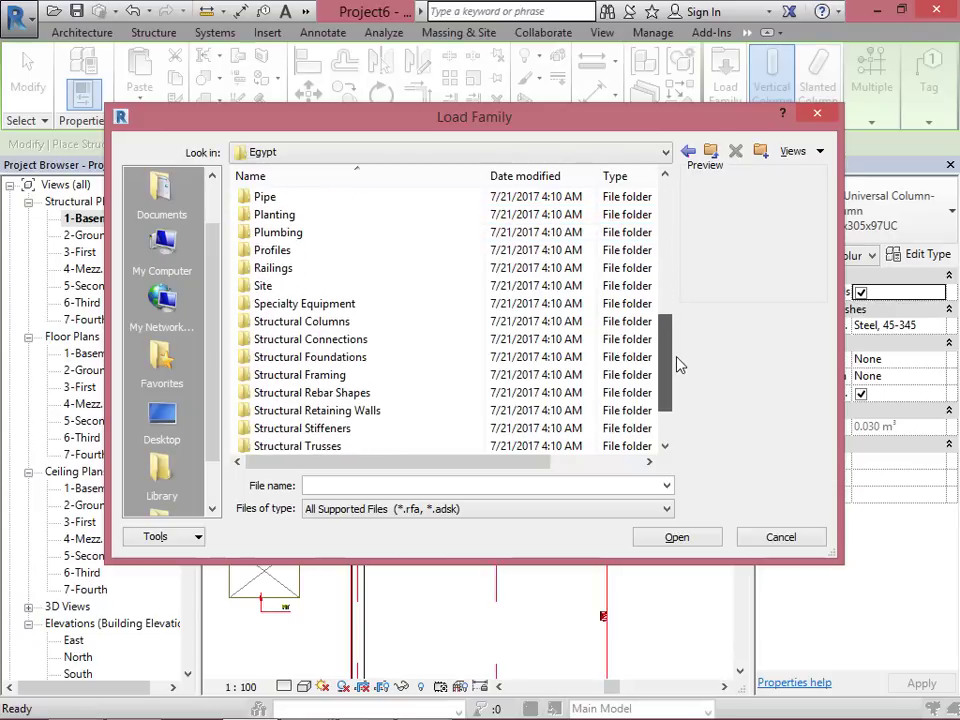
pyautogui.doubleClick(288, 324)
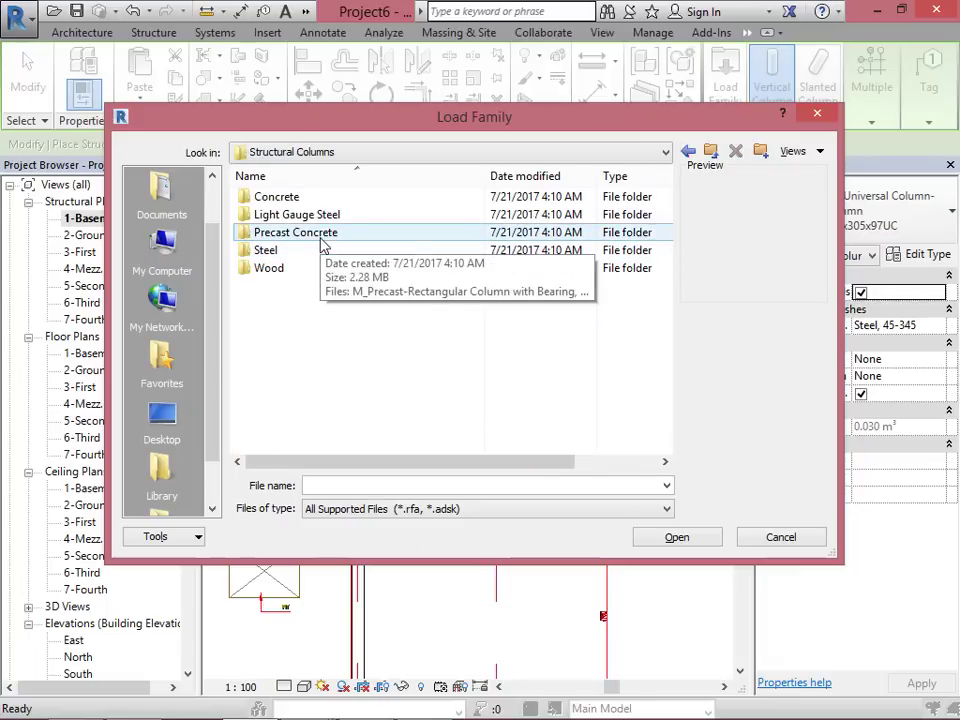
pyautogui.doubleClick(316, 198)
pyautogui.click(338, 216)
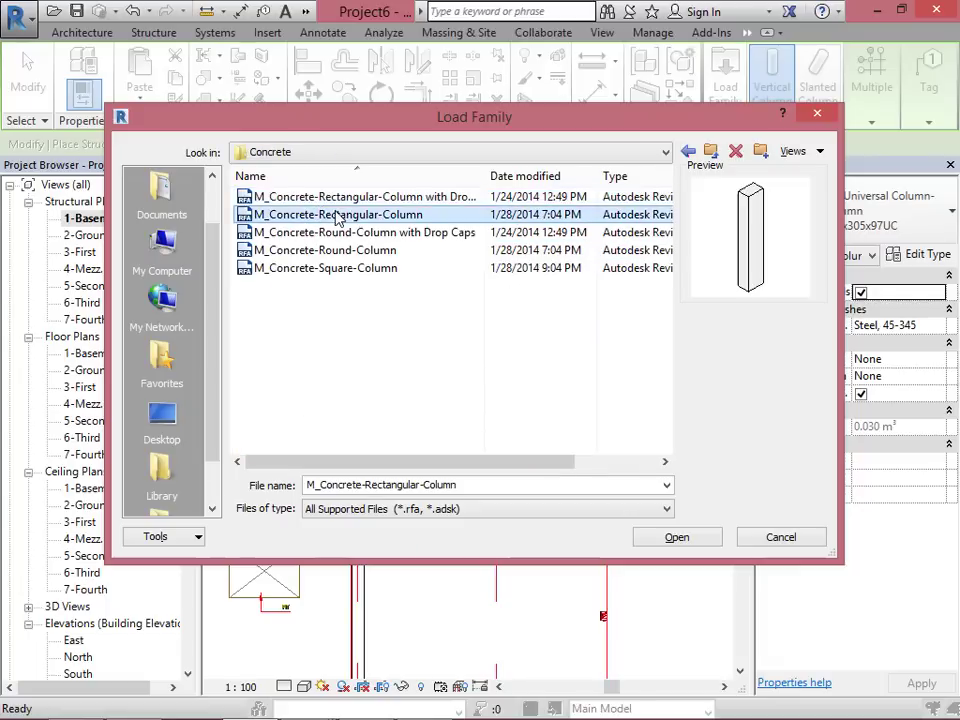
pyautogui.click(677, 539)
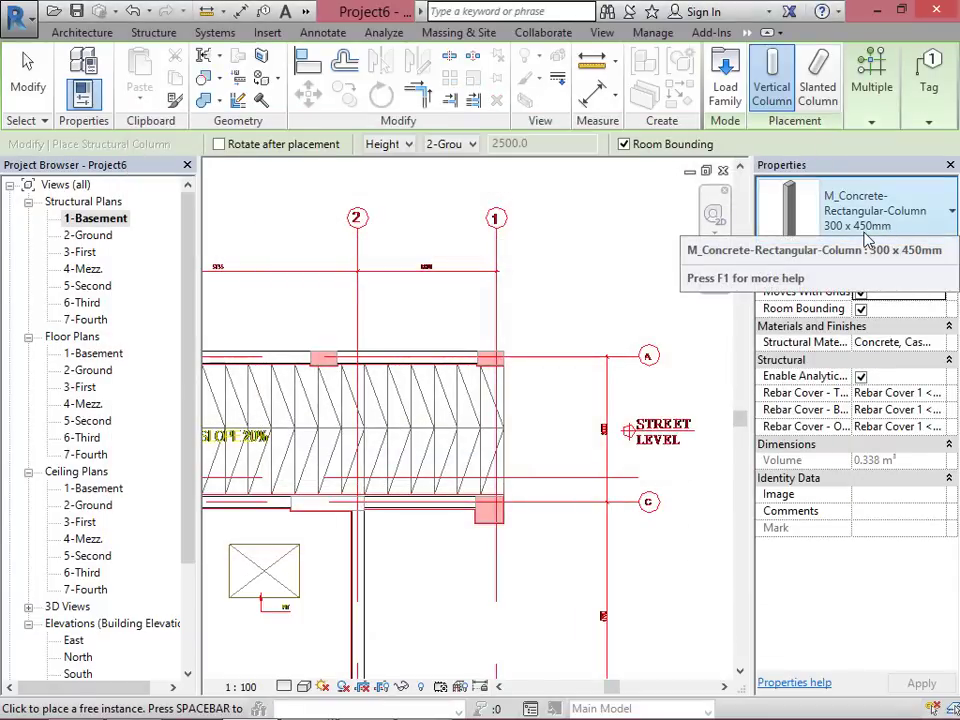
pyautogui.click(490, 357)
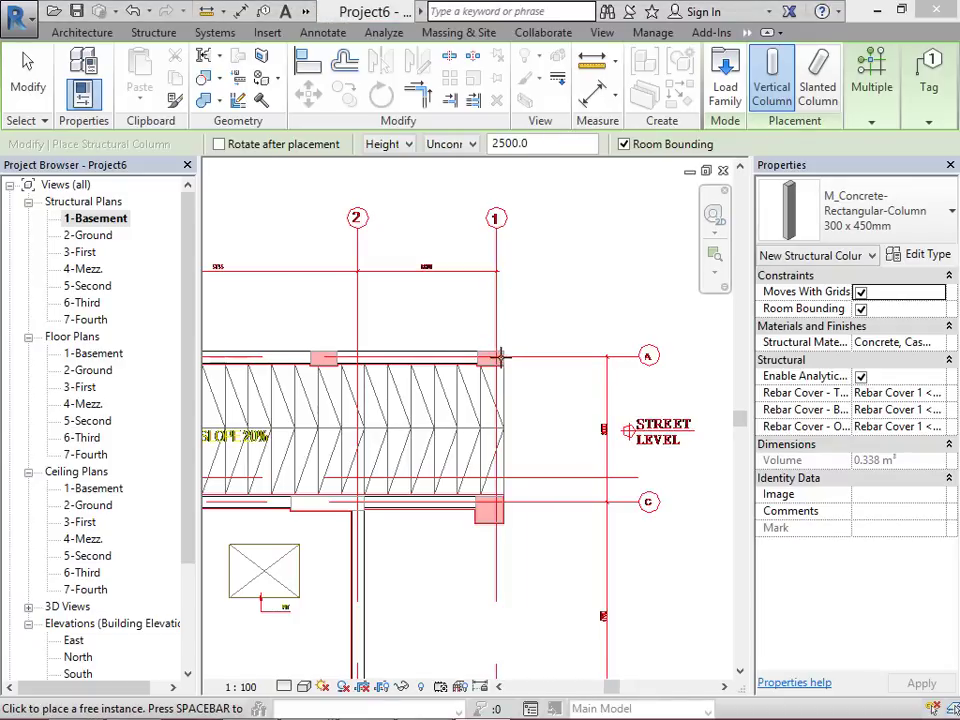
pyautogui.press('Escape')
pyautogui.press('Escape')
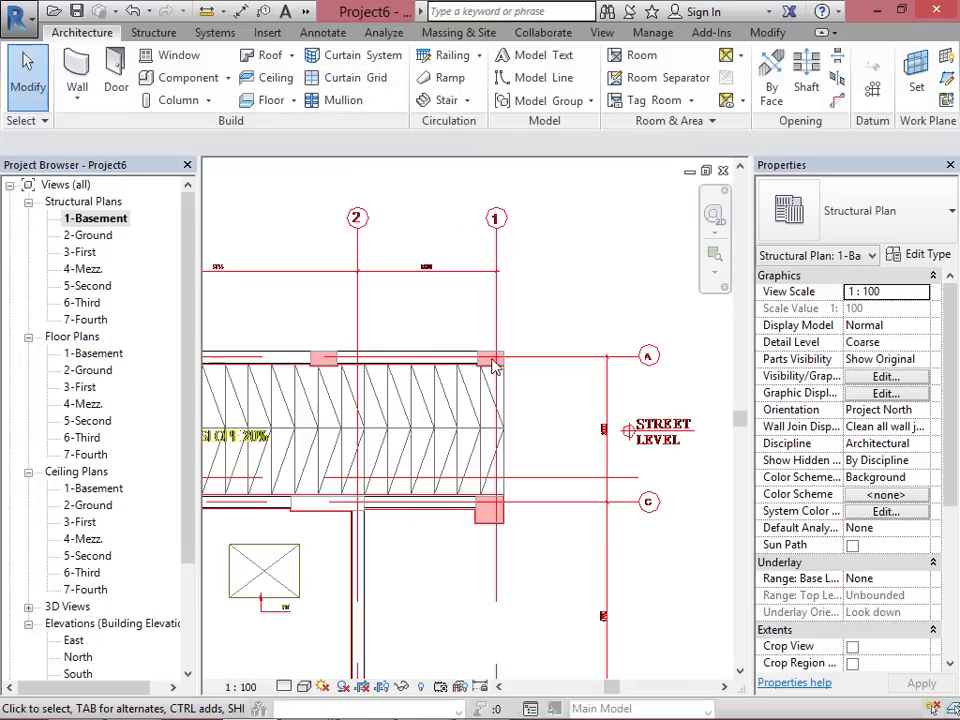
# Step: Cancel the save reminder and measure the sides of the hatched column at grids 1 and A using Aligned Dimension
pyautogui.scroll(5, 505, 367)
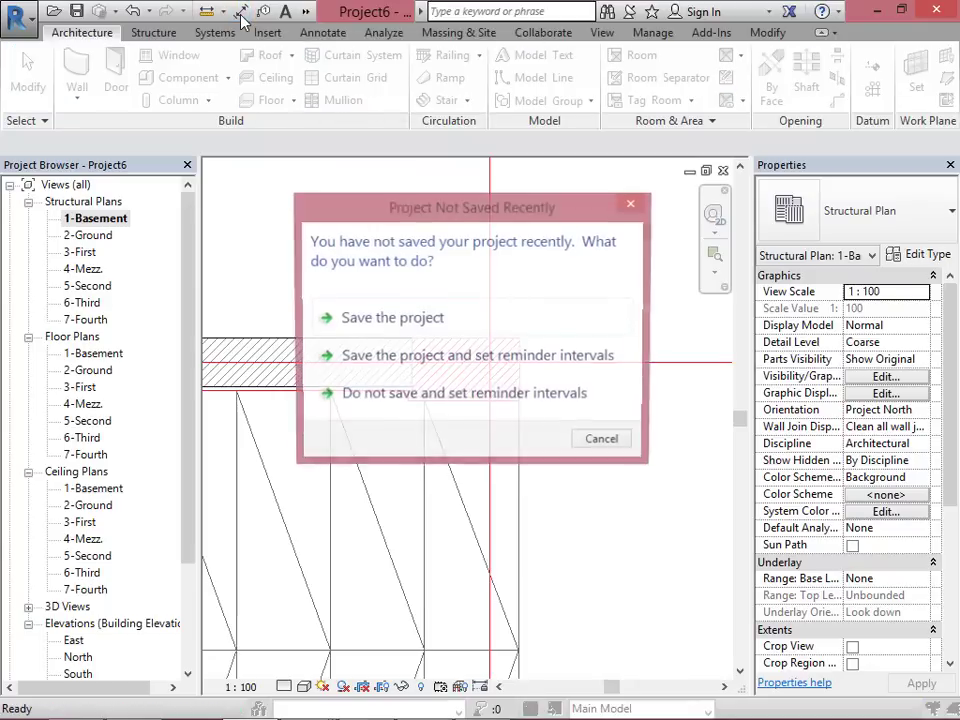
pyautogui.click(603, 443)
pyautogui.click(510, 364)
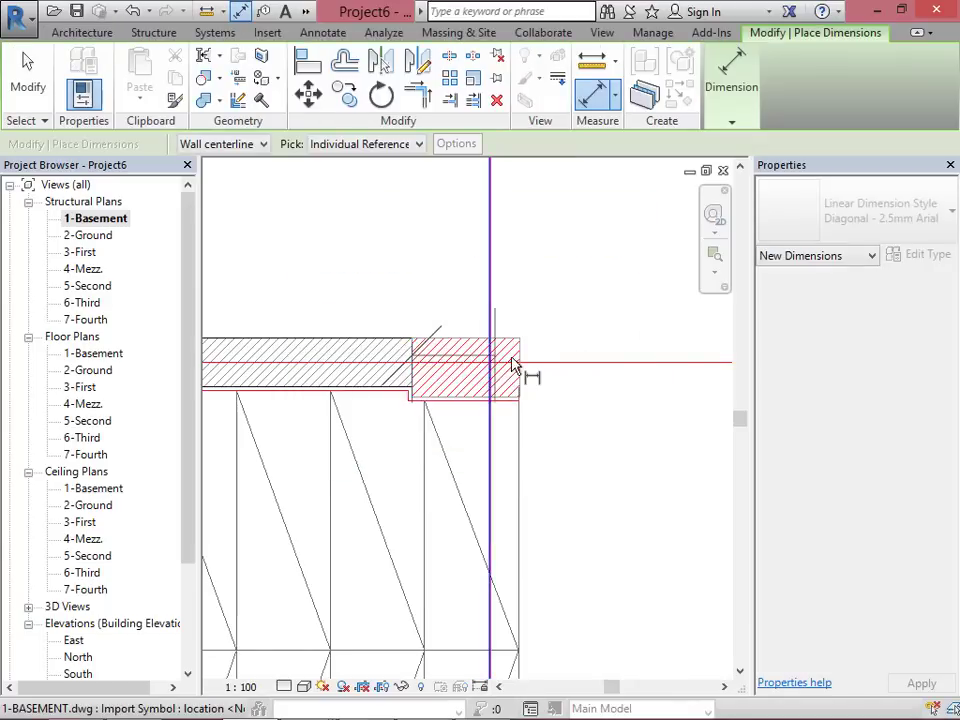
pyautogui.click(520, 368)
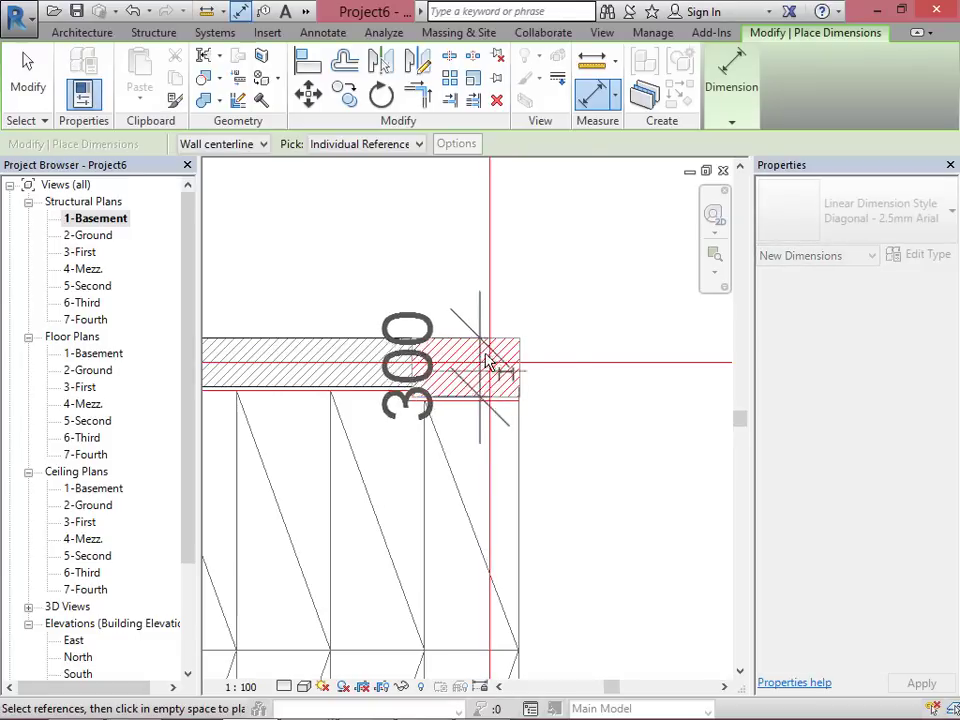
pyautogui.scroll(-5, 591, 358)
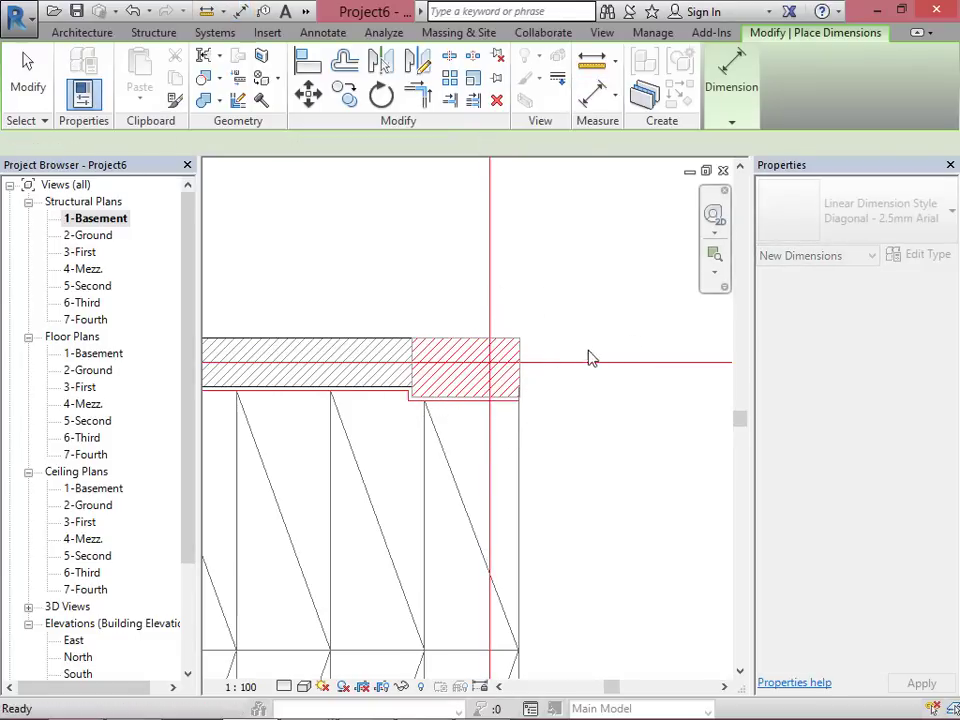
# Step: Place an aligned dimension between grid lines 2 and 1, just above the linked plan's own dimension, and compare the two
pyautogui.scroll(4, 516, 298)
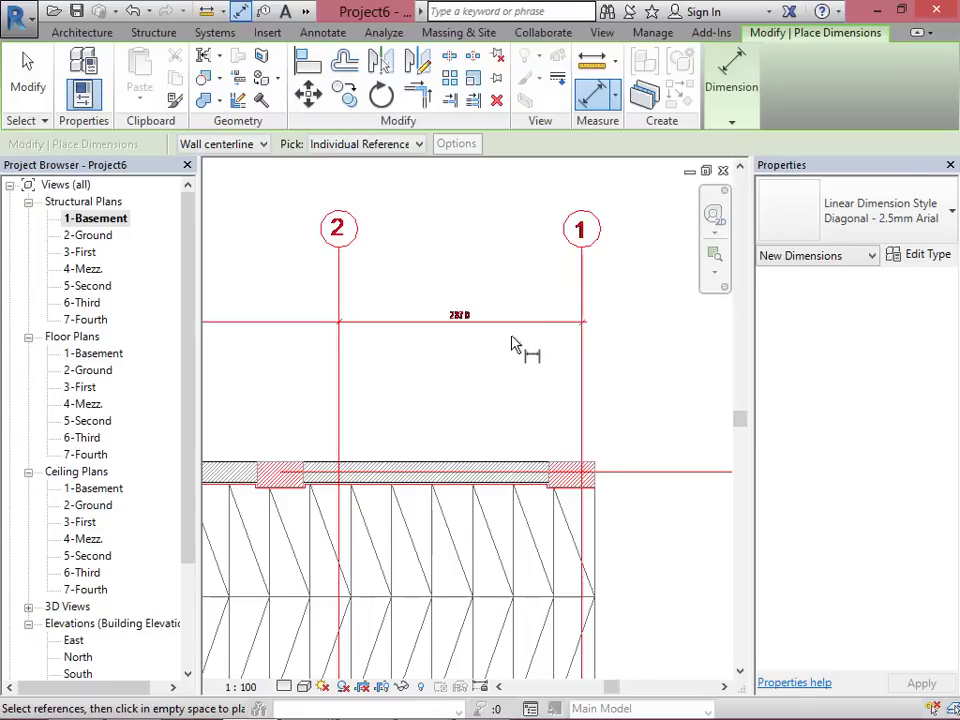
pyautogui.scroll(2, 465, 316)
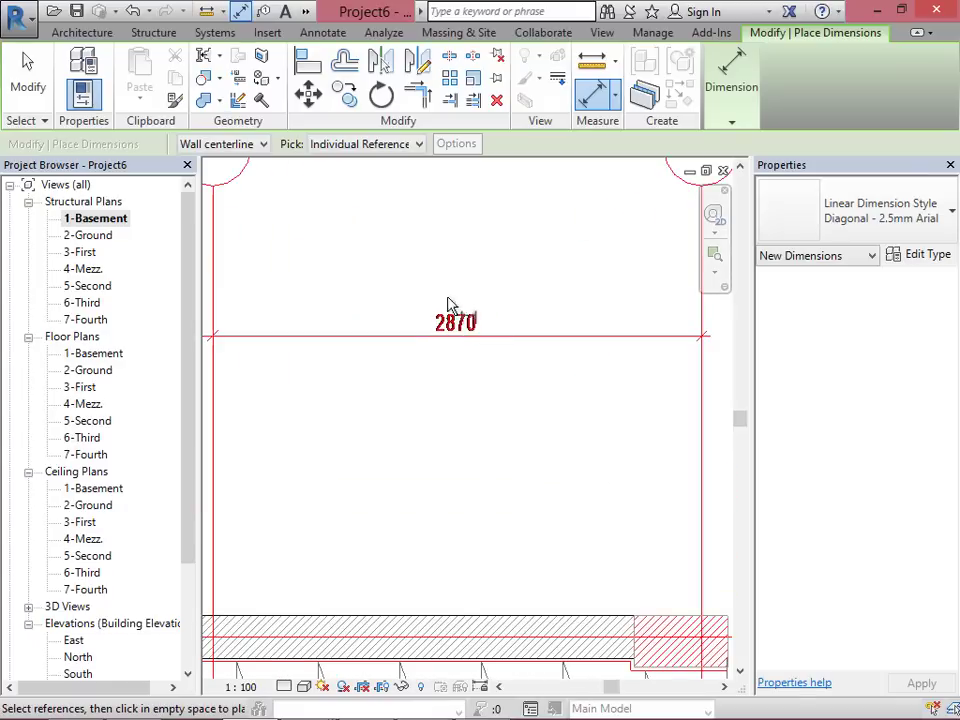
pyautogui.scroll(-2, 481, 342)
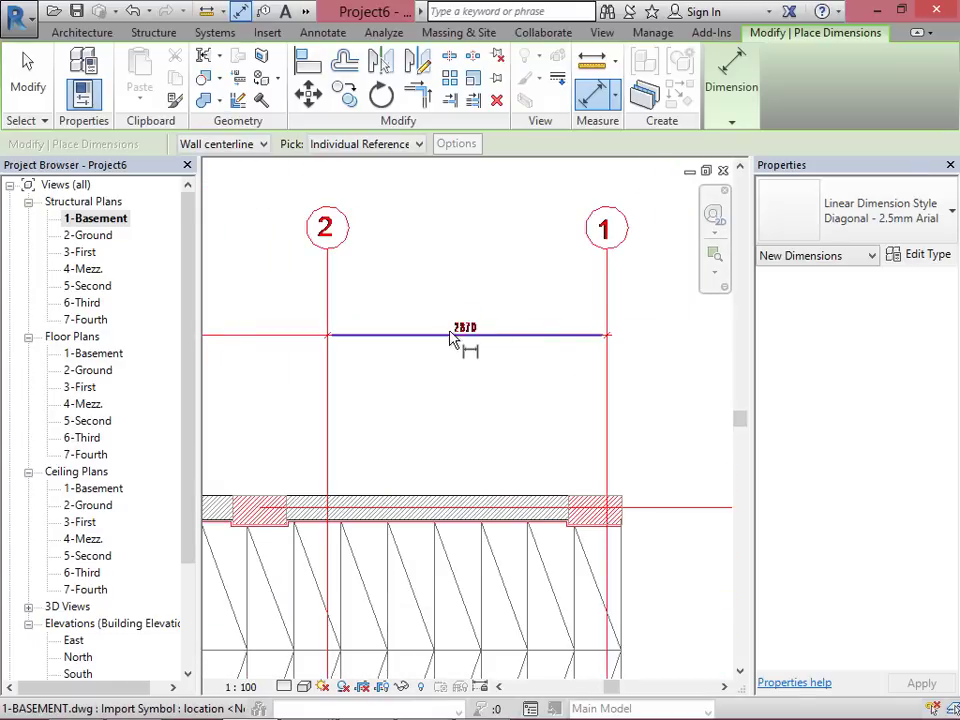
pyautogui.click(331, 299)
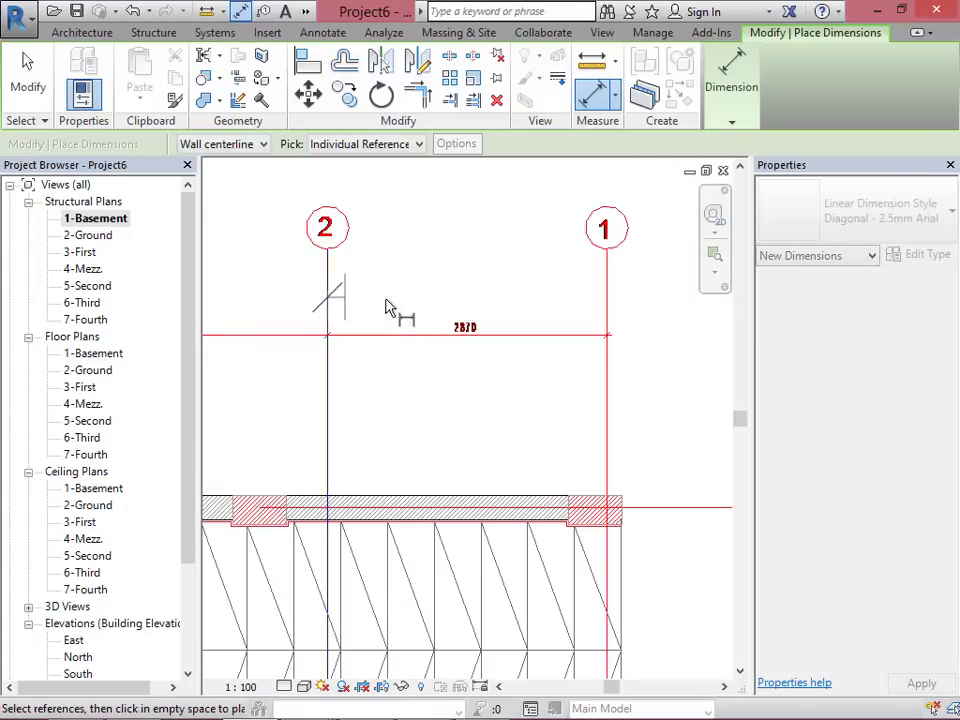
pyautogui.click(607, 307)
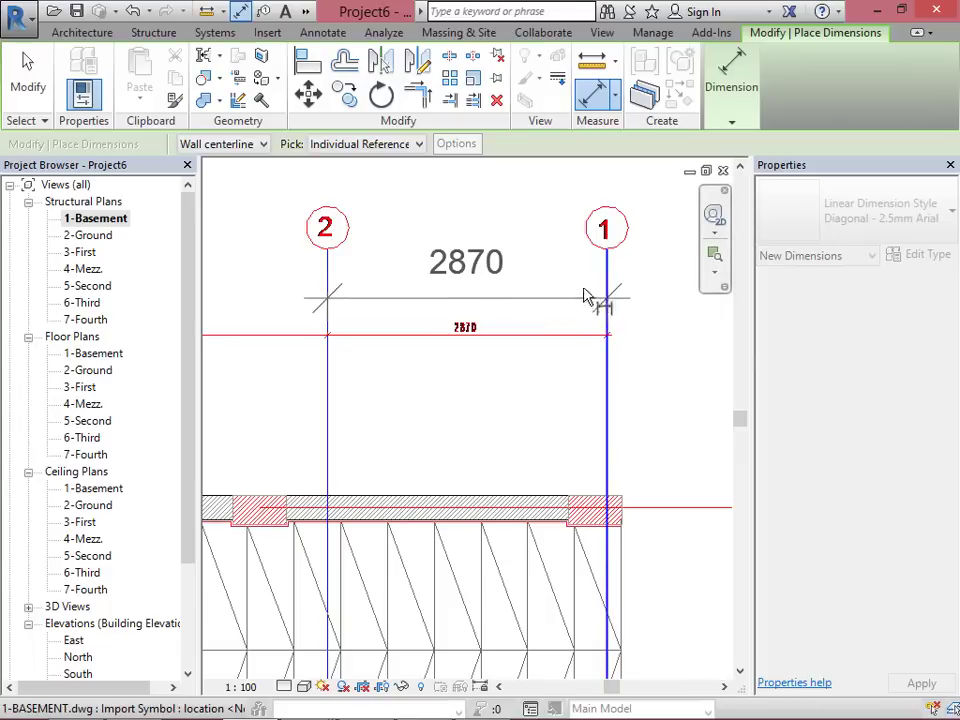
pyautogui.click(515, 278)
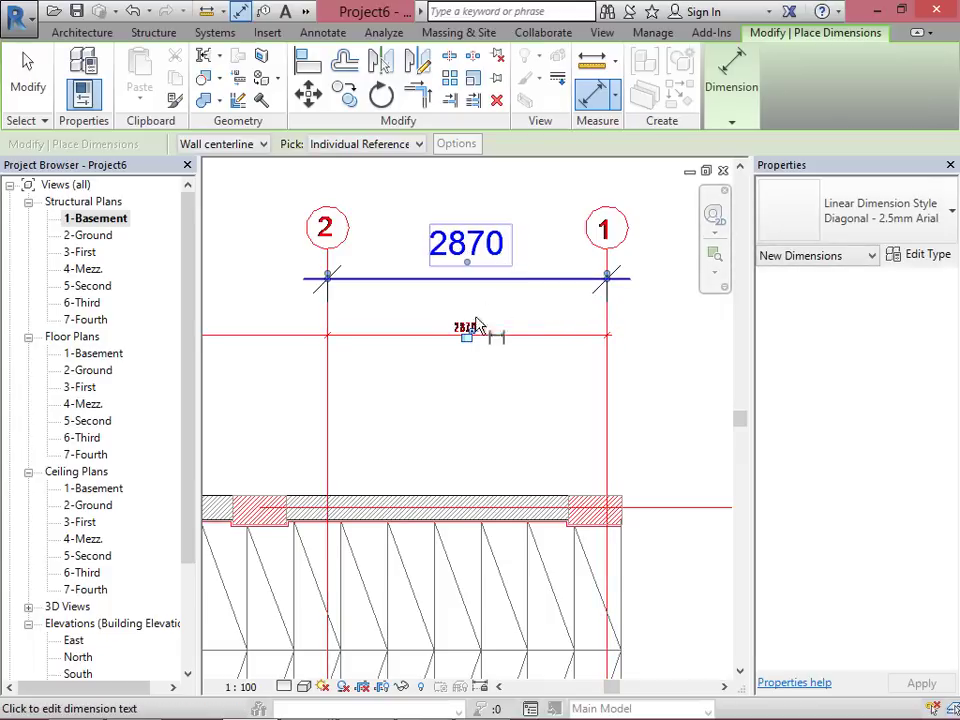
pyautogui.scroll(5, 470, 330)
pyautogui.scroll(-5, 489, 326)
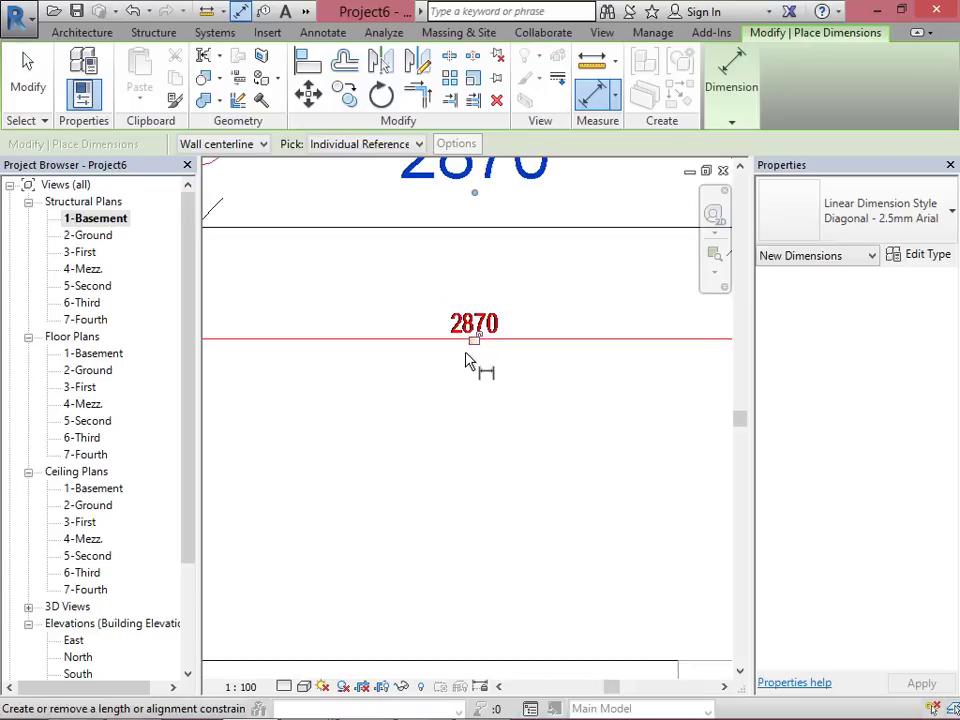
# Step: Delete the aligned dimension just placed between grid lines 1 and 2
pyautogui.press('Escape')
pyautogui.press('Escape')
pyautogui.click(515, 308)
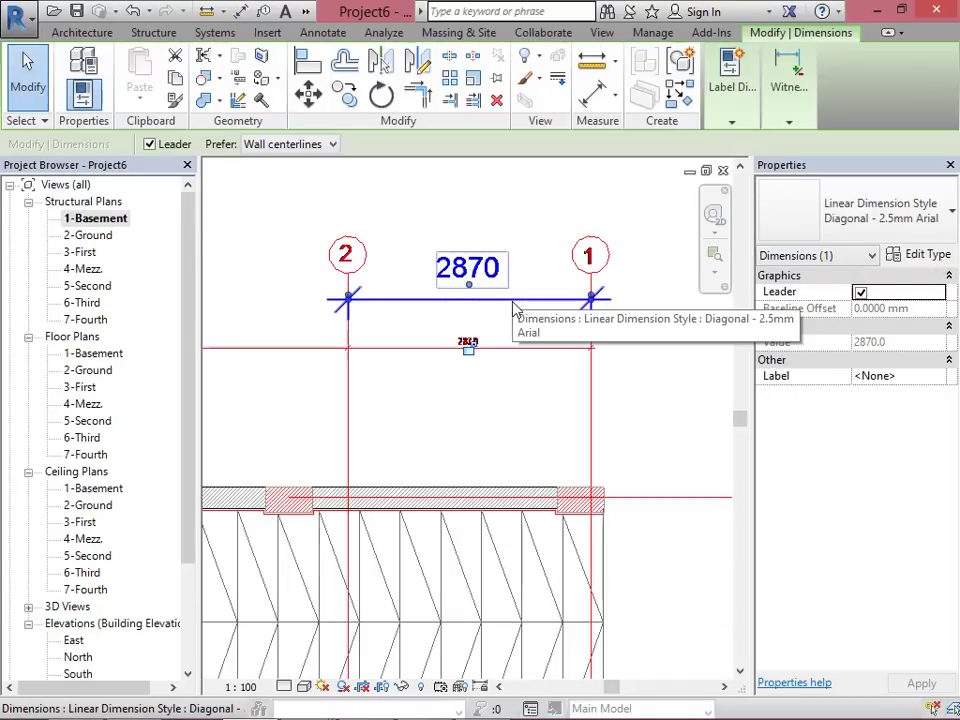
pyautogui.press('d')
pyautogui.press('e')
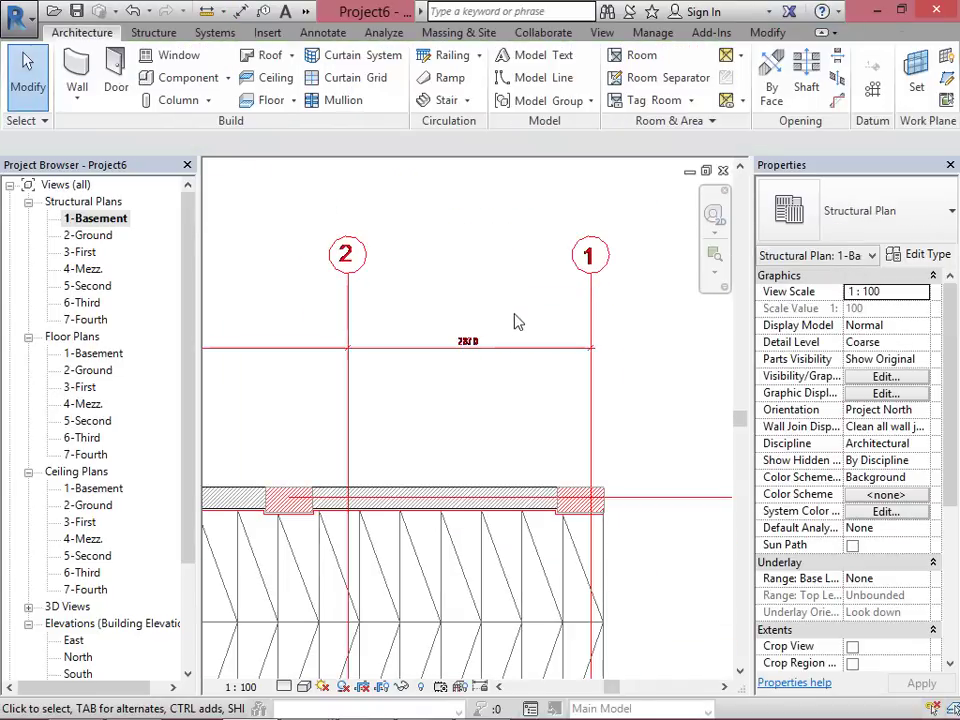
# Step: Try placing a 300 x 450mm concrete structural column over the hatched column at grids 1 and A
pyautogui.click(178, 100)
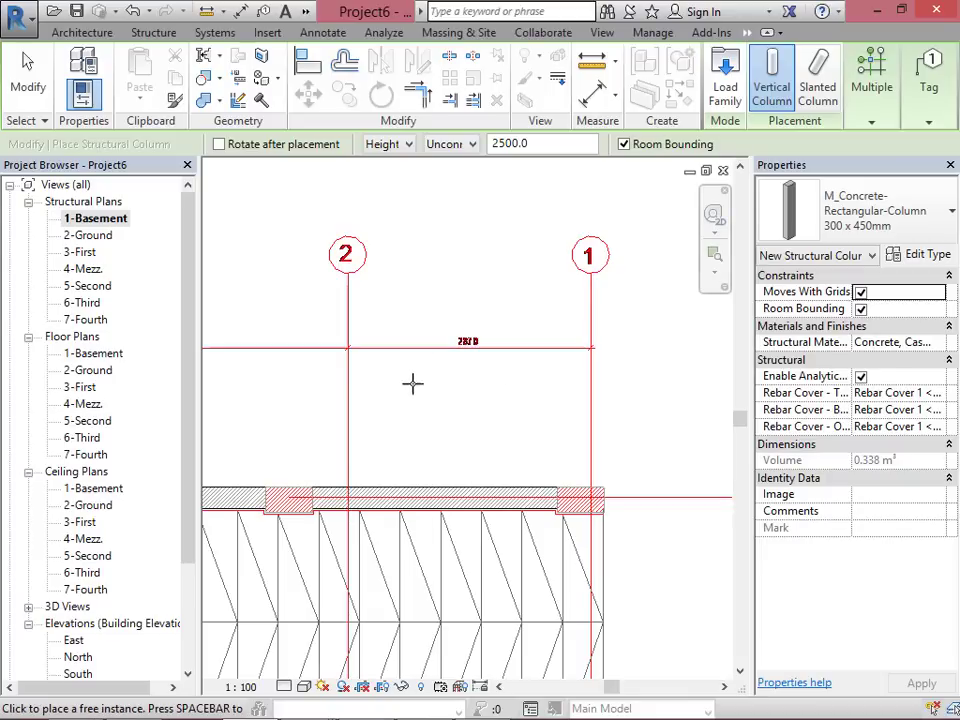
pyautogui.scroll(5, 531, 483)
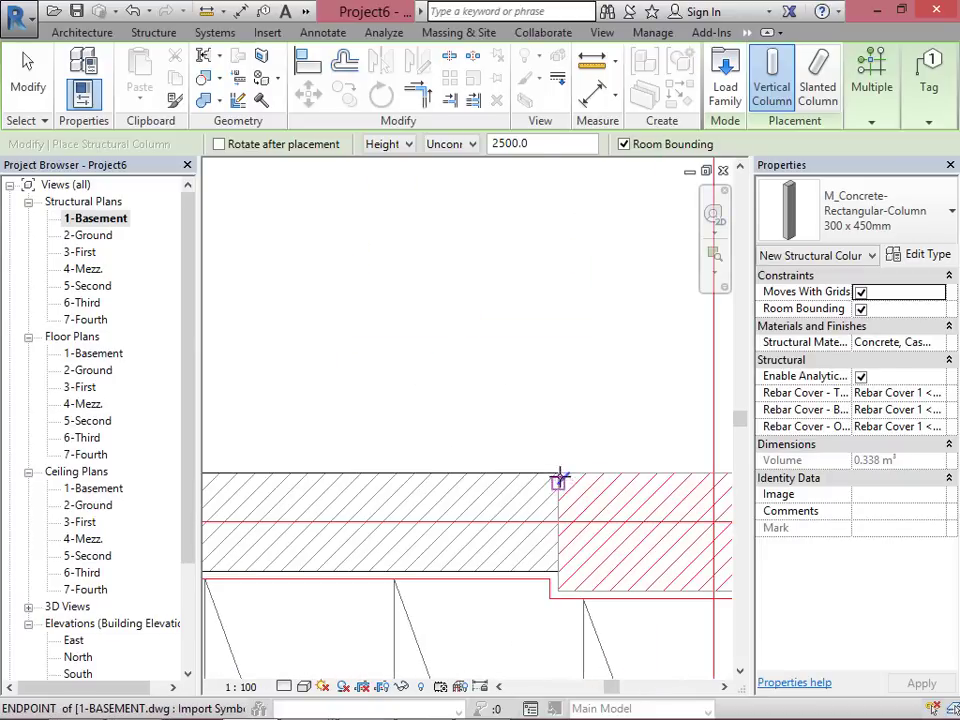
pyautogui.scroll(-3, 310, 430)
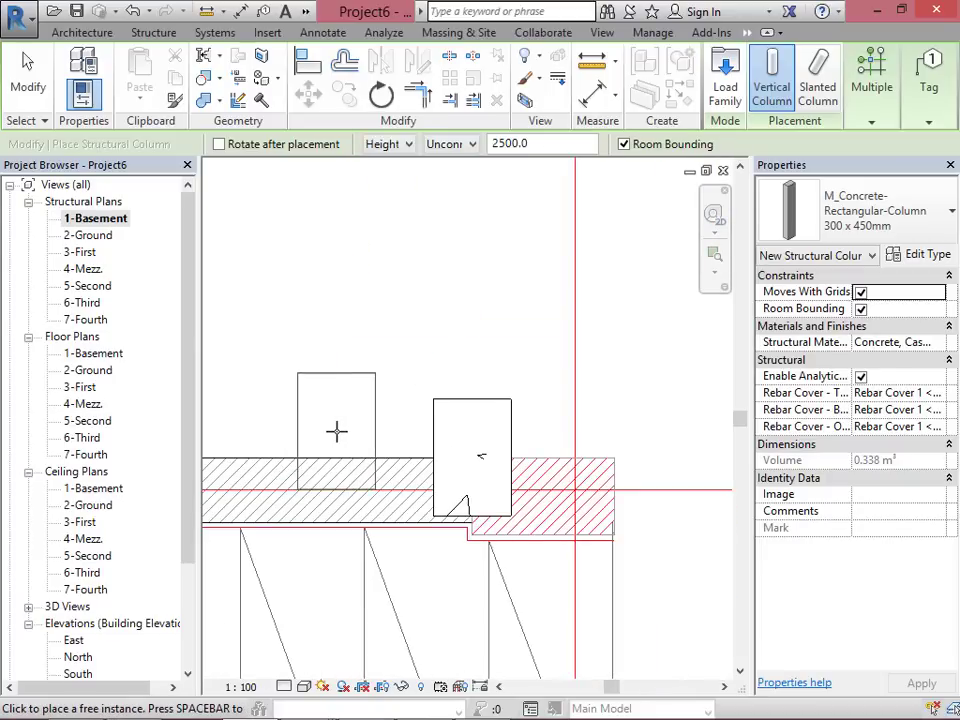
pyautogui.scroll(2, 345, 432)
pyautogui.press('Escape')
pyautogui.press('Escape')
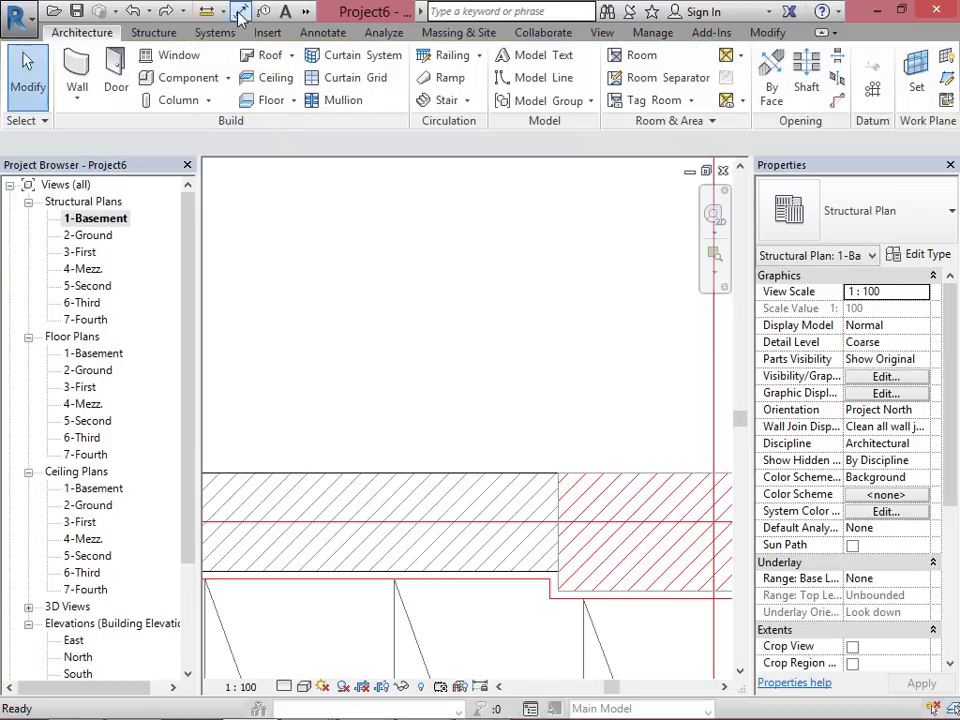
# Step: Measure the width and depth of the hatched column at grids 1 and A using Aligned Dimension, without placing a dimension
pyautogui.press('d')
pyautogui.press('i')
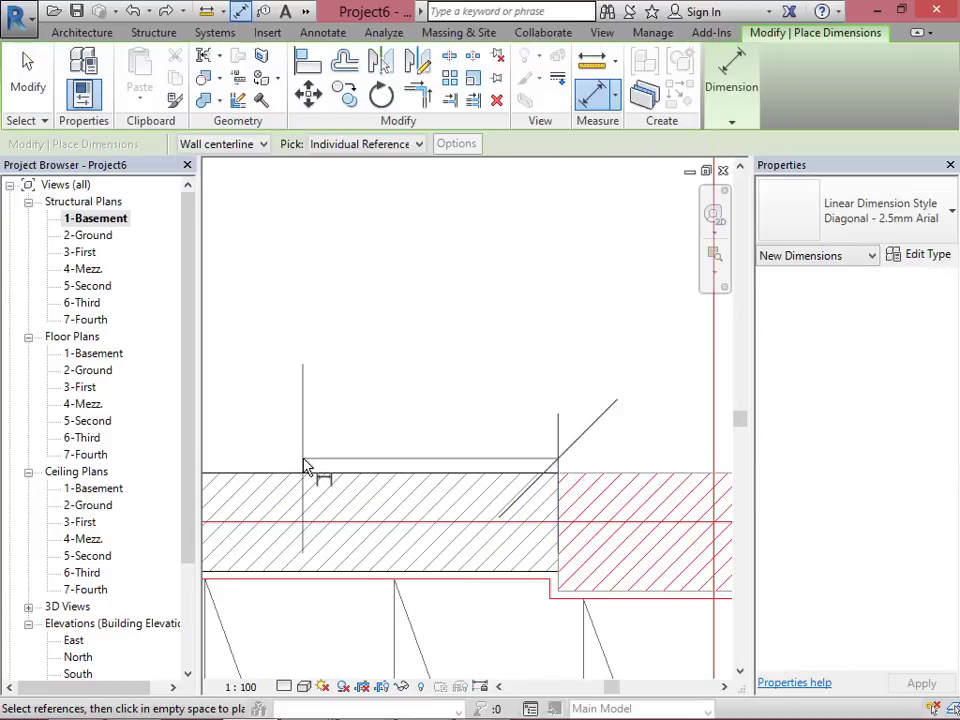
pyautogui.scroll(-2, 311, 467)
pyautogui.scroll(4, 630, 520)
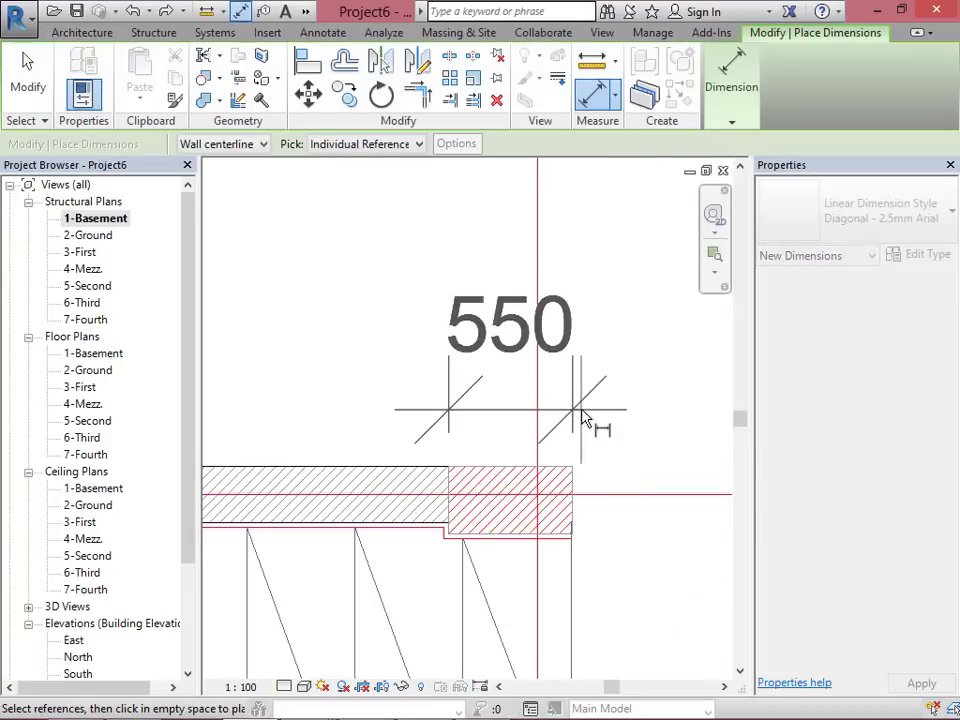
pyautogui.click(578, 474)
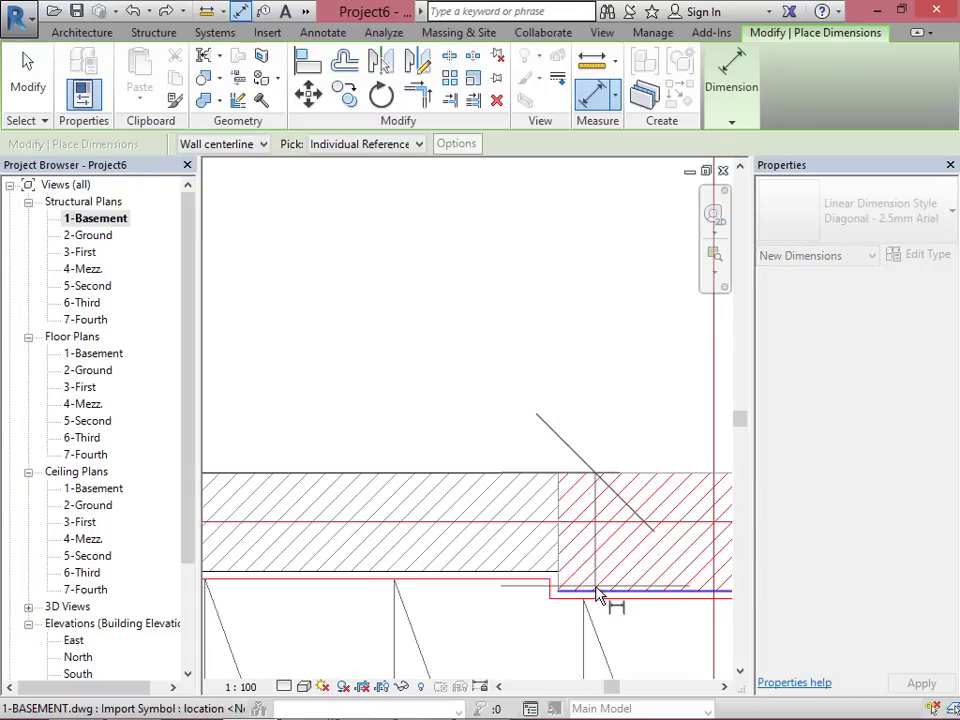
pyautogui.press('Escape')
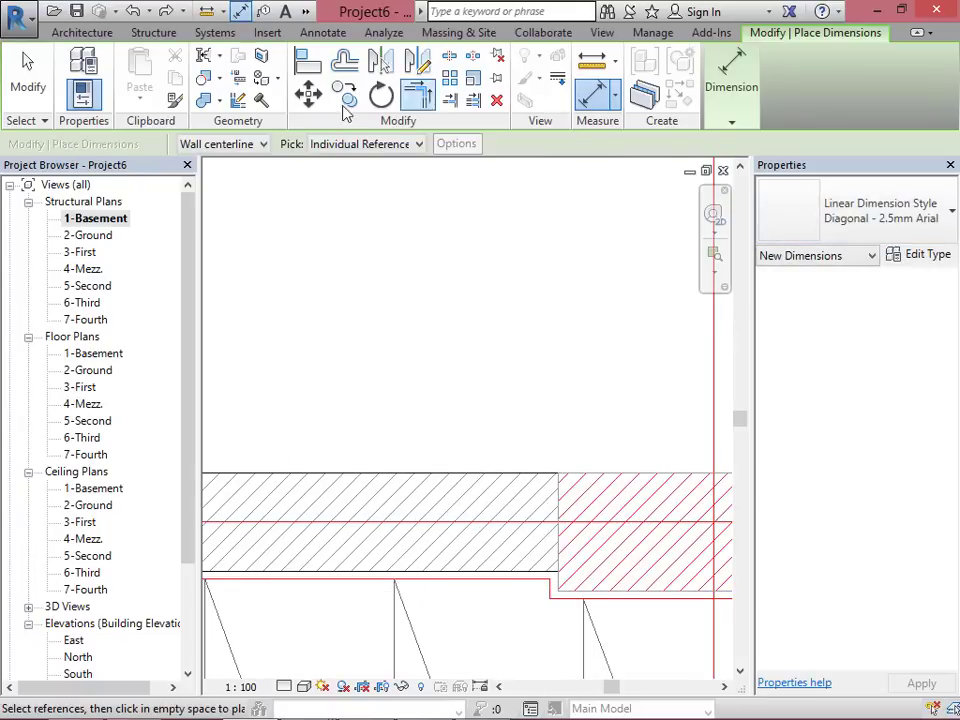
# Step: Start a structural column and duplicate the 300 x 450mm concrete type as 300 x 550mm, with its h dimension set to 550
pyautogui.click(82, 32)
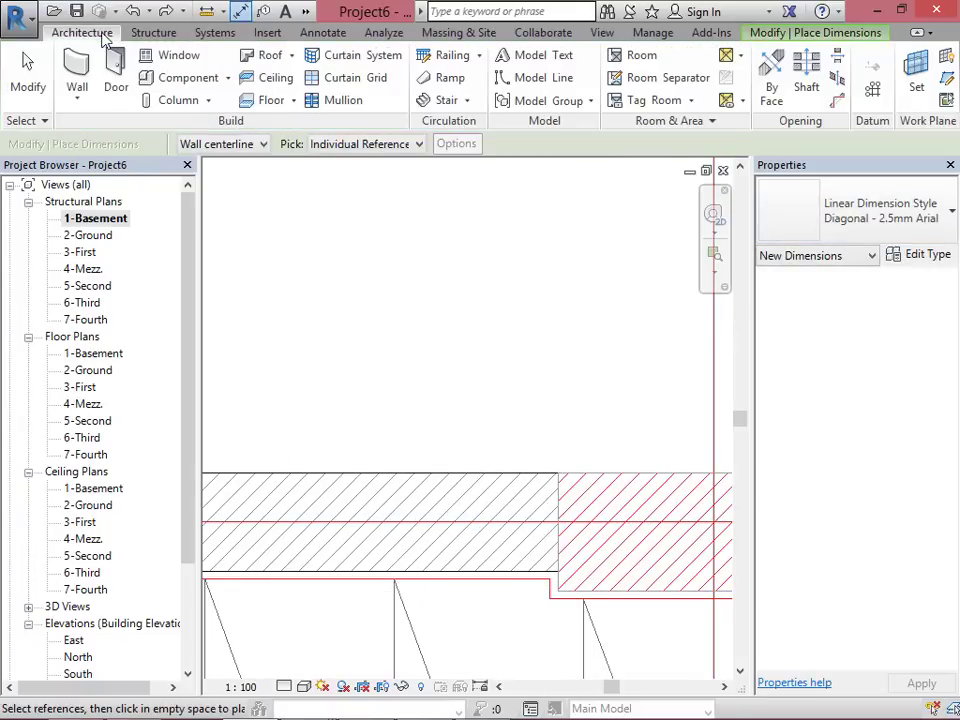
pyautogui.click(165, 99)
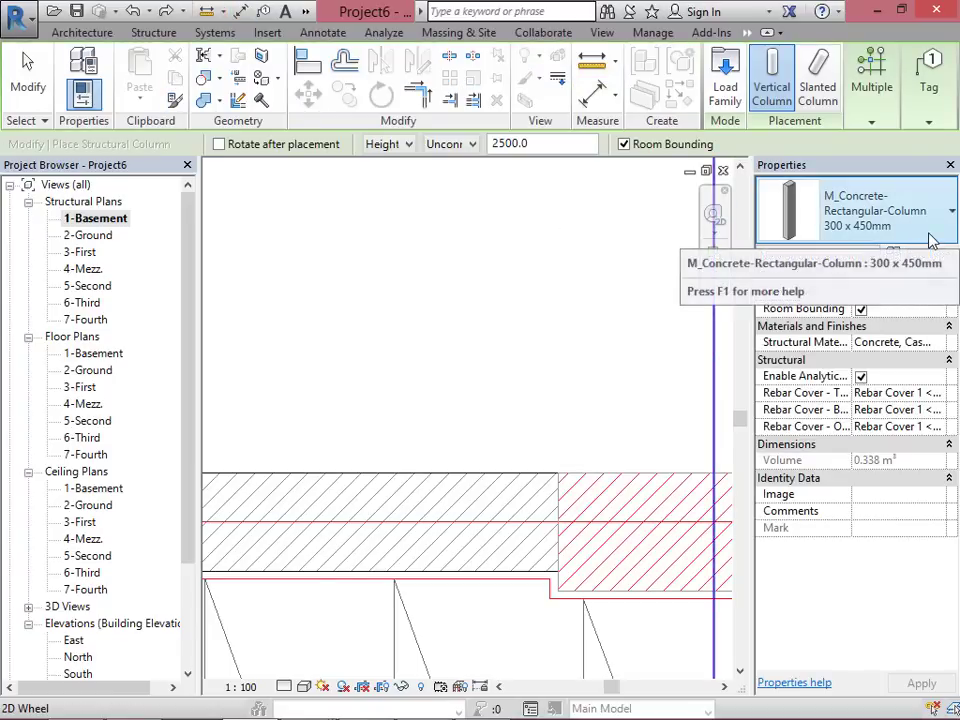
pyautogui.click(930, 240)
pyautogui.moveTo(720, 321)
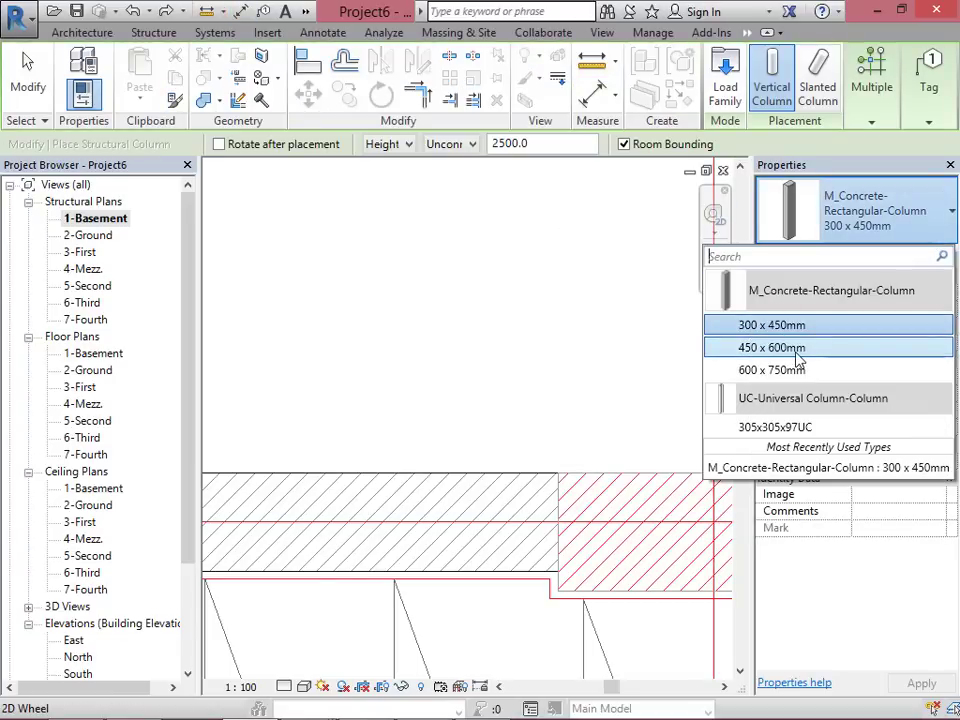
pyautogui.moveTo(776, 378)
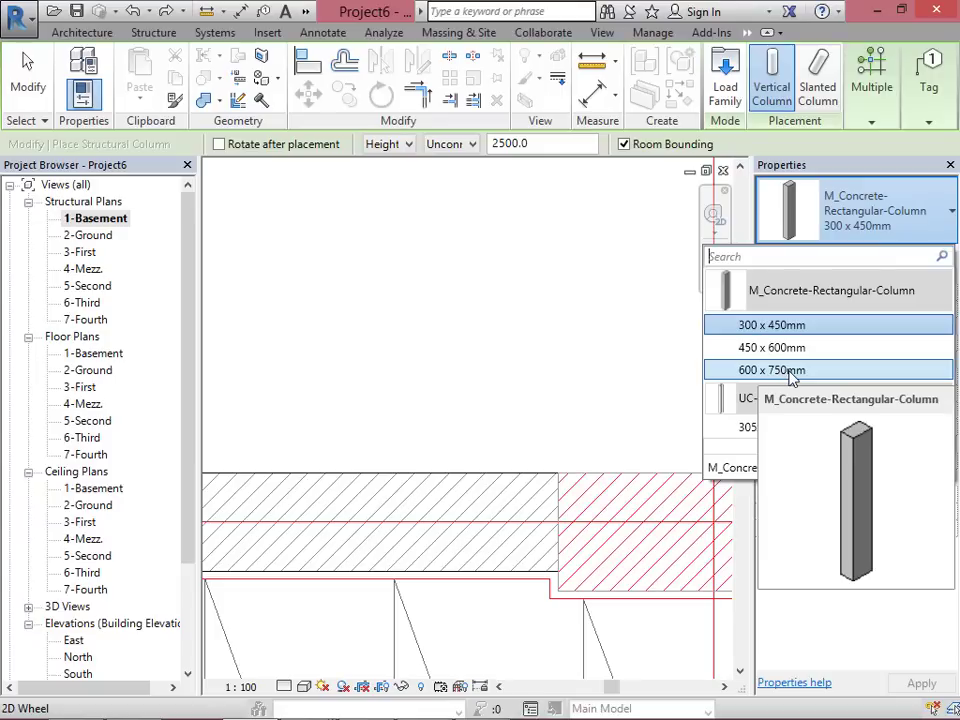
pyautogui.moveTo(804, 328)
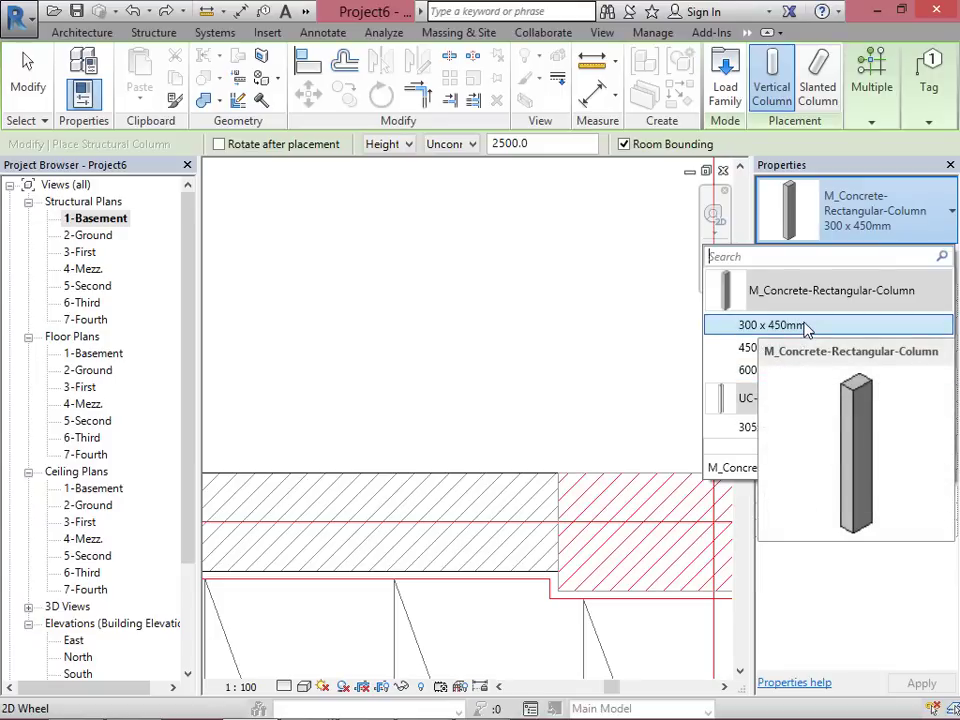
pyautogui.press('Escape')
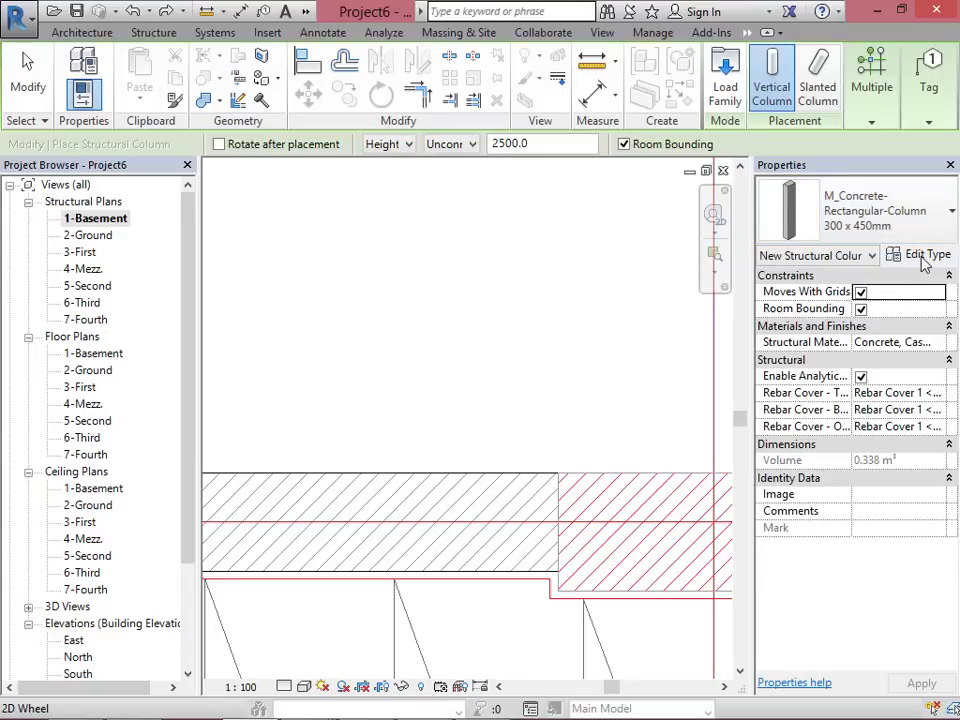
pyautogui.click(922, 258)
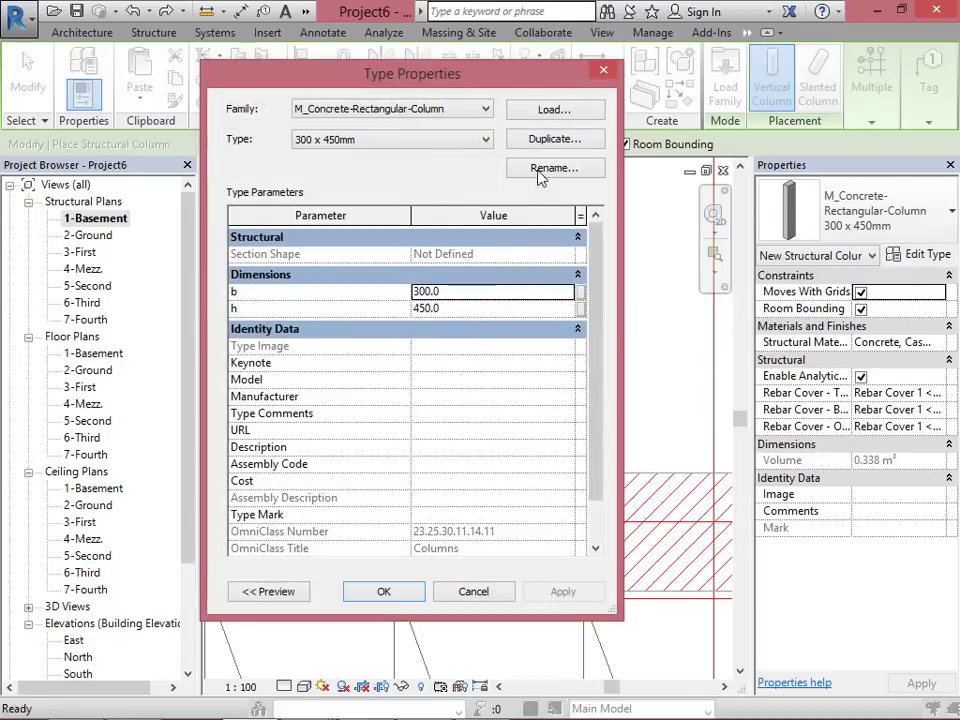
pyautogui.click(553, 138)
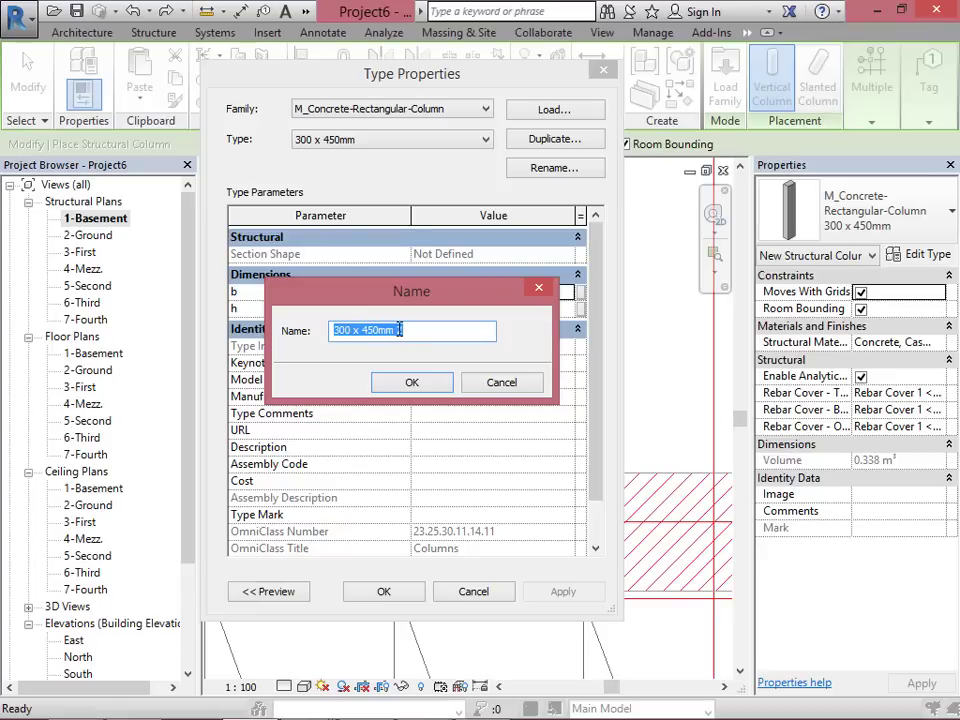
pyautogui.doubleClick(399, 330)
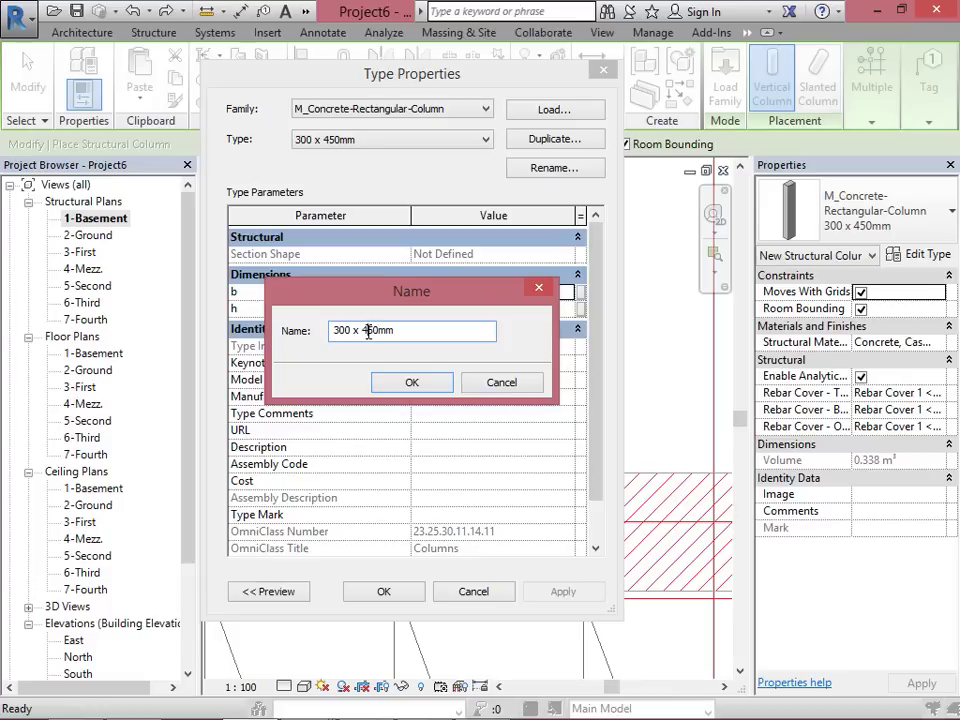
pyautogui.click(405, 382)
pyautogui.click(422, 309)
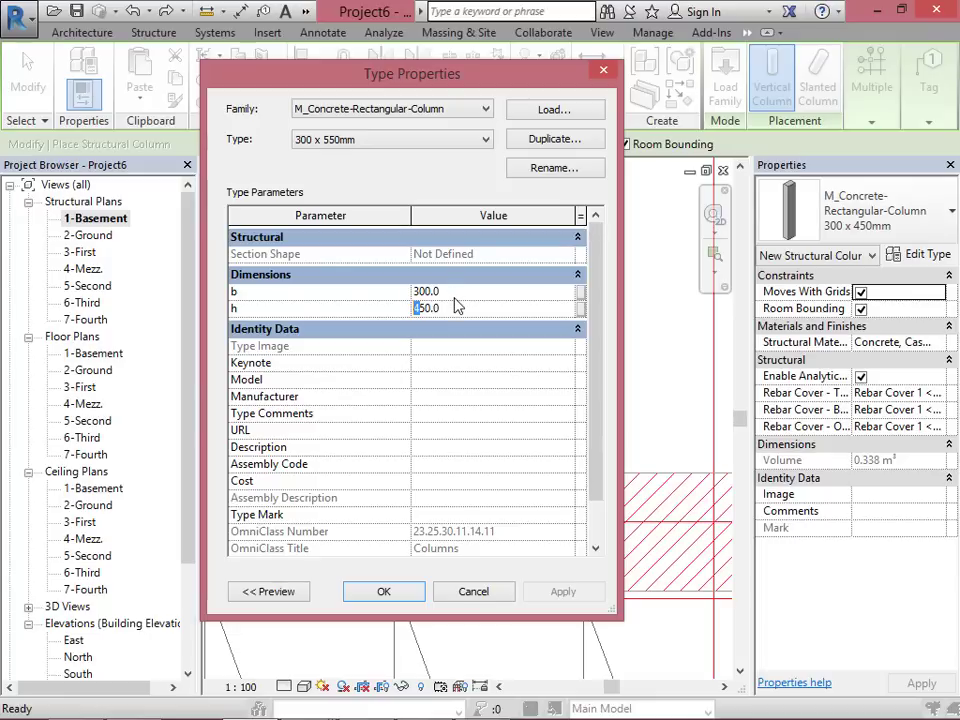
pyautogui.click(413, 594)
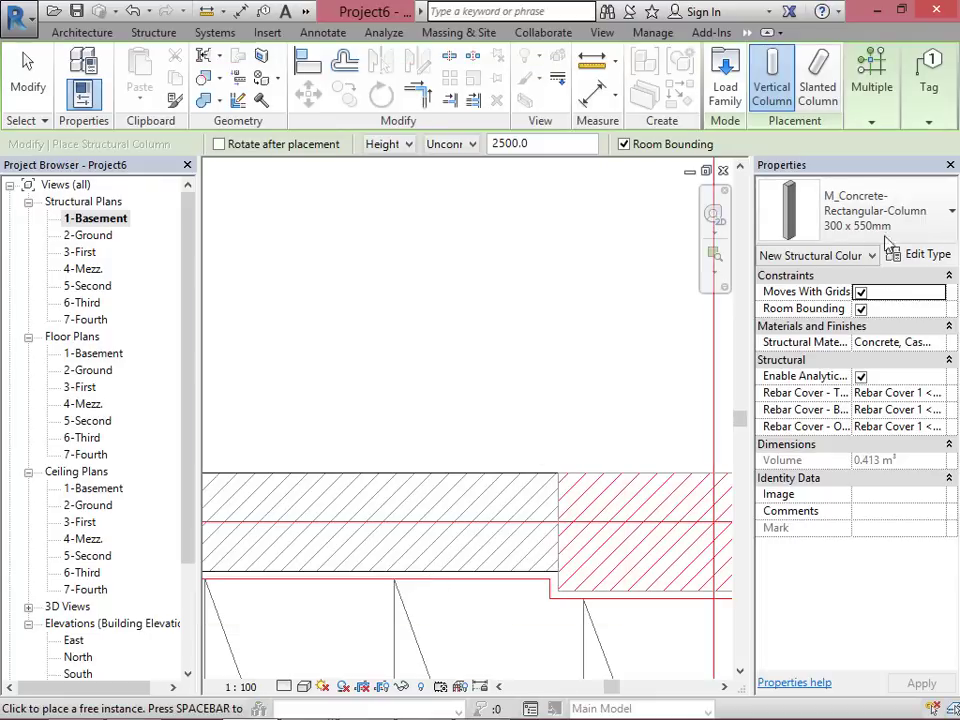
# Step: Place one 300 x 550mm M_Concrete-Rectangular-Column on the hatched column at grids 1 and A
pyautogui.click(908, 210)
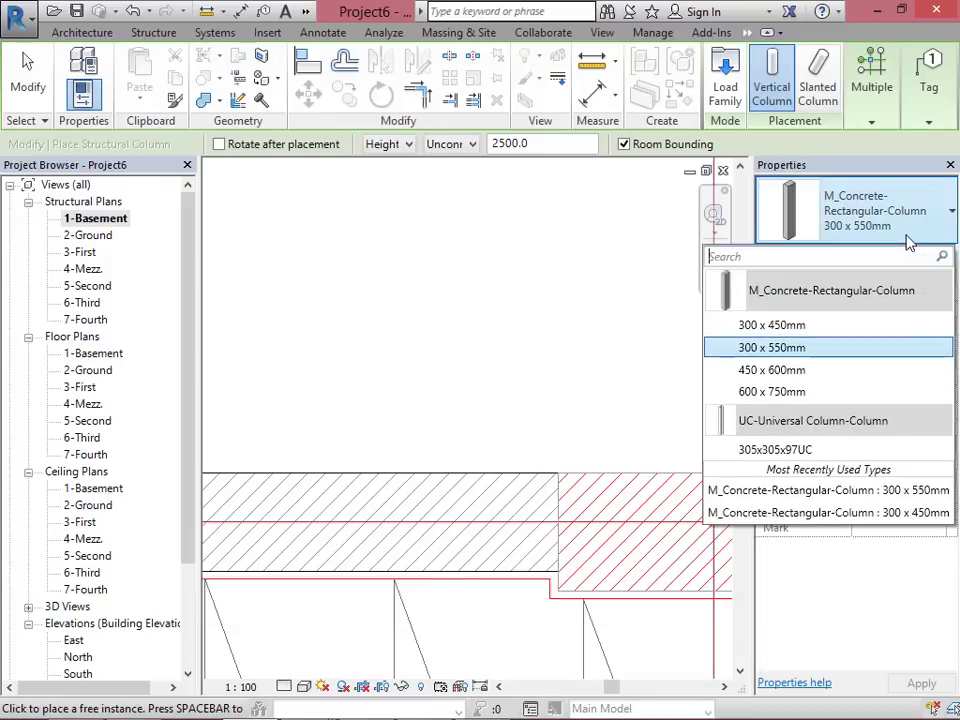
pyautogui.click(780, 350)
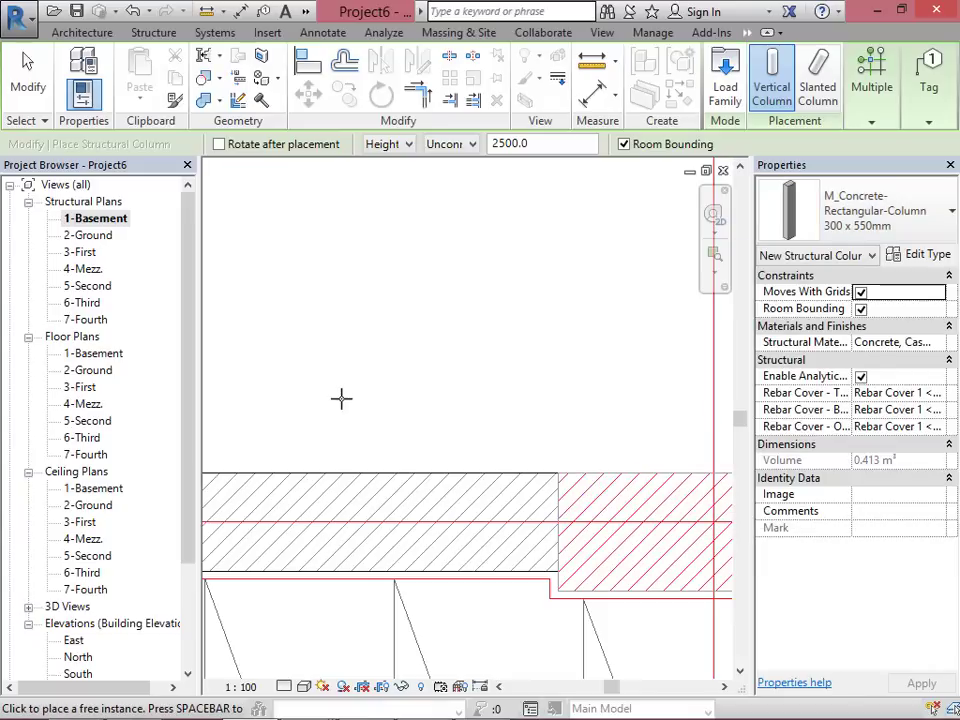
pyautogui.scroll(3, 460, 417)
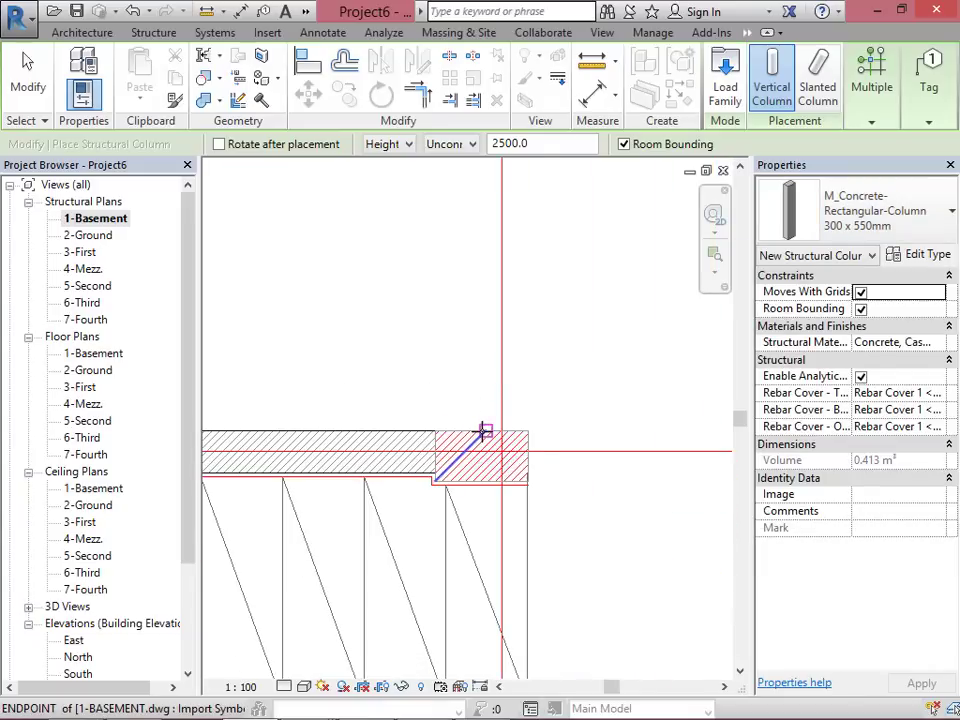
pyautogui.click(484, 431)
pyautogui.press('Escape')
pyautogui.press('Escape')
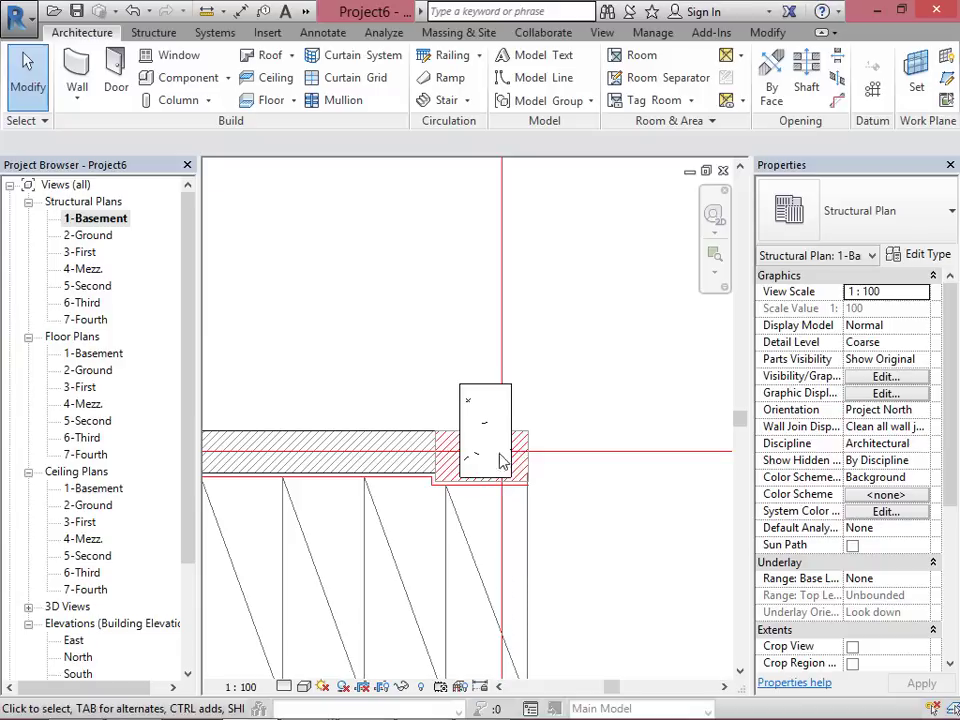
# Step: Rotate the placed 300 x 550mm column 90 degrees so its long side runs horizontally
pyautogui.click(484, 395)
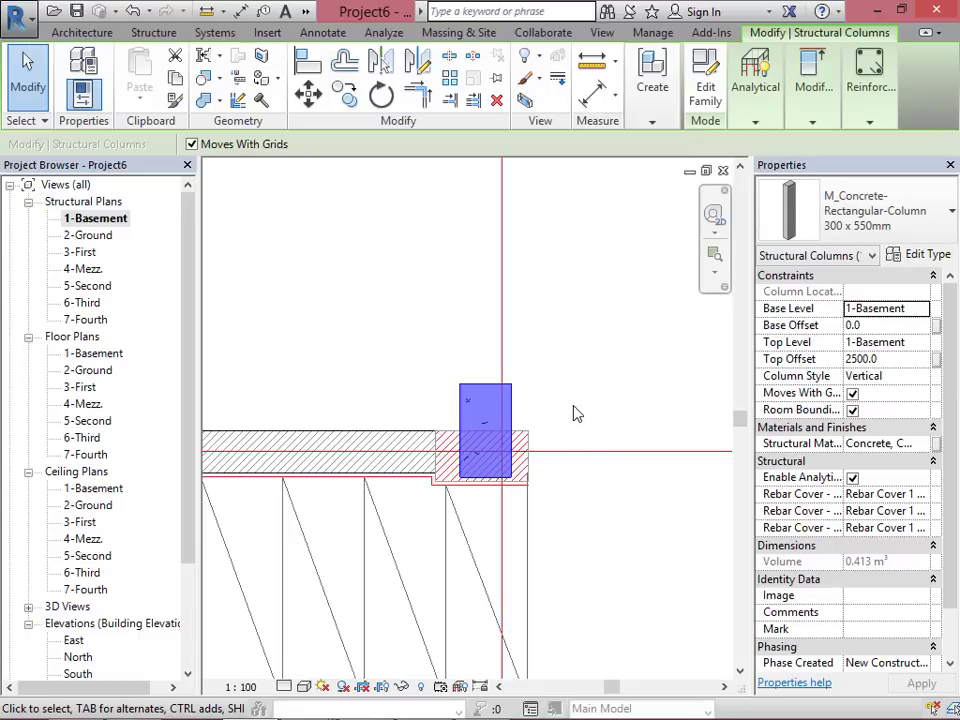
pyautogui.press('space')
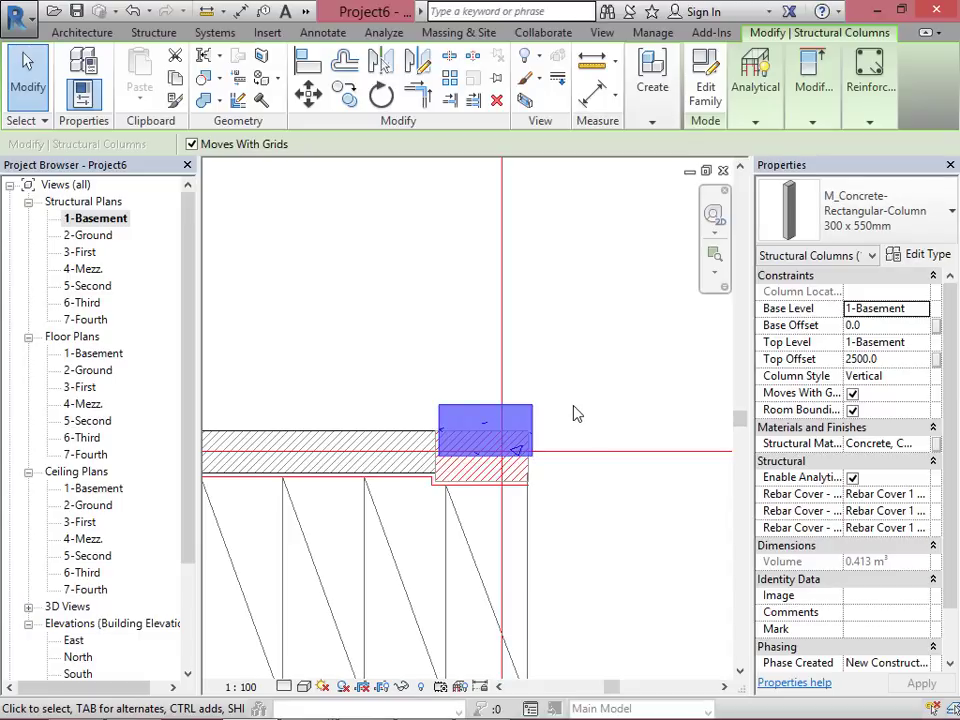
pyautogui.click(575, 412)
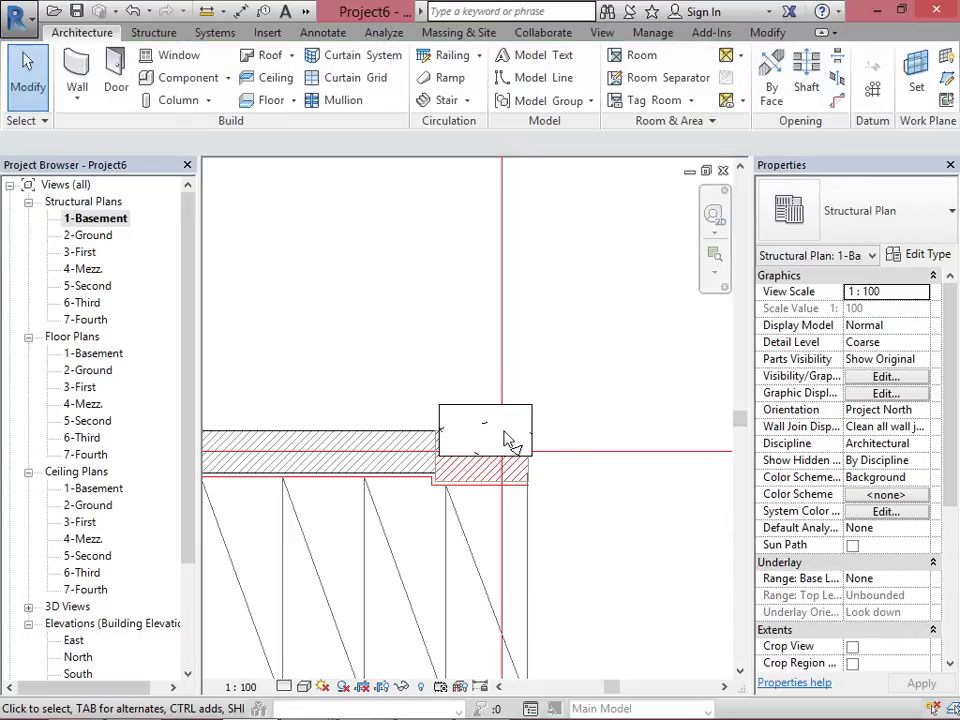
# Step: Align the column's lower and left faces with the matching edges of the hatched column in the linked plan
pyautogui.click(491, 415)
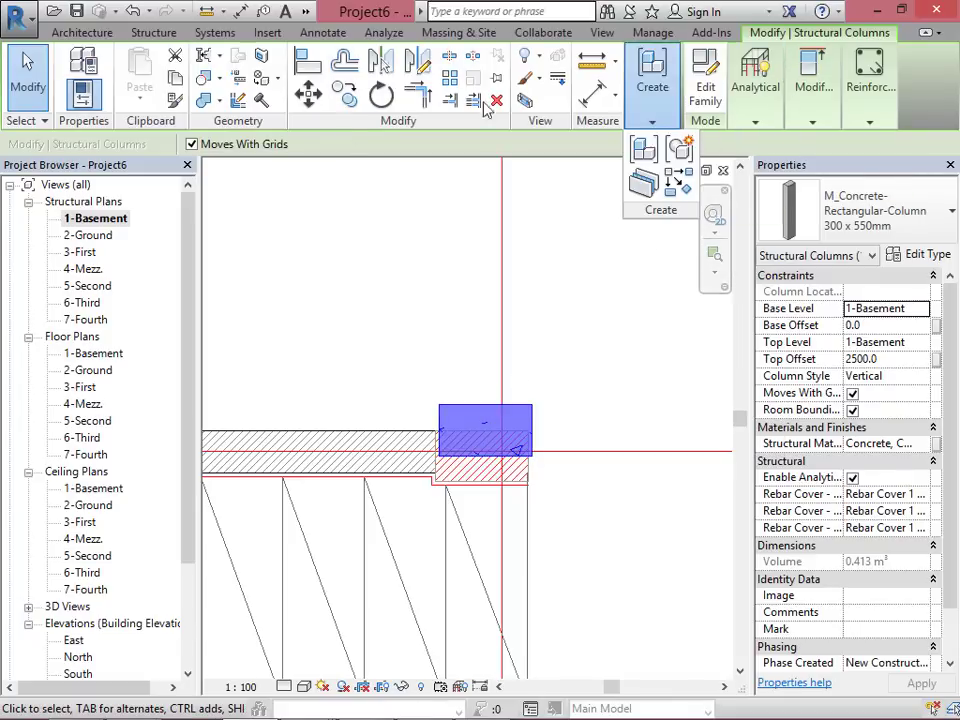
pyautogui.click(305, 68)
pyautogui.scroll(2, 468, 442)
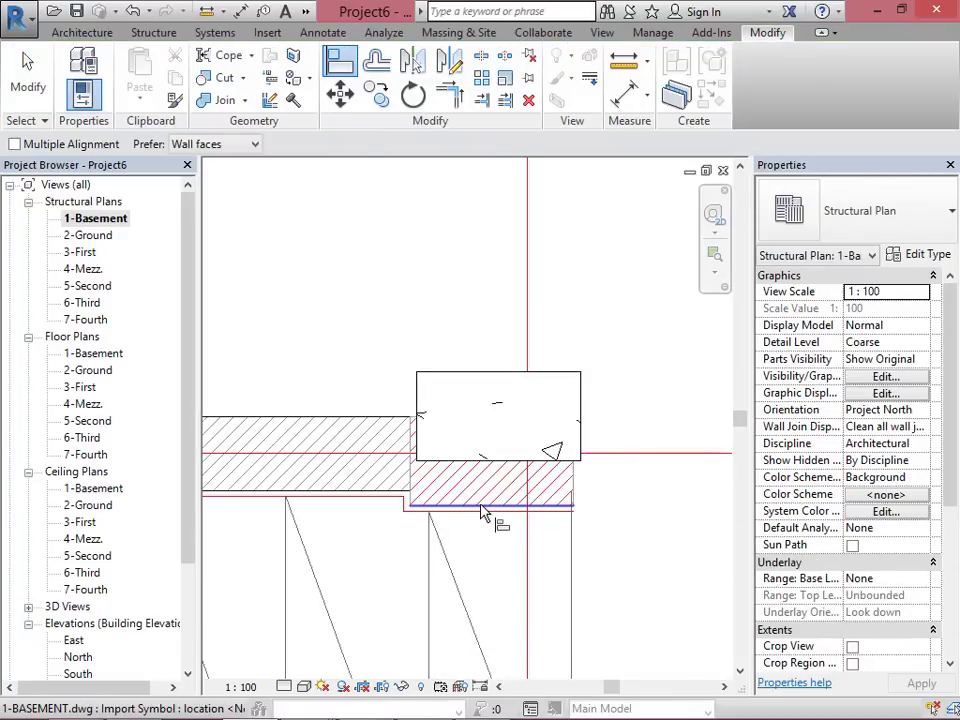
pyautogui.click(482, 510)
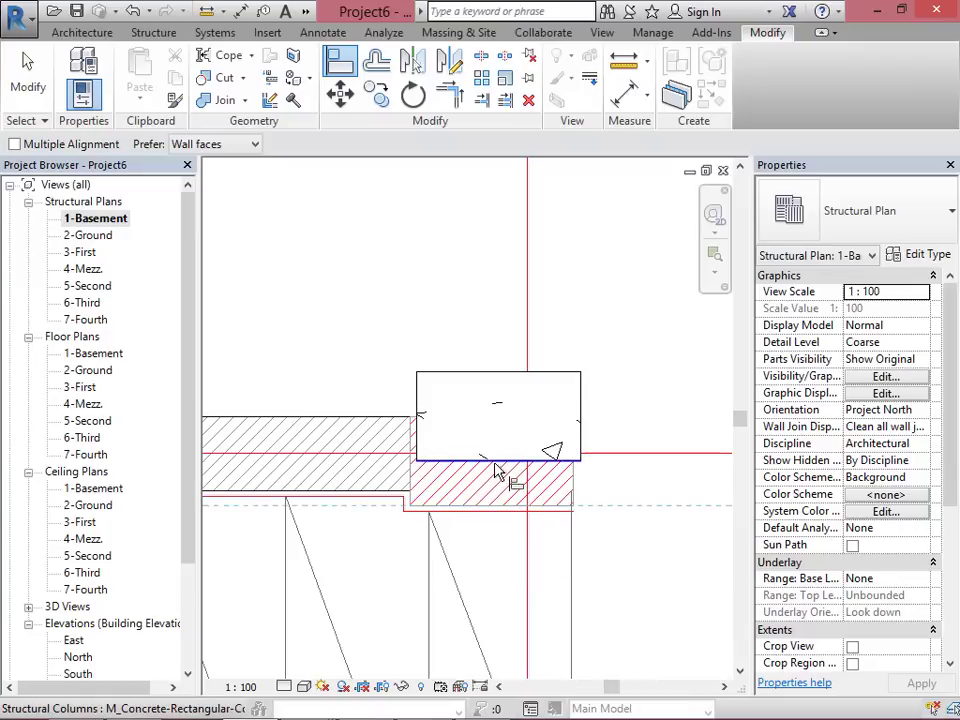
pyautogui.click(497, 470)
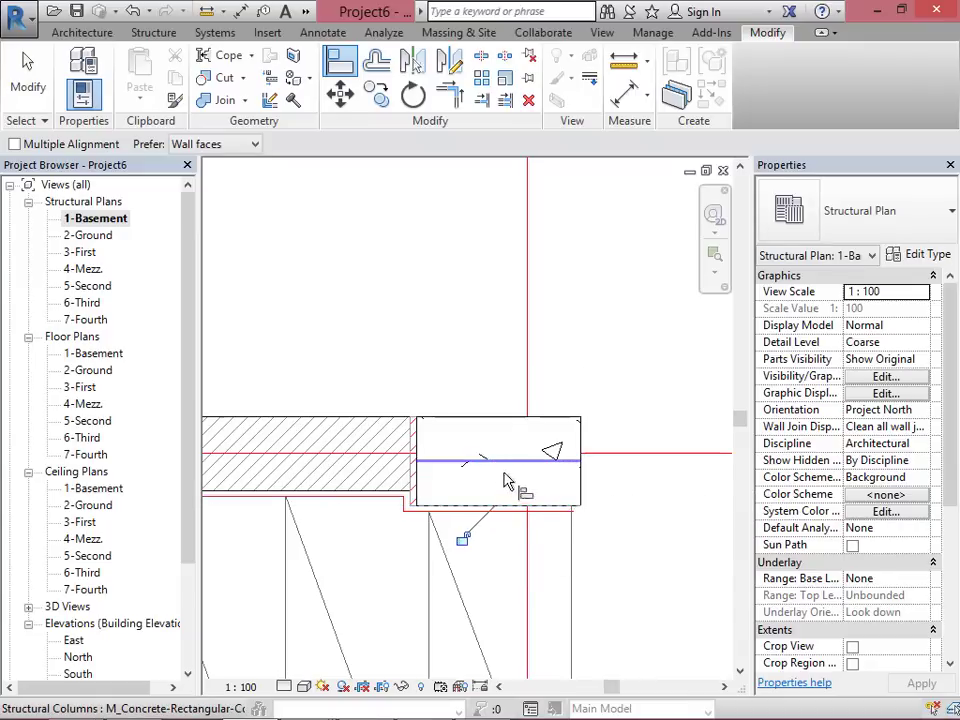
pyautogui.scroll(5, 407, 454)
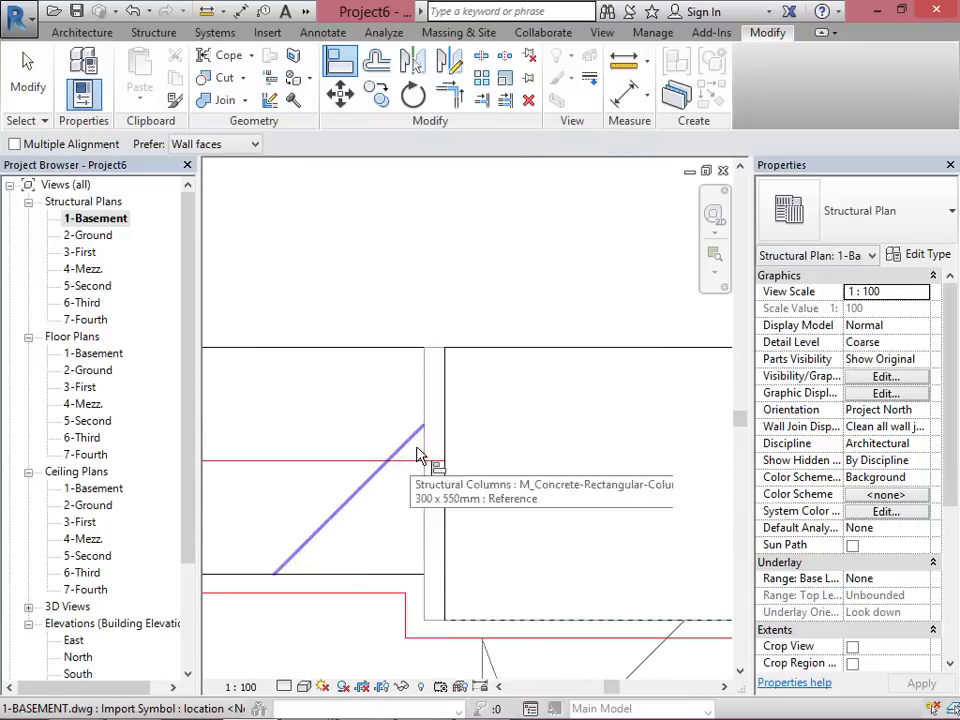
pyautogui.click(424, 454)
pyautogui.click(448, 436)
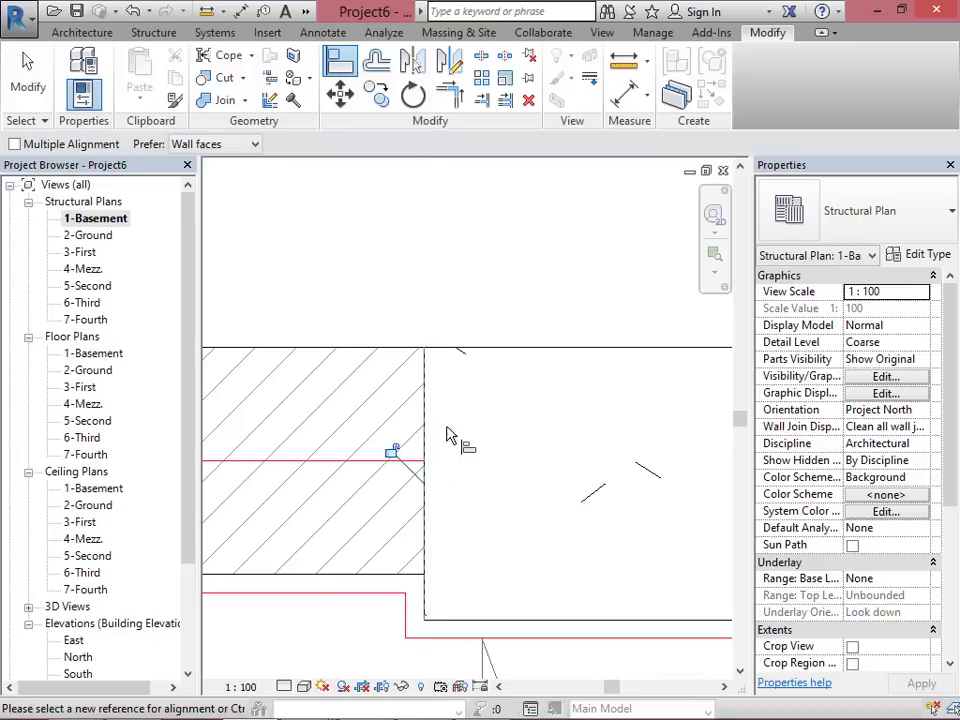
pyautogui.scroll(-5, 446, 459)
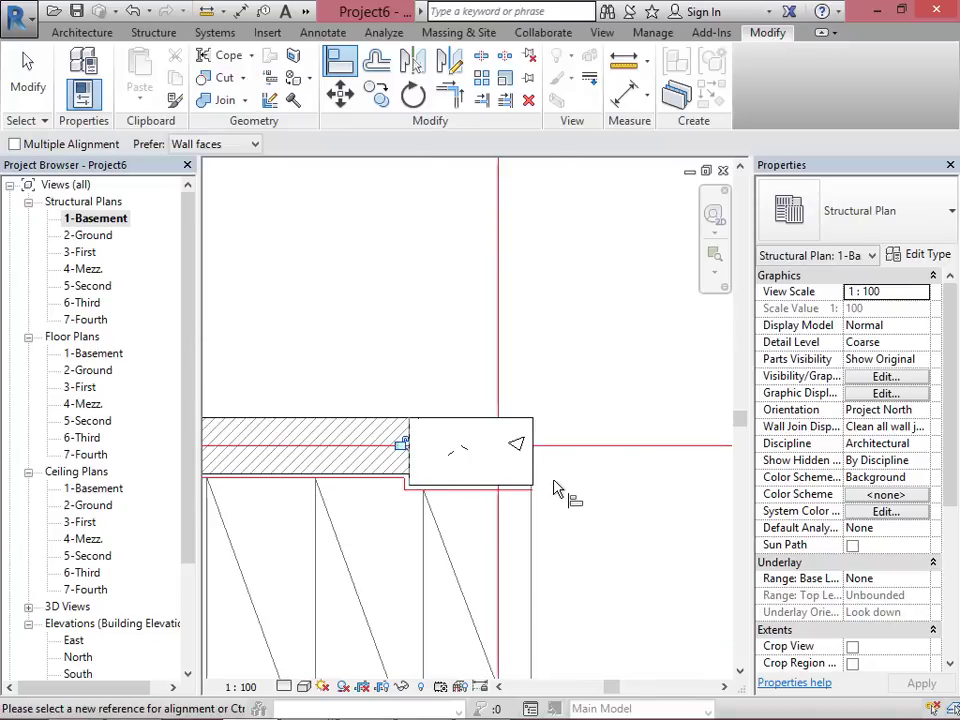
# Step: Finish aligning and inspect the column in the 3D view from the isometric and front directions, closing that view when done
pyautogui.press('Escape')
pyautogui.scroll(1, 548, 491)
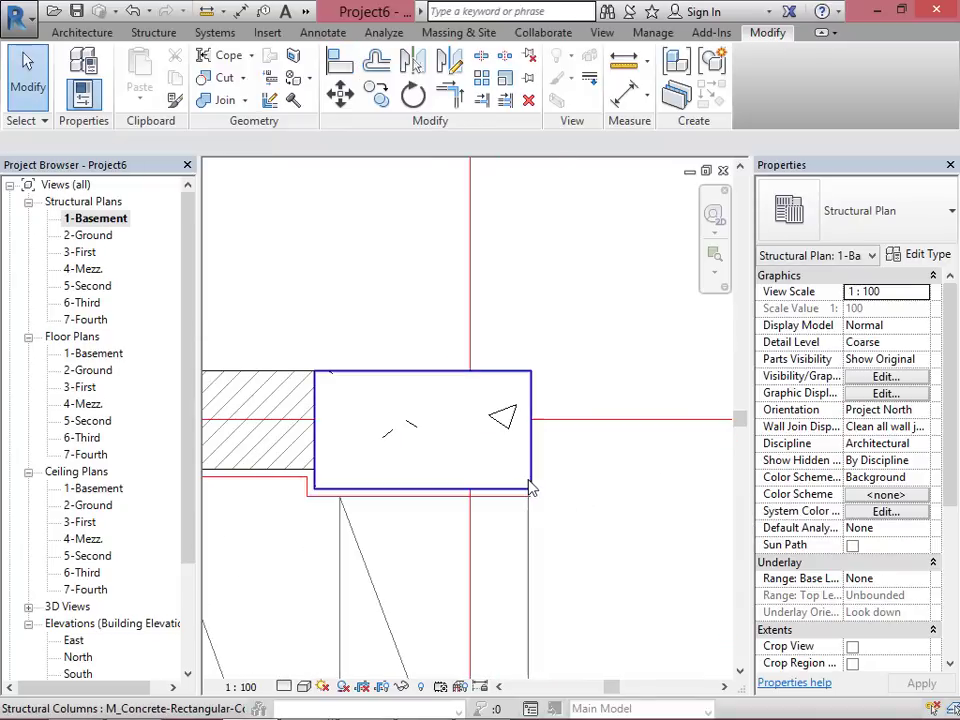
pyautogui.scroll(-1, 497, 450)
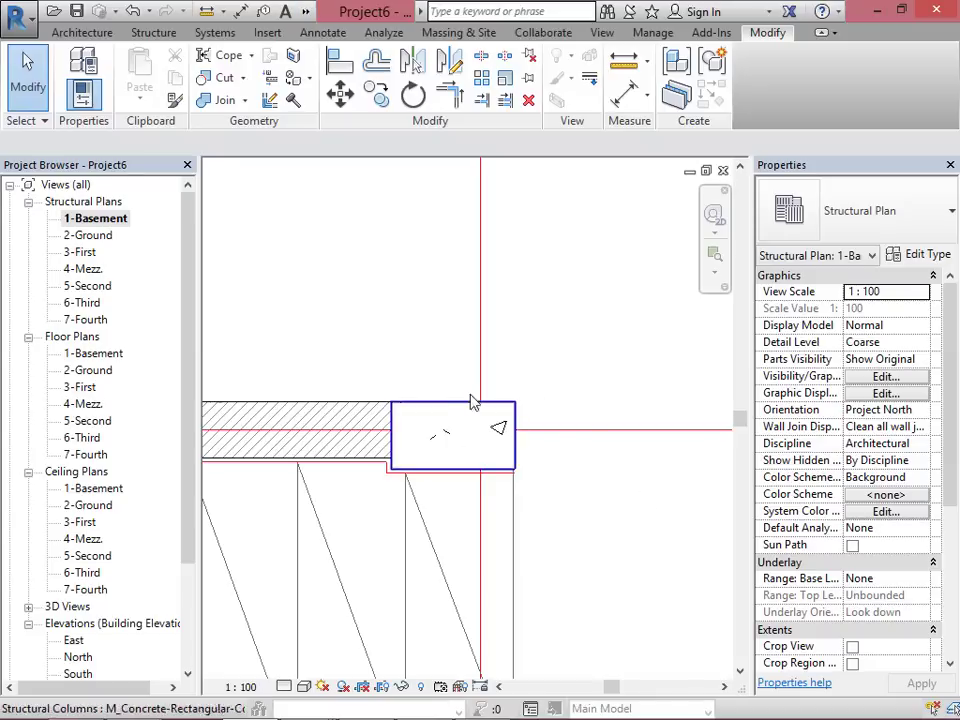
pyautogui.click(307, 12)
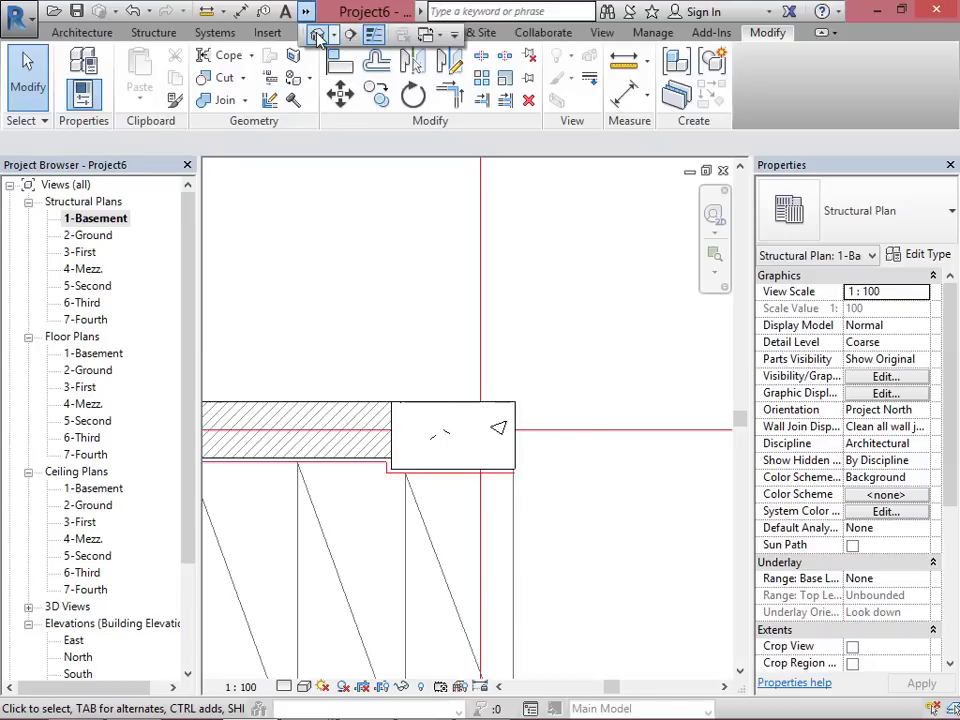
pyautogui.click(317, 35)
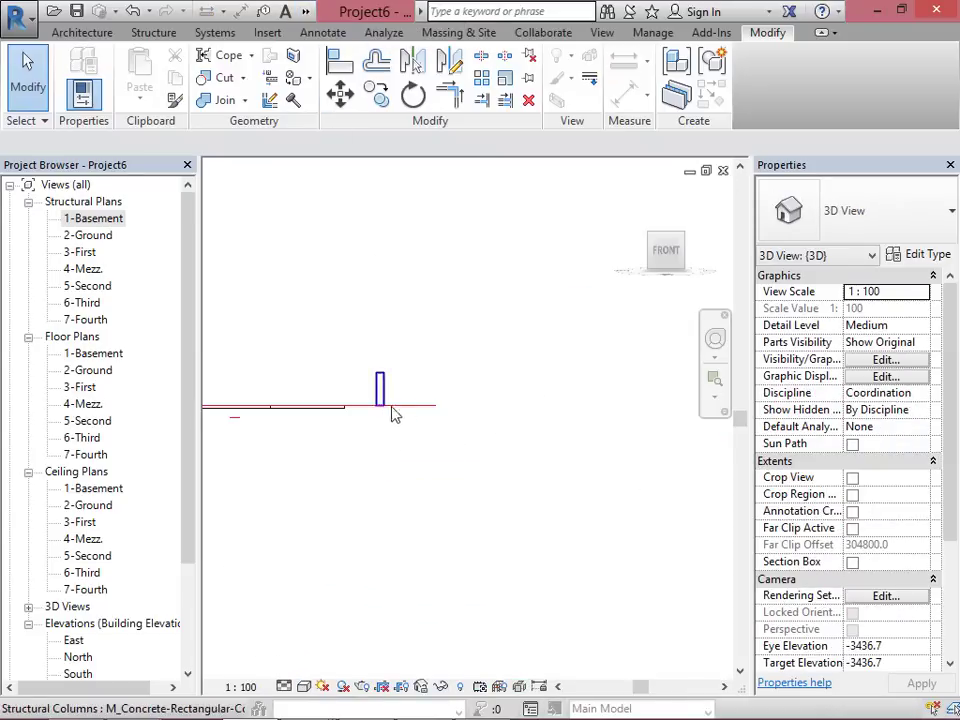
pyautogui.click(632, 198)
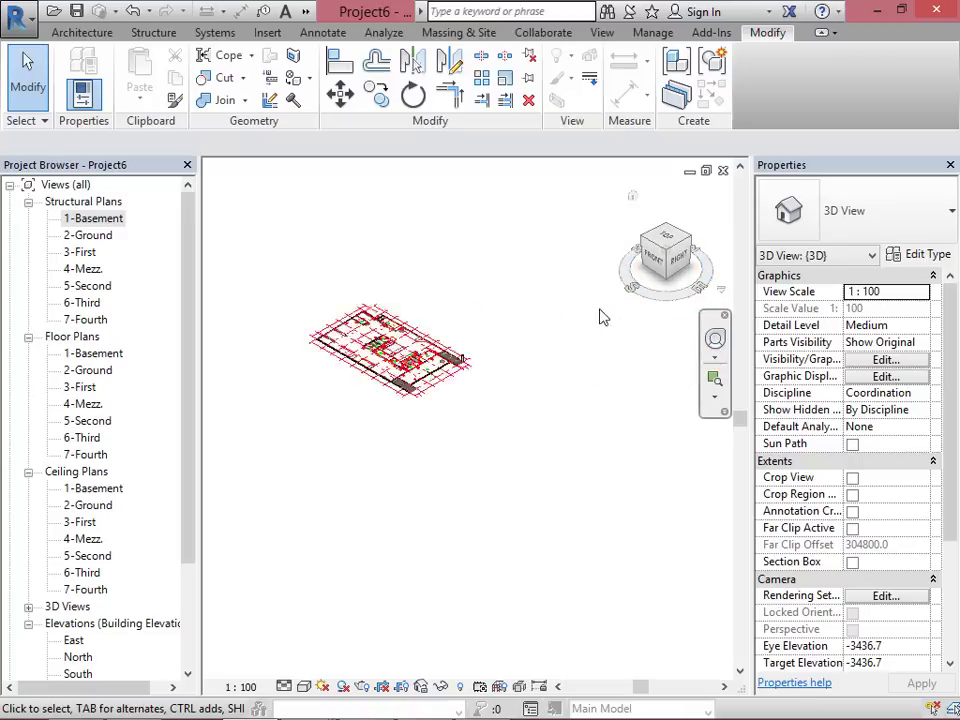
pyautogui.scroll(10, 470, 360)
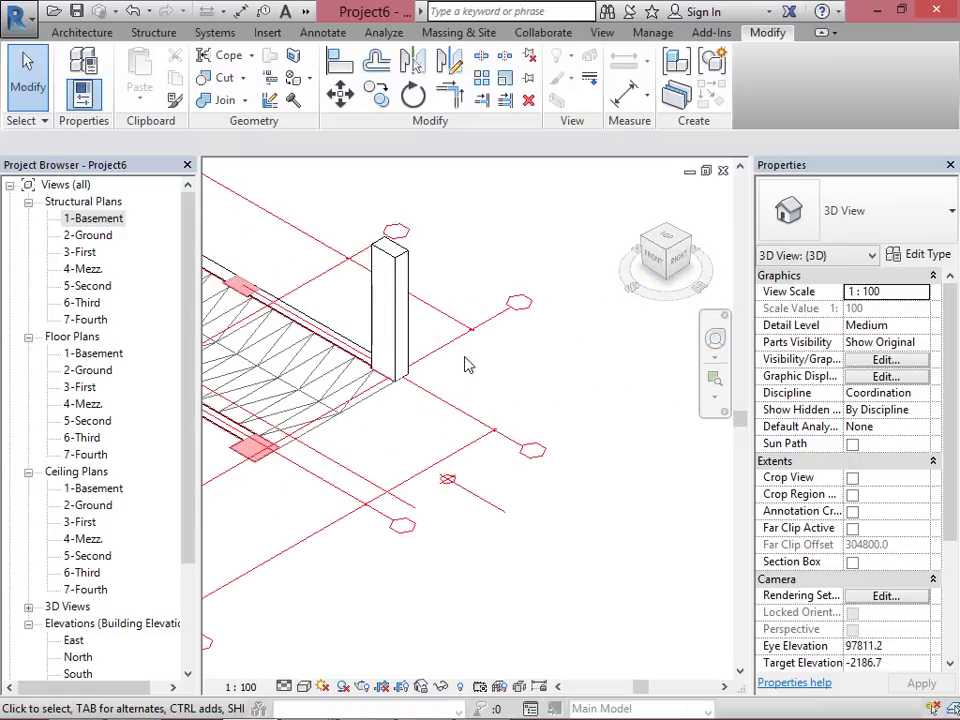
pyautogui.scroll(3, 467, 363)
pyautogui.scroll(-4, 435, 364)
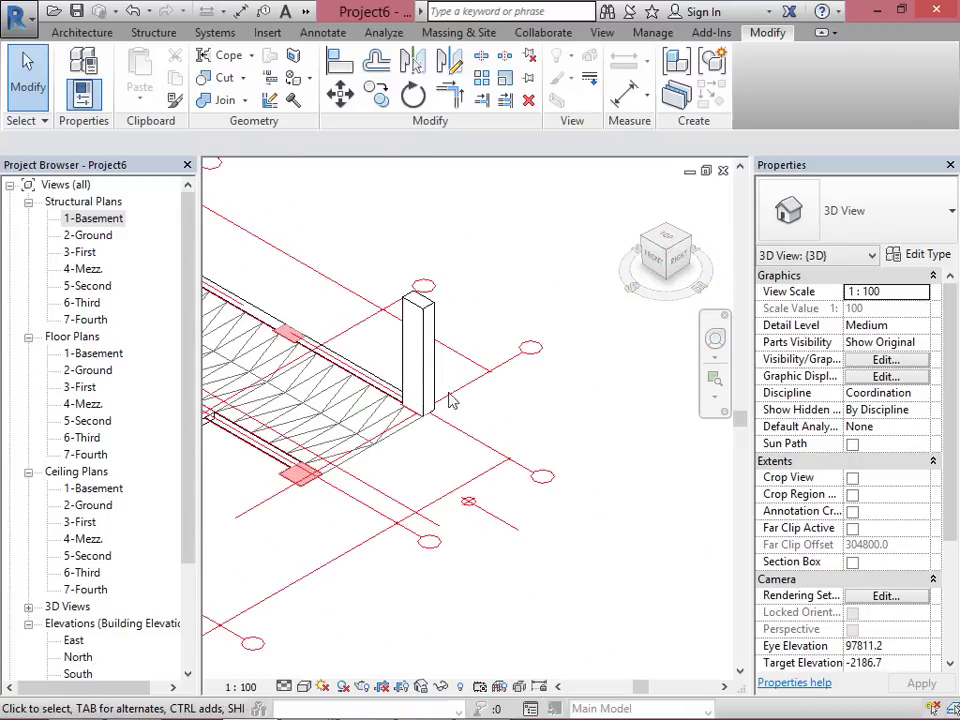
pyautogui.scroll(-3, 444, 339)
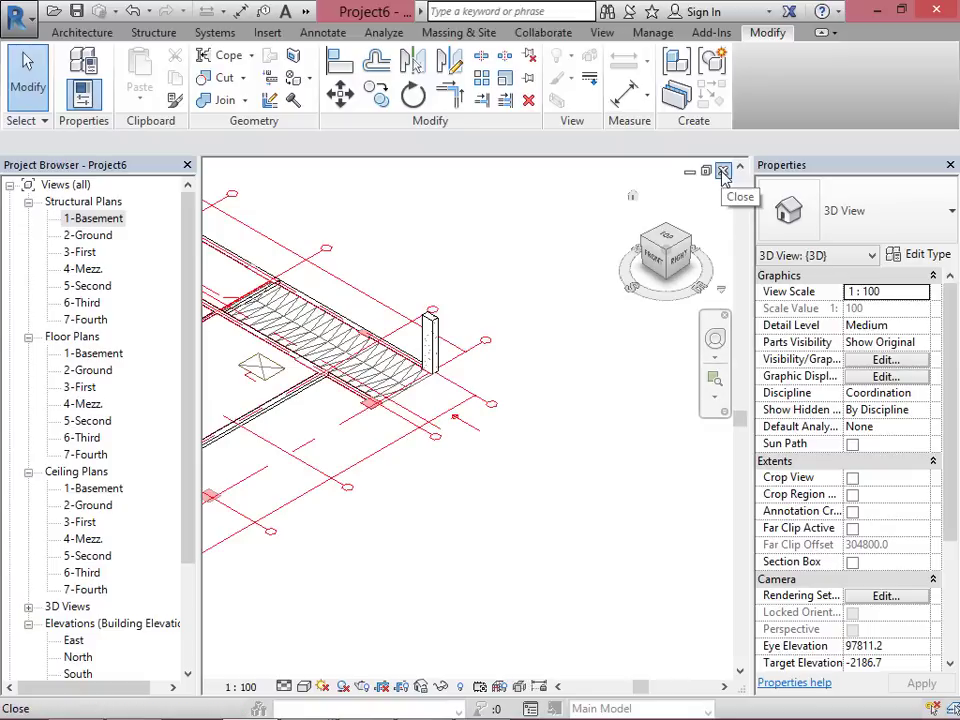
pyautogui.click(652, 258)
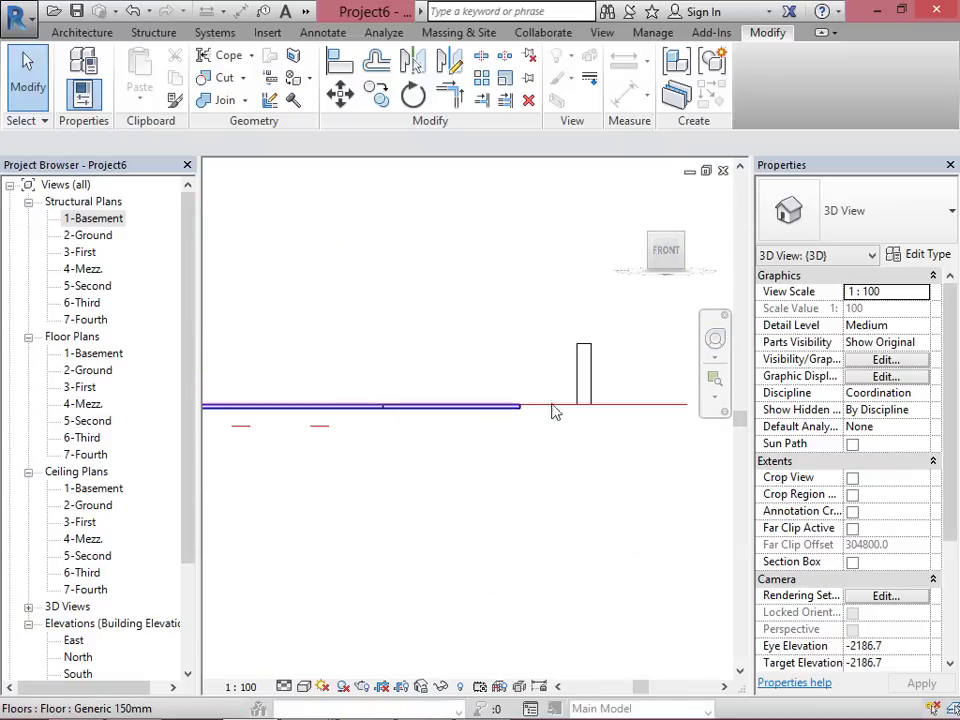
pyautogui.click(723, 172)
# Step: Measure the width of the hatched column beside grid 2 in the linked basement plan with a temporary aligned dimension
pyautogui.scroll(-3, 602, 428)
pyautogui.scroll(4, 402, 442)
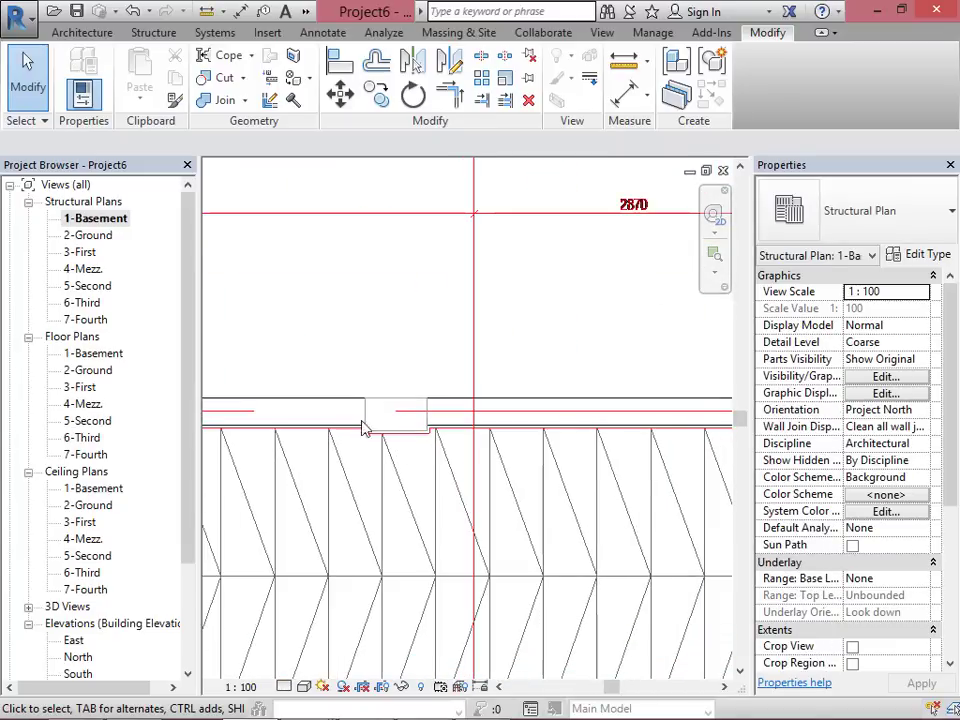
pyautogui.click(304, 14)
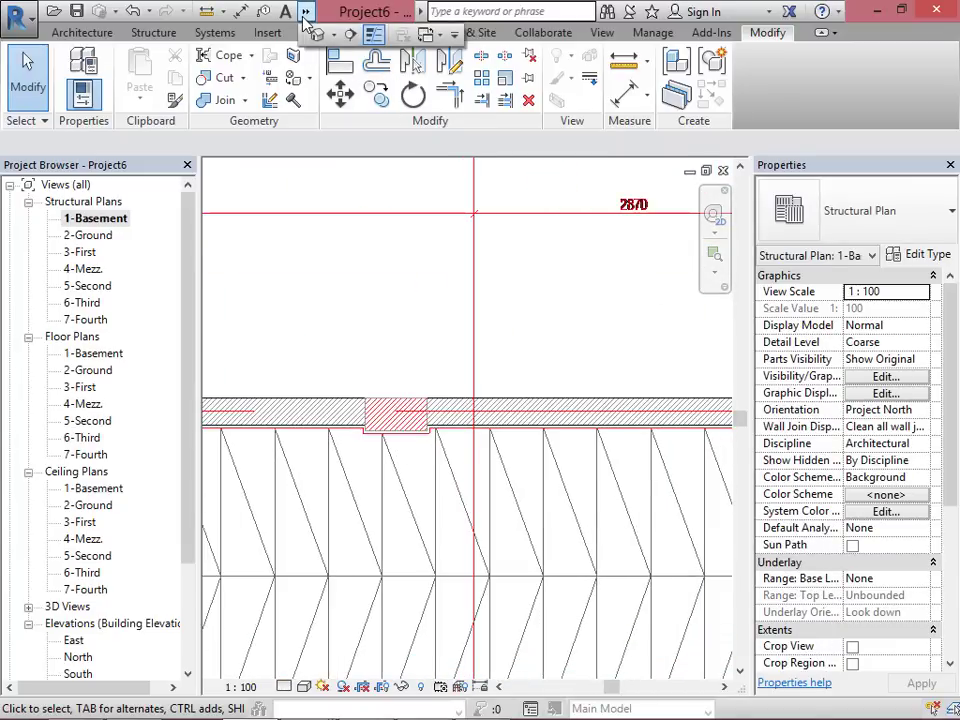
pyautogui.click(242, 14)
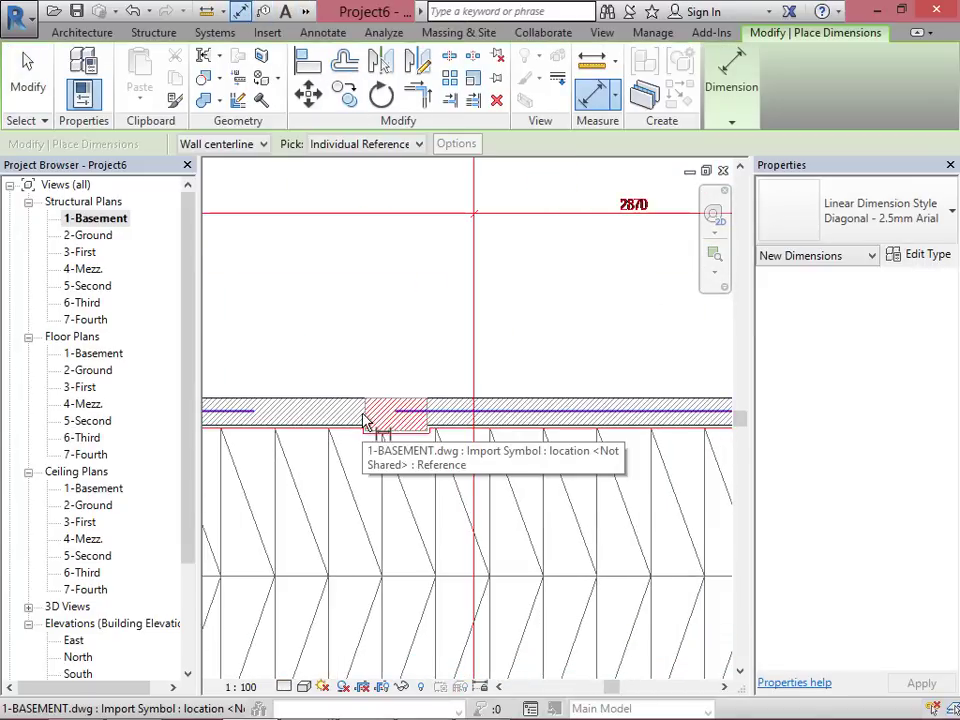
pyautogui.scroll(2, 366, 420)
pyautogui.click(369, 427)
pyautogui.click(474, 437)
pyautogui.press('Escape')
pyautogui.scroll(-3, 343, 396)
pyautogui.press('Escape')
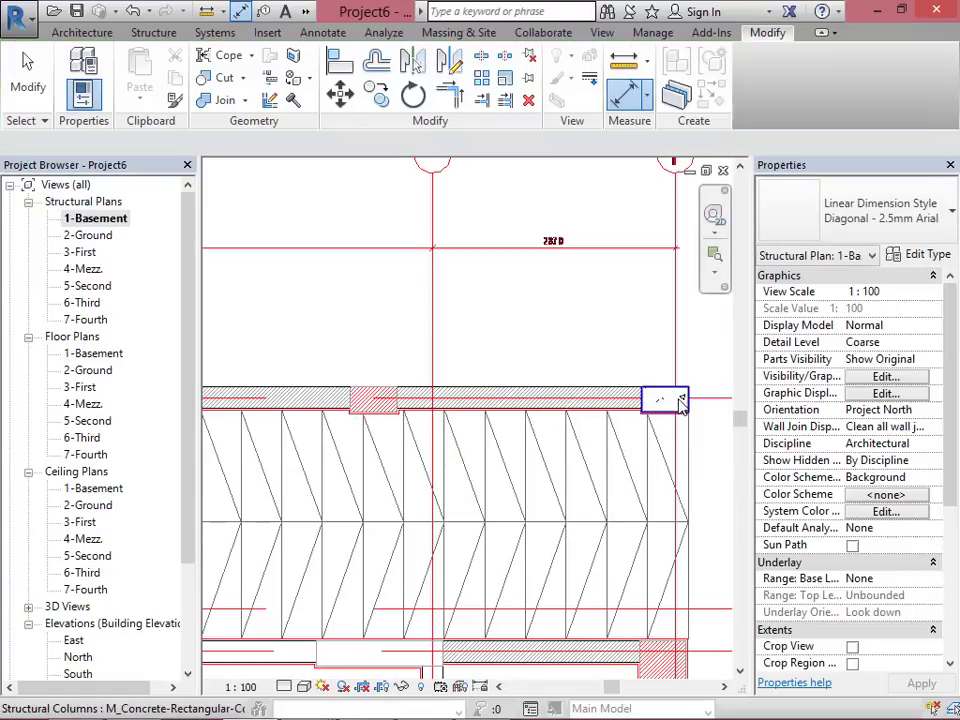
# Step: Copy the 300 x 550mm column from its upper-left corner onto the matching corner of the hatched column beside grid 2
pyautogui.click(679, 400)
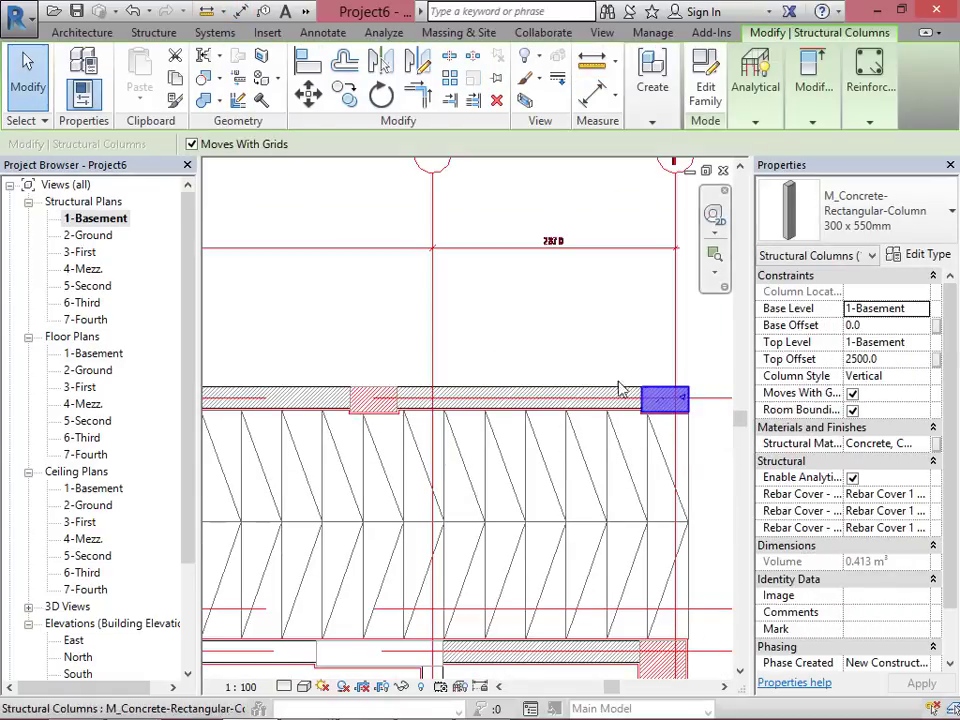
pyautogui.click(343, 95)
pyautogui.scroll(5, 665, 400)
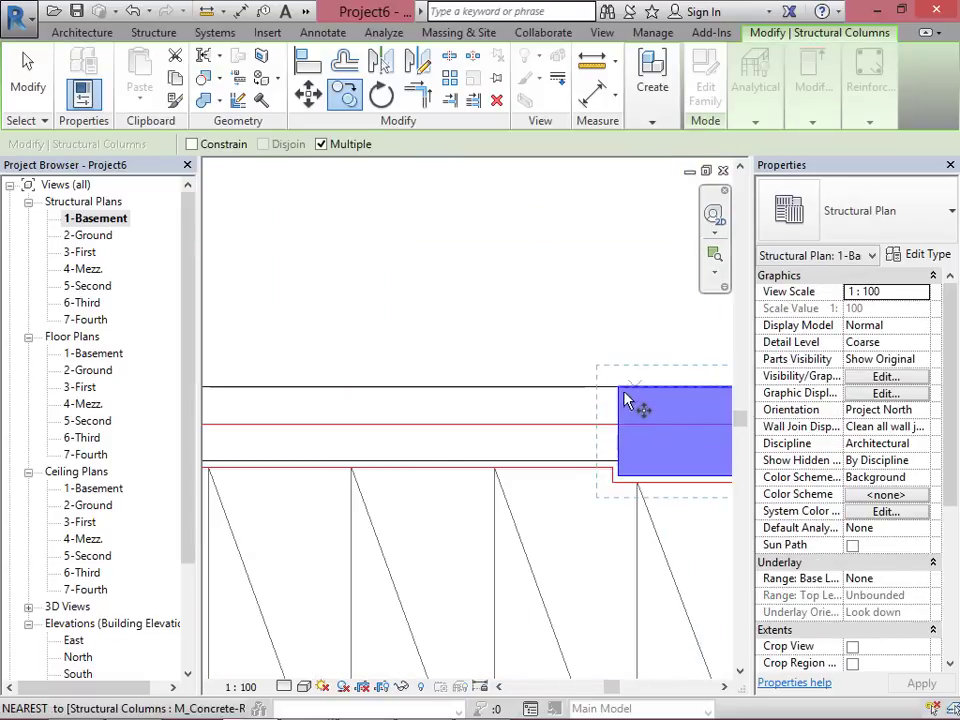
pyautogui.click(619, 390)
pyautogui.scroll(-3, 585, 418)
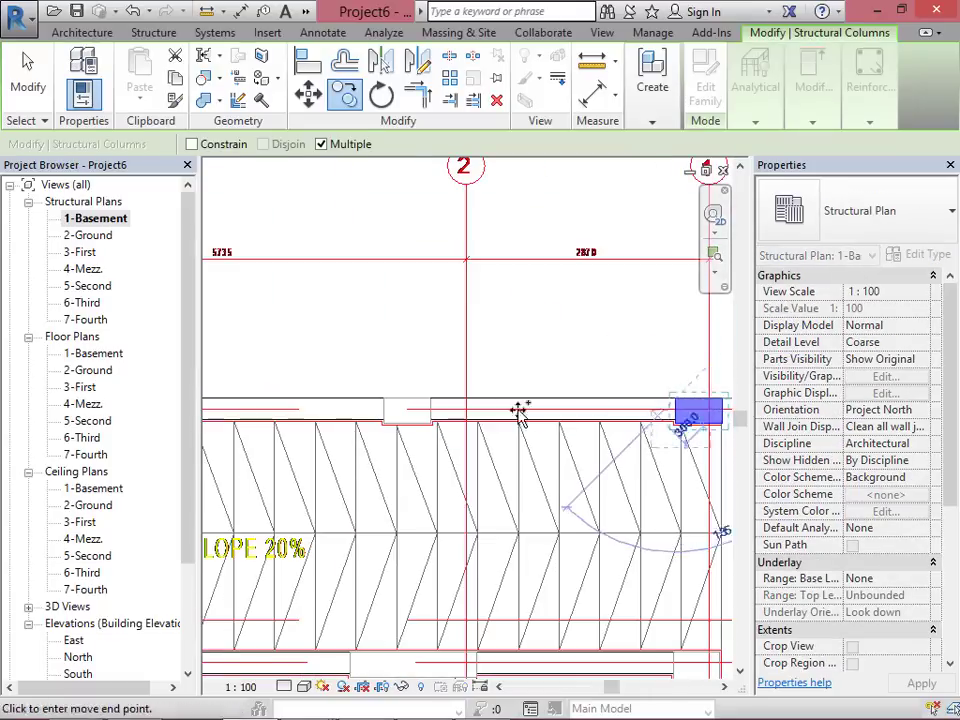
pyautogui.scroll(2, 413, 397)
pyautogui.scroll(1, 413, 397)
pyautogui.click(347, 401)
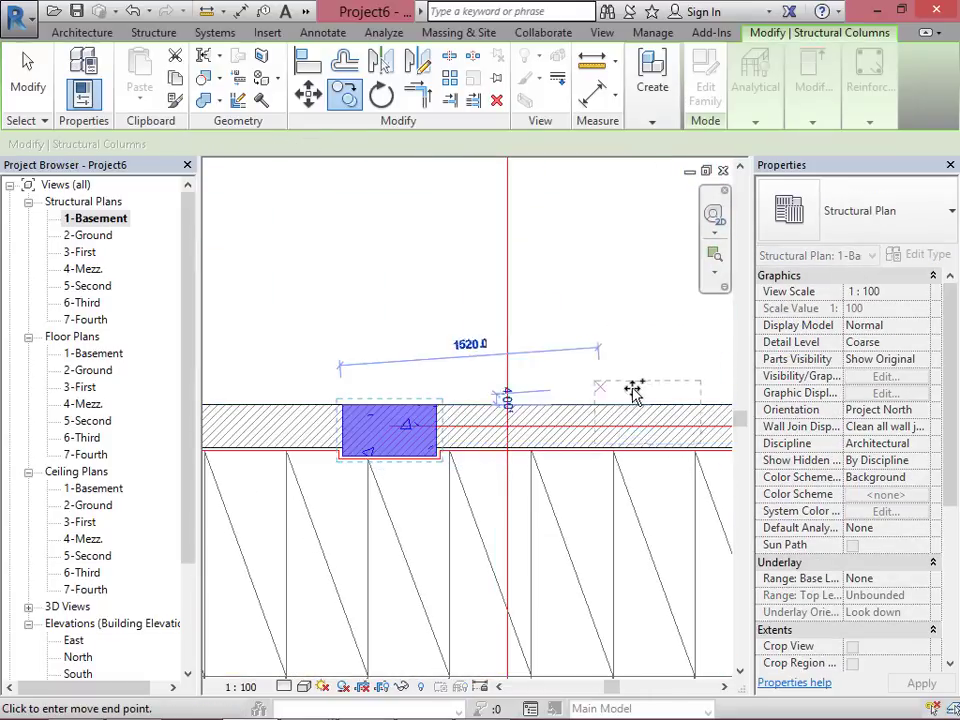
# Step: Place a copy of the selected concrete column at the upper-left corner of the column opening at grid 3
pyautogui.scroll(-1, 640, 395)
pyautogui.scroll(-3, 700, 418)
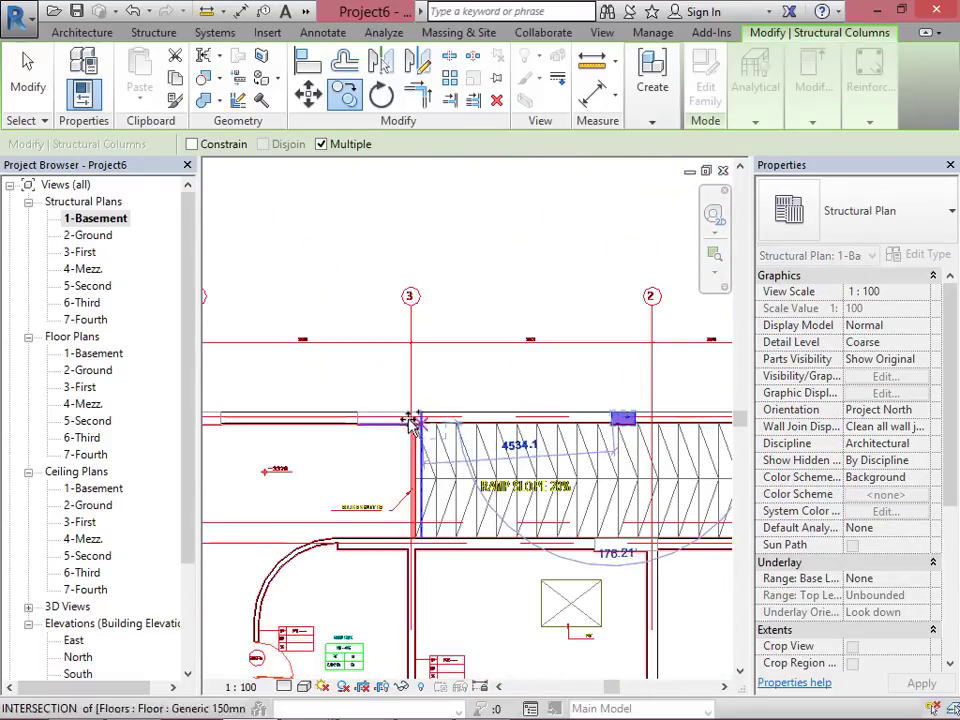
pyautogui.scroll(3, 341, 422)
pyautogui.scroll(3, 330, 410)
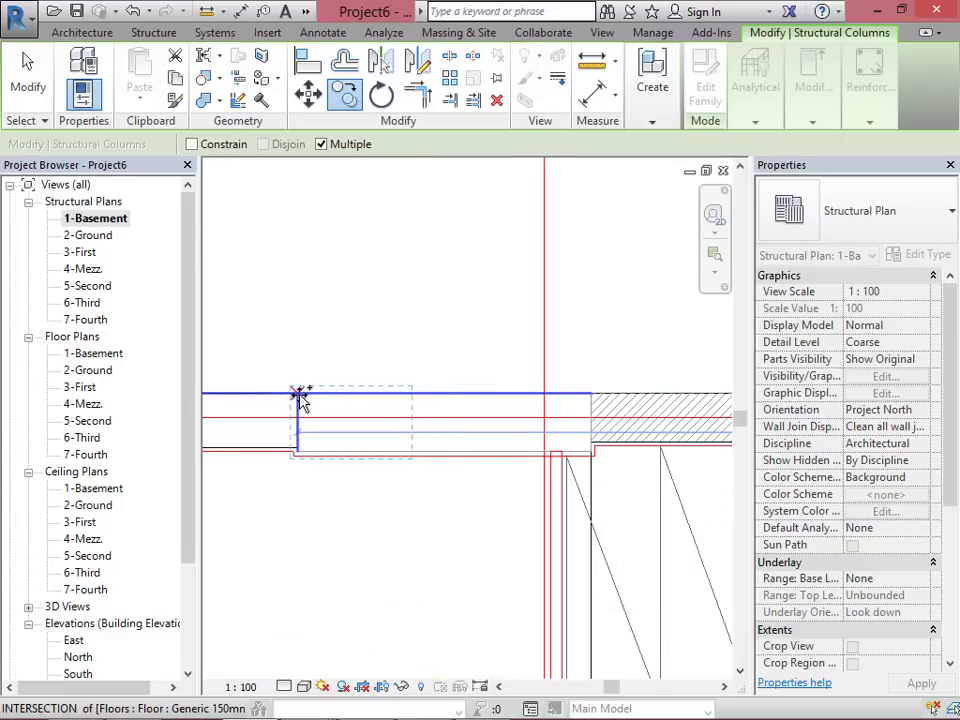
pyautogui.click(300, 398)
pyautogui.press('Escape')
pyautogui.press('Escape')
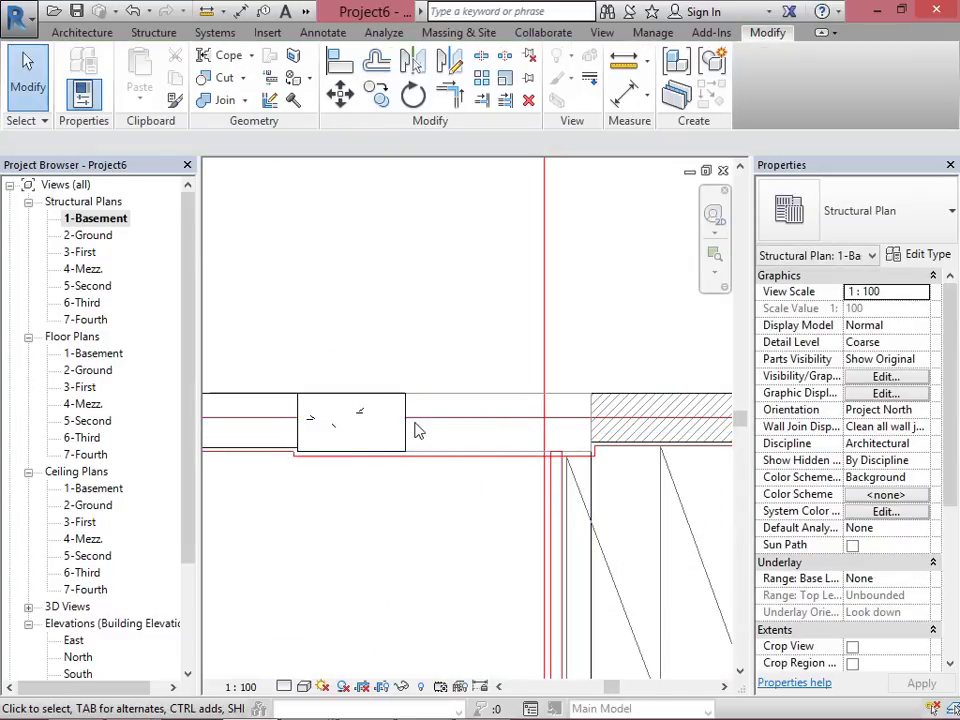
# Step: Measure the width of the column opening at grid 3 with an aligned dimension, without placing it
pyautogui.click(240, 11)
pyautogui.click(300, 407)
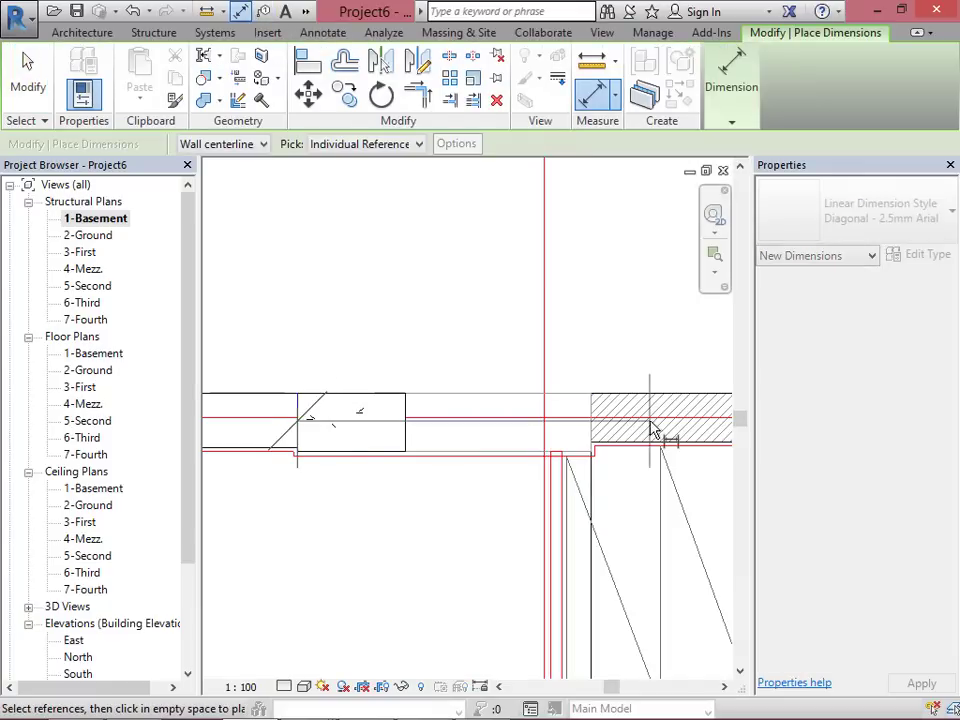
pyautogui.click(597, 421)
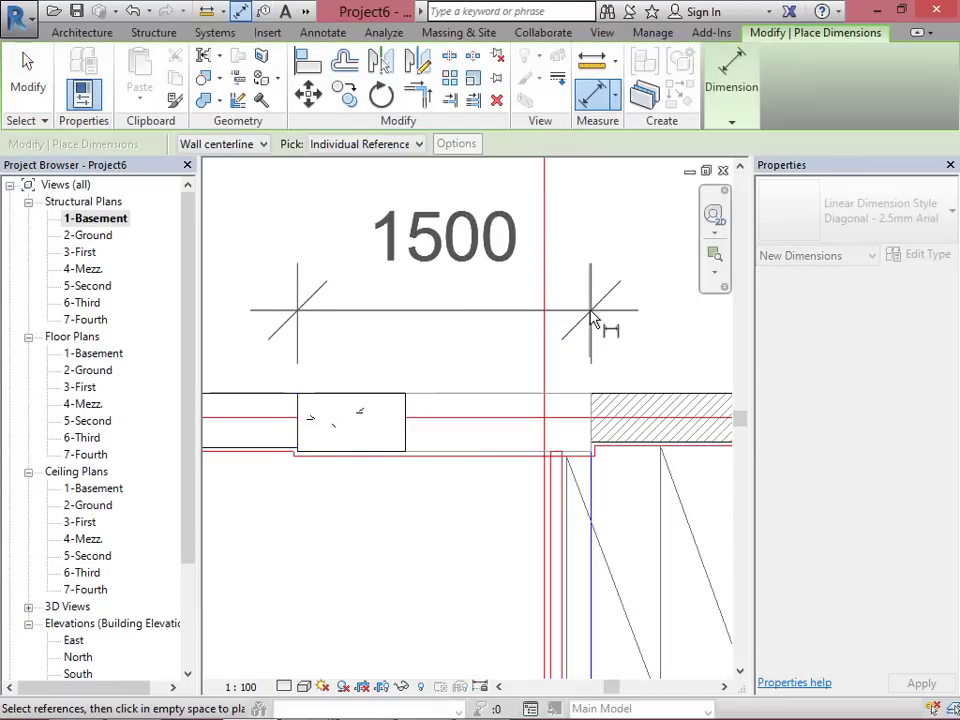
pyautogui.press('Escape')
pyautogui.press('Escape')
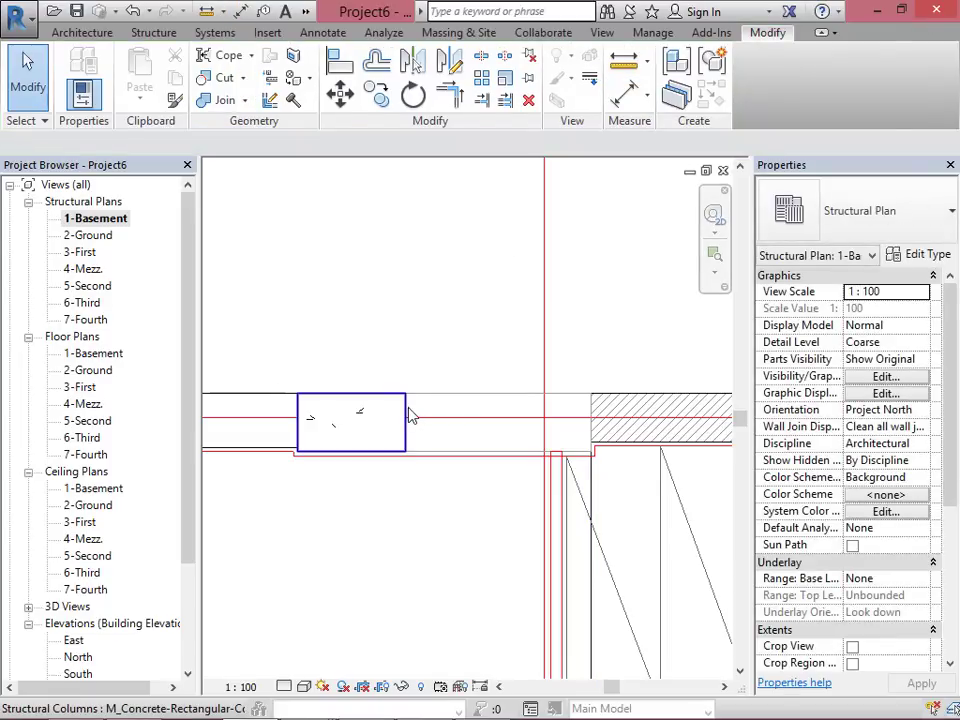
# Step: Duplicate the copied column's type as 300 x 1500mm and set h to 1500
pyautogui.click(407, 418)
pyautogui.click(915, 256)
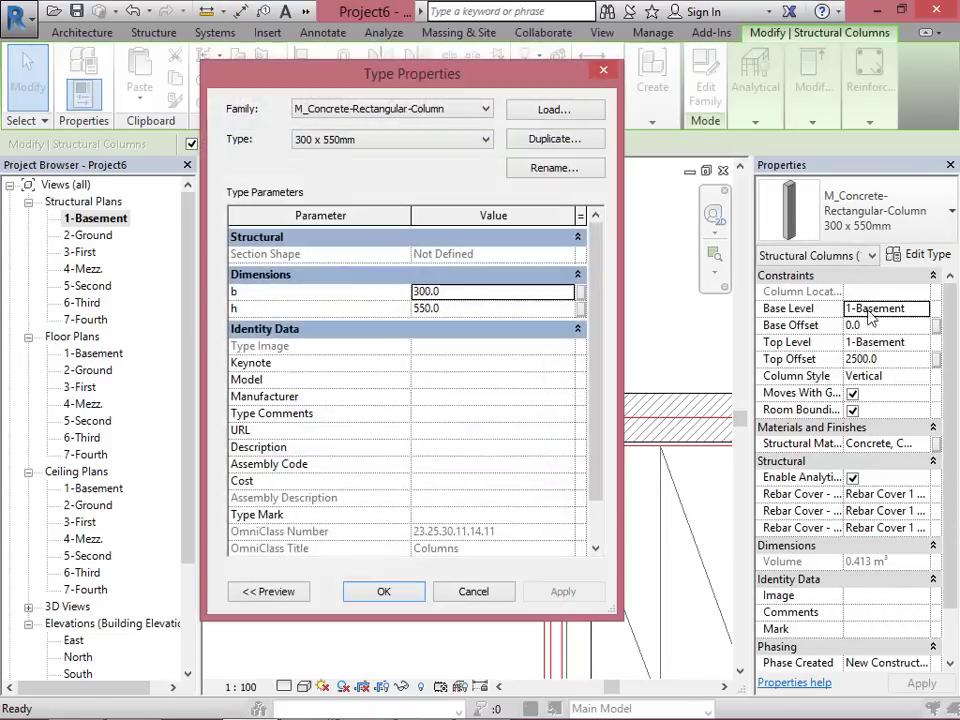
pyautogui.click(540, 140)
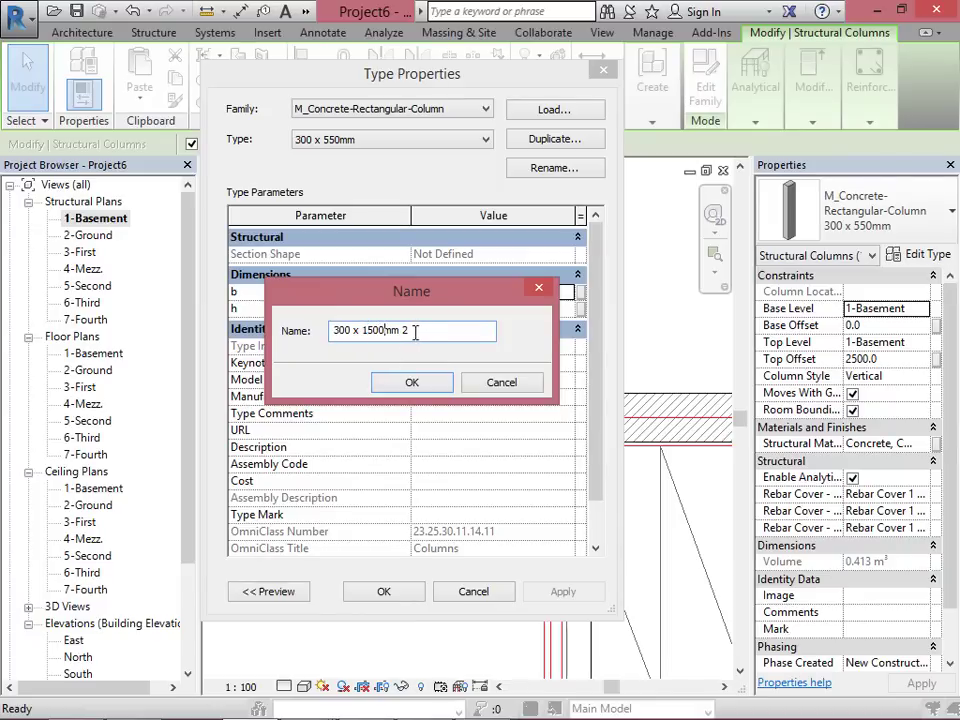
pyautogui.click(424, 387)
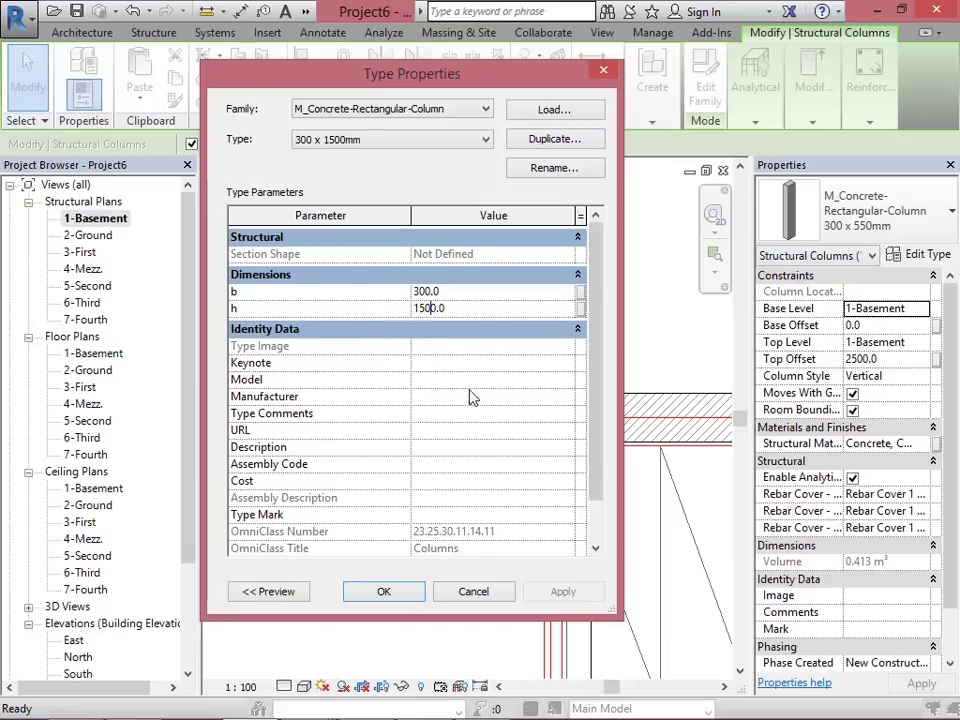
pyautogui.click(384, 591)
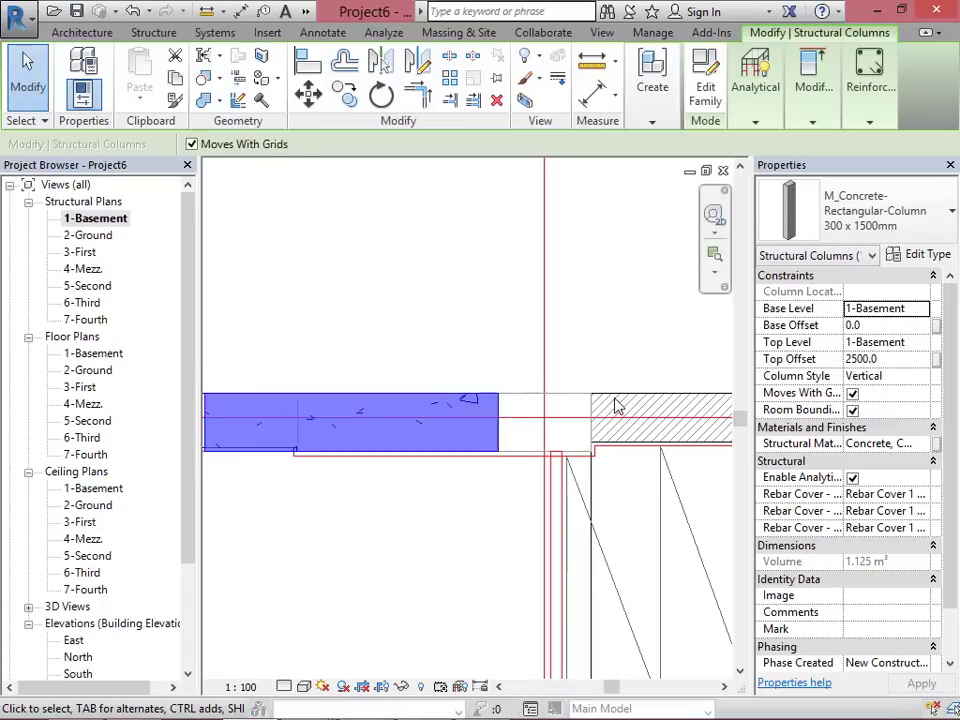
# Step: Align the right edge of the 300 x 1500mm column with the right edge of the opening at grid 3
pyautogui.scroll(-2, 615, 403)
pyautogui.press('Escape')
pyautogui.click(545, 420)
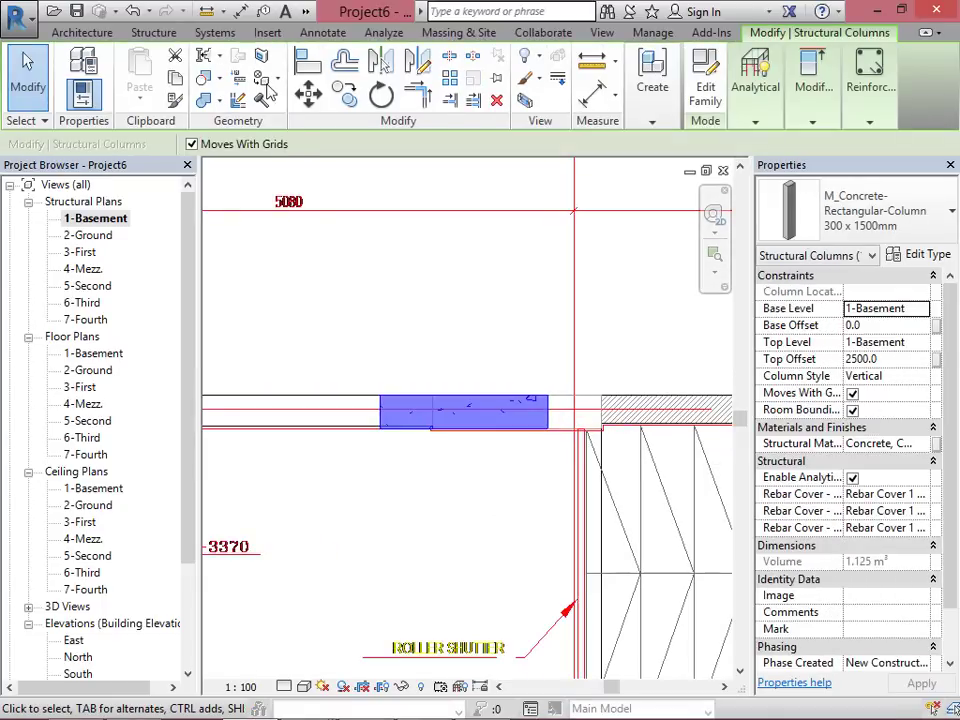
pyautogui.click(310, 75)
pyautogui.scroll(3, 600, 428)
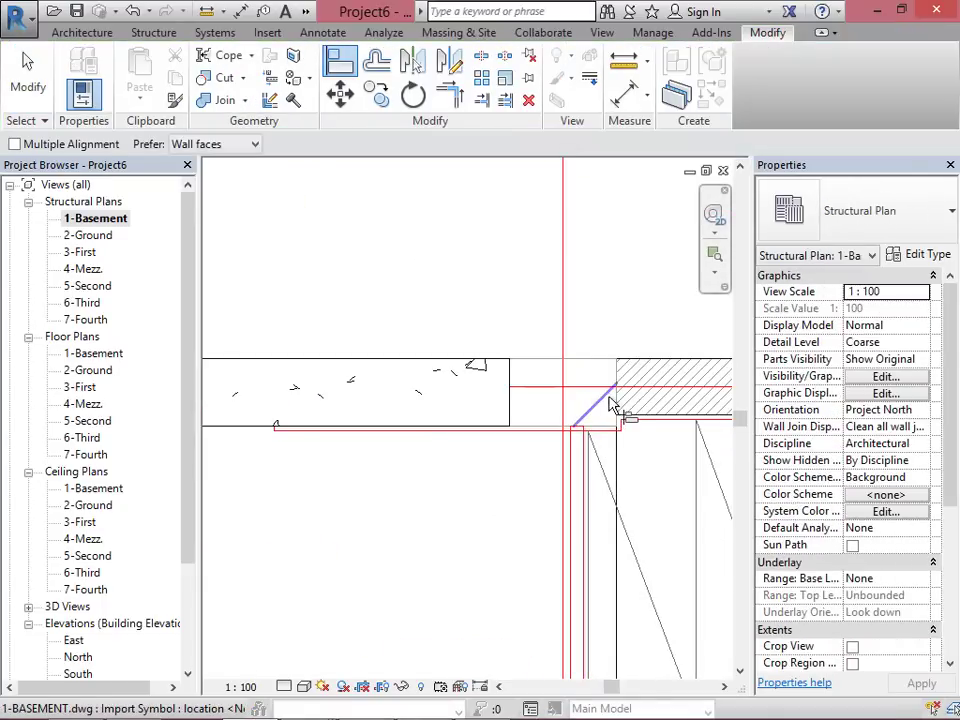
pyautogui.click(615, 408)
pyautogui.click(510, 412)
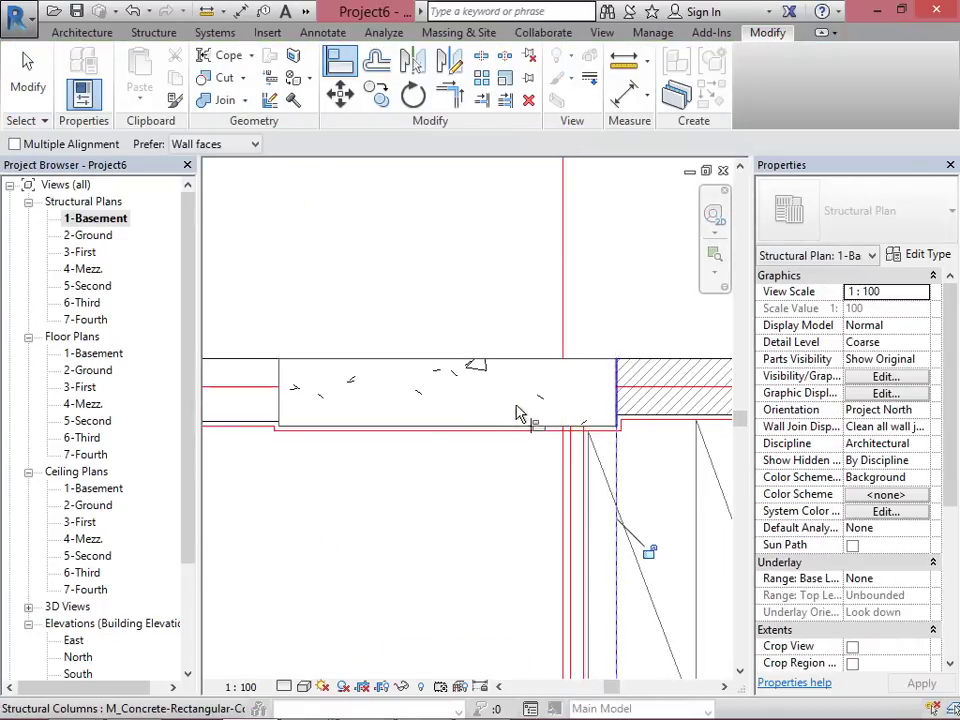
pyautogui.scroll(-5, 593, 336)
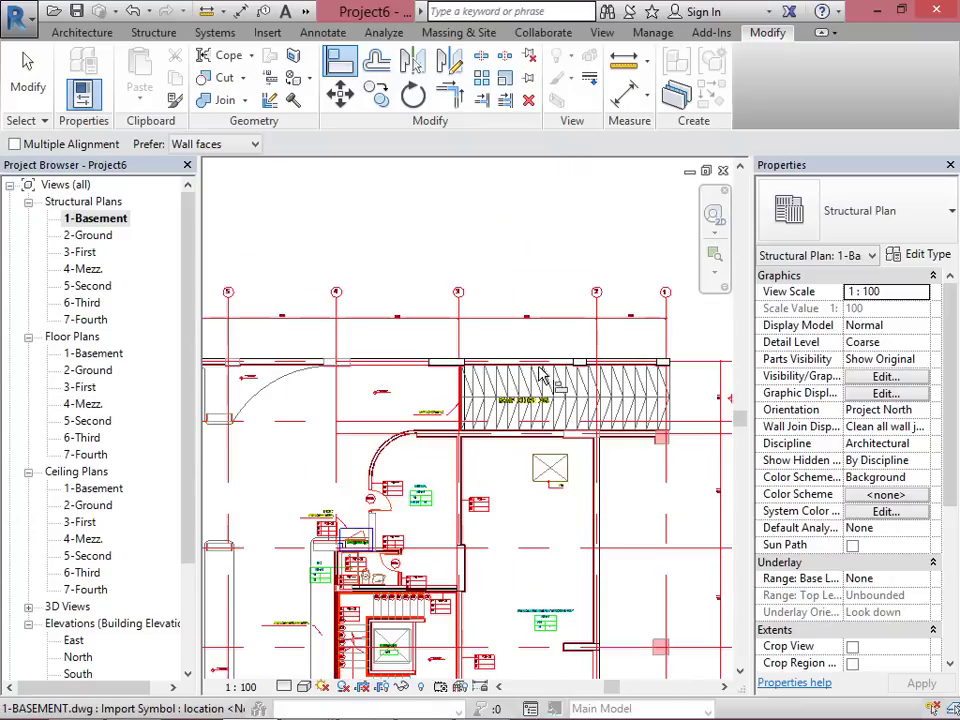
pyautogui.scroll(5, 424, 388)
pyautogui.press('Escape')
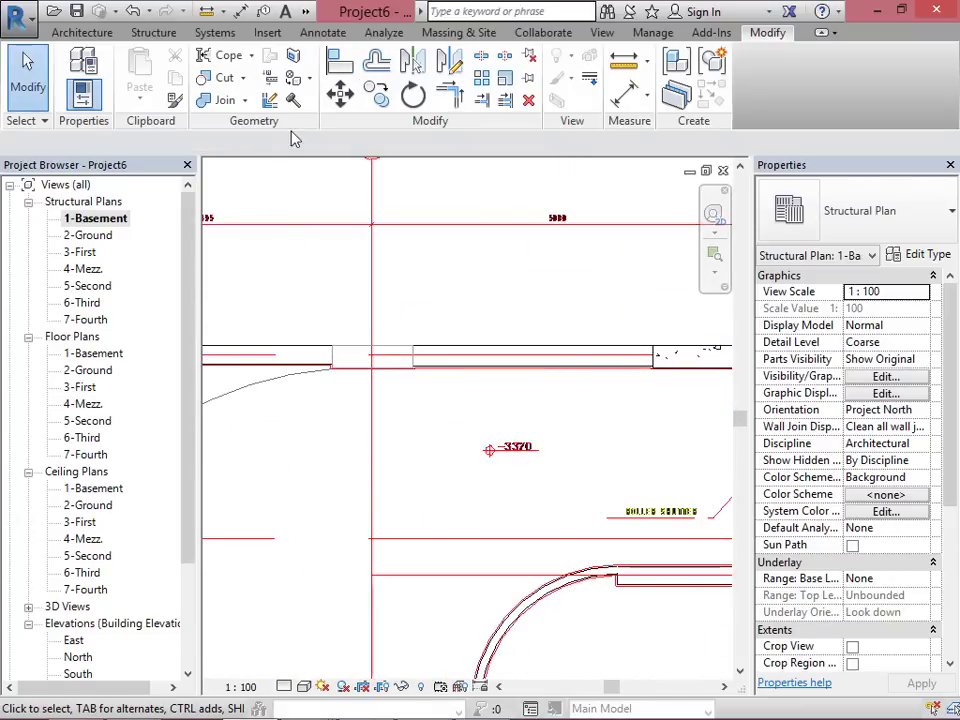
# Step: Measure the width of the column opening at grid 4 with an aligned dimension, without placing it
pyautogui.click(241, 11)
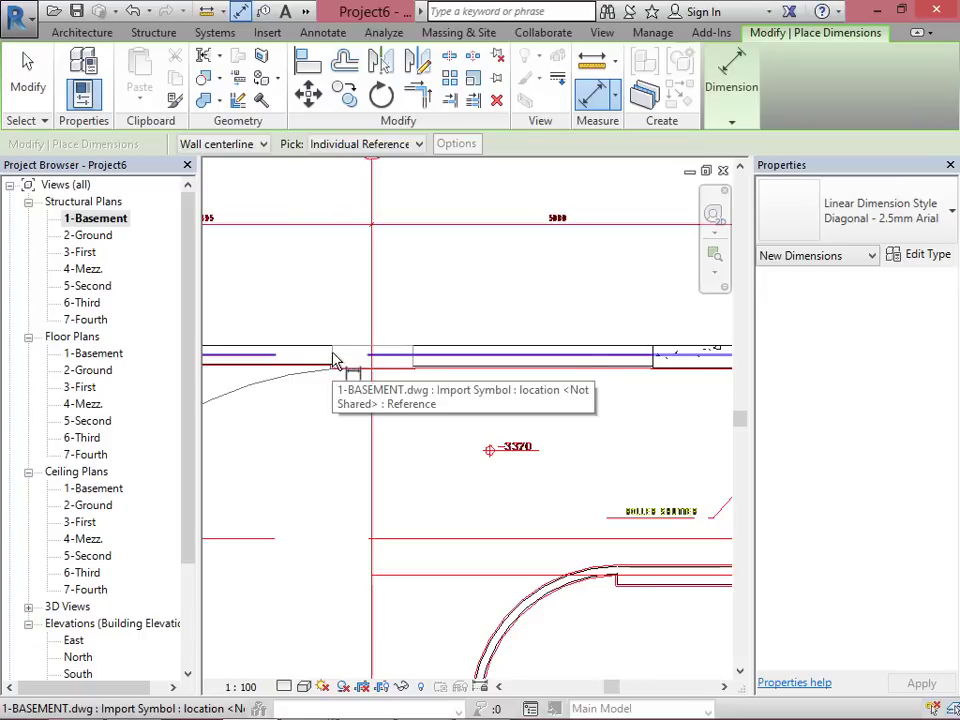
pyautogui.scroll(2, 335, 360)
pyautogui.scroll(2, 345, 362)
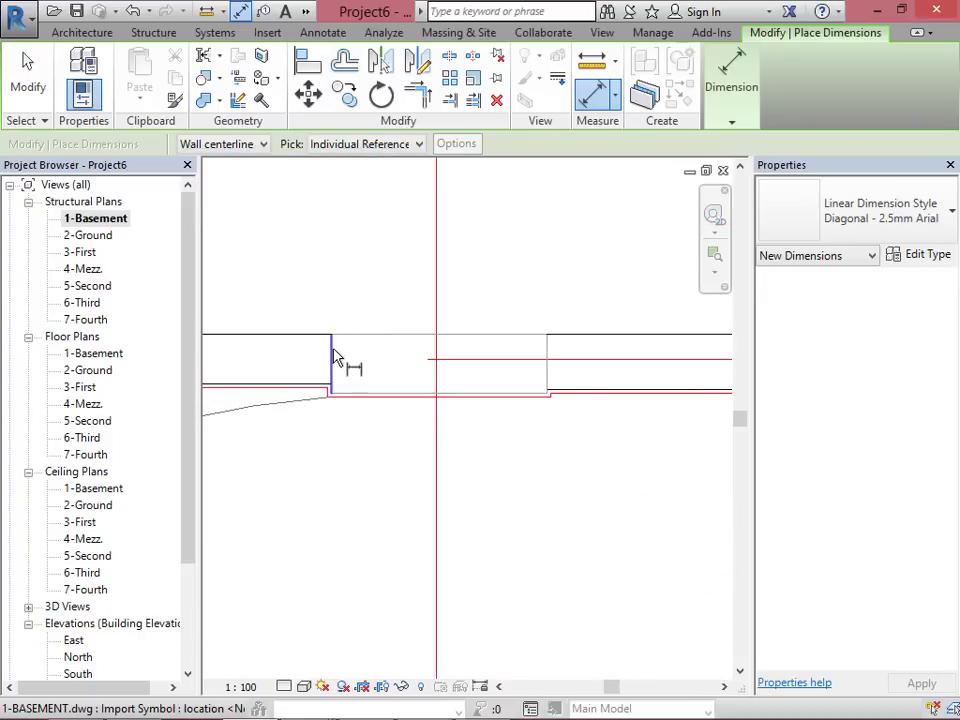
pyautogui.scroll(1, 352, 360)
pyautogui.click(369, 360)
pyautogui.click(589, 376)
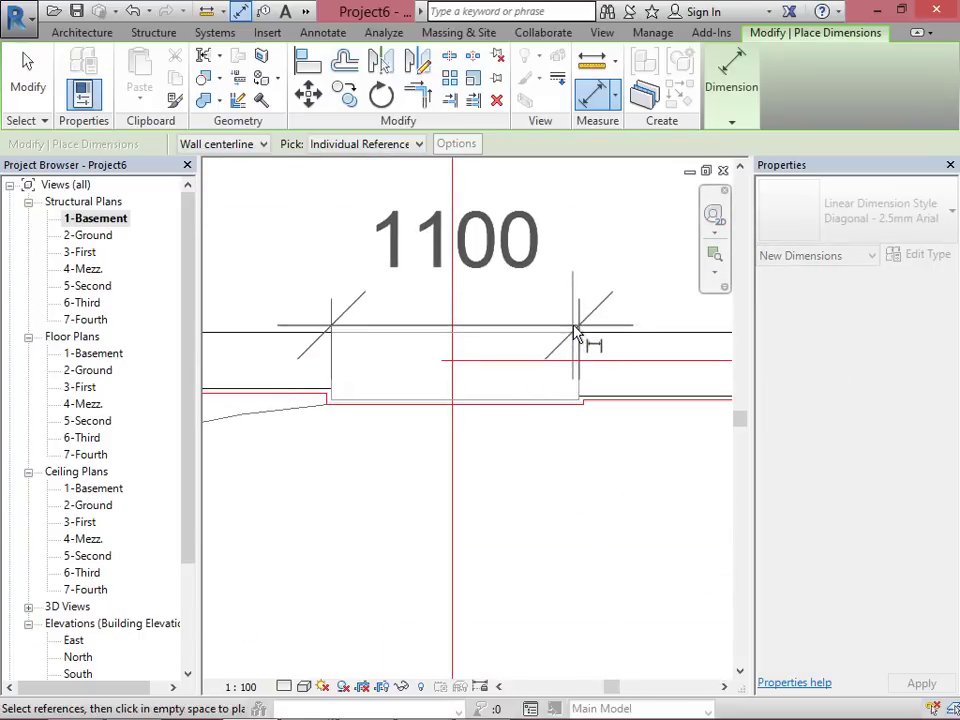
pyautogui.press('Escape')
pyautogui.scroll(-3, 437, 374)
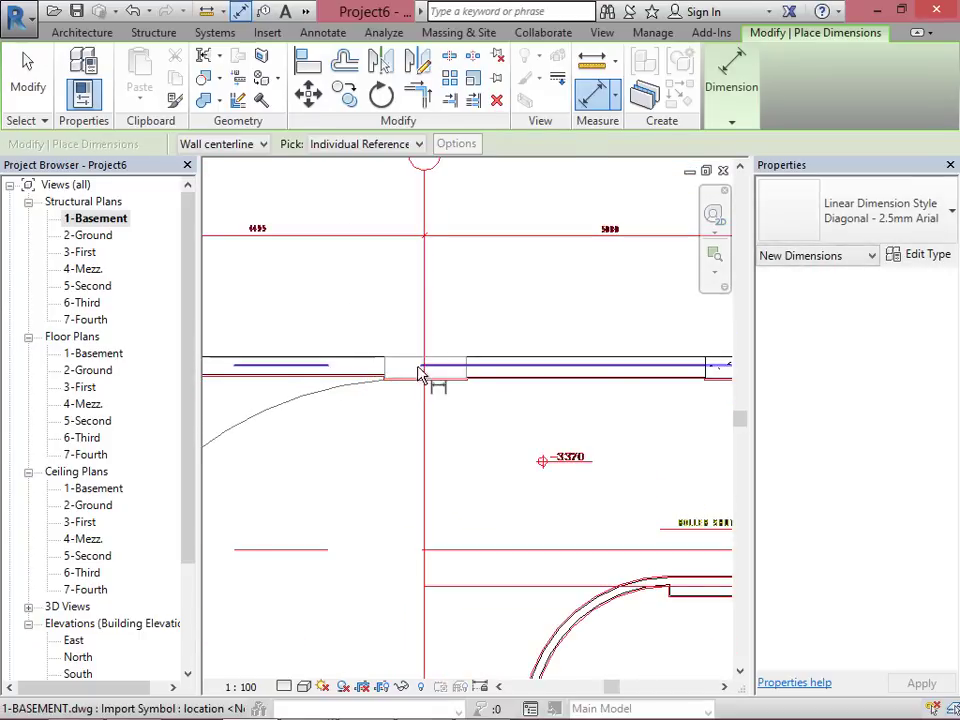
pyautogui.press('Escape')
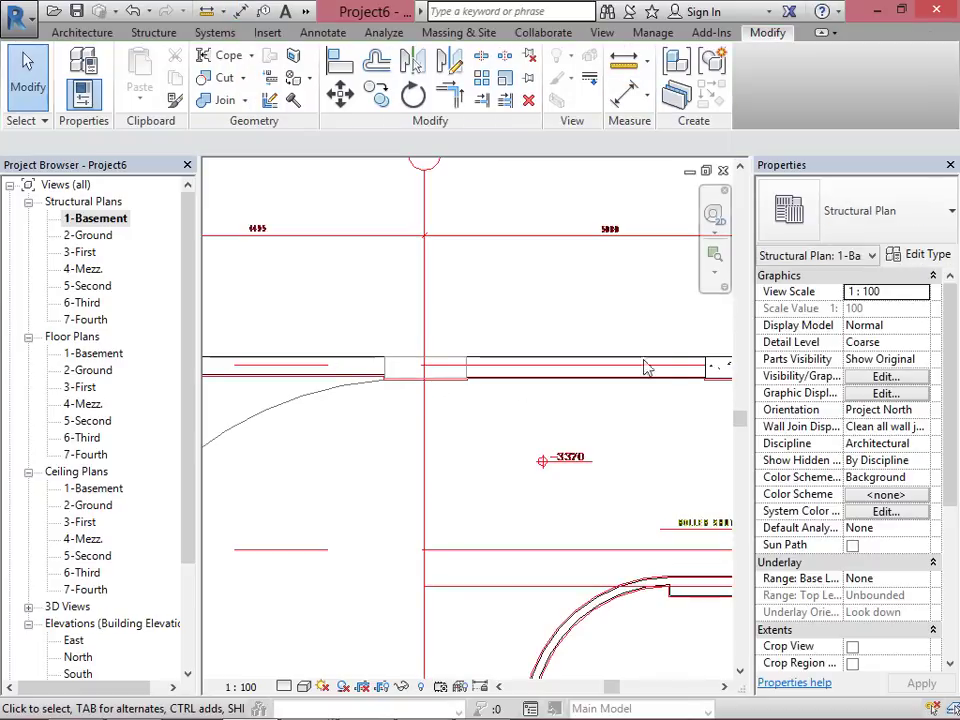
# Step: Copy the 300 x 1500mm column from grid 3 to the opening at grid 4
pyautogui.scroll(-2, 519, 383)
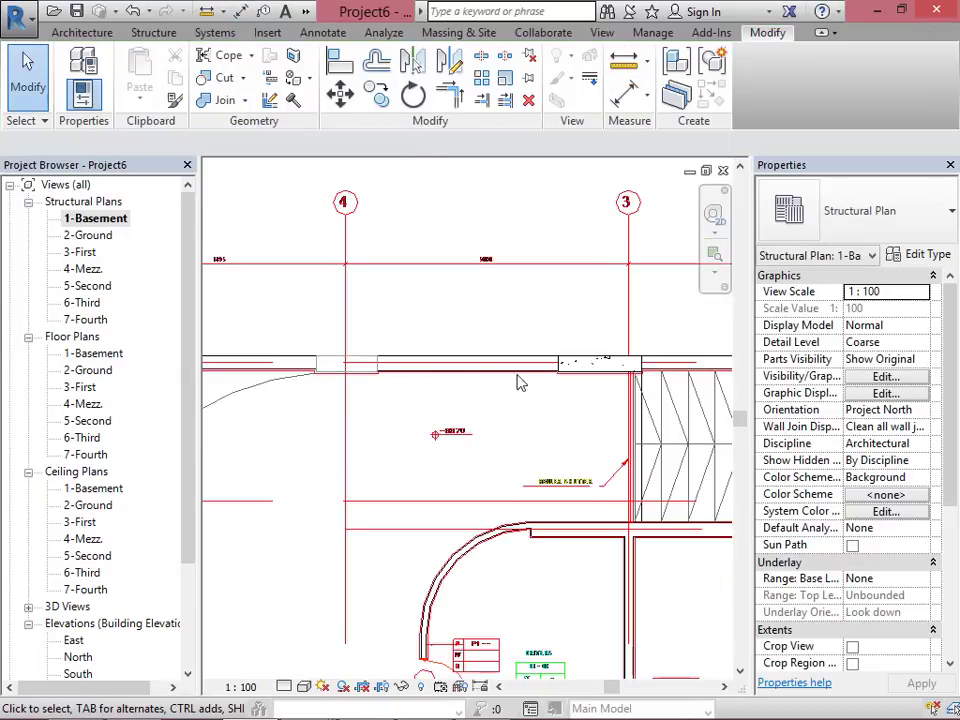
pyautogui.click(590, 362)
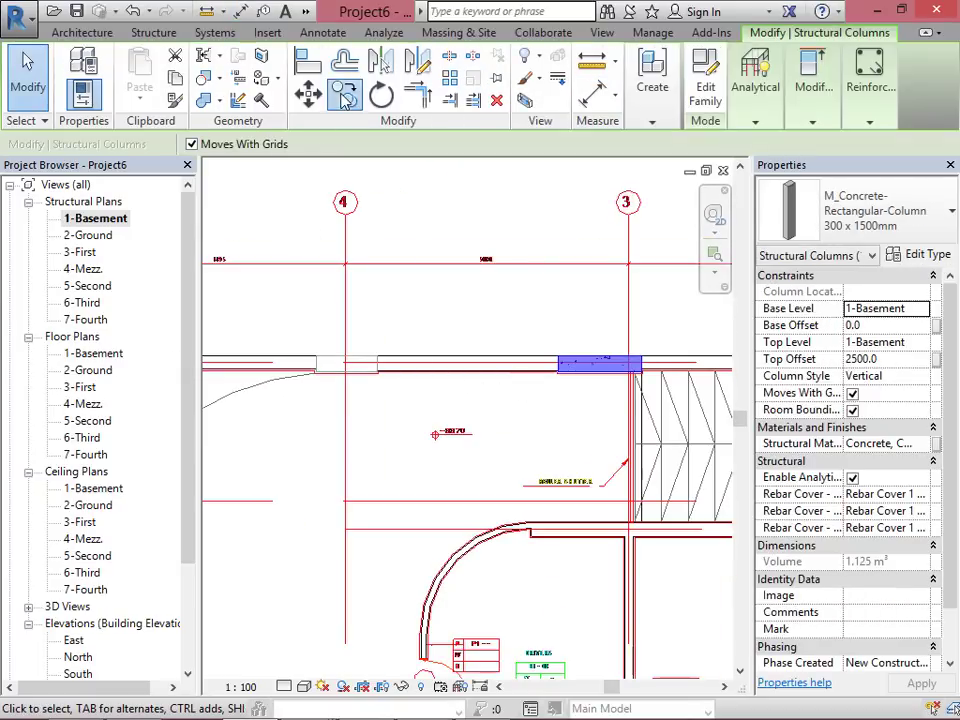
pyautogui.click(344, 96)
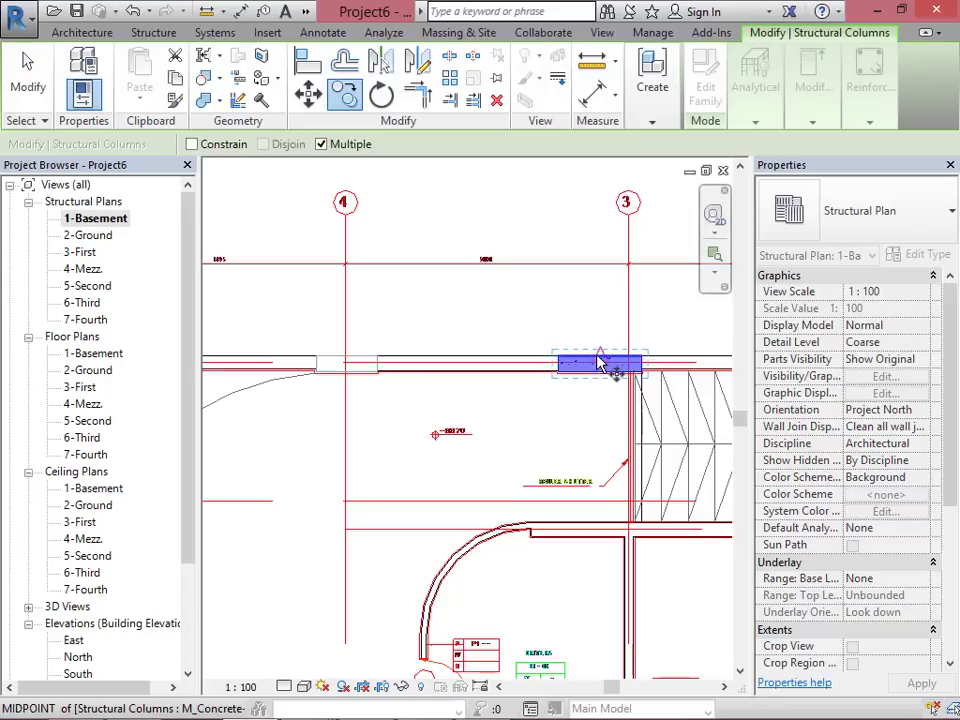
pyautogui.click(605, 364)
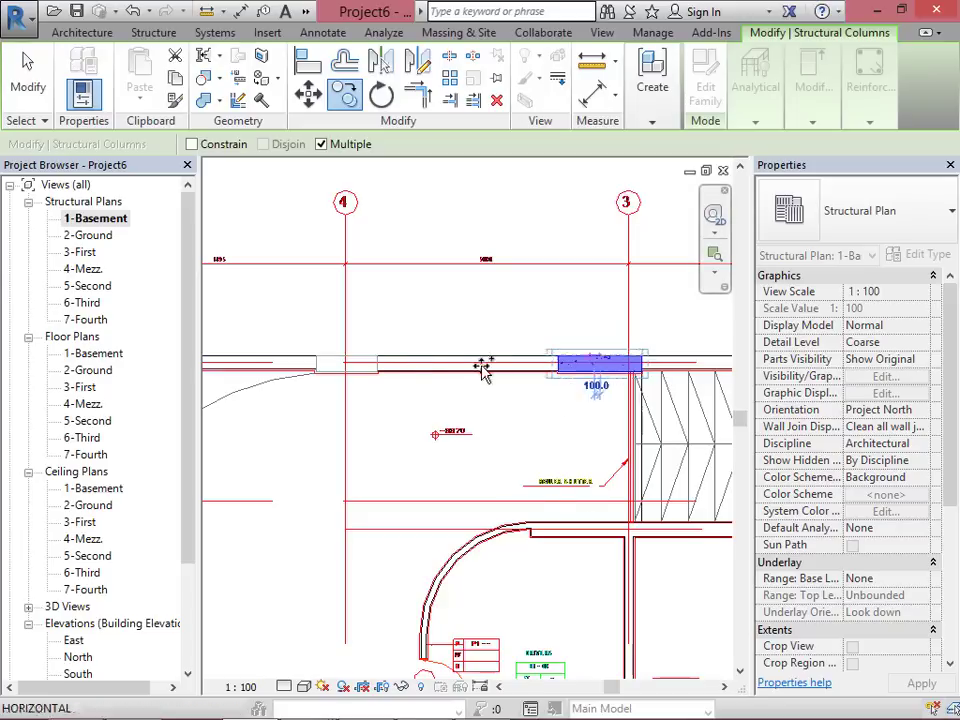
pyautogui.click(345, 361)
pyautogui.press('Escape')
# Step: Duplicate the type of the column at grid 4 as 300 x 1100mm and set h to 1100
pyautogui.click(386, 367)
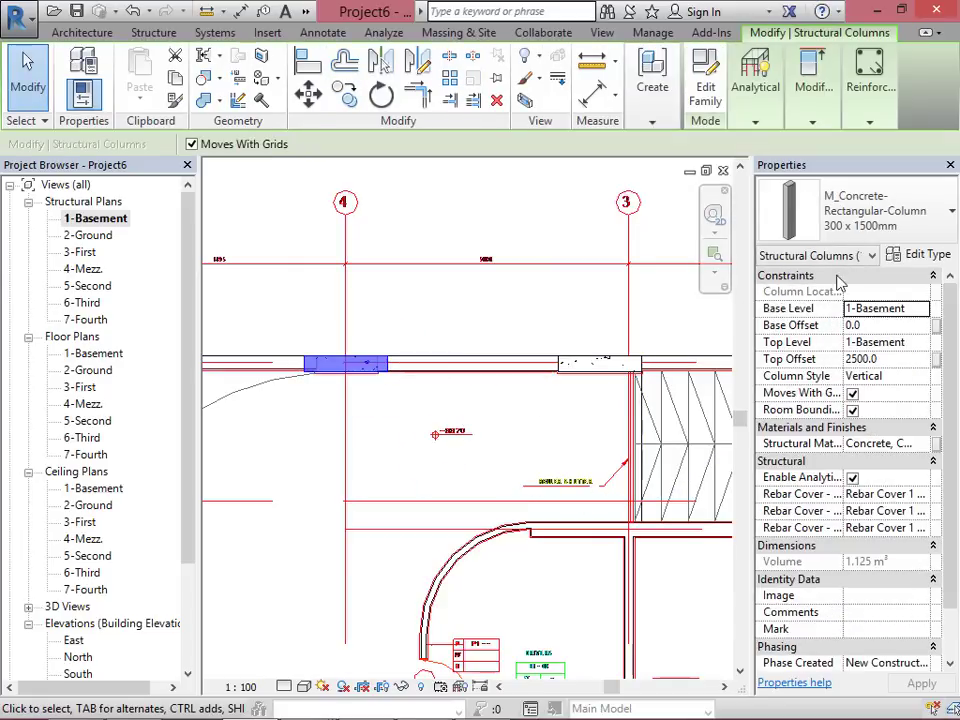
pyautogui.click(930, 255)
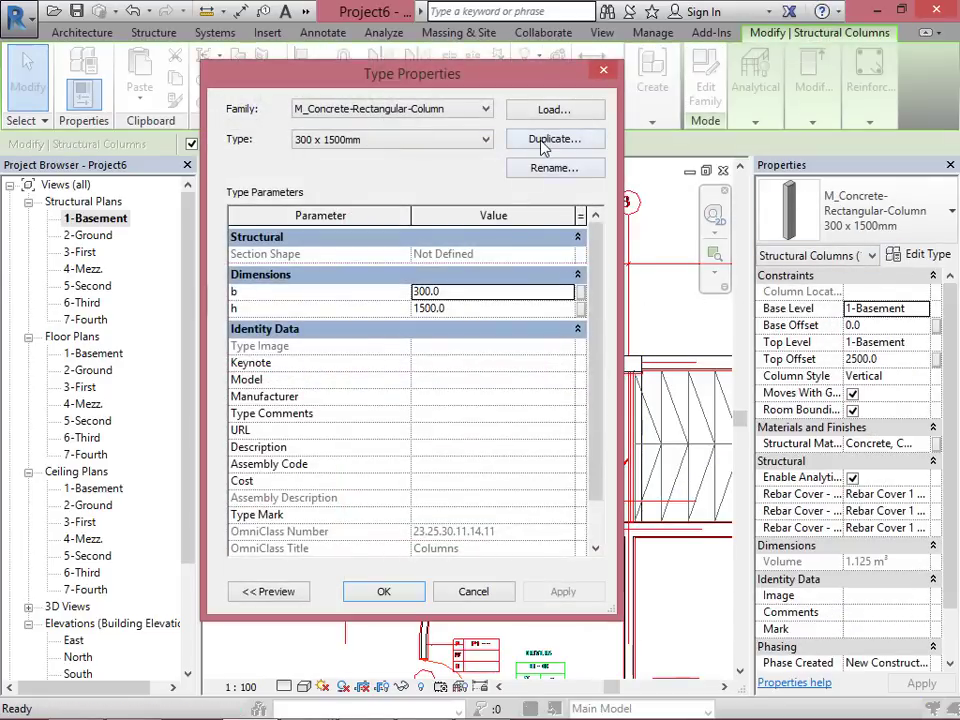
pyautogui.click(543, 143)
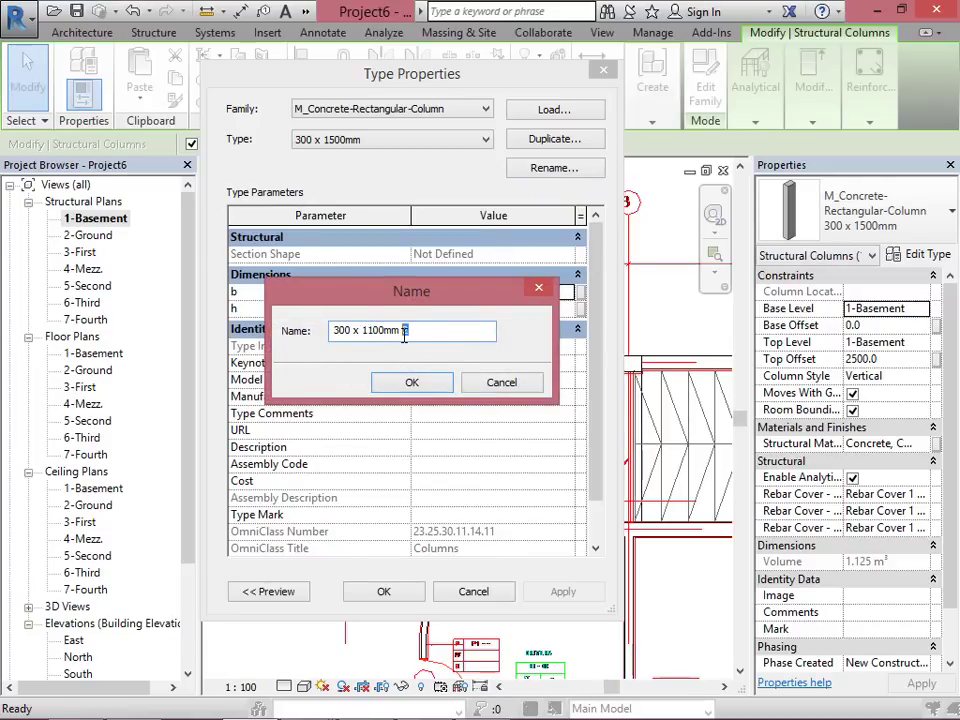
pyautogui.write('300 x 1100mm')
pyautogui.click(412, 383)
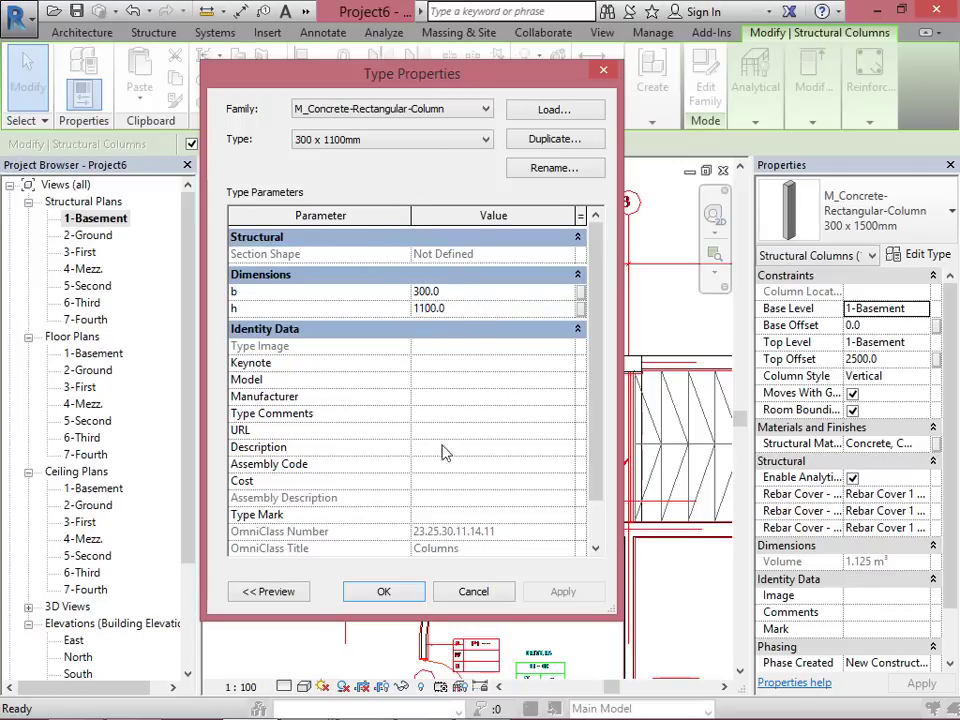
pyautogui.click(397, 597)
pyautogui.click(328, 414)
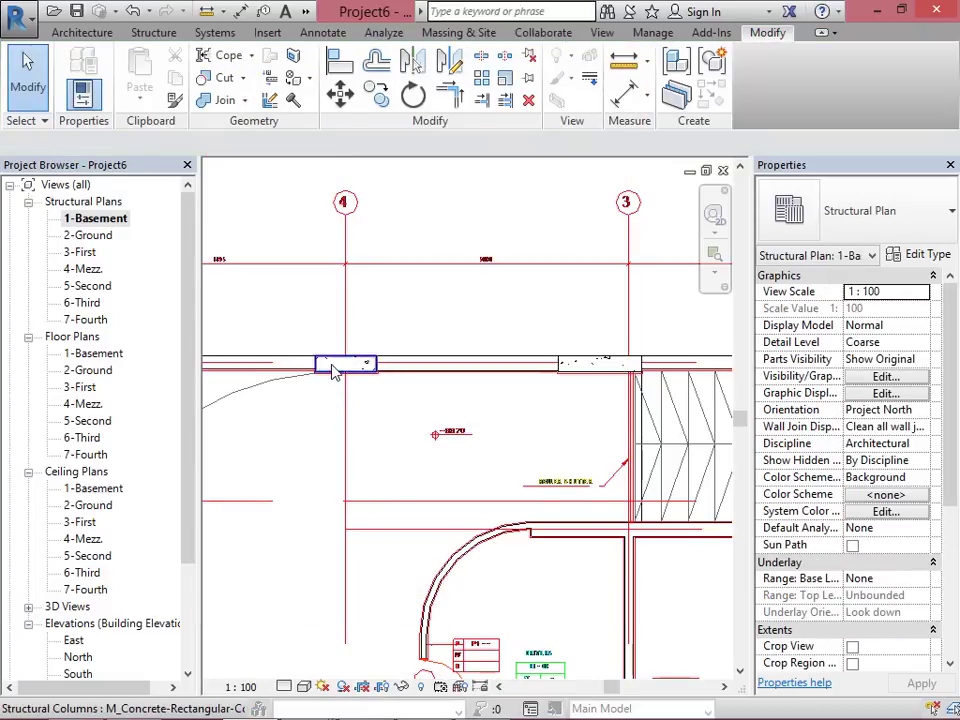
# Step: Align the right edge of the 300 x 1100mm column with the right edge of the opening at grid 4
pyautogui.scroll(5, 335, 370)
pyautogui.press('a')
pyautogui.press('l')
pyautogui.press('Escape')
pyautogui.scroll(3, 517, 377)
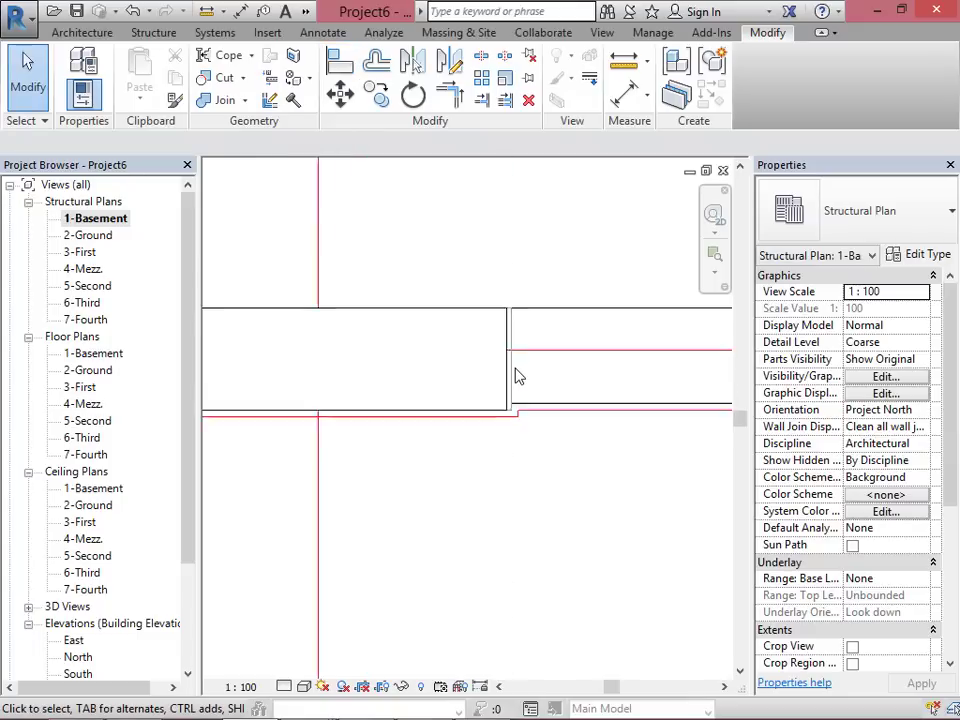
pyautogui.click(343, 66)
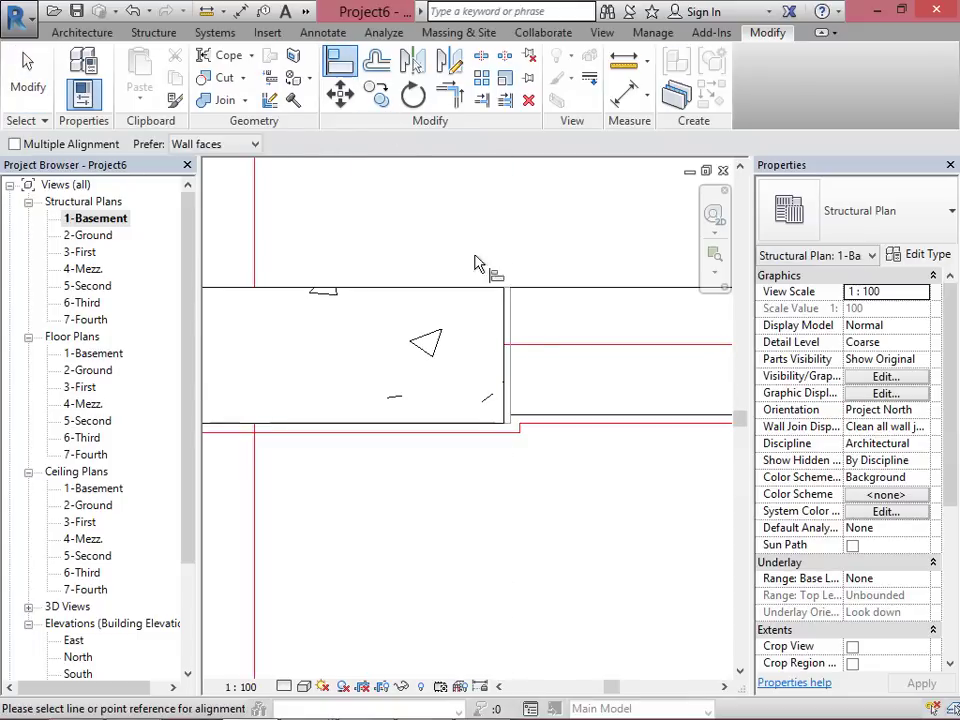
pyautogui.click(514, 375)
pyautogui.click(554, 369)
pyautogui.scroll(-5, 563, 368)
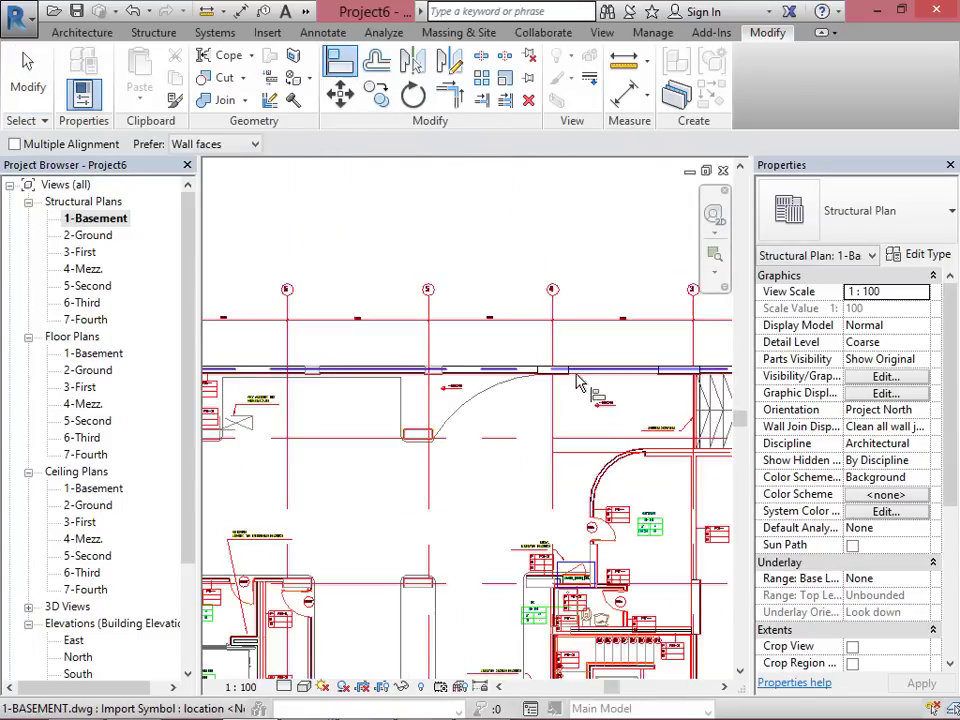
pyautogui.press('Escape')
# Step: Measure the width of the column opening at grid 5 with an aligned dimension, without placing it
pyautogui.scroll(5, 497, 396)
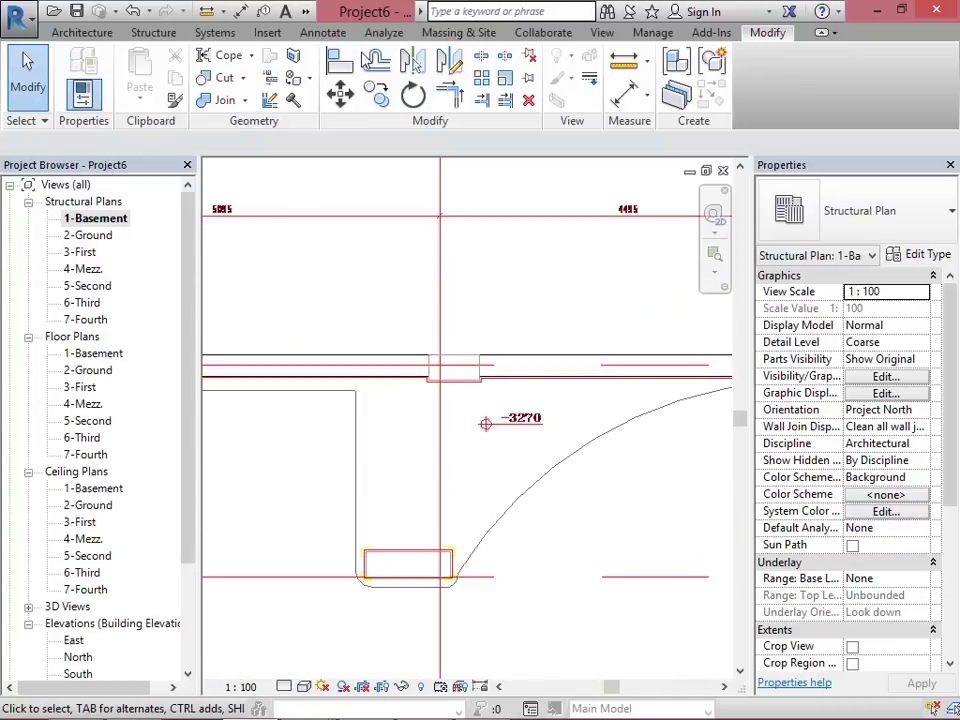
pyautogui.click(241, 12)
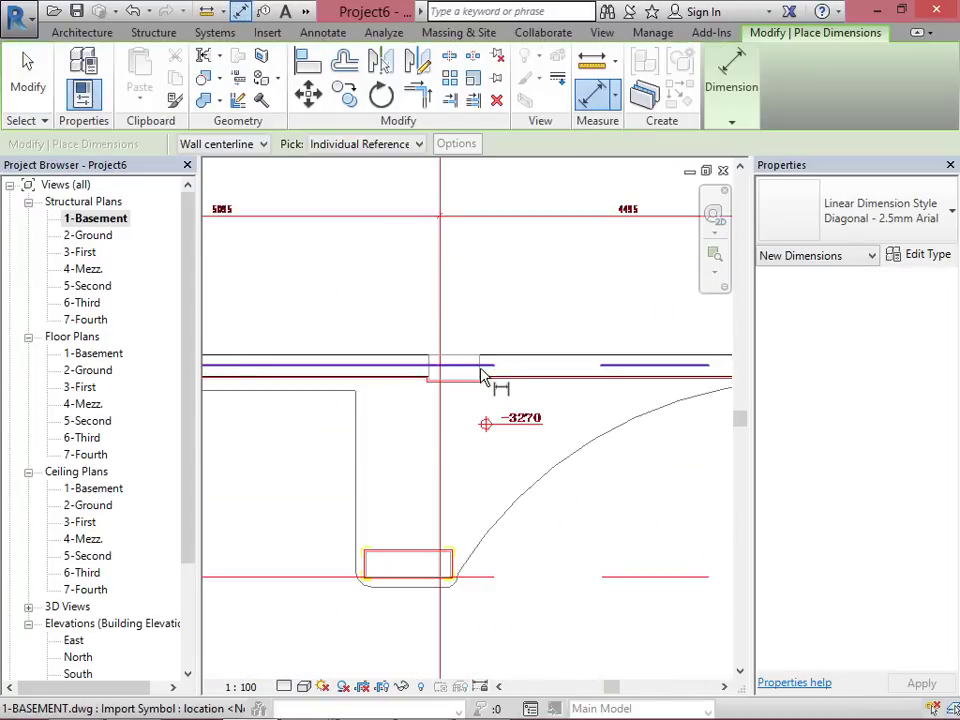
pyautogui.scroll(2, 483, 378)
pyautogui.click(478, 380)
pyautogui.click(384, 379)
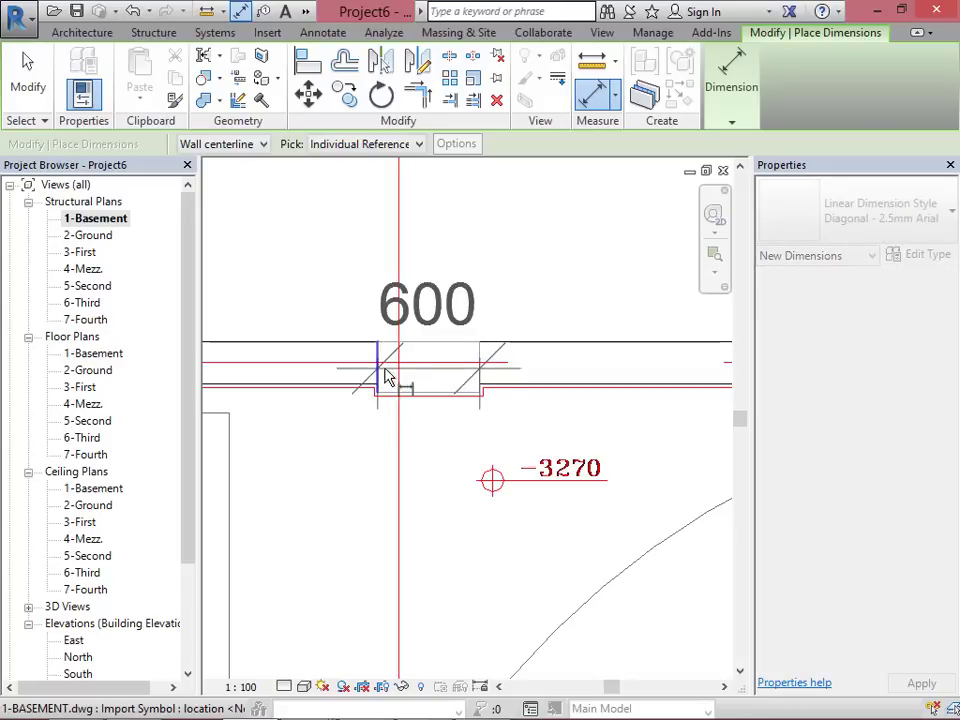
pyautogui.scroll(-6, 400, 362)
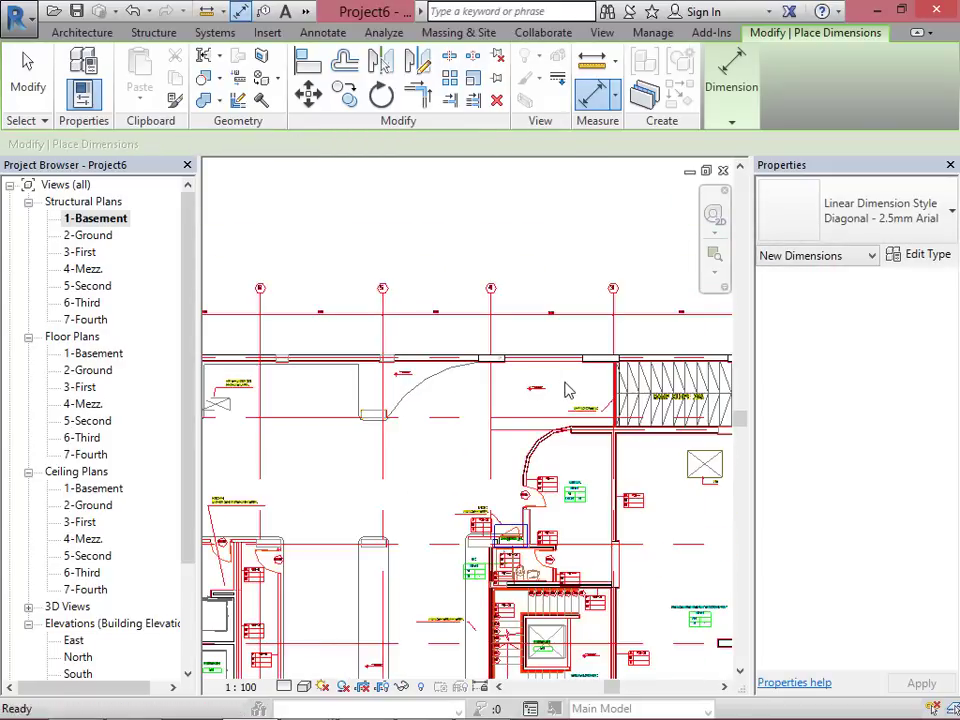
pyautogui.press('Escape')
pyautogui.press('Escape')
# Step: Copy the 300 x 550mm column from grid 2 to the upper-wall opening at grid 5
pyautogui.scroll(3, 672, 358)
pyautogui.click(637, 353)
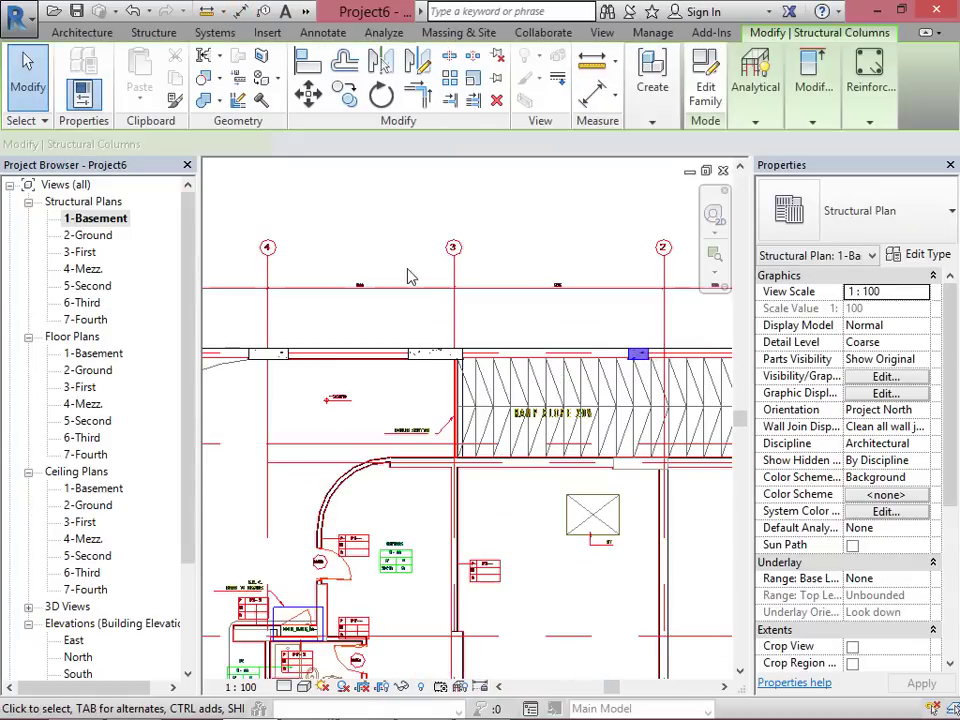
pyautogui.click(343, 100)
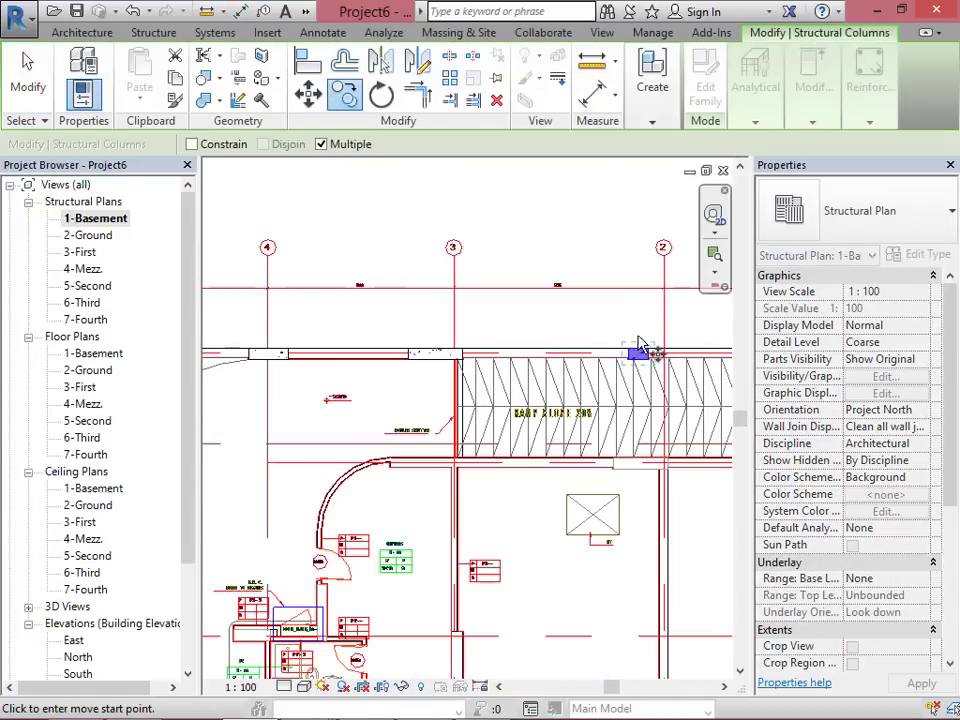
pyautogui.scroll(3, 640, 355)
pyautogui.click(662, 355)
pyautogui.scroll(-3, 668, 356)
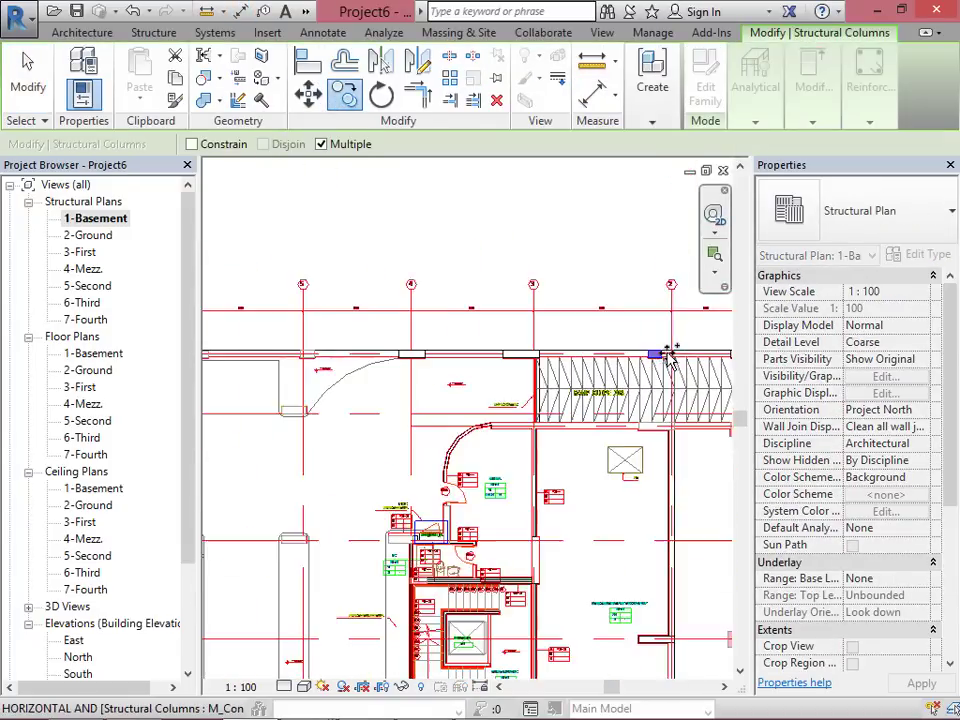
pyautogui.scroll(5, 418, 354)
pyautogui.scroll(3, 340, 362)
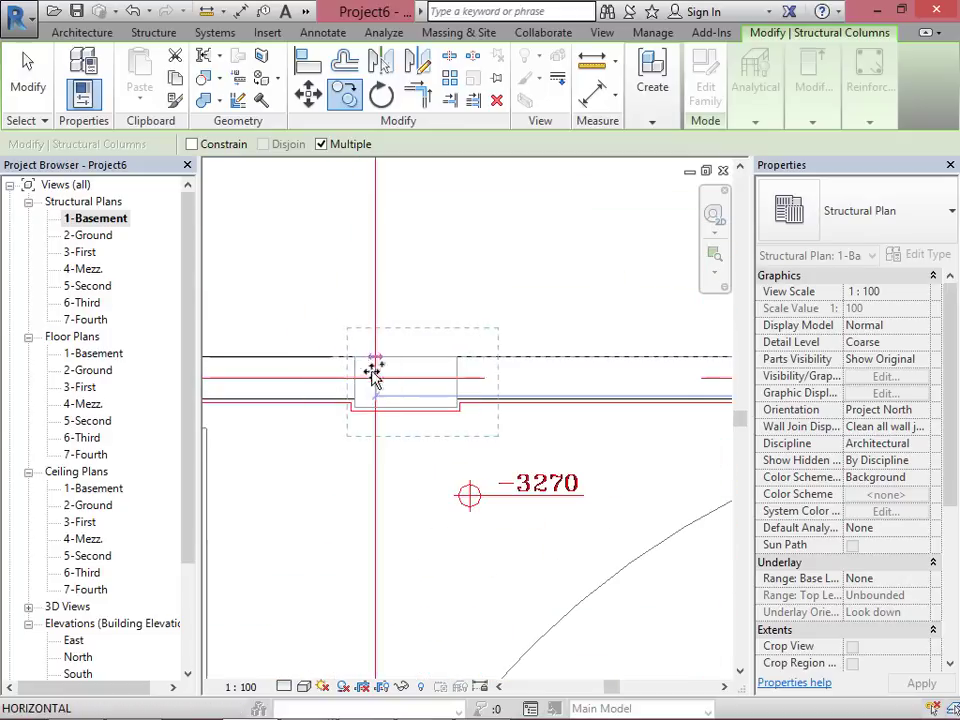
pyautogui.click(455, 385)
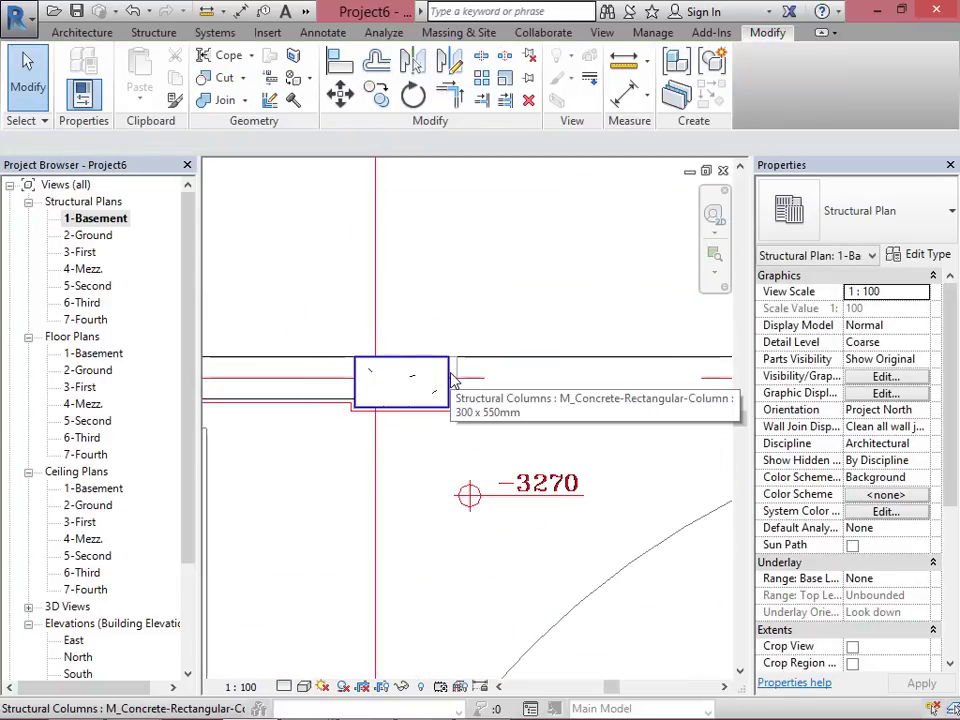
# Step: Duplicate the type of the column at grid 5 as 300 x 600mm and set h to 600
pyautogui.click(452, 380)
pyautogui.click(900, 254)
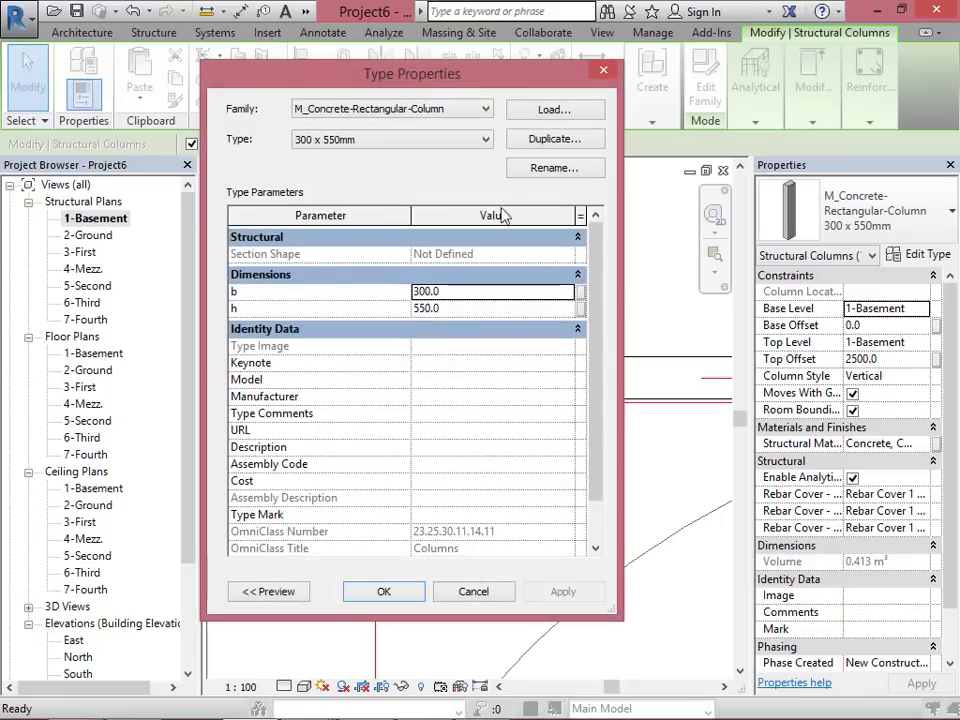
pyautogui.click(529, 142)
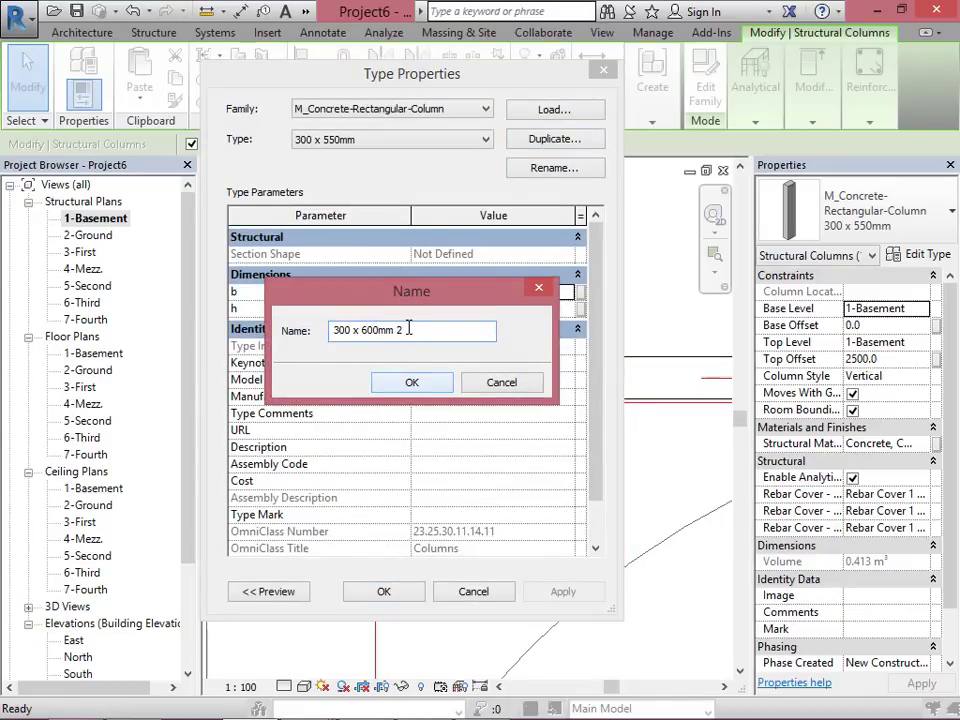
pyautogui.click(413, 383)
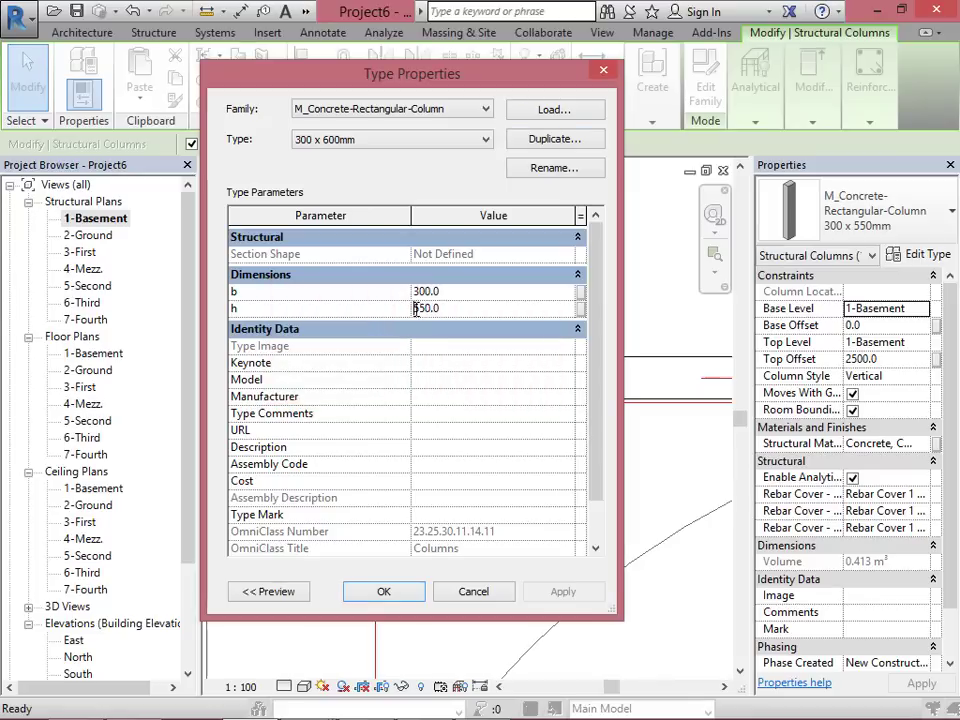
pyautogui.write('60')
pyautogui.click(413, 593)
pyautogui.press('Escape')
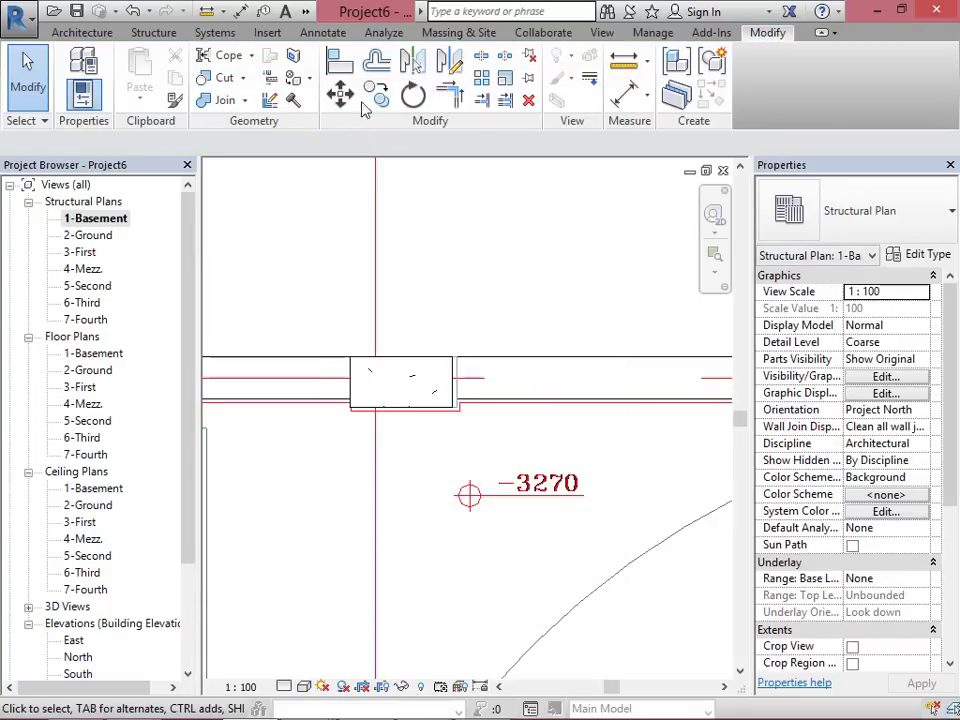
# Step: Align the right edge of the 300 x 600mm column with the right edge of the opening at grid 5
pyautogui.click(340, 62)
pyautogui.scroll(3, 462, 386)
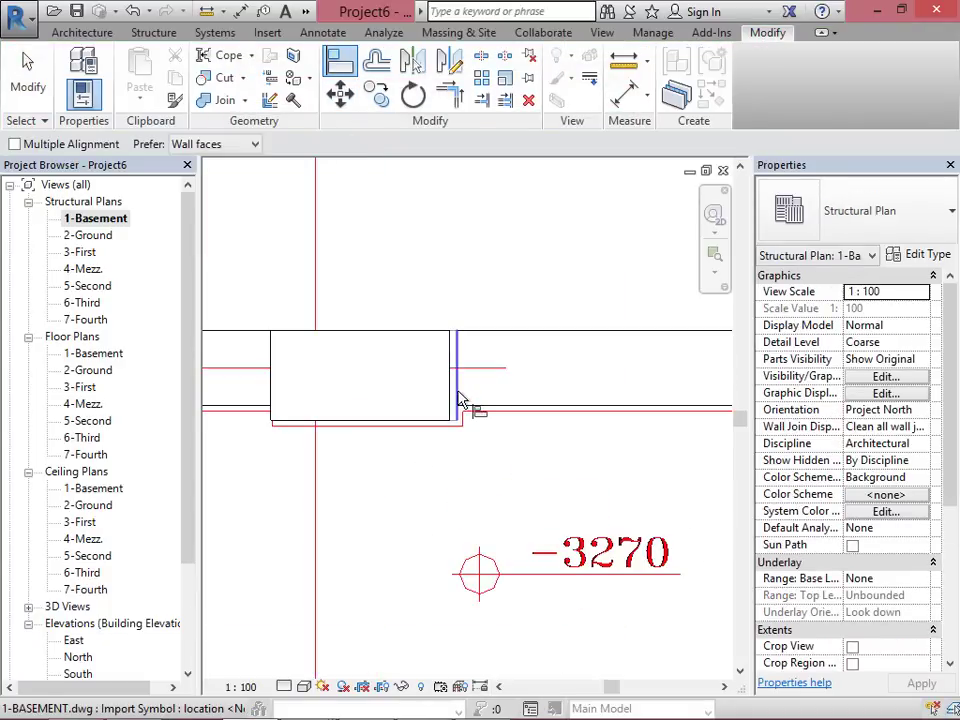
pyautogui.scroll(-5, 475, 375)
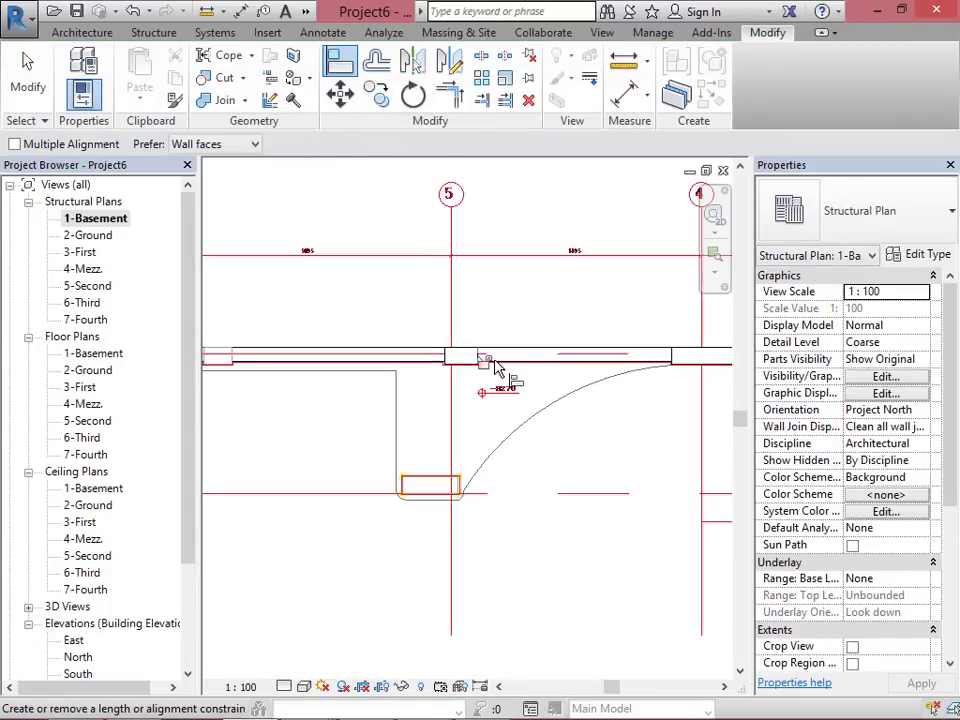
pyautogui.press('Escape')
# Step: Measure the width of the column opening beside grid 6 with an aligned dimension, without placing it
pyautogui.scroll(5, 355, 365)
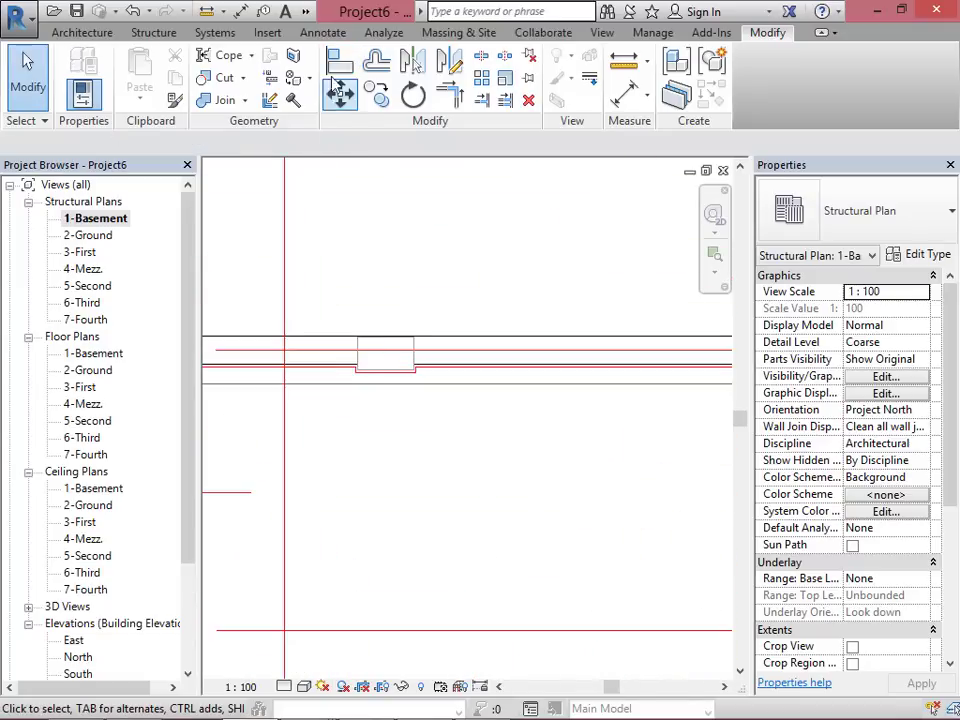
pyautogui.click(241, 12)
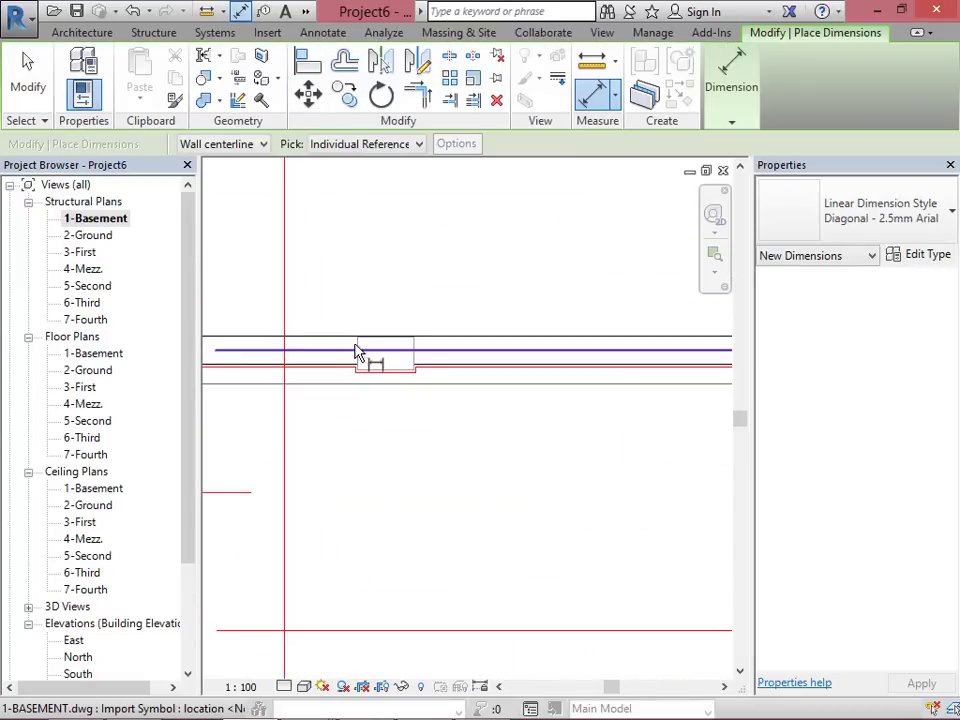
pyautogui.scroll(2, 360, 345)
pyautogui.click(456, 362)
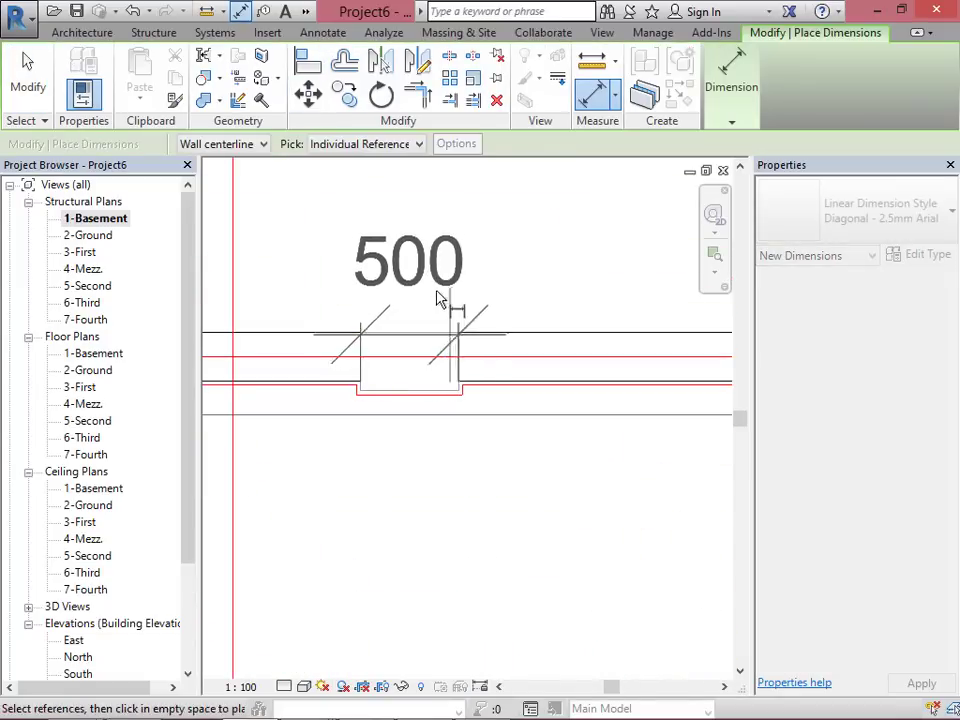
pyautogui.press('Escape')
pyautogui.scroll(-3, 418, 372)
pyautogui.press('Escape')
# Step: Copy the 300 x 600mm column from grid 5 to the upper-wall opening beside grid 6
pyautogui.scroll(-1, 418, 372)
pyautogui.click(553, 338)
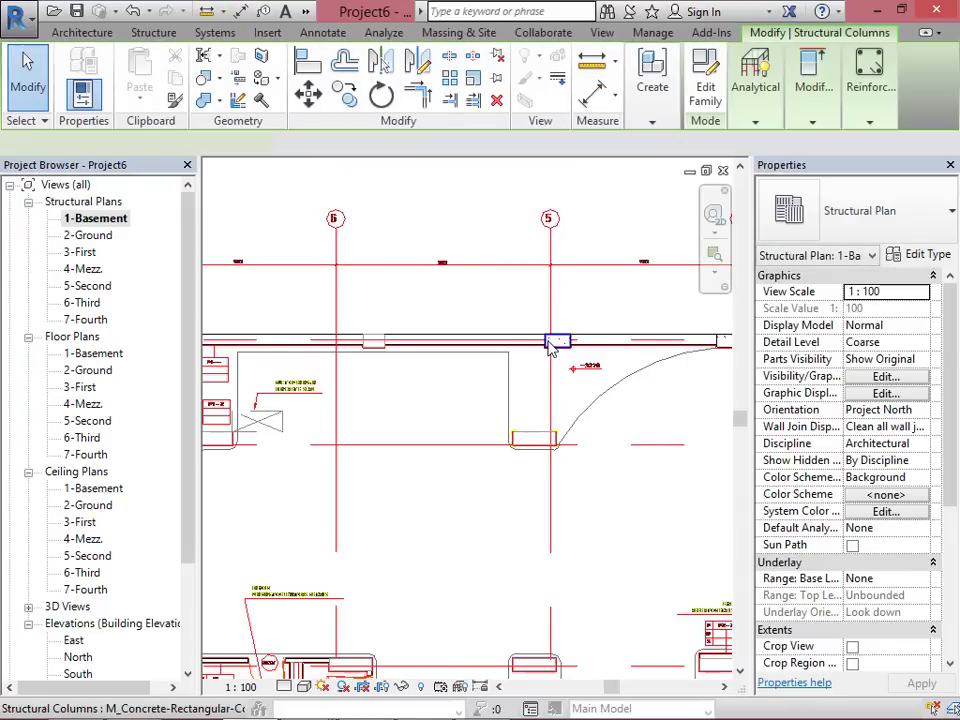
pyautogui.click(345, 93)
pyautogui.scroll(5, 546, 355)
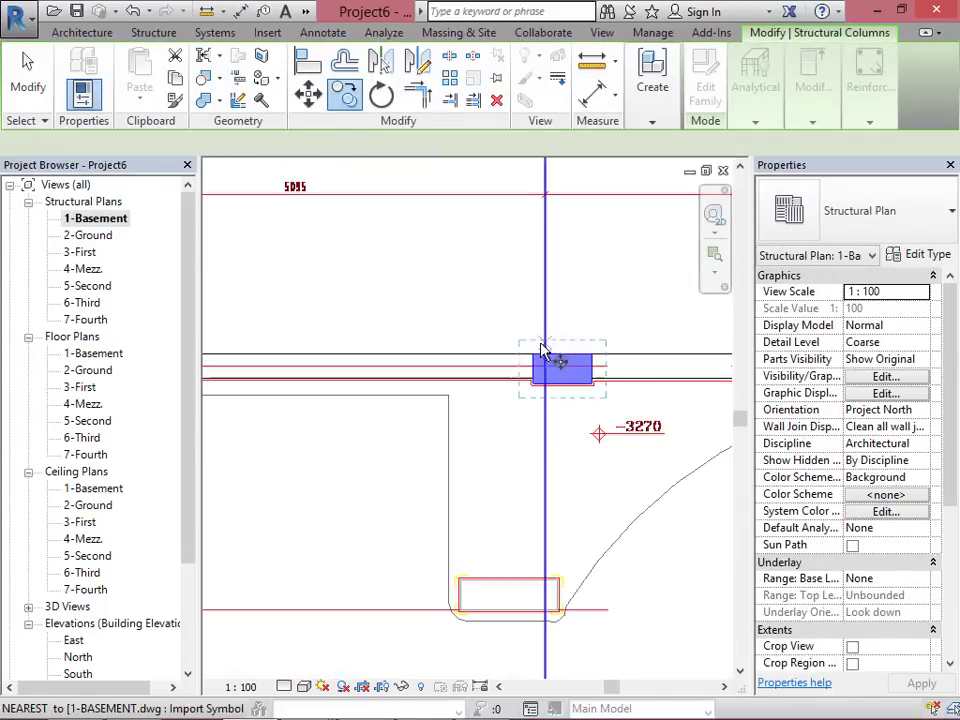
pyautogui.click(532, 381)
pyautogui.scroll(-5, 650, 388)
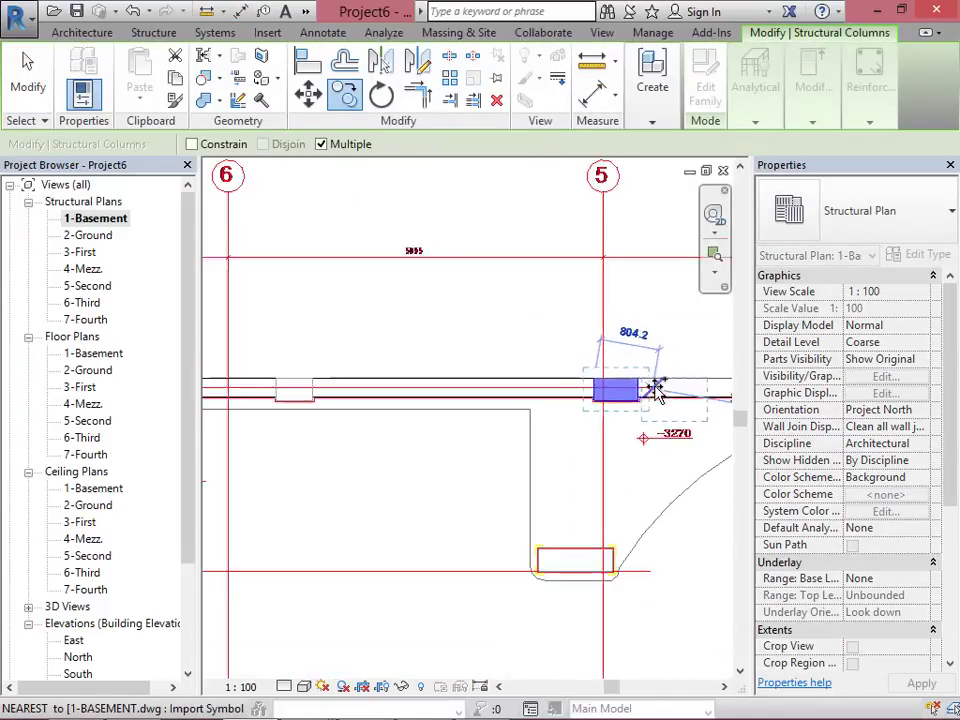
pyautogui.scroll(4, 405, 385)
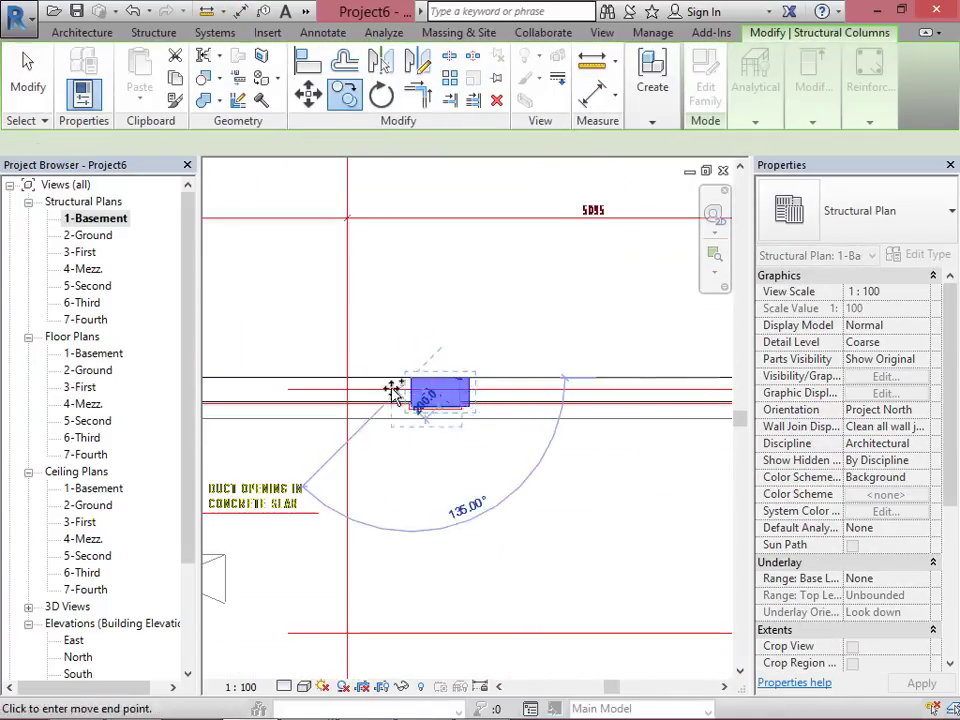
pyautogui.scroll(3, 546, 407)
pyautogui.click(575, 412)
pyautogui.press('Escape')
pyautogui.press('Escape')
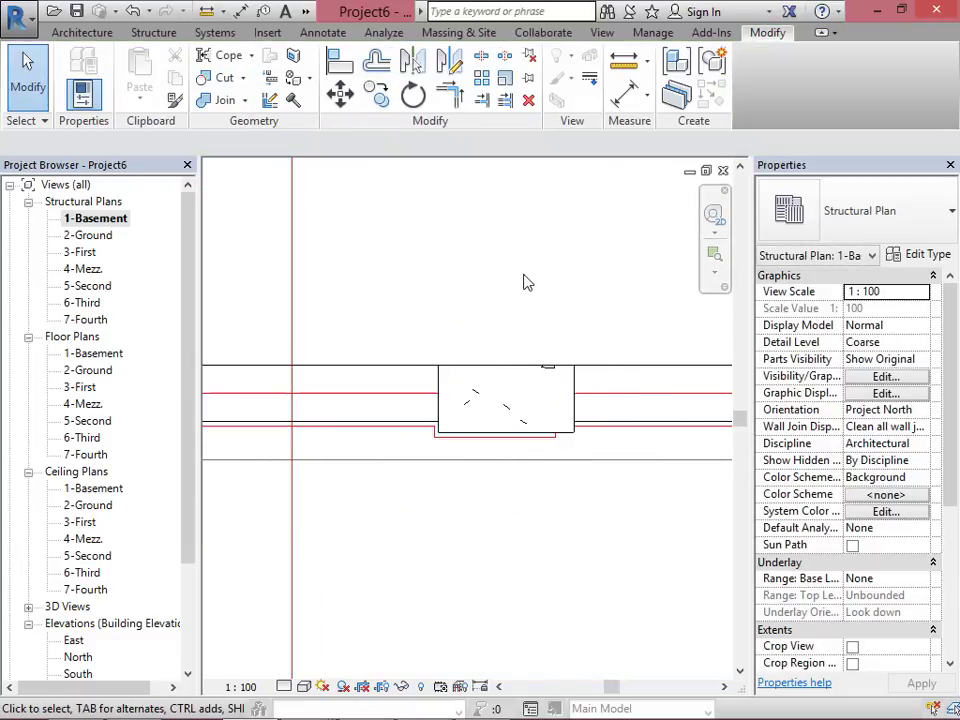
# Step: Duplicate the type of the column beside grid 6 as 300 x 500mm and set h to 500
pyautogui.scroll(-1, 524, 275)
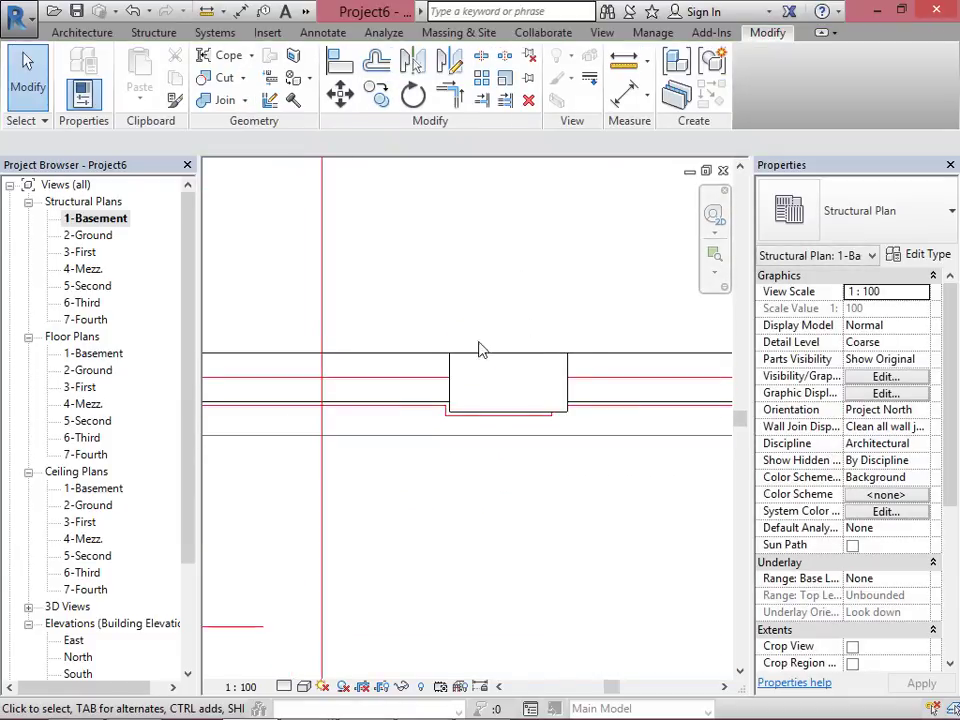
pyautogui.click(567, 369)
pyautogui.click(918, 255)
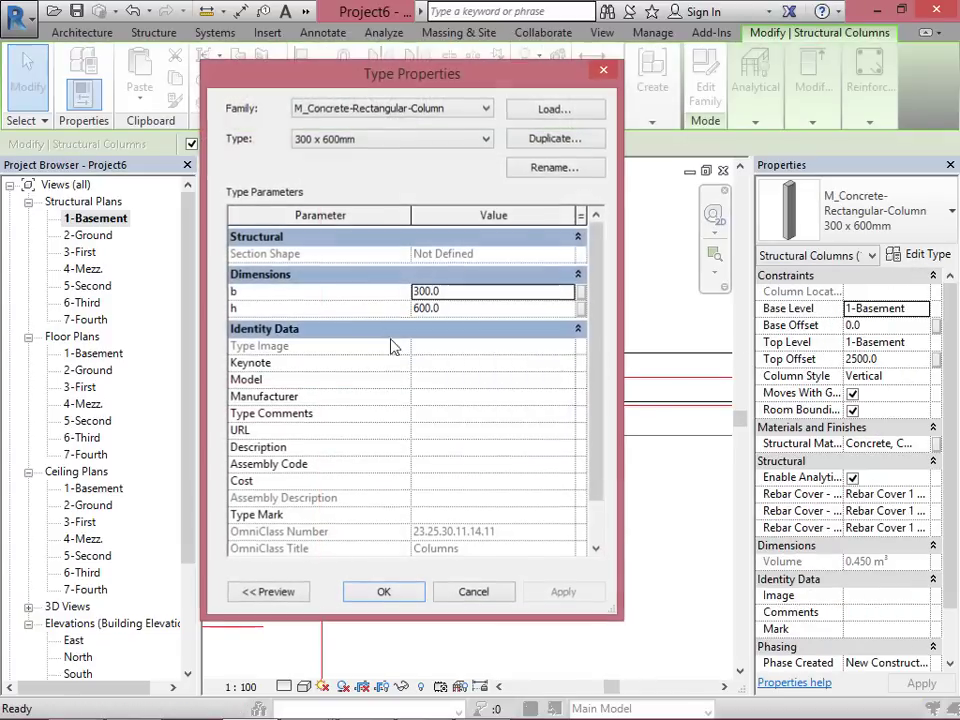
pyautogui.click(557, 142)
pyautogui.click(370, 333)
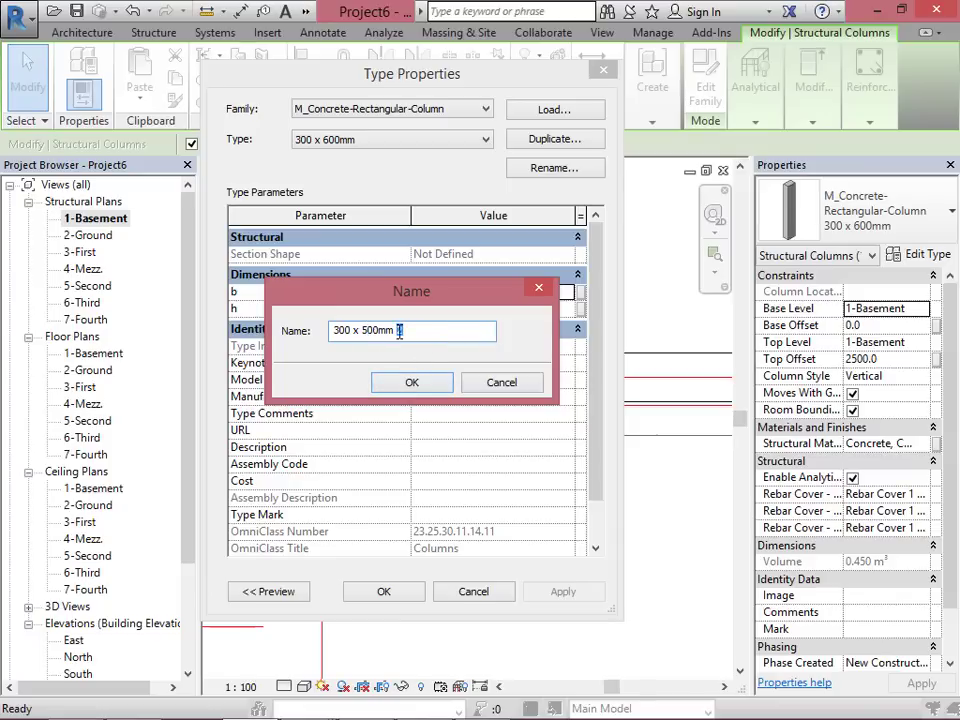
pyautogui.click(414, 385)
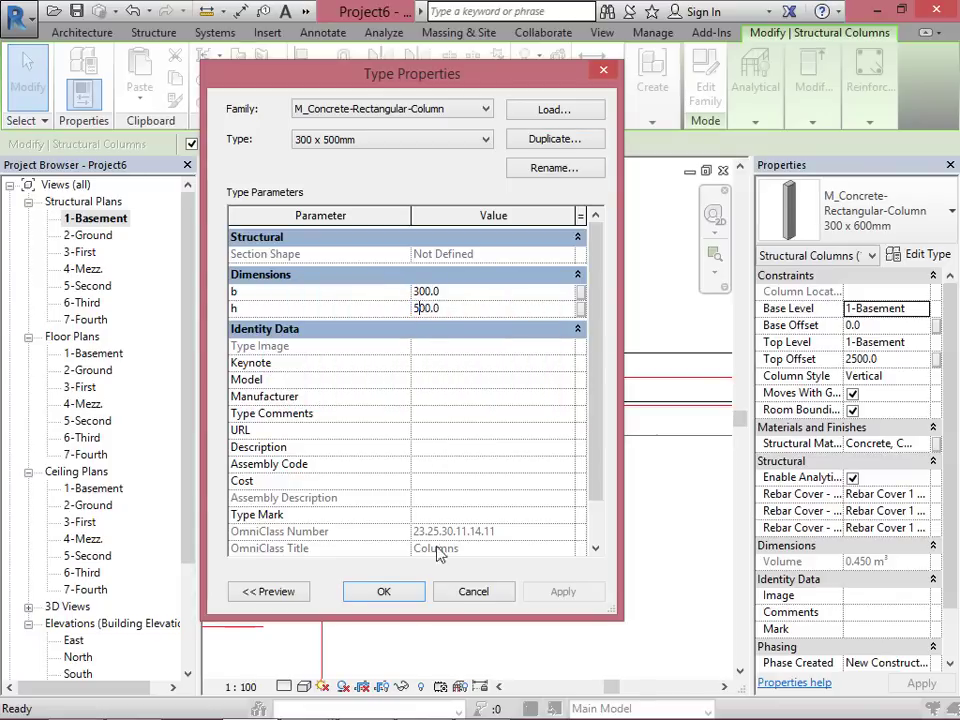
pyautogui.click(399, 594)
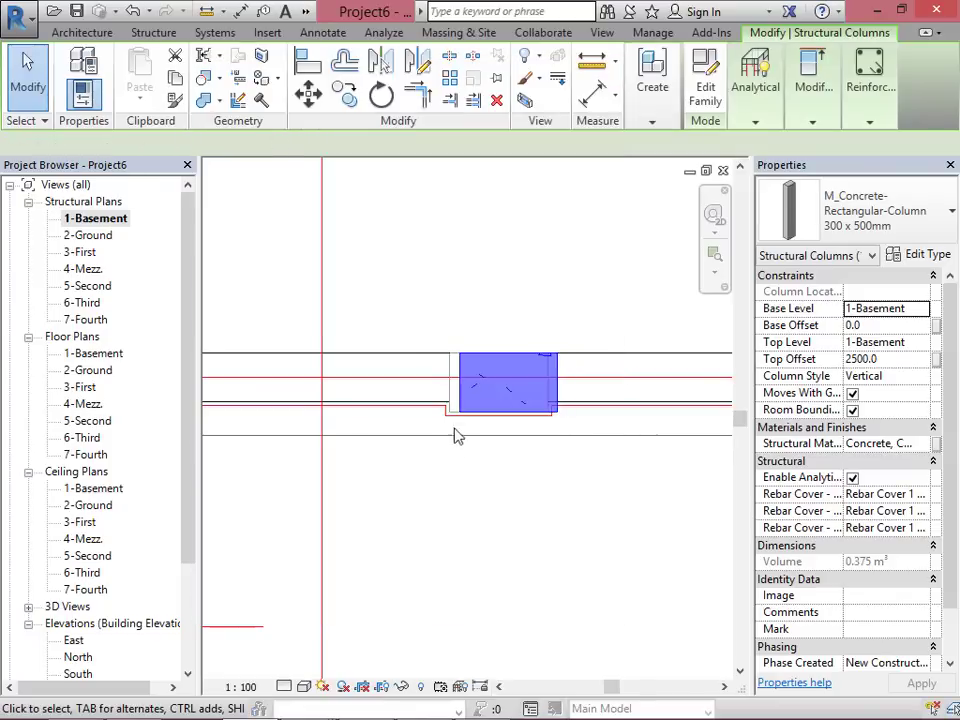
# Step: Align the left edge of the 300 x 500mm column with the left edge of the opening beside grid 6
pyautogui.click(312, 64)
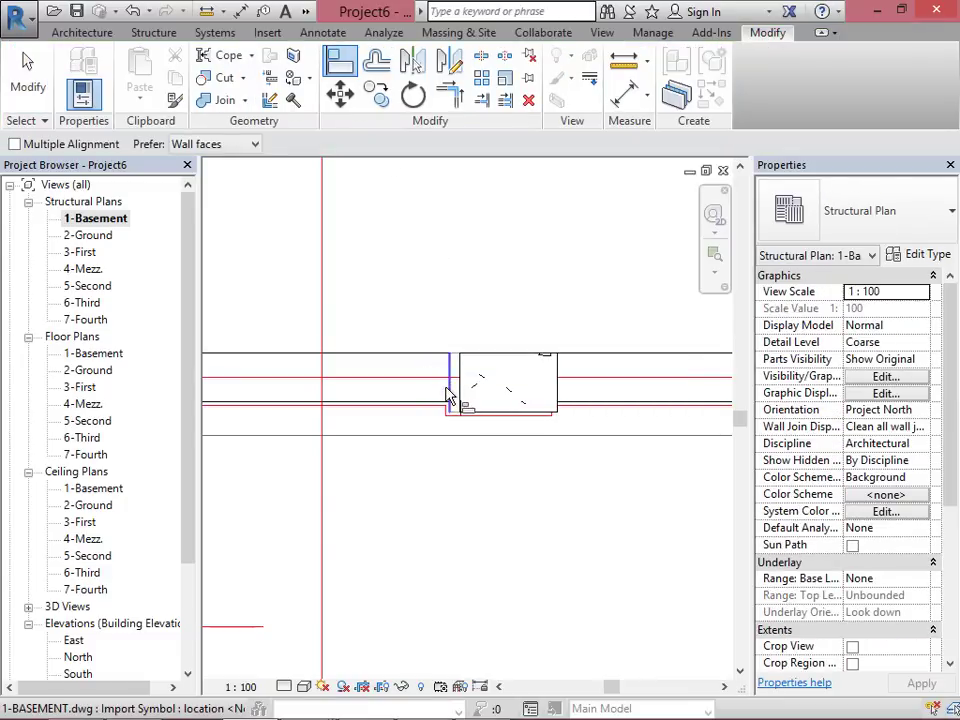
pyautogui.click(453, 398)
pyautogui.scroll(-4, 585, 394)
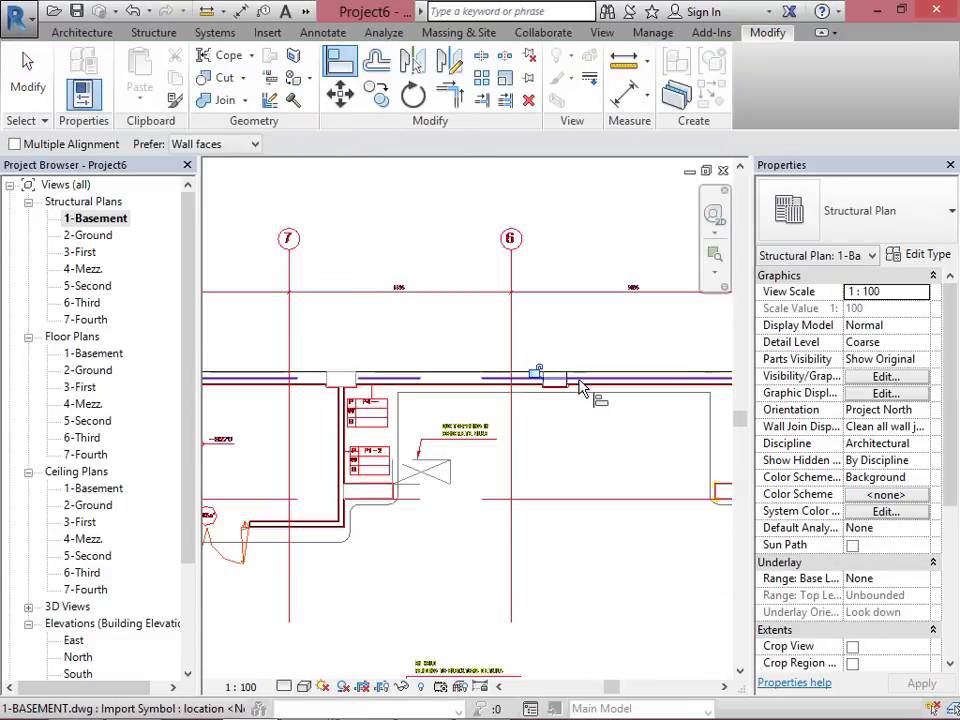
pyautogui.press('Escape')
pyautogui.press('Escape')
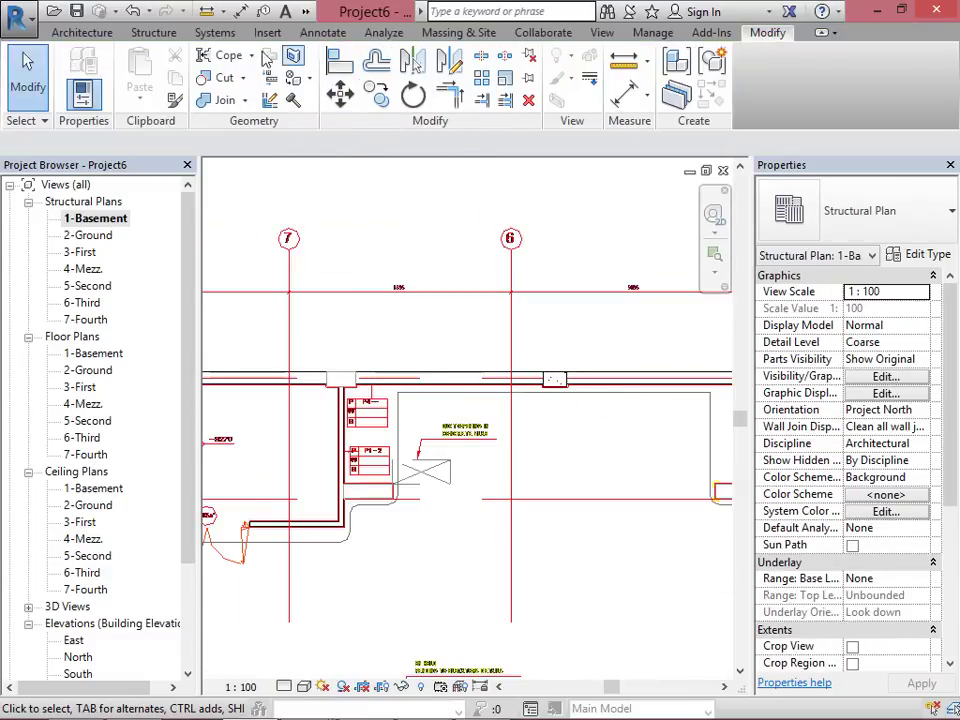
# Step: Measure the width of the column opening beside grid 7 with an aligned dimension, without placing it
pyautogui.click(240, 14)
pyautogui.scroll(5, 320, 340)
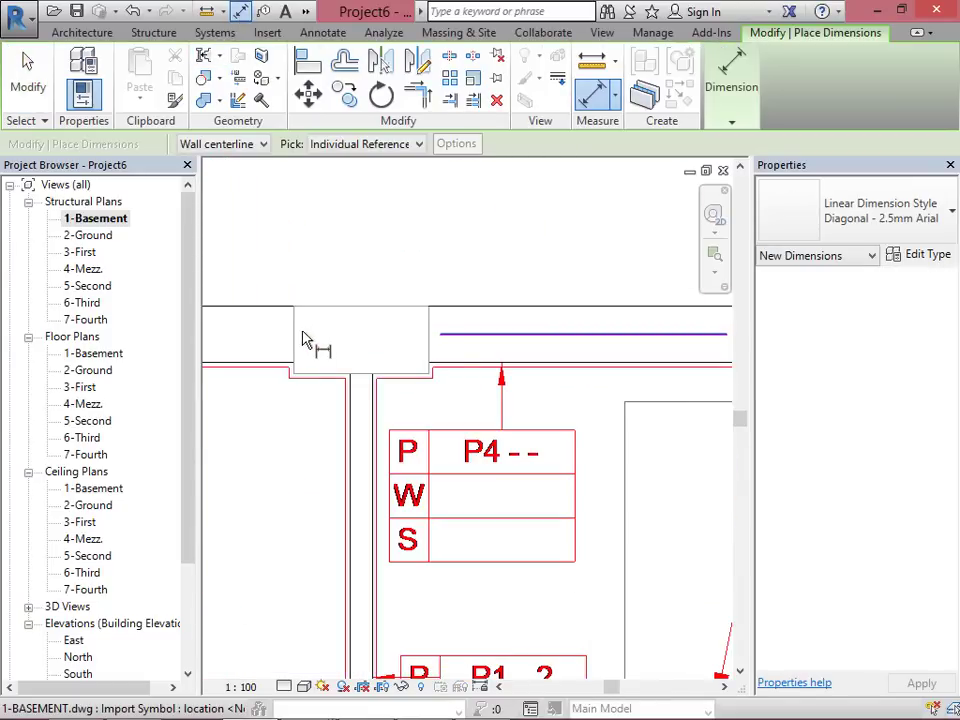
pyautogui.scroll(3, 297, 340)
pyautogui.click(301, 358)
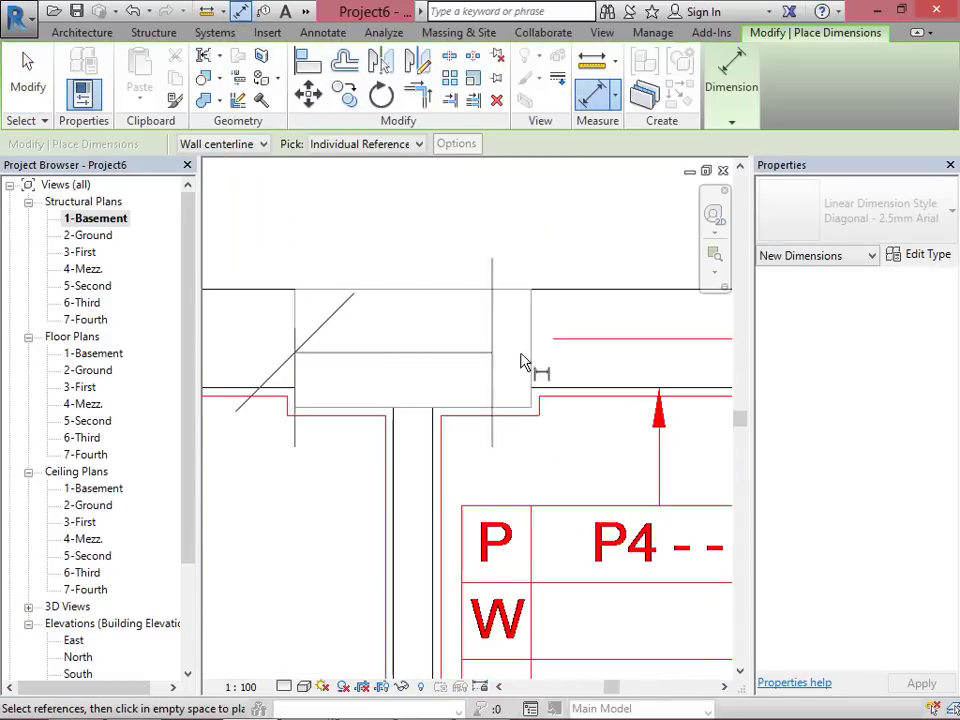
pyautogui.click(535, 364)
pyautogui.scroll(-6, 435, 405)
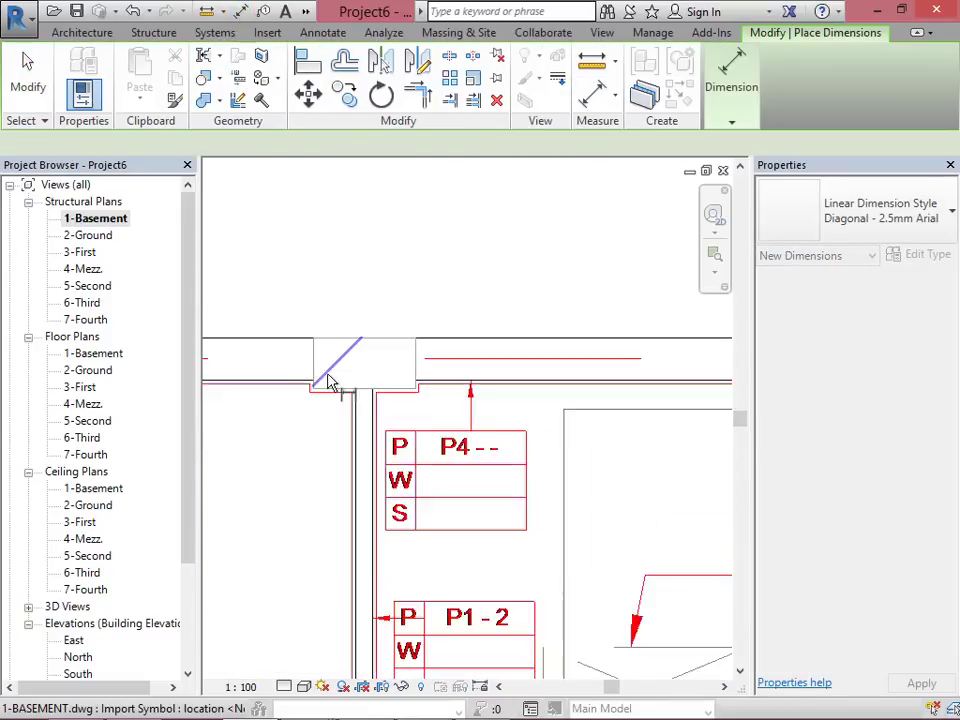
pyautogui.scroll(-2, 330, 383)
pyautogui.press('Escape')
pyautogui.press('Escape')
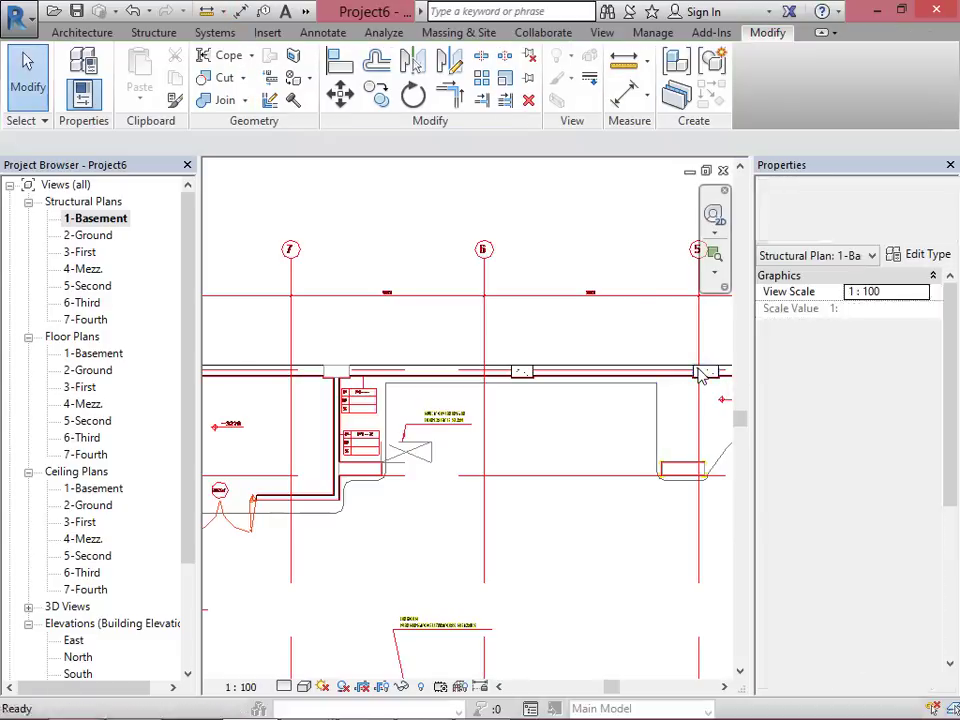
# Step: Copy the 300 x 600mm column from grid 5 to the upper-wall opening beside grid 7
pyautogui.click(703, 373)
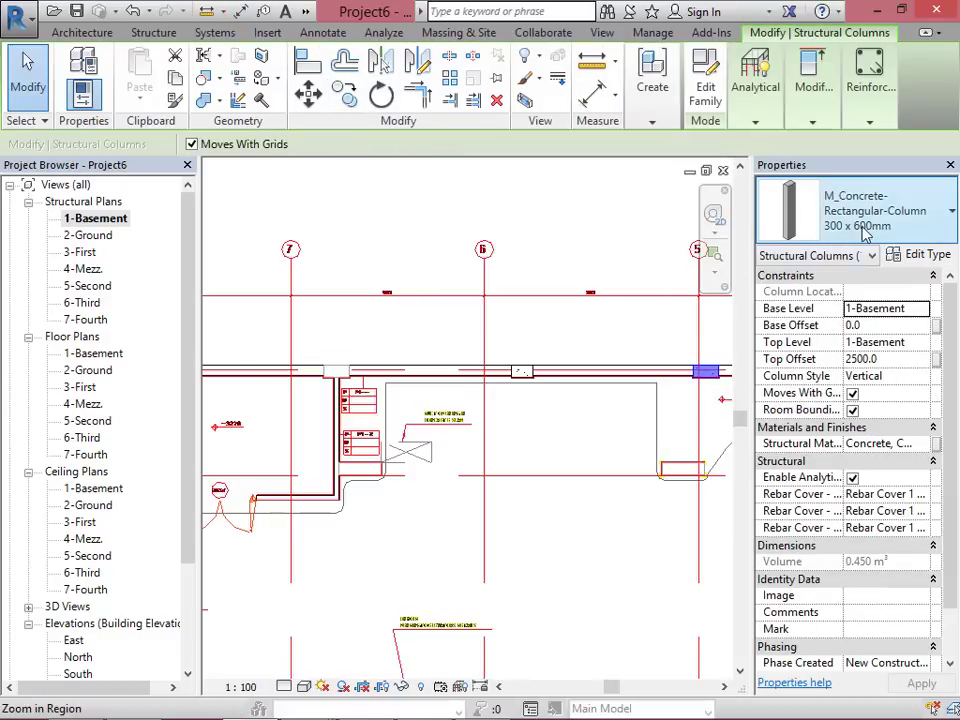
pyautogui.click(343, 94)
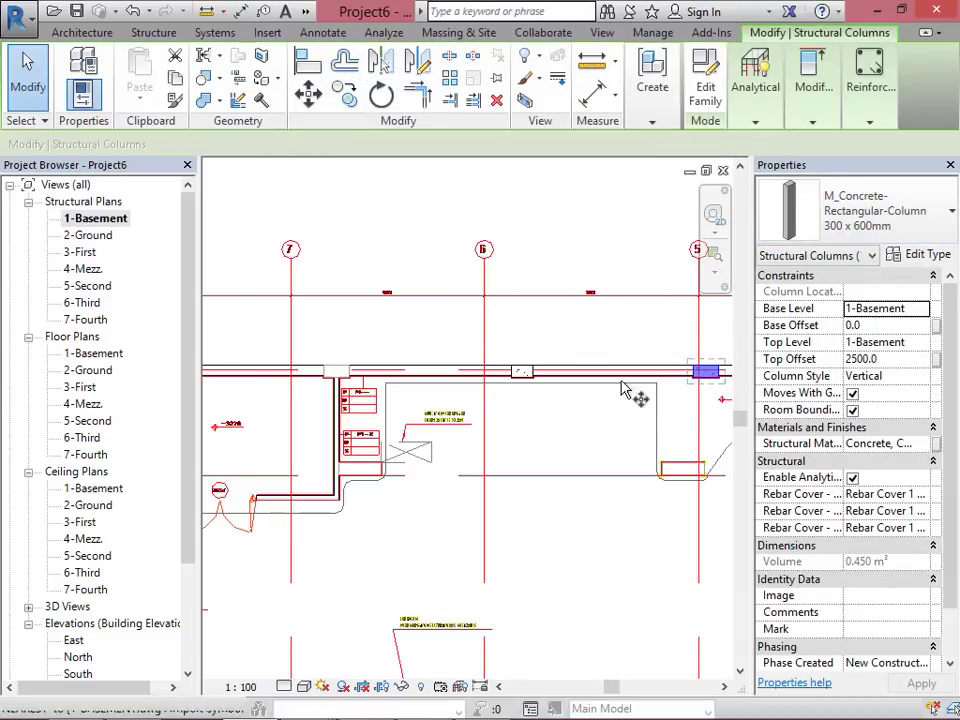
pyautogui.scroll(1, 710, 375)
pyautogui.scroll(1, 705, 373)
pyautogui.click(695, 372)
pyautogui.scroll(-3, 725, 405)
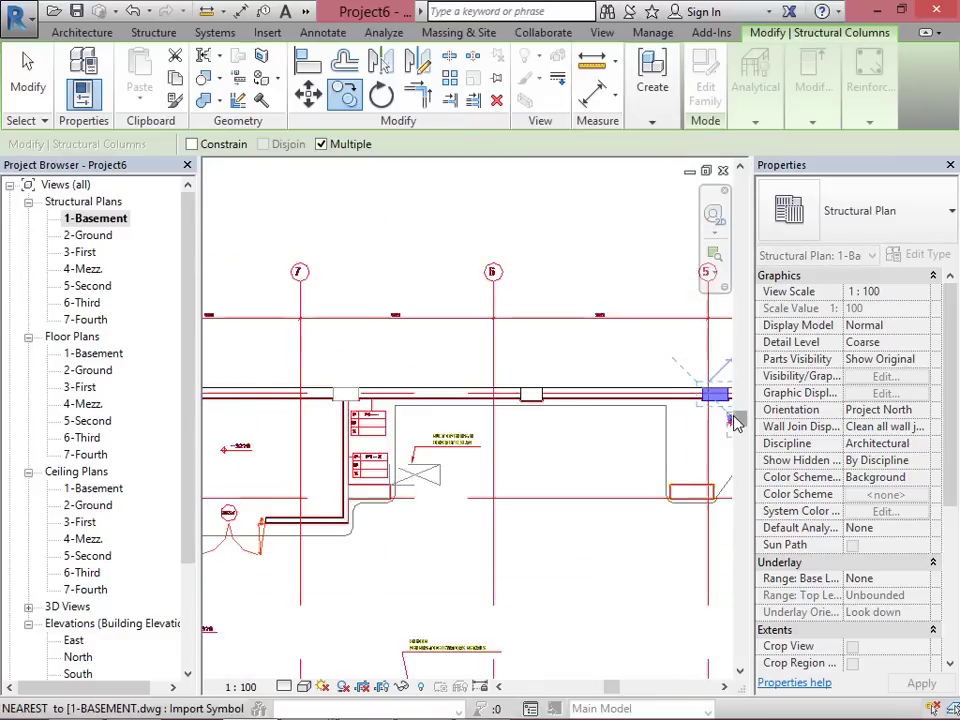
pyautogui.scroll(4, 425, 402)
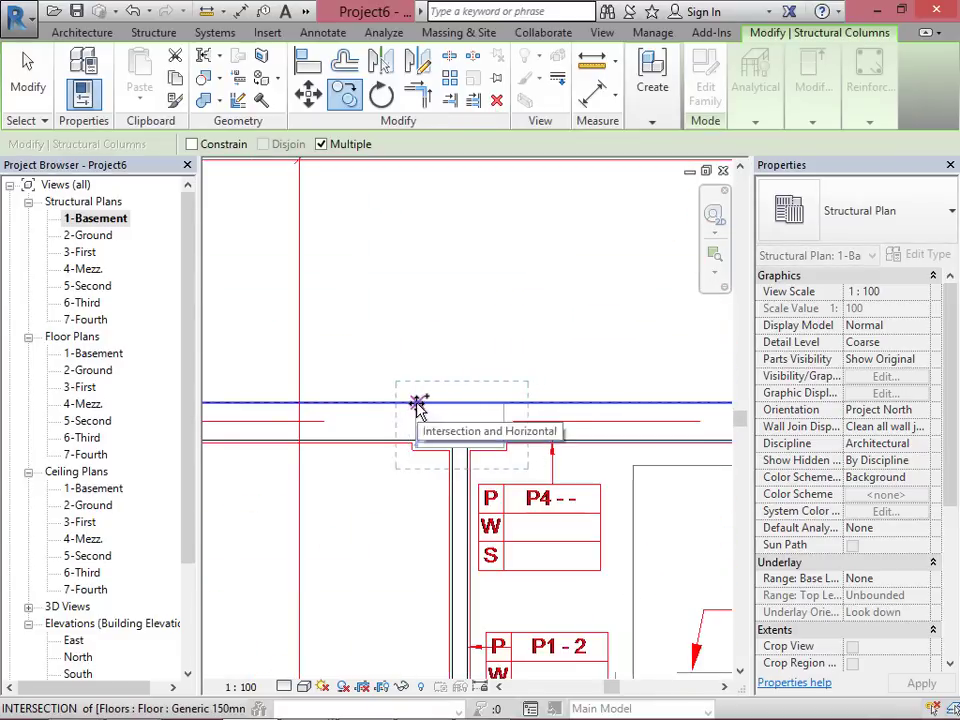
pyautogui.scroll(-4, 718, 414)
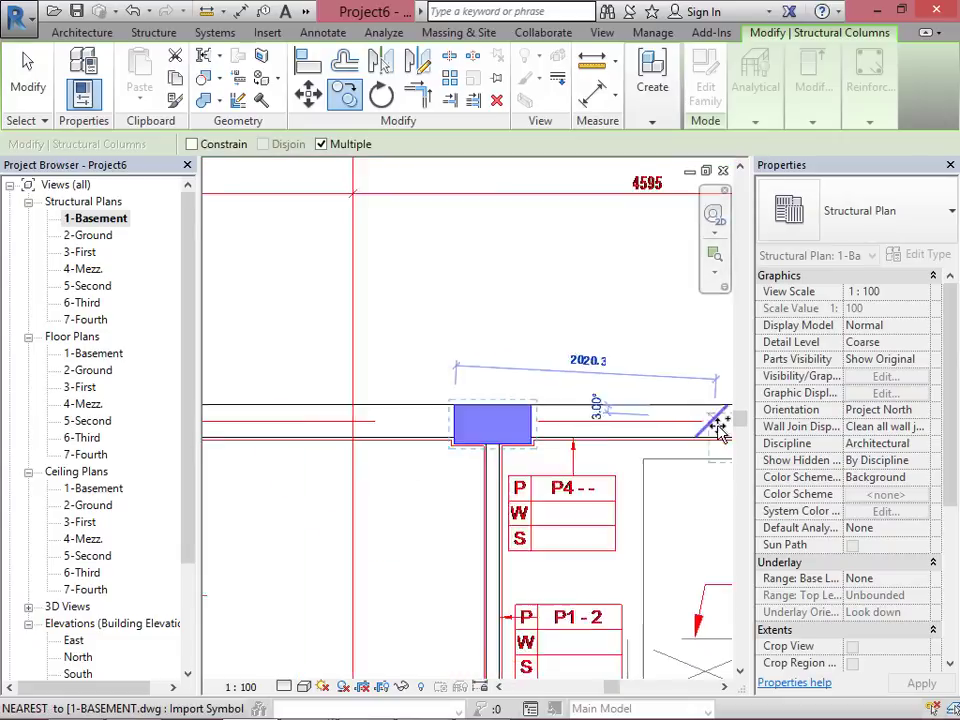
pyautogui.press('Escape')
pyautogui.press('Escape')
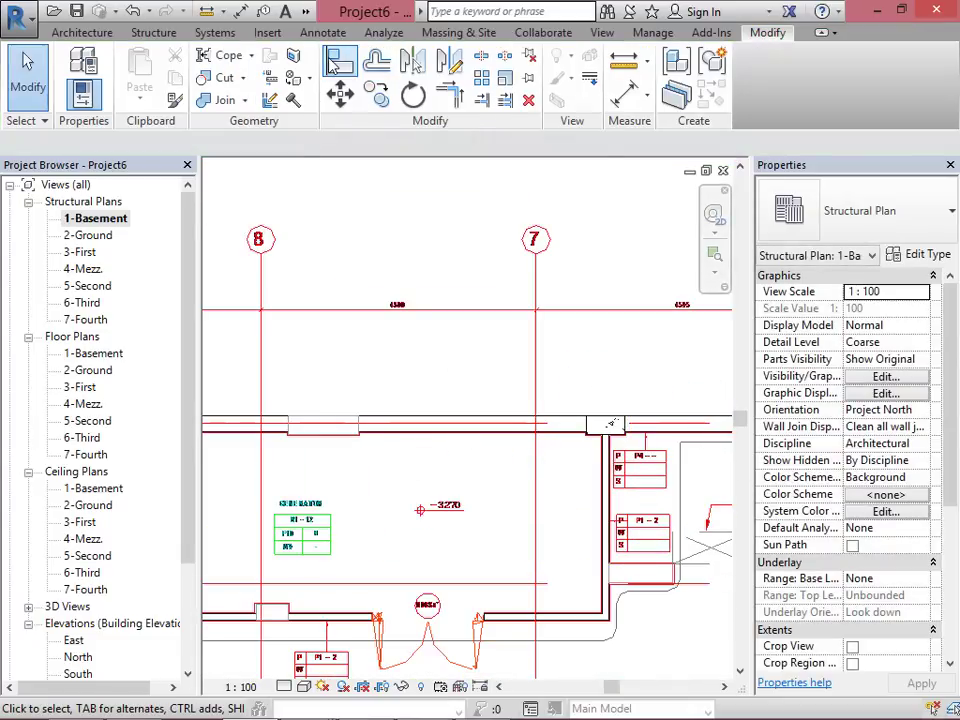
# Step: Measure the width of the column opening beside grid 8 with an aligned dimension, without placing it
pyautogui.click(238, 20)
pyautogui.scroll(3, 288, 400)
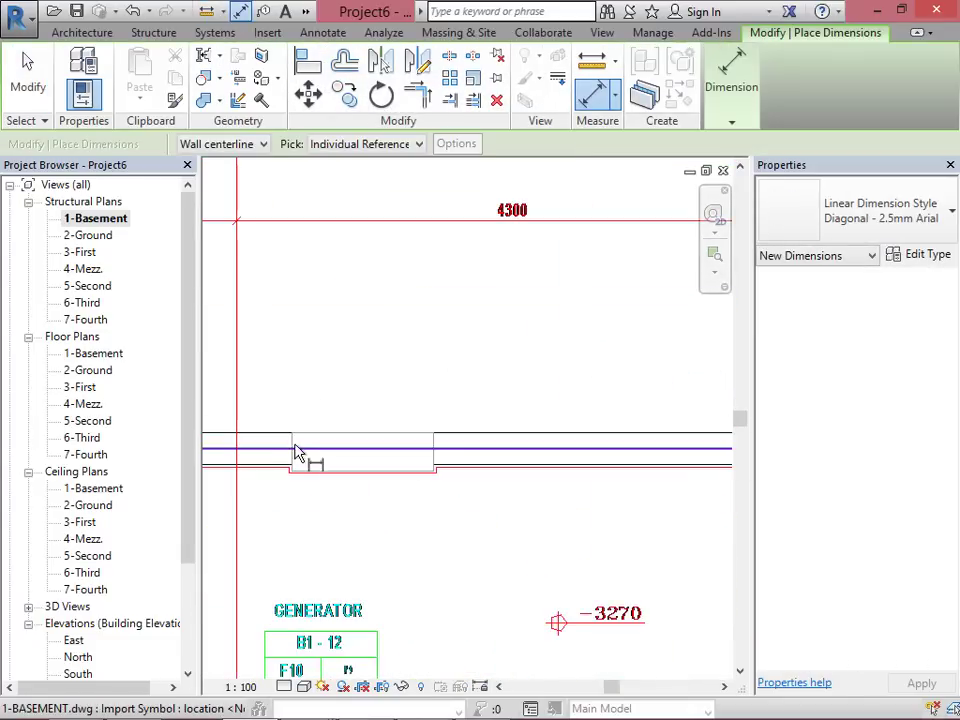
pyautogui.click(426, 450)
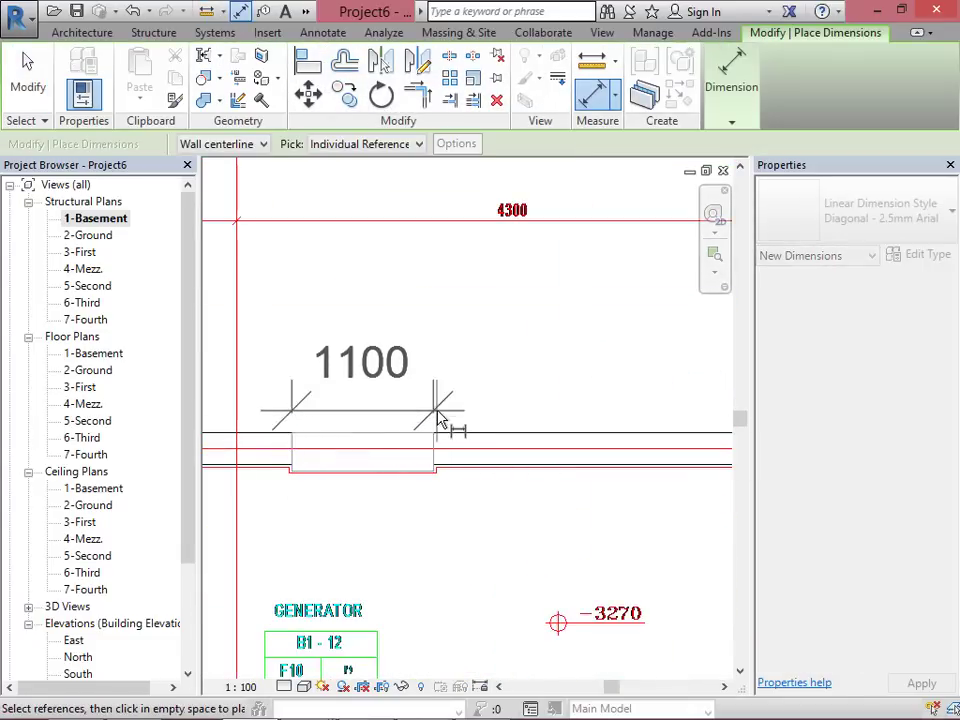
pyautogui.press('Escape')
pyautogui.scroll(-4, 300, 410)
pyautogui.scroll(-4, 297, 415)
pyautogui.press('Escape')
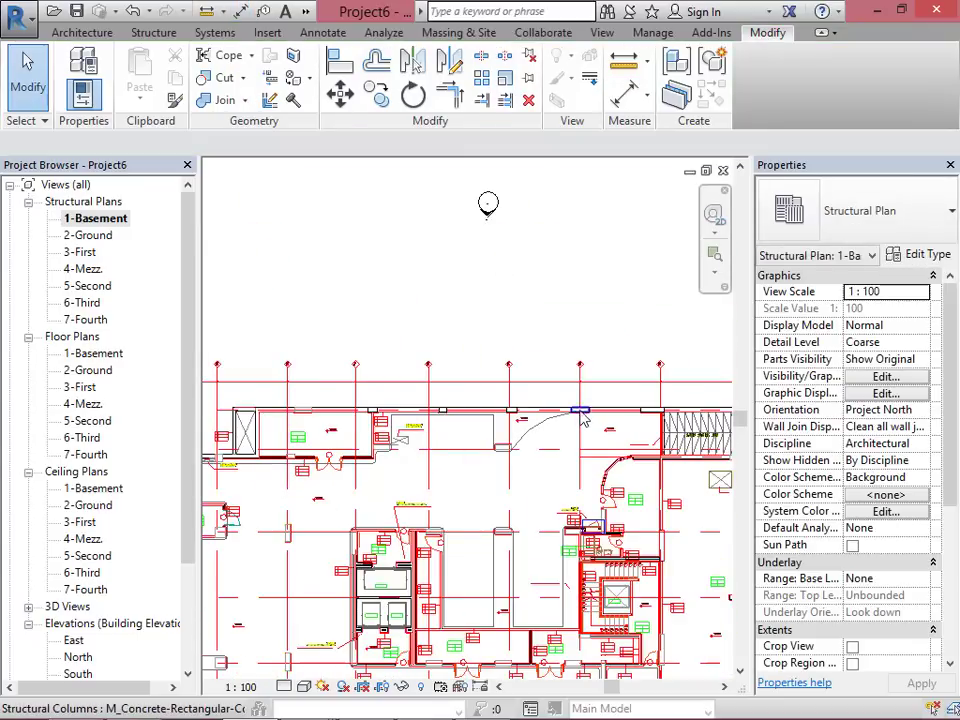
# Step: Copy the 300 x 1100mm column from grid 4 to the upper-wall opening beside grid 8
pyautogui.scroll(3, 560, 410)
pyautogui.click(578, 410)
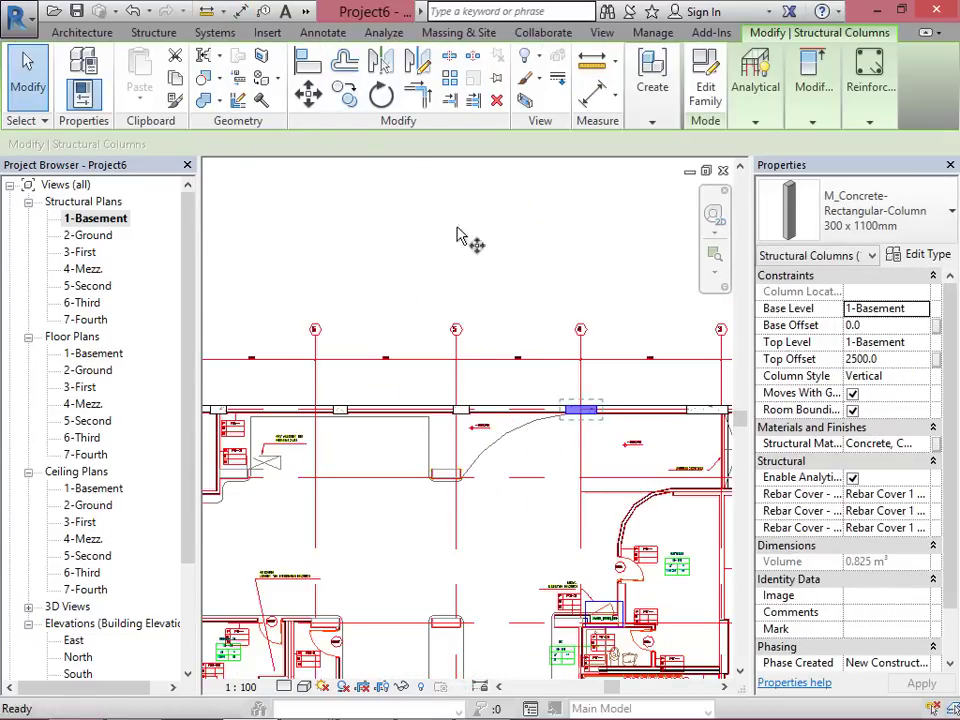
pyautogui.press('c')
pyautogui.press('o')
pyautogui.scroll(3, 590, 432)
pyautogui.click(597, 451)
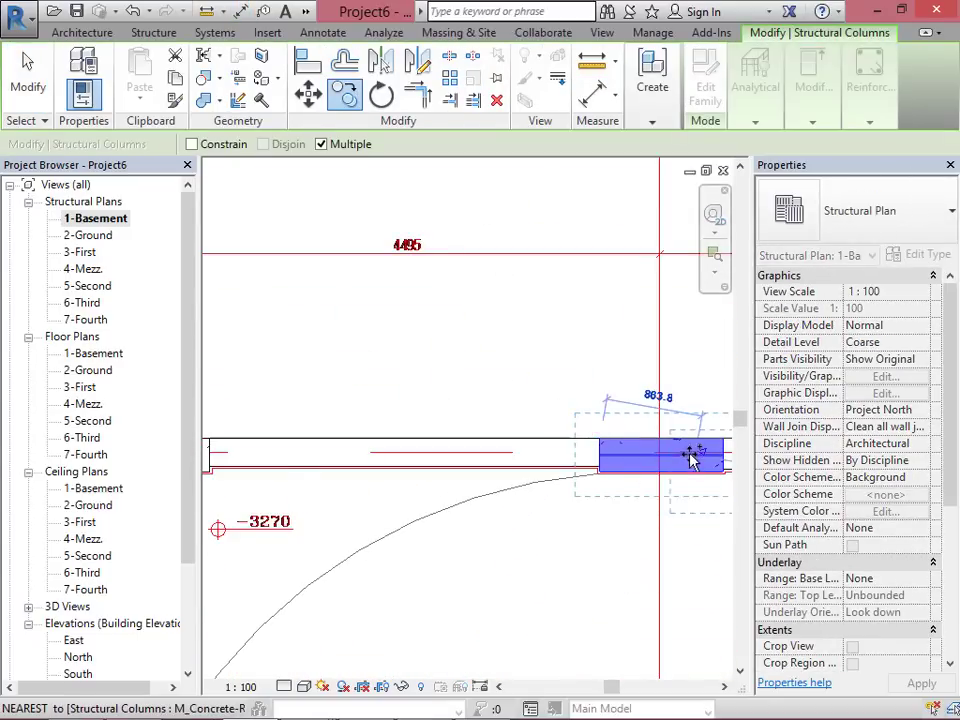
pyautogui.scroll(-5, 690, 453)
pyautogui.scroll(5, 281, 400)
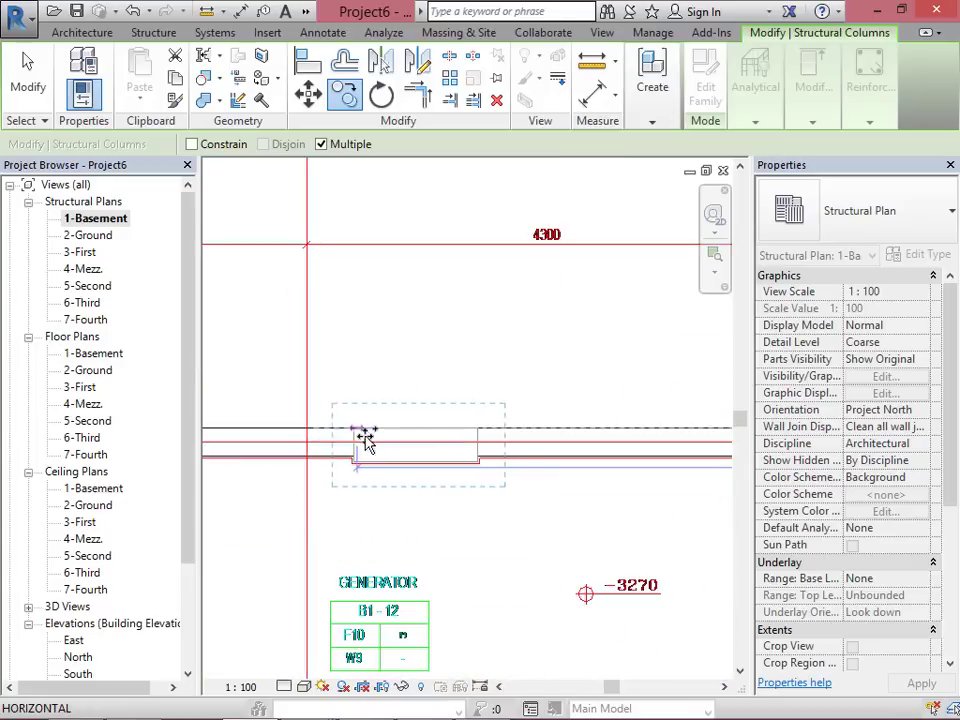
pyautogui.click(356, 432)
pyautogui.press('Escape')
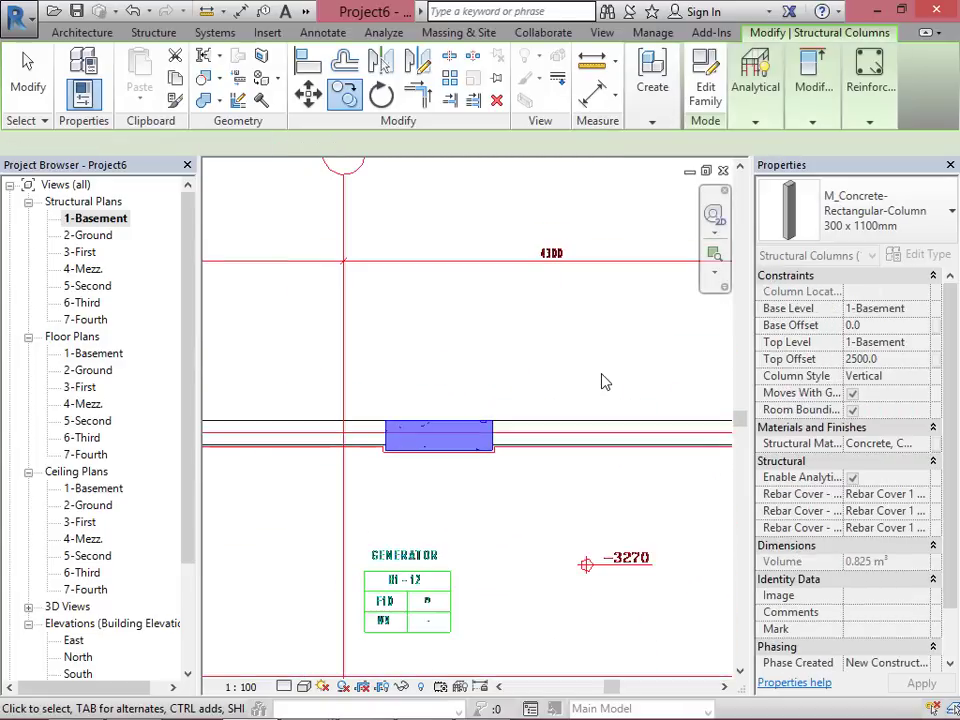
# Step: Examine the columns along the upper wall in plan and in the default 3D view, and close the 3D view
pyautogui.scroll(-4, 536, 381)
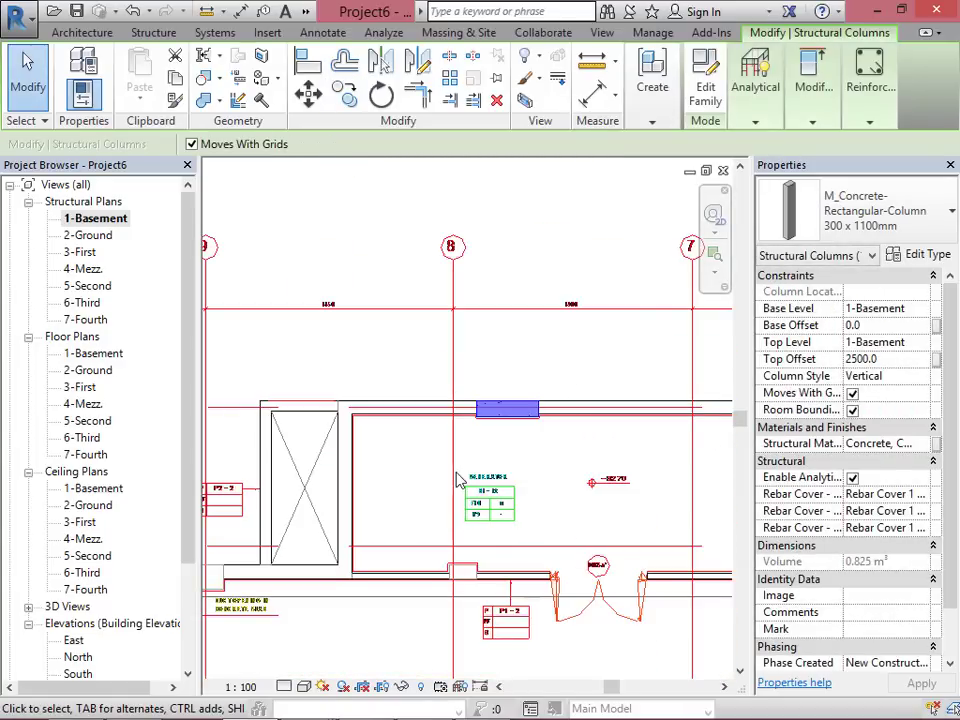
pyautogui.scroll(-2, 456, 441)
pyautogui.scroll(-4, 366, 446)
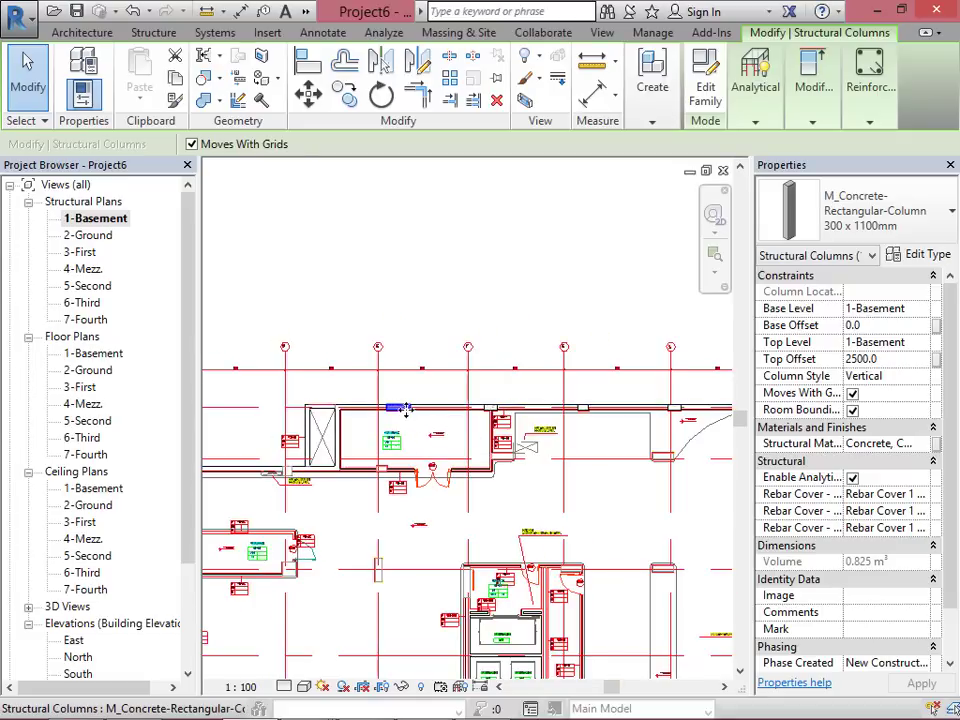
pyautogui.scroll(2, 406, 410)
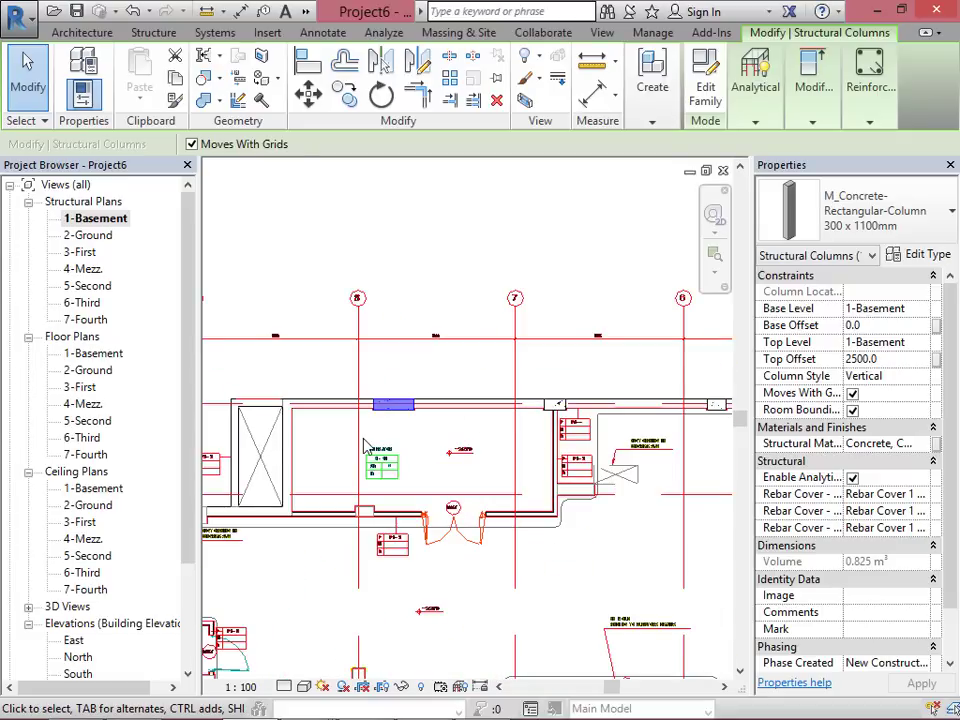
pyautogui.scroll(-3, 366, 447)
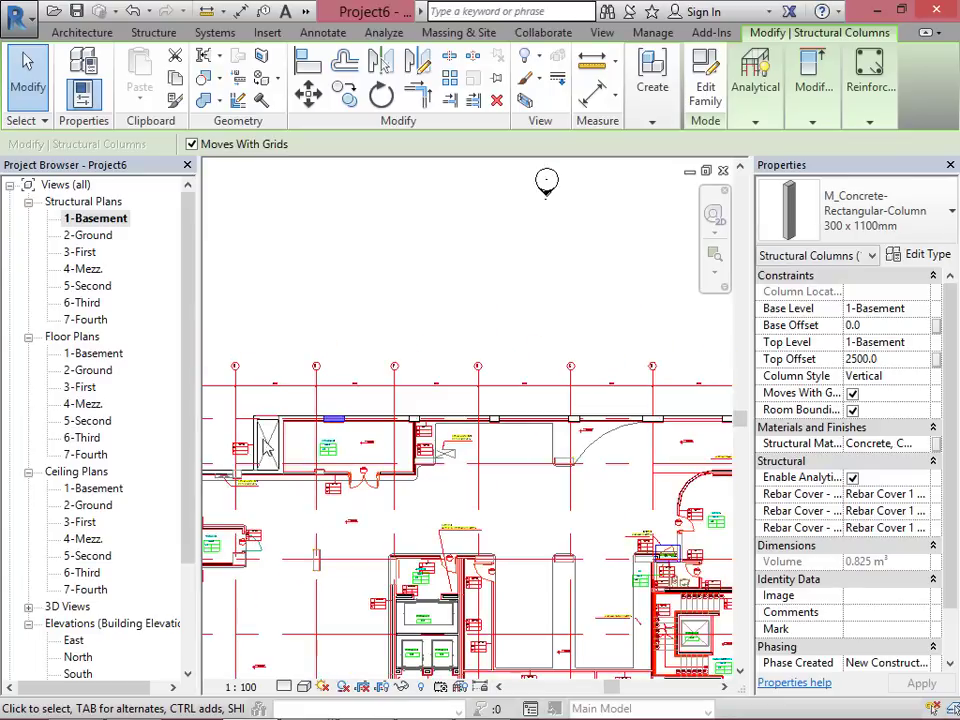
pyautogui.scroll(-1, 296, 452)
pyautogui.scroll(-1, 300, 452)
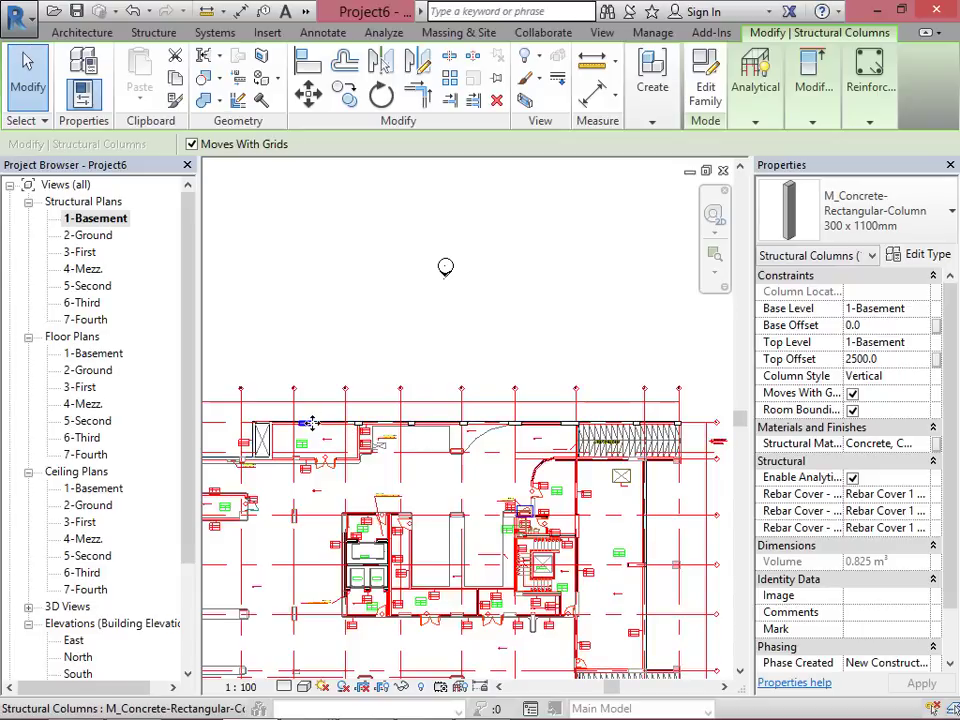
pyautogui.click(306, 11)
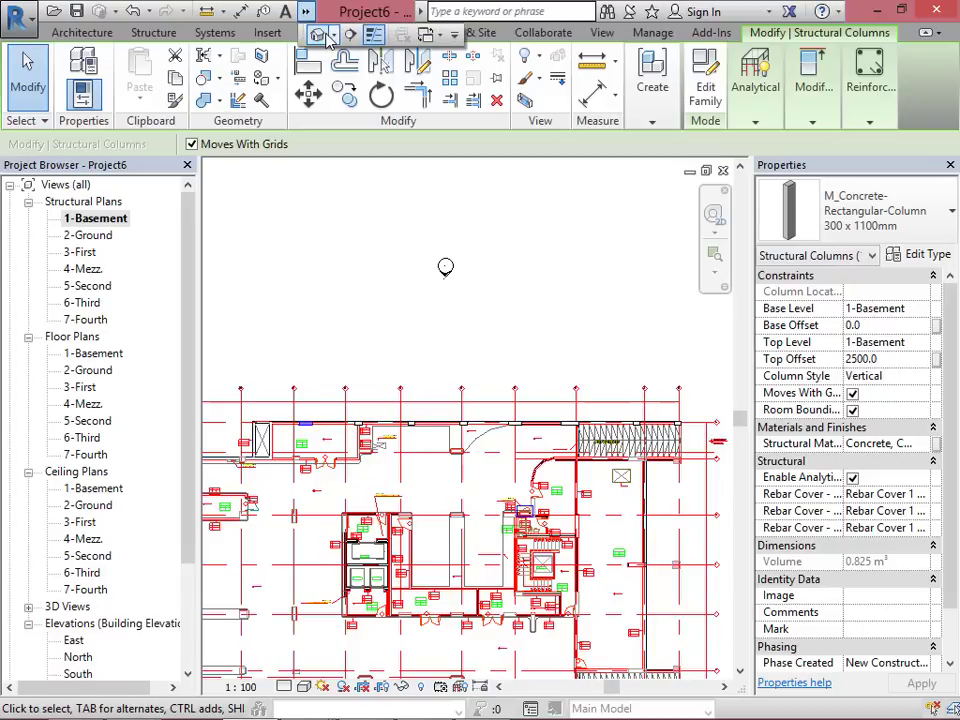
pyautogui.click(317, 36)
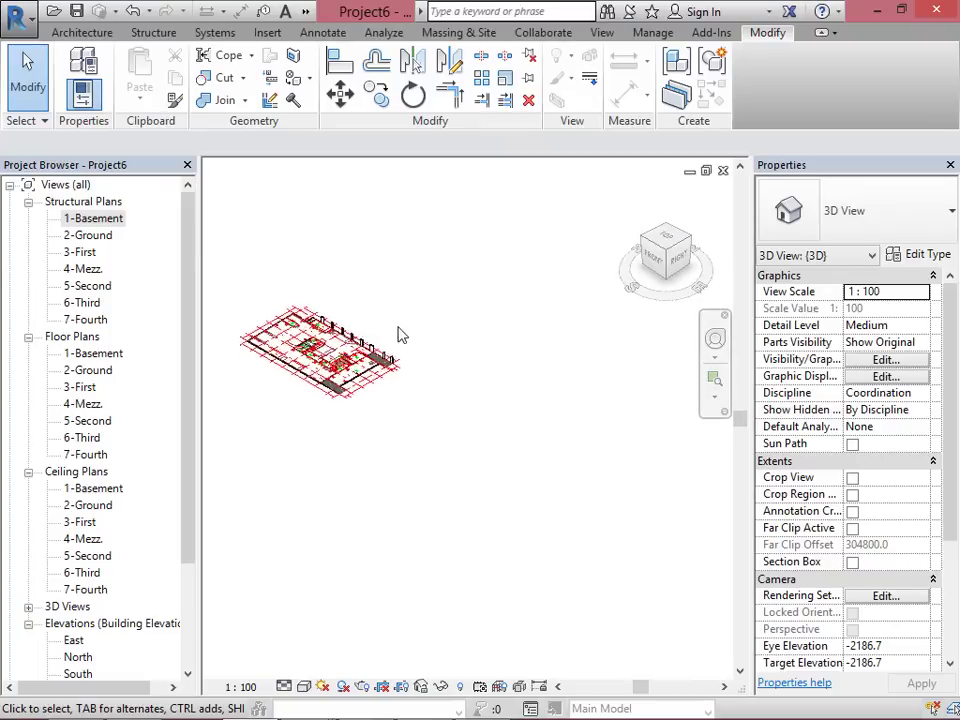
pyautogui.scroll(8, 291, 347)
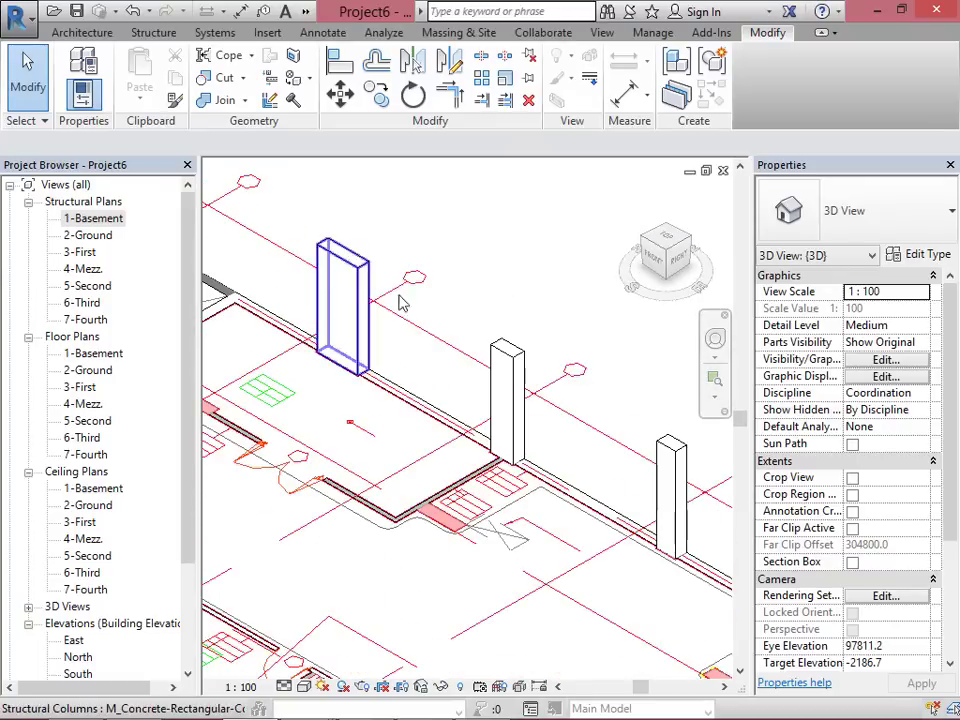
pyautogui.scroll(-5, 617, 416)
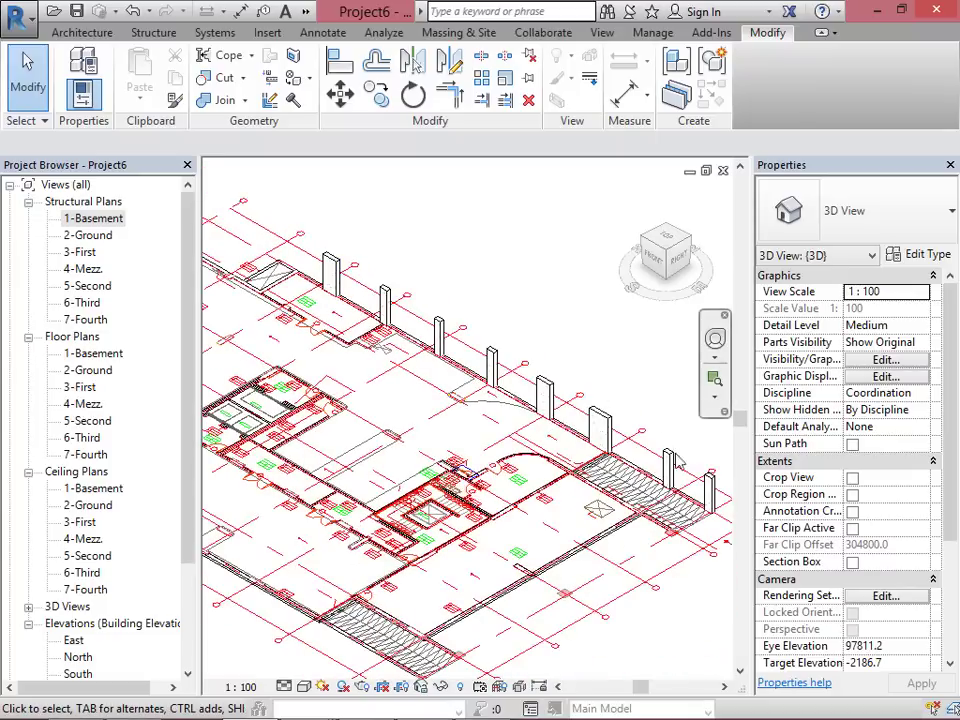
pyautogui.click(723, 171)
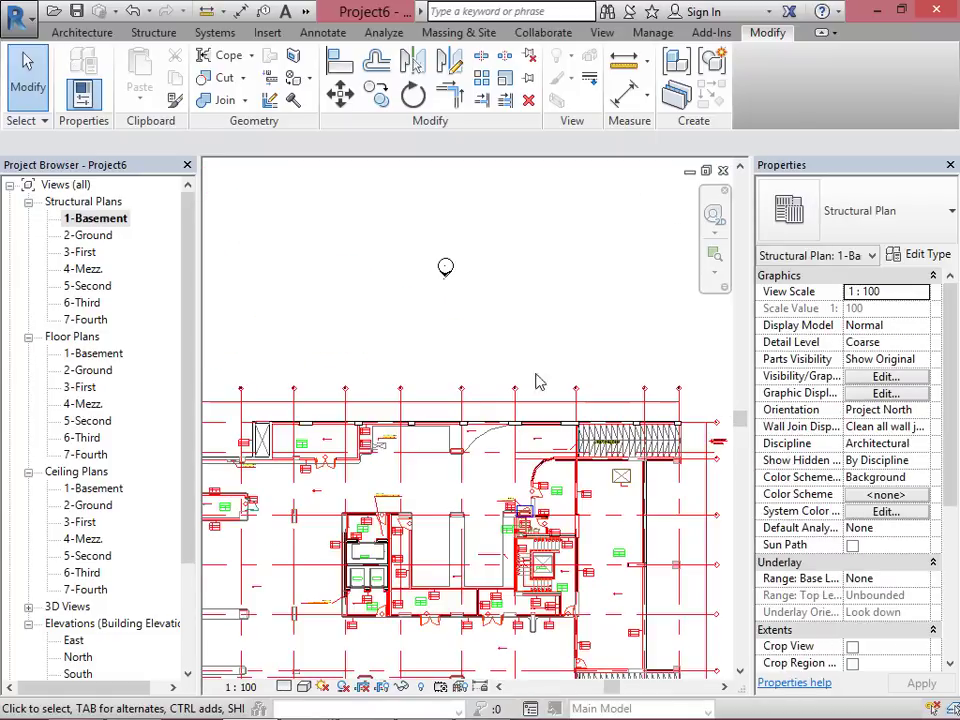
# Step: Set the top level of the 300 x 550mm column at grid 1 to 2-Ground with a top offset of 0
pyautogui.scroll(5, 708, 432)
pyautogui.click(626, 419)
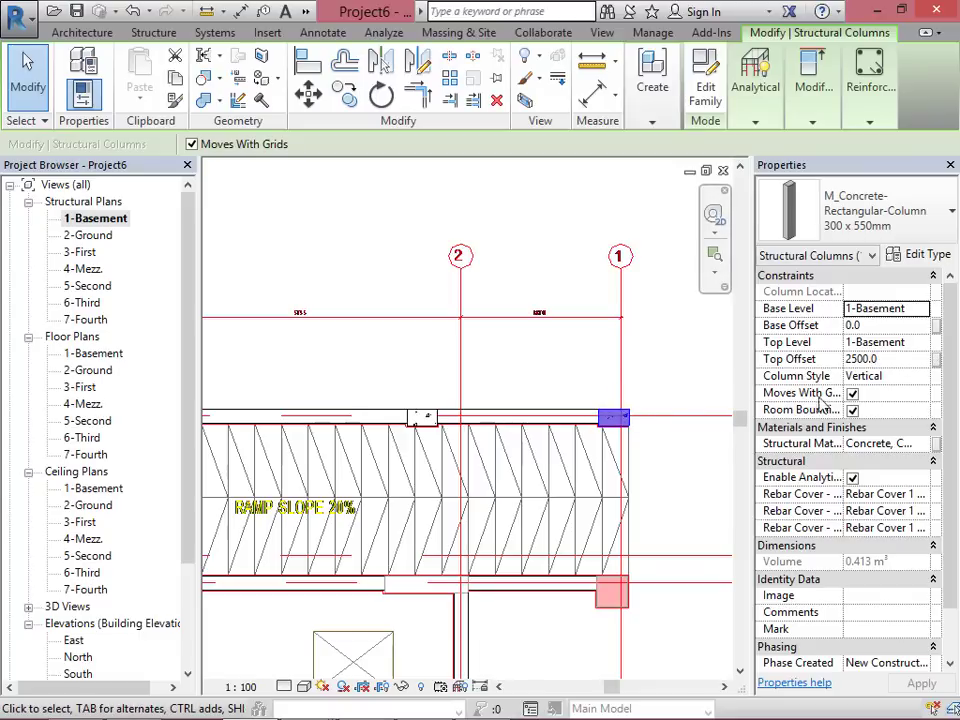
pyautogui.click(923, 345)
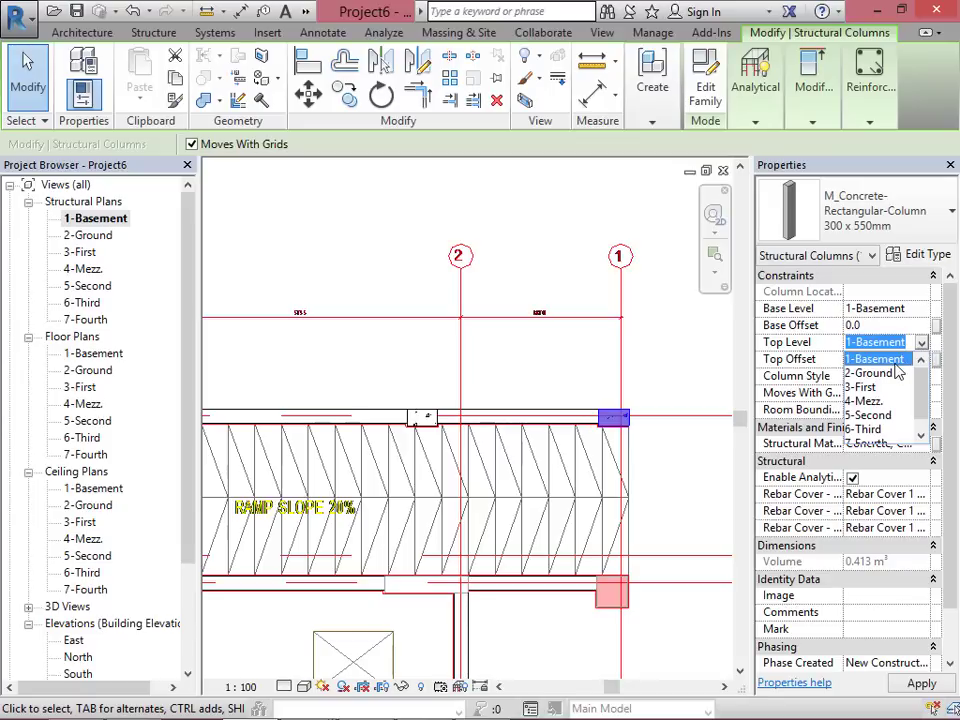
pyautogui.click(885, 373)
pyautogui.click(886, 364)
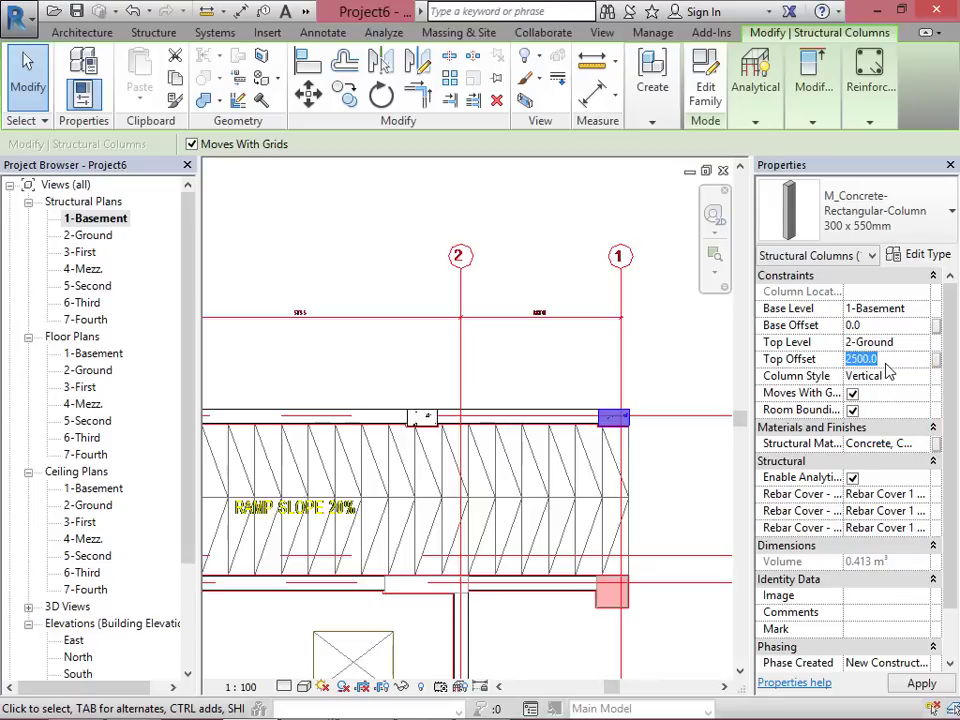
pyautogui.write('0')
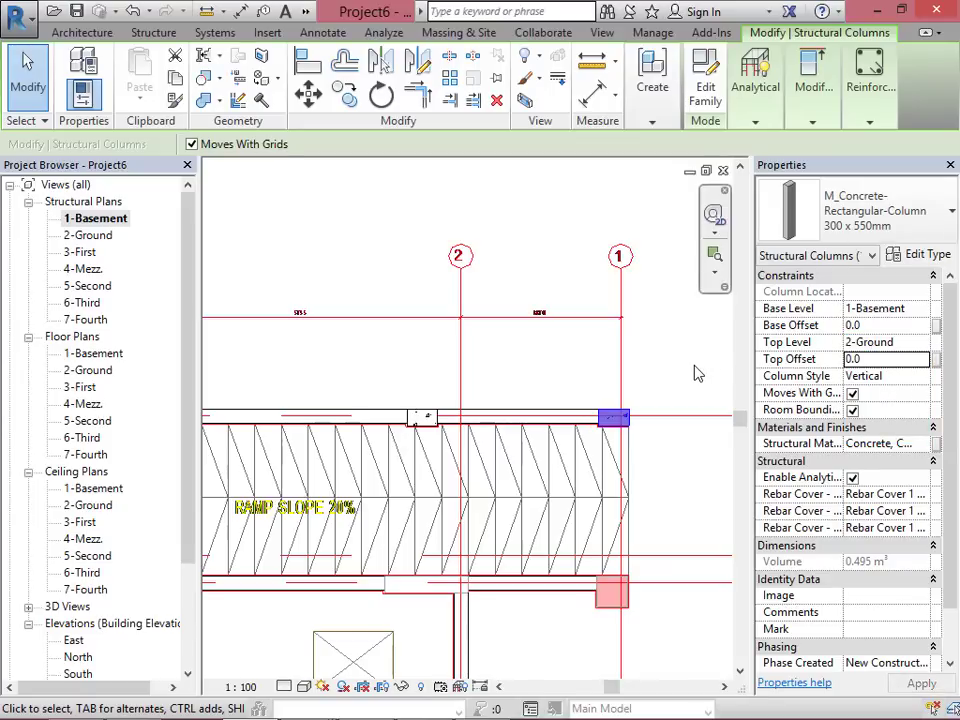
pyautogui.click(689, 377)
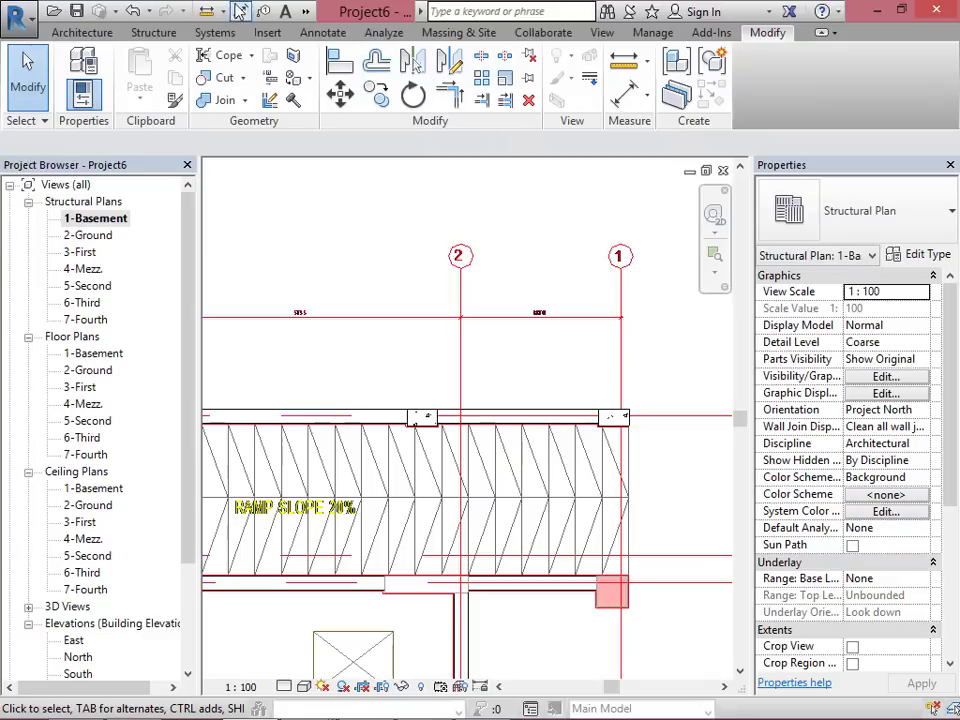
# Step: Show the model from the front in the default 3D view and compare the heights of the columns at grids 1 and 2
pyautogui.click(307, 15)
pyautogui.click(242, 29)
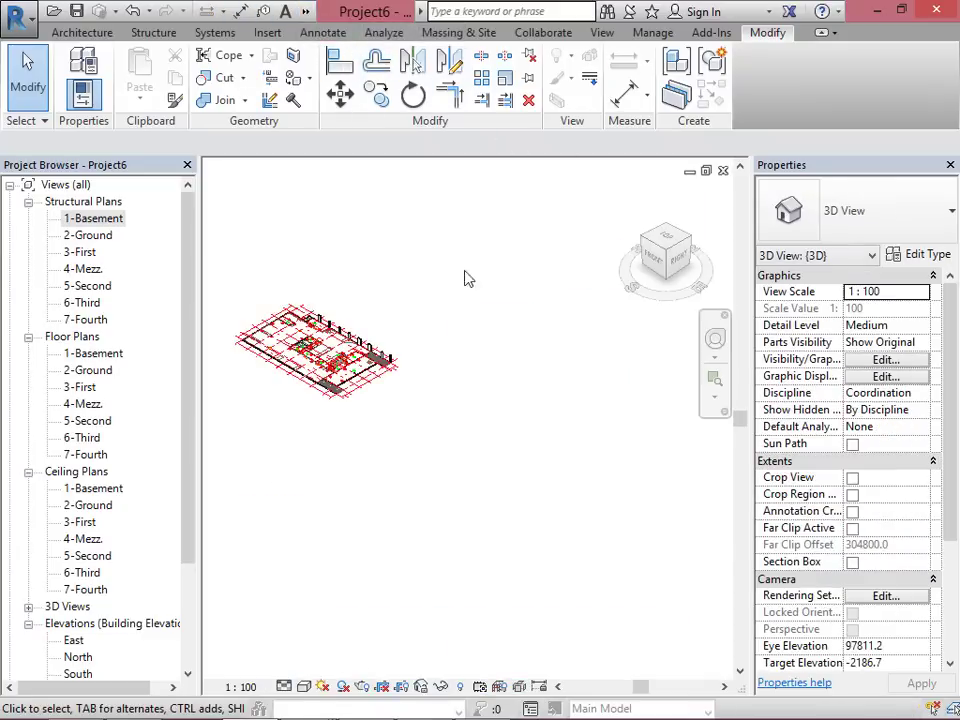
pyautogui.click(653, 256)
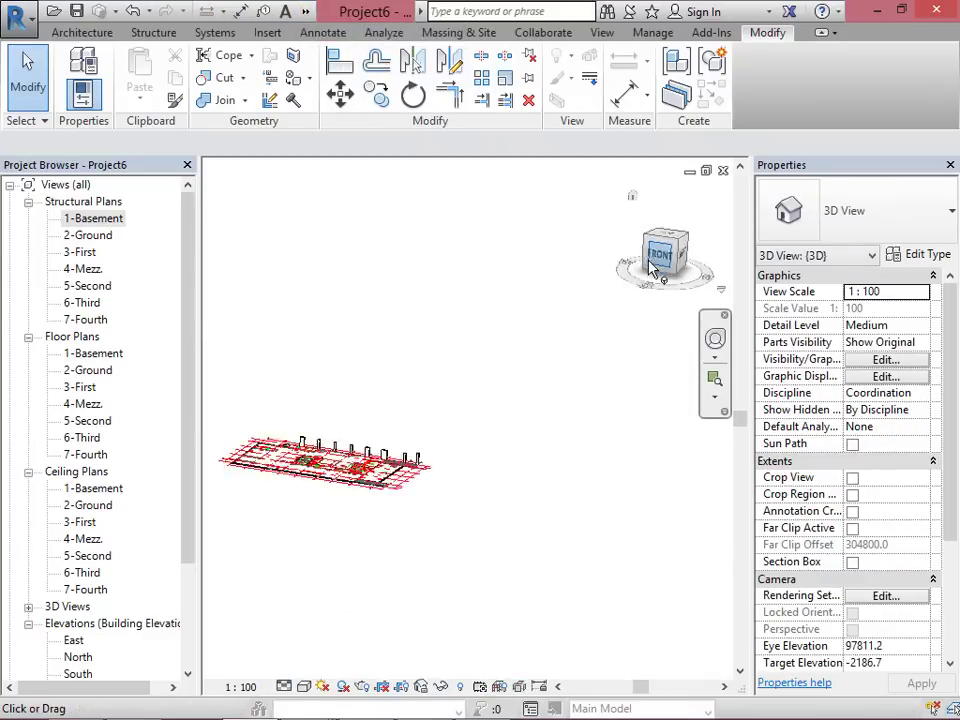
pyautogui.scroll(4, 463, 405)
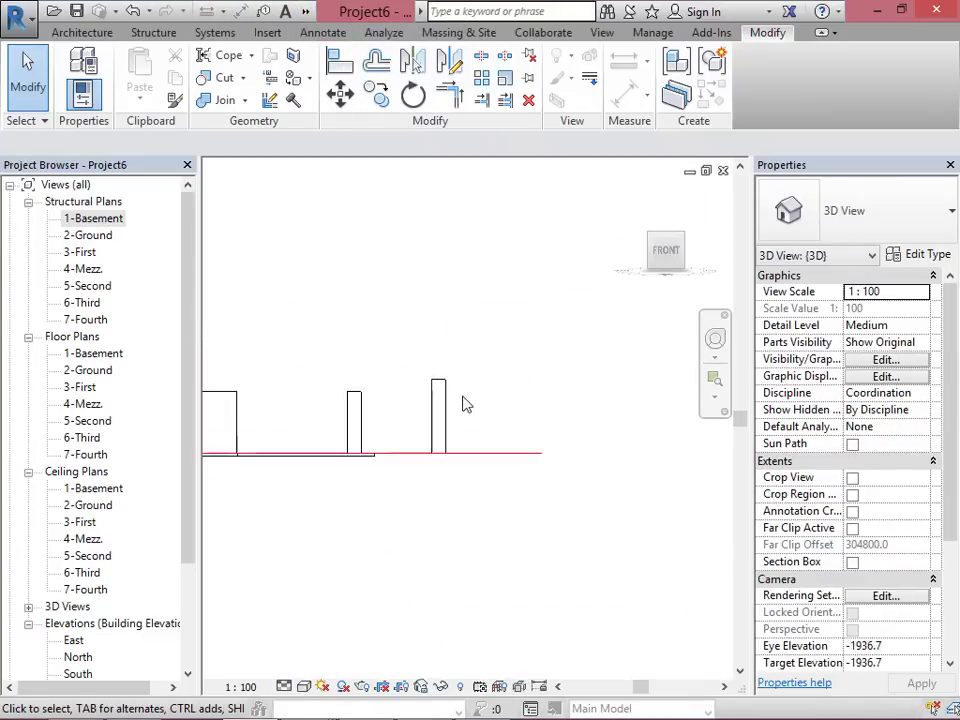
pyautogui.scroll(-1, 487, 405)
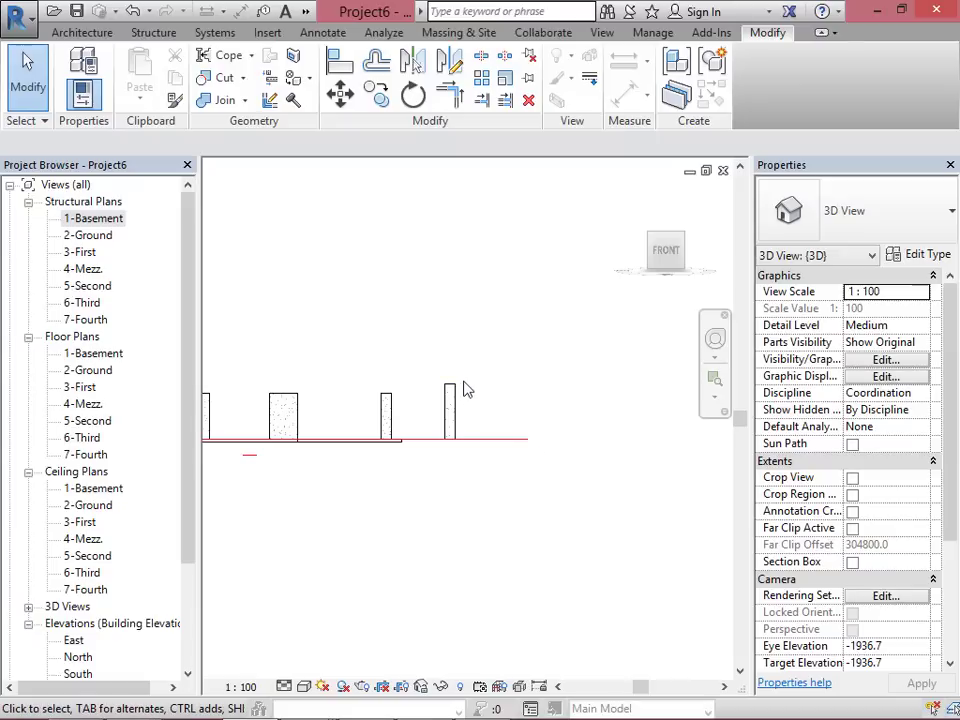
# Step: Set the top level of the 300 x 550mm column at grid 2 to 2-Ground with a top offset of 0
pyautogui.click(387, 410)
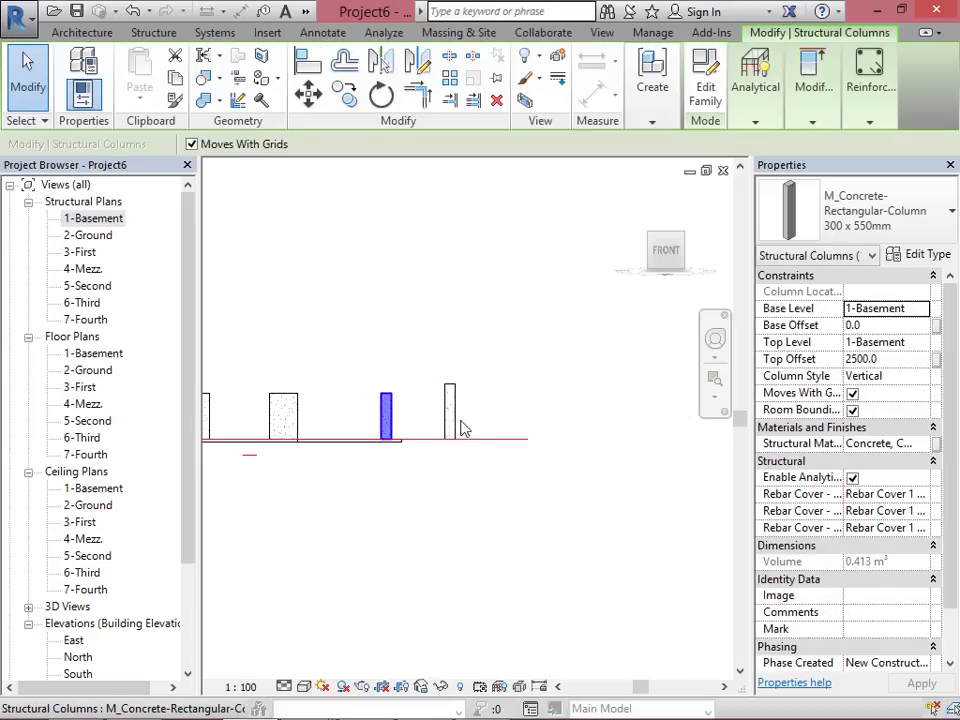
pyautogui.click(899, 360)
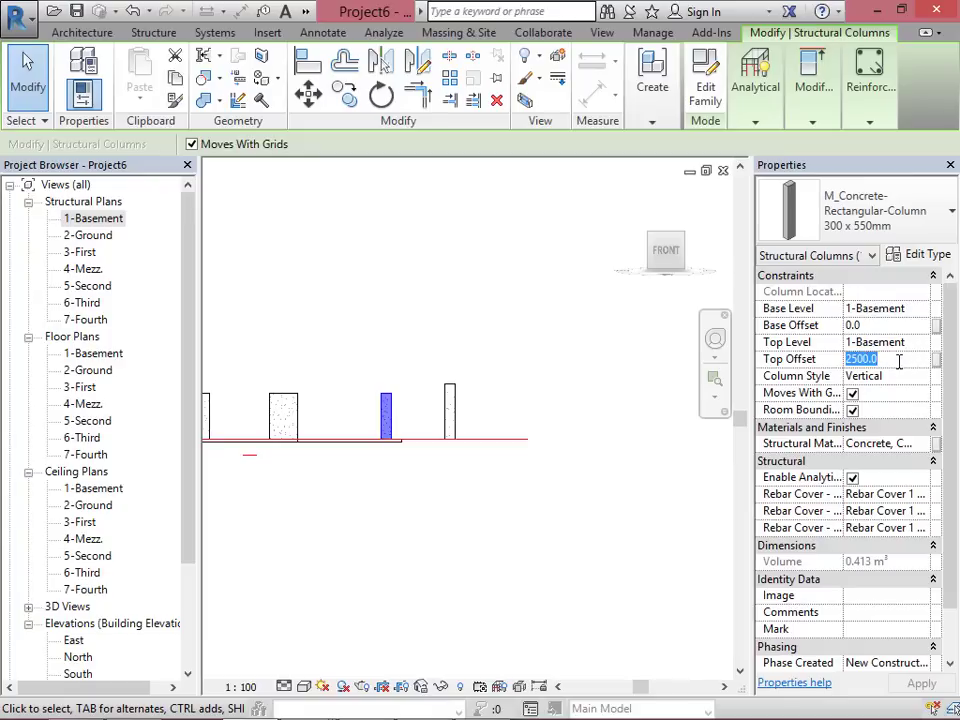
pyautogui.click(911, 344)
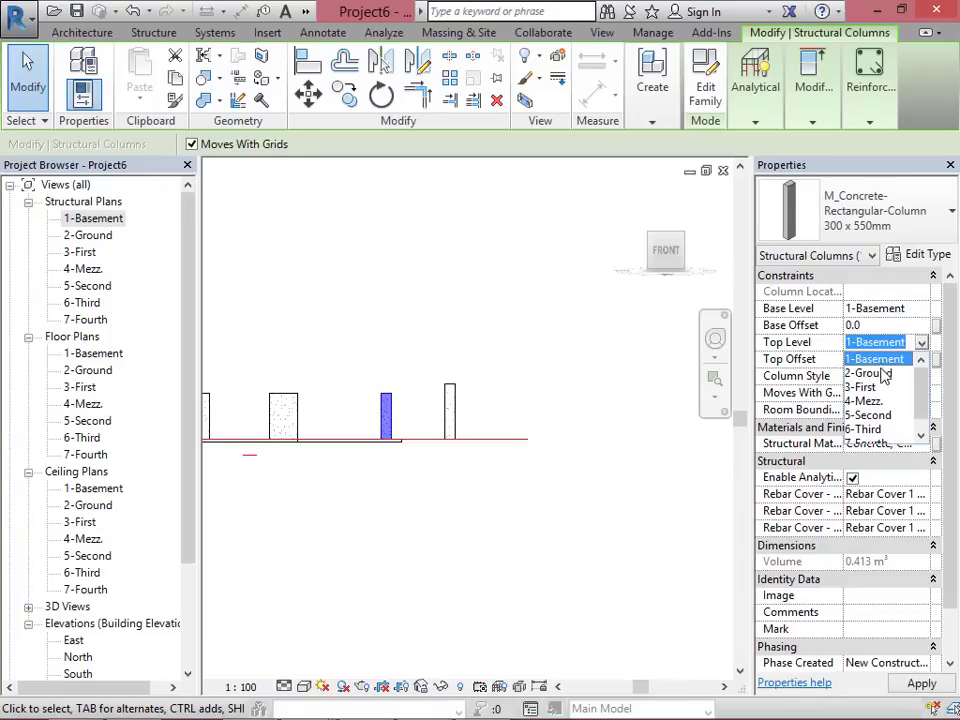
pyautogui.click(883, 372)
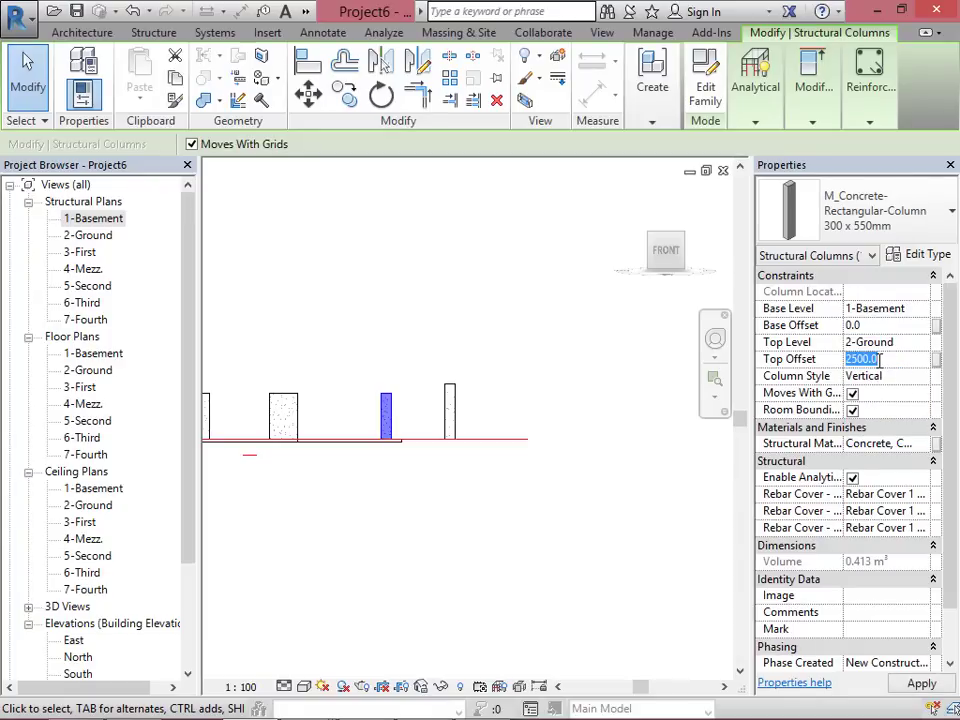
pyautogui.write('0')
pyautogui.click(360, 398)
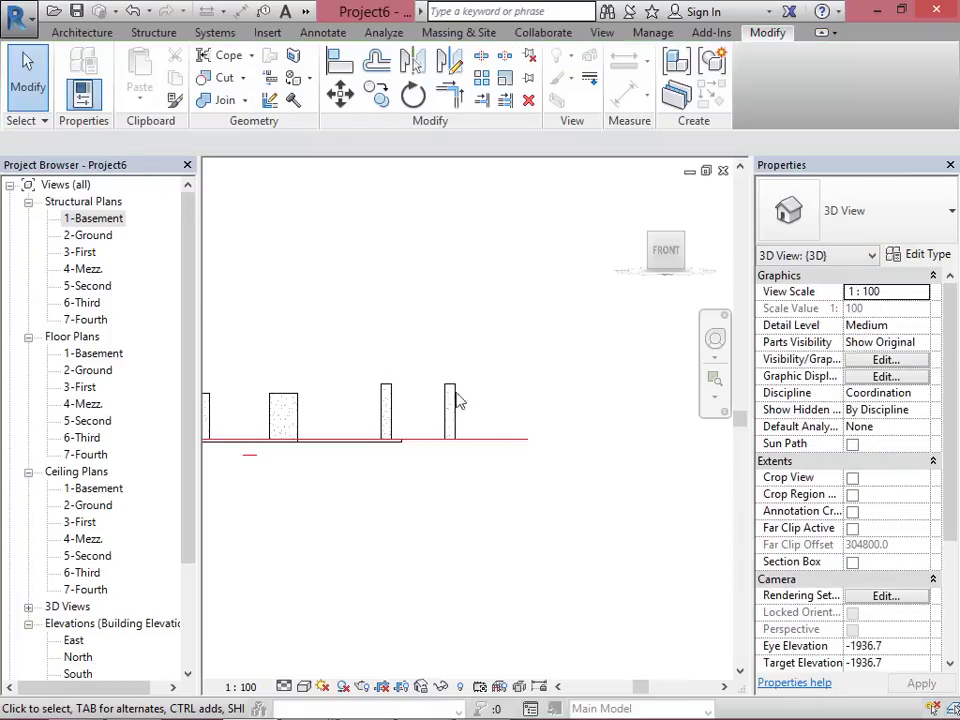
# Step: Compare the column heights from the front and check the level constraints of the column at grid 2
pyautogui.scroll(-2, 555, 420)
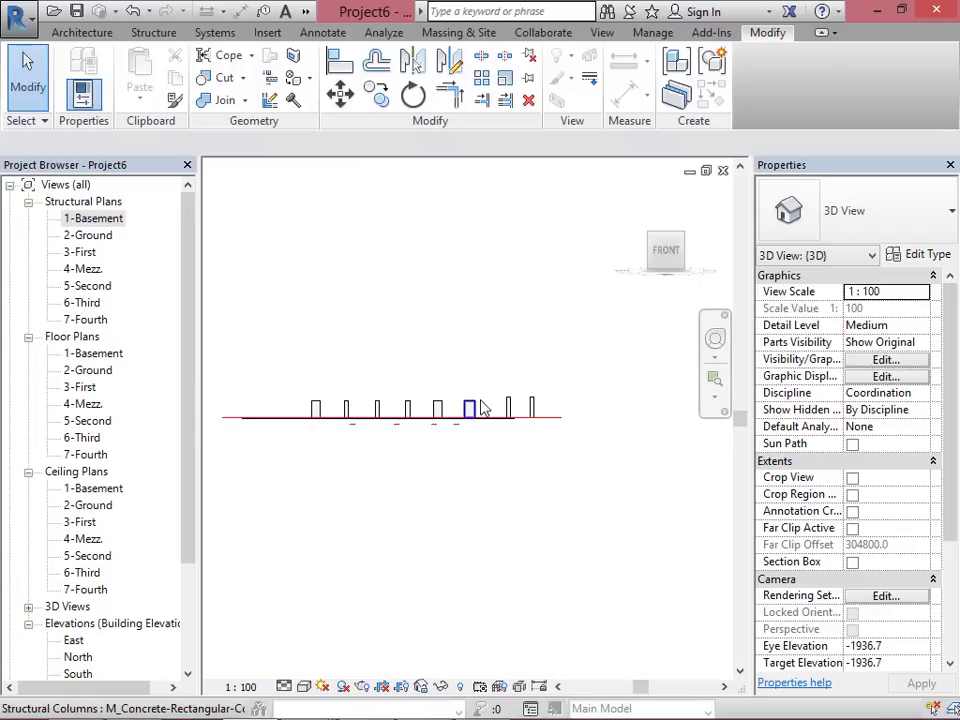
pyautogui.scroll(1, 515, 404)
pyautogui.scroll(3, 562, 440)
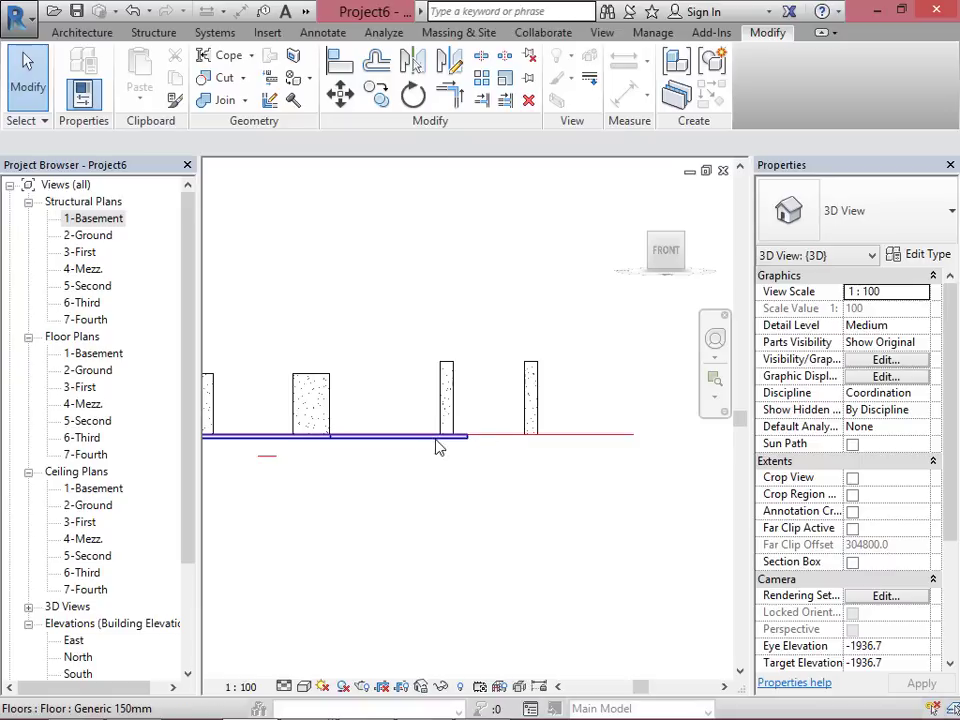
pyautogui.click(455, 370)
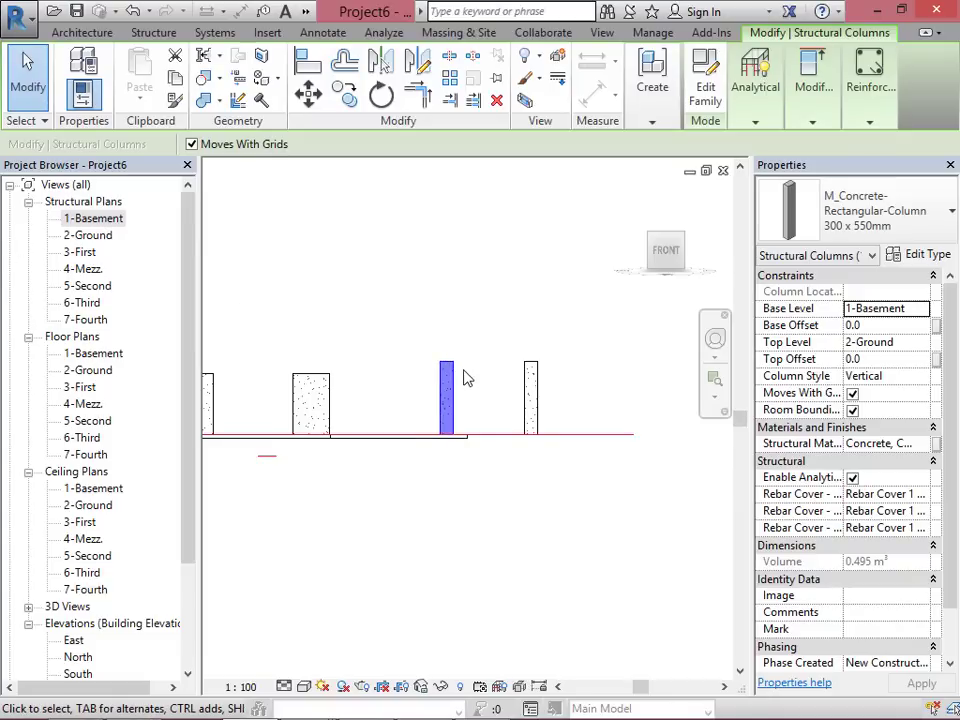
pyautogui.scroll(-2, 501, 435)
pyautogui.press('Escape')
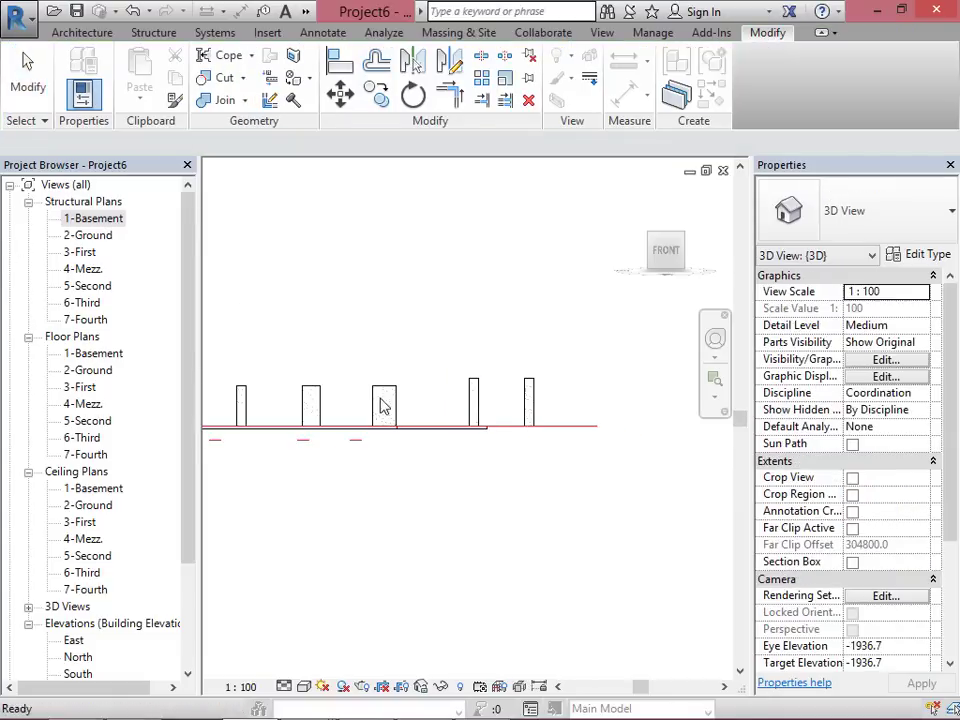
# Step: Try a base offset of 2000 on the 300 x 1500mm column, then undo the change
pyautogui.click(425, 414)
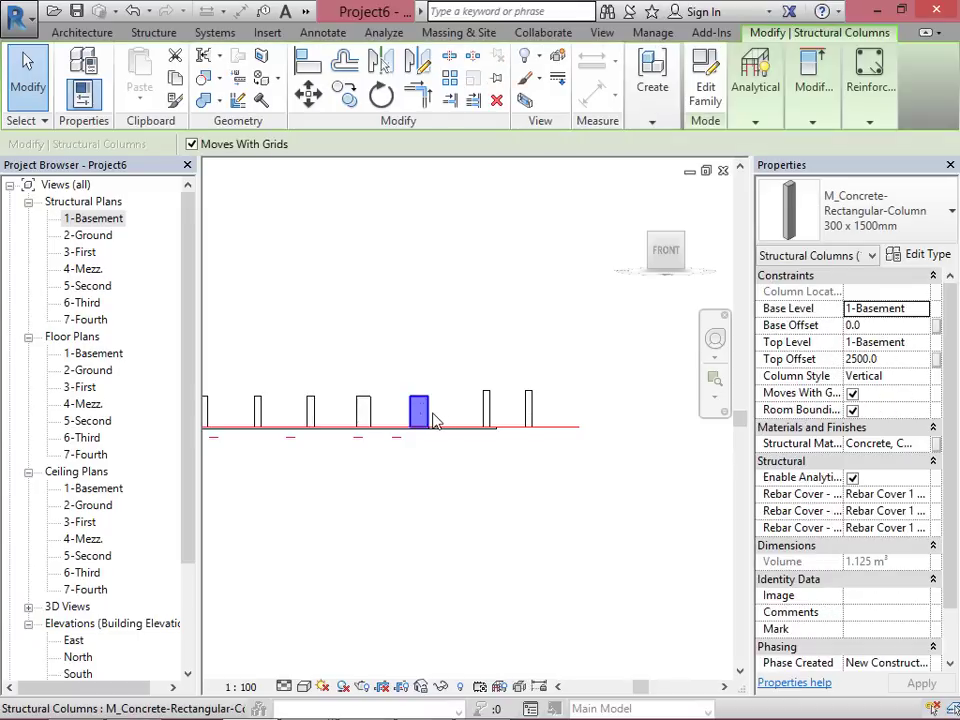
pyautogui.click(866, 330)
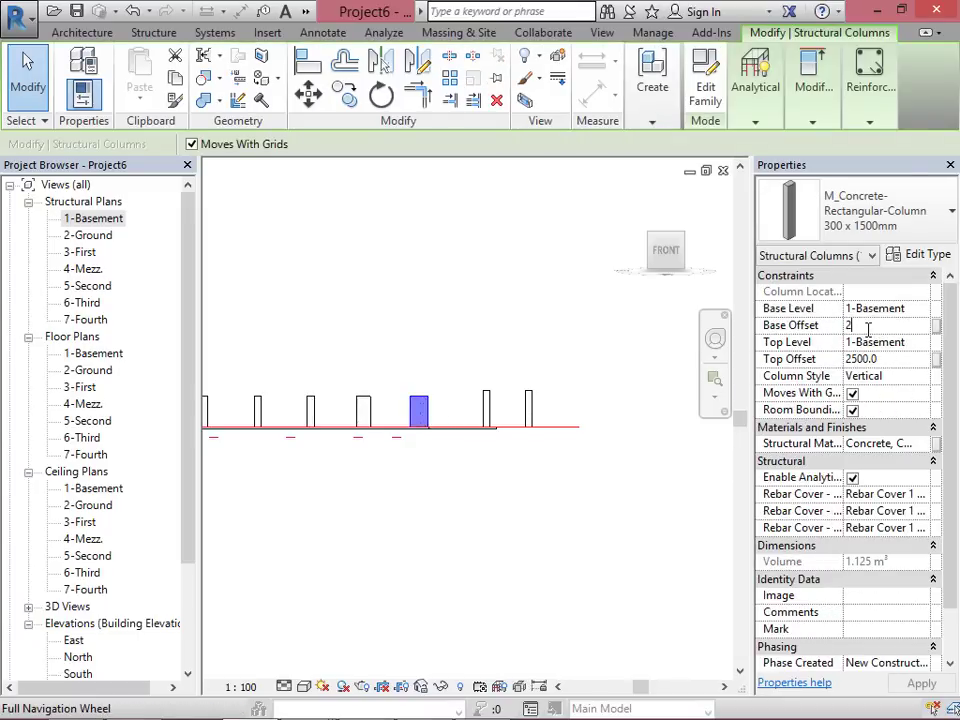
pyautogui.write('2000')
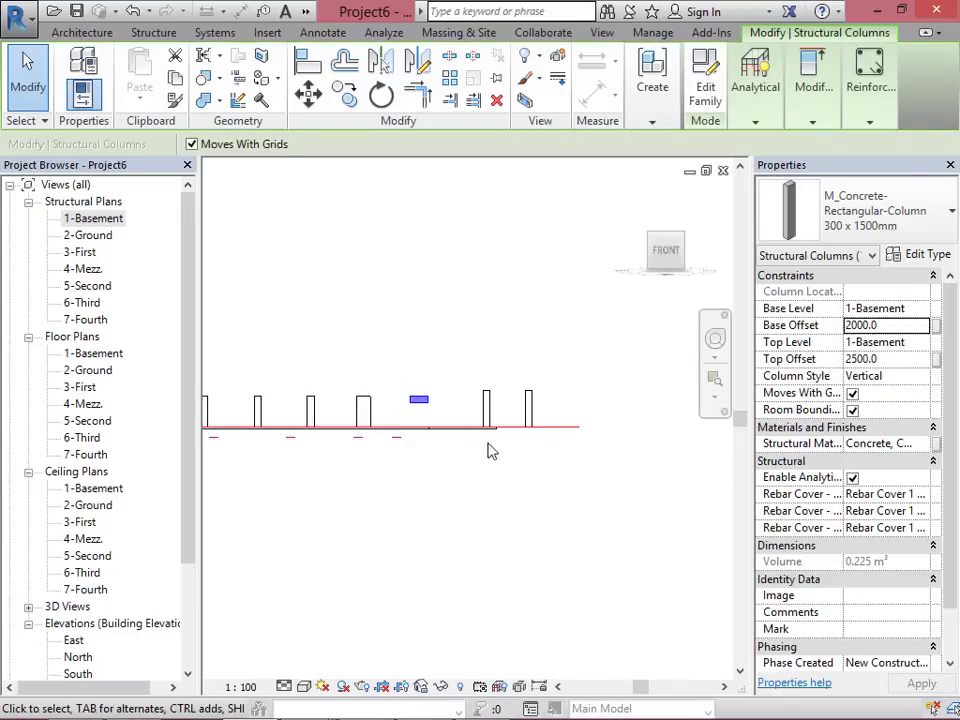
pyautogui.click(478, 455)
pyautogui.scroll(2, 418, 409)
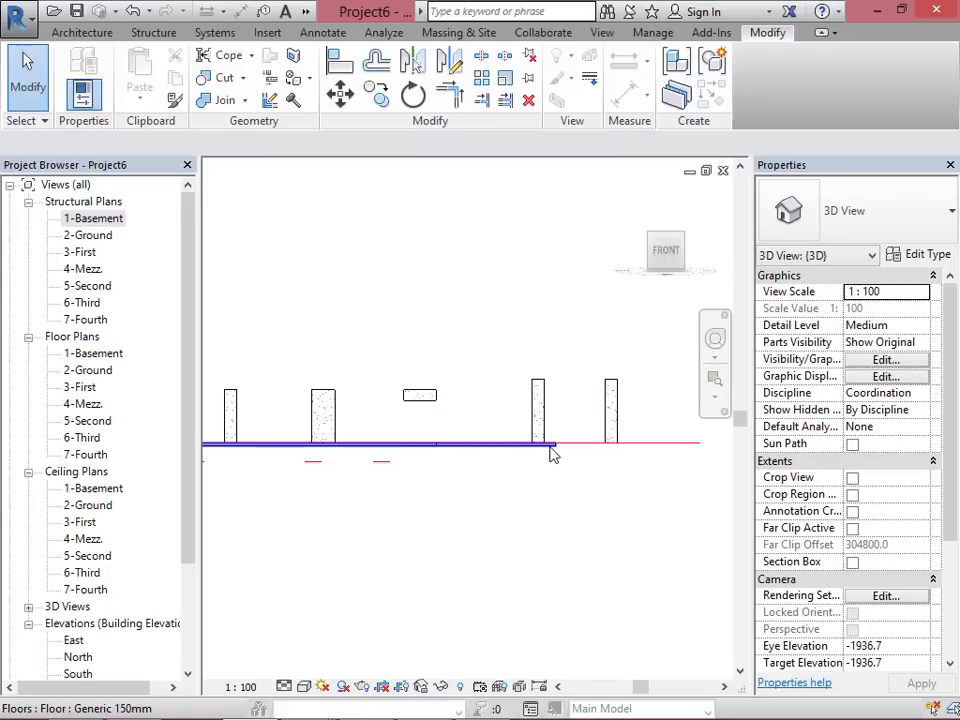
pyautogui.hotkey('ctrl', 'z')
# Step: Set the base offset of the 300 x 1500mm column to -2000
pyautogui.click(430, 418)
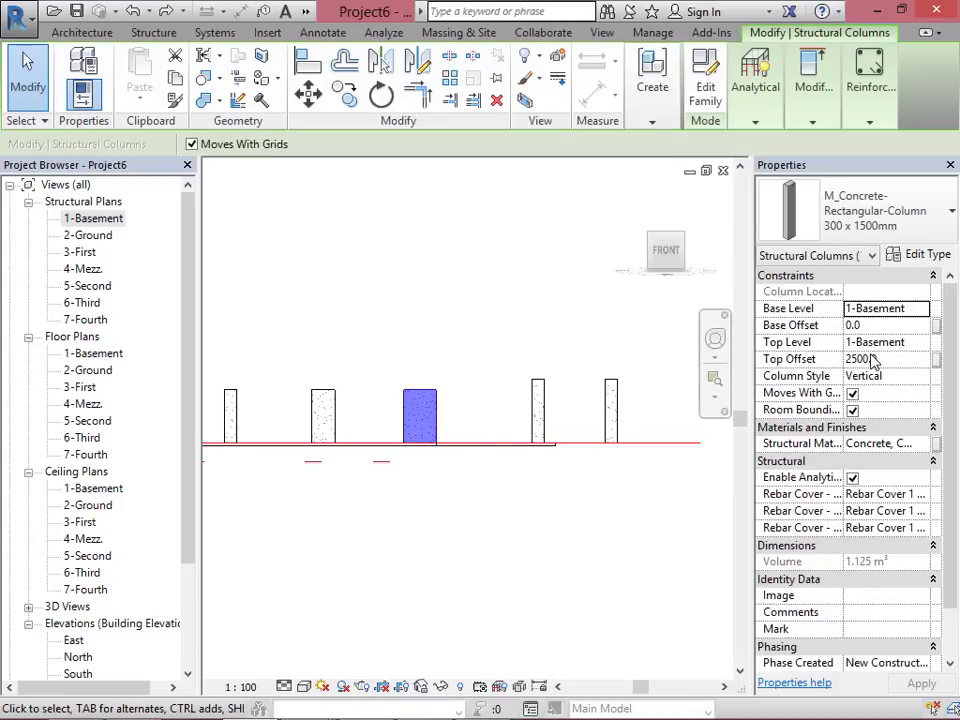
pyautogui.click(871, 328)
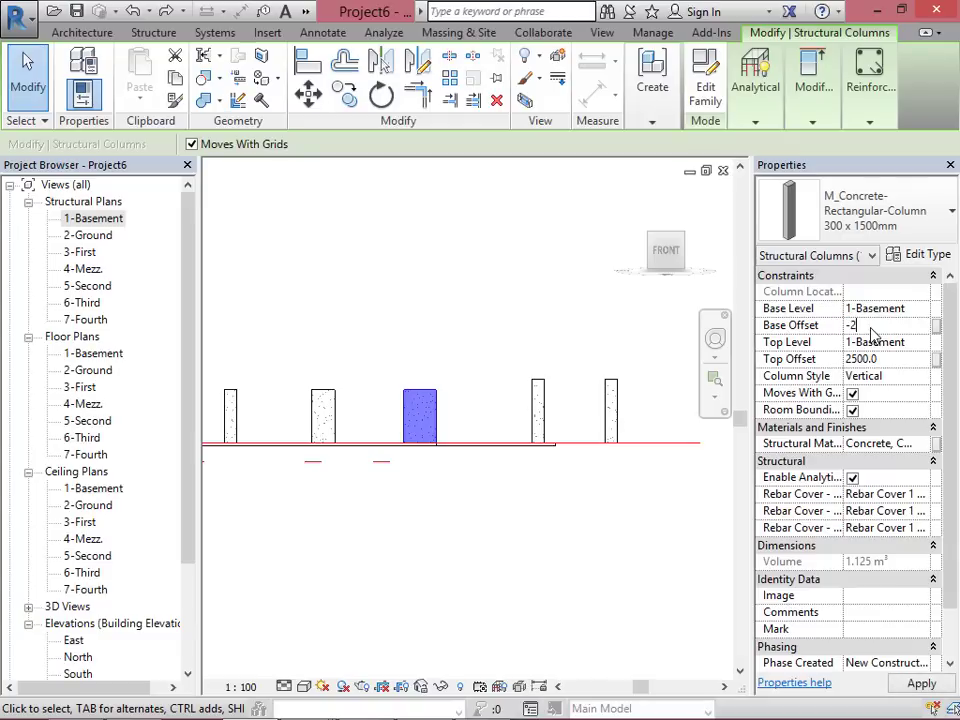
pyautogui.write('-2000')
pyautogui.press('Return')
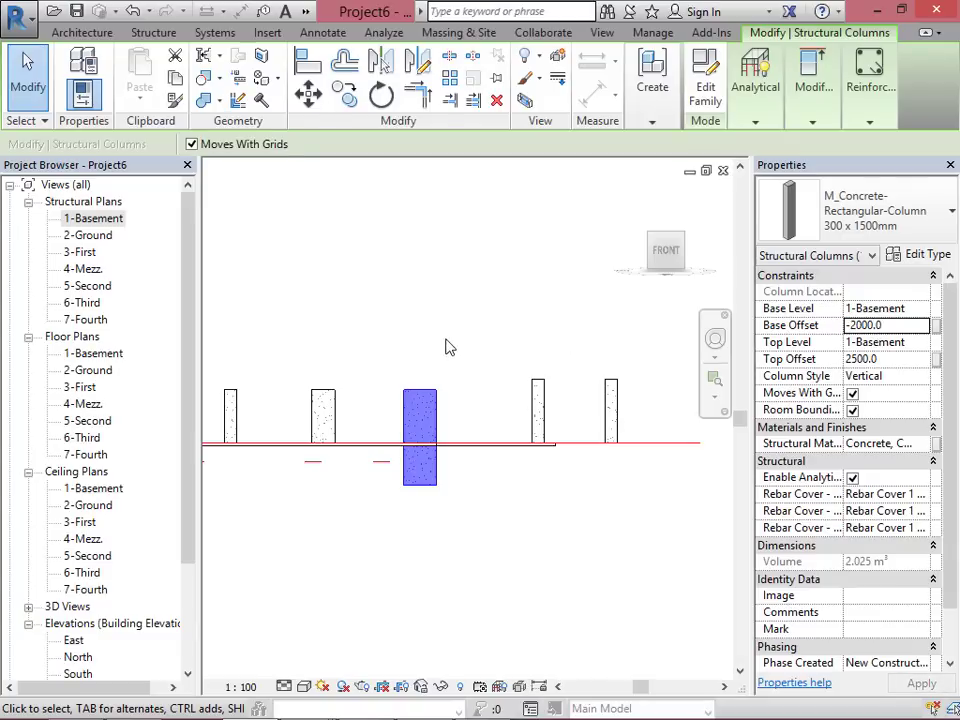
pyautogui.click(446, 345)
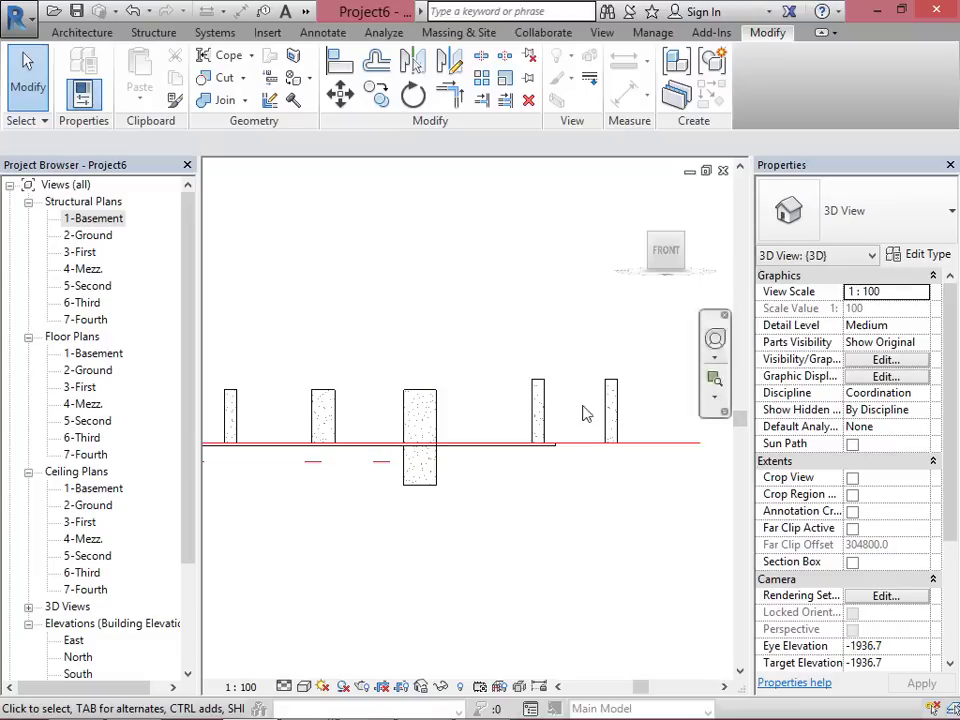
# Step: Reset the base offset of the 300 x 1500mm column to 0
pyautogui.click(428, 470)
pyautogui.click(887, 326)
pyautogui.press('Return')
pyautogui.click(575, 383)
# Step: Set the top level of the six remaining shorter columns to 2-Ground with a top offset of 0
pyautogui.scroll(-4, 555, 388)
pyautogui.moveTo(538, 350); pyautogui.dragTo(306, 398)
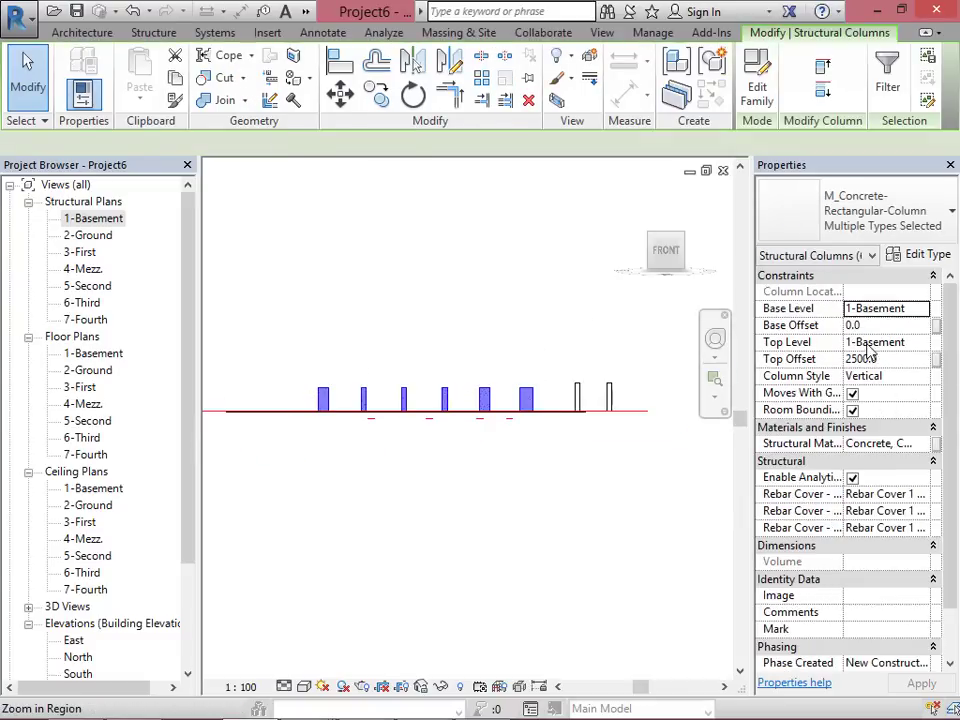
pyautogui.click(921, 345)
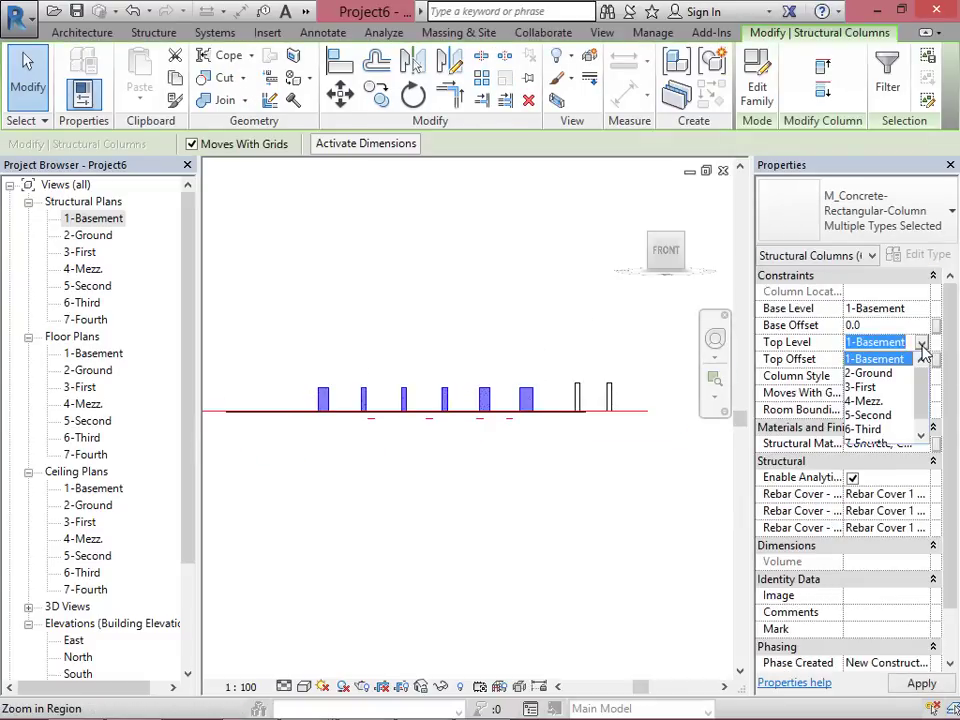
pyautogui.click(893, 387)
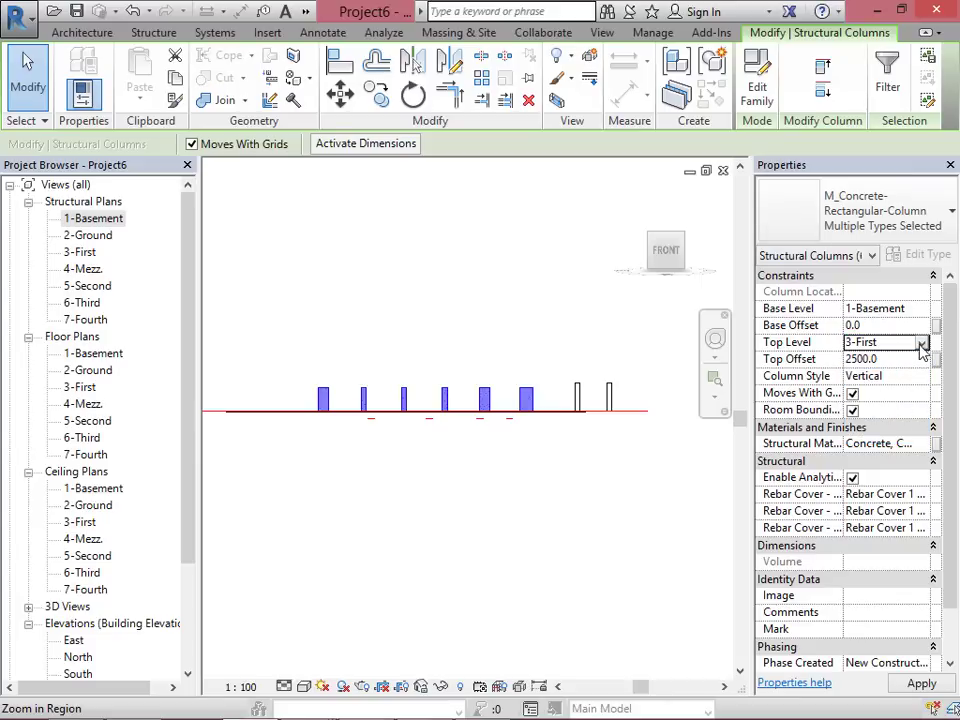
pyautogui.click(920, 345)
pyautogui.click(878, 373)
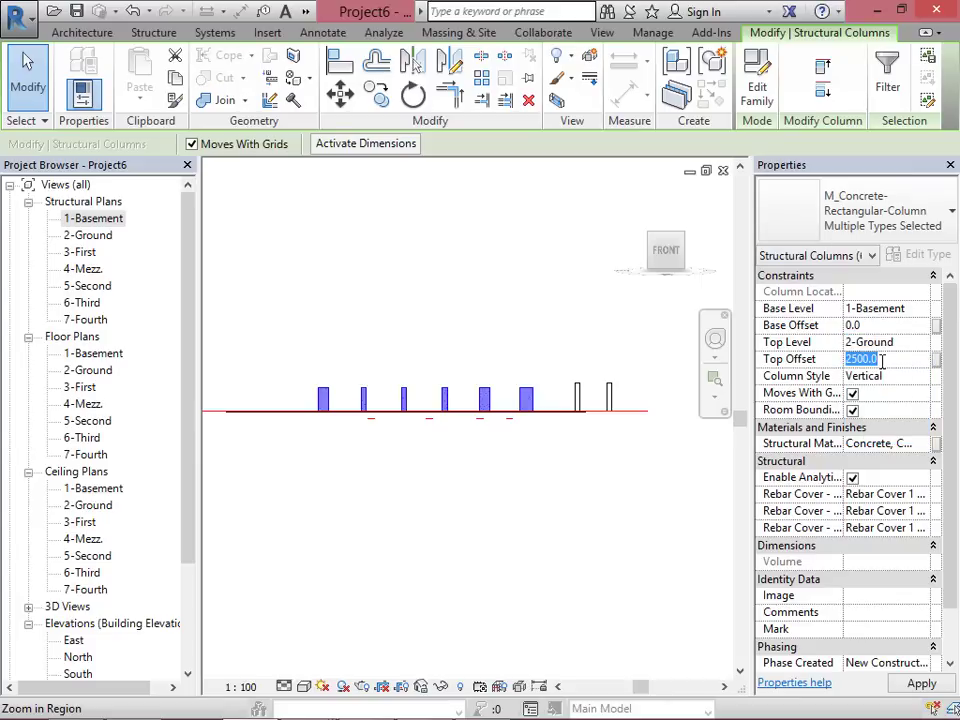
pyautogui.click(541, 343)
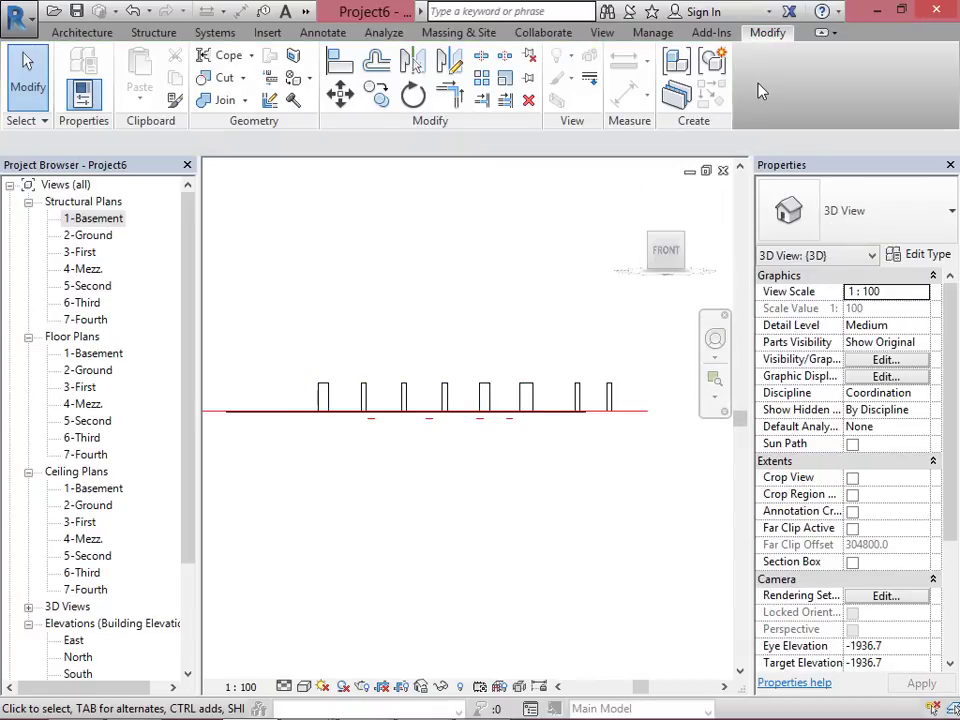
# Step: View the row of columns isometrically in the 3D view, and close that view to return to the 1-Basement plan
pyautogui.click(630, 196)
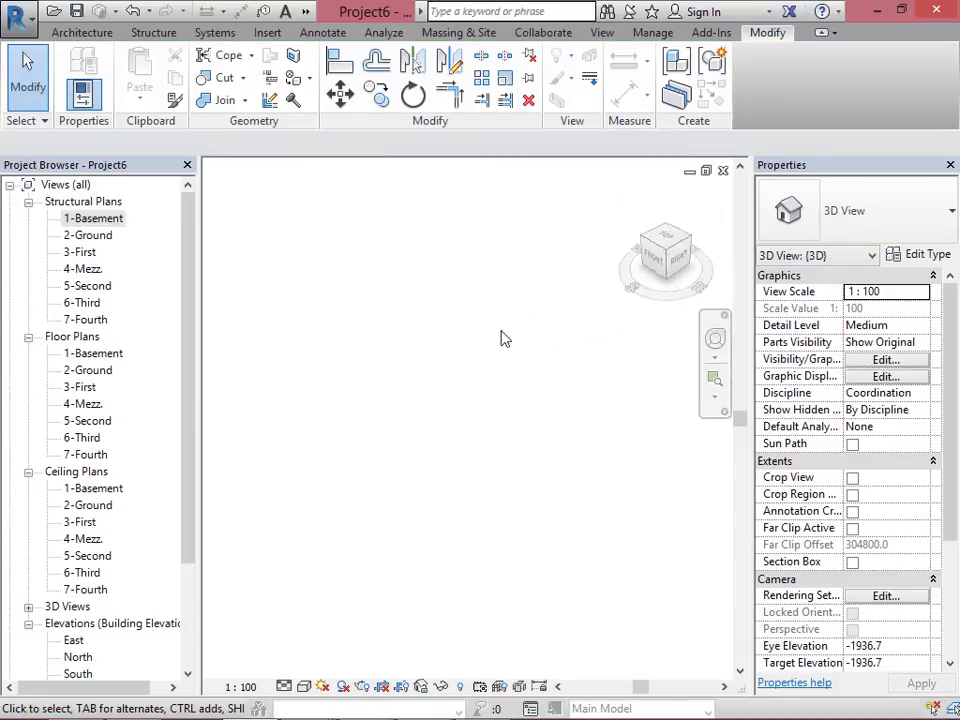
pyautogui.scroll(3, 329, 337)
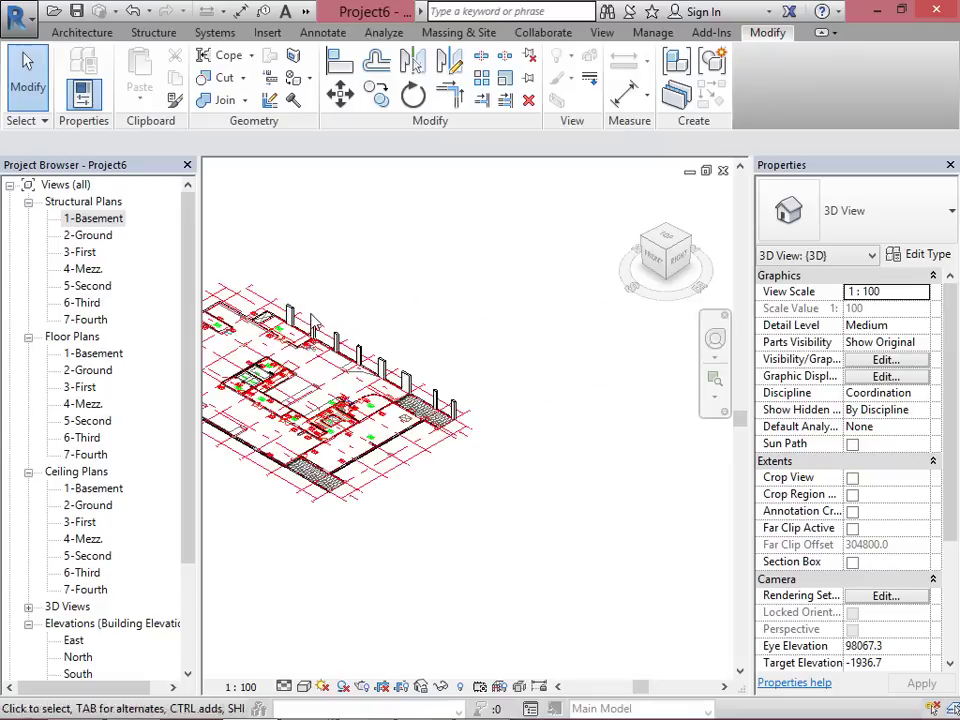
pyautogui.click(725, 172)
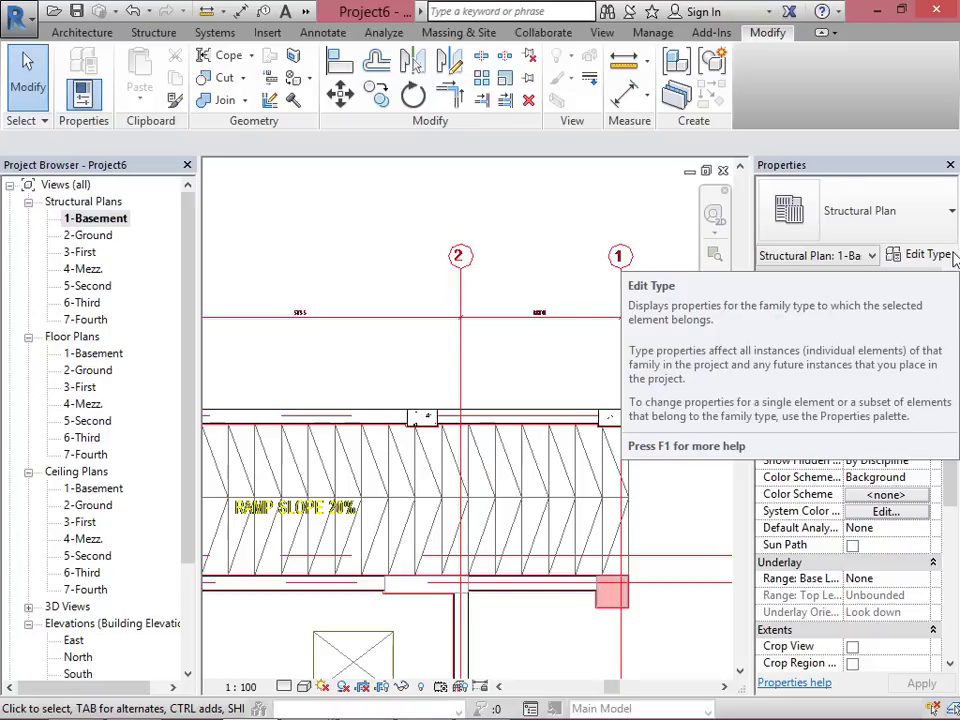
# Step: Measure the width and depth of the column outline at grid 1 below the upper ramp in the basement plan
pyautogui.scroll(-3, 396, 332)
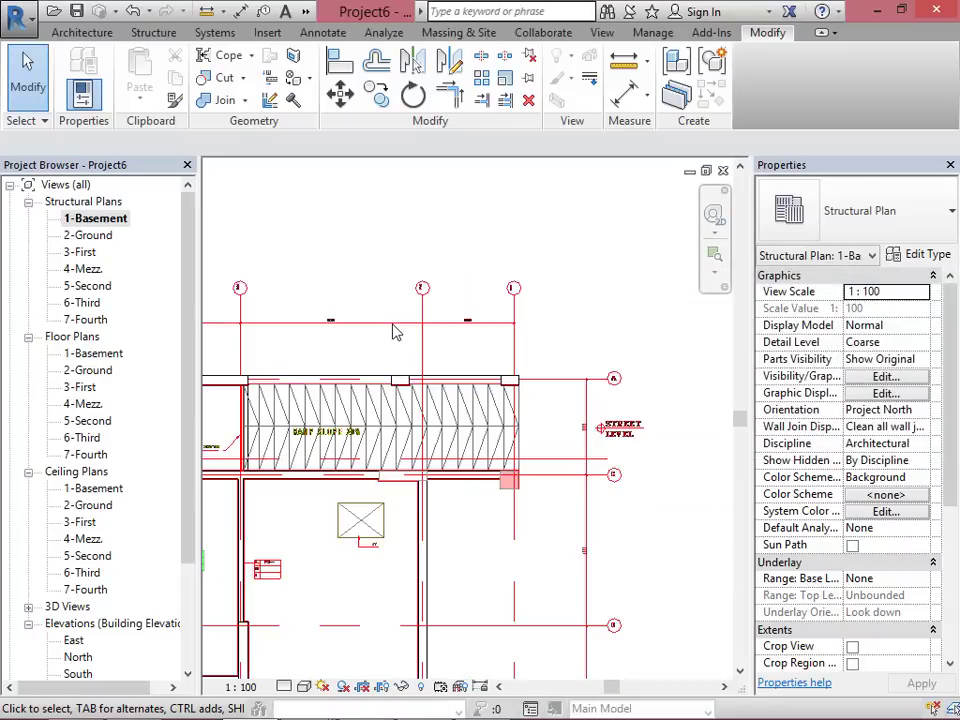
pyautogui.scroll(-5, 480, 295)
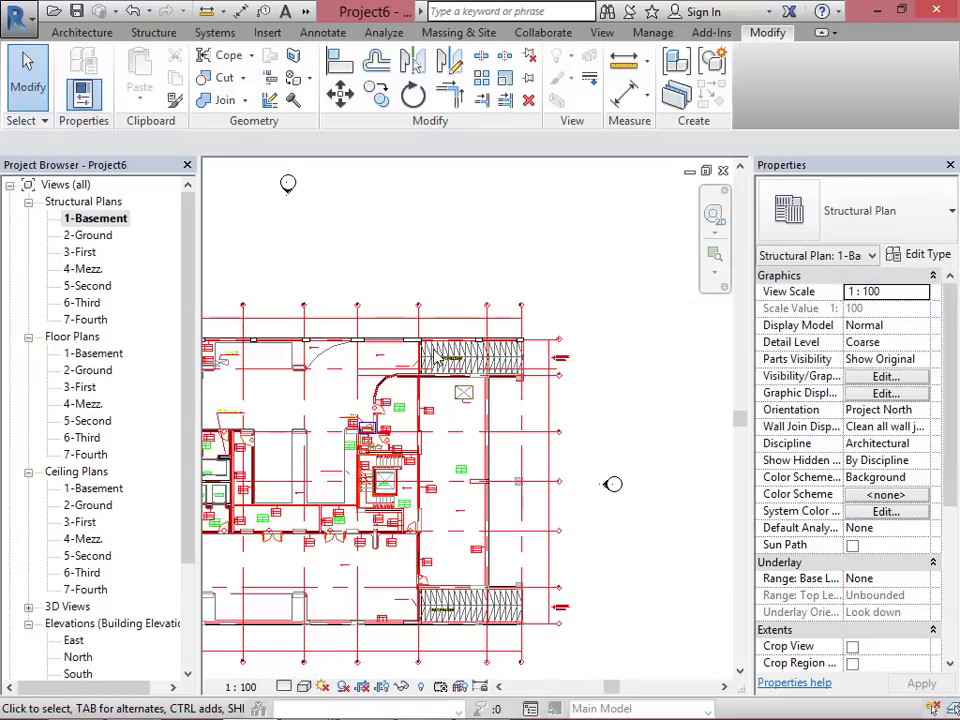
pyautogui.scroll(5, 512, 360)
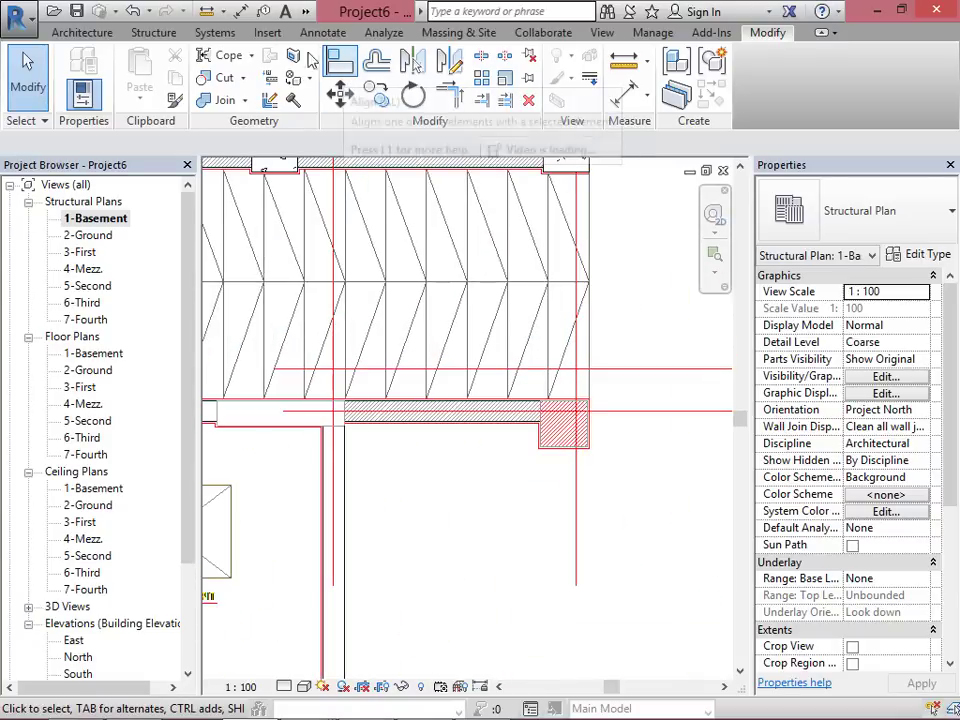
pyautogui.click(240, 11)
pyautogui.scroll(2, 545, 443)
pyautogui.scroll(3, 545, 443)
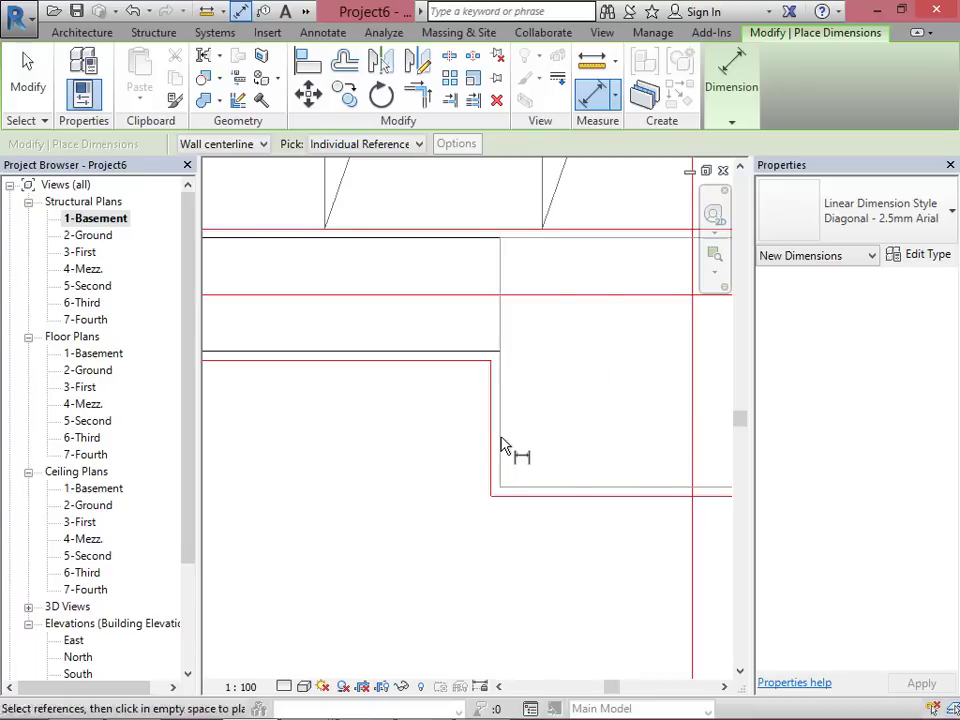
pyautogui.scroll(-2, 493, 450)
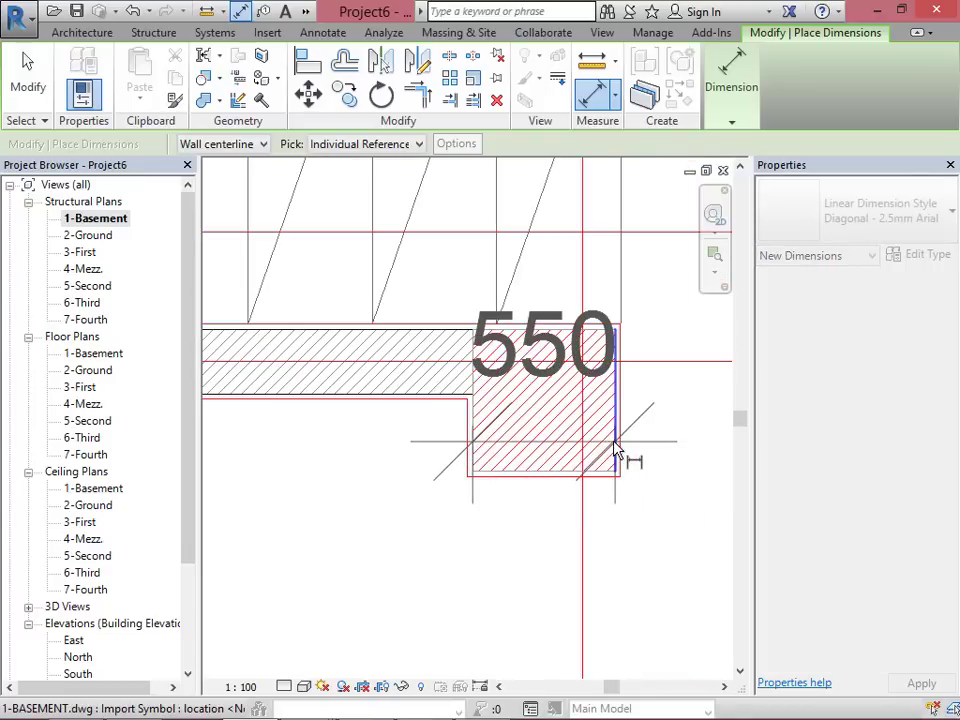
pyautogui.scroll(2, 555, 335)
pyautogui.click(578, 250)
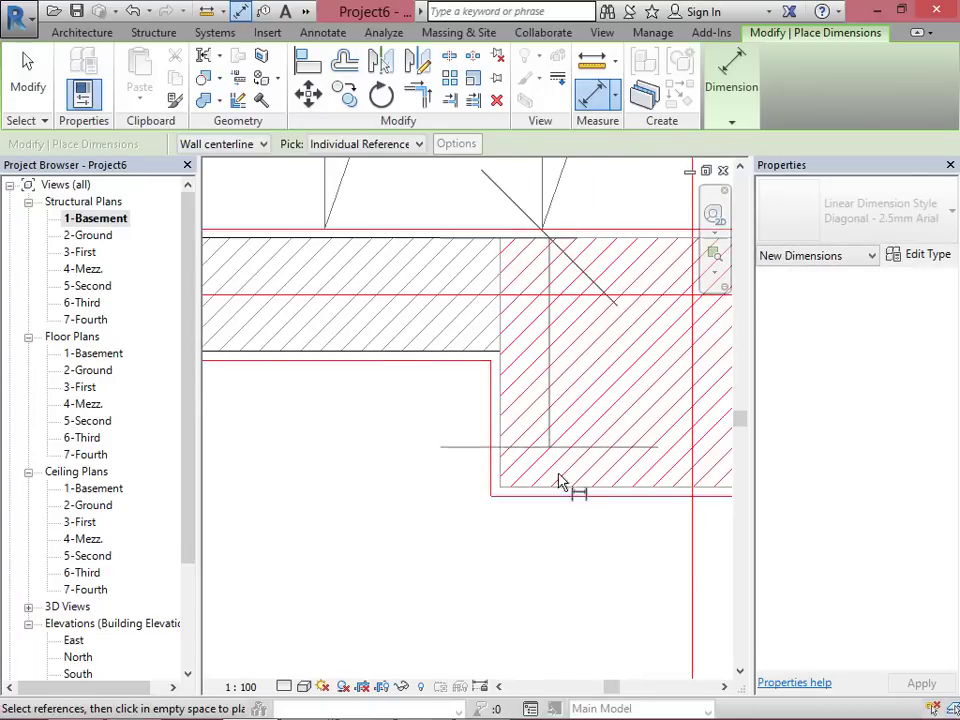
pyautogui.click(574, 496)
pyautogui.scroll(-4, 521, 484)
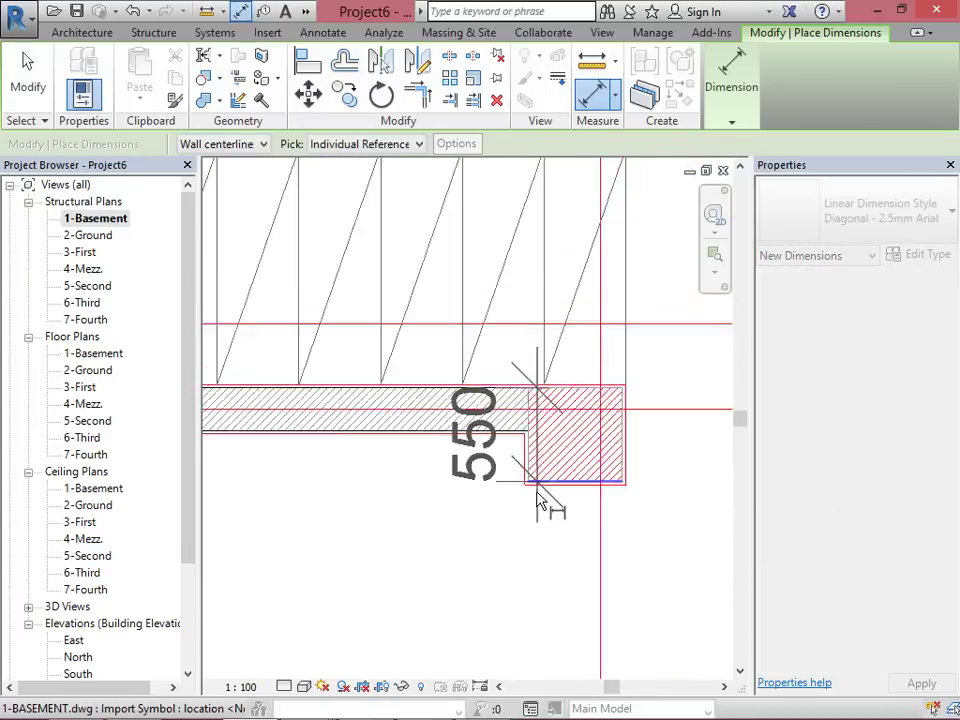
pyautogui.scroll(4, 564, 422)
pyautogui.press('Escape')
pyautogui.press('Escape')
# Step: Copy the 300 x 550mm column at grid 1 above the ramp to the column outline directly below the ramp
pyautogui.scroll(-4, 480, 510)
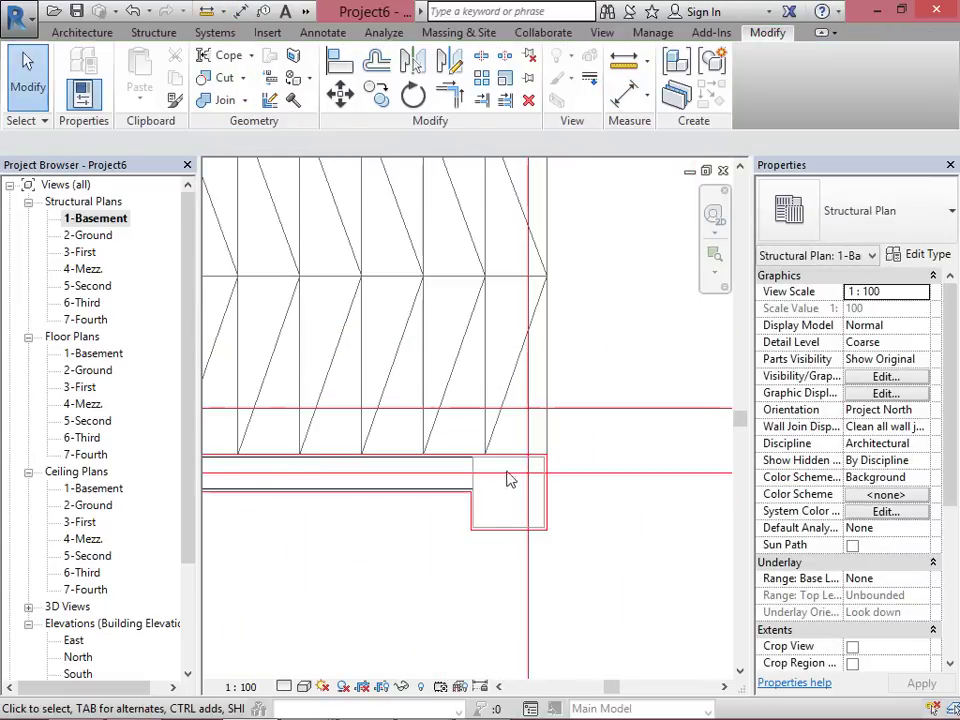
pyautogui.scroll(3, 521, 291)
pyautogui.click(521, 289)
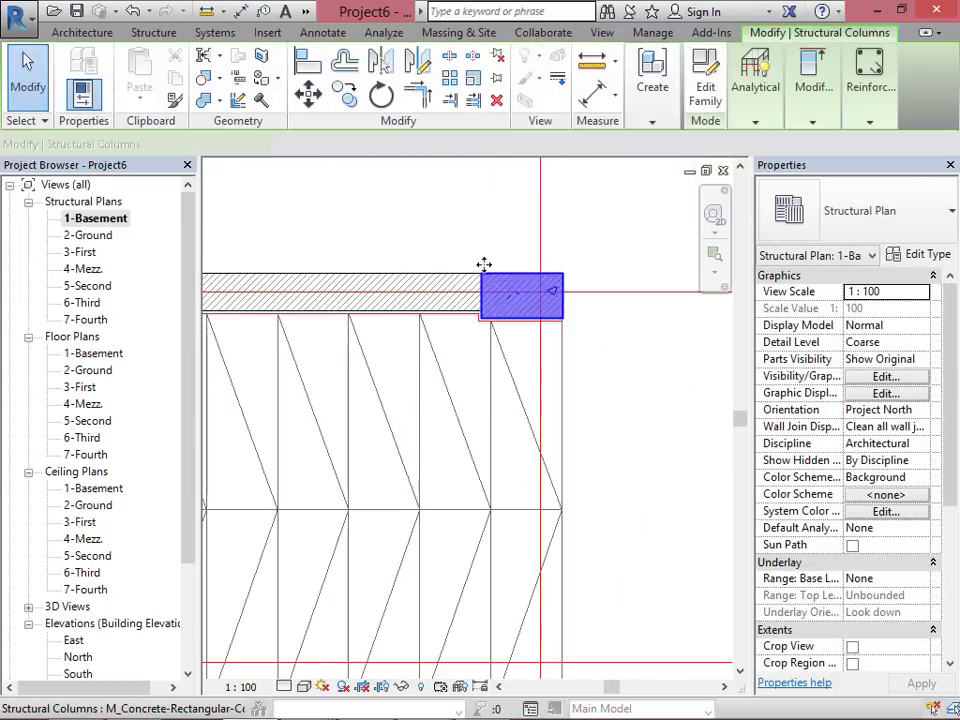
pyautogui.press('c')
pyautogui.press('o')
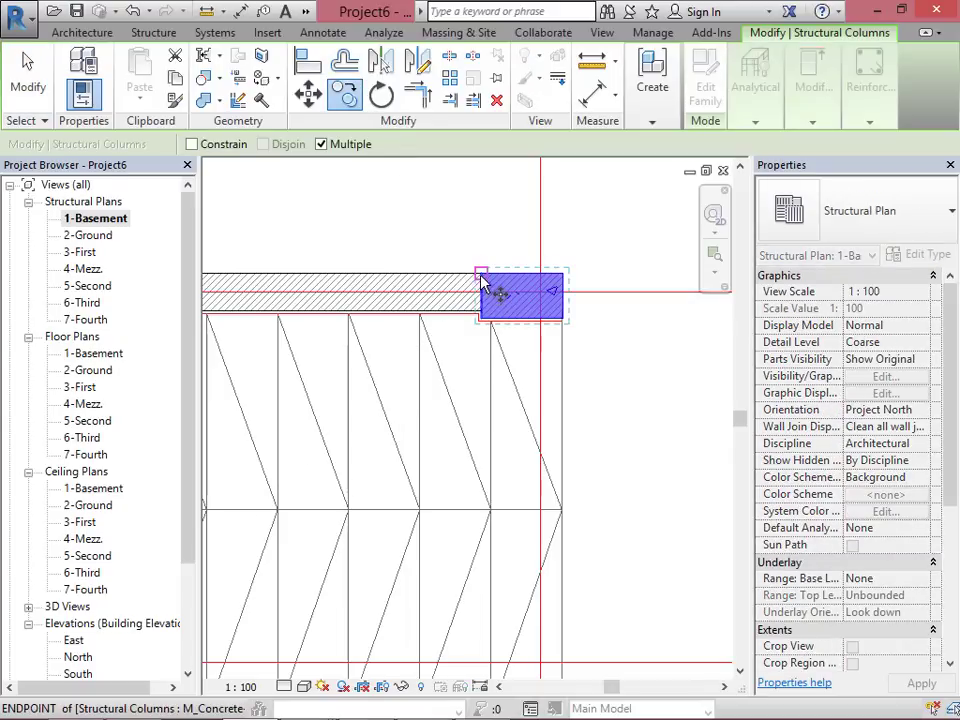
pyautogui.click(495, 294)
pyautogui.scroll(-3, 482, 216)
pyautogui.scroll(3, 480, 470)
pyautogui.scroll(2, 480, 420)
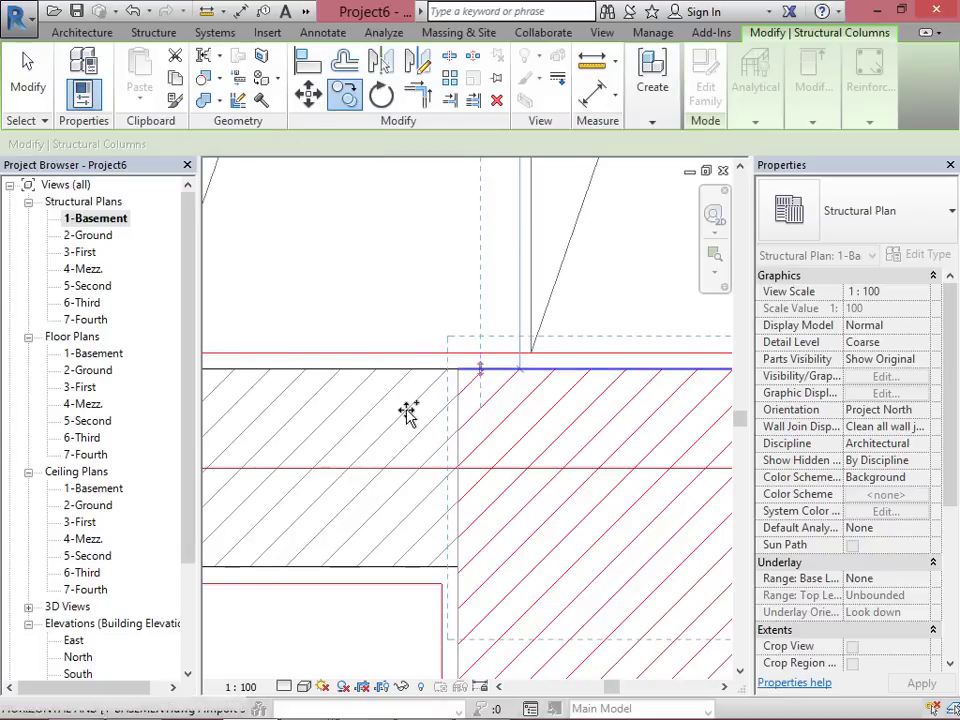
pyautogui.scroll(-3, 437, 388)
pyautogui.click(613, 443)
pyautogui.press('Escape')
# Step: Duplicate the copied column's type as 550 x 550mm and set its b dimension to 550
pyautogui.click(615, 424)
pyautogui.click(931, 255)
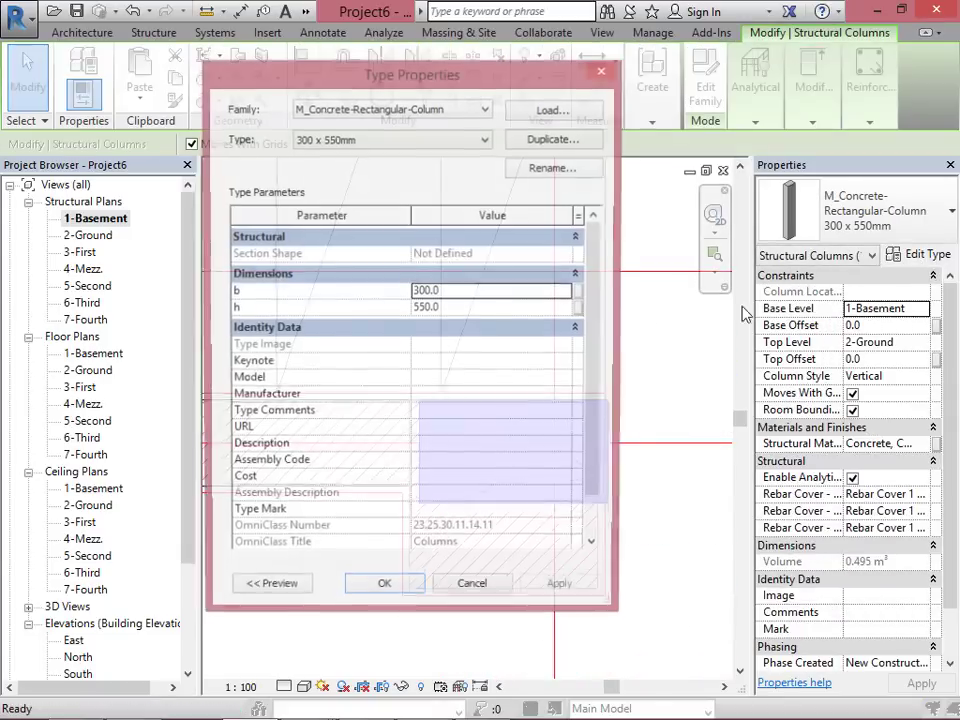
pyautogui.click(552, 139)
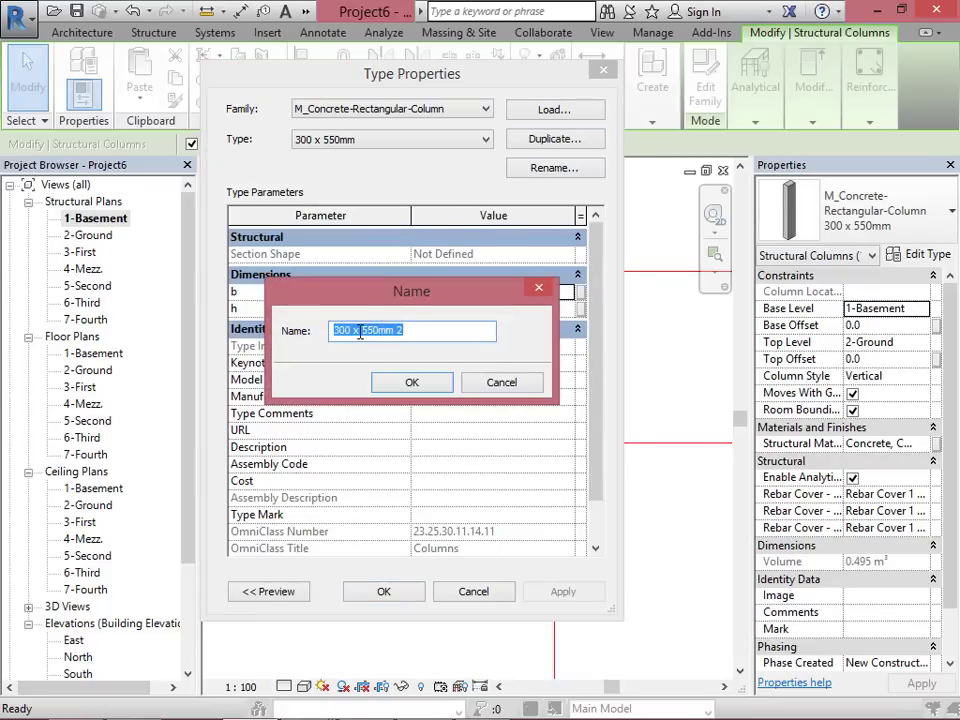
pyautogui.moveTo(352, 333); pyautogui.dragTo(317, 333)
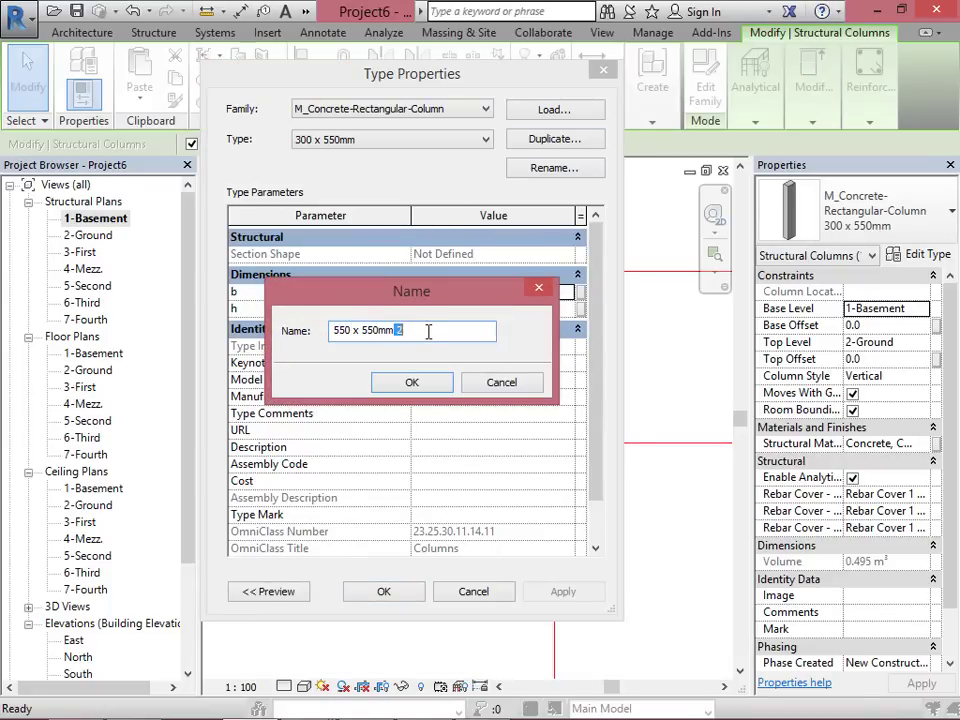
pyautogui.click(411, 382)
pyautogui.click(428, 291)
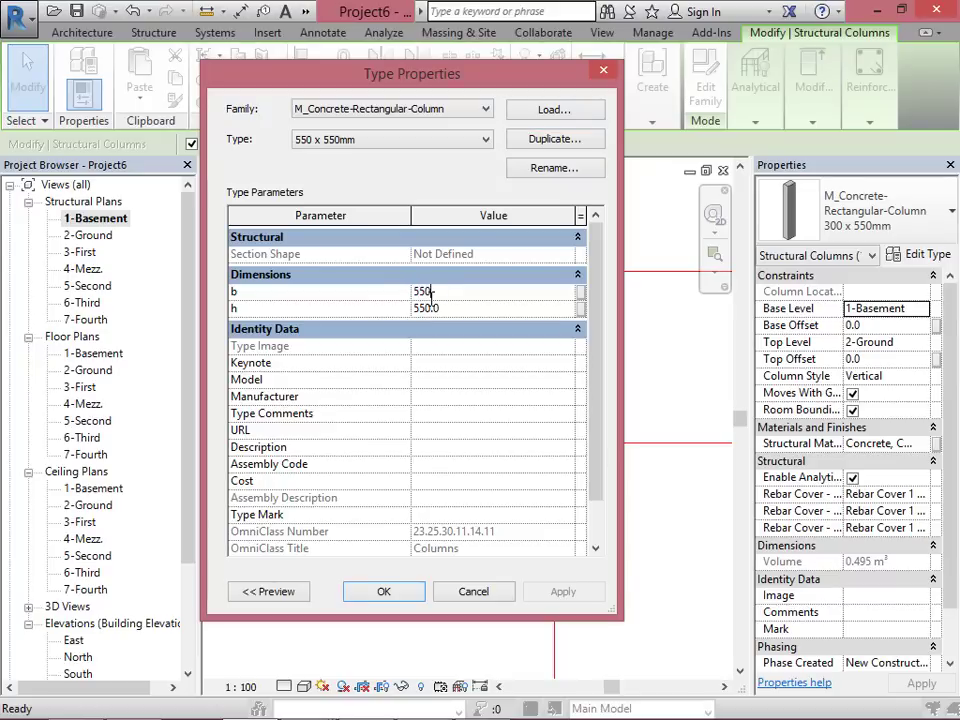
pyautogui.write('550')
pyautogui.click(405, 592)
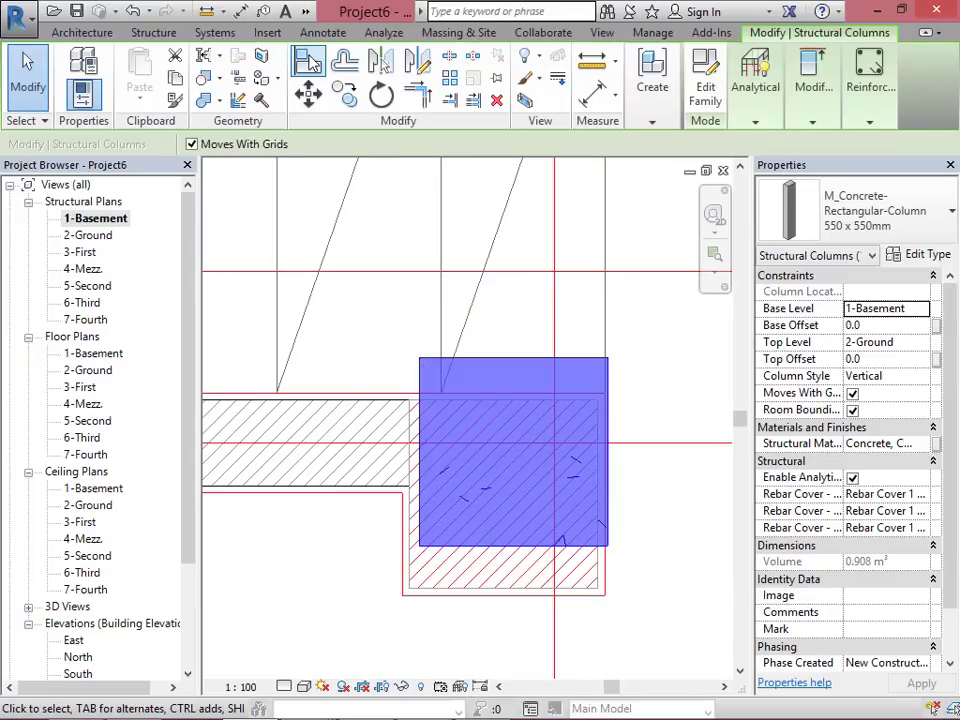
# Step: Align the 550 x 550mm column's left and lower faces with the matching edges of its DWG outline
pyautogui.press('a')
pyautogui.press('l')
pyautogui.click(412, 395)
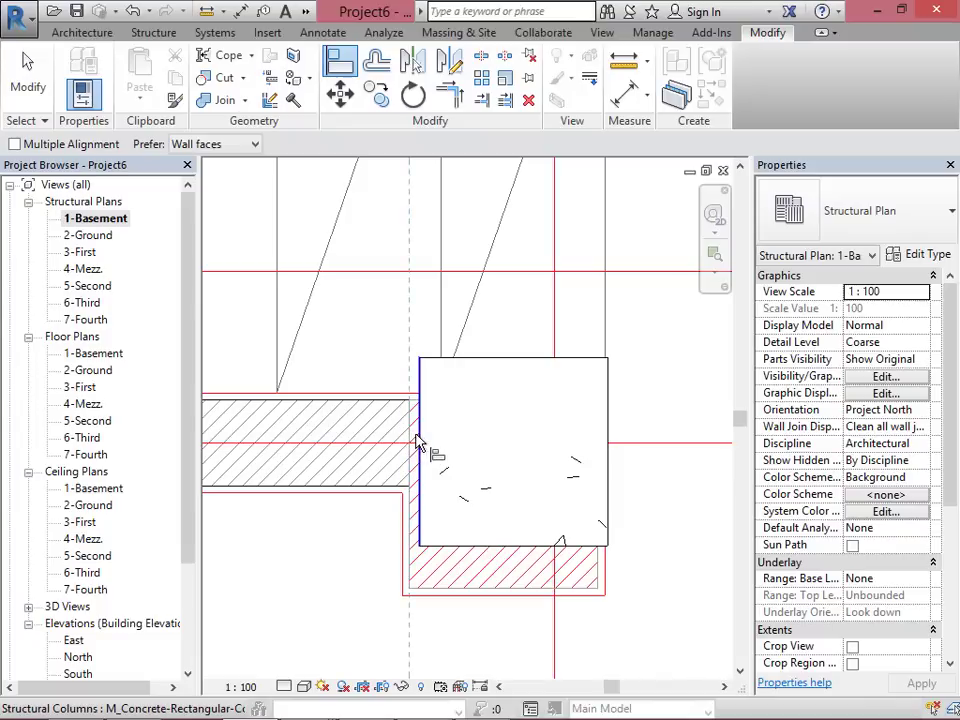
pyautogui.click(420, 443)
pyautogui.click(491, 597)
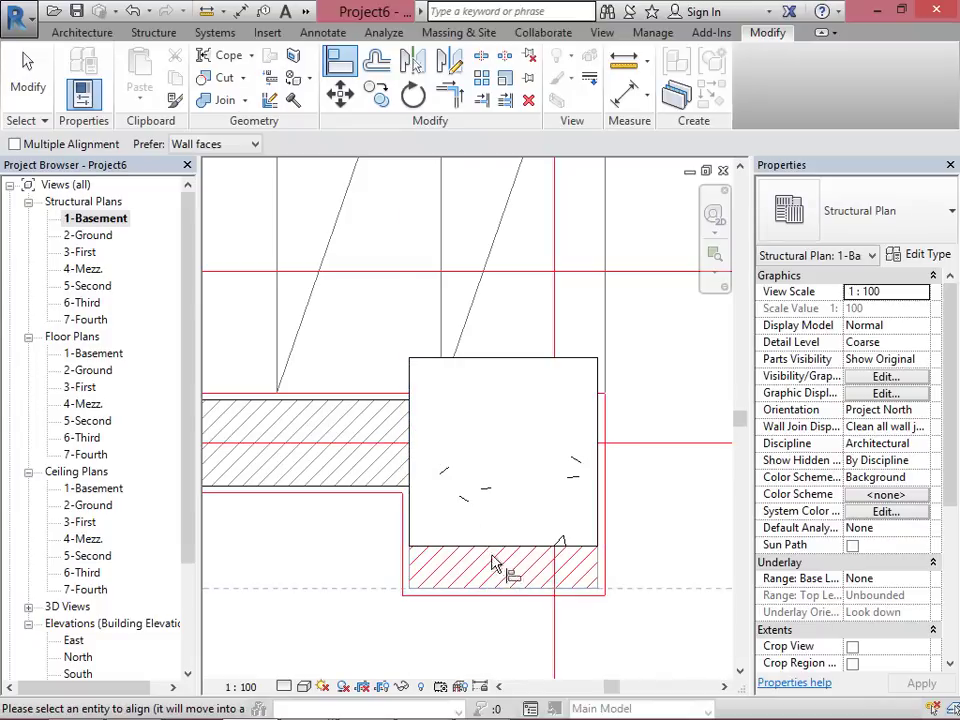
pyautogui.click(494, 547)
pyautogui.scroll(-1, 535, 500)
pyautogui.scroll(-2, 585, 420)
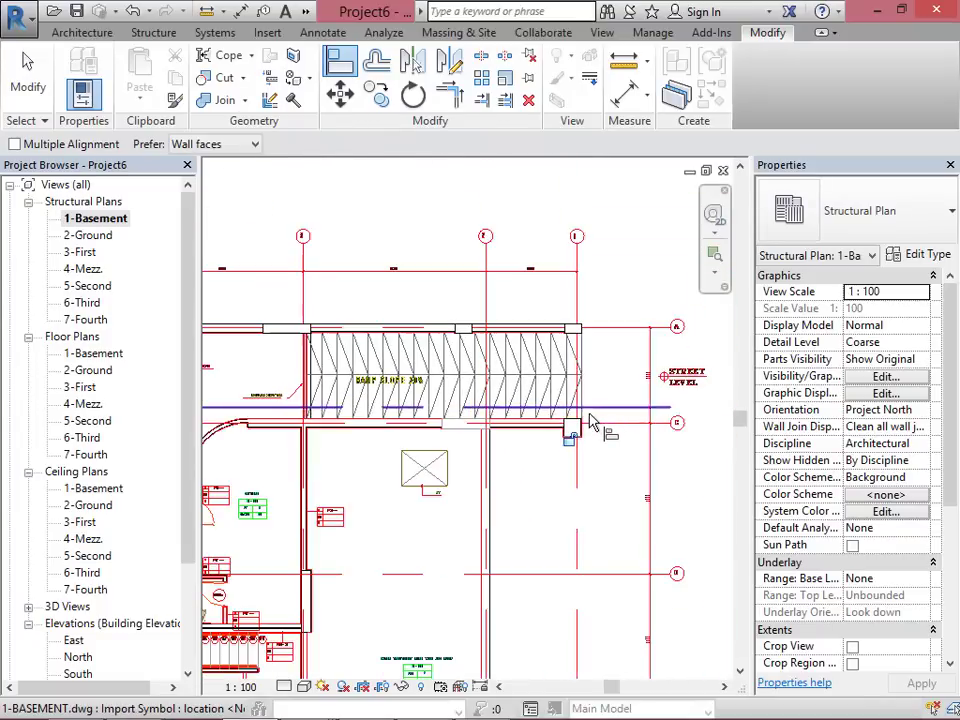
pyautogui.press('Escape')
# Step: Check the type dimensions of the aligned column at grid 1 below the ramp
pyautogui.scroll(2, 583, 428)
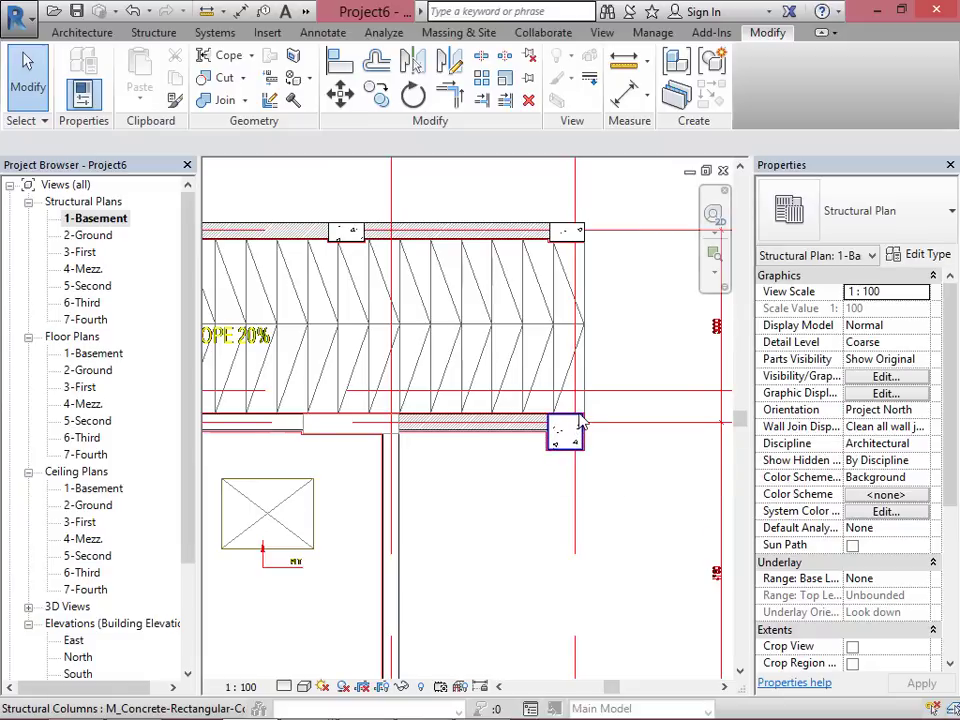
pyautogui.click(580, 425)
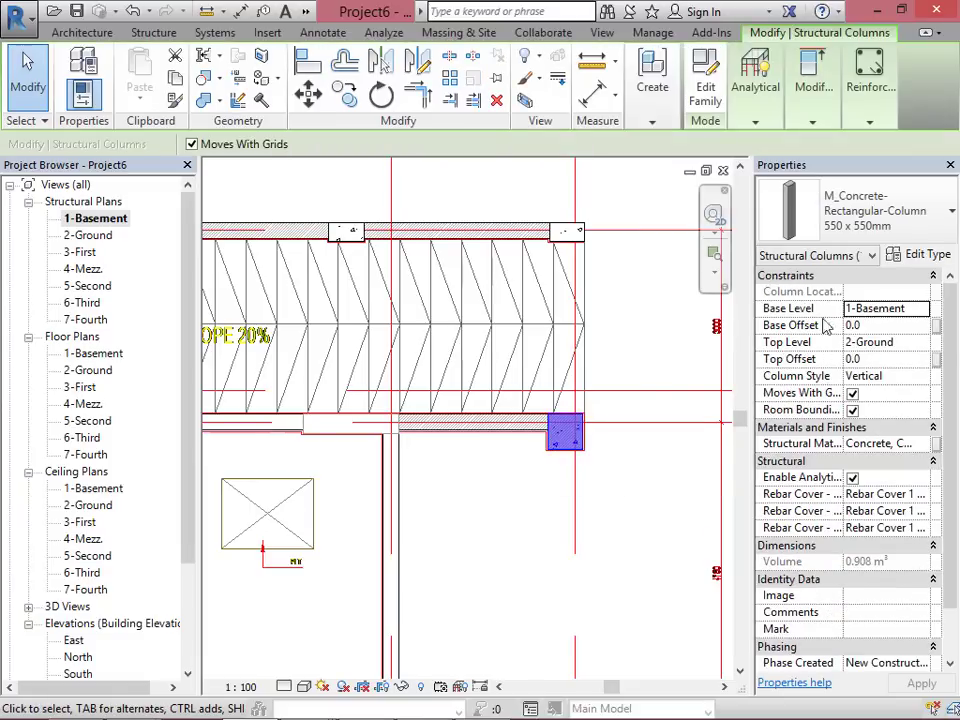
pyautogui.click(918, 256)
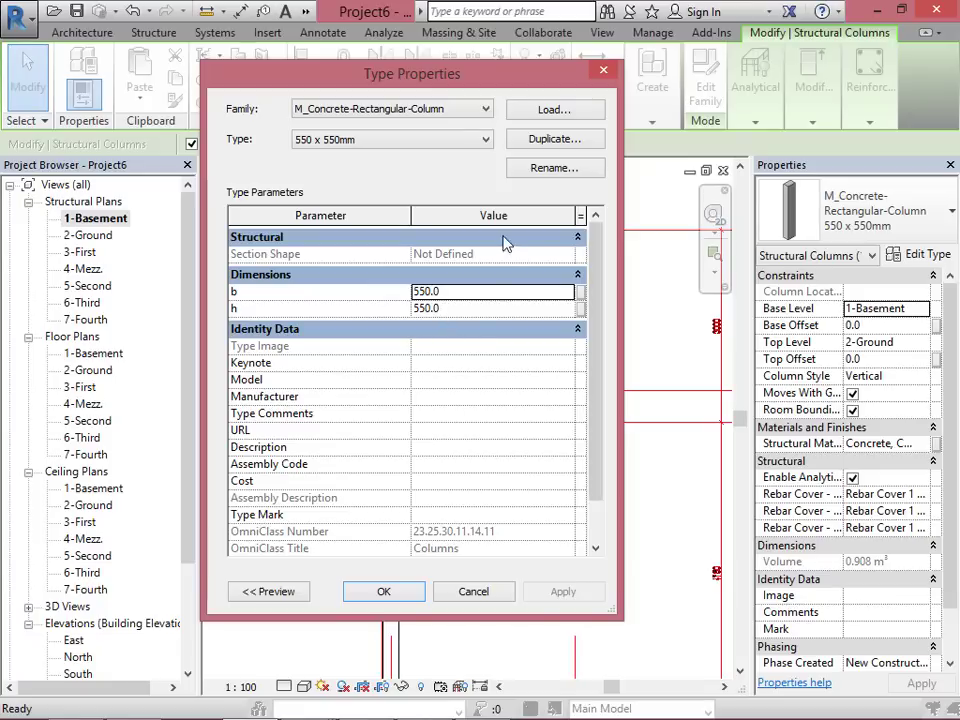
pyautogui.click(603, 70)
pyautogui.press('Escape')
# Step: Examine the remaining column outlines along the ramp walls in the basement plan
pyautogui.scroll(-2, 503, 317)
pyautogui.scroll(2, 481, 310)
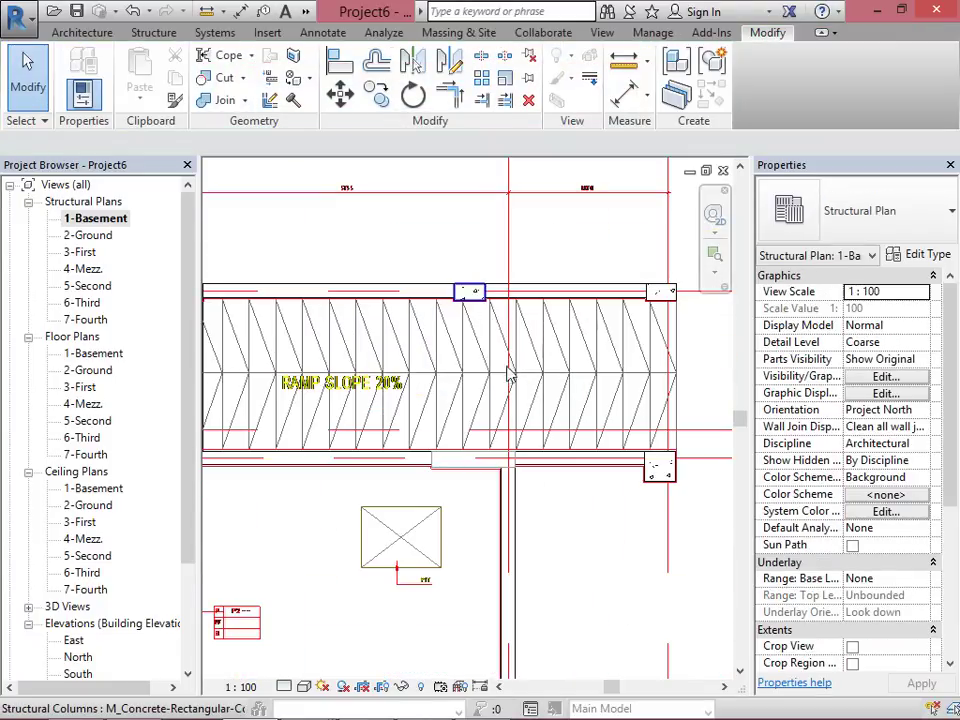
pyautogui.scroll(3, 467, 480)
pyautogui.scroll(-3, 397, 362)
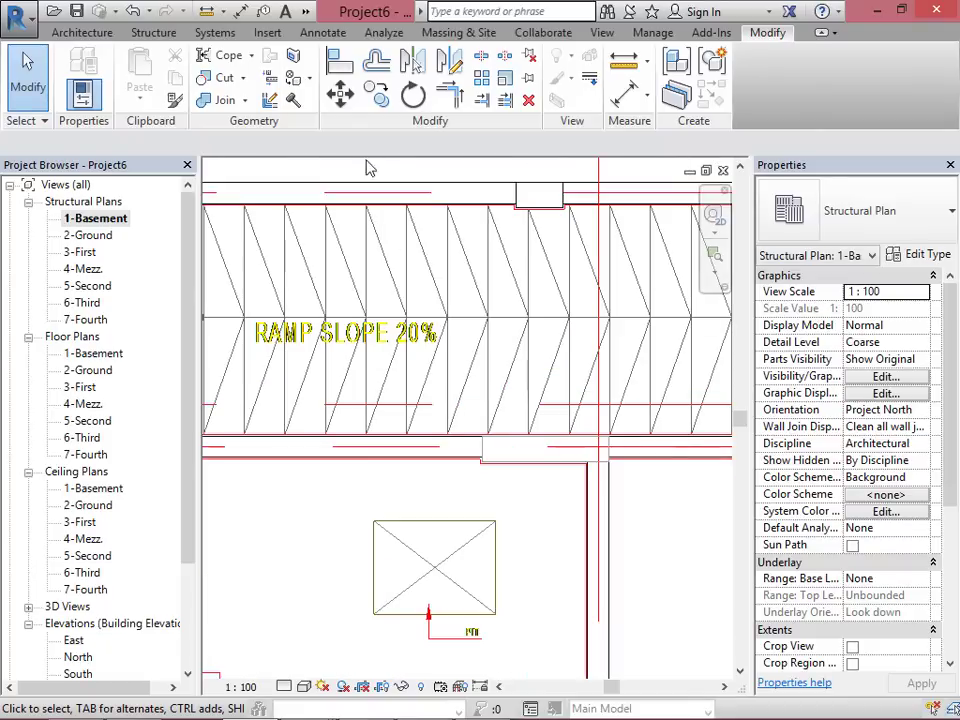
pyautogui.scroll(1, 392, 204)
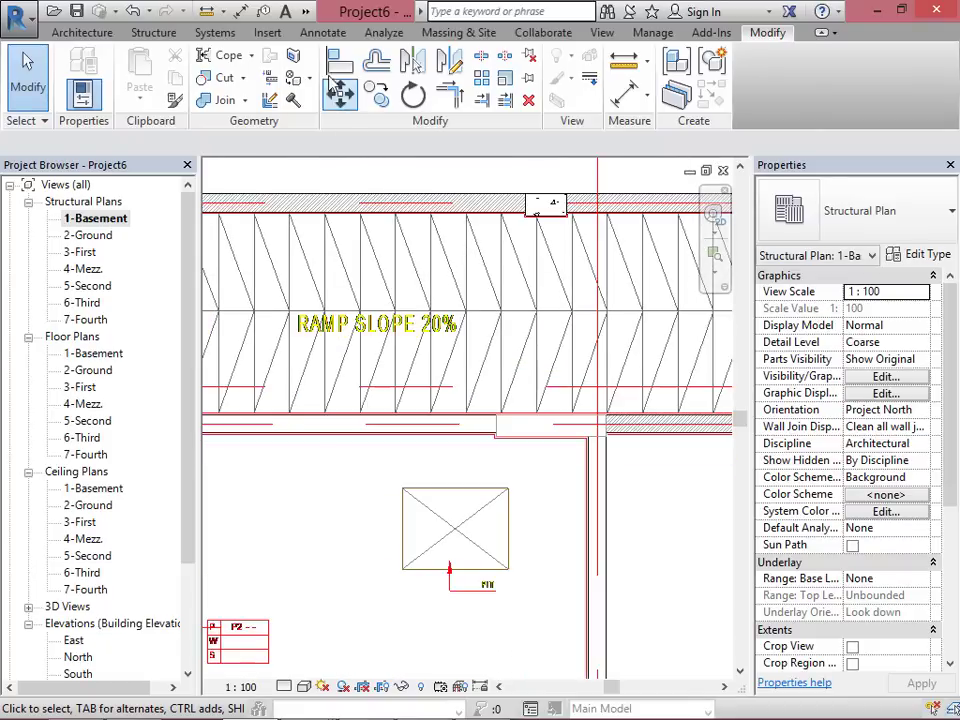
pyautogui.scroll(-3, 550, 210)
pyautogui.scroll(2, 508, 330)
pyautogui.scroll(-1, 315, 285)
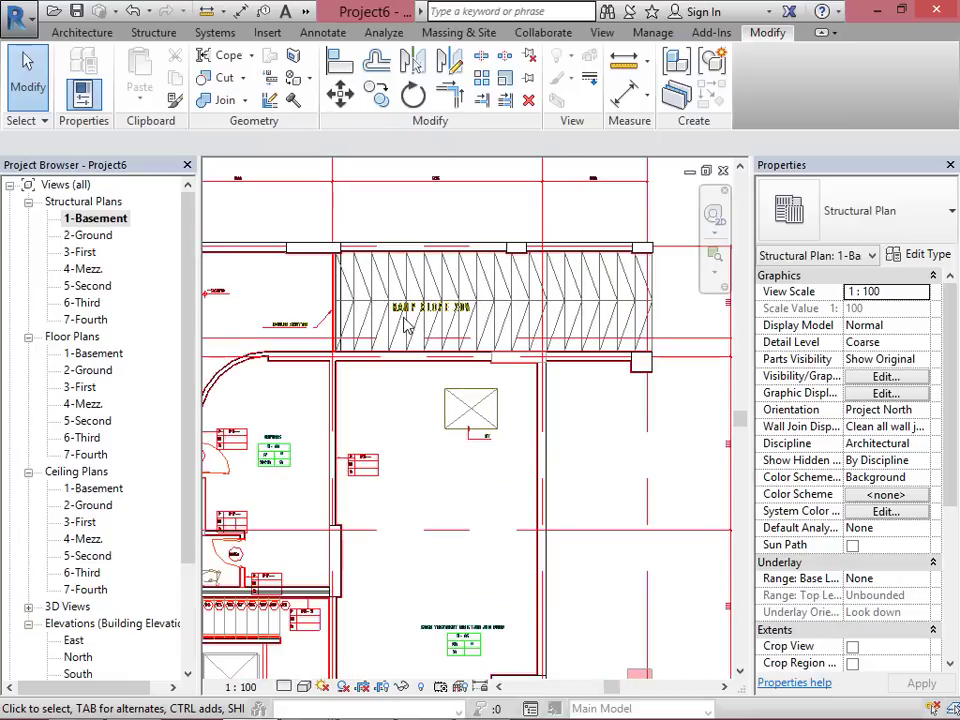
pyautogui.scroll(1, 335, 403)
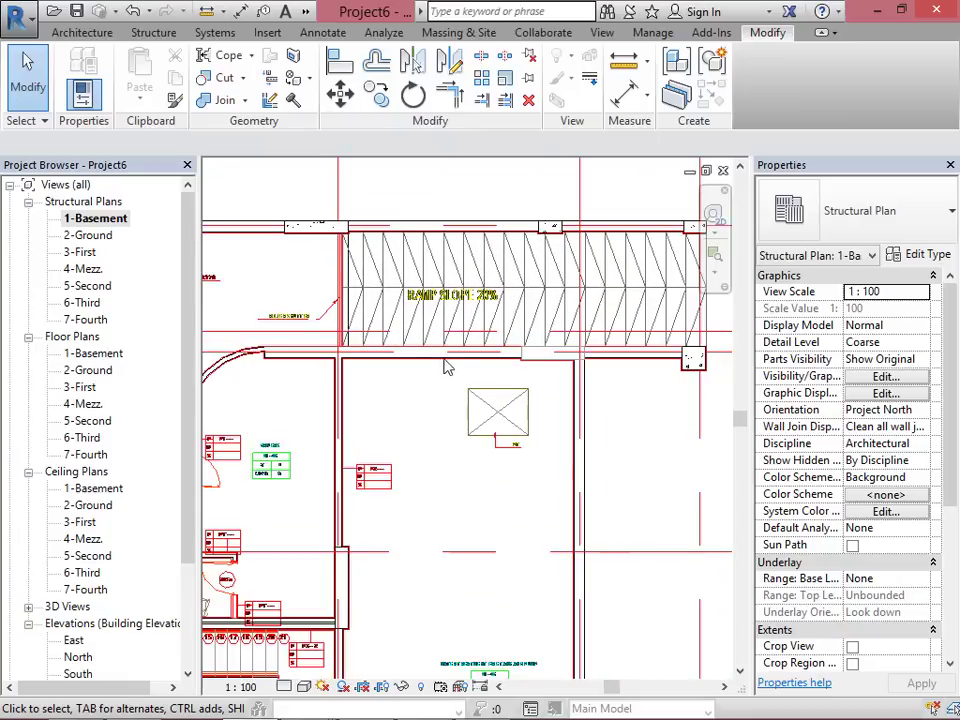
# Step: Measure the length of the column outline at grid 2 below the ramp
pyautogui.scroll(4, 545, 370)
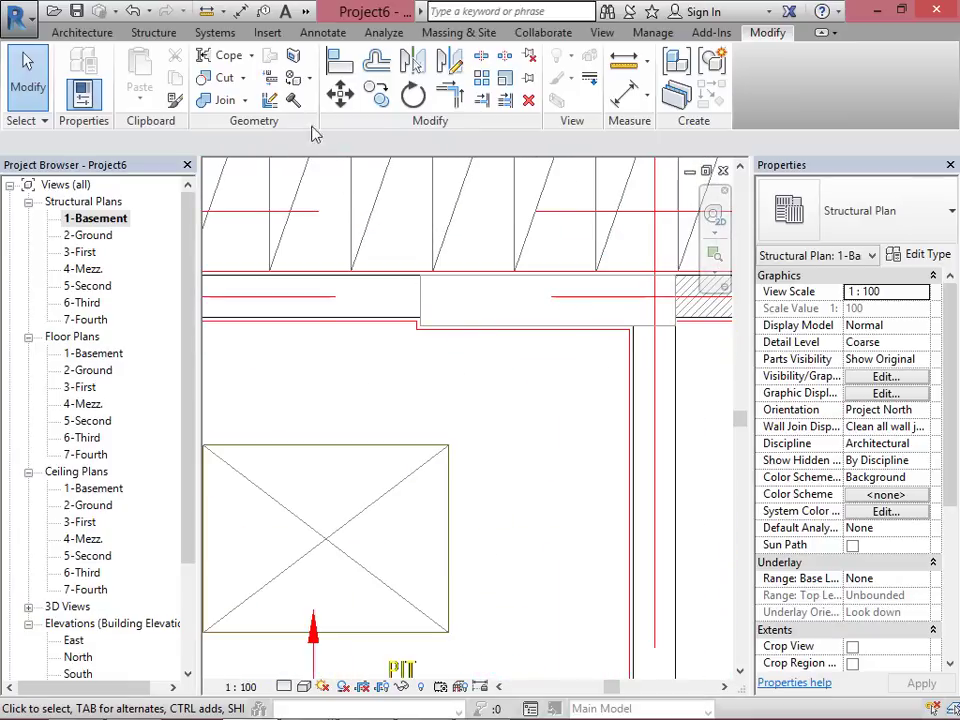
pyautogui.click(240, 11)
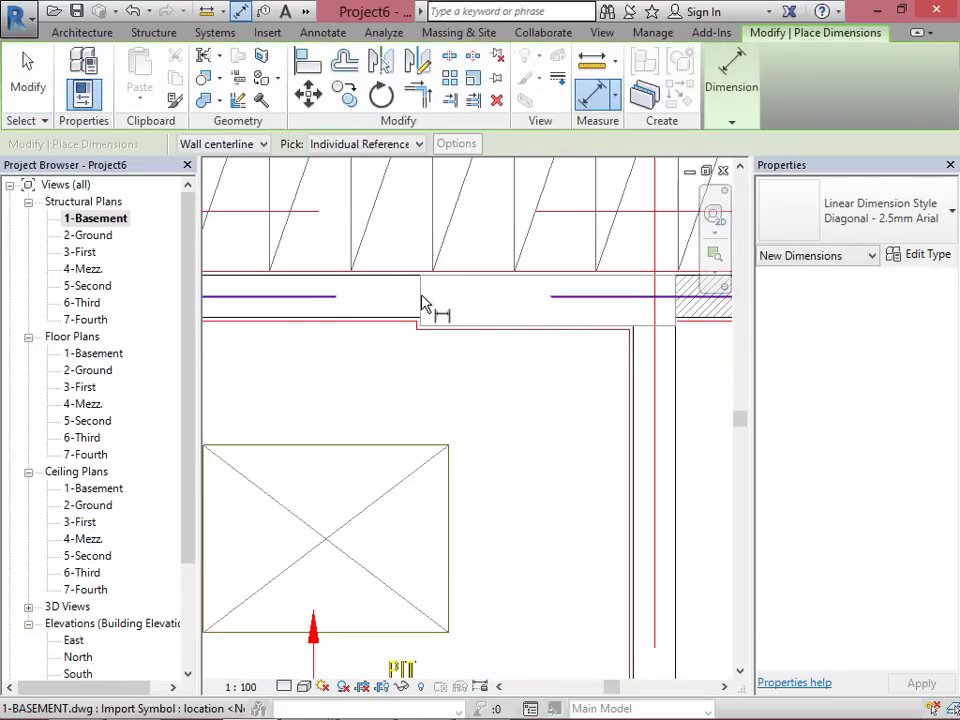
pyautogui.scroll(3, 422, 310)
pyautogui.click(424, 316)
pyautogui.scroll(-3, 300, 326)
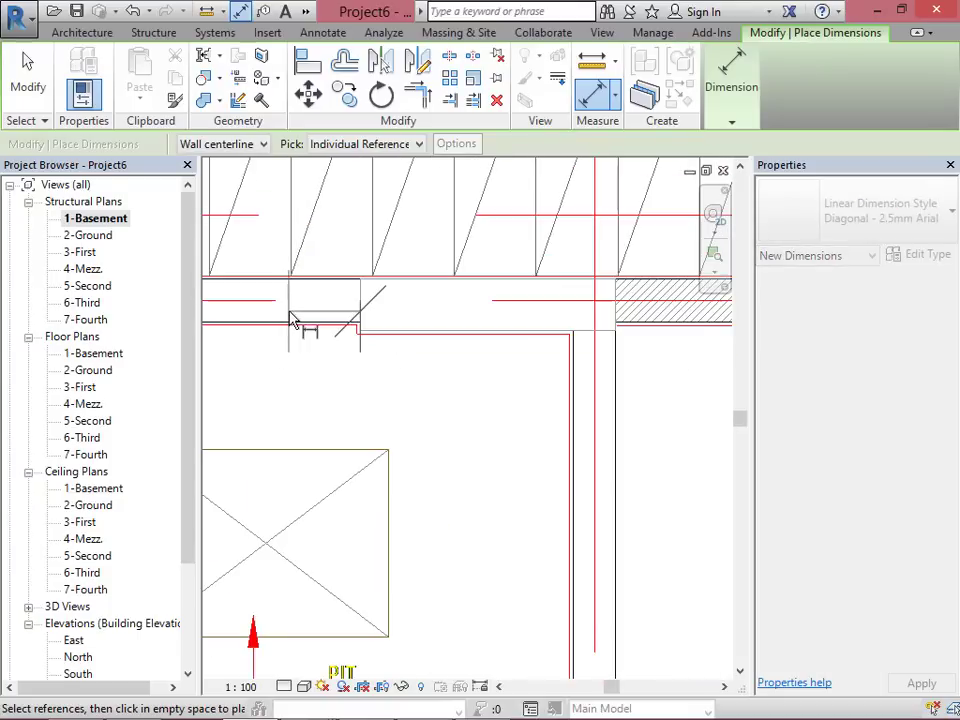
pyautogui.scroll(2, 577, 320)
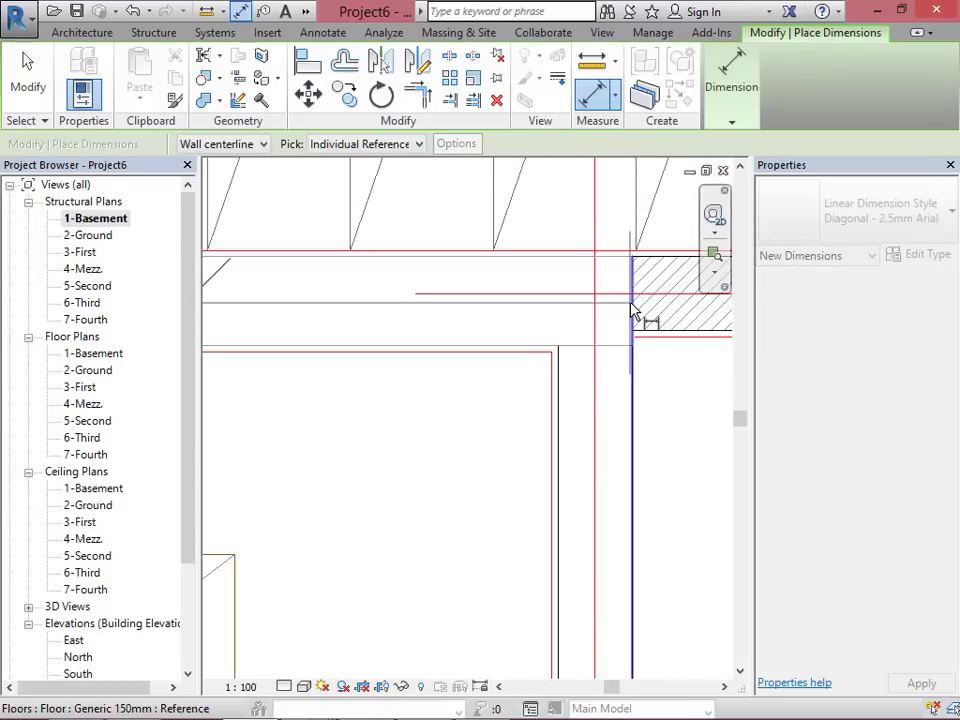
pyautogui.scroll(-2, 563, 407)
pyautogui.press('Escape')
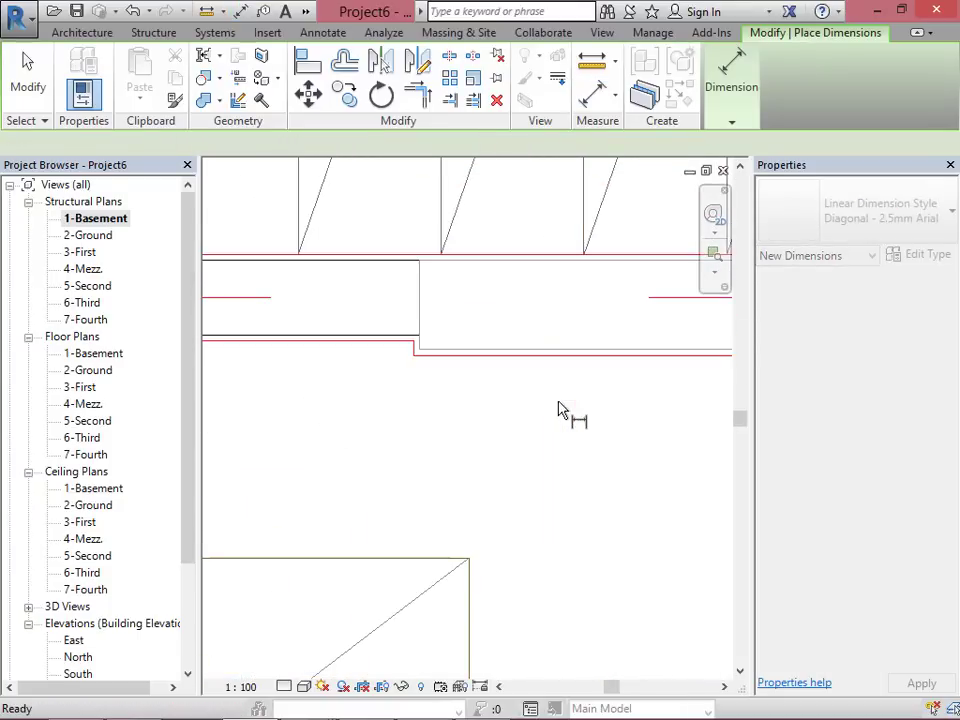
pyautogui.scroll(2, 470, 432)
pyautogui.scroll(-2, 490, 420)
pyautogui.scroll(-3, 505, 437)
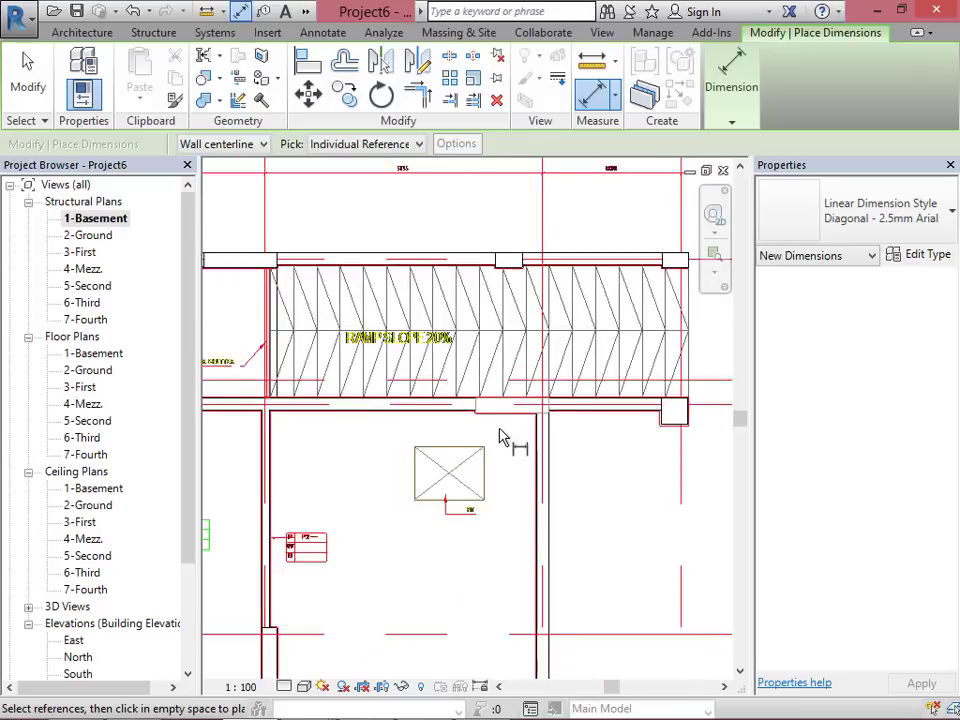
pyautogui.press('Escape')
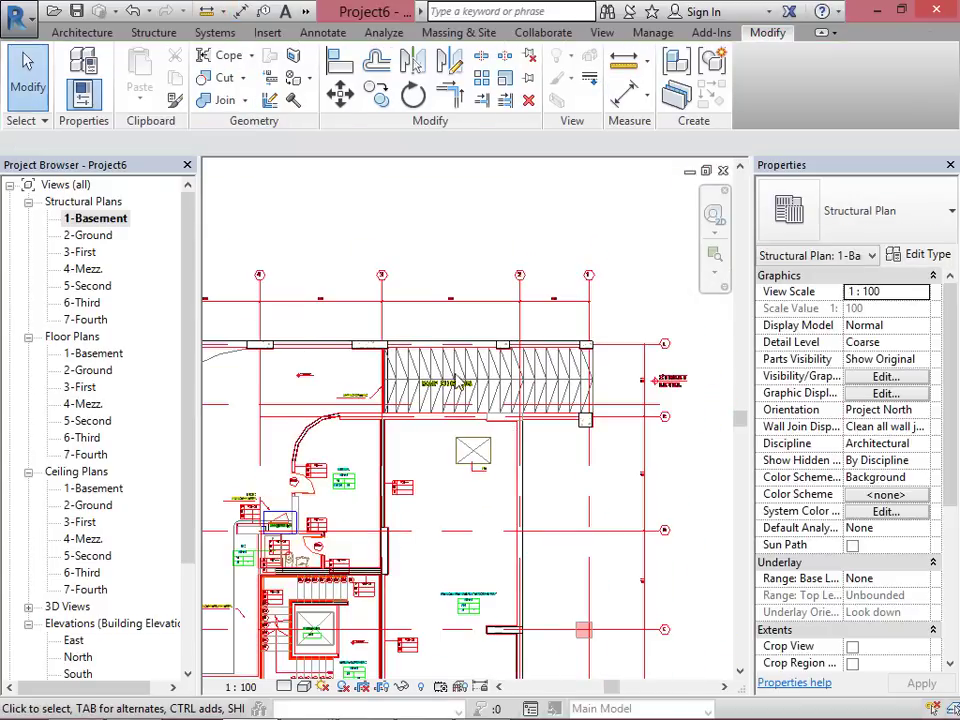
# Step: Copy the 300 x 550mm column near grid 2 above the ramp to the corner of the column outline below the ramp
pyautogui.scroll(3, 474, 370)
pyautogui.click(541, 324)
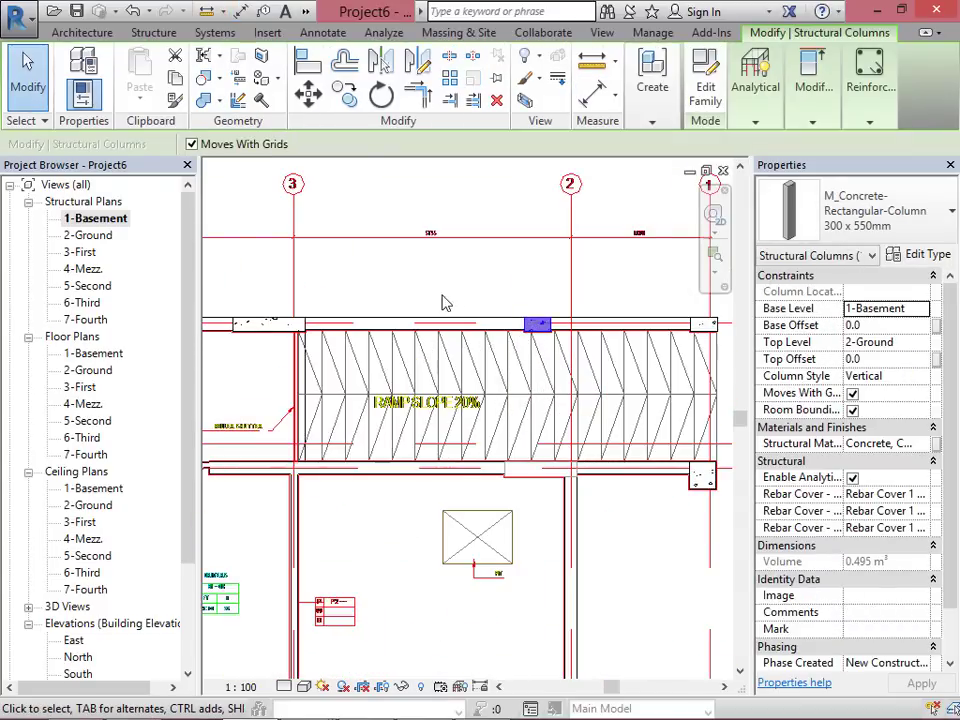
pyautogui.click(345, 97)
pyautogui.scroll(3, 548, 325)
pyautogui.click(525, 332)
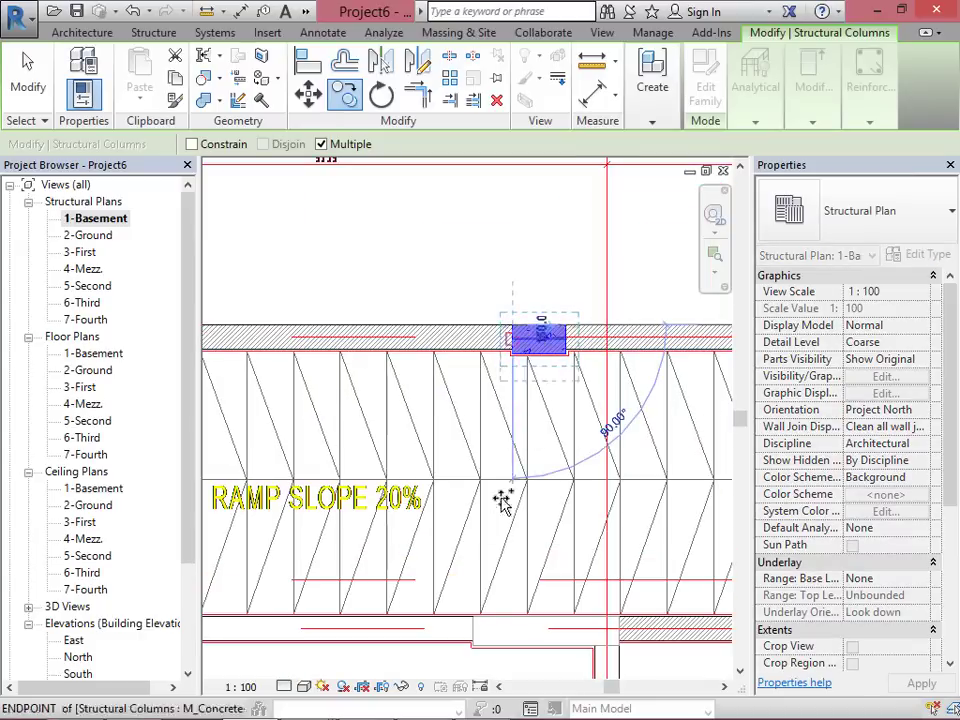
pyautogui.click(493, 618)
# Step: Set the h dimension of the copied column's 300 x 550mm type to 1500
pyautogui.click(497, 630)
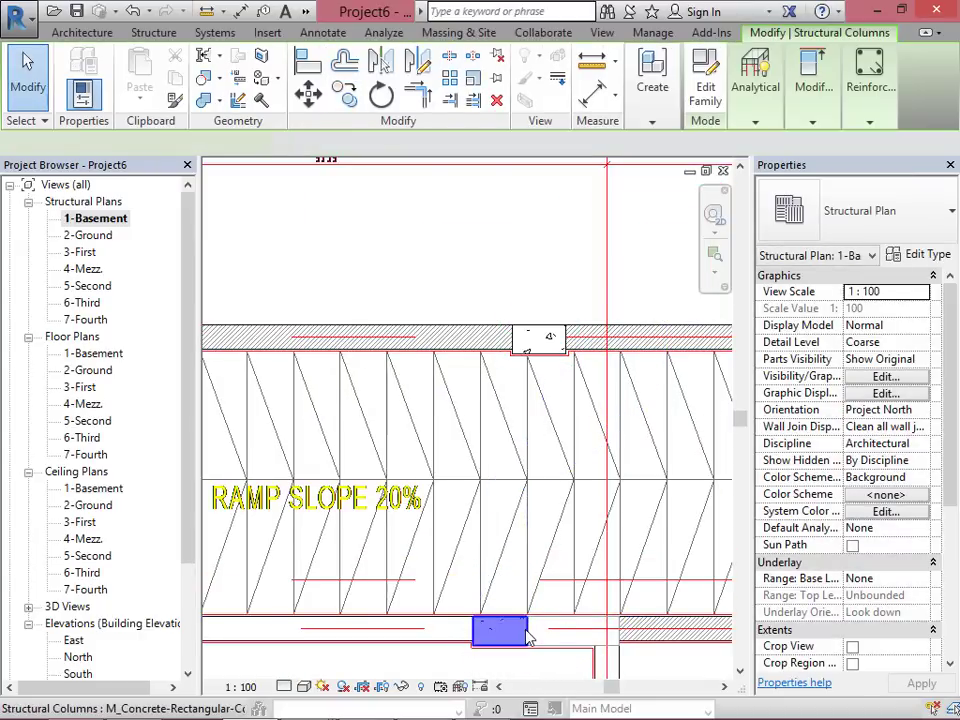
pyautogui.click(898, 255)
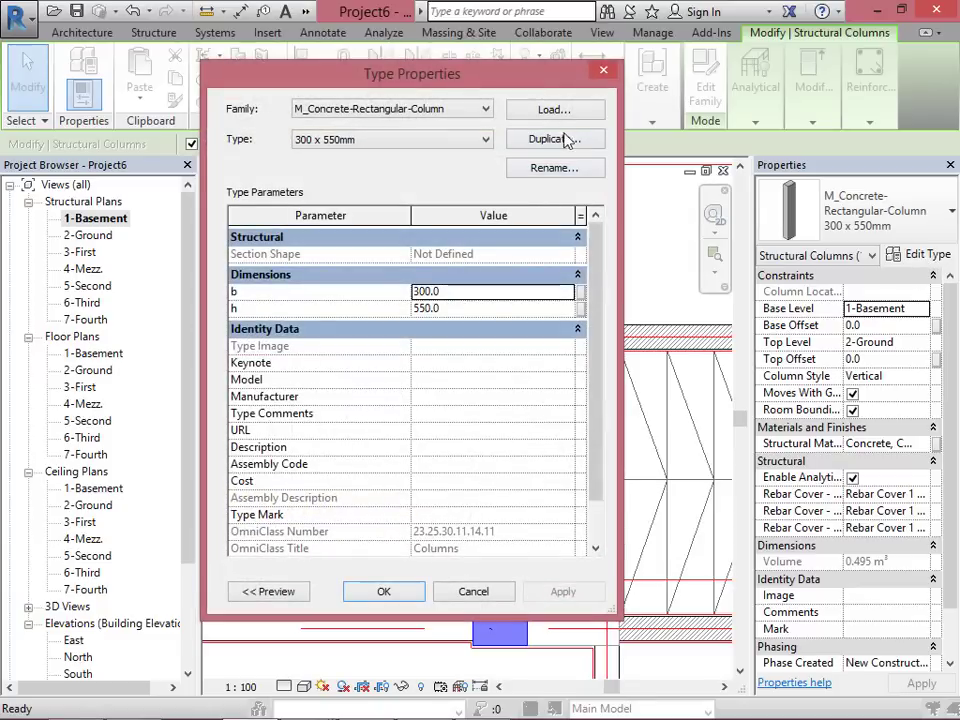
pyautogui.click(456, 307)
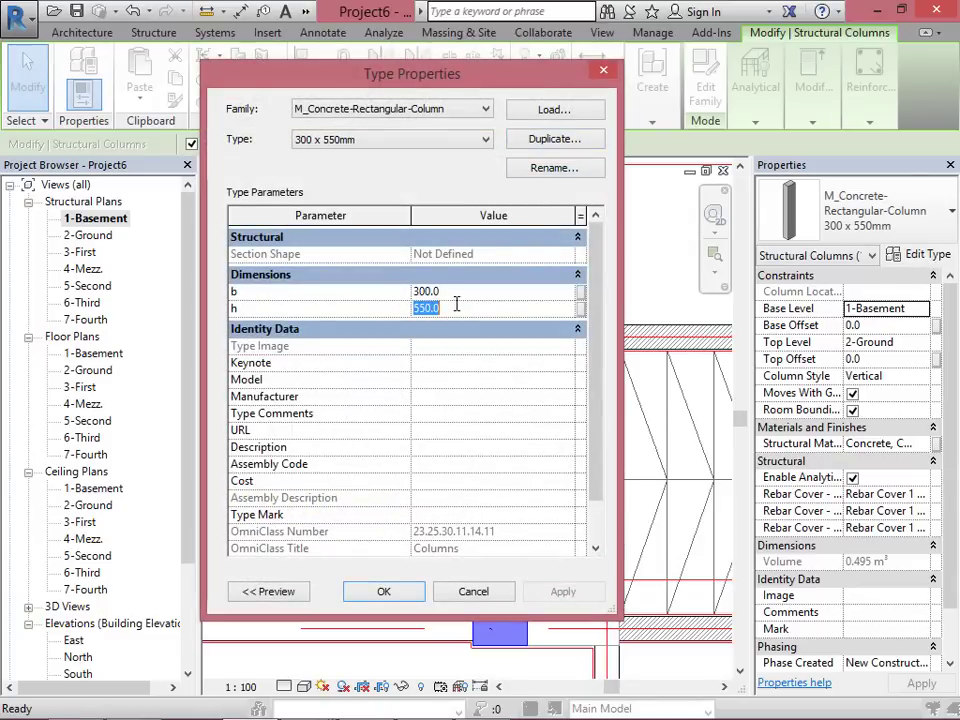
pyautogui.write('1')
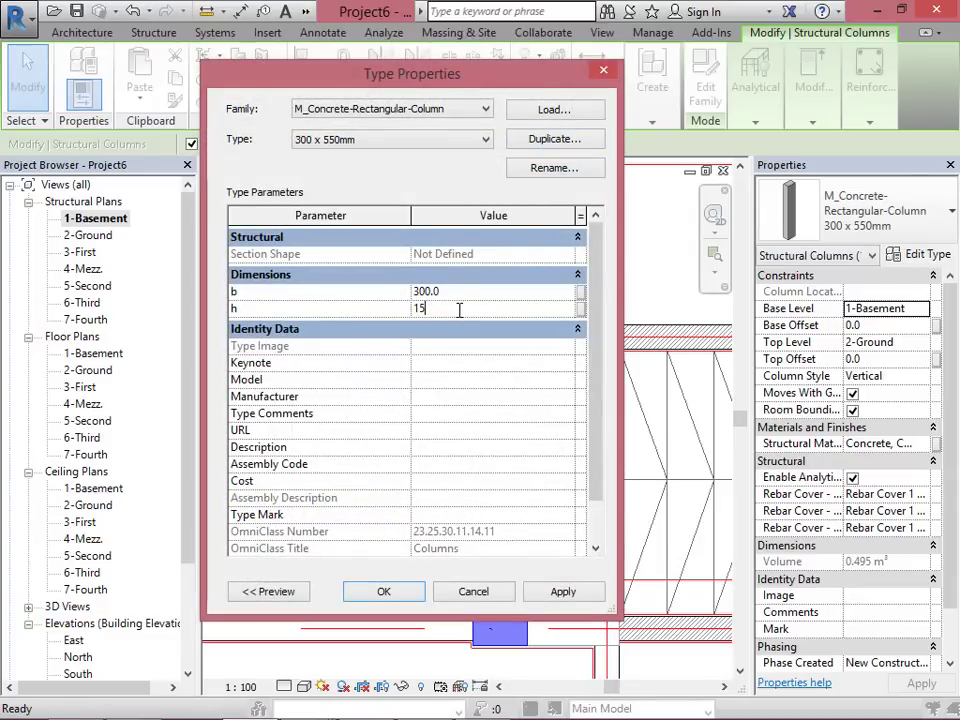
pyautogui.click(407, 597)
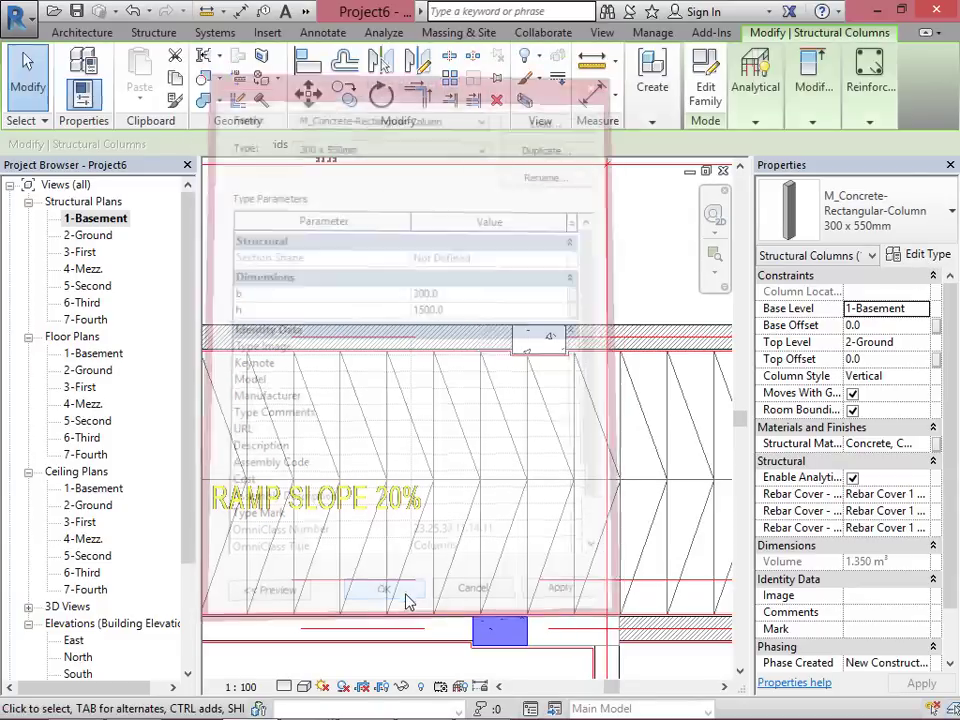
pyautogui.press('Escape')
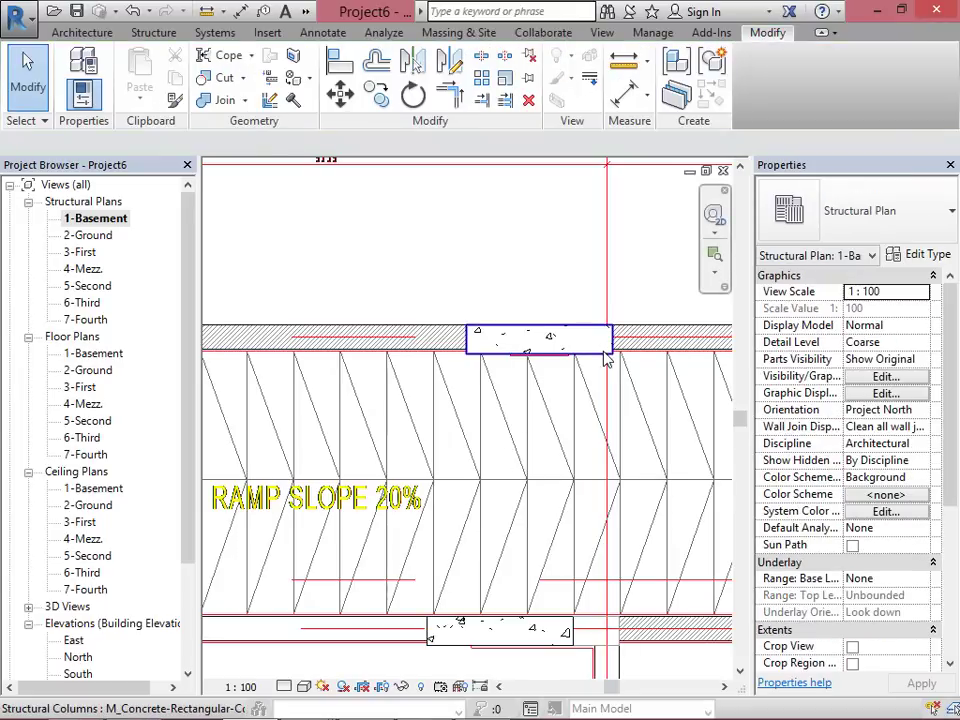
# Step: Undo the h dimension change on the 300 x 550mm type and reselect the column below the ramp near grid 2
pyautogui.click(596, 349)
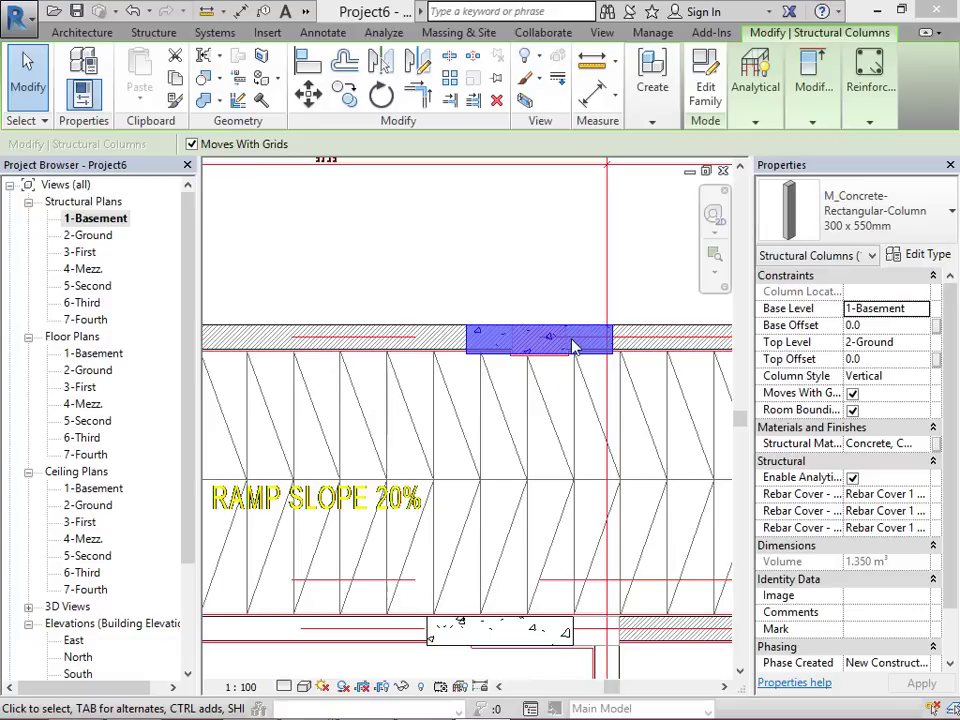
pyautogui.click(541, 296)
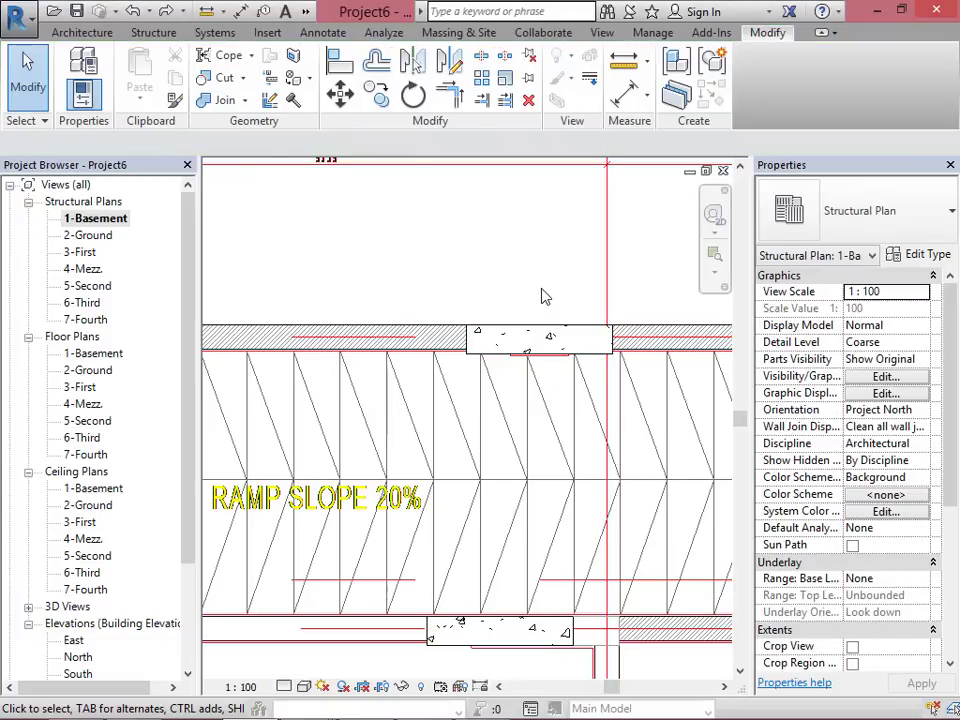
pyautogui.click(522, 628)
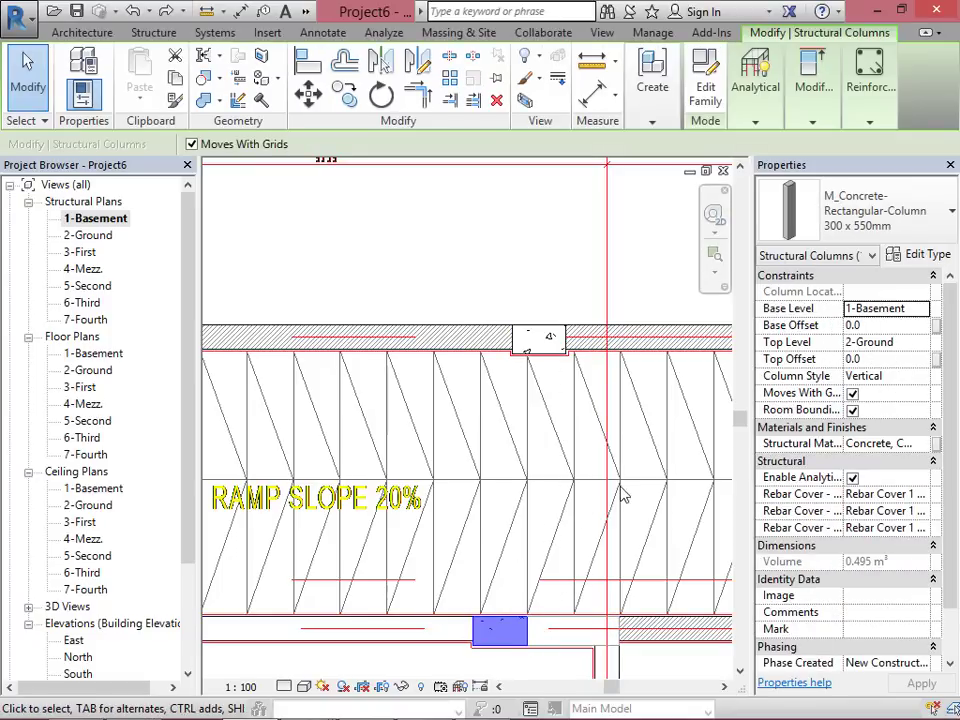
pyautogui.click(918, 256)
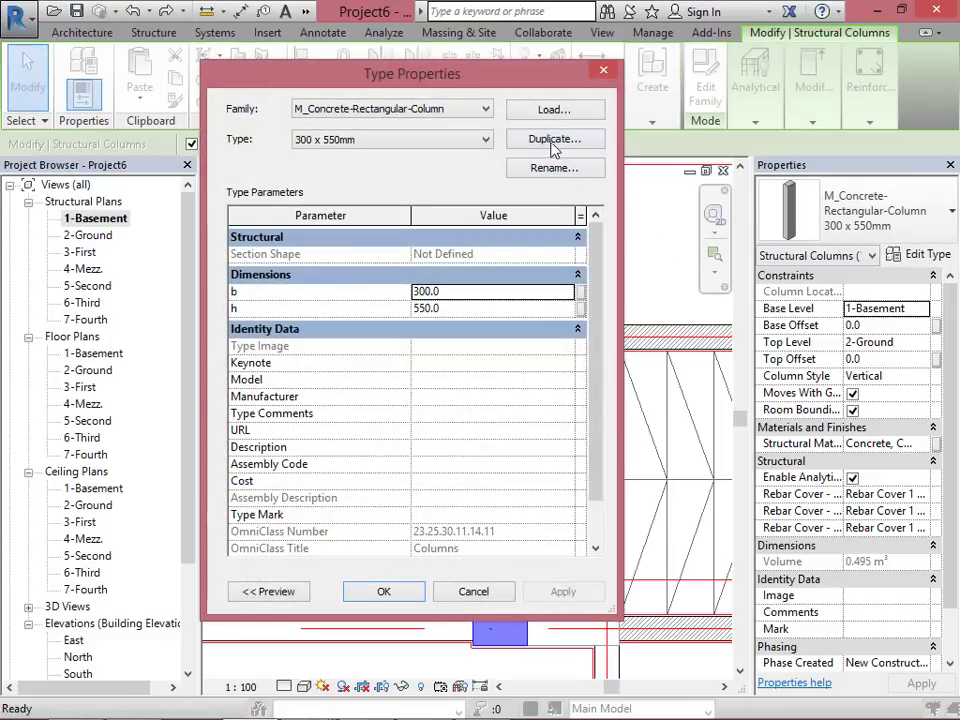
pyautogui.click(553, 141)
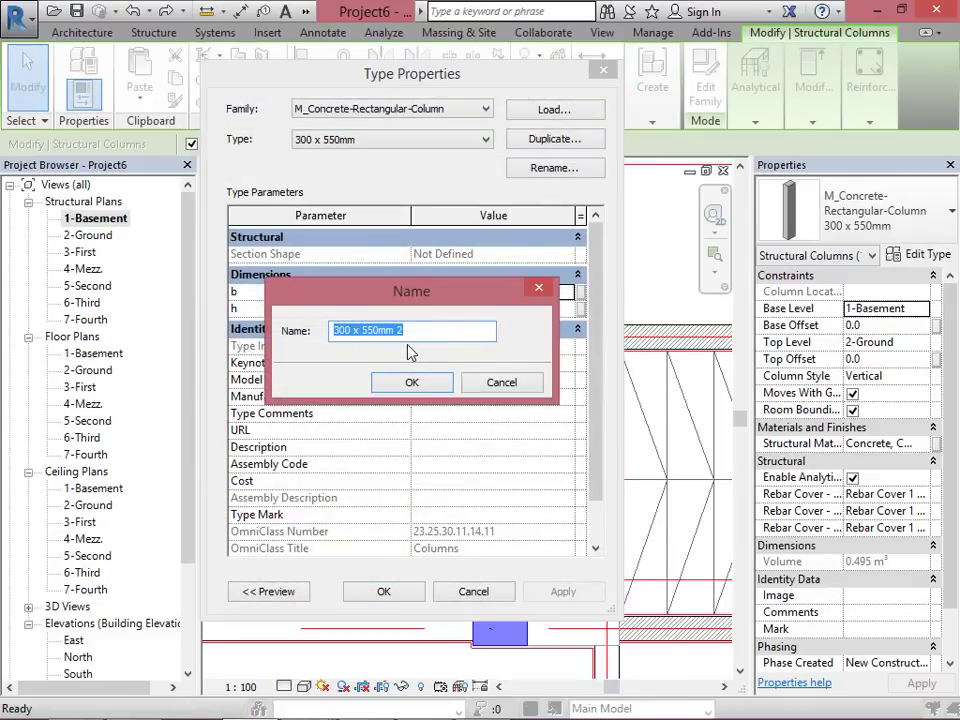
pyautogui.click(500, 381)
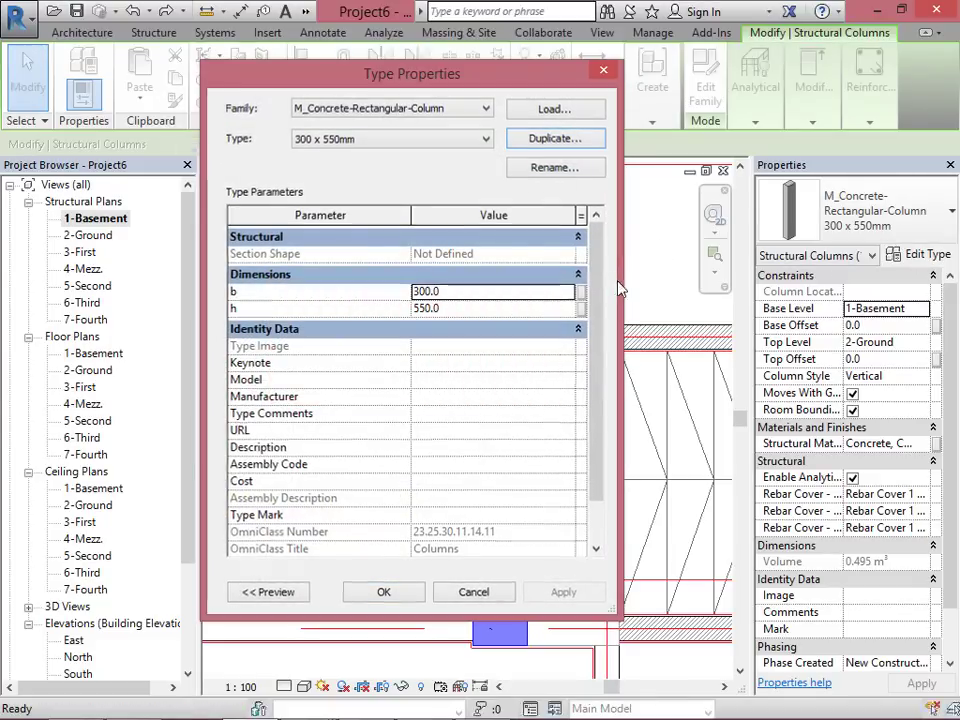
pyautogui.press('Escape')
# Step: Change the selected column below the ramp to the existing 300 x 1500mm type
pyautogui.click(951, 214)
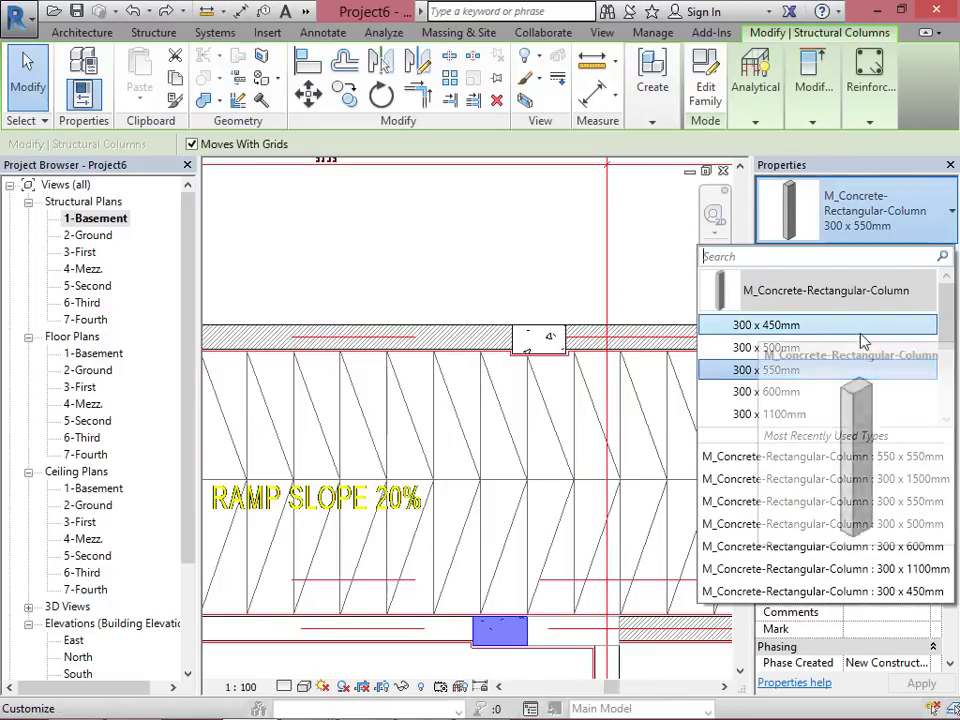
pyautogui.scroll(-1, 947, 327)
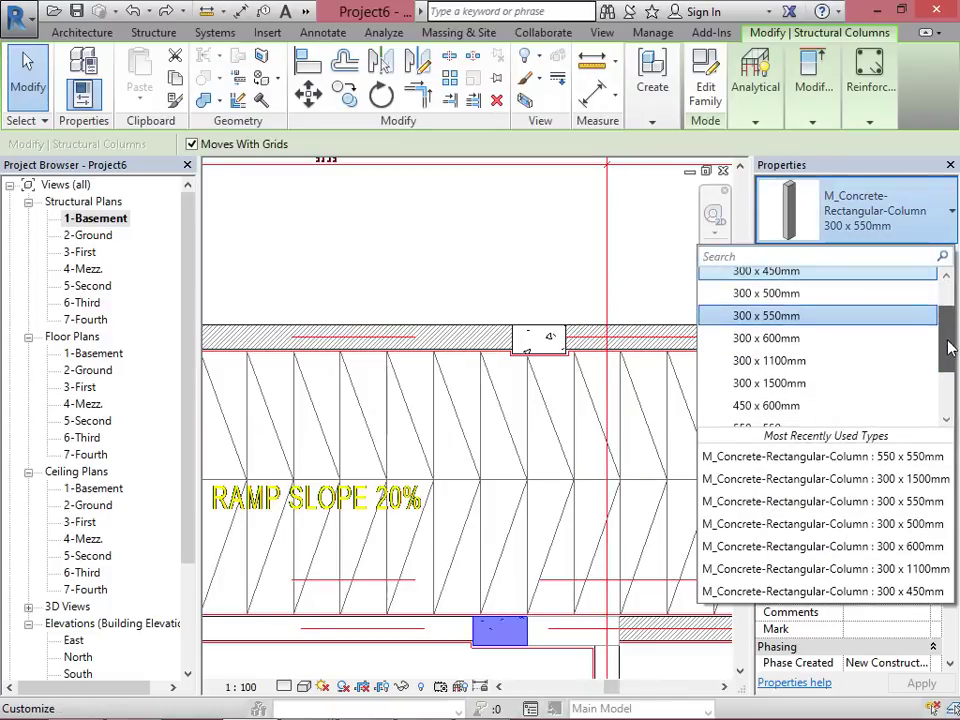
pyautogui.click(793, 385)
# Step: Align the right end of the 300 x 1500mm column below the ramp with the end of its outline just past grid 2
pyautogui.scroll(-2, 490, 413)
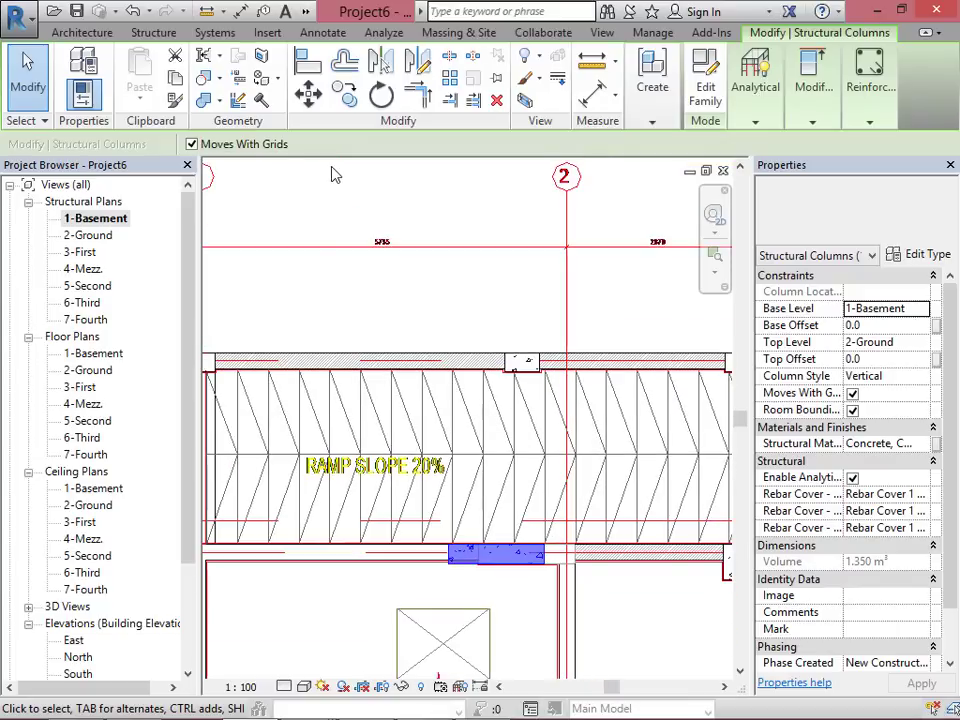
pyautogui.click(318, 76)
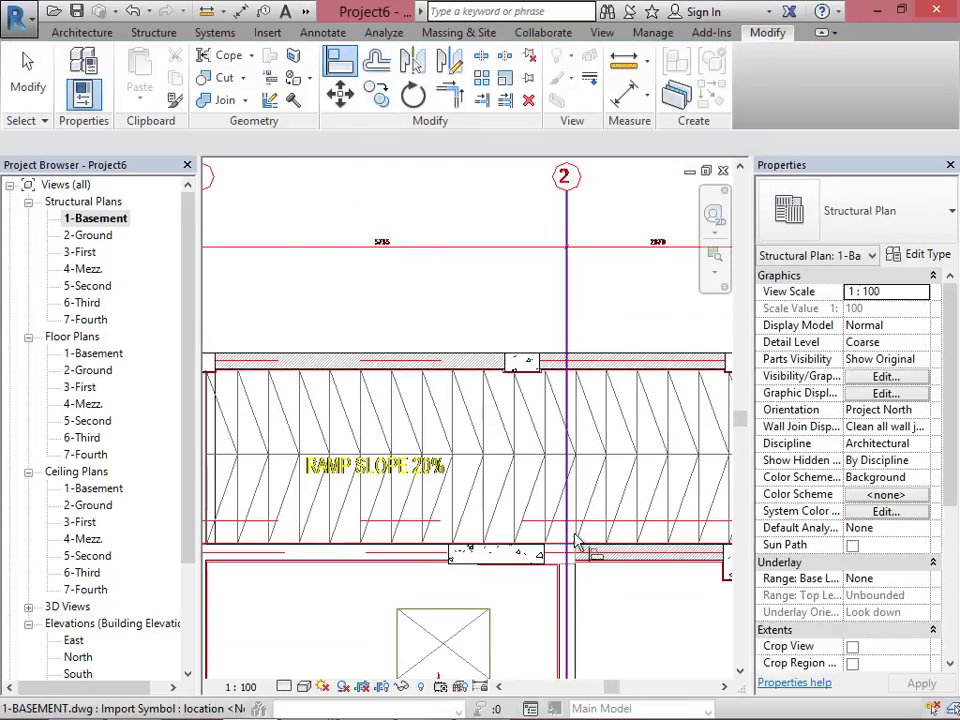
pyautogui.scroll(5, 574, 531)
pyautogui.click(566, 541)
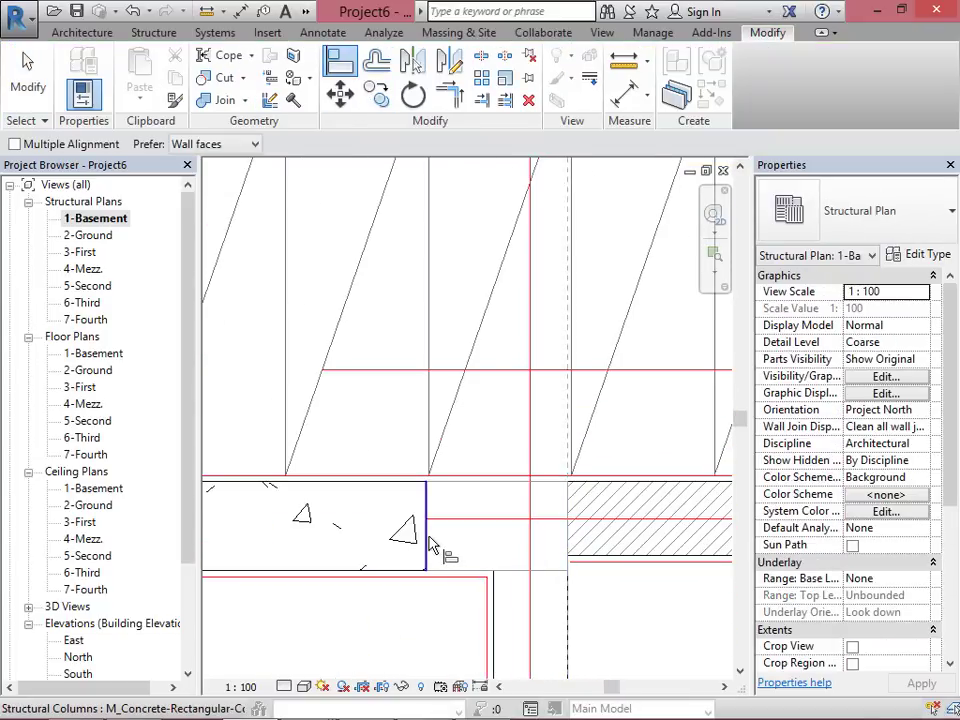
pyautogui.click(430, 538)
pyautogui.scroll(-4, 666, 459)
pyautogui.scroll(-2, 660, 459)
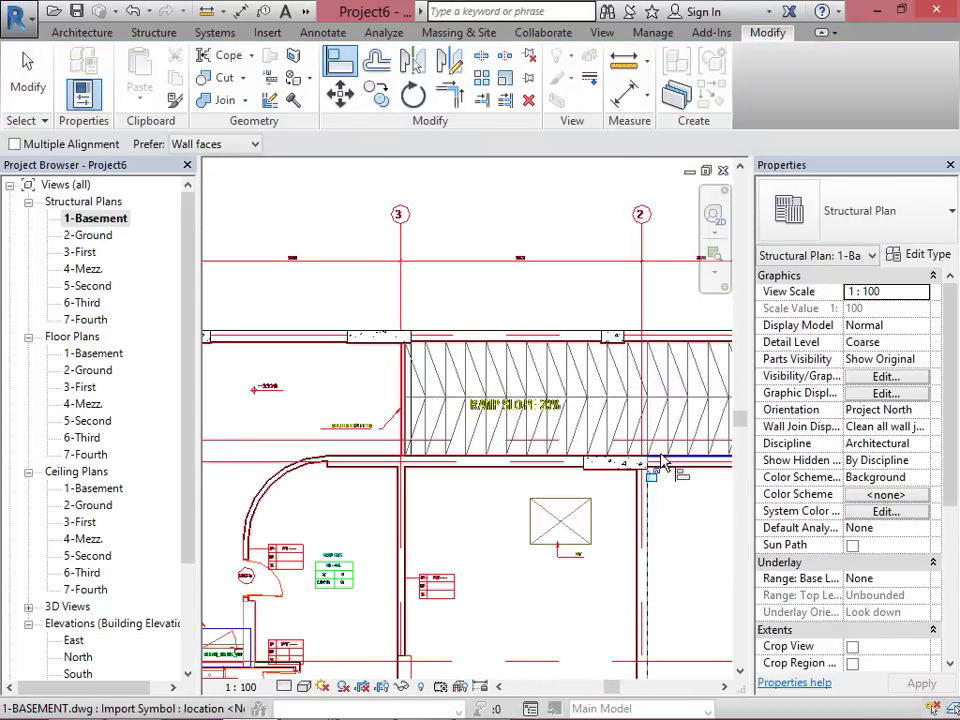
pyautogui.press('Escape')
# Step: Measure the length and thickness of the freestanding column outline on grid 5, below the perimeter wall column
pyautogui.scroll(-2, 640, 466)
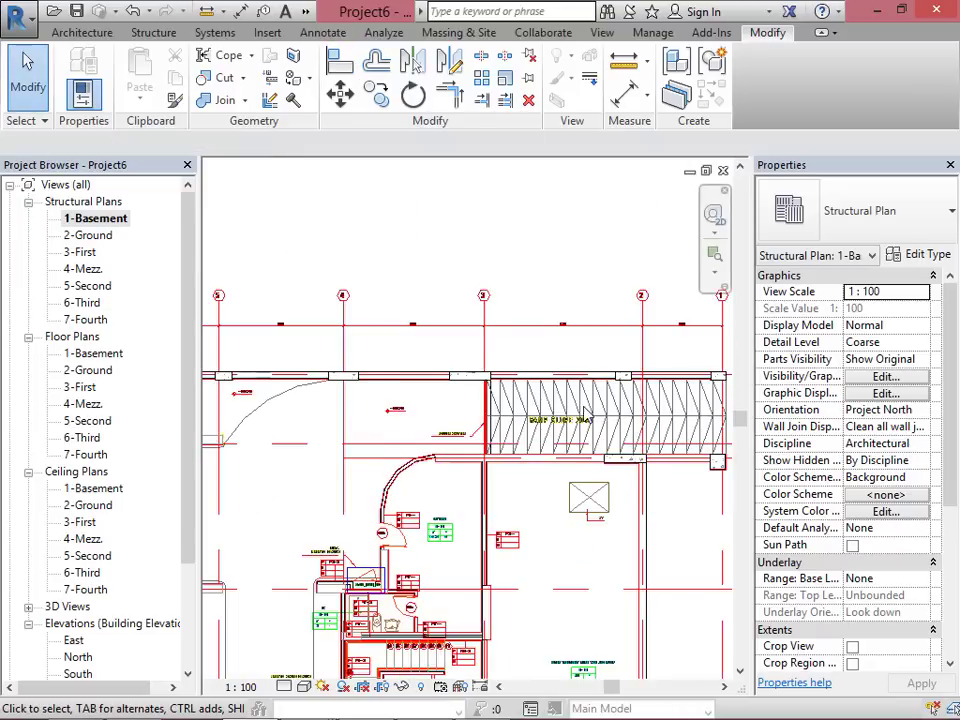
pyautogui.scroll(-2, 579, 445)
pyautogui.scroll(5, 295, 441)
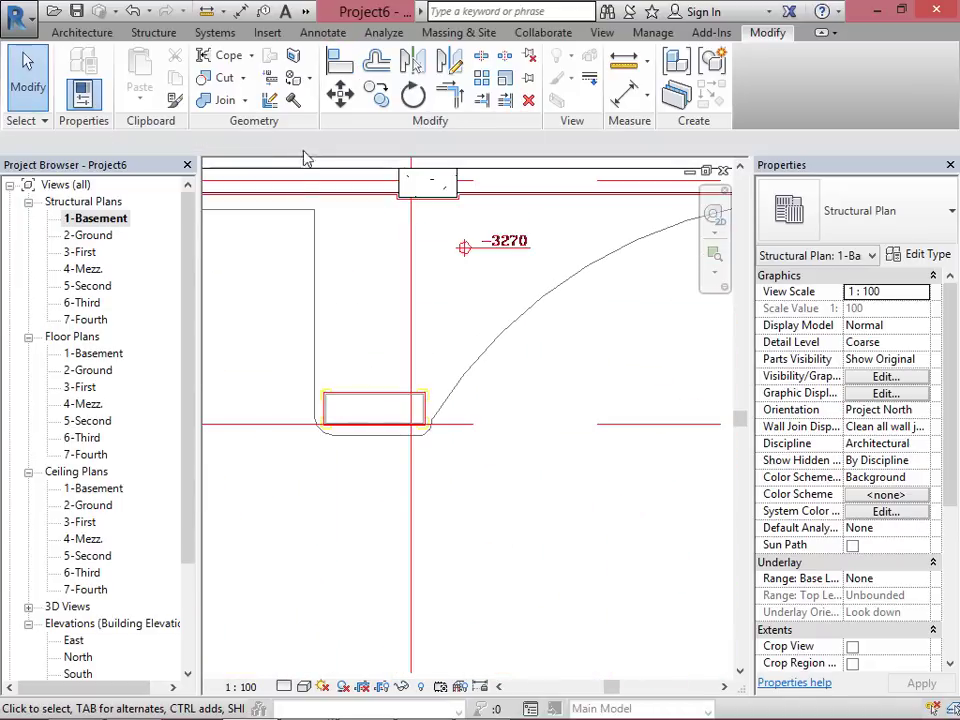
pyautogui.click(240, 11)
pyautogui.scroll(4, 435, 430)
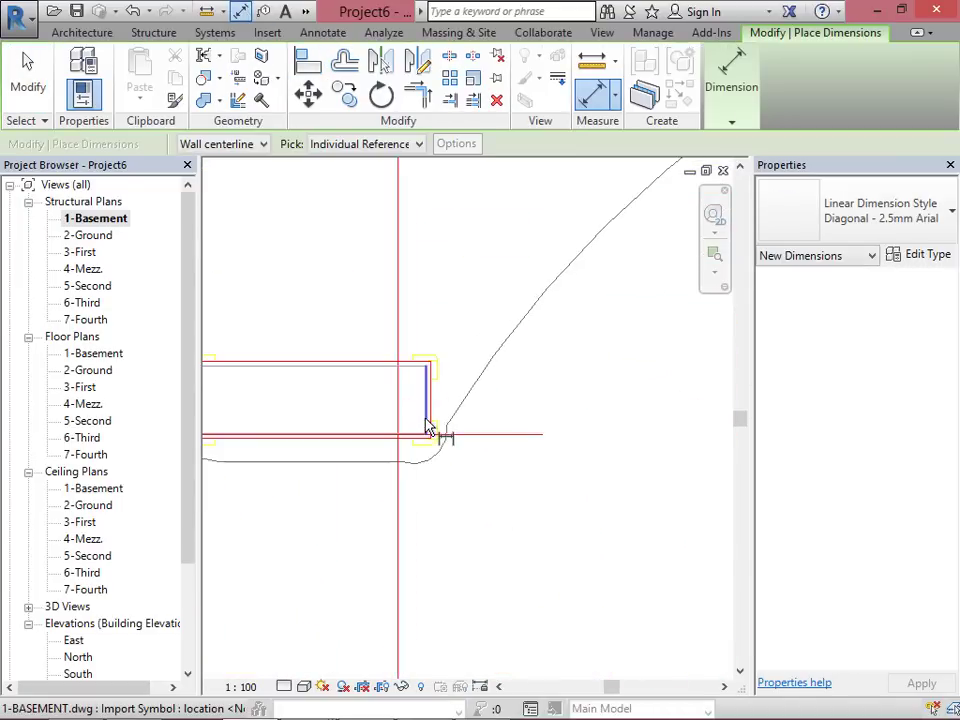
pyautogui.scroll(-3, 478, 415)
pyautogui.click(232, 403)
pyautogui.scroll(3, 321, 343)
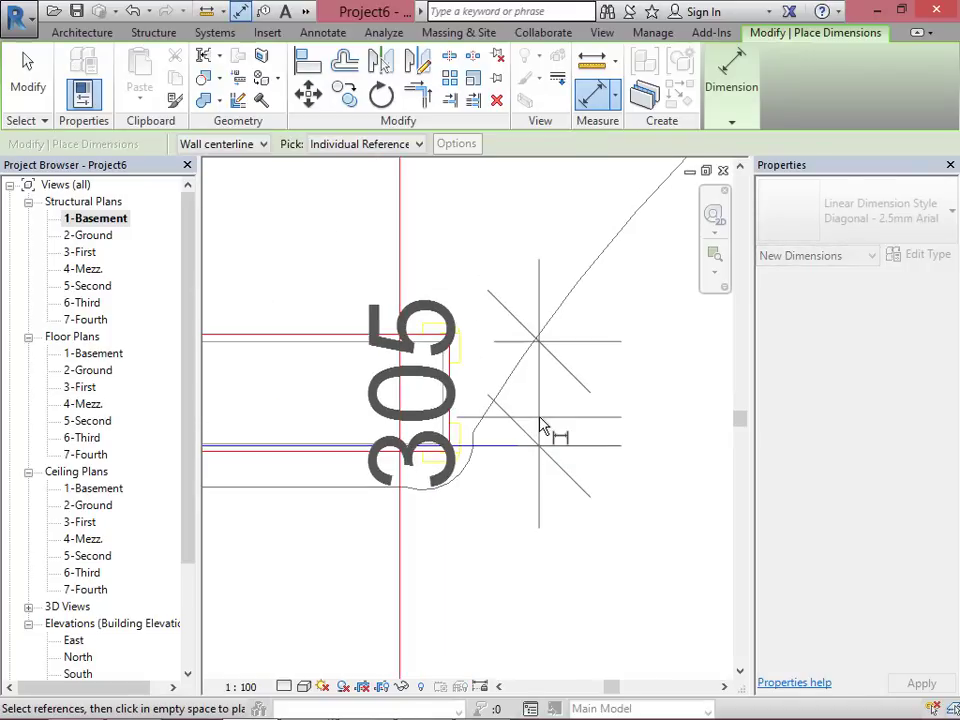
pyautogui.scroll(3, 396, 446)
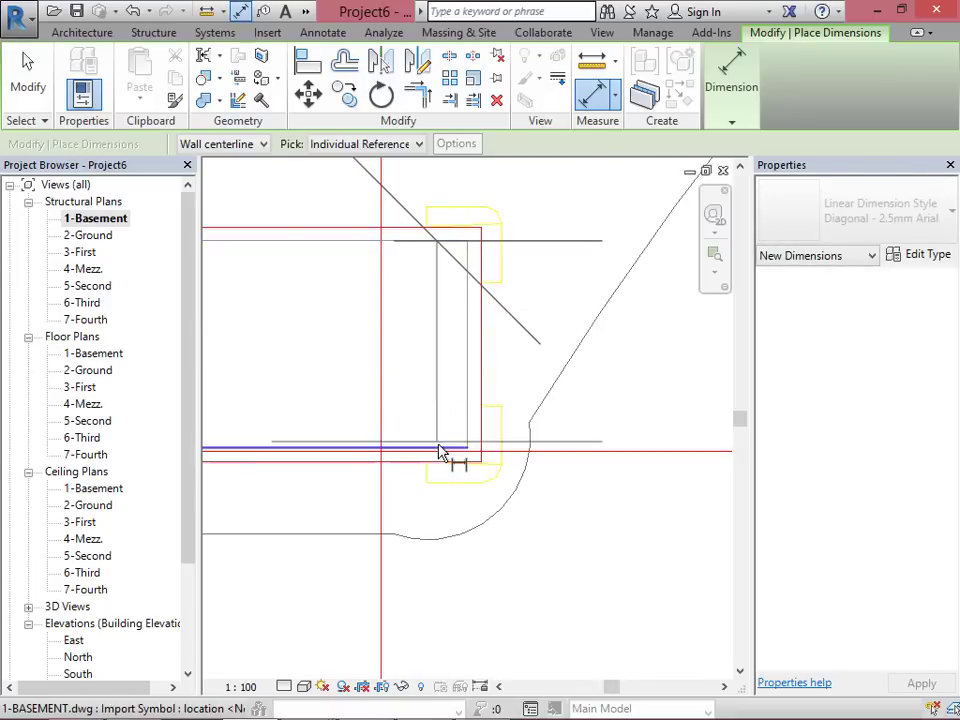
pyautogui.scroll(-1, 444, 453)
pyautogui.scroll(-5, 575, 410)
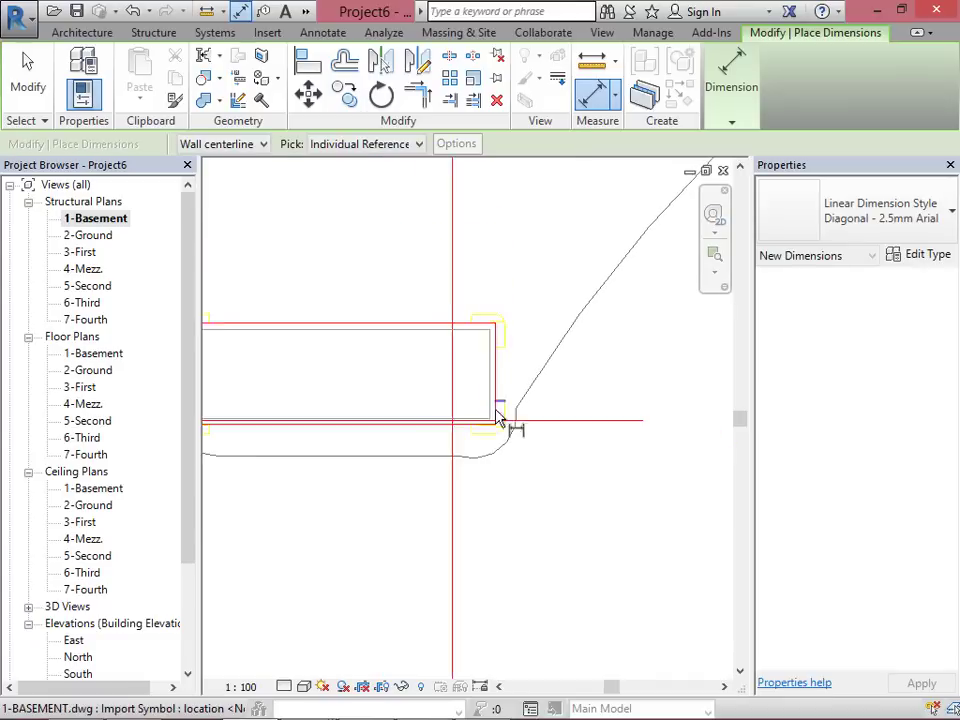
pyautogui.press('Escape')
pyautogui.press('Escape')
# Step: Copy the 300 x 600mm perimeter column at grid 5 to the upper-left corner of the freestanding column outline below it
pyautogui.click(458, 359)
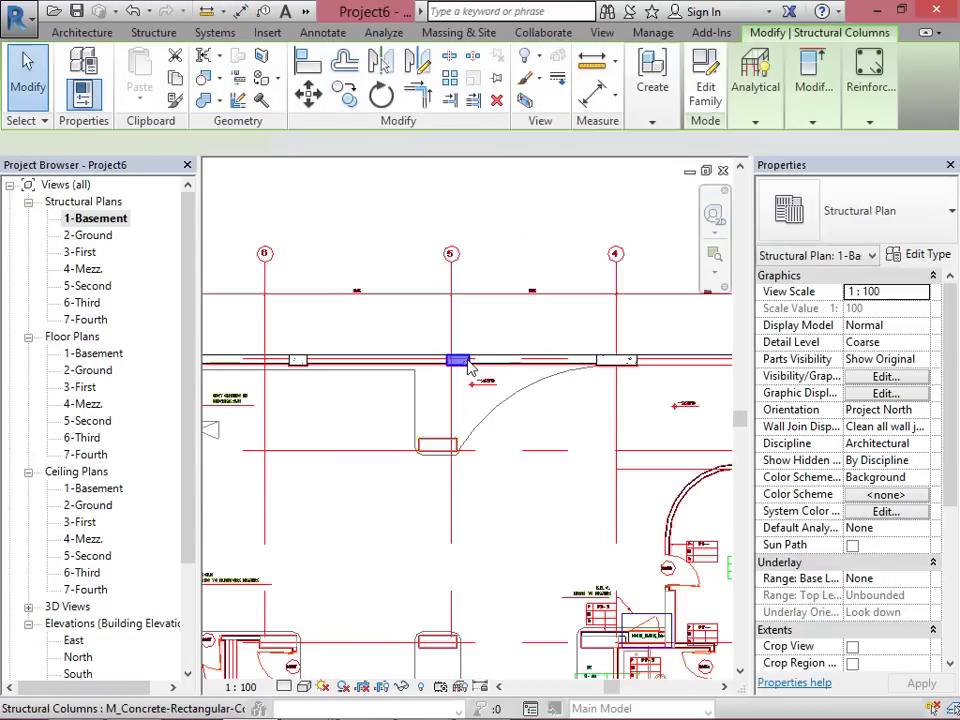
pyautogui.click(343, 93)
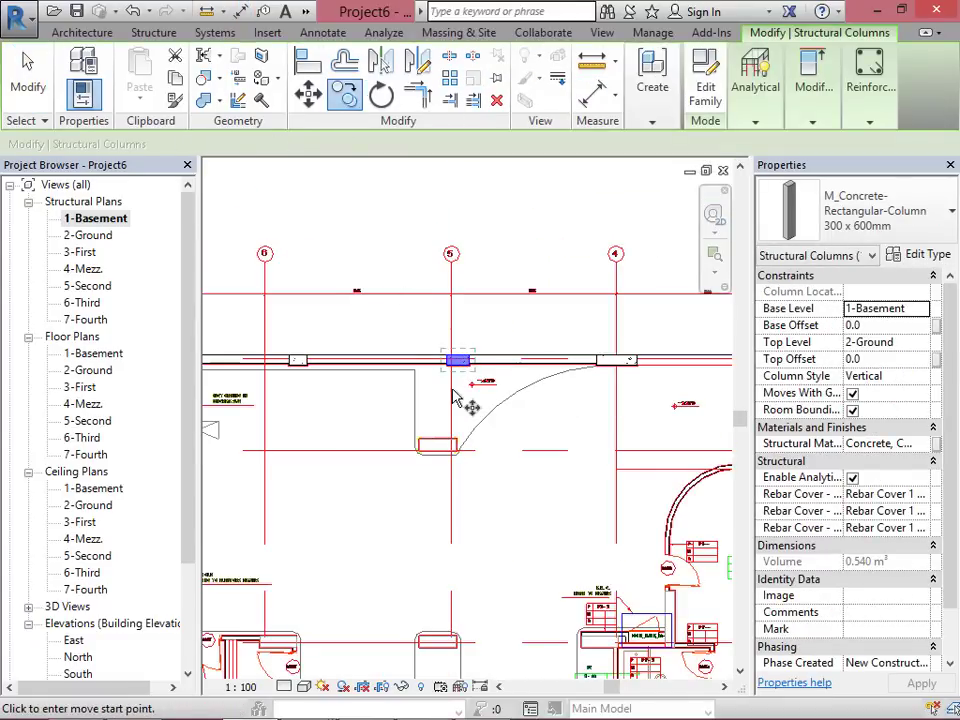
pyautogui.scroll(5, 460, 365)
pyautogui.click(438, 340)
pyautogui.scroll(-6, 467, 326)
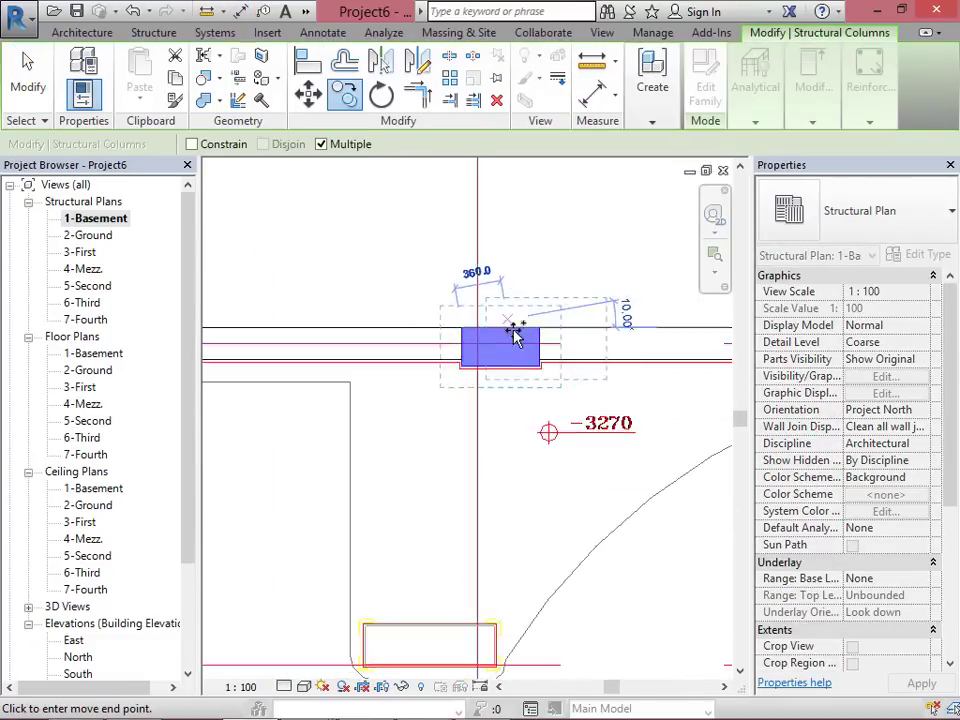
pyautogui.scroll(5, 392, 482)
pyautogui.scroll(3, 392, 482)
pyautogui.click(396, 456)
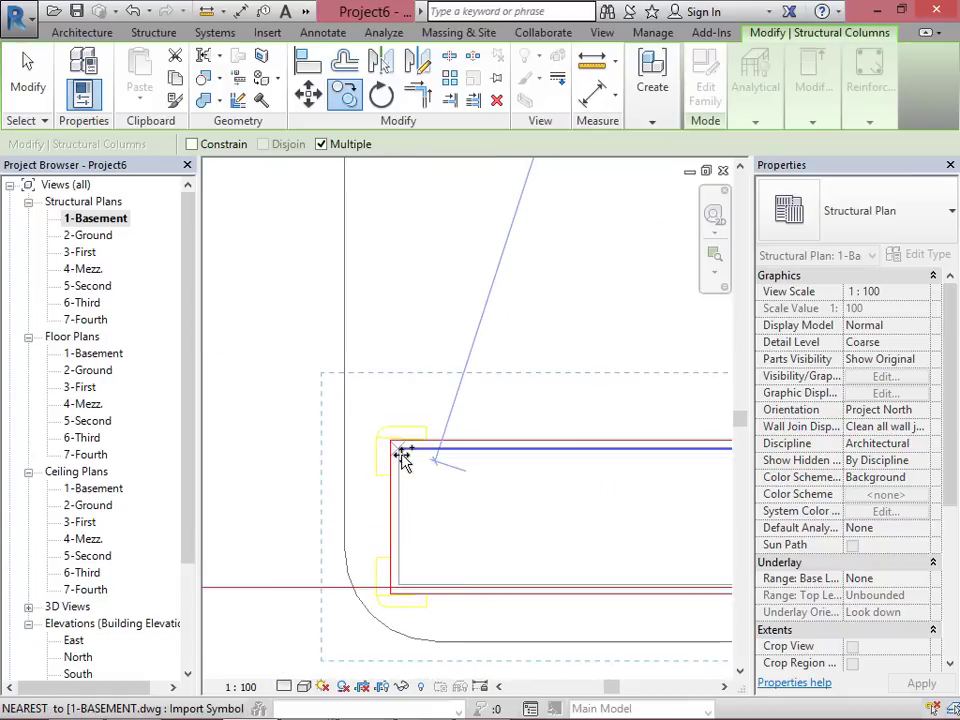
pyautogui.press('Escape')
# Step: Try to duplicate the copied grid 5 column's type under the name 300 x 1500mm
pyautogui.scroll(-3, 319, 470)
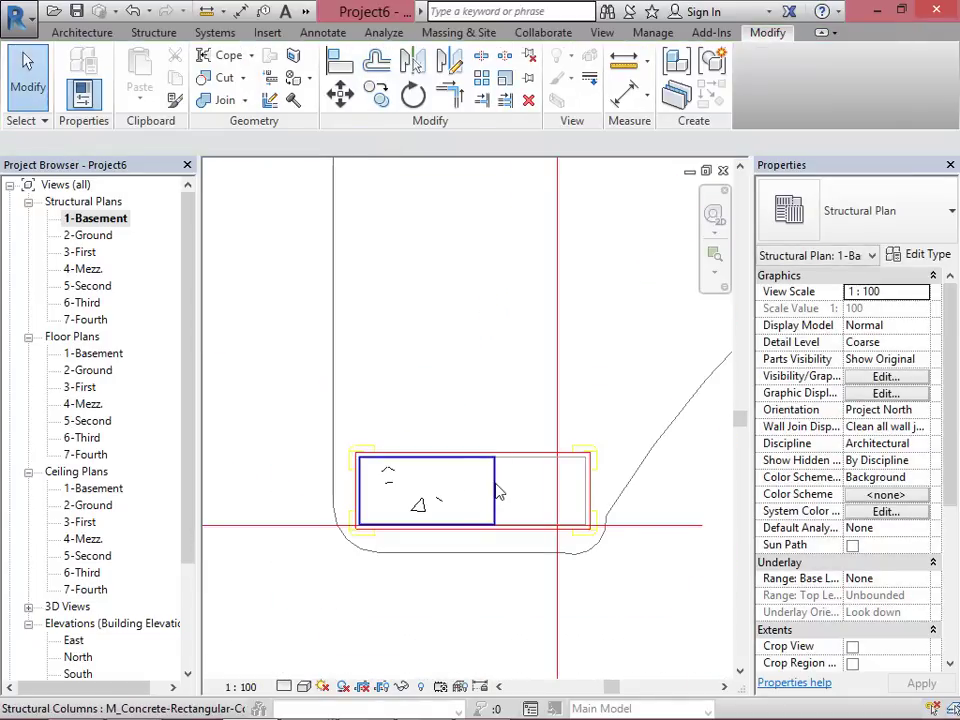
pyautogui.click(497, 489)
pyautogui.click(920, 255)
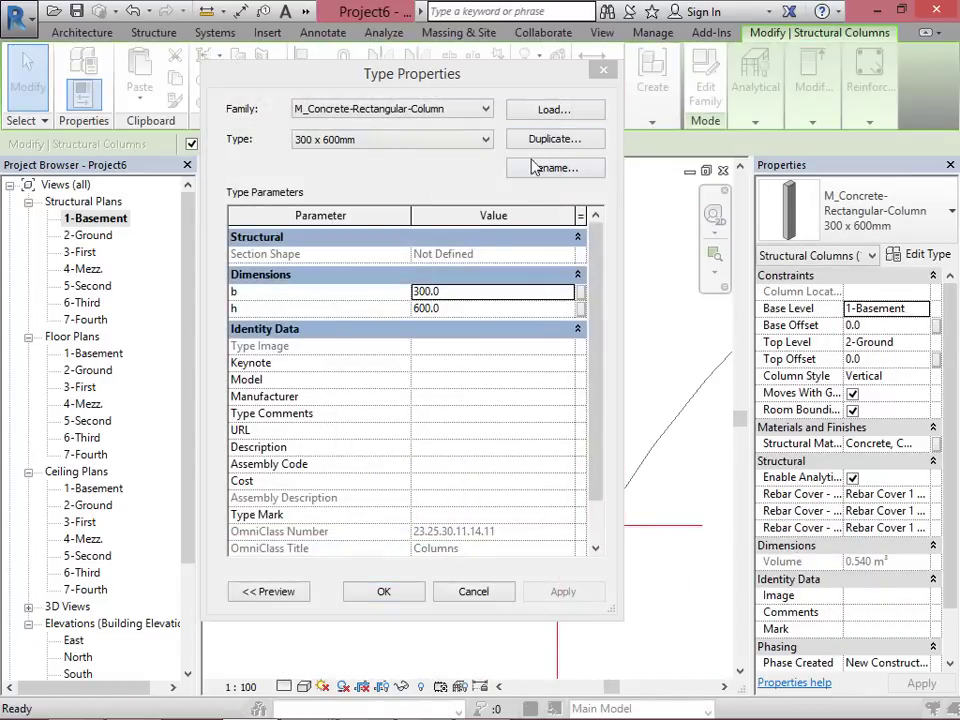
pyautogui.click(554, 139)
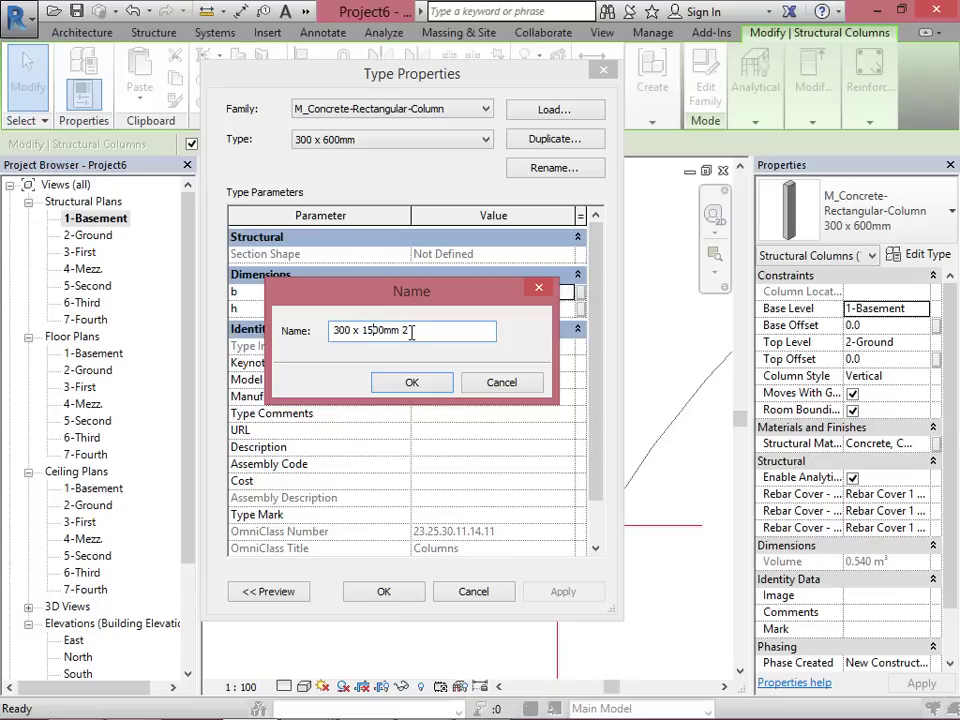
pyautogui.click(414, 383)
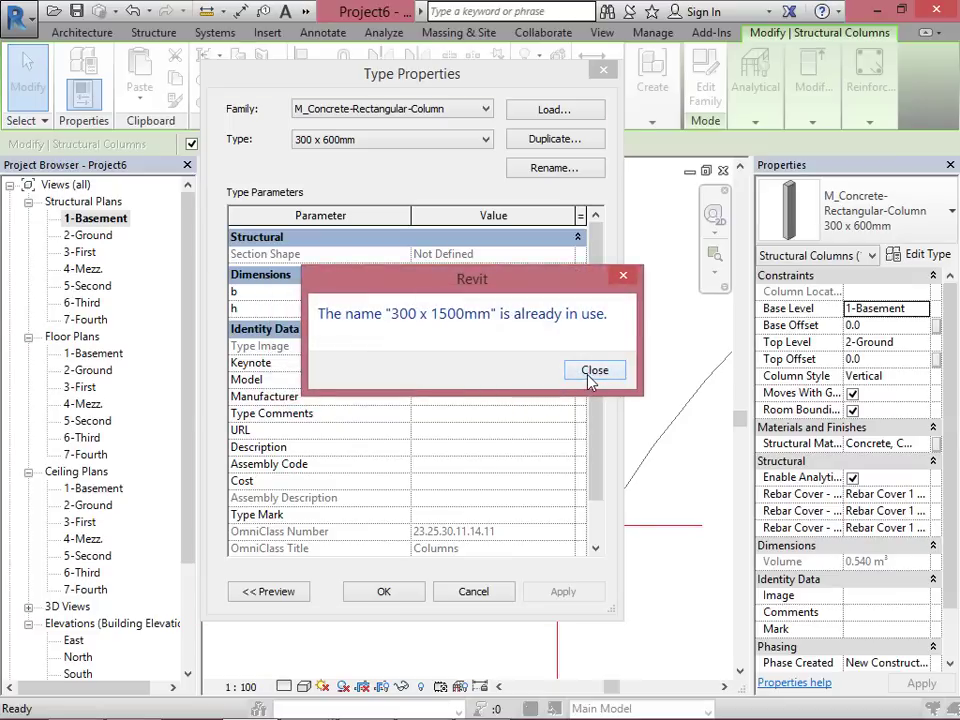
pyautogui.click(593, 371)
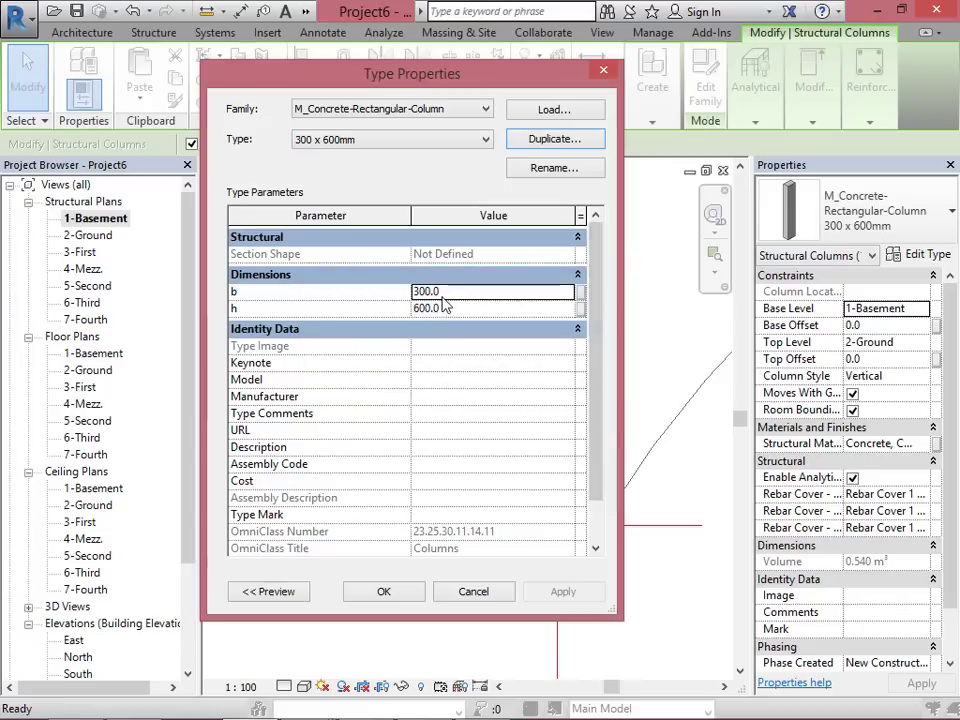
# Step: Duplicate the copied column's type as 300 x 1000mm with h set to 1000
pyautogui.click(549, 139)
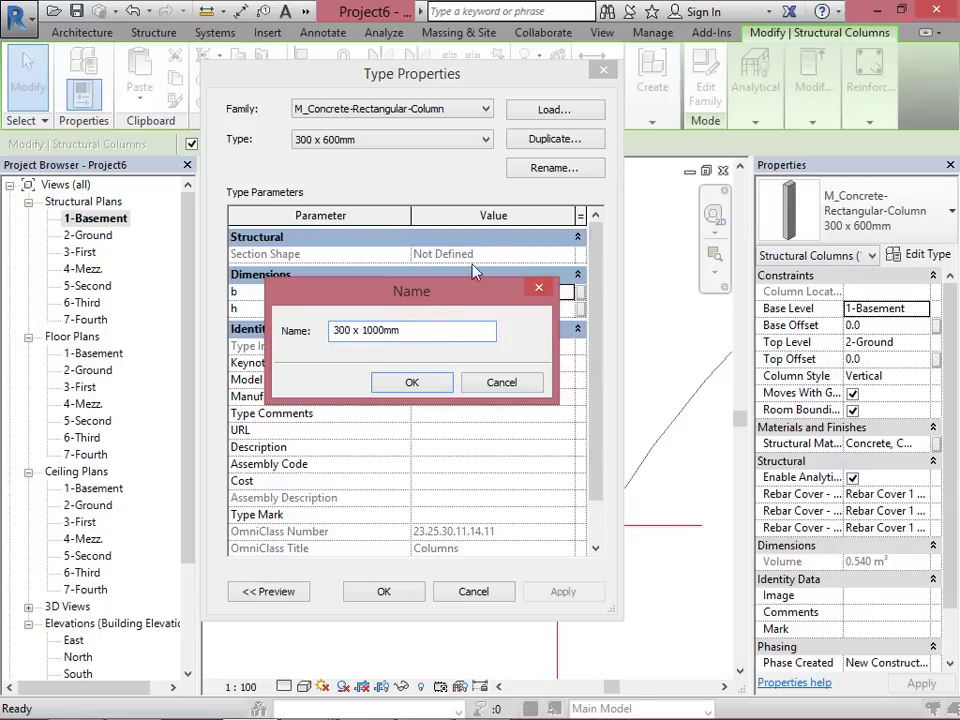
pyautogui.click(412, 382)
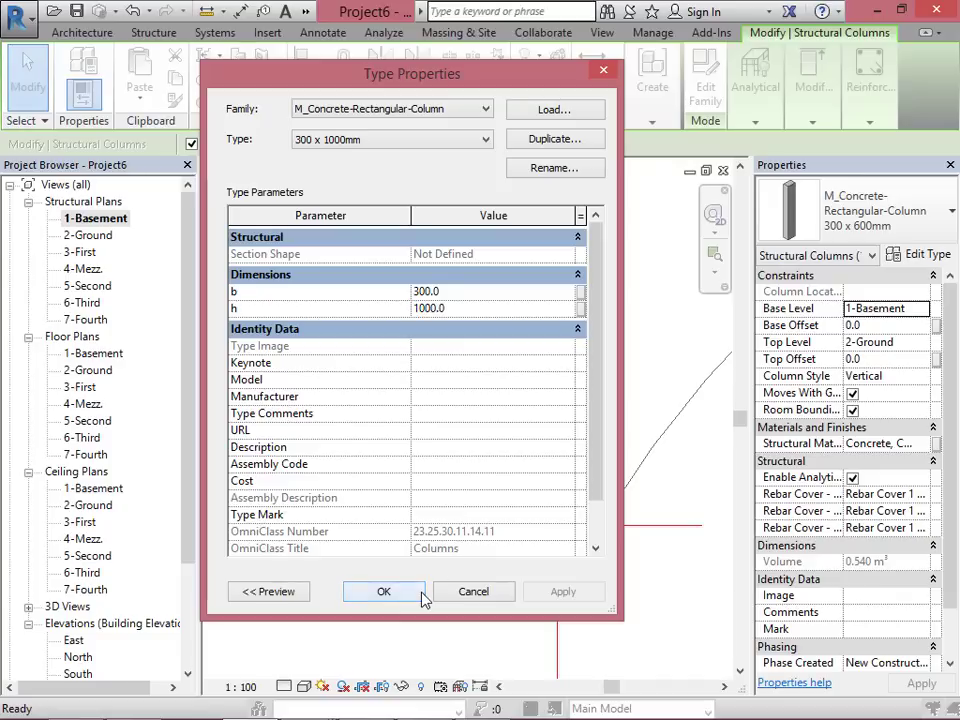
pyautogui.click(384, 592)
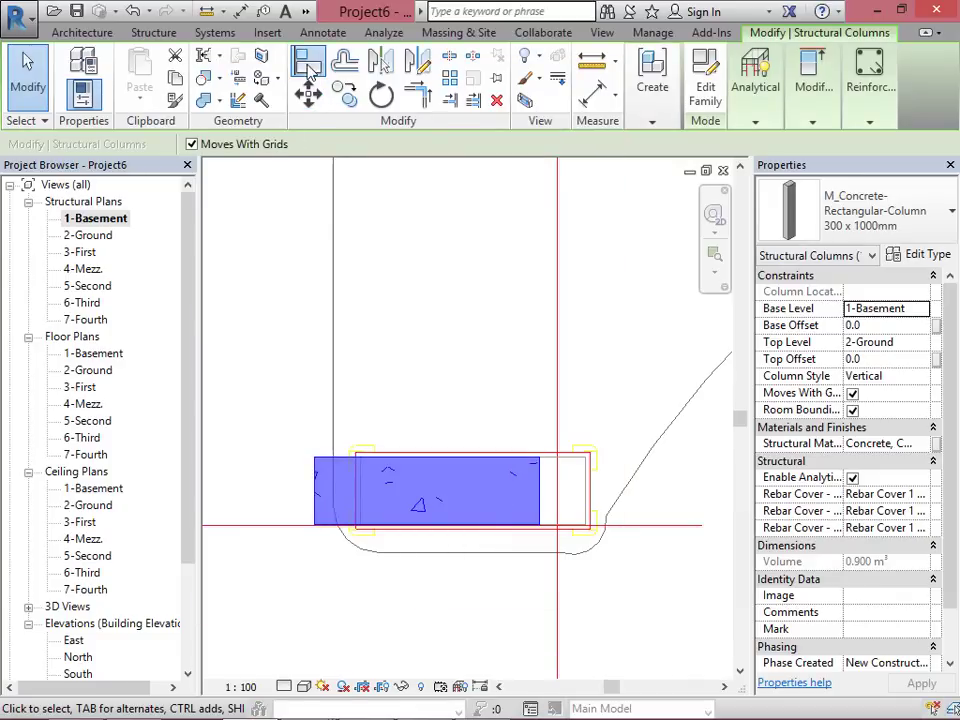
# Step: Align the right end of the 300 x 1000mm column with the right end of its outline at grid 5
pyautogui.click(308, 64)
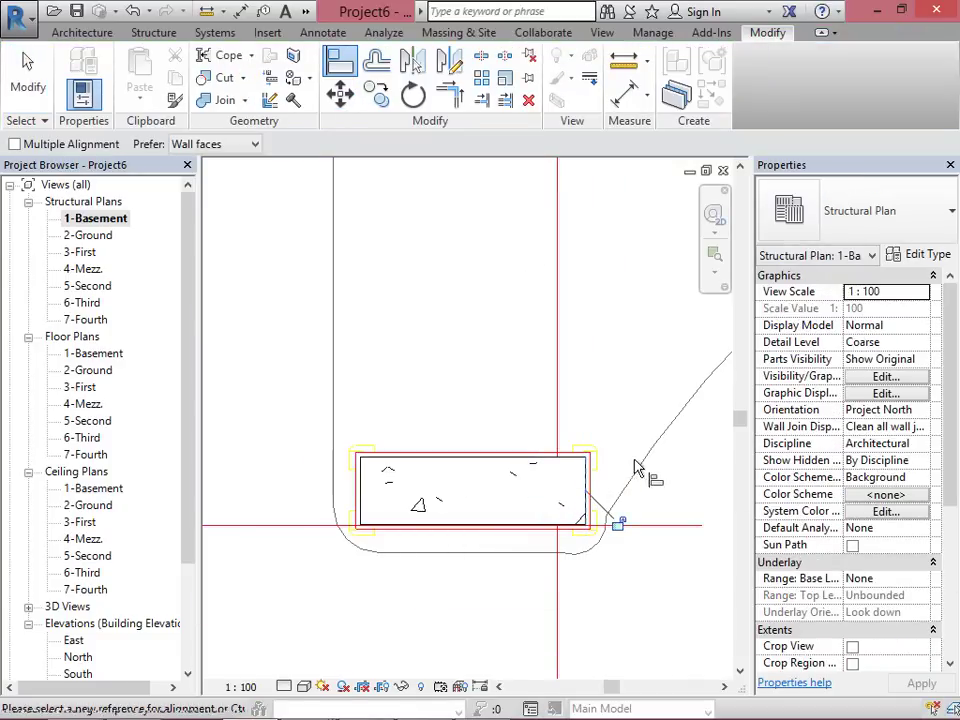
pyautogui.scroll(-5, 650, 476)
pyautogui.press('Escape')
# Step: Measure the column outline in the generator room's lower wall at grid 8
pyautogui.scroll(2, 429, 476)
pyautogui.scroll(-2, 510, 444)
pyautogui.scroll(-1, 533, 441)
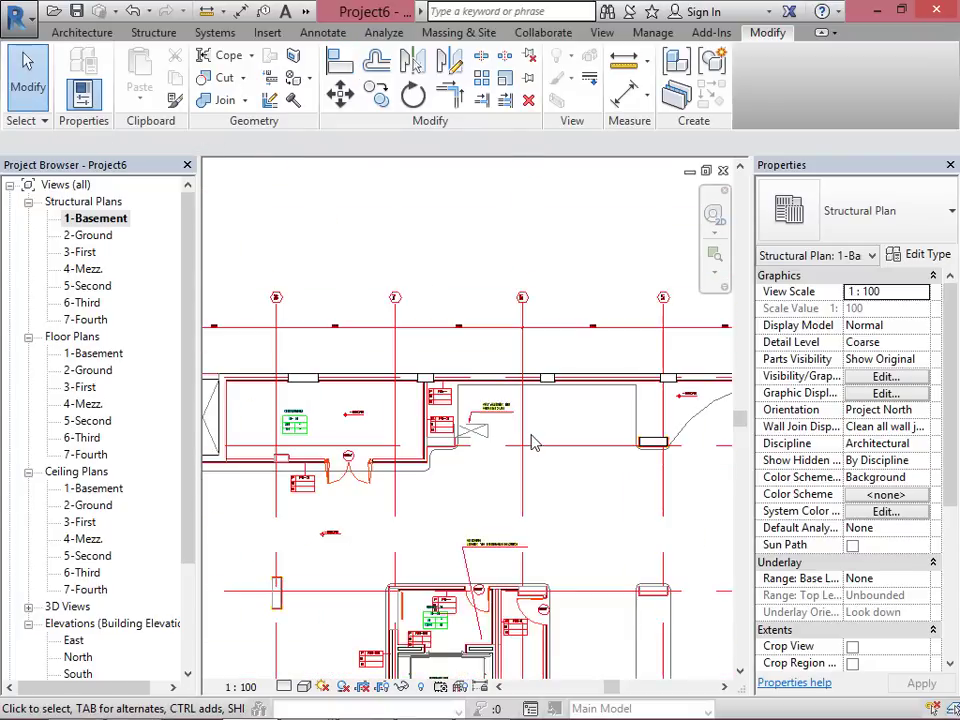
pyautogui.scroll(5, 326, 467)
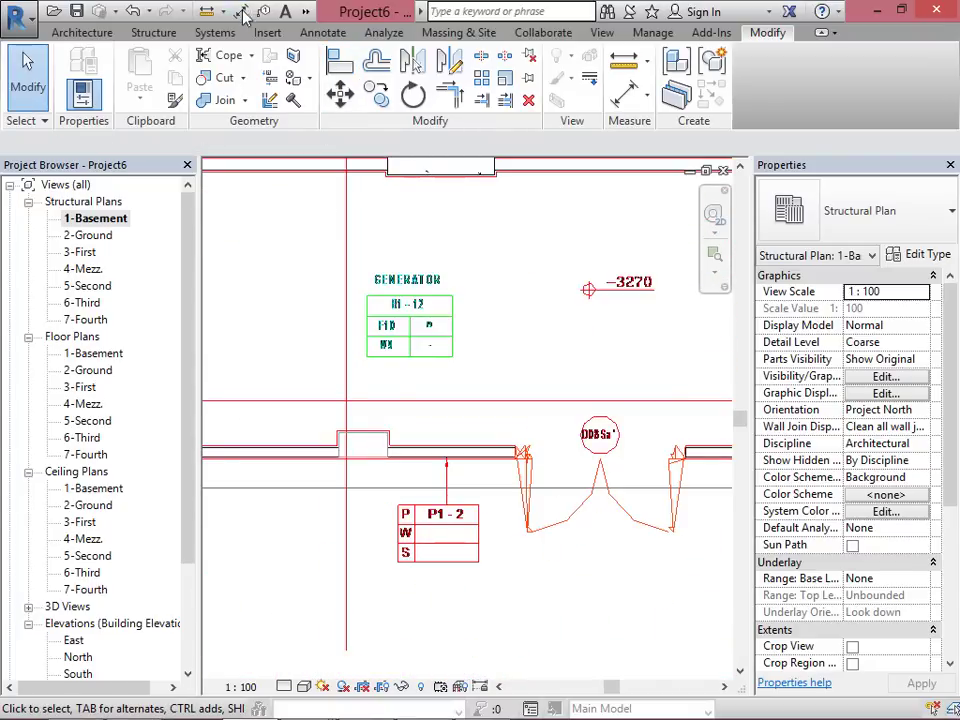
pyautogui.press('d')
pyautogui.press('i')
pyautogui.scroll(5, 392, 460)
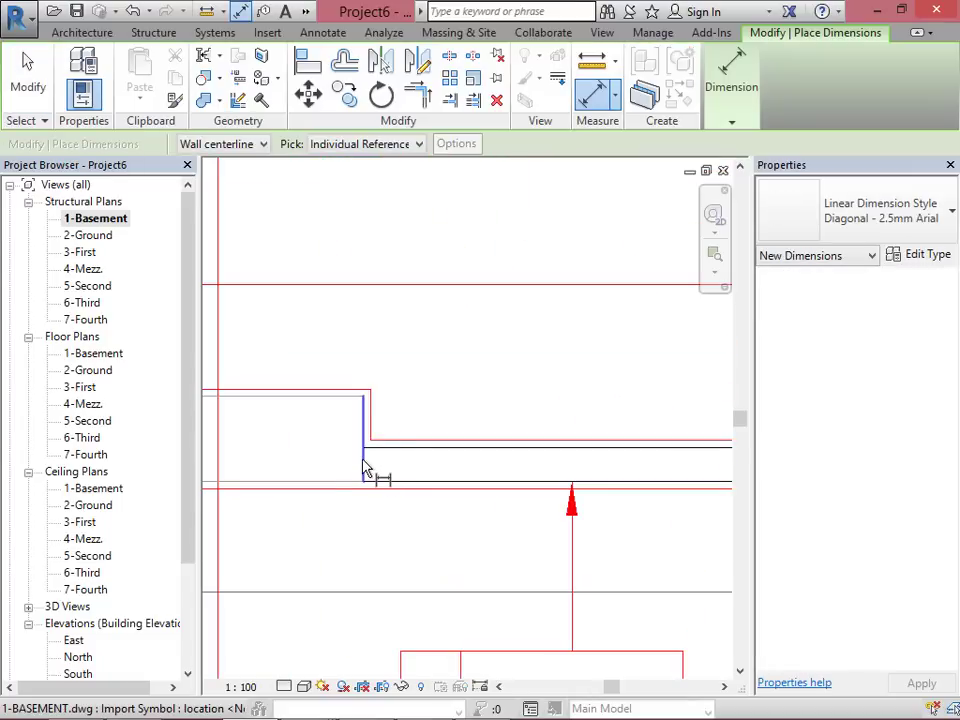
pyautogui.scroll(-4, 365, 470)
pyautogui.scroll(3, 318, 476)
pyautogui.scroll(-5, 318, 476)
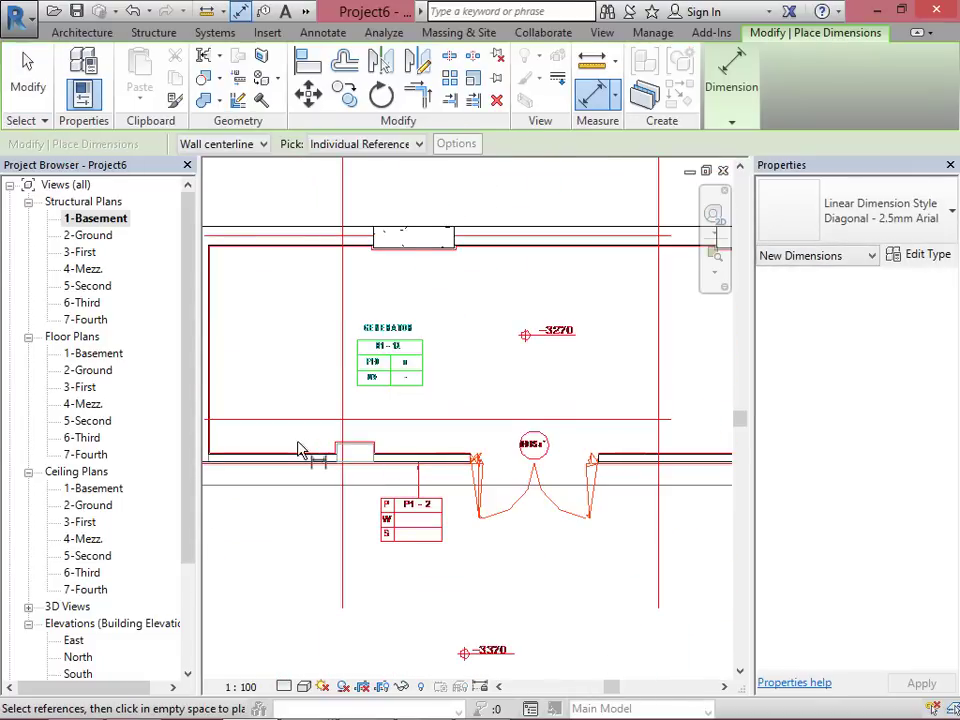
pyautogui.scroll(-3, 297, 449)
pyautogui.press('Escape')
# Step: Copy the 300 x 600mm column at the generator room's upper-right corner to the upper-left corner of the grid 8 outline in the lower wall
pyautogui.scroll(3, 540, 330)
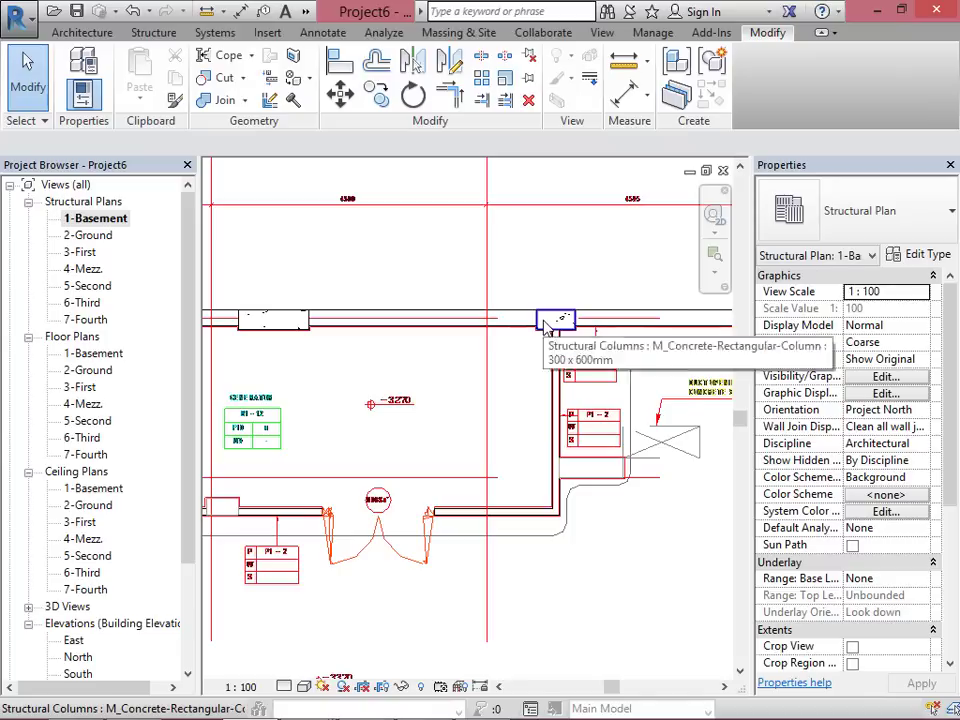
pyautogui.click(546, 331)
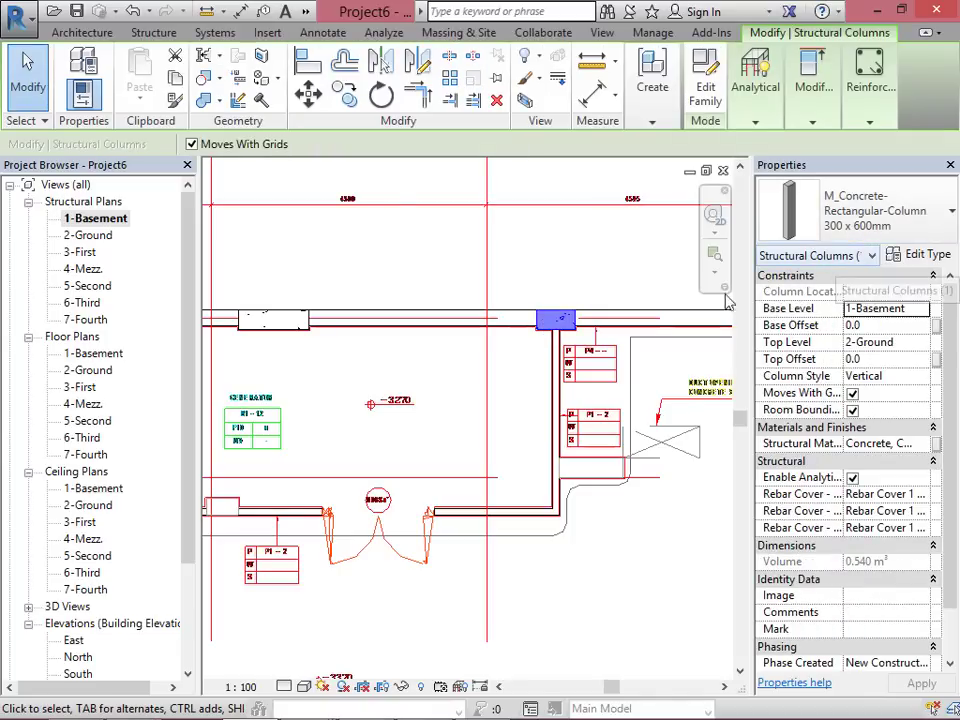
pyautogui.click(343, 96)
pyautogui.scroll(4, 552, 325)
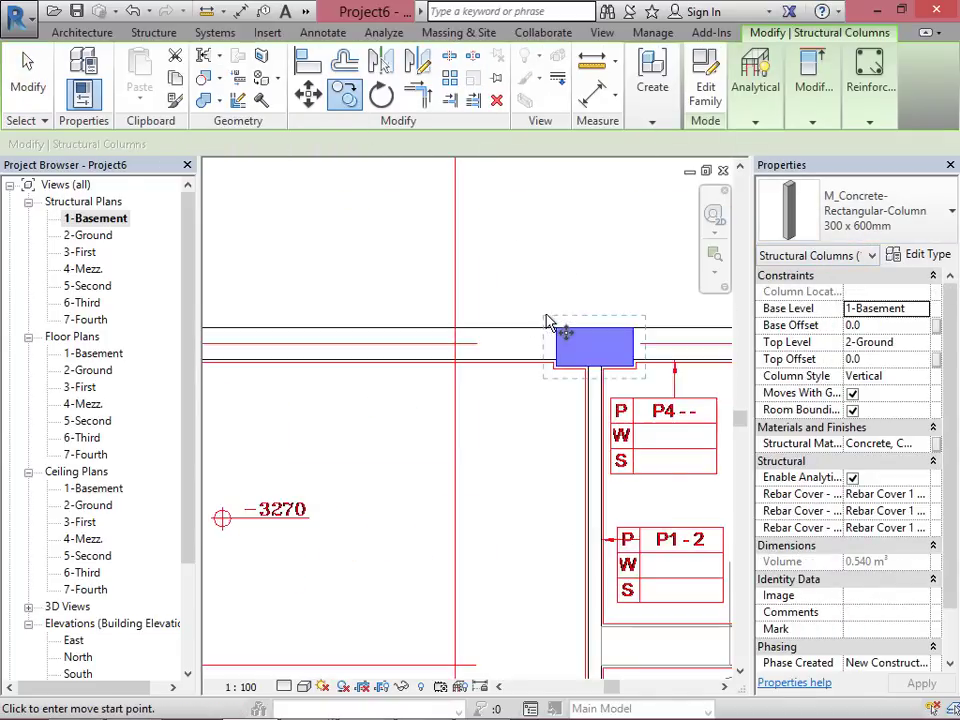
pyautogui.click(563, 339)
pyautogui.scroll(-5, 591, 295)
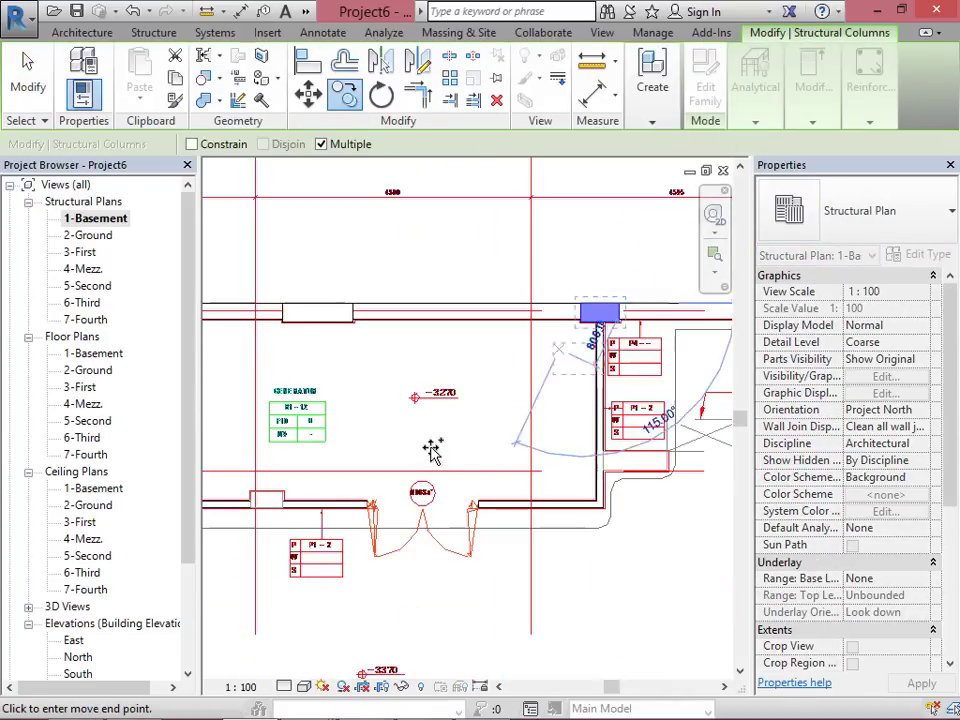
pyautogui.scroll(5, 250, 500)
pyautogui.scroll(2, 266, 463)
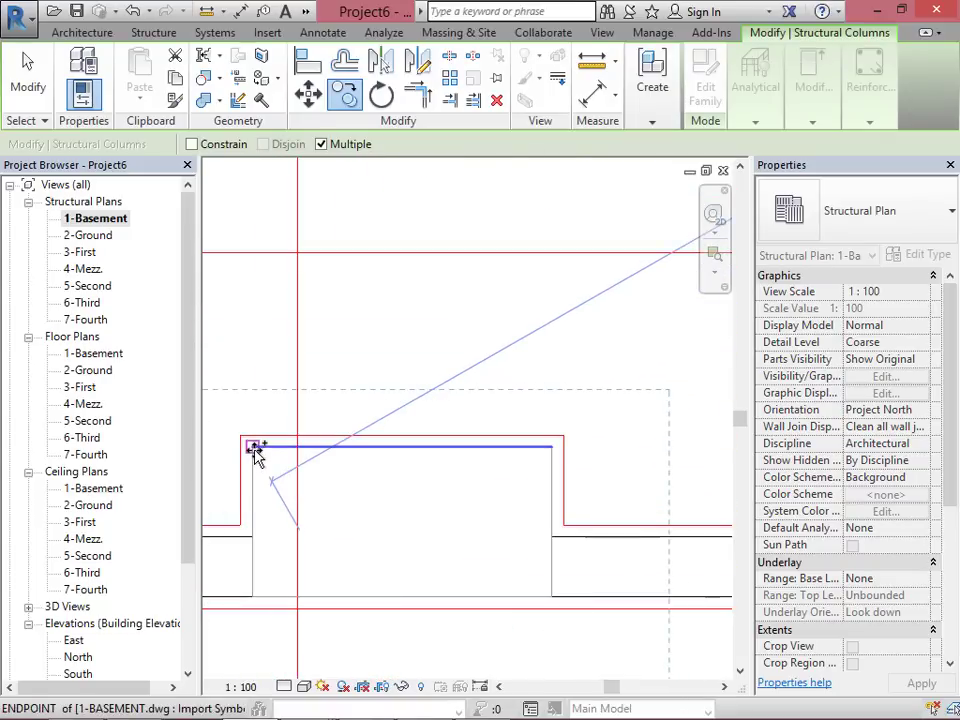
pyautogui.click(254, 447)
pyautogui.press('Escape')
pyautogui.press('Escape')
# Step: Change the copied grid 8 column to the 300 x 500mm type and align its left end with the outline's left edge
pyautogui.click(611, 456)
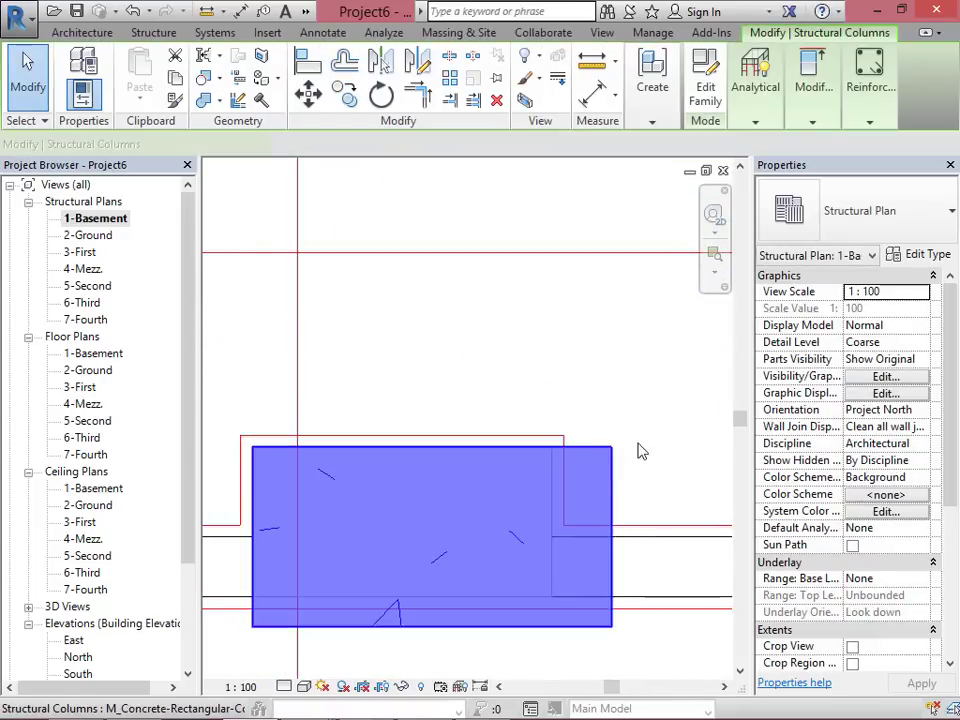
pyautogui.click(912, 236)
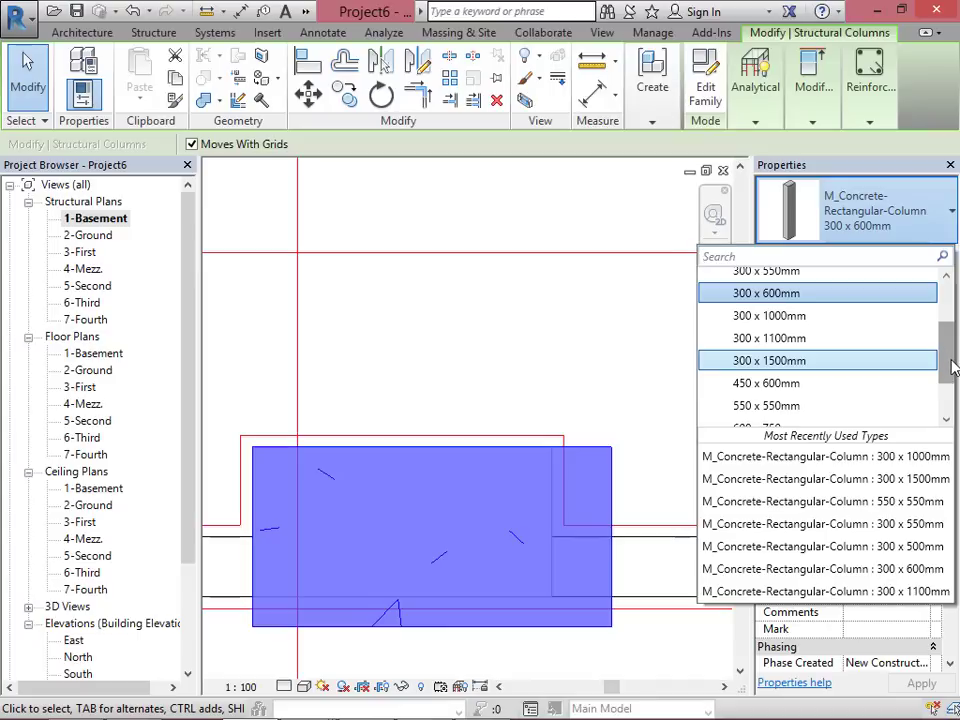
pyautogui.moveTo(951, 368); pyautogui.dragTo(951, 340)
pyautogui.click(826, 328)
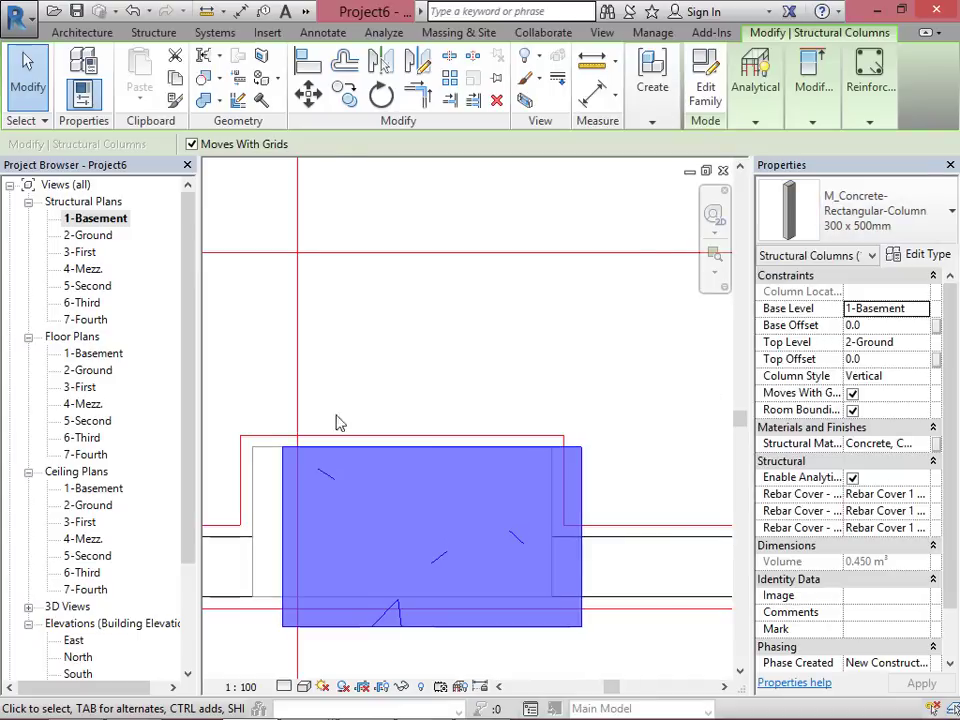
pyautogui.click(310, 65)
pyautogui.click(254, 440)
pyautogui.click(281, 476)
# Step: Measure the width and depth of the column outline beside the duct opening at grid 9
pyautogui.scroll(-10, 476, 420)
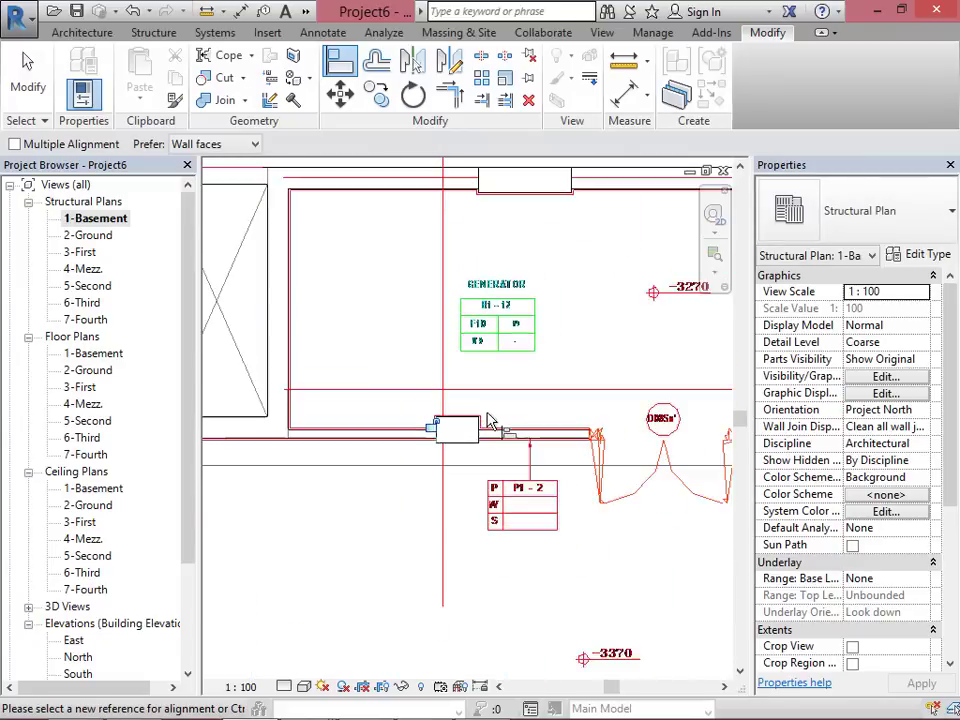
pyautogui.scroll(6, 300, 433)
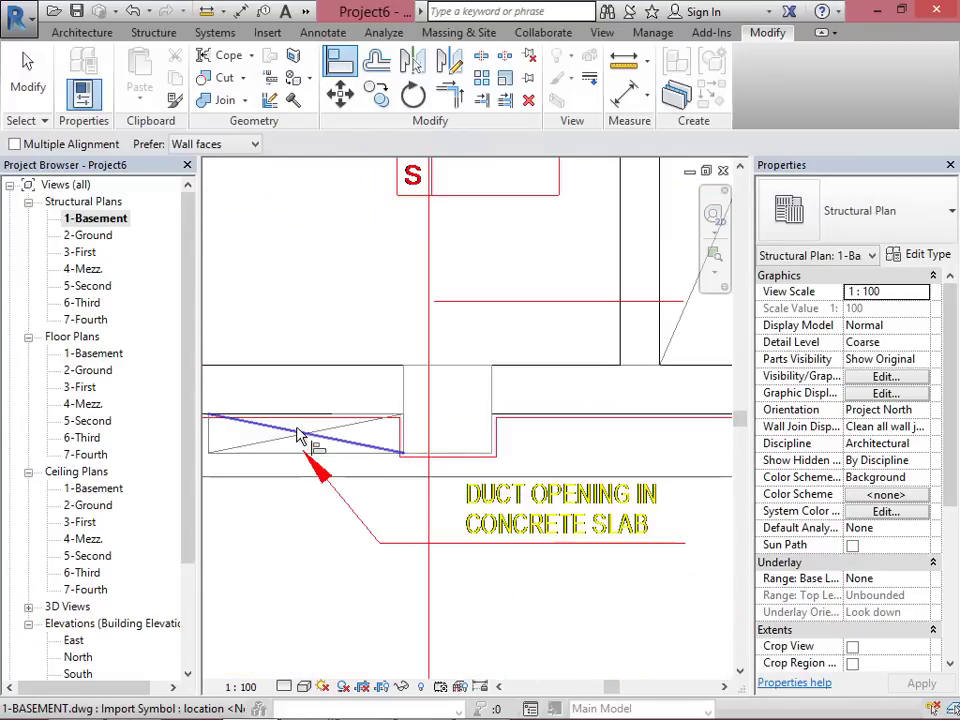
pyautogui.press('Escape')
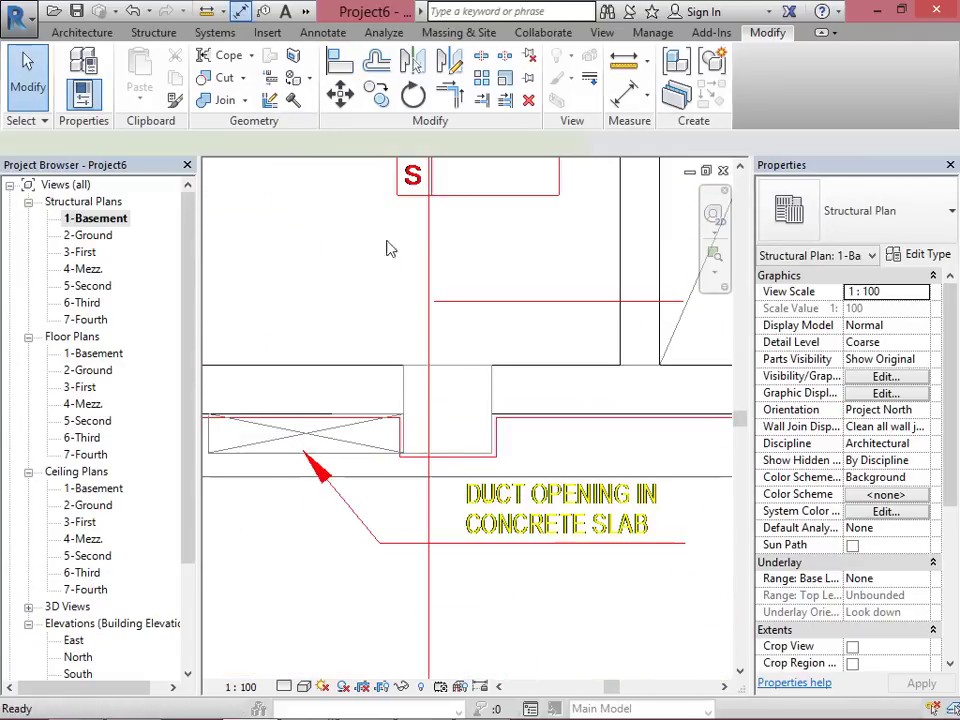
pyautogui.press('d')
pyautogui.press('i')
pyautogui.click(491, 393)
pyautogui.click(422, 402)
pyautogui.click(450, 357)
pyautogui.click(462, 366)
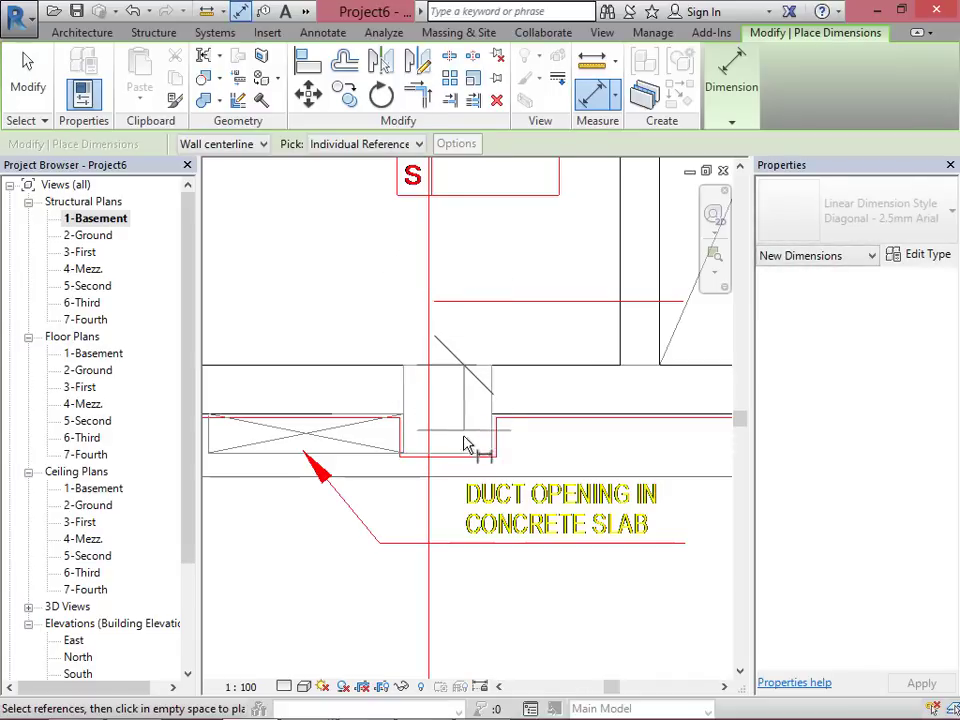
pyautogui.press('Escape')
pyautogui.press('Escape')
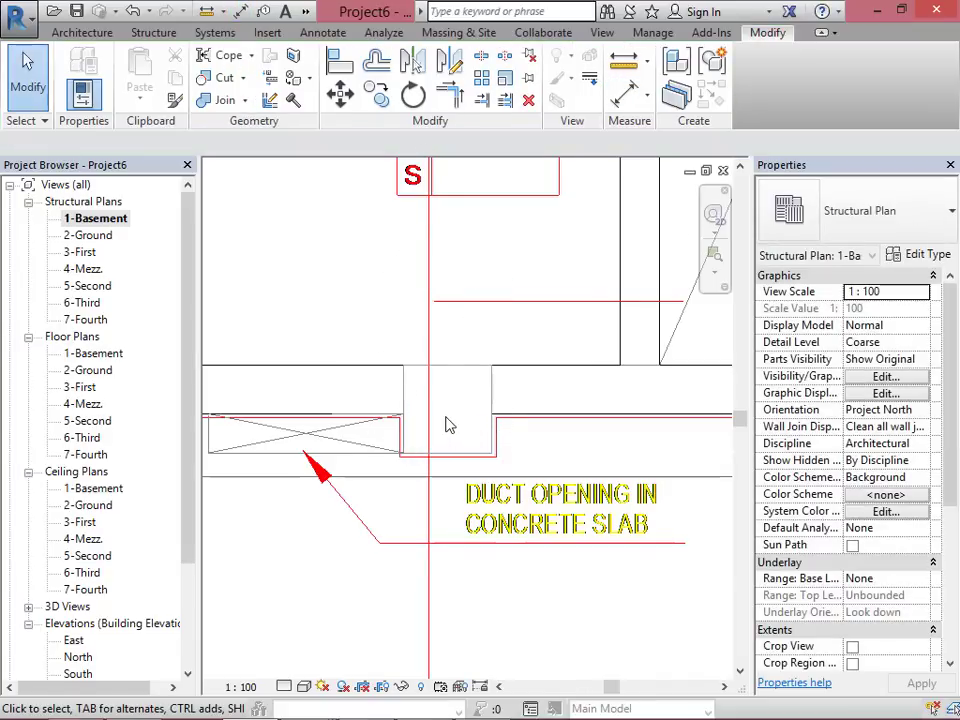
# Step: Copy the 300 x 500mm column at grid 8 to the upper-left corner of the grid 9 outline beside the duct opening
pyautogui.scroll(-3, 447, 424)
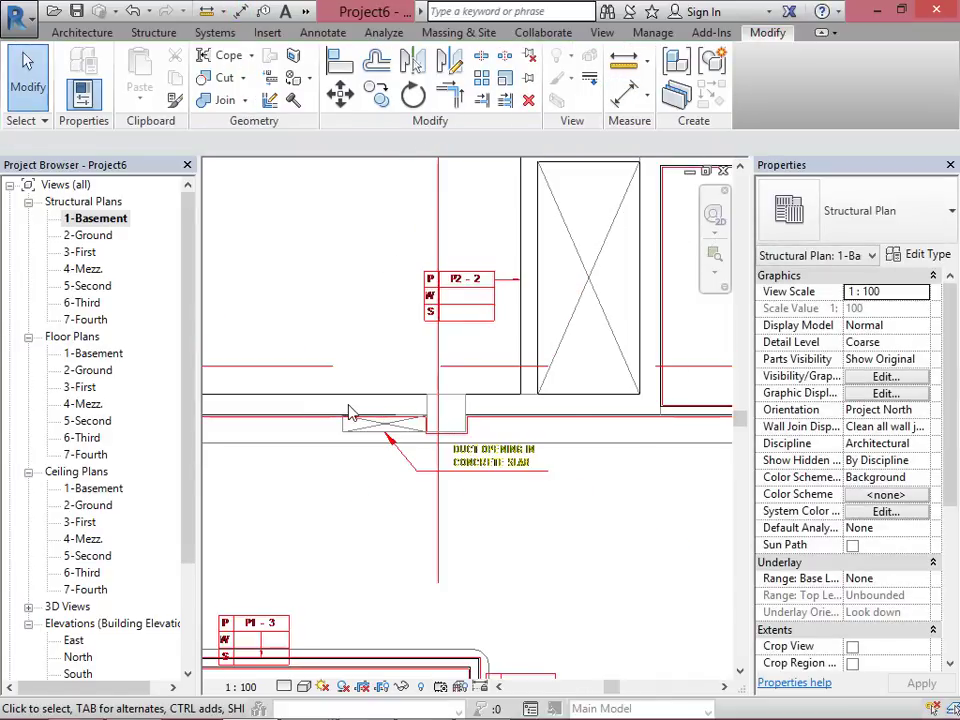
pyautogui.scroll(-3, 360, 413)
pyautogui.click(586, 410)
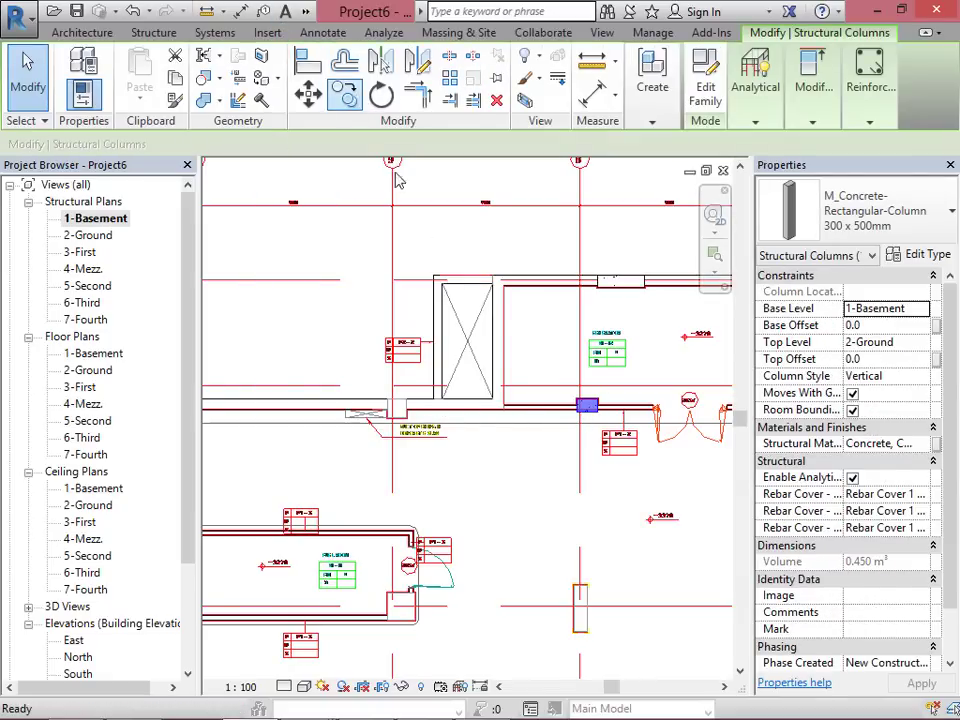
pyautogui.click(343, 95)
pyautogui.scroll(5, 589, 407)
pyautogui.click(570, 378)
pyautogui.scroll(-4, 679, 407)
pyautogui.scroll(4, 470, 400)
pyautogui.scroll(4, 470, 403)
pyautogui.click(469, 385)
pyautogui.scroll(-3, 433, 410)
pyautogui.click(432, 410)
pyautogui.press('Escape')
# Step: Duplicate the copied grid 9 column's type as 450 x450mm with b and h both set to 450
pyautogui.click(510, 414)
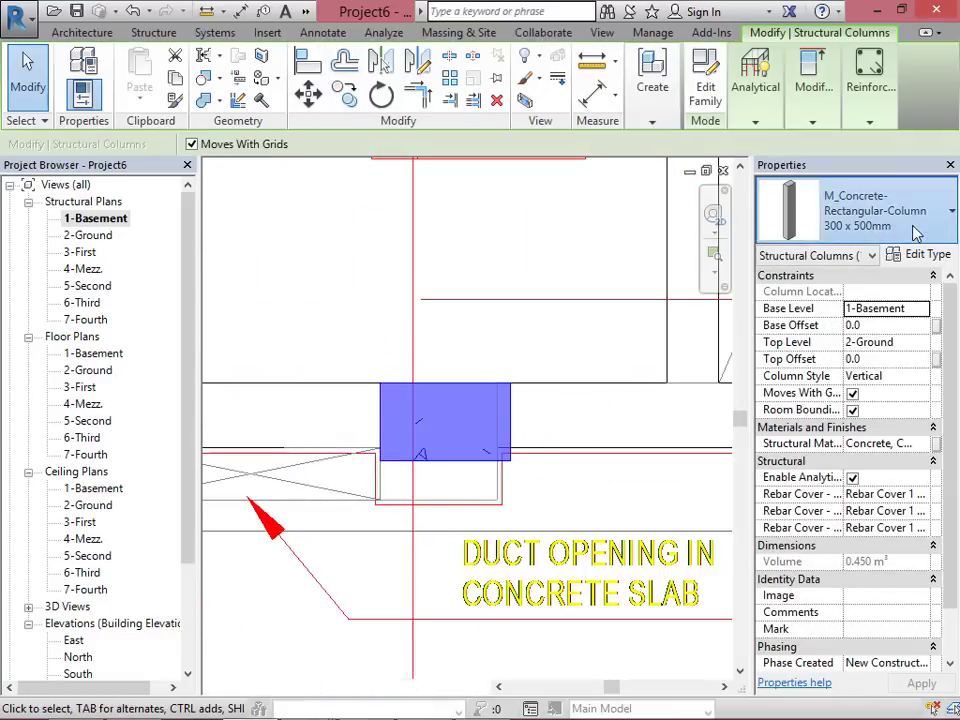
pyautogui.click(915, 232)
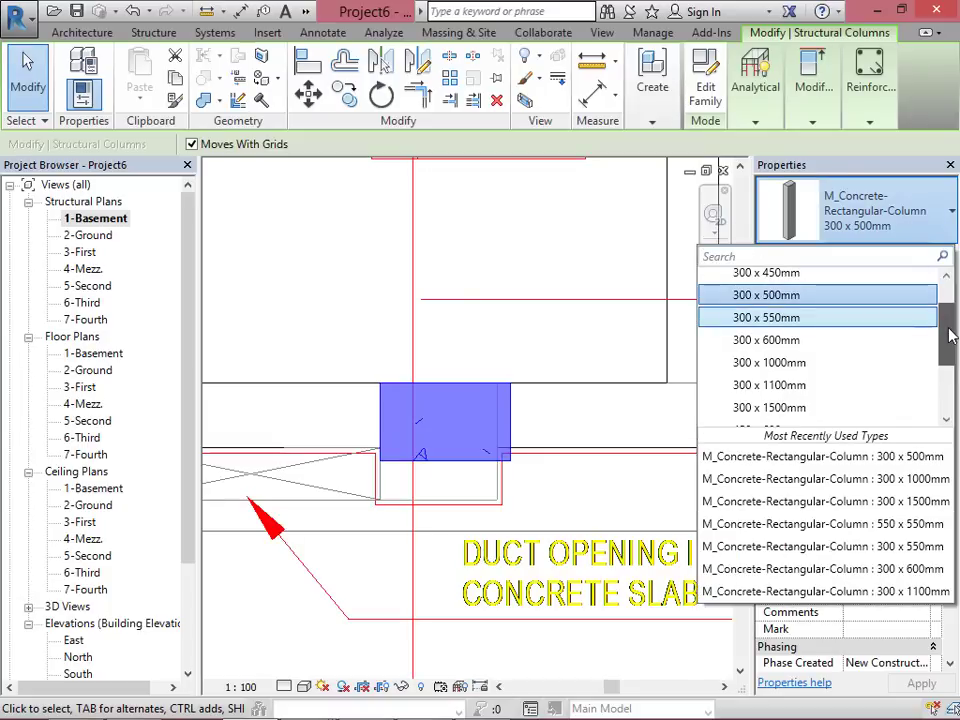
pyautogui.moveTo(950, 337); pyautogui.dragTo(955, 312)
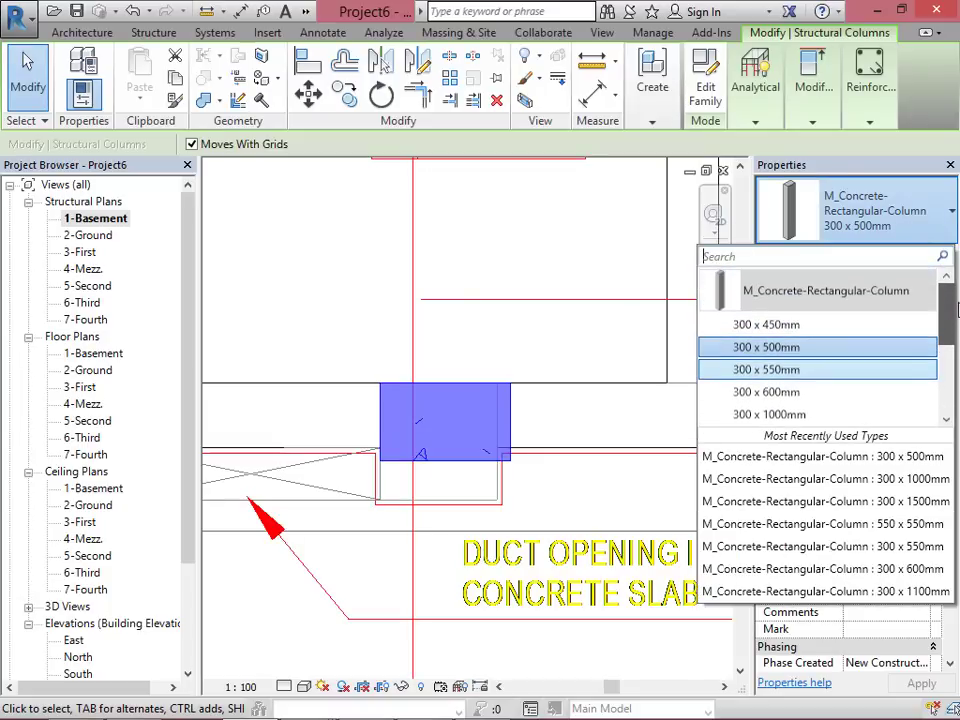
pyautogui.click(935, 245)
pyautogui.click(930, 254)
pyautogui.click(549, 139)
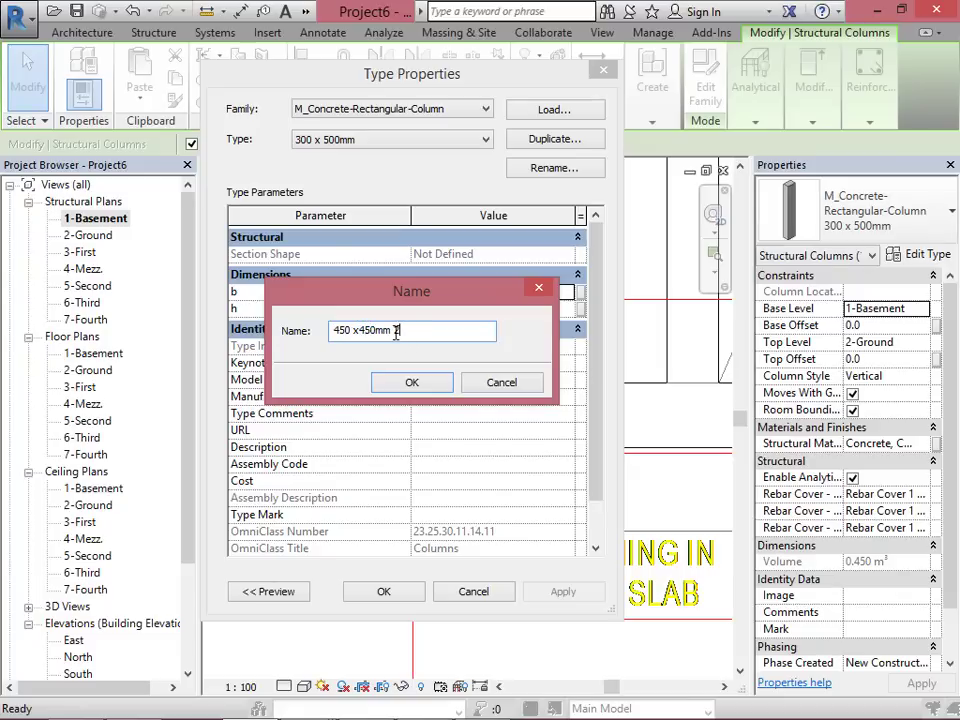
pyautogui.click(413, 383)
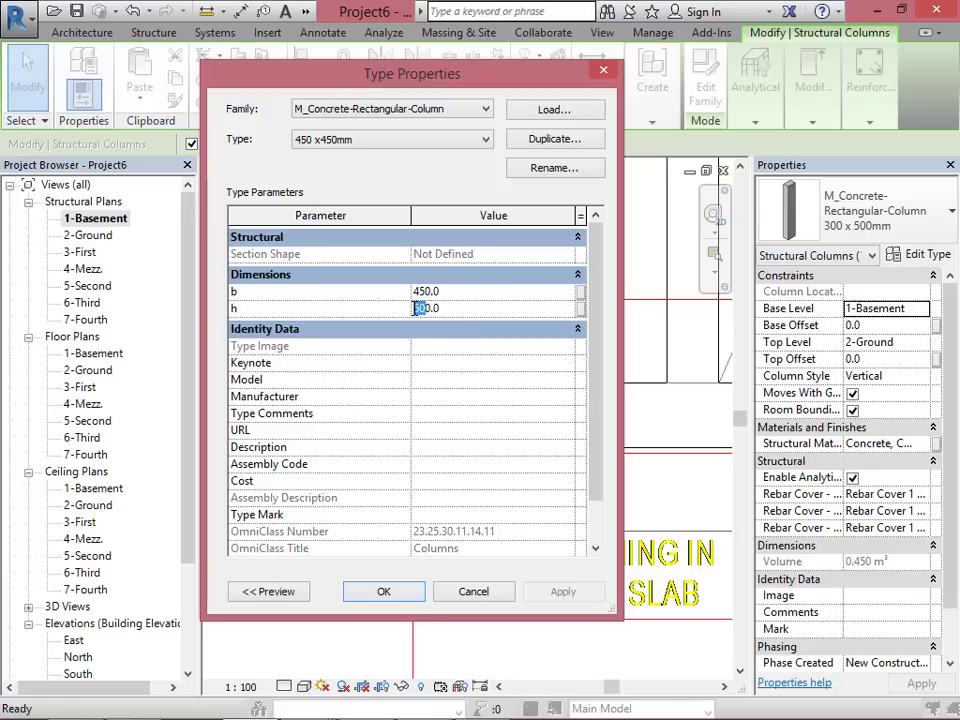
pyautogui.click(384, 591)
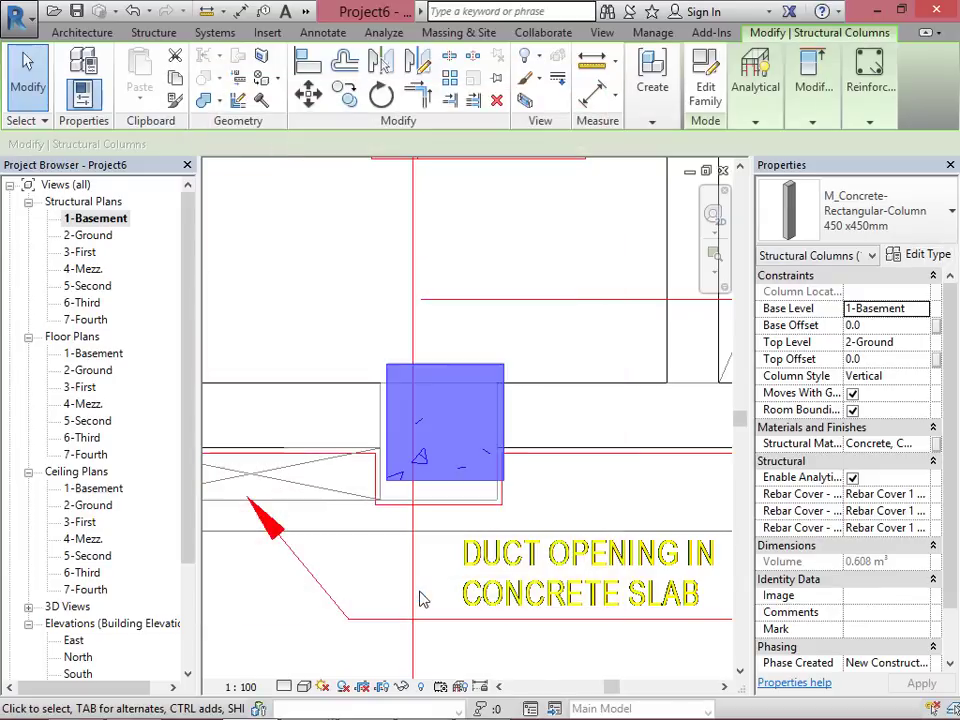
# Step: Align the left and bottom faces of the 450 x450mm column with the grid 9 outline's matching edges
pyautogui.click(310, 62)
pyautogui.scroll(3, 399, 426)
pyautogui.click(386, 441)
pyautogui.click(398, 462)
pyautogui.click(429, 549)
pyautogui.click(429, 514)
pyautogui.scroll(-5, 458, 385)
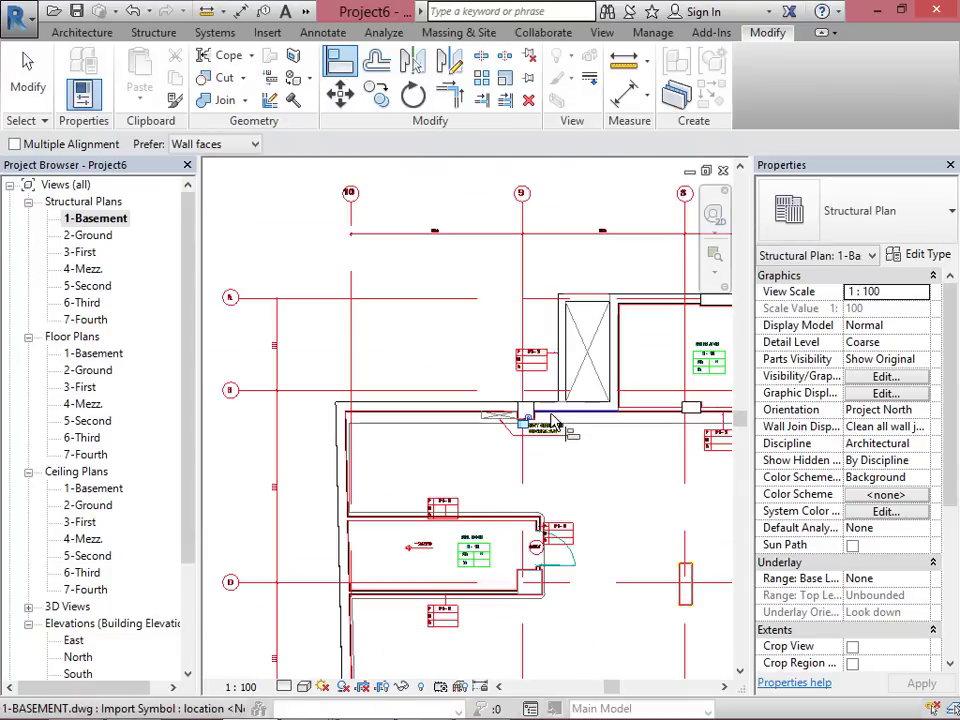
pyautogui.scroll(-2, 369, 304)
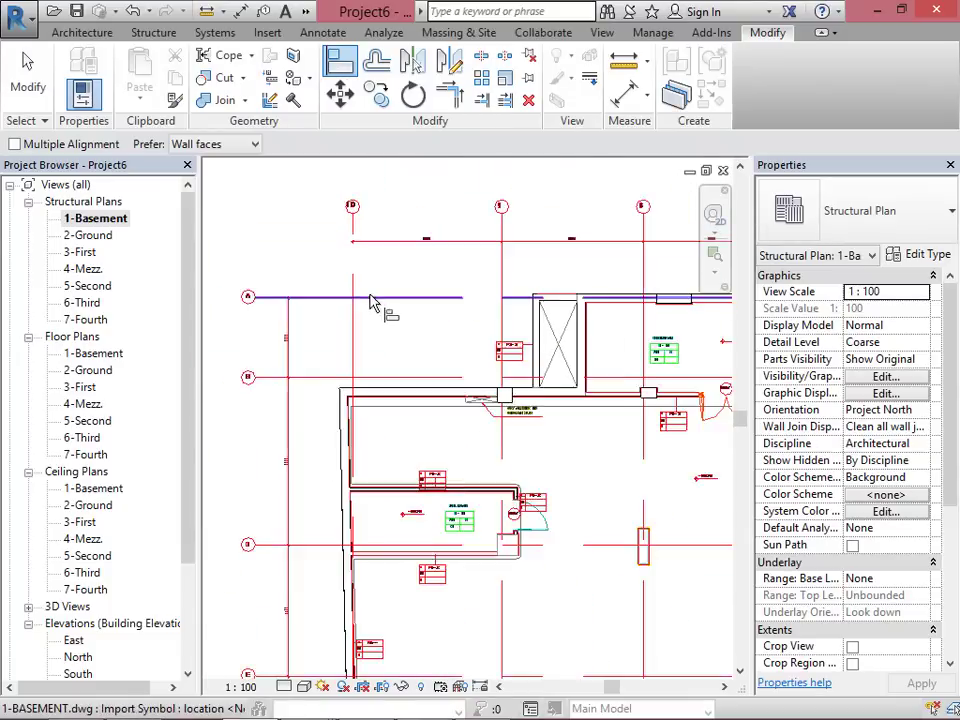
pyautogui.press('Escape')
# Step: Look over the basement plan for column outlines without a column, ending at the wall beside the staircase
pyautogui.scroll(-4, 489, 429)
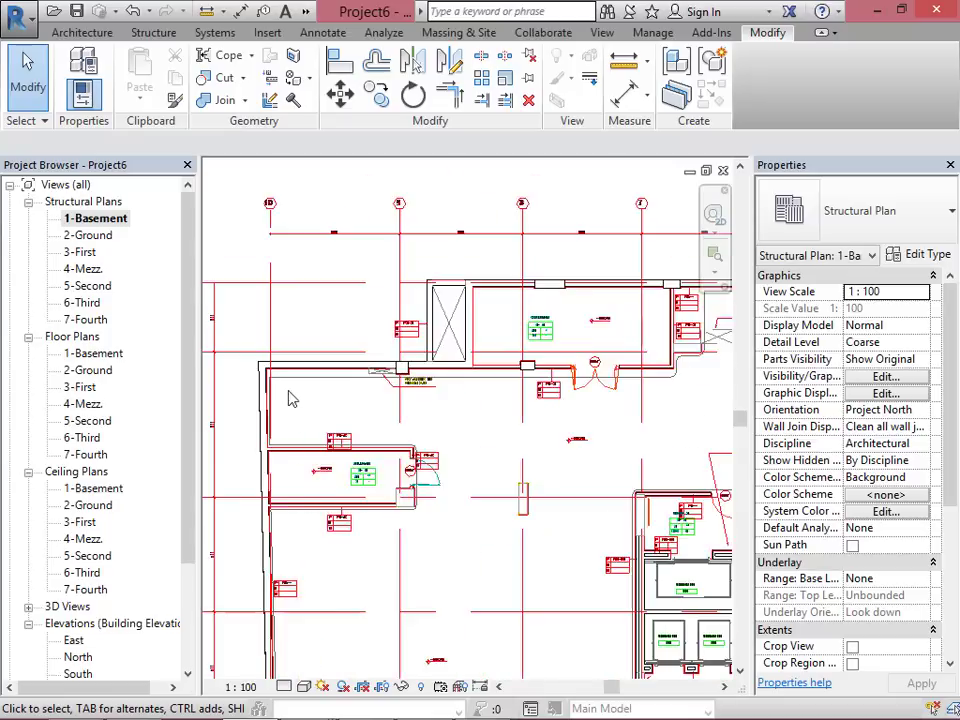
pyautogui.scroll(5, 705, 405)
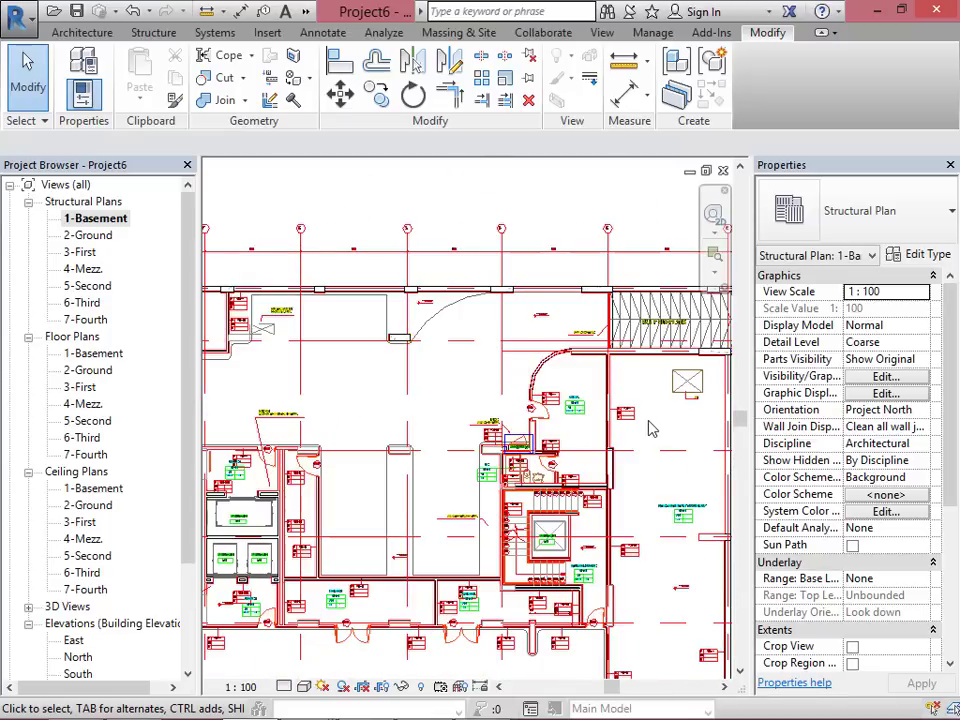
pyautogui.scroll(-3, 692, 420)
pyautogui.scroll(5, 667, 463)
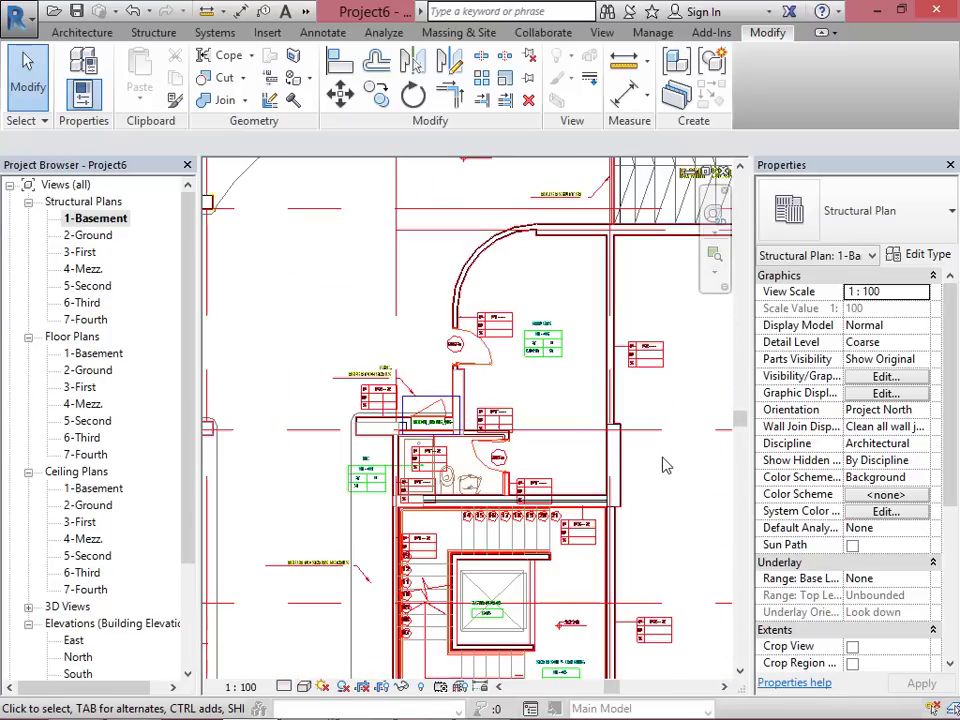
pyautogui.scroll(-3, 560, 407)
pyautogui.scroll(2, 667, 445)
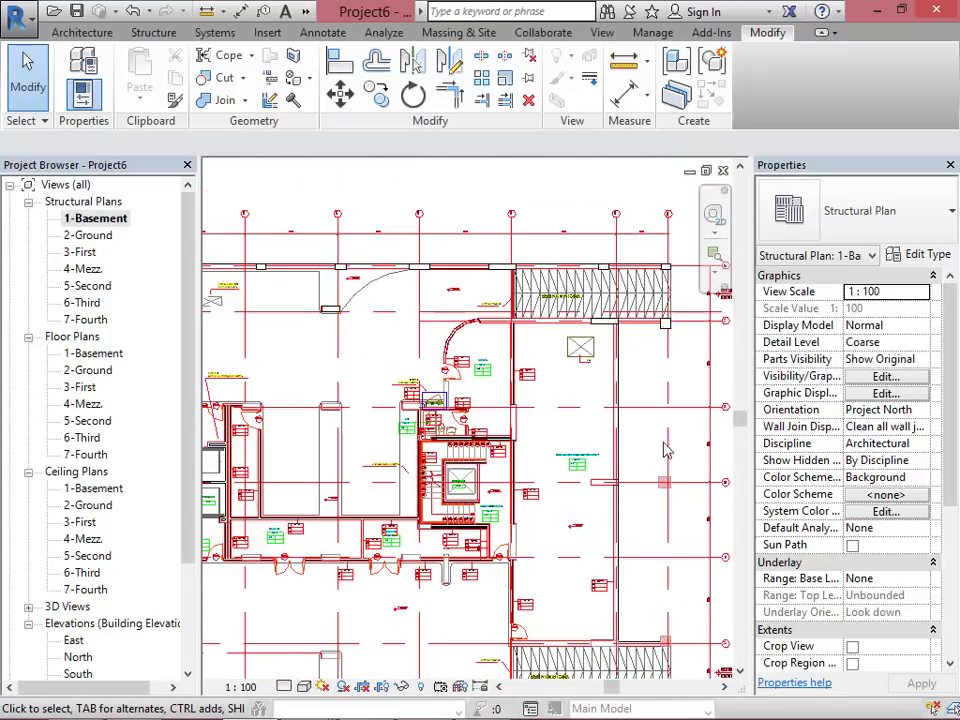
pyautogui.scroll(6, 545, 432)
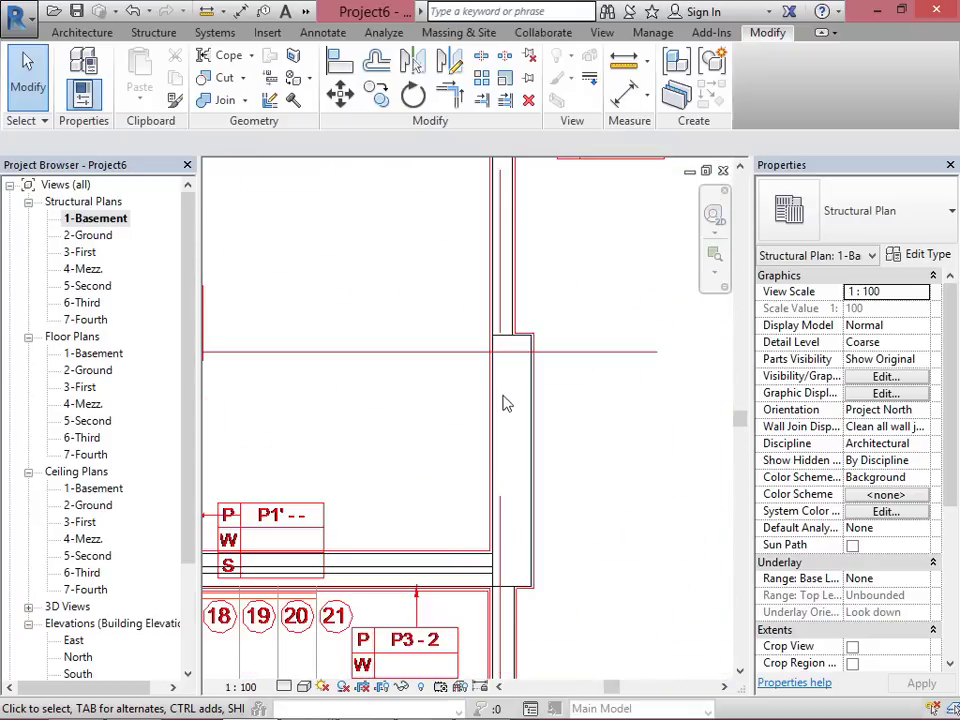
pyautogui.click(339, 60)
pyautogui.scroll(4, 515, 345)
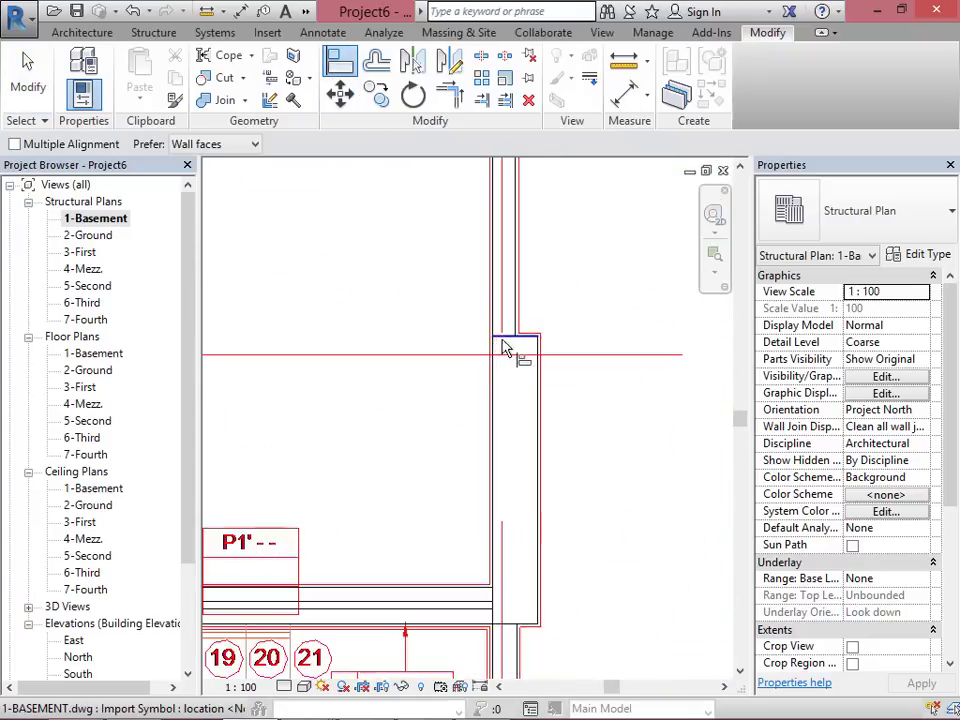
pyautogui.scroll(-3, 530, 300)
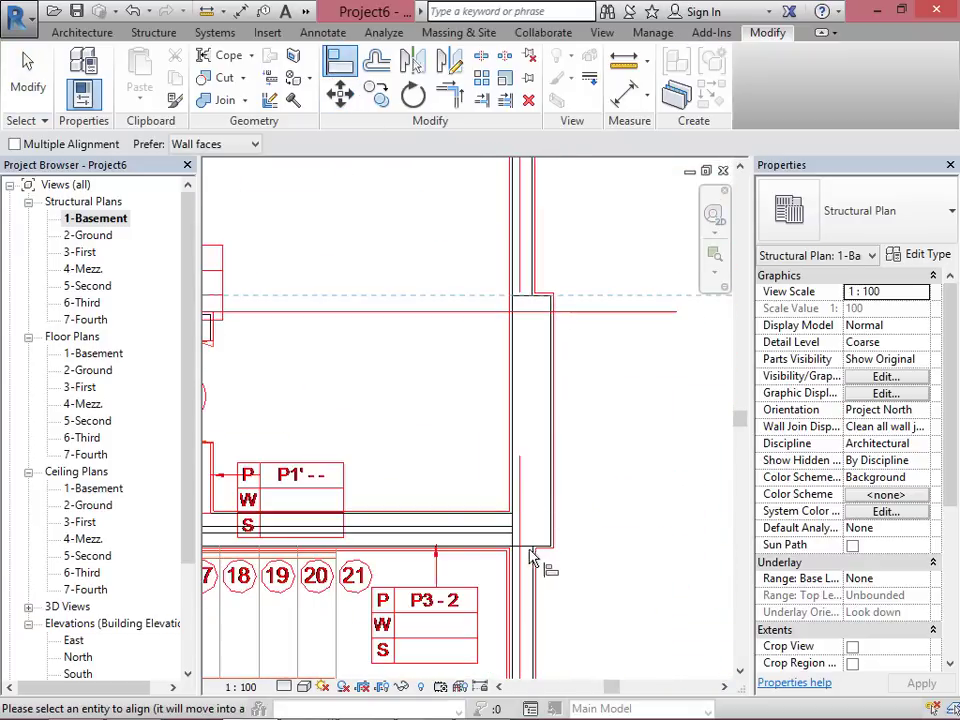
pyautogui.scroll(2, 531, 553)
pyautogui.press('Escape')
# Step: Measure the length of the column outline beside the staircase between its upper and lower edges with an aligned dimension
pyautogui.click(242, 13)
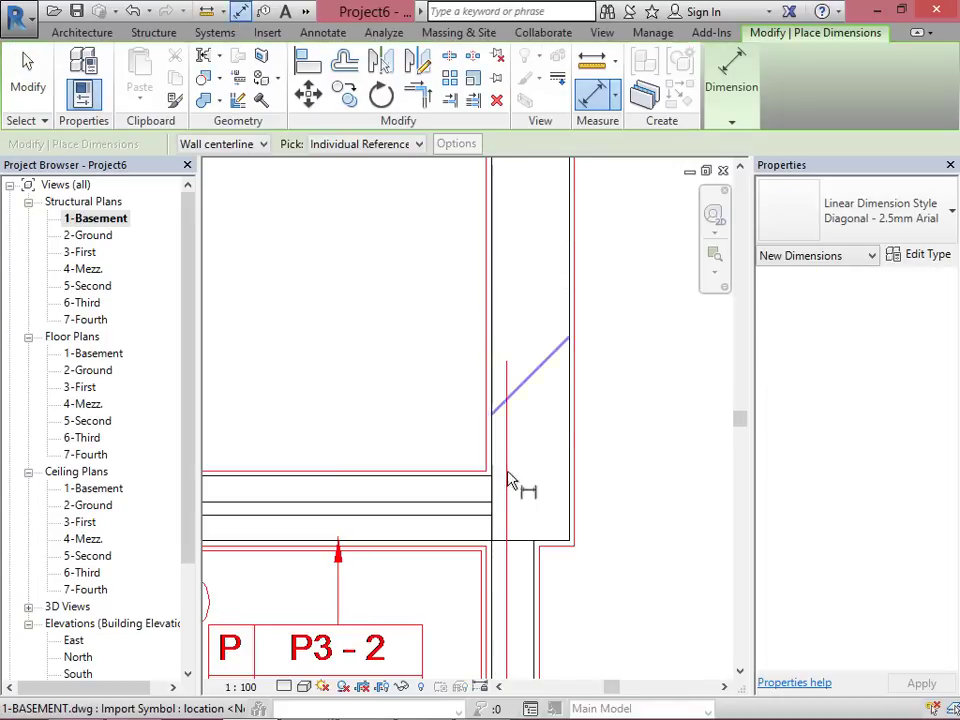
pyautogui.scroll(-2, 519, 369)
pyautogui.scroll(3, 520, 262)
pyautogui.scroll(-2, 522, 252)
pyautogui.scroll(3, 540, 561)
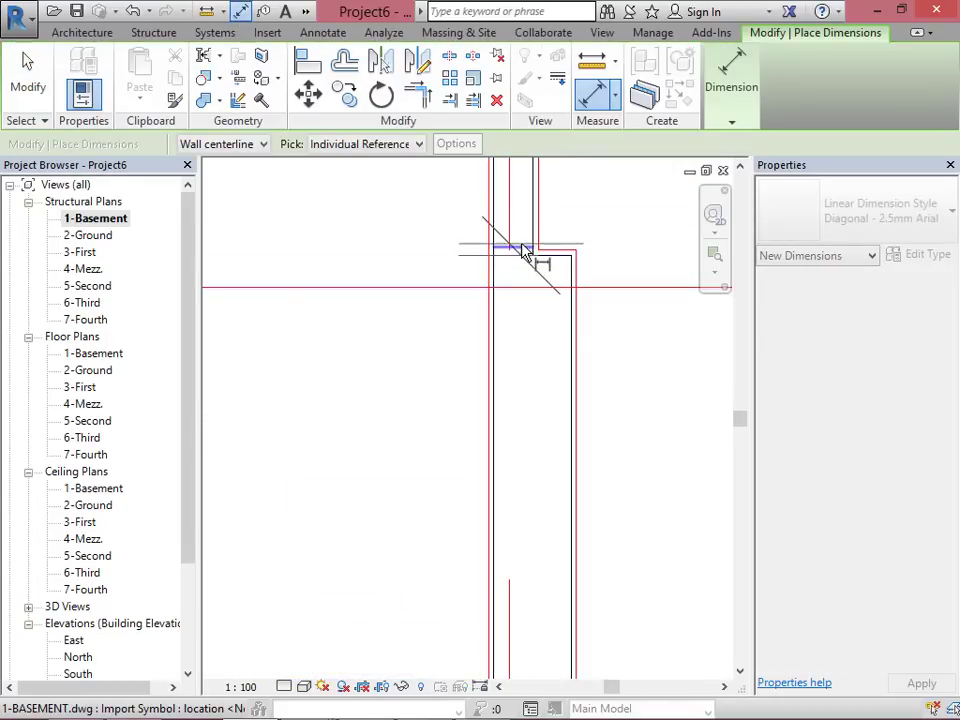
pyautogui.click(520, 538)
pyautogui.scroll(-2, 530, 542)
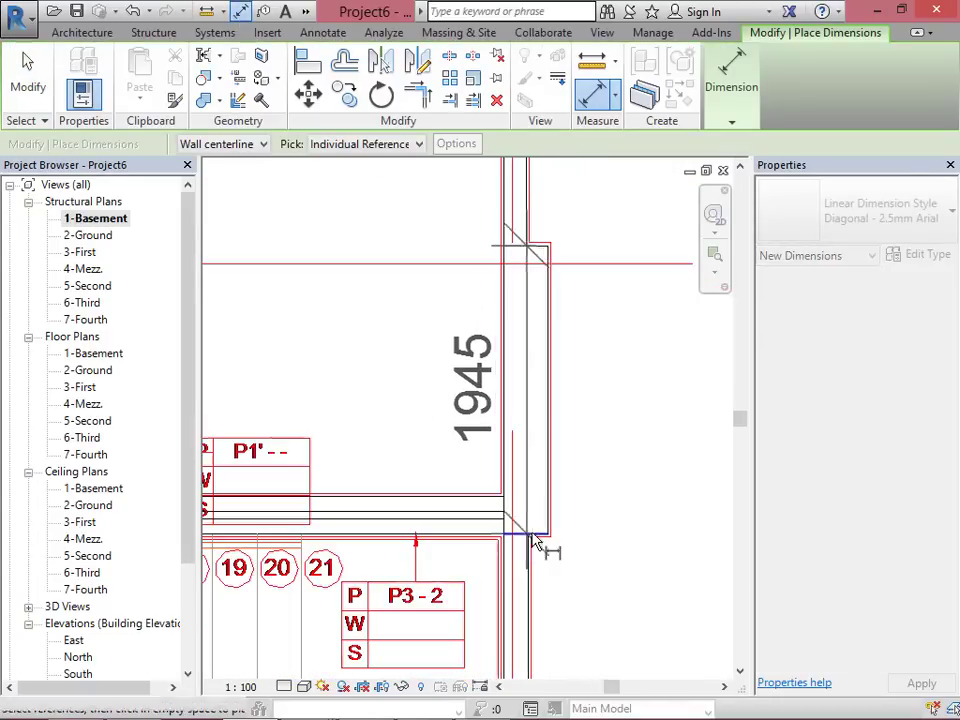
pyautogui.scroll(2, 540, 540)
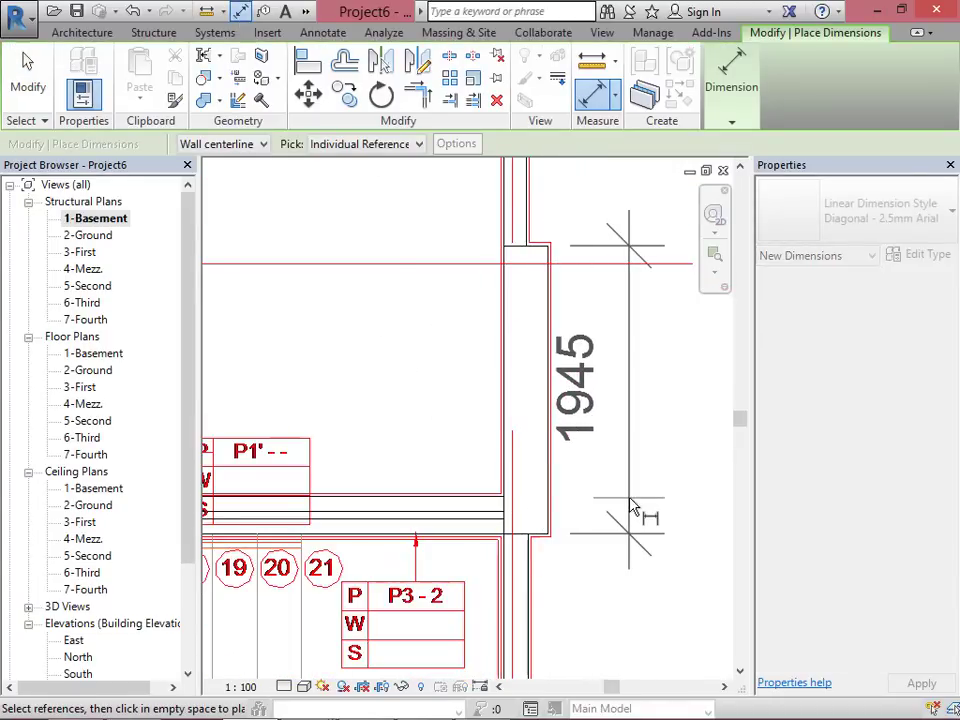
pyautogui.scroll(2, 604, 514)
pyautogui.scroll(2, 516, 180)
pyautogui.scroll(-3, 516, 180)
pyautogui.scroll(3, 510, 407)
pyautogui.scroll(1, 510, 407)
pyautogui.scroll(-3, 510, 445)
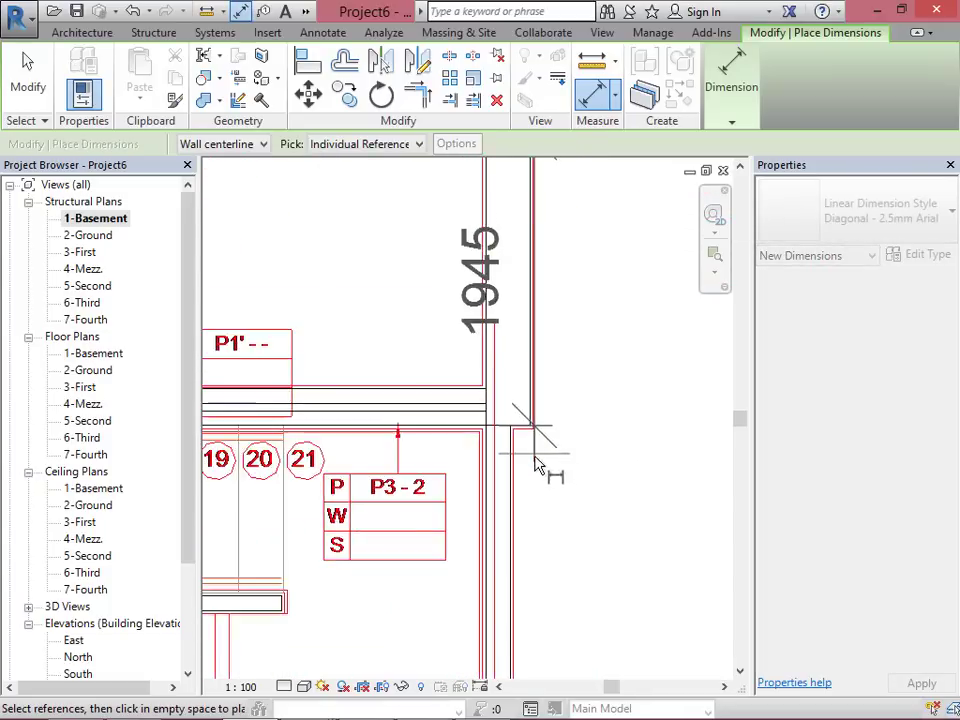
# Step: Measure the width of the column outline beside the staircase between its two long edges
pyautogui.scroll(5, 587, 431)
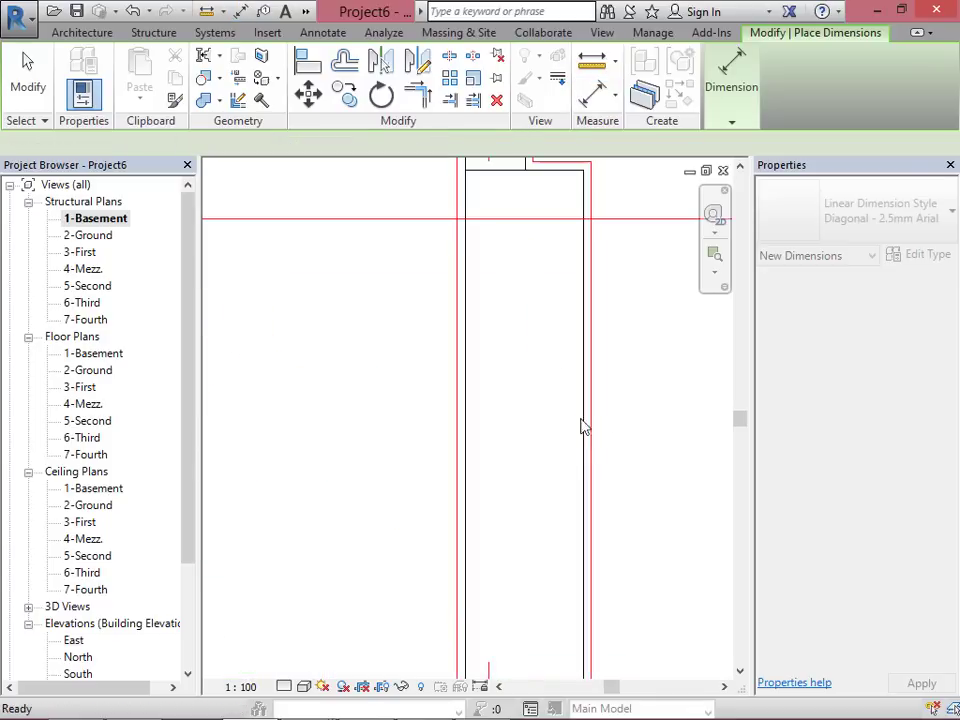
pyautogui.scroll(-5, 536, 446)
pyautogui.scroll(-2, 527, 484)
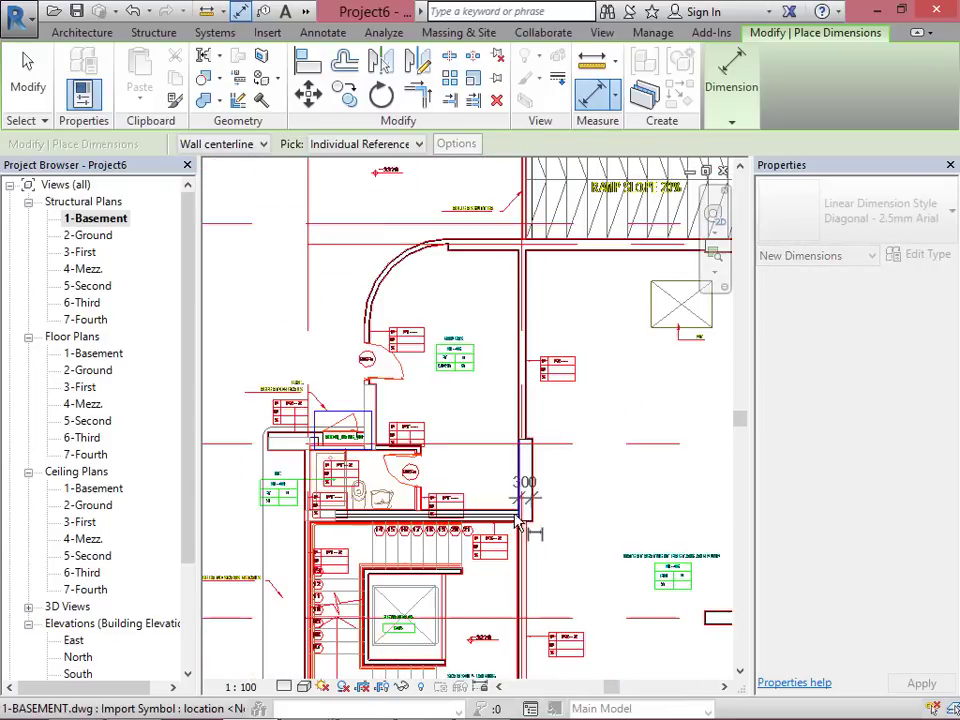
pyautogui.scroll(5, 533, 399)
pyautogui.press('Escape')
pyautogui.scroll(-2, 530, 470)
pyautogui.scroll(-8, 527, 534)
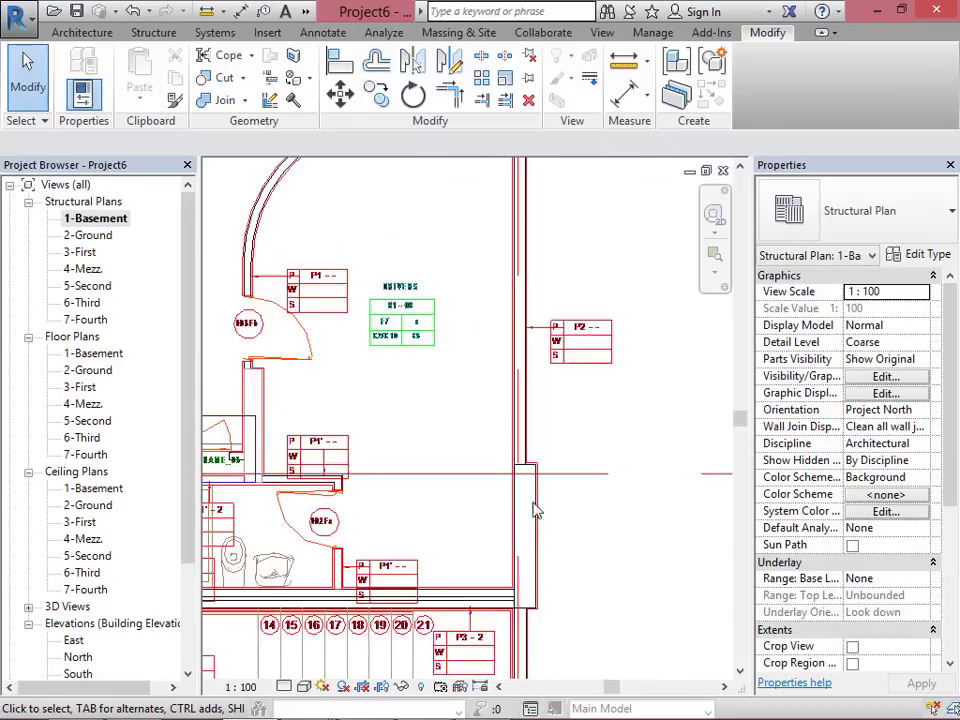
# Step: Copy the 300 x 1500mm column above the roller shutter to beside the staircase outline and rotate the copy upright
pyautogui.scroll(3, 527, 228)
pyautogui.scroll(2, 527, 228)
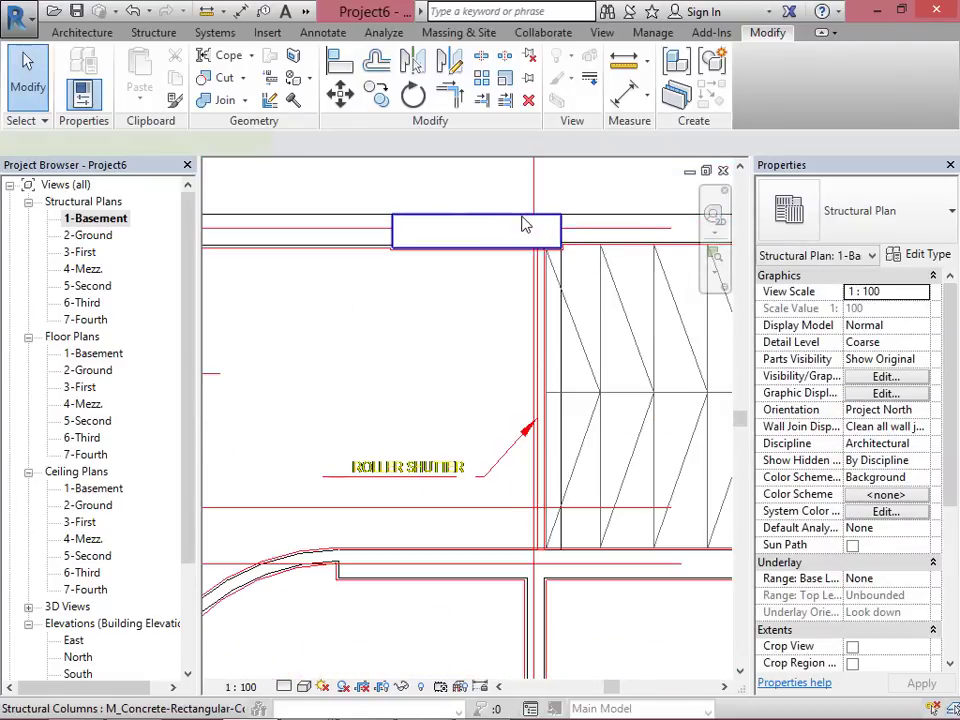
pyautogui.click(521, 229)
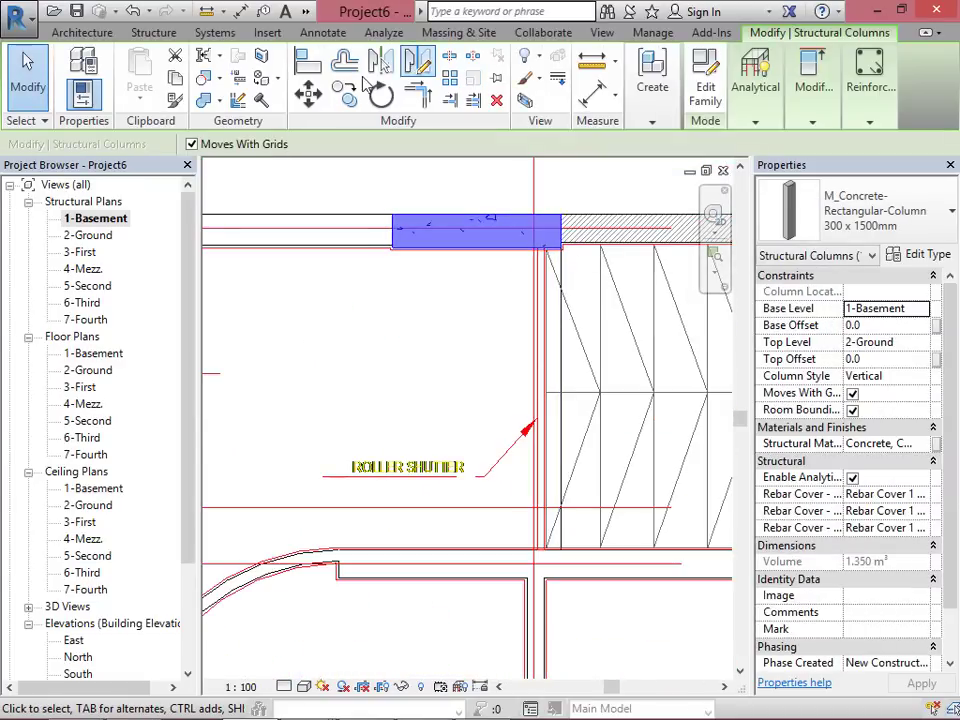
pyautogui.click(335, 103)
pyautogui.click(395, 216)
pyautogui.scroll(-5, 497, 197)
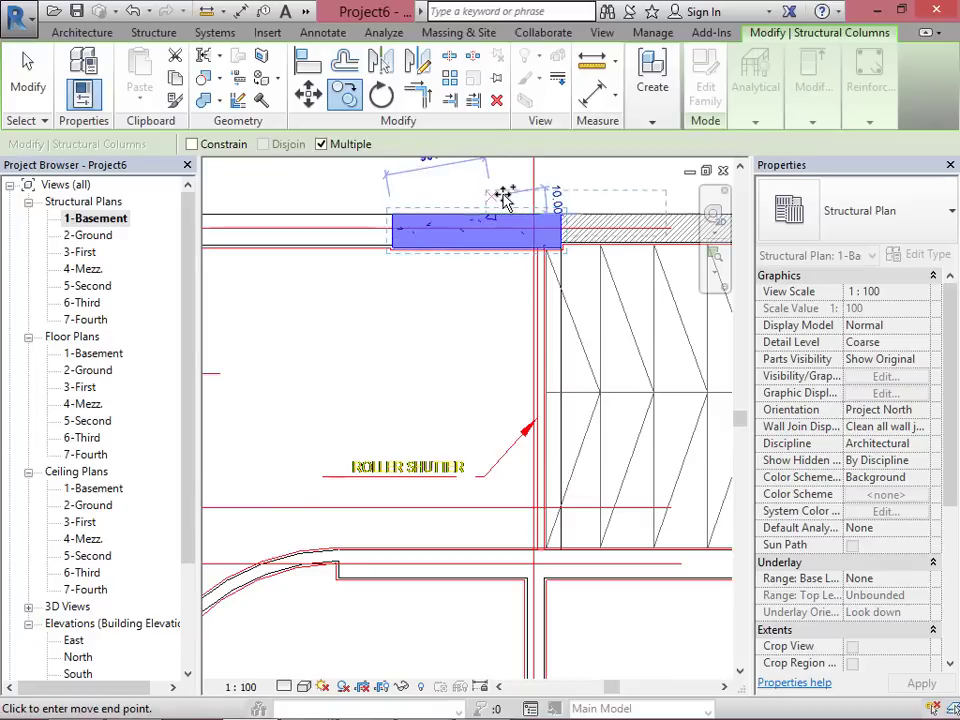
pyautogui.scroll(2, 515, 415)
pyautogui.scroll(4, 515, 415)
pyautogui.scroll(-1, 510, 347)
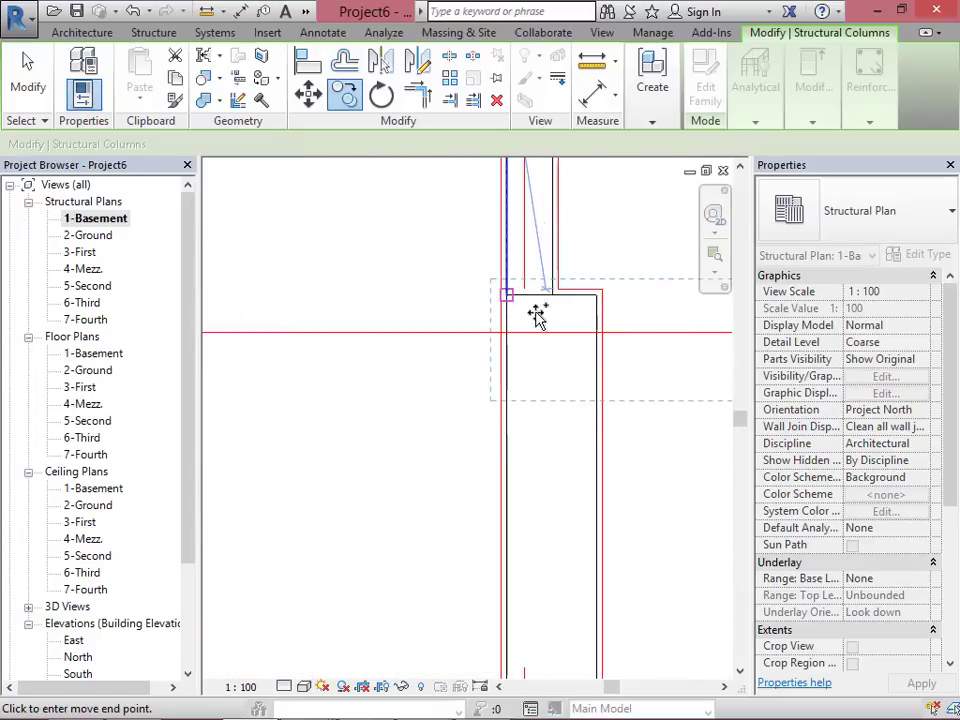
pyautogui.scroll(-4, 521, 304)
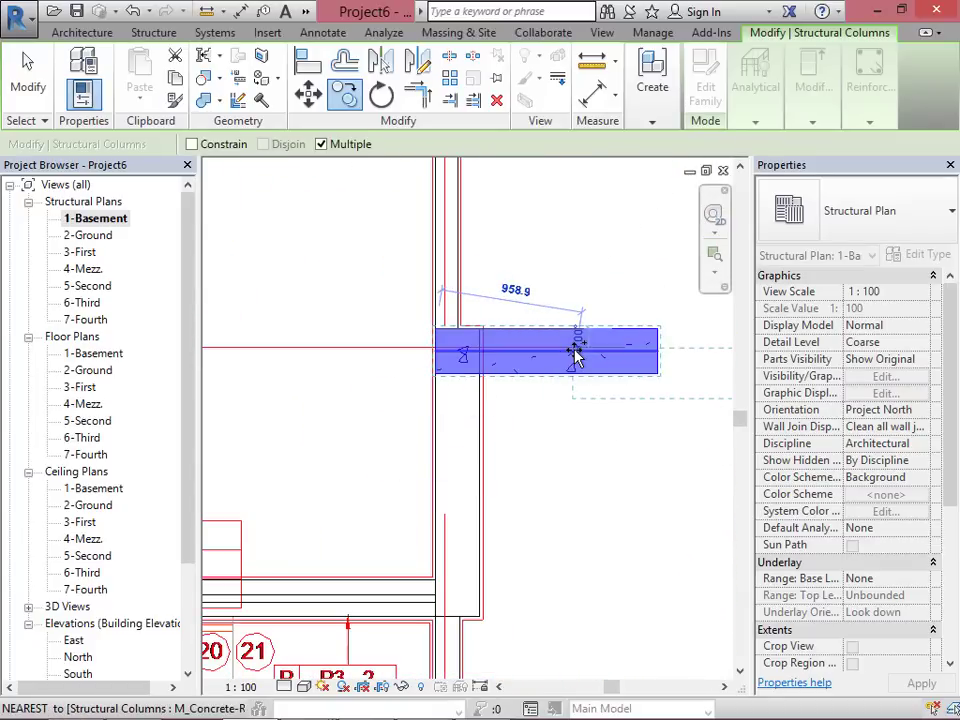
pyautogui.click(583, 405)
pyautogui.press('space')
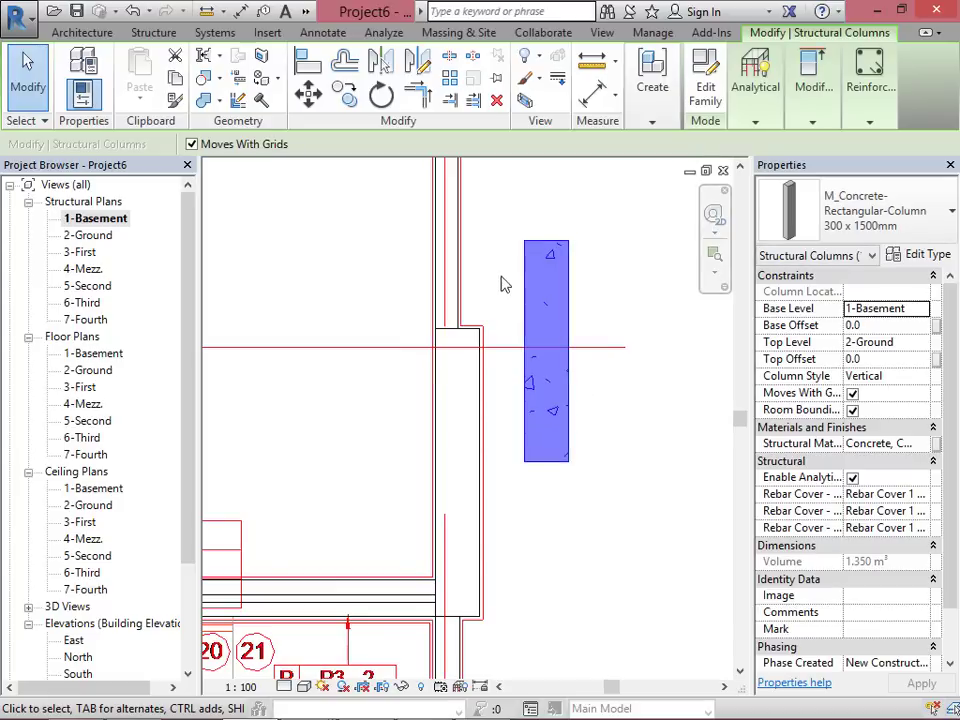
# Step: Duplicate the copied column's type as 300x1945mm with h set to 1945
pyautogui.click(928, 256)
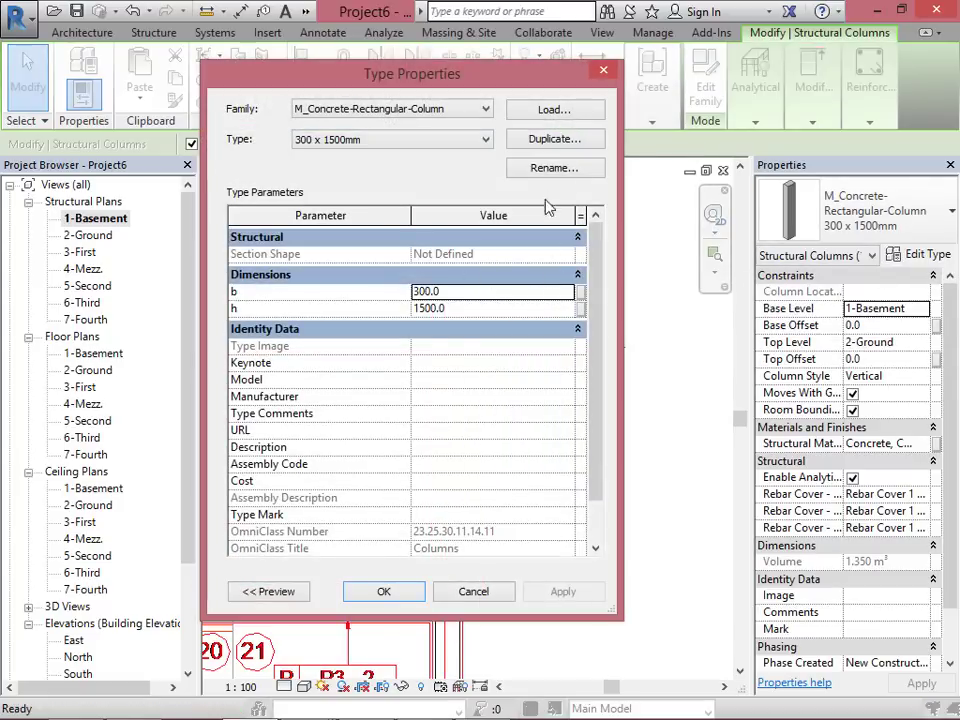
pyautogui.click(548, 141)
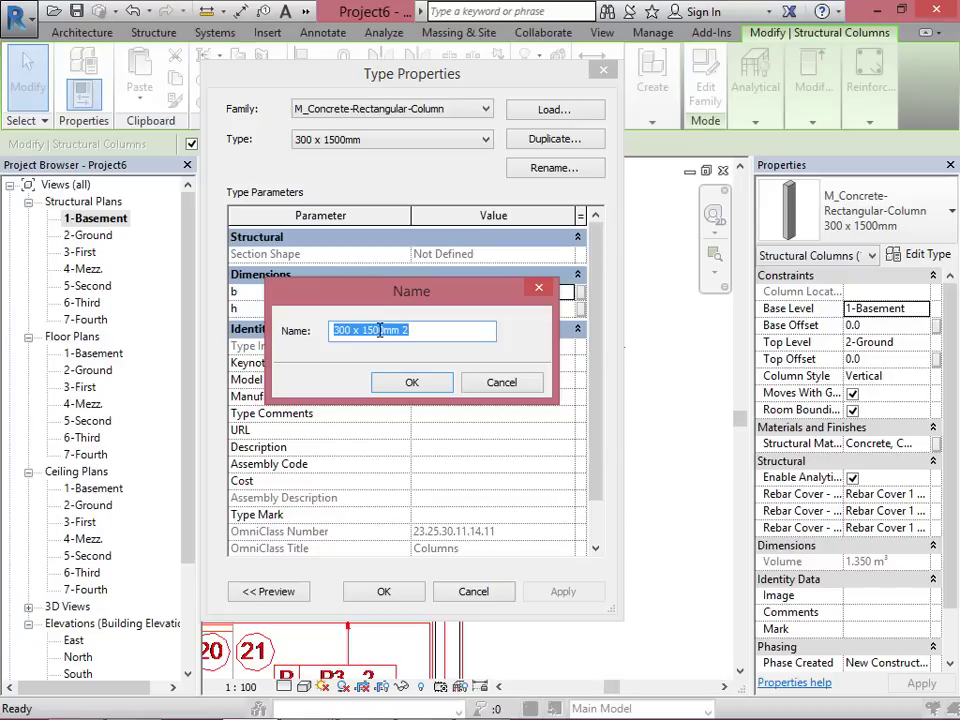
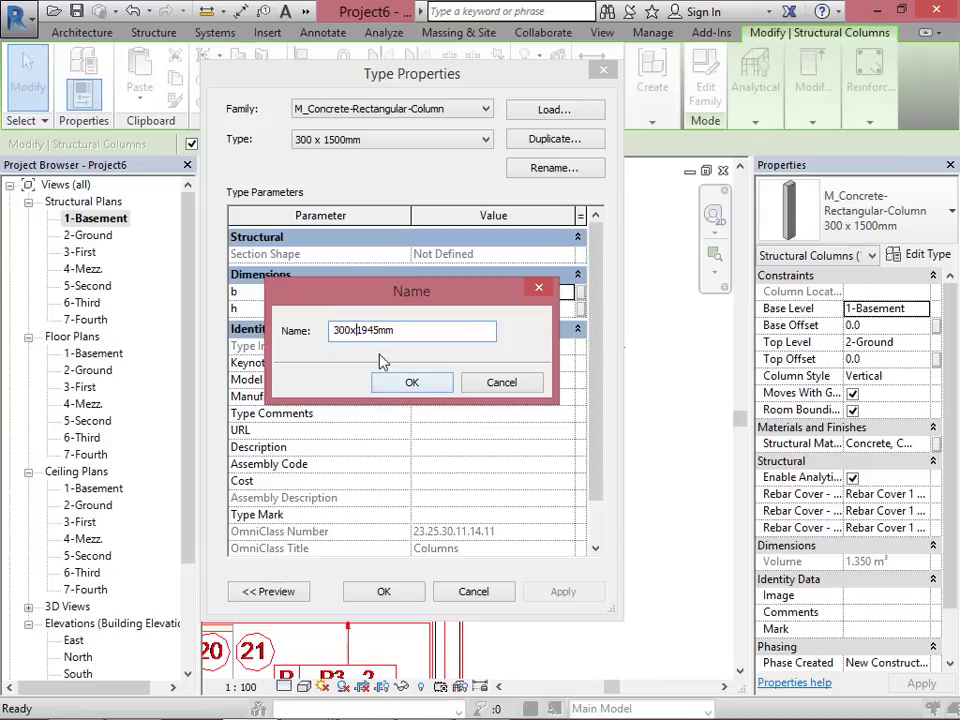
pyautogui.click(412, 382)
pyautogui.click(425, 310)
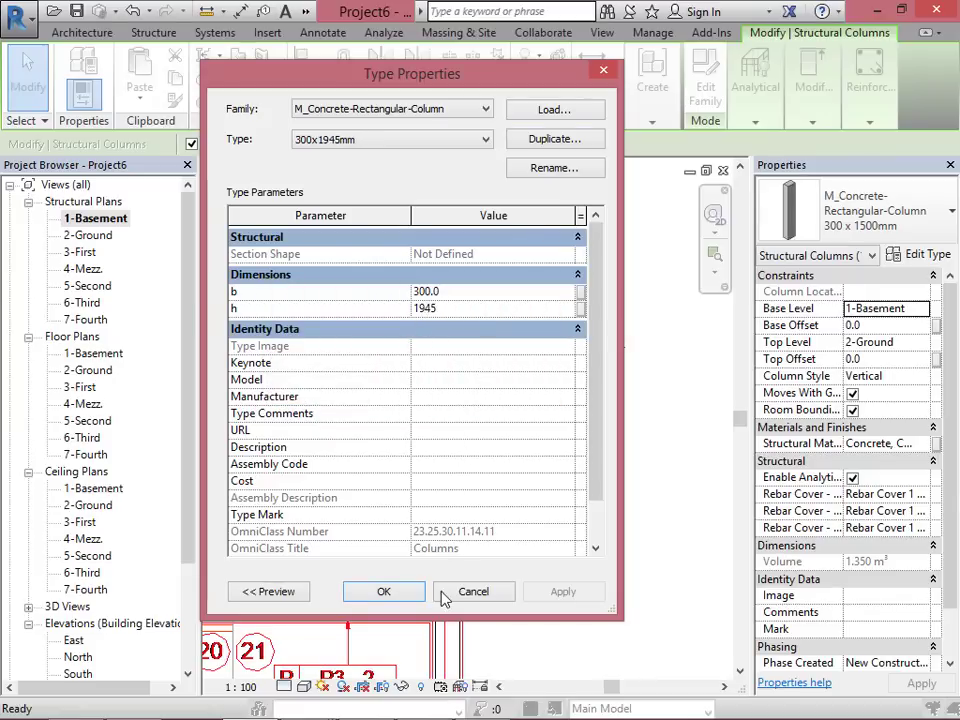
pyautogui.click(383, 591)
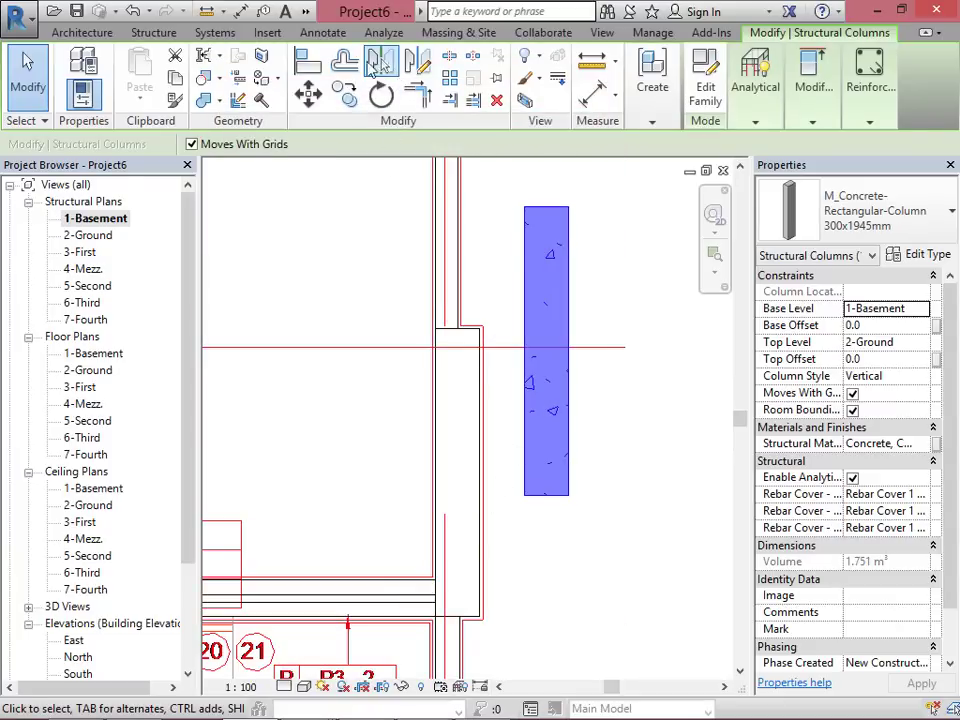
# Step: Align the left and bottom faces of the 300x1945mm column with the matching edges of the outline beside the staircase
pyautogui.click(310, 64)
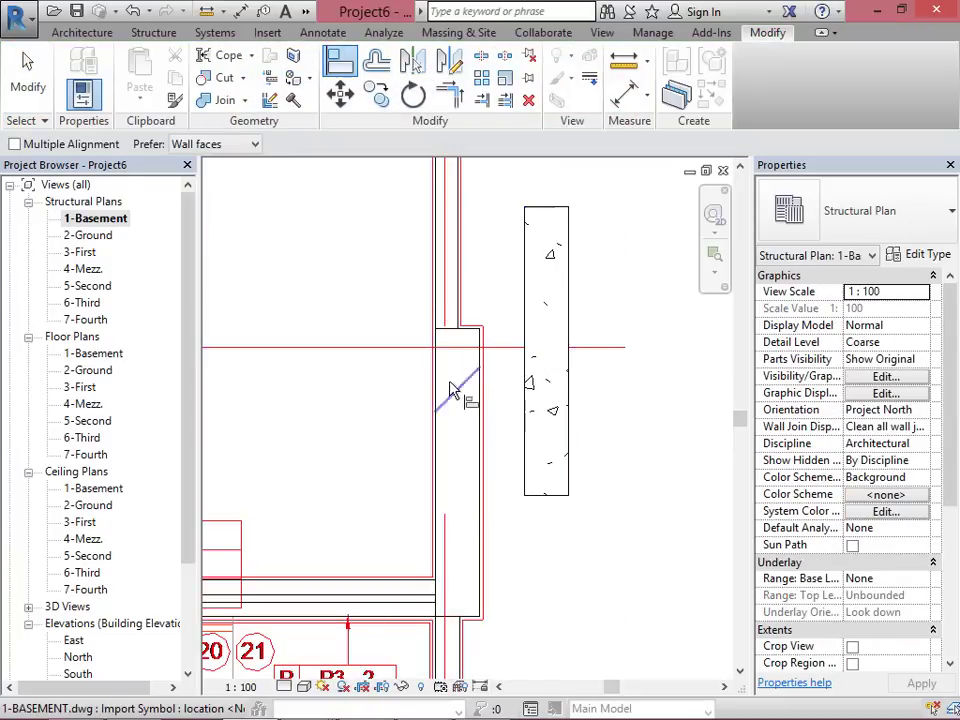
pyautogui.click(443, 390)
pyautogui.click(528, 388)
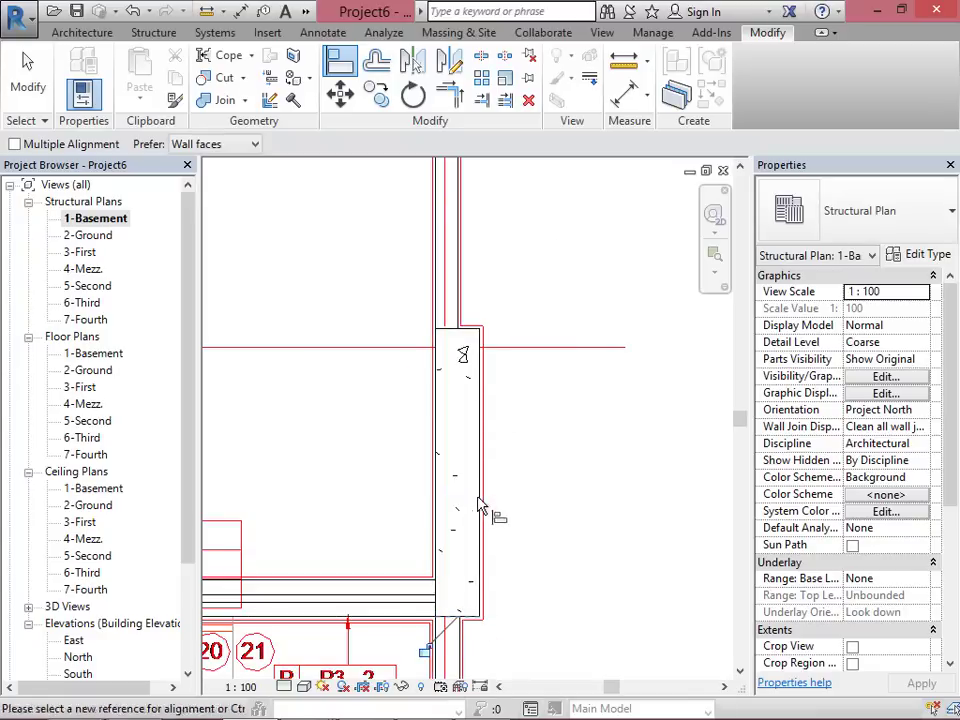
pyautogui.scroll(-4, 525, 476)
pyautogui.scroll(-5, 571, 433)
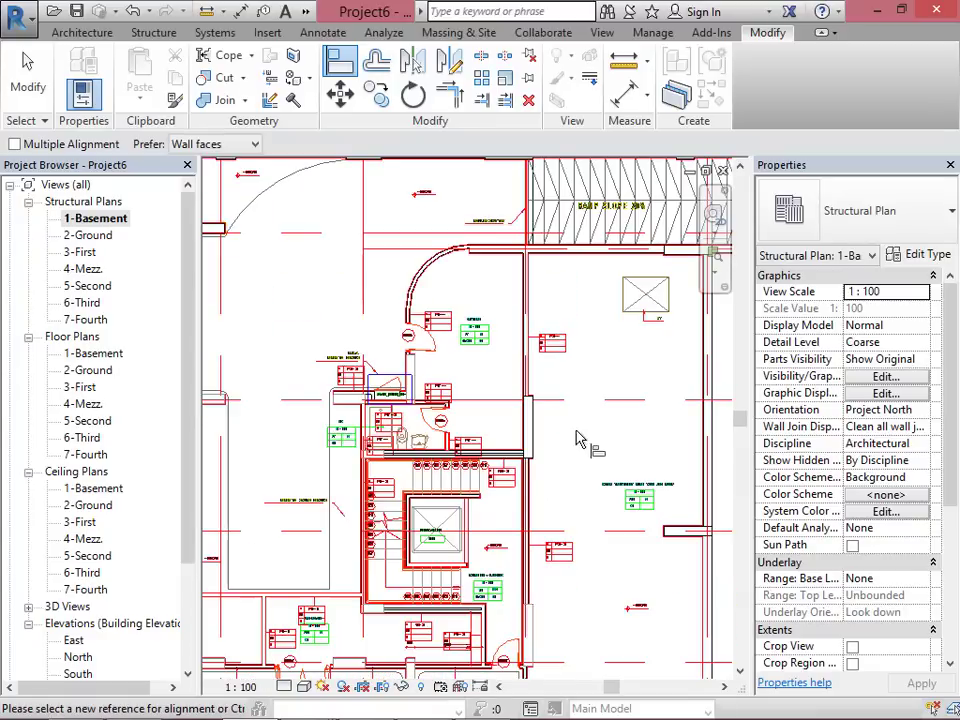
pyautogui.press('Escape')
pyautogui.press('Escape')
# Step: Copy the 300x1945mm column by its upper corner to the matching outline beside door D03Sb' below the stair landing
pyautogui.scroll(3, 528, 395)
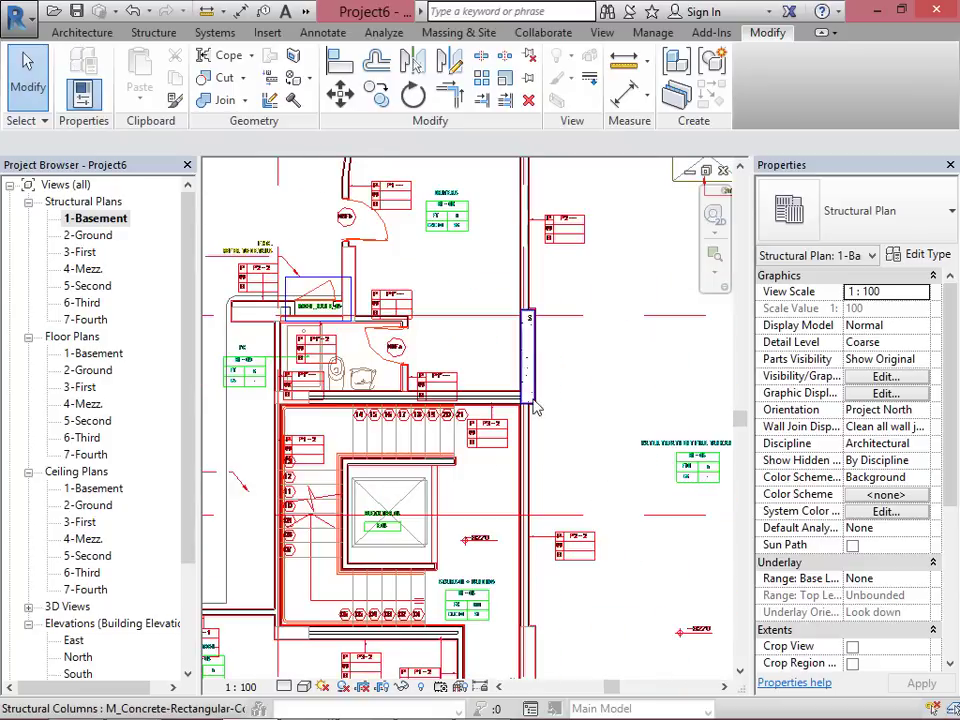
pyautogui.click(533, 398)
pyautogui.click(346, 99)
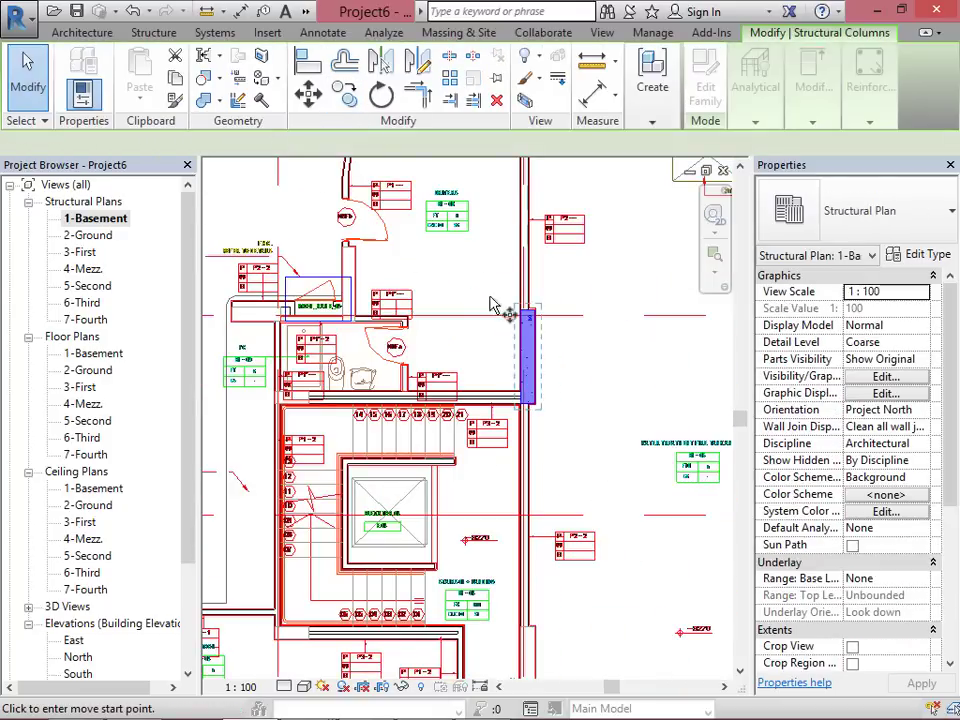
pyautogui.scroll(5, 529, 321)
pyautogui.click(557, 319)
pyautogui.scroll(-5, 549, 236)
pyautogui.scroll(3, 568, 408)
pyautogui.scroll(5, 560, 390)
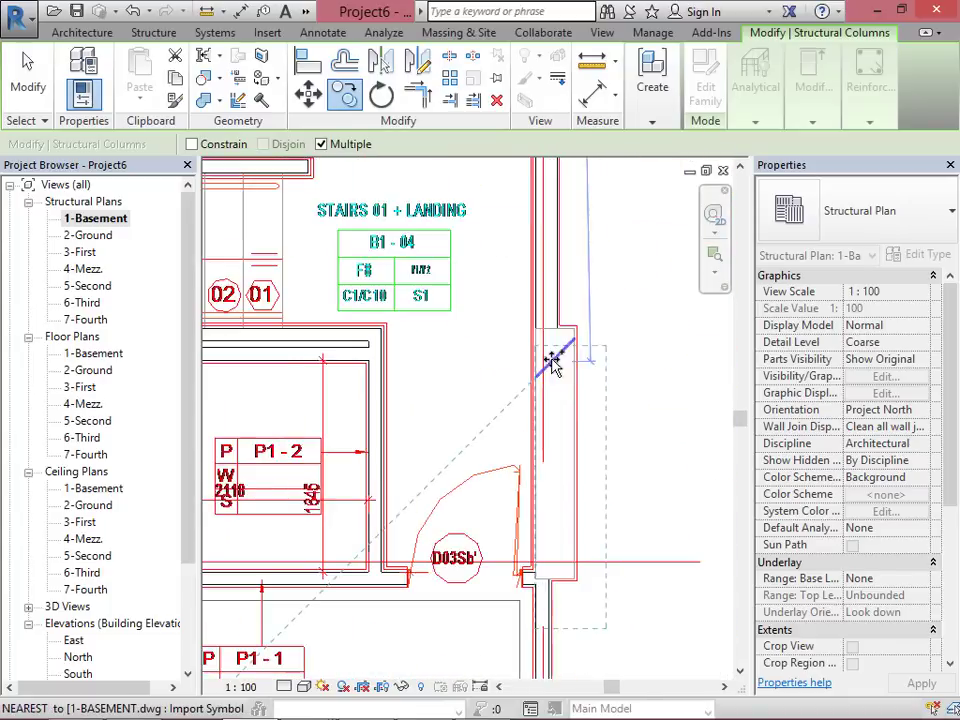
pyautogui.scroll(-3, 549, 224)
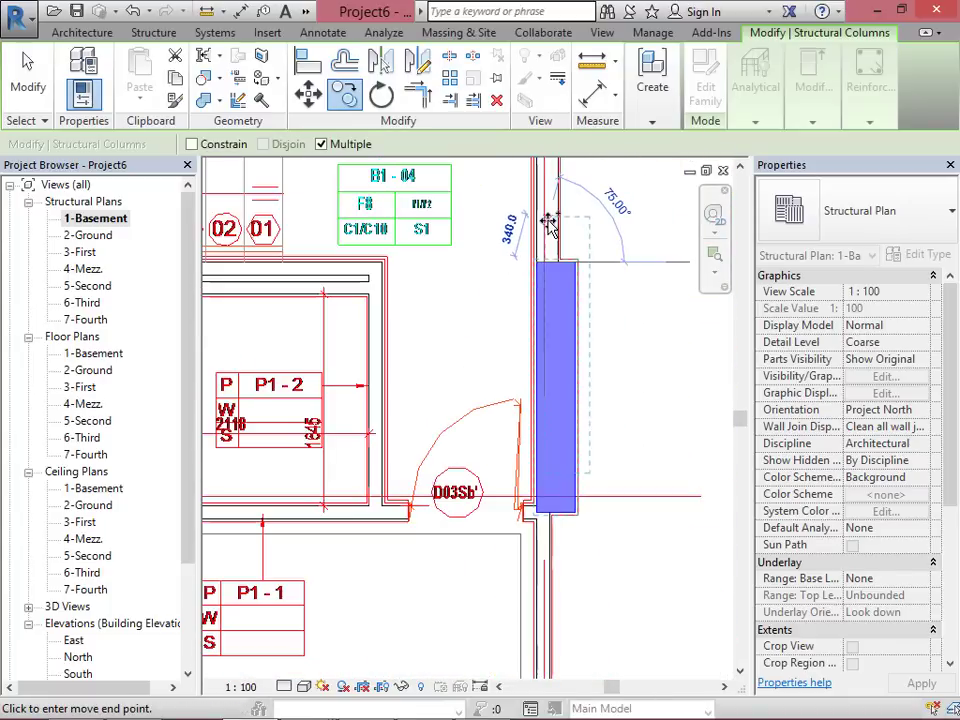
pyautogui.scroll(-2, 553, 231)
pyautogui.scroll(-2, 554, 234)
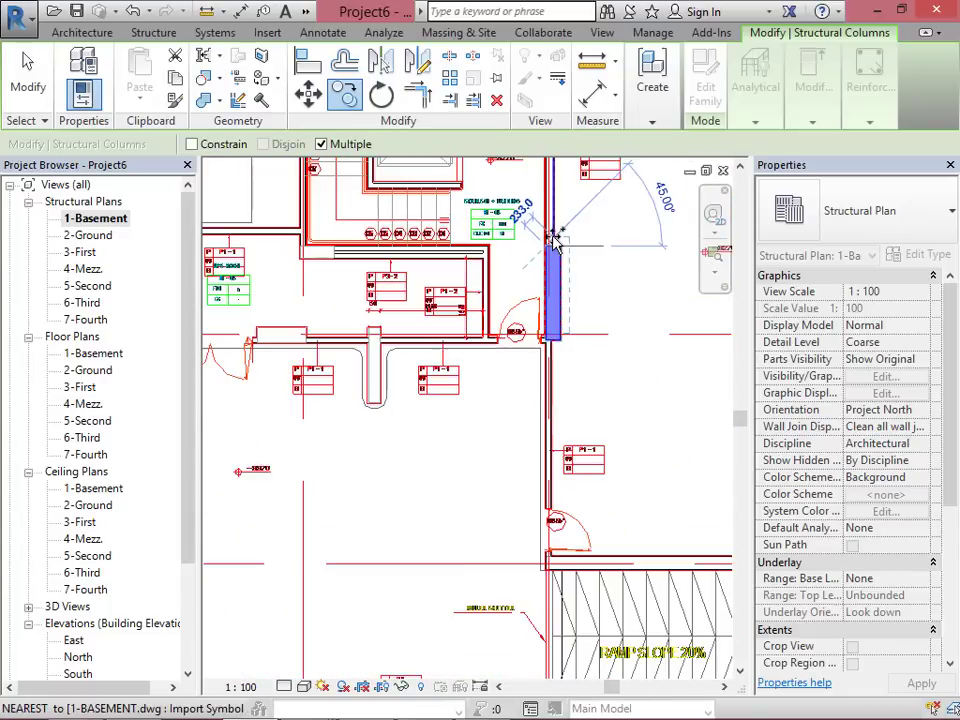
pyautogui.scroll(-2, 455, 405)
pyautogui.scroll(-2, 398, 512)
pyautogui.press('Escape')
pyautogui.scroll(3, 625, 295)
pyautogui.scroll(2, 625, 295)
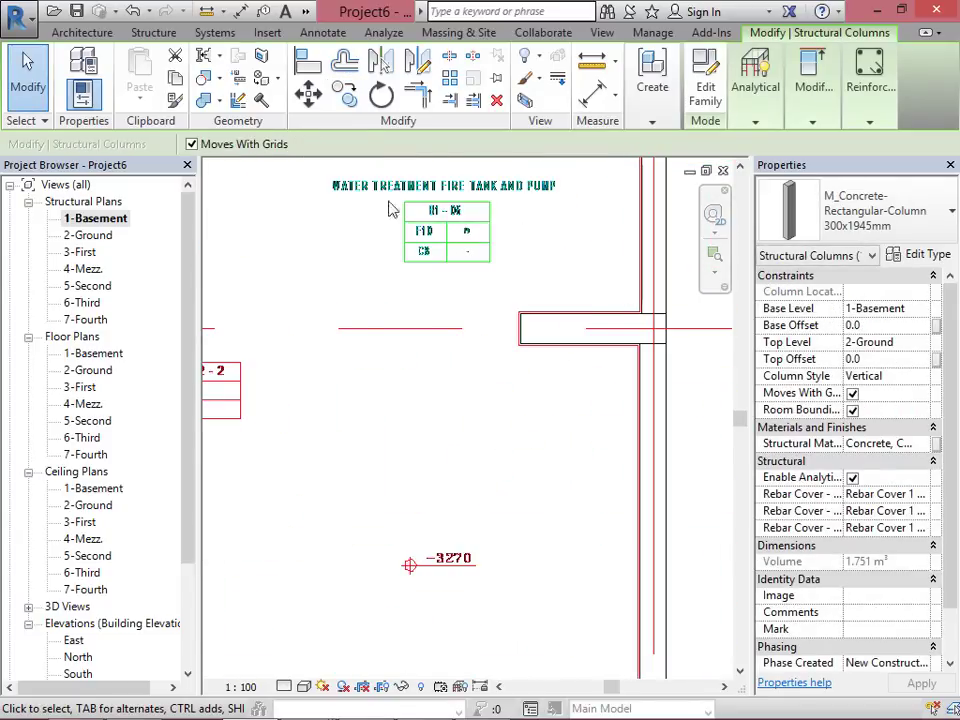
pyautogui.click(311, 63)
pyautogui.scroll(2, 532, 340)
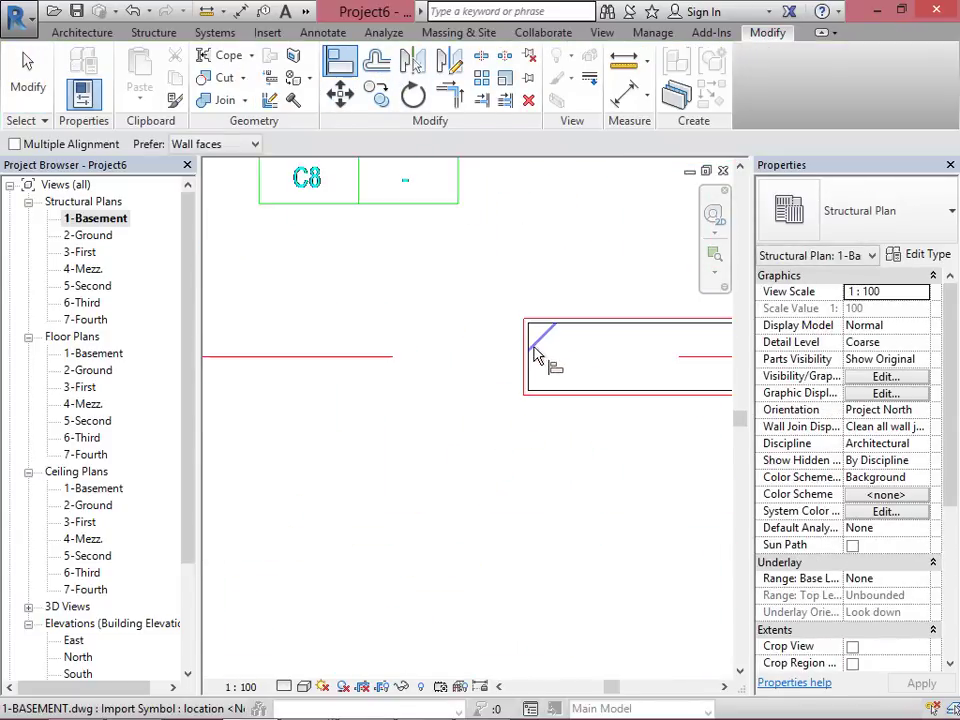
pyautogui.scroll(2, 540, 396)
pyautogui.scroll(2, 528, 370)
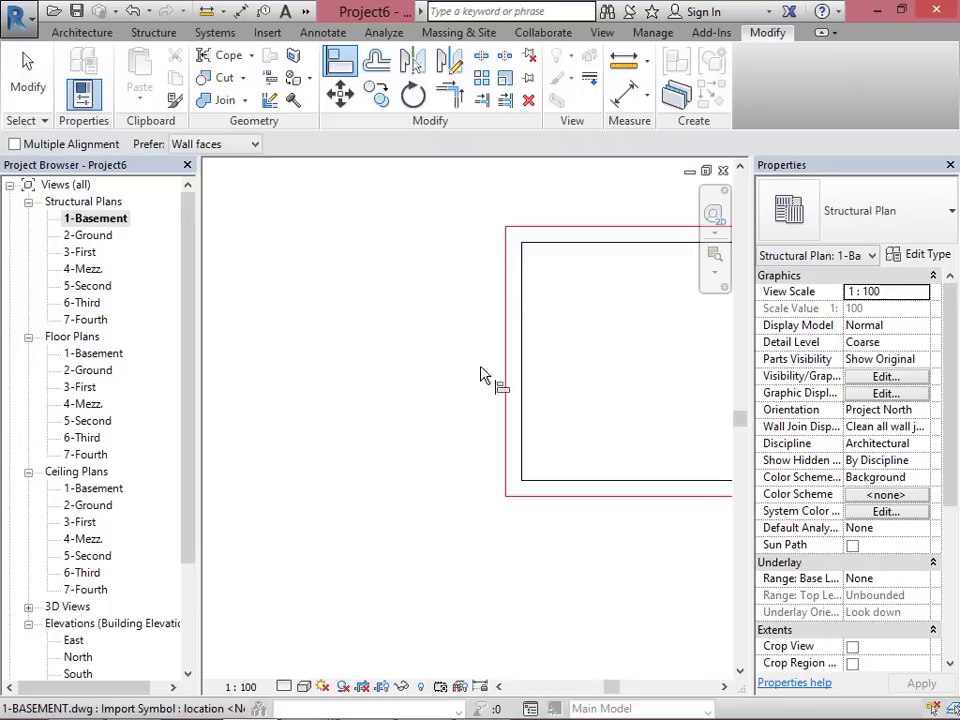
pyautogui.click(519, 380)
pyautogui.scroll(-3, 208, 369)
pyautogui.scroll(2, 420, 369)
pyautogui.scroll(-2, 585, 362)
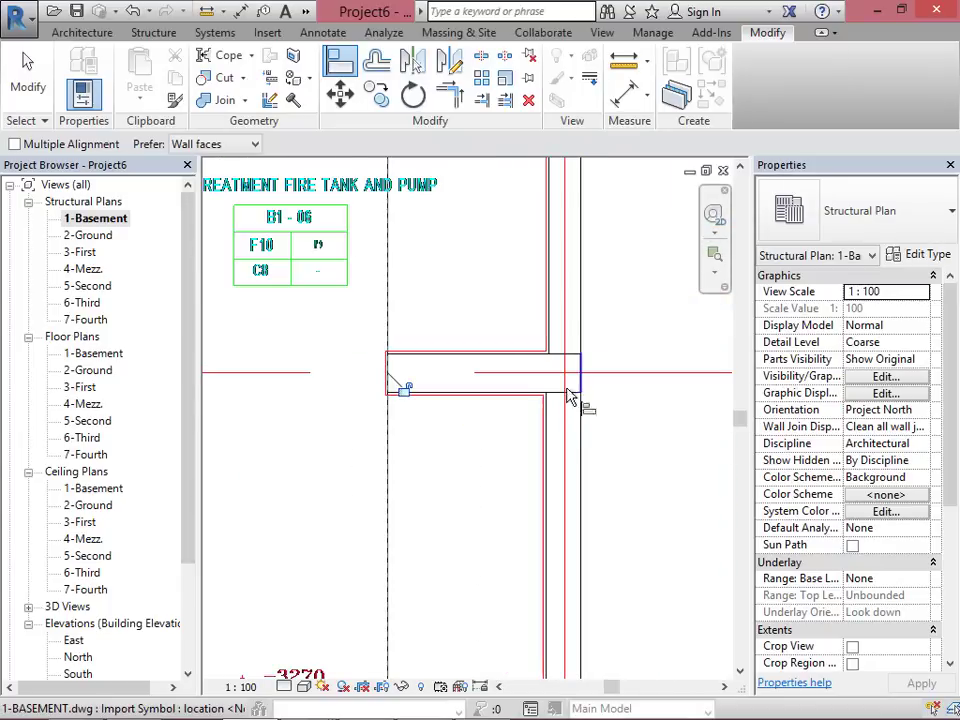
pyautogui.press('Escape')
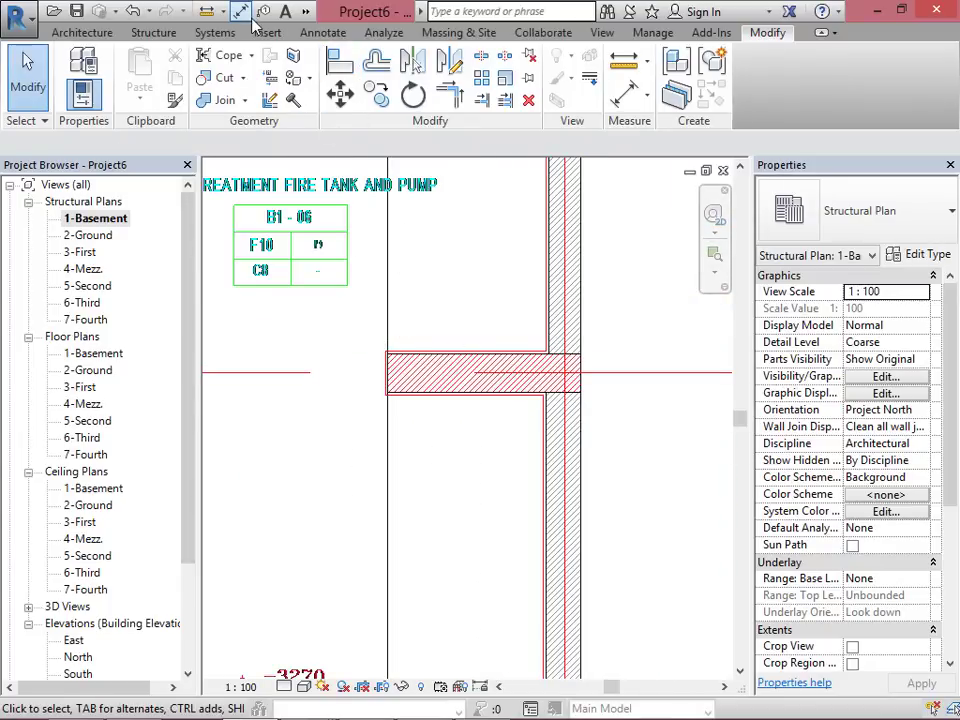
# Step: Measure the length of the hatched outline projecting from the wall beside the water treatment room
pyautogui.press('d')
pyautogui.press('i')
pyautogui.scroll(4, 392, 380)
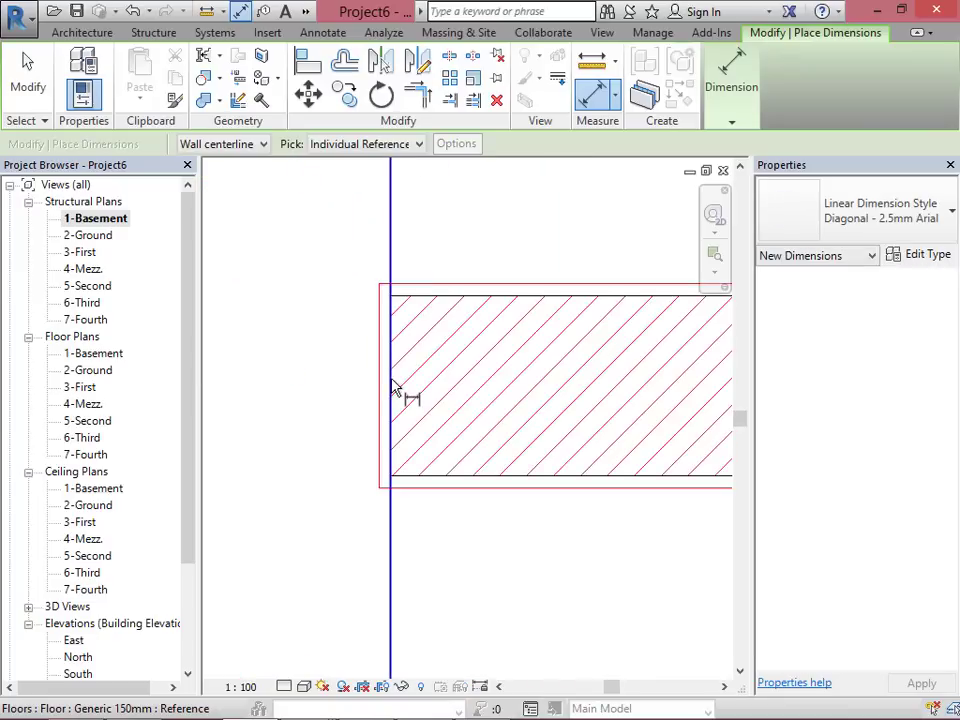
pyautogui.scroll(-3, 316, 381)
pyautogui.scroll(4, 505, 395)
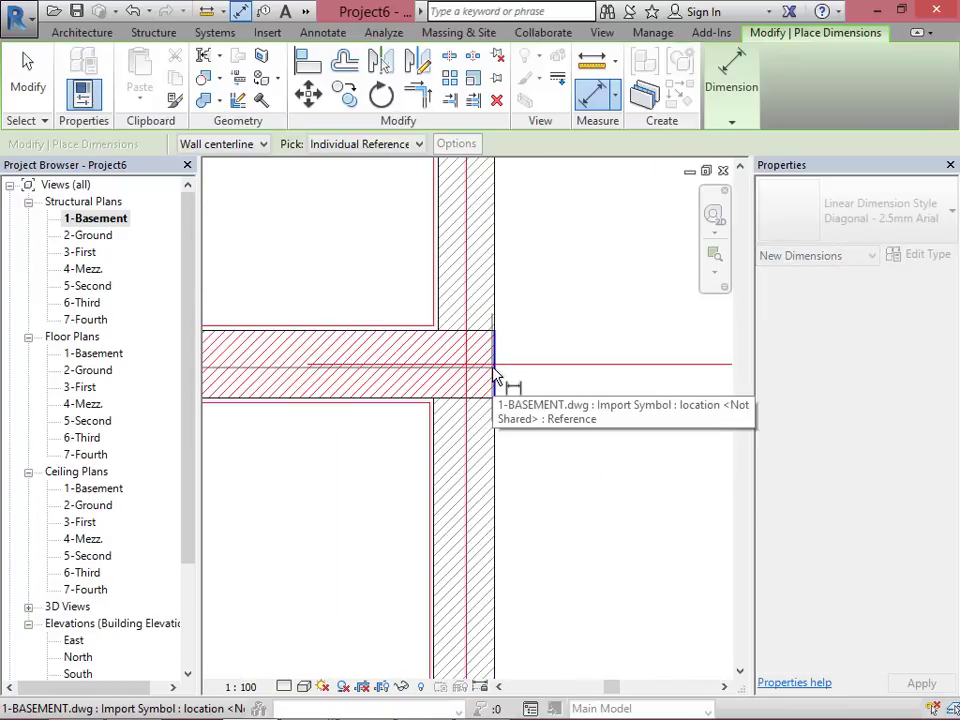
pyautogui.scroll(-5, 517, 400)
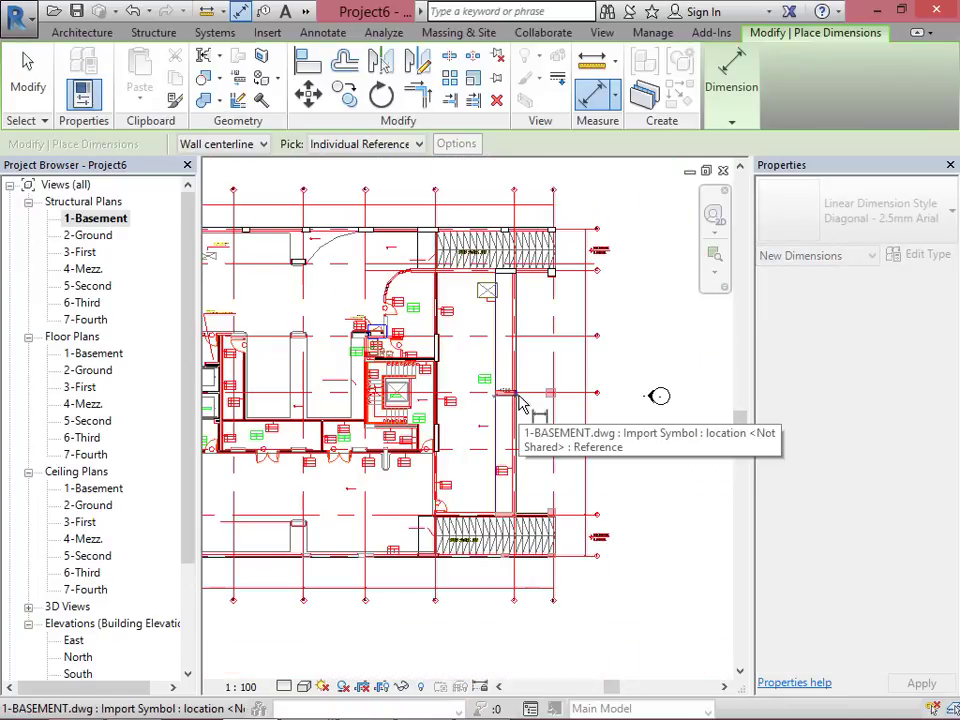
pyautogui.scroll(5, 520, 401)
pyautogui.press('Escape')
pyautogui.scroll(-3, 510, 403)
# Step: Undo the Generic 150mm basement floor and the last column copy beside the stair landing door
pyautogui.click(506, 356)
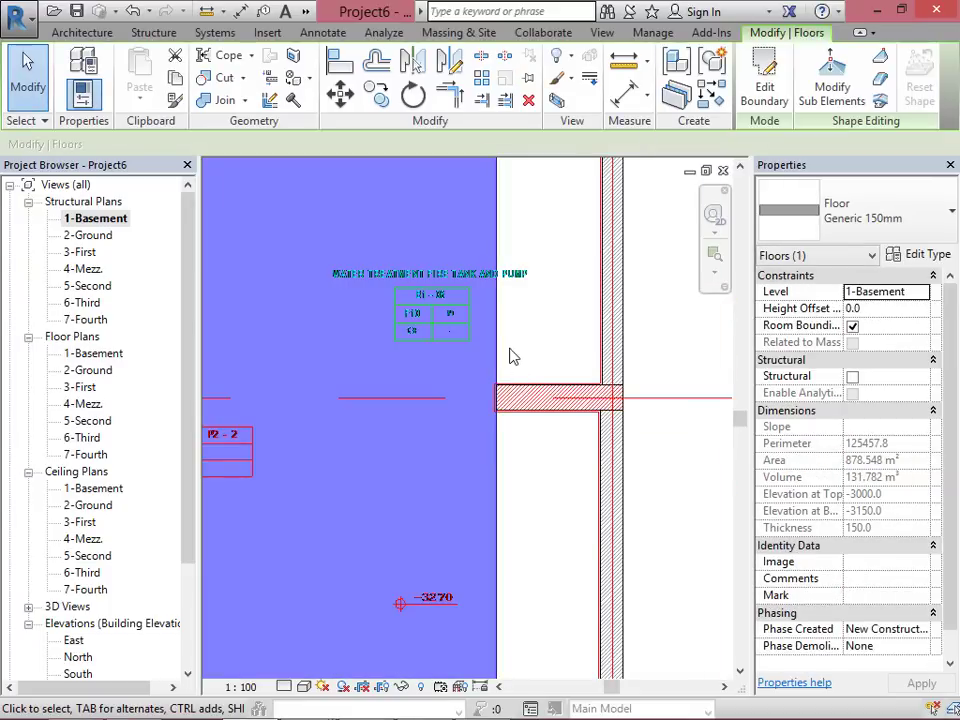
pyautogui.scroll(-4, 523, 366)
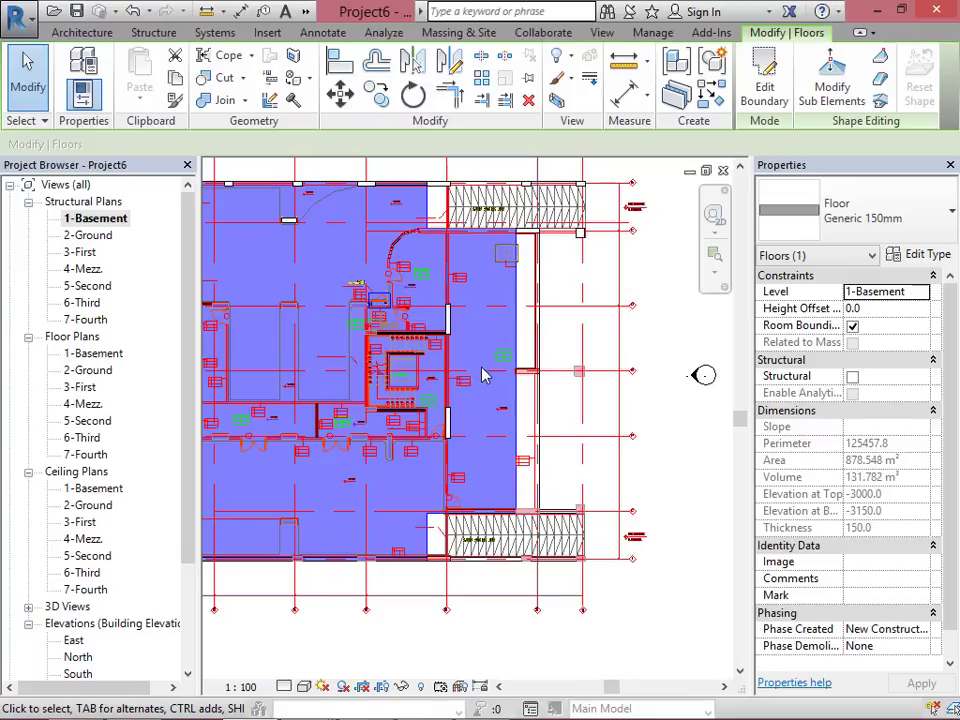
pyautogui.press('Escape')
pyautogui.scroll(6, 483, 375)
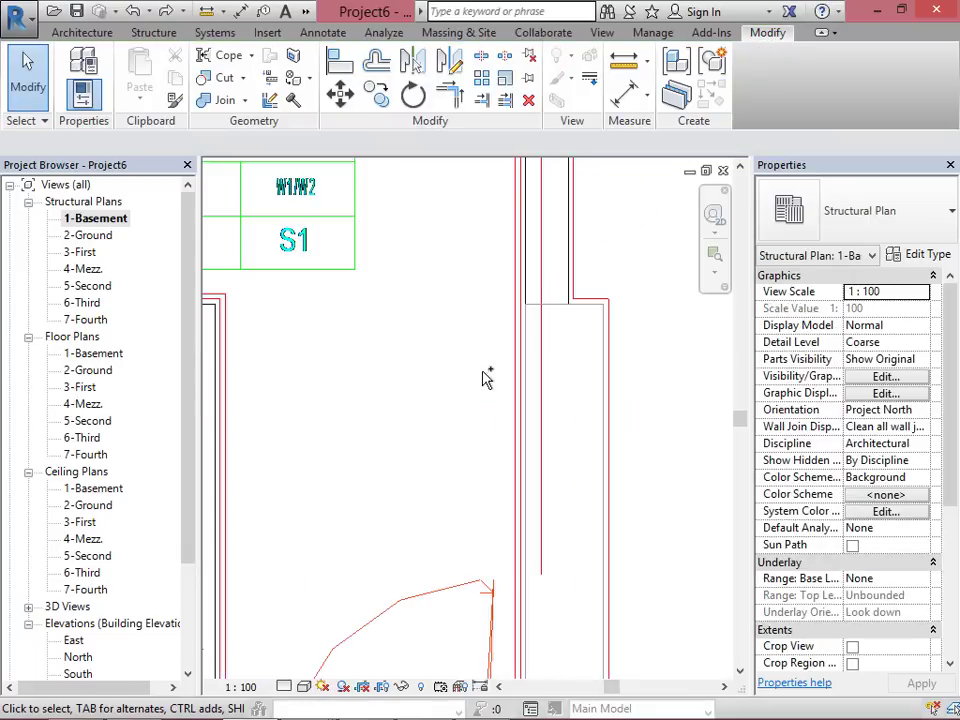
pyautogui.scroll(-5, 485, 375)
pyautogui.scroll(-2, 490, 374)
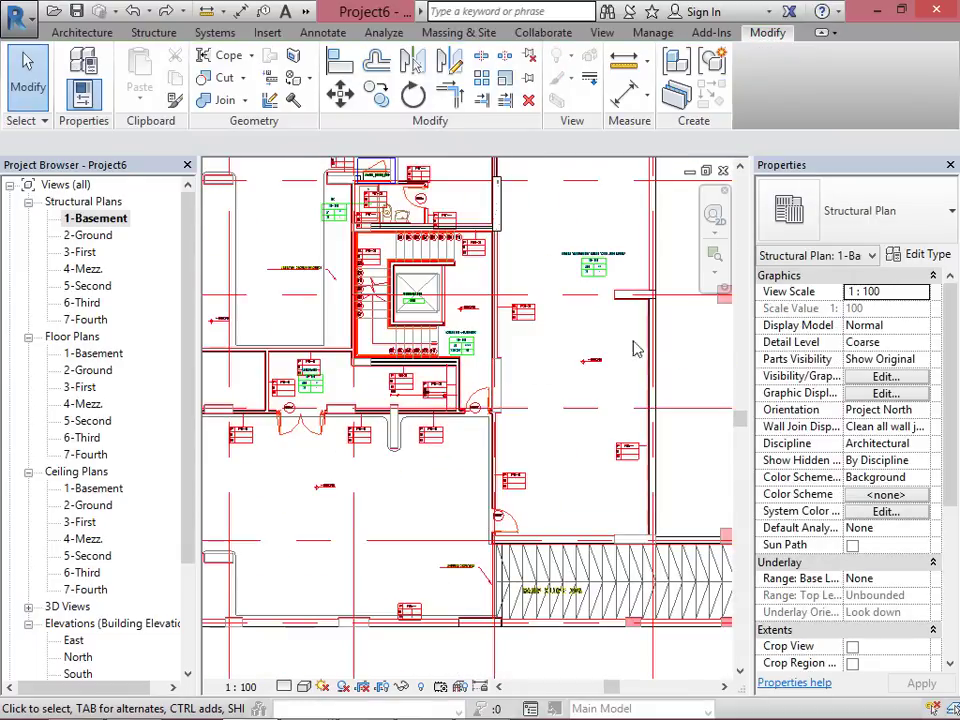
# Step: Copy the 300x1945mm column beside the staircase by its upper corner to the outline next to the stair landing door
pyautogui.click(496, 195)
pyautogui.press('m')
pyautogui.press('v')
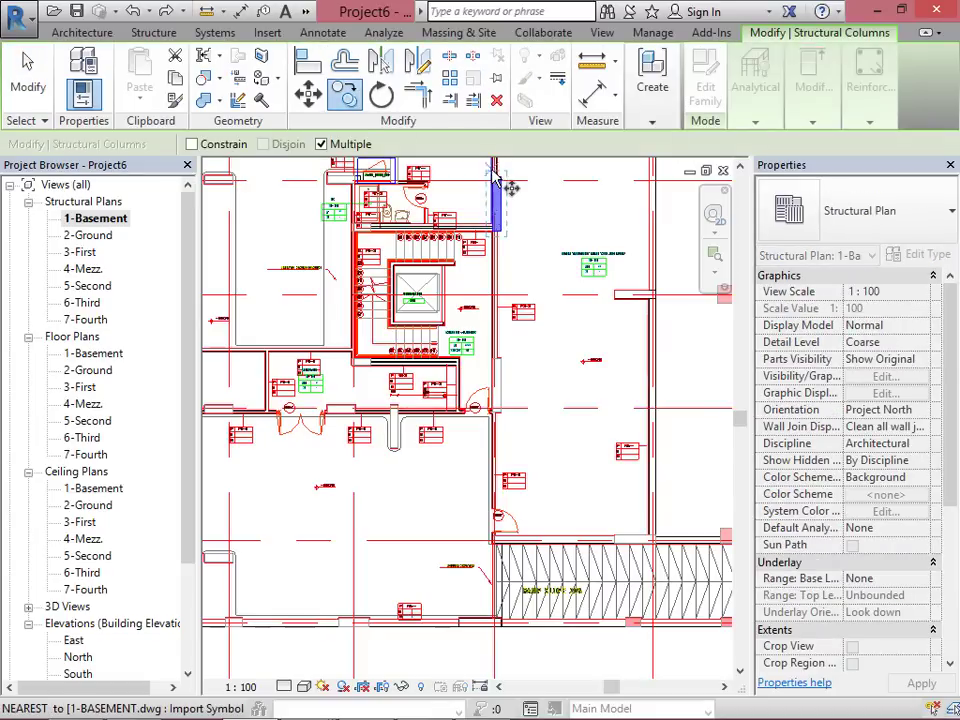
pyautogui.scroll(5, 492, 172)
pyautogui.click(501, 216)
pyautogui.scroll(-4, 506, 195)
pyautogui.scroll(3, 500, 405)
pyautogui.scroll(5, 500, 405)
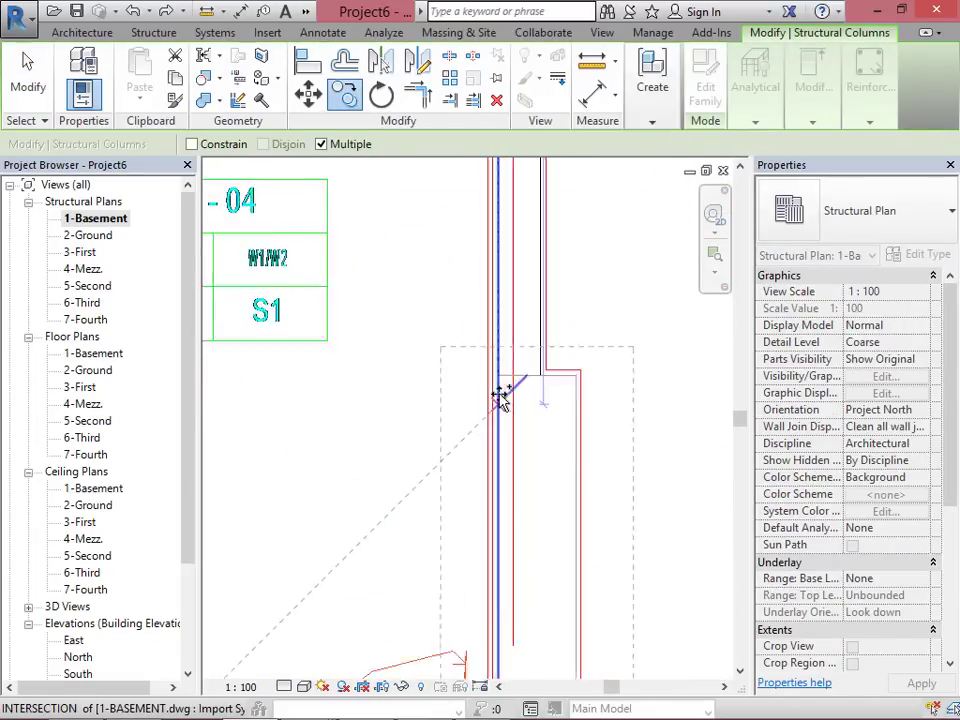
pyautogui.scroll(-5, 385, 440)
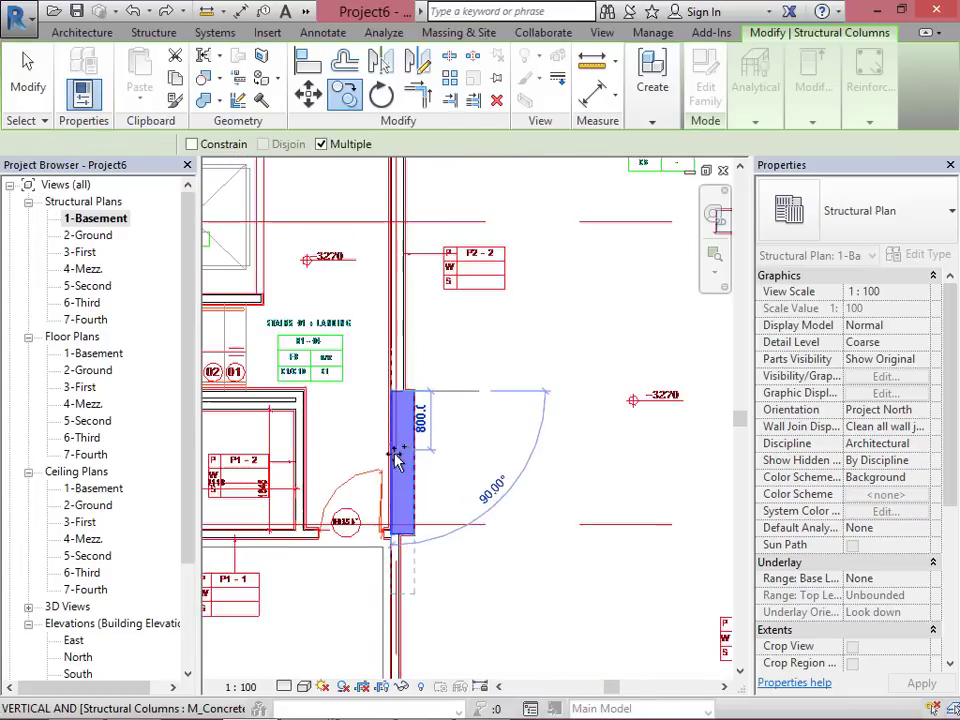
pyautogui.click(557, 352)
# Step: Measure the horizontal column outline projecting into the water treatment room
pyautogui.scroll(4, 497, 327)
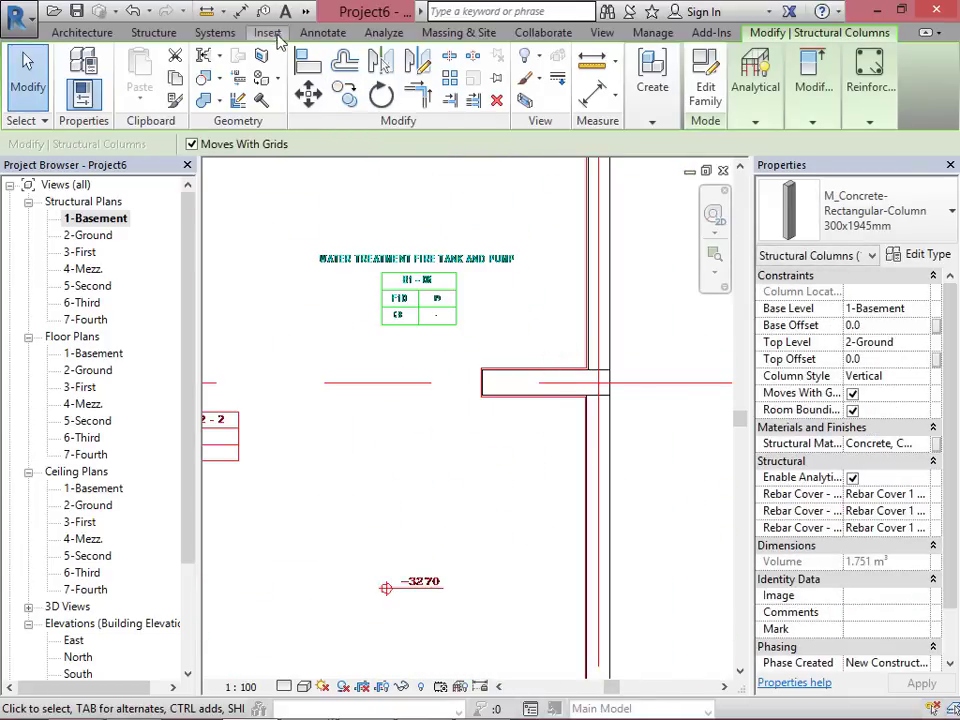
pyautogui.click(240, 11)
pyautogui.scroll(5, 493, 392)
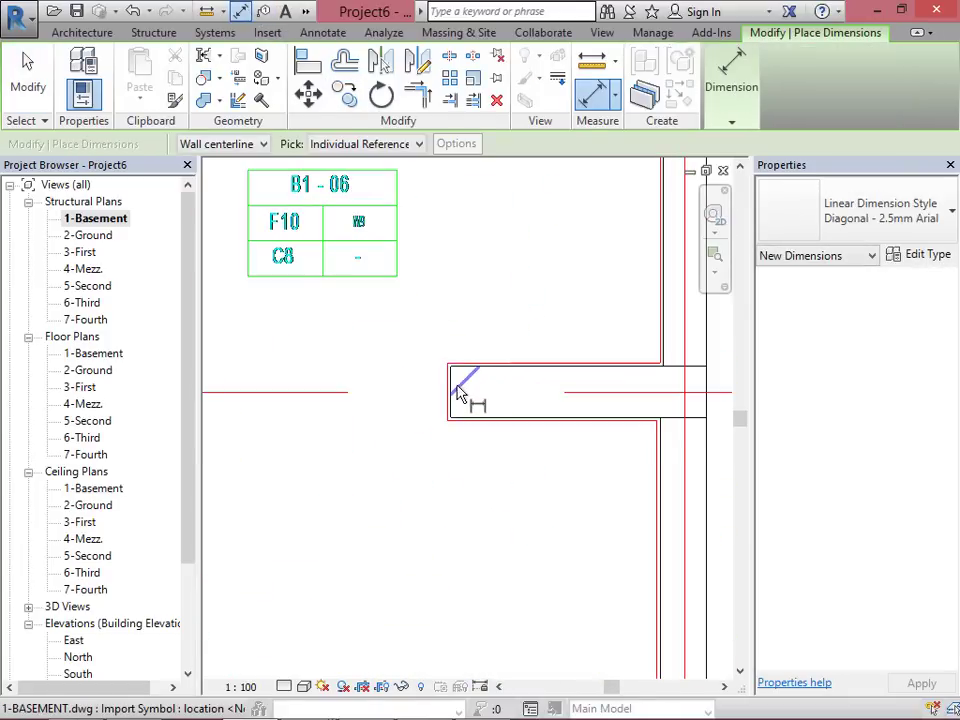
pyautogui.scroll(-4, 450, 386)
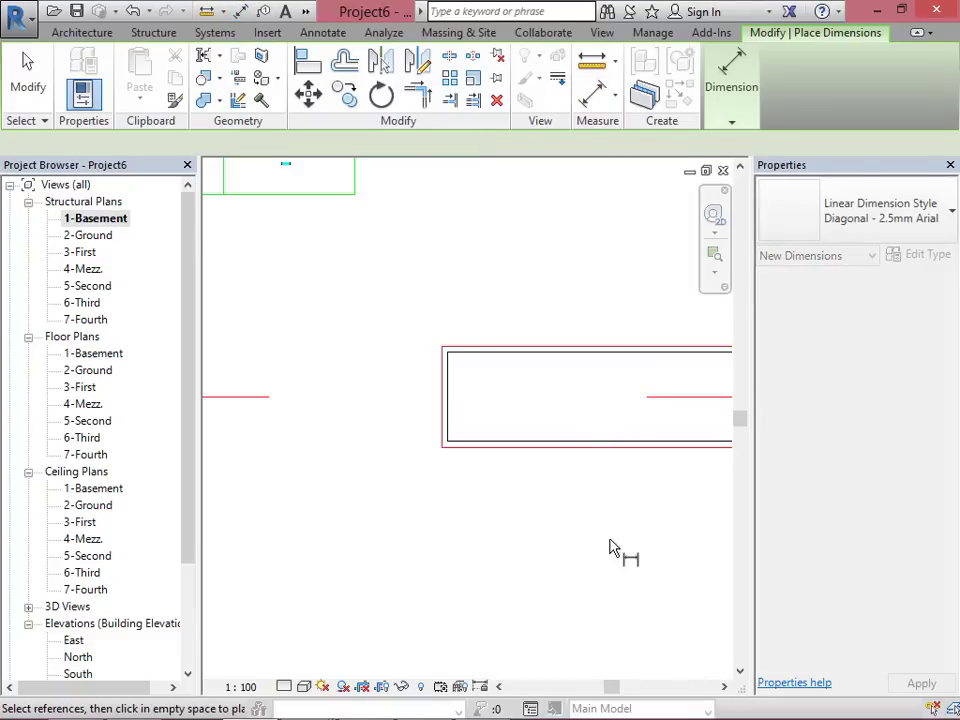
pyautogui.scroll(-6, 621, 553)
pyautogui.scroll(3, 447, 276)
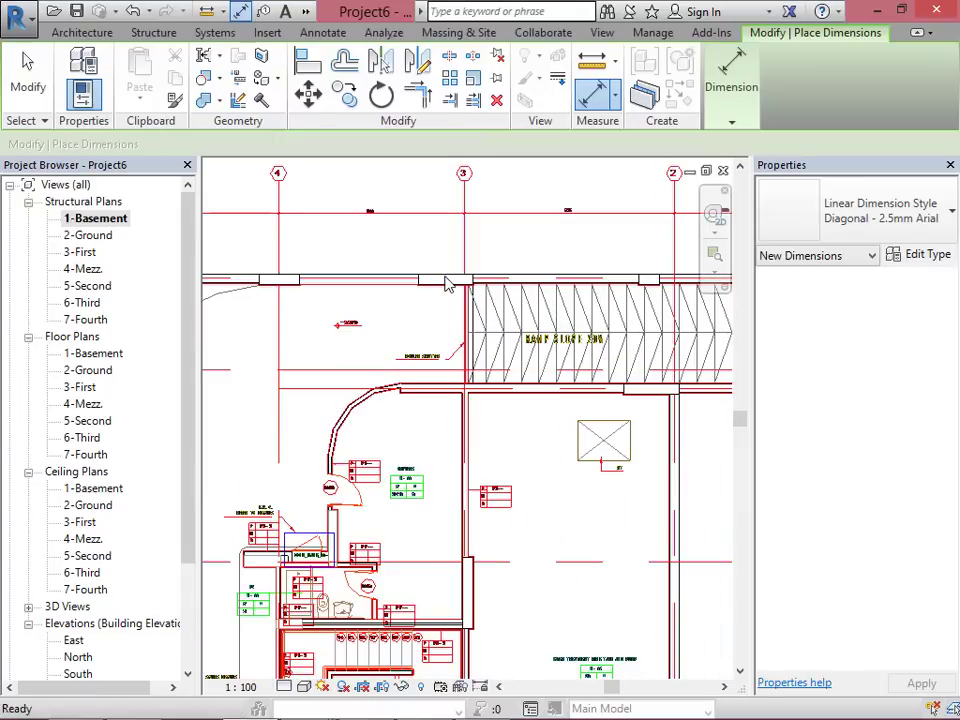
pyautogui.press('Escape')
# Step: Copy the 300 x 1500mm column above the roller shutter onto the horizontal outline projecting into the water treatment room
pyautogui.click(447, 278)
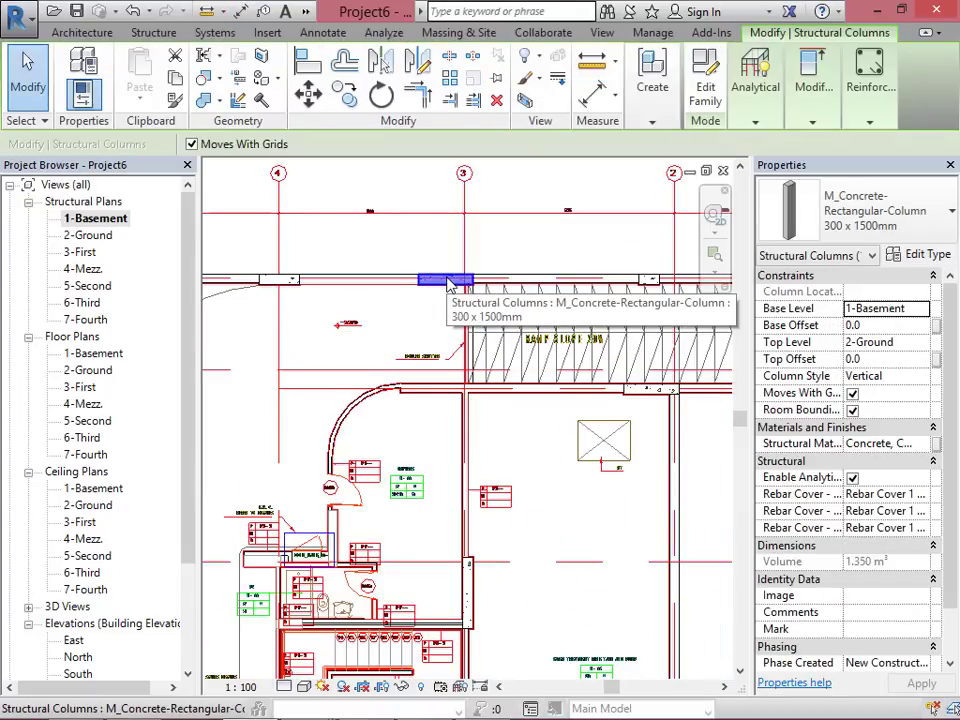
pyautogui.click(344, 95)
pyautogui.click(436, 285)
pyautogui.scroll(-3, 441, 218)
pyautogui.scroll(6, 500, 370)
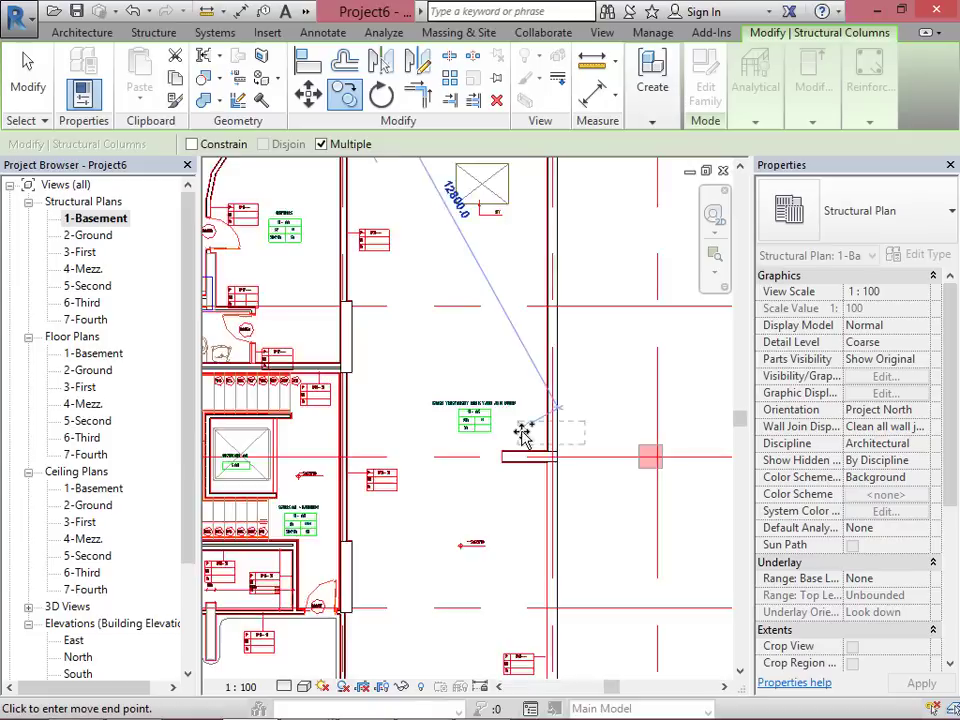
pyautogui.click(448, 501)
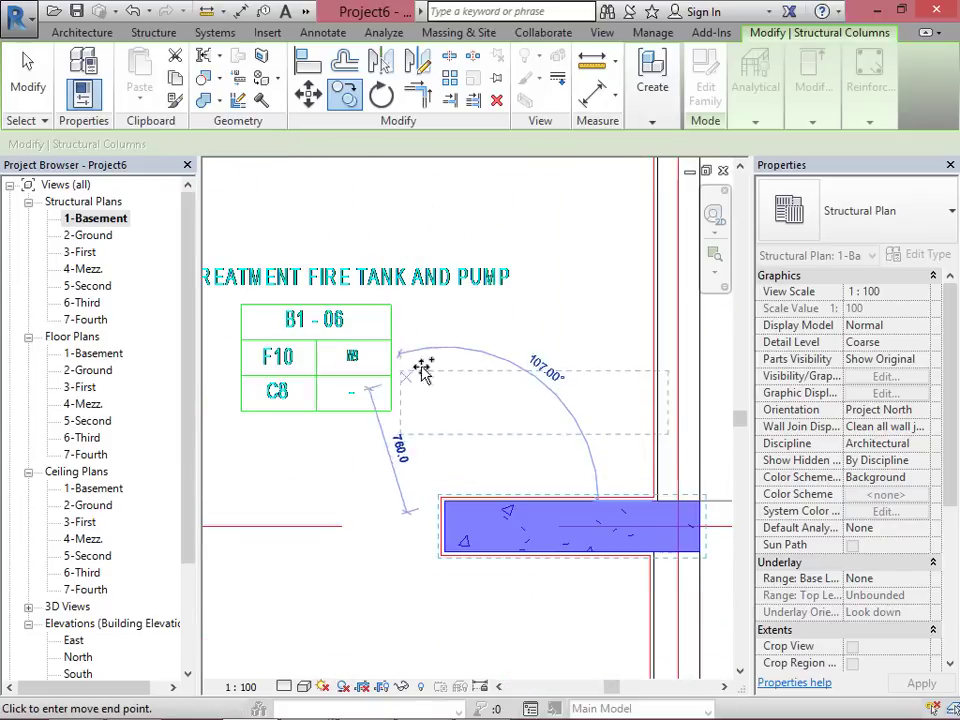
pyautogui.scroll(-3, 540, 333)
pyautogui.scroll(-3, 590, 295)
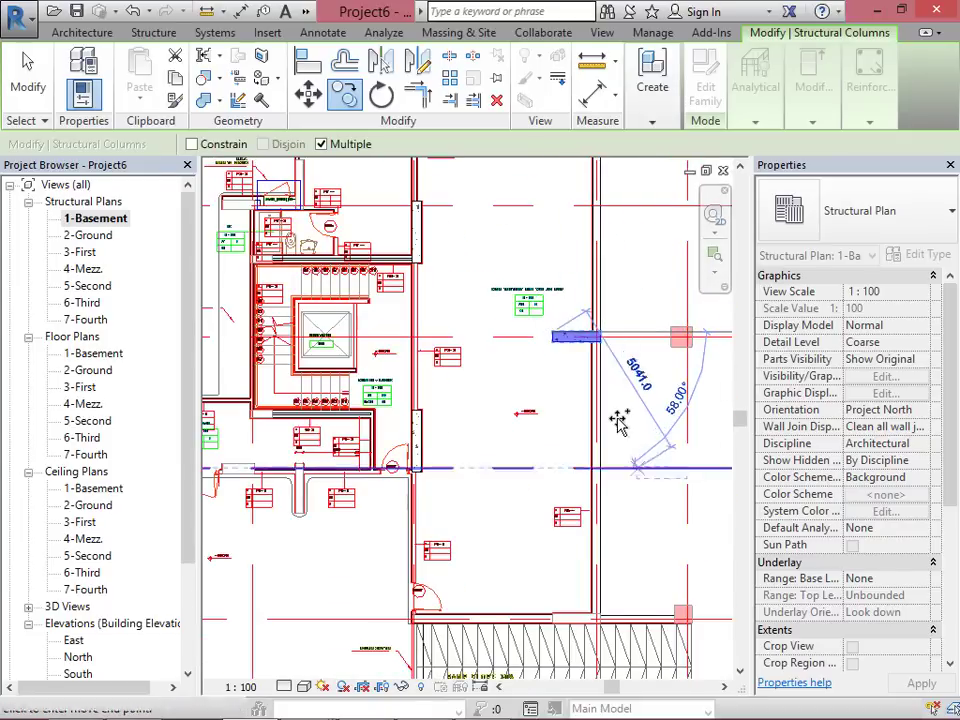
pyautogui.scroll(-2, 490, 580)
pyautogui.press('Escape')
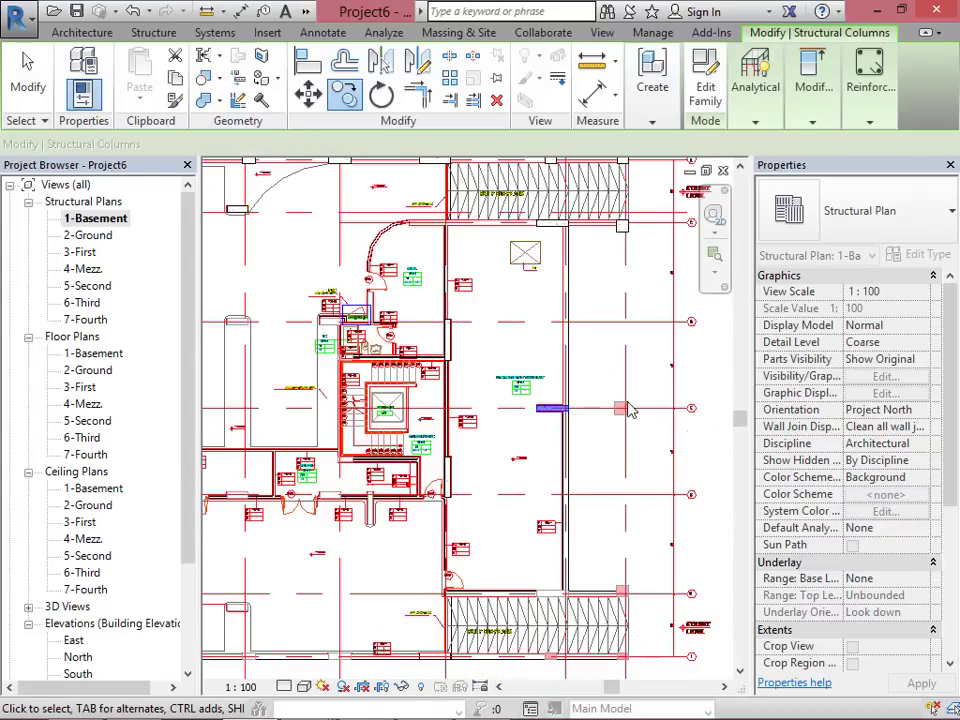
# Step: Measure the side of the hatched square column outline on grid 1, level with the water treatment room's projecting column
pyautogui.scroll(3, 637, 410)
pyautogui.scroll(3, 637, 410)
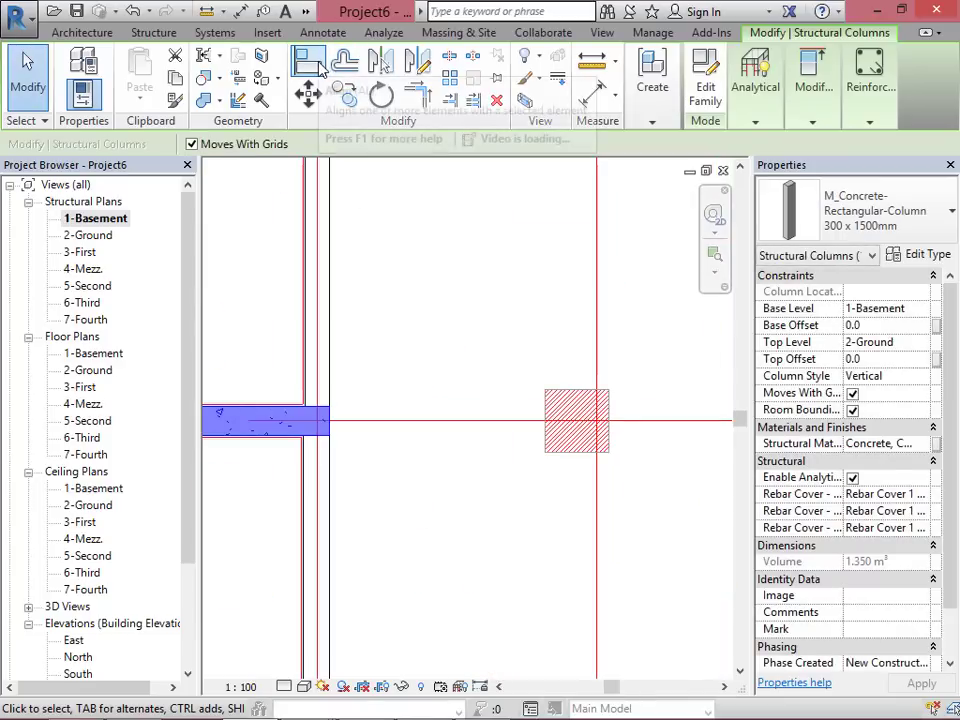
pyautogui.click(318, 64)
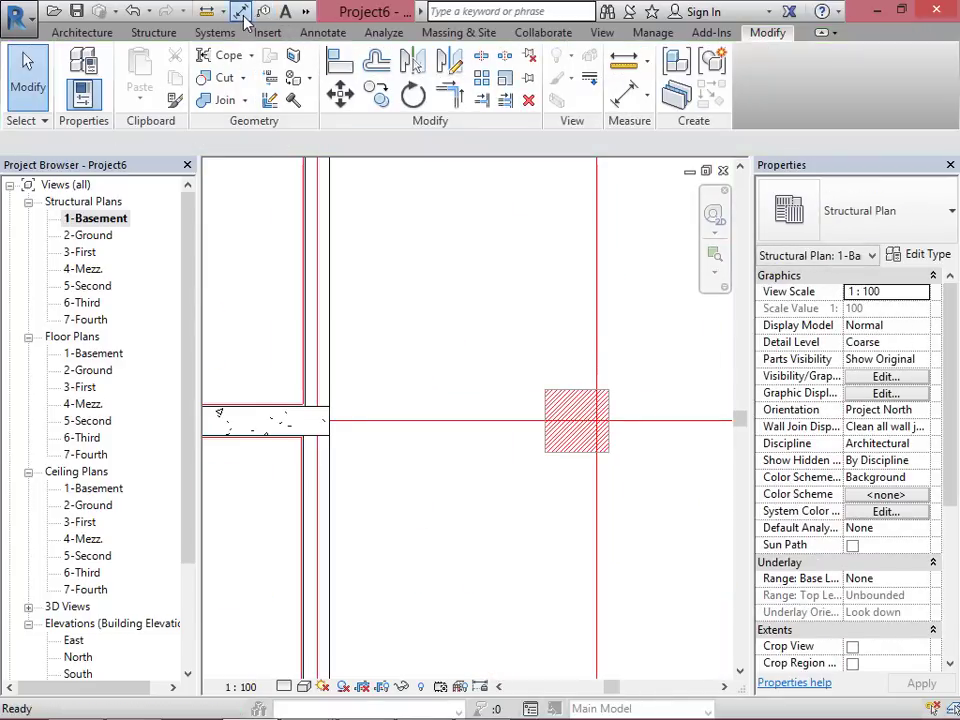
pyautogui.click(241, 11)
pyautogui.scroll(3, 600, 368)
pyautogui.click(477, 449)
pyautogui.press('Escape')
pyautogui.click(510, 452)
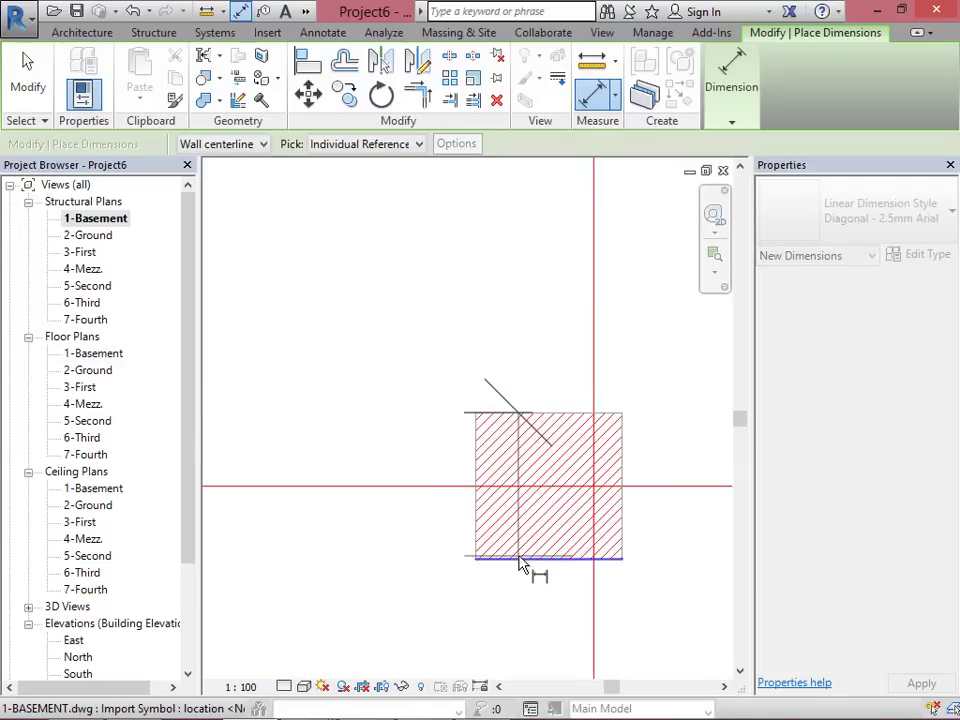
pyautogui.click(517, 558)
pyautogui.press('Escape')
pyautogui.scroll(-8, 531, 562)
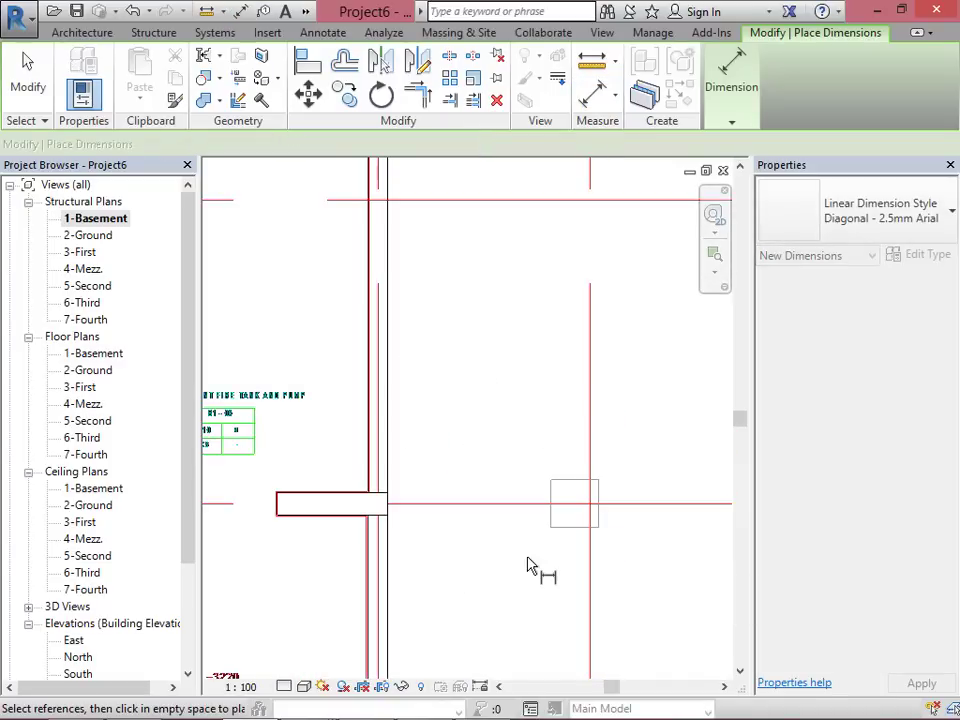
pyautogui.press('Escape')
# Step: Copy the 550 x 550mm column at grids 1 and C by its upper-left corner to the square outline farther down grid 1
pyautogui.scroll(-2, 553, 500)
pyautogui.scroll(4, 546, 443)
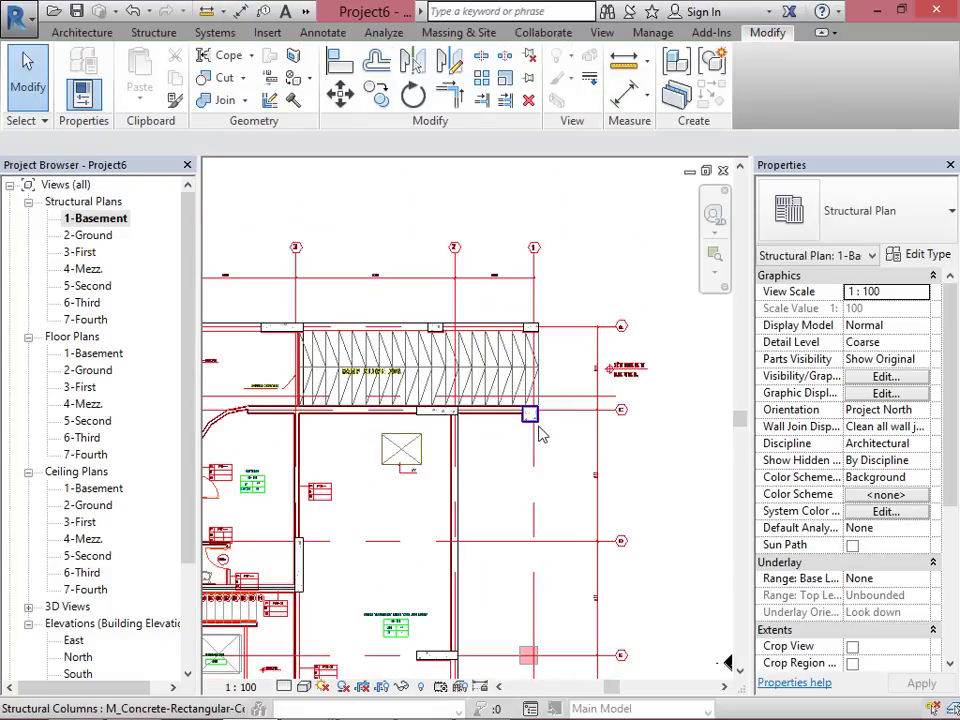
pyautogui.click(528, 416)
pyautogui.press('c')
pyautogui.press('o')
pyautogui.scroll(5, 527, 428)
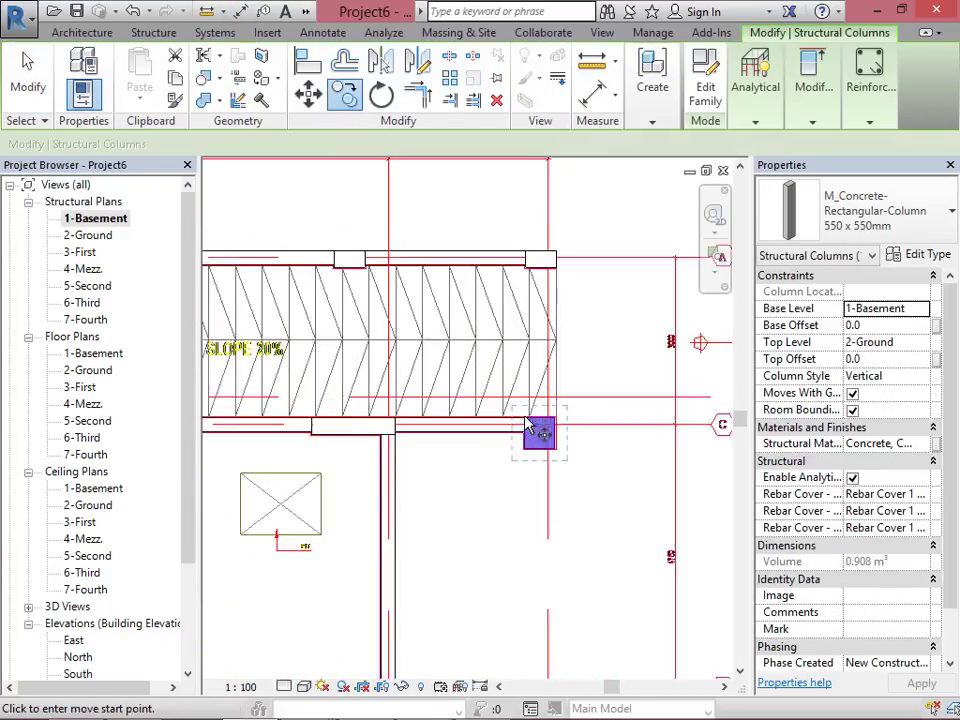
pyautogui.click(528, 428)
pyautogui.scroll(-4, 529, 261)
pyautogui.scroll(3, 502, 625)
pyautogui.scroll(5, 502, 620)
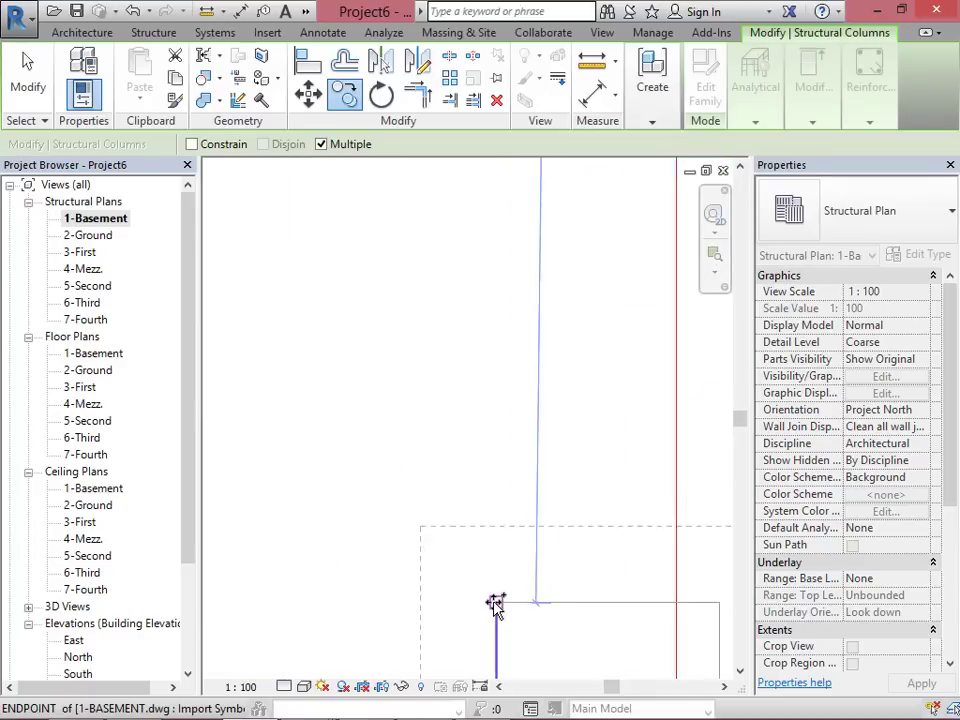
pyautogui.click(498, 605)
pyautogui.scroll(-3, 506, 319)
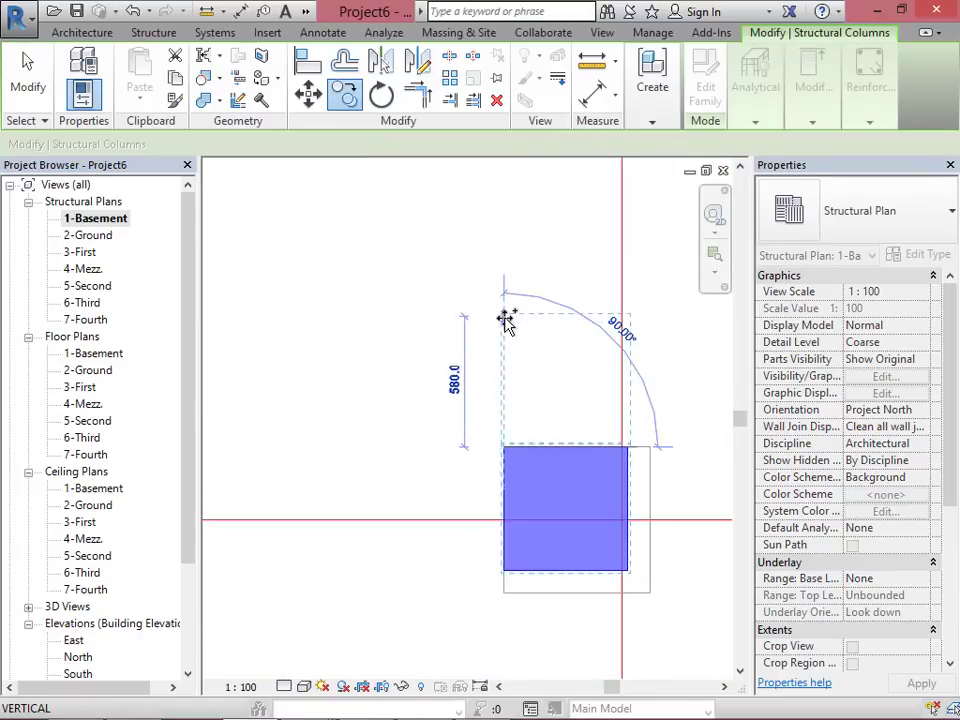
pyautogui.press('Escape')
# Step: Duplicate the copied column's type as 650x 650mm with b and h set to 650
pyautogui.click(938, 258)
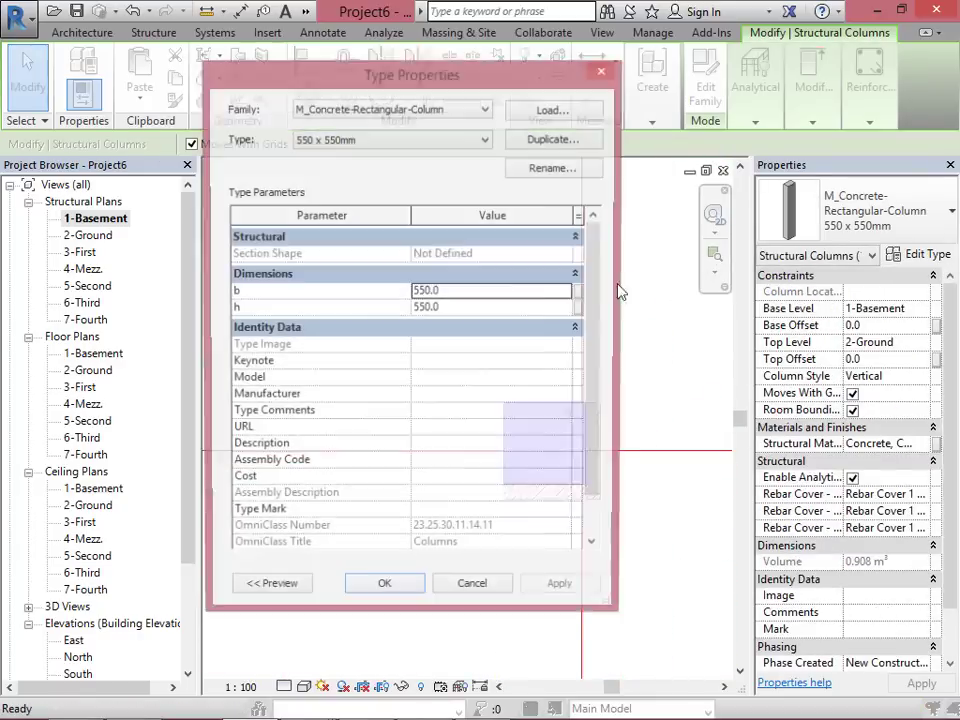
pyautogui.click(536, 142)
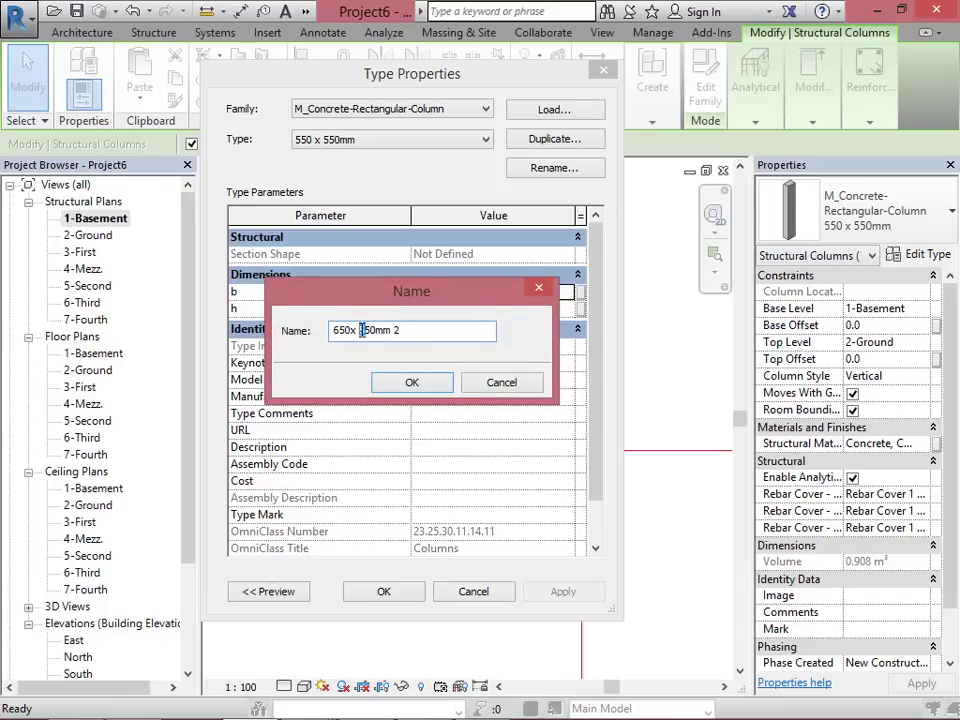
pyautogui.click(411, 381)
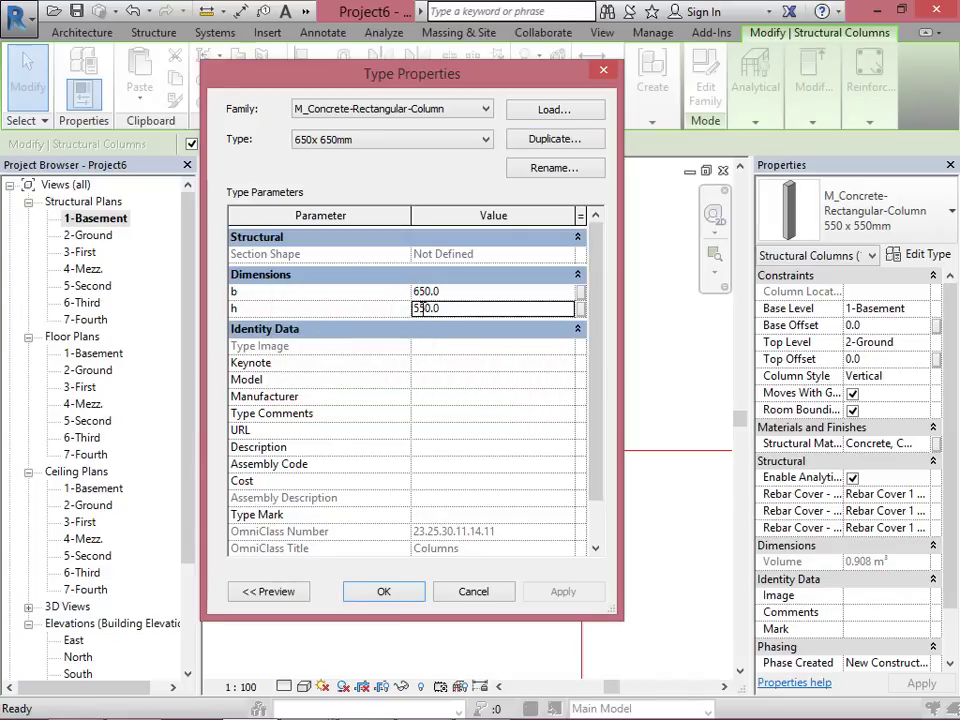
pyautogui.click(384, 592)
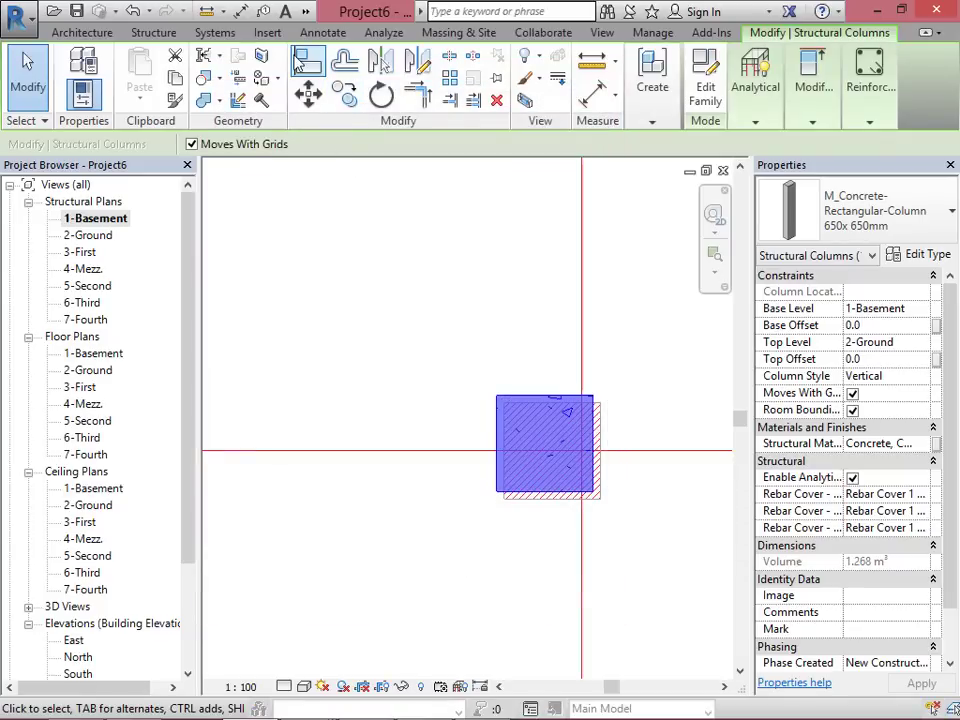
# Step: Align the bottom and right faces of the 650x 650mm column with the matching edges of its square outline
pyautogui.click(303, 66)
pyautogui.scroll(3, 536, 504)
pyautogui.click(546, 500)
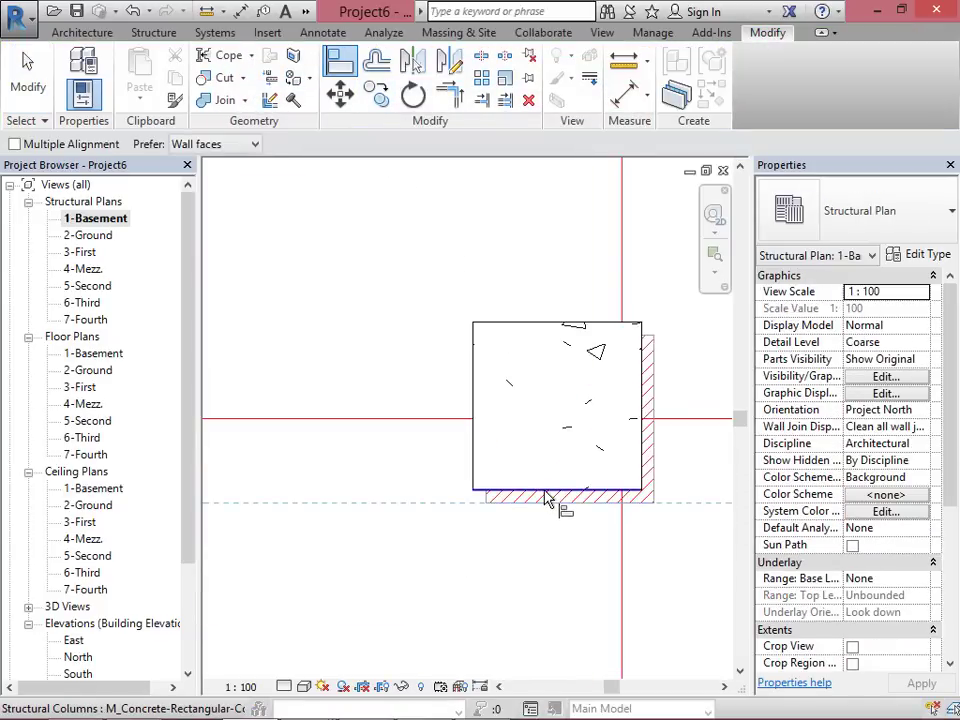
pyautogui.click(548, 490)
pyautogui.click(654, 470)
pyautogui.click(642, 430)
pyautogui.scroll(-10, 617, 385)
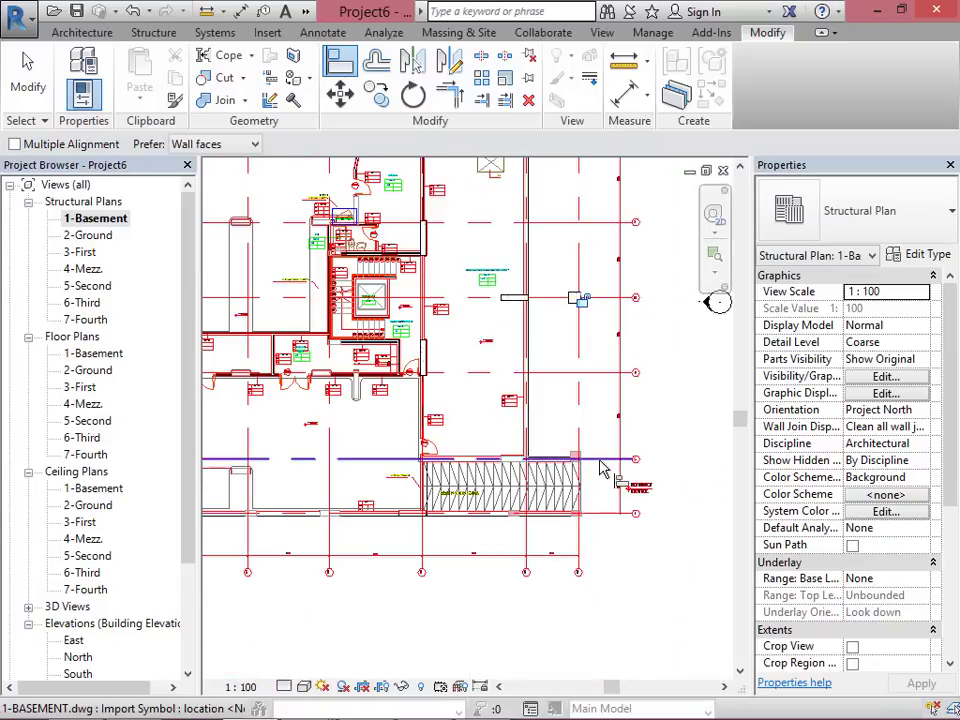
pyautogui.press('Escape')
pyautogui.press('Escape')
pyautogui.scroll(-4, 638, 545)
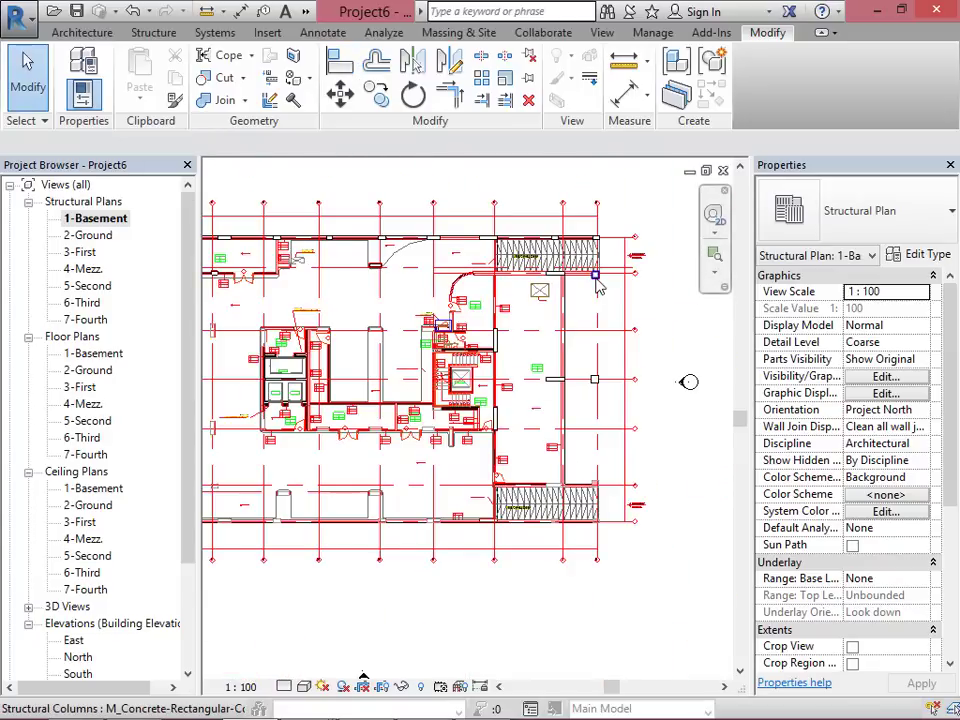
pyautogui.scroll(3, 593, 402)
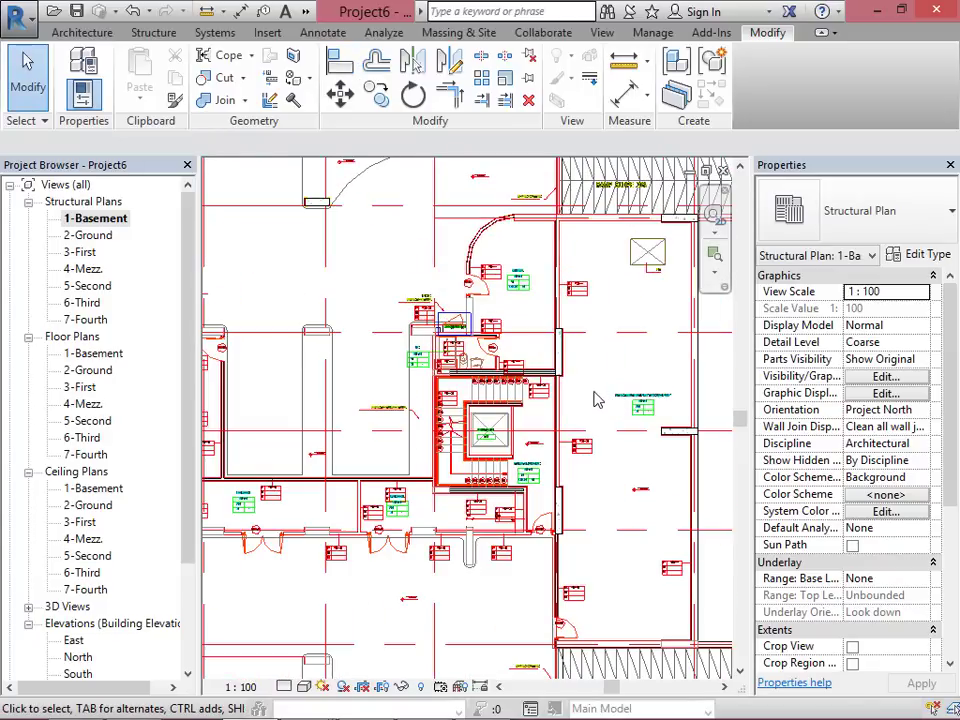
# Step: Examine the basement plan along grid 1, comparing the placed columns at grids A, C and E with the remaining column outlines
pyautogui.scroll(-2, 513, 355)
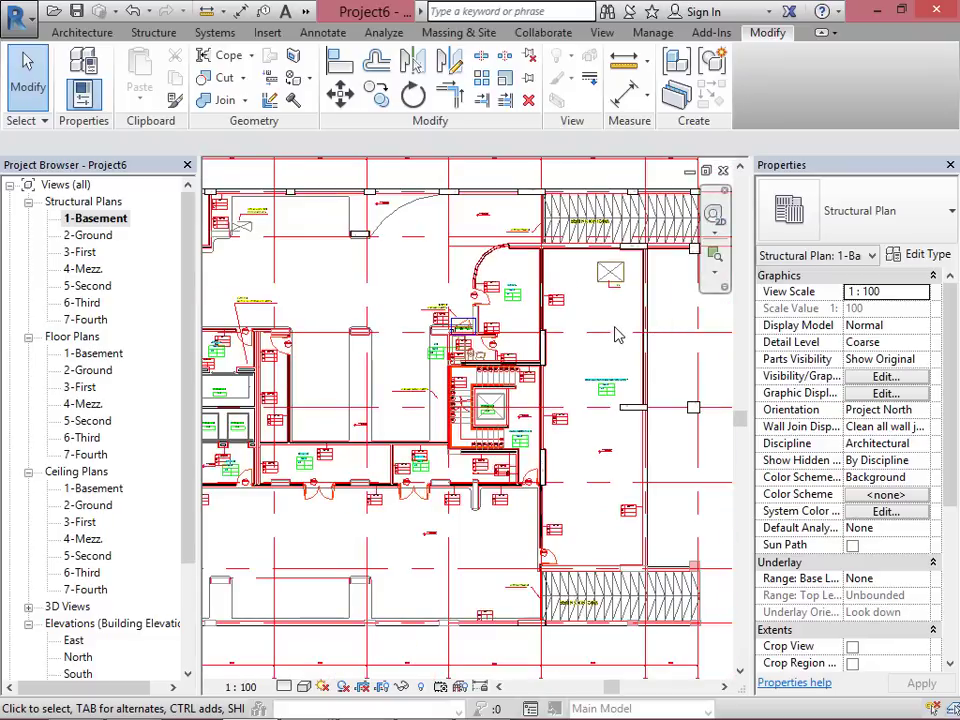
pyautogui.scroll(-2, 515, 398)
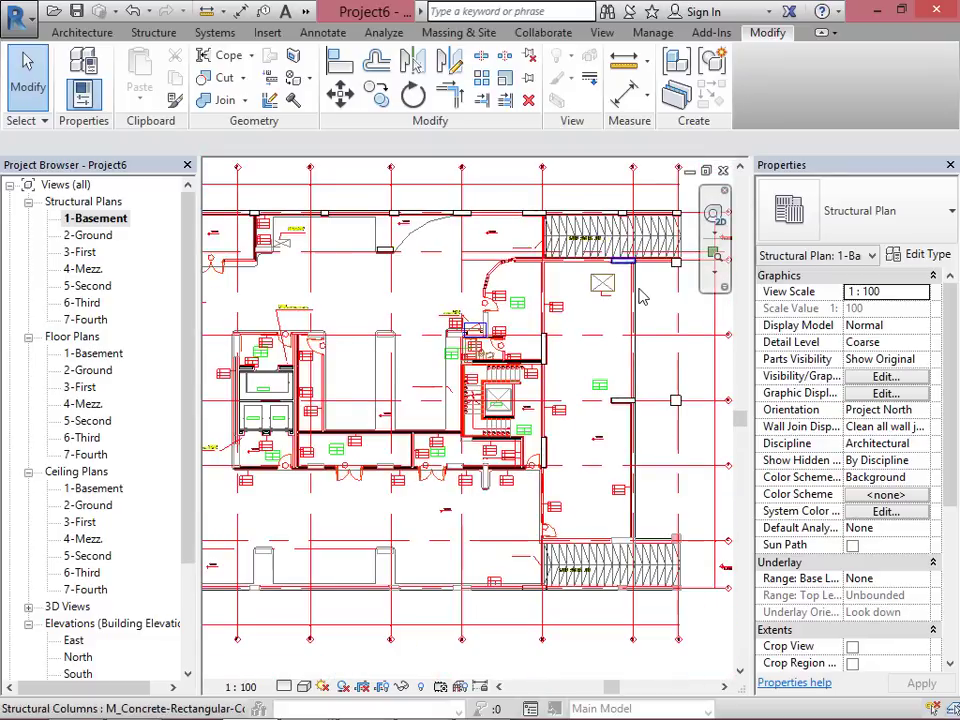
pyautogui.scroll(-1, 302, 283)
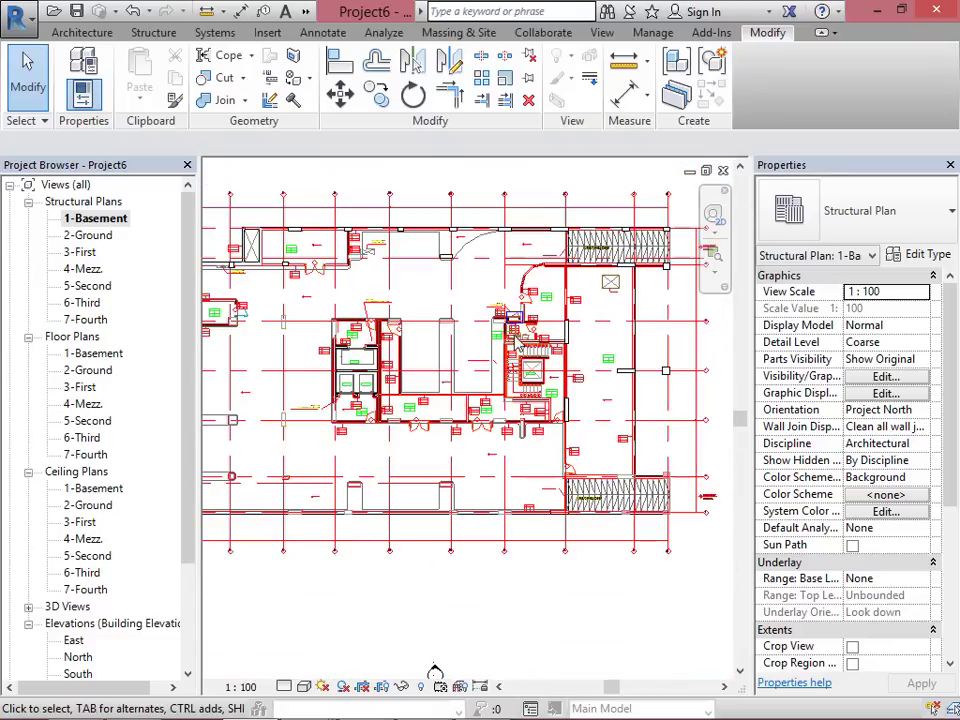
pyautogui.scroll(-1, 553, 347)
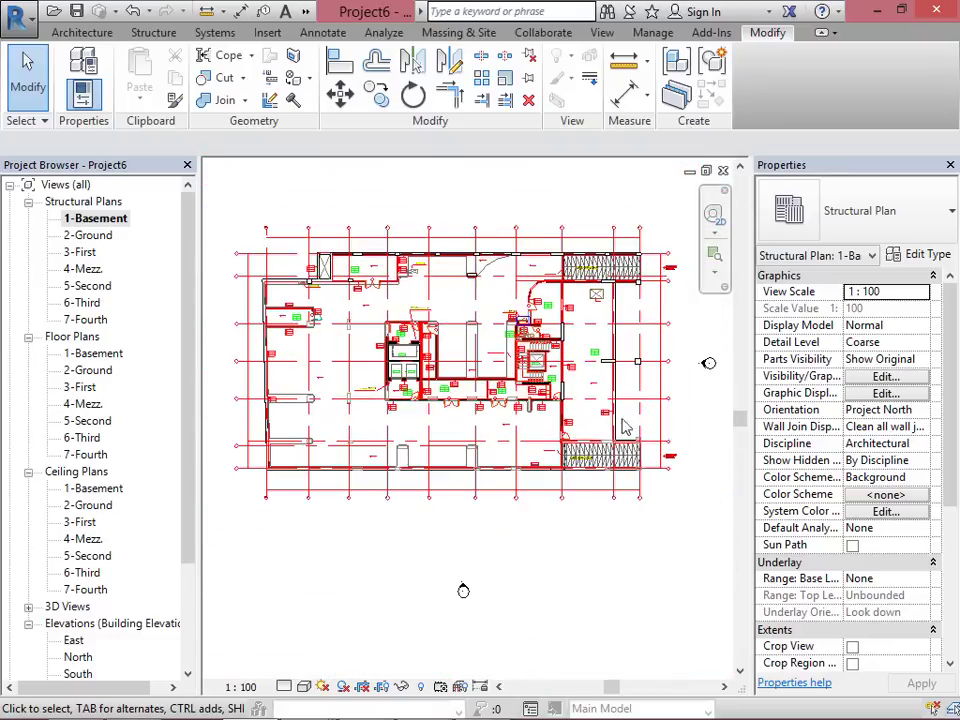
pyautogui.scroll(4, 645, 320)
pyautogui.scroll(-1, 500, 370)
pyautogui.scroll(5, 553, 364)
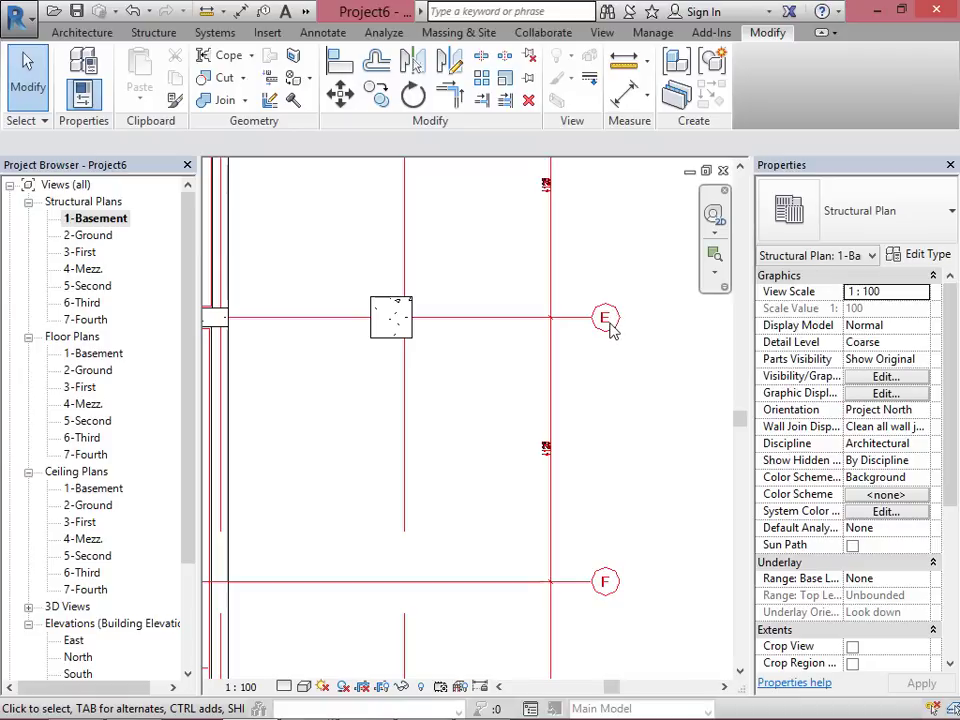
pyautogui.scroll(-4, 617, 520)
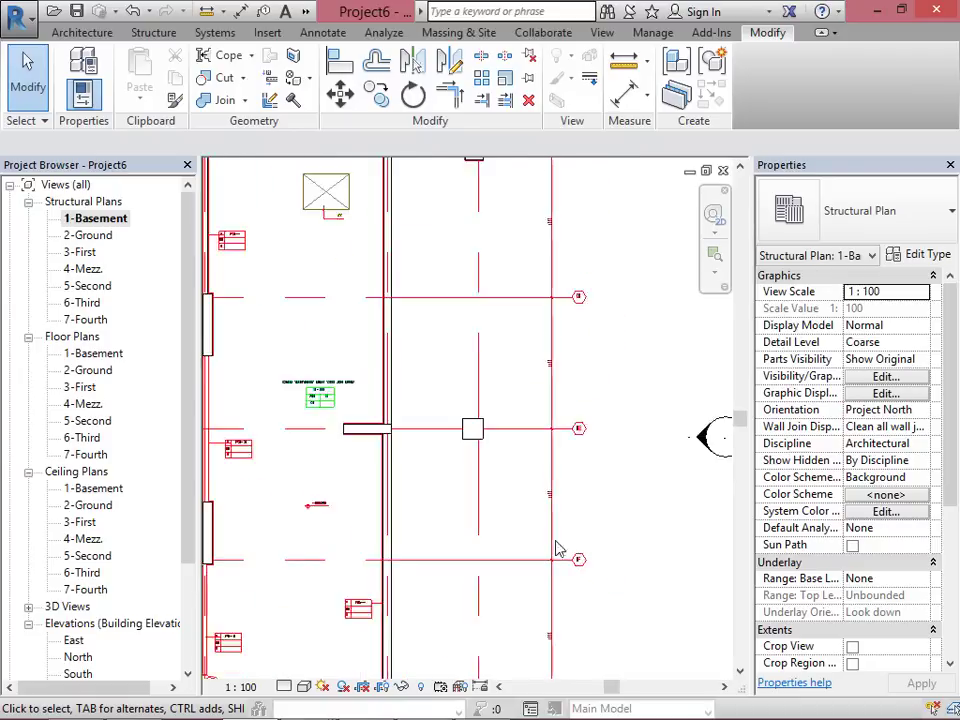
pyautogui.scroll(2, 572, 182)
pyautogui.scroll(-2, 577, 217)
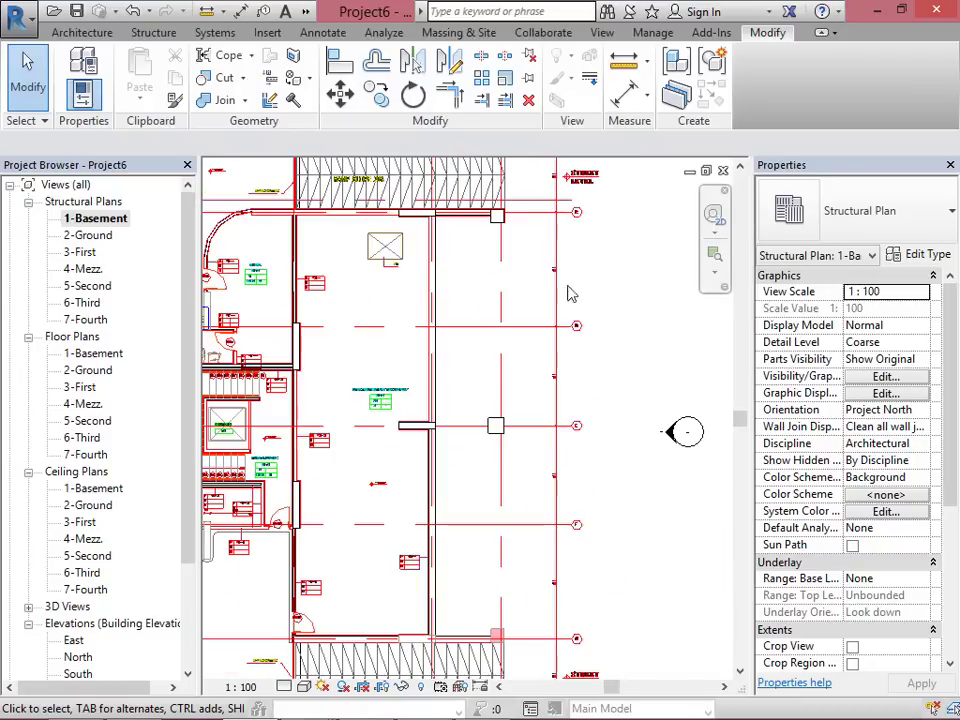
pyautogui.scroll(2, 475, 411)
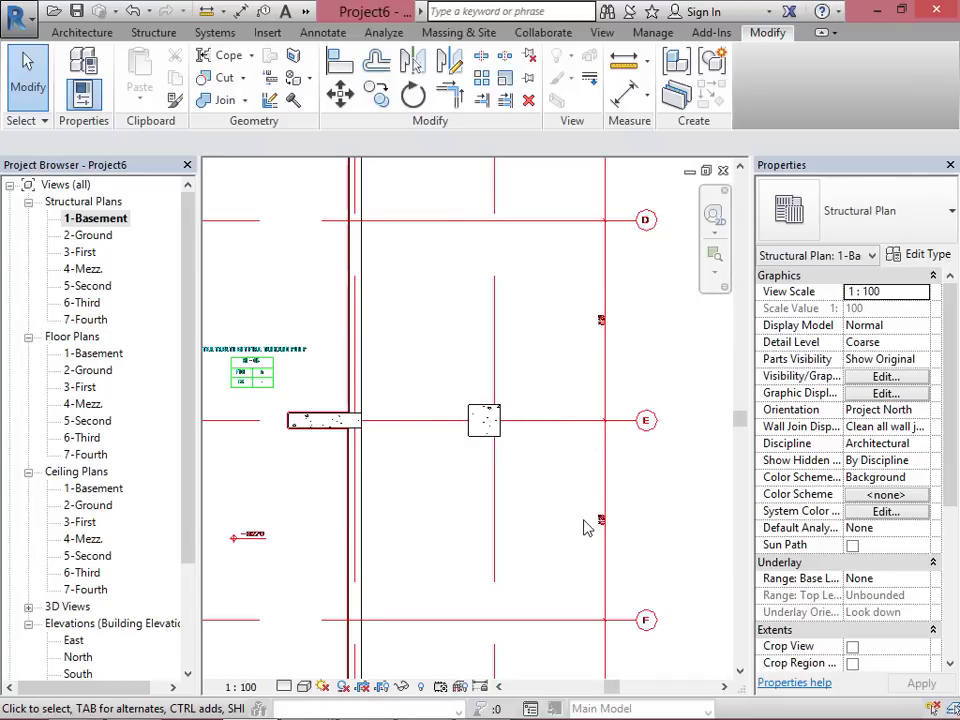
pyautogui.scroll(-3, 587, 522)
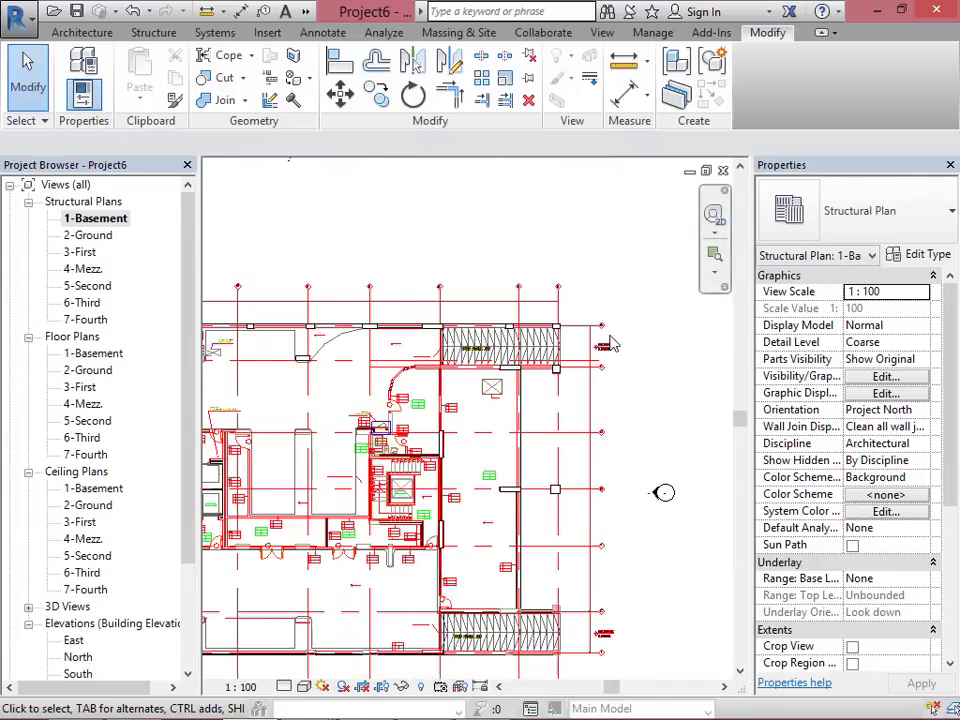
pyautogui.scroll(5, 610, 345)
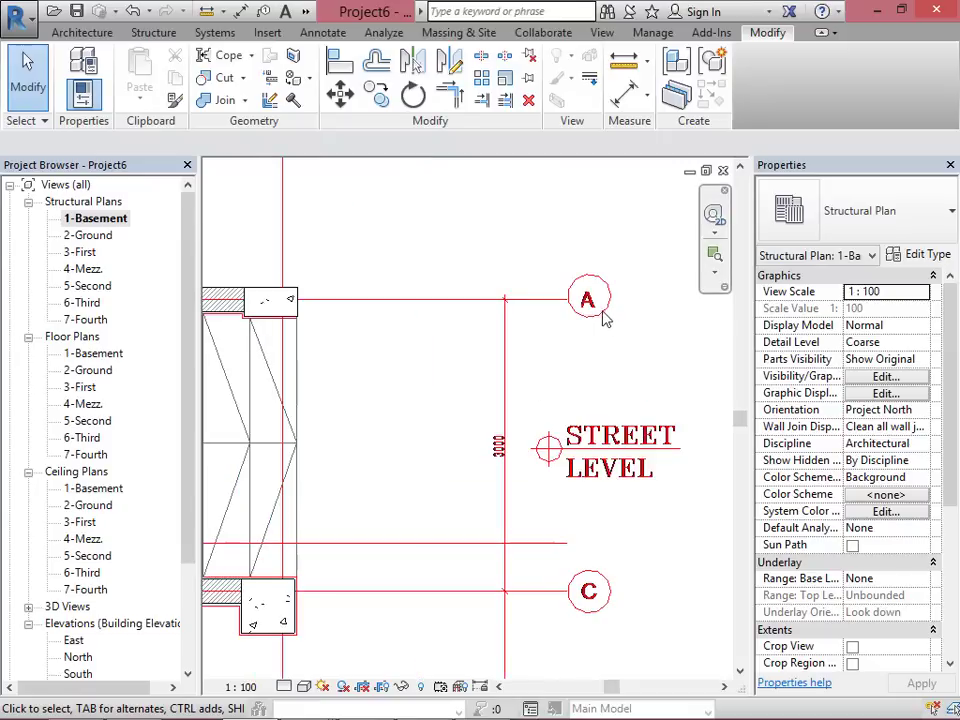
pyautogui.scroll(-5, 603, 318)
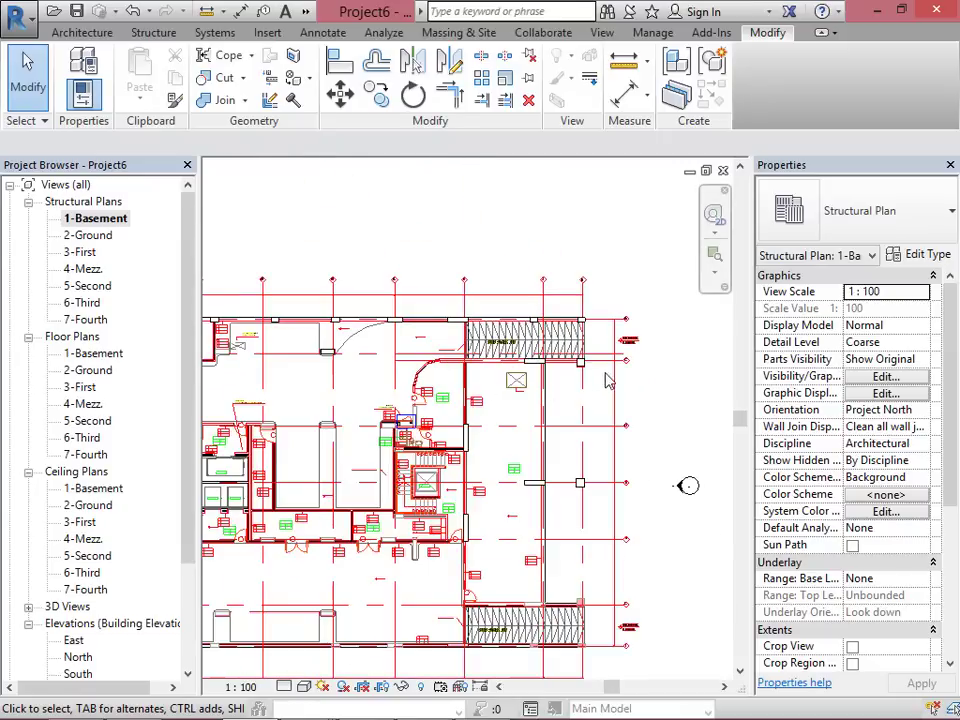
pyautogui.scroll(4, 649, 306)
pyautogui.scroll(-3, 671, 369)
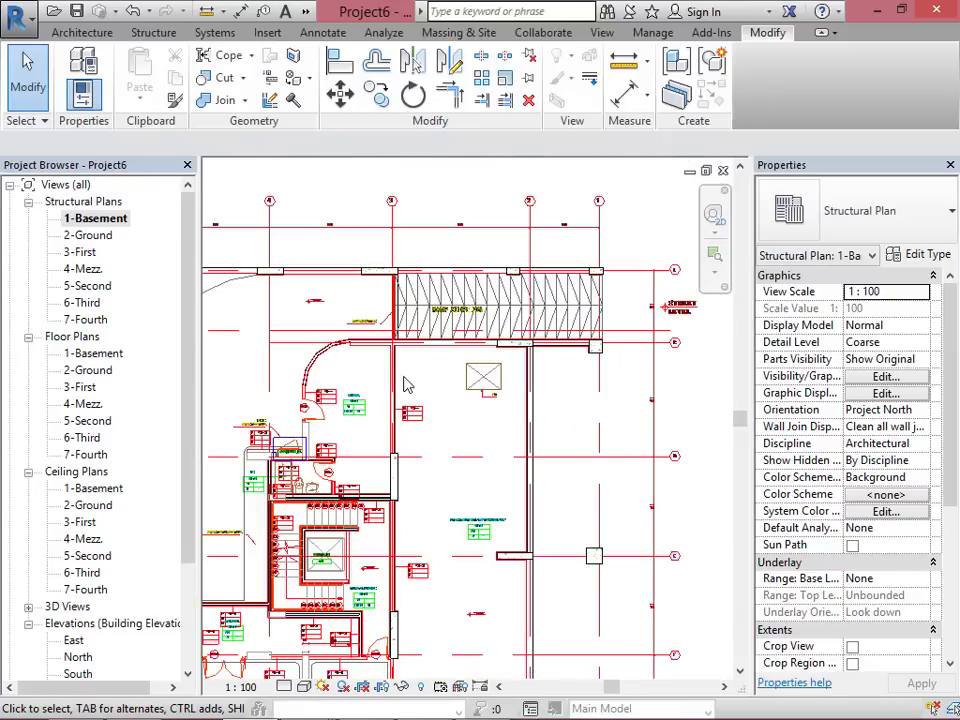
pyautogui.scroll(4, 671, 487)
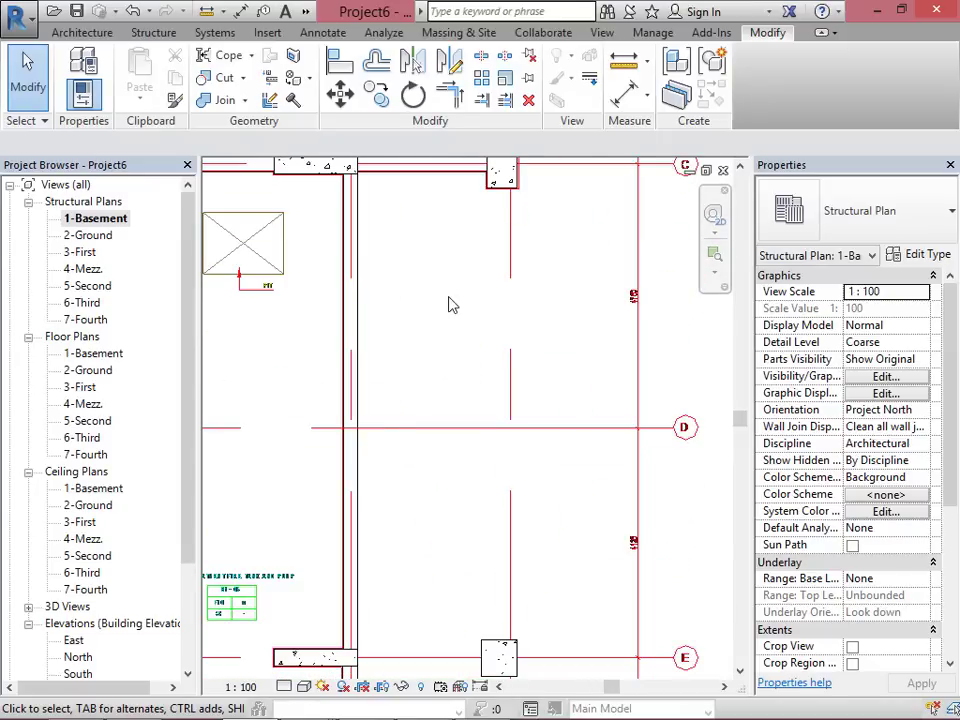
pyautogui.scroll(-2, 530, 278)
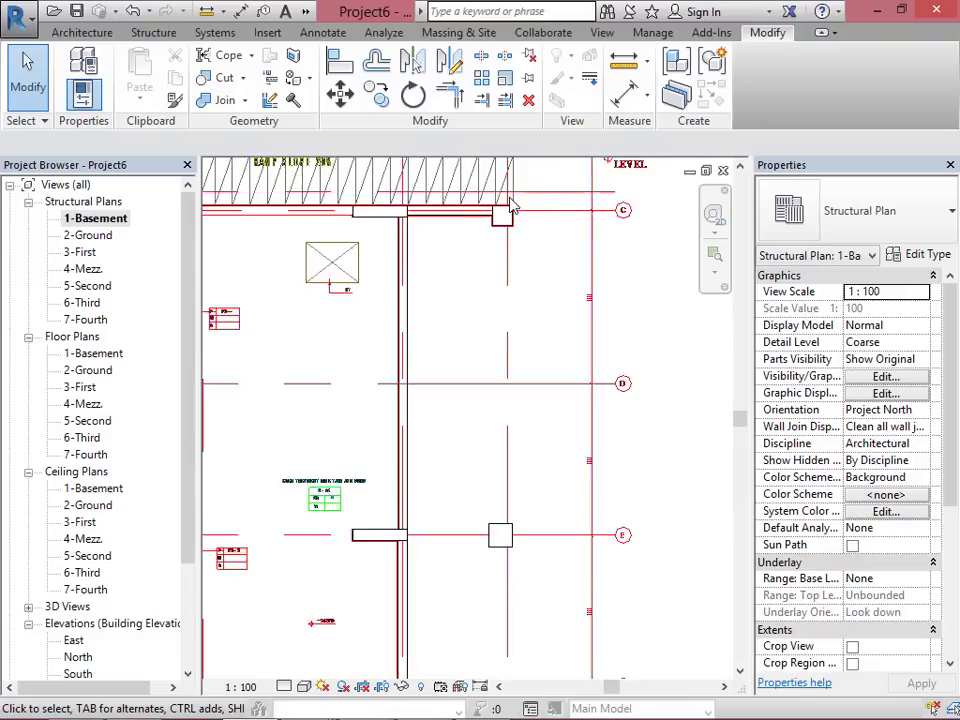
pyautogui.scroll(5, 514, 236)
pyautogui.scroll(-6, 532, 208)
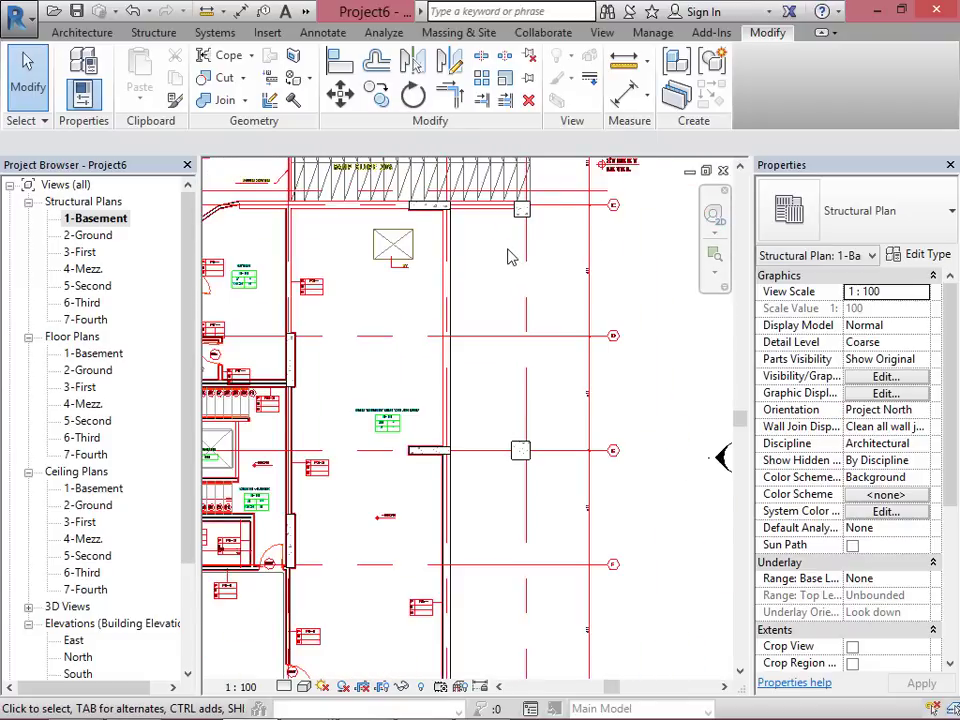
pyautogui.scroll(3, 518, 405)
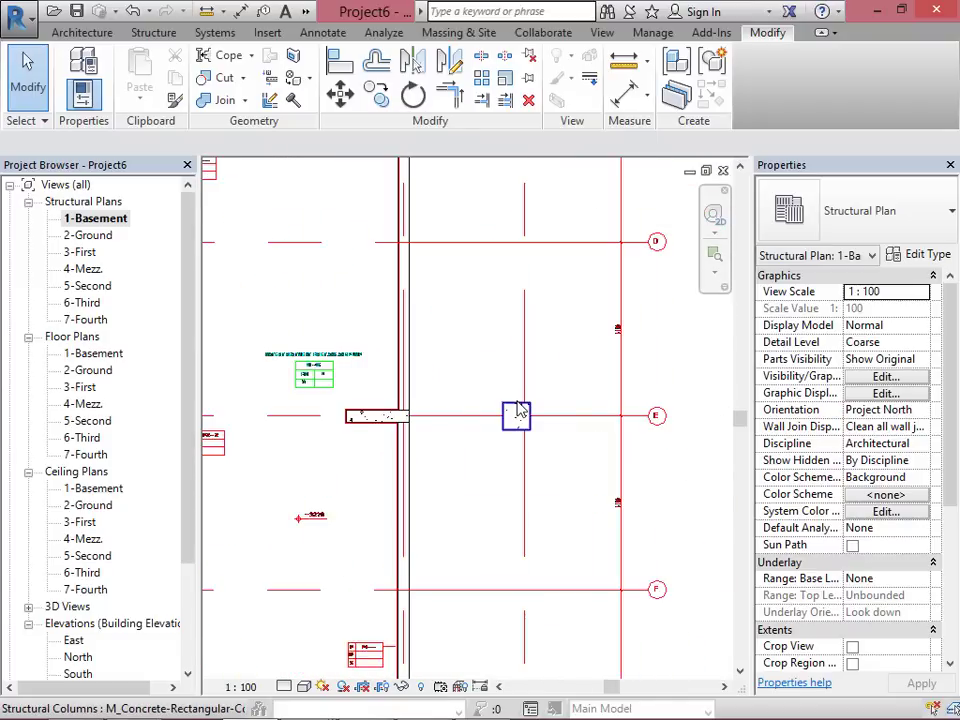
# Step: Copy the 550 x 550mm column at grids 1 and C by its lower-left corner to the hatched square outline beside the lower ramp on grid 1
pyautogui.click(518, 412)
pyautogui.scroll(-2, 511, 340)
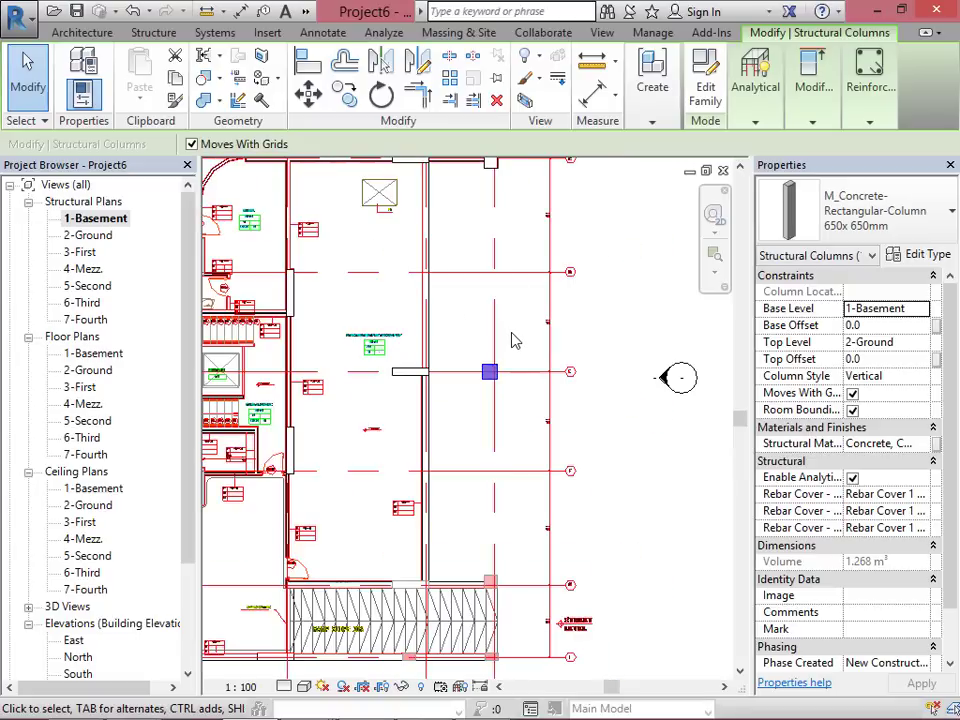
pyautogui.click(490, 163)
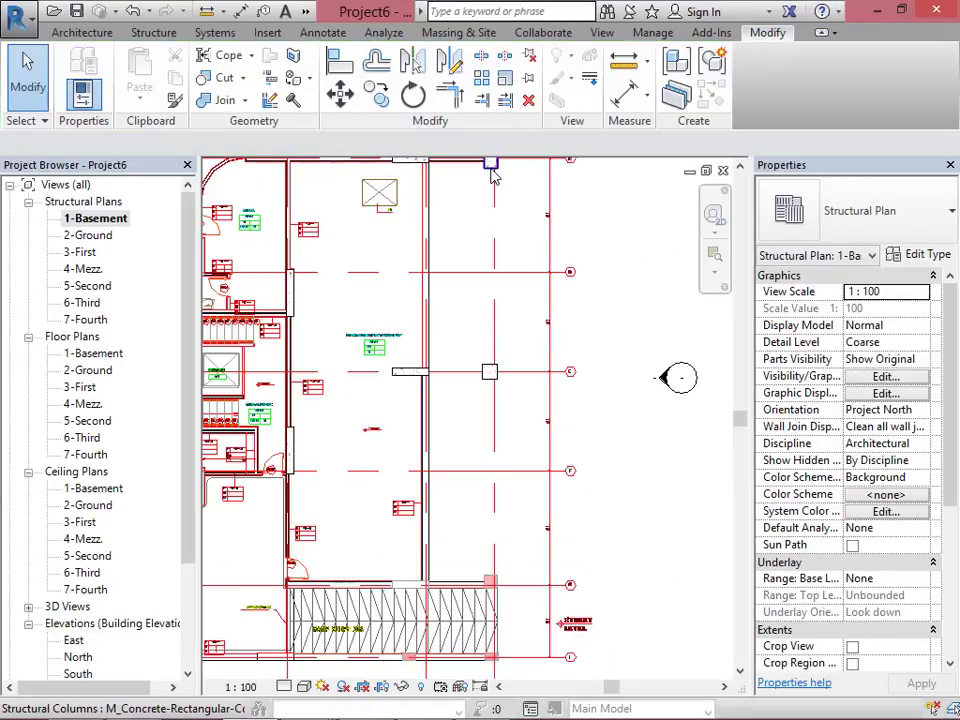
pyautogui.click(344, 94)
pyautogui.scroll(4, 510, 178)
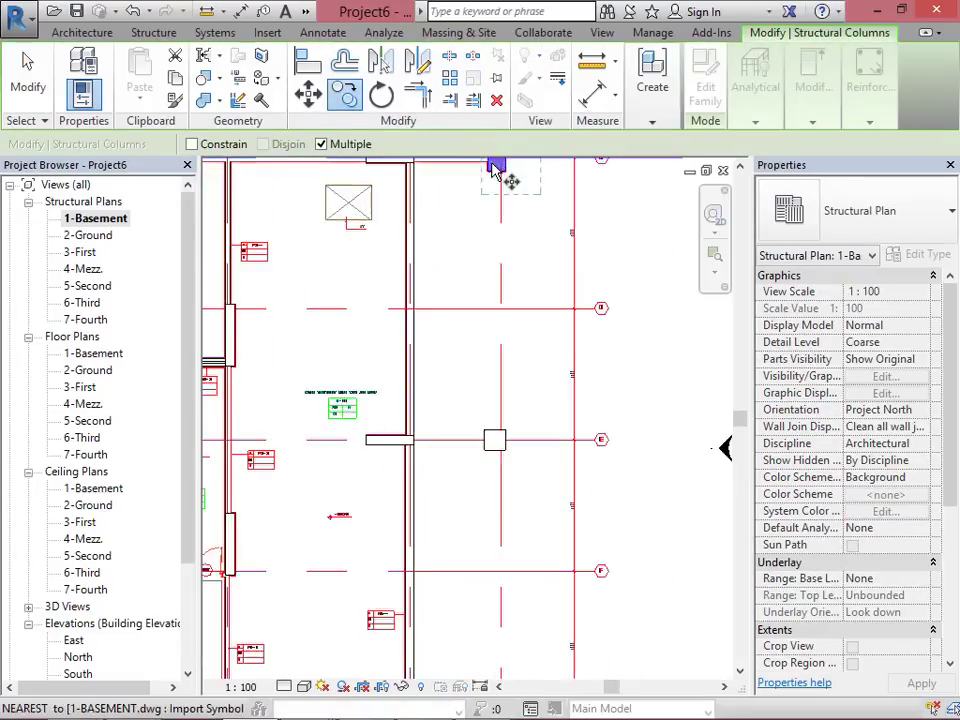
pyautogui.click(517, 258)
pyautogui.scroll(-5, 508, 200)
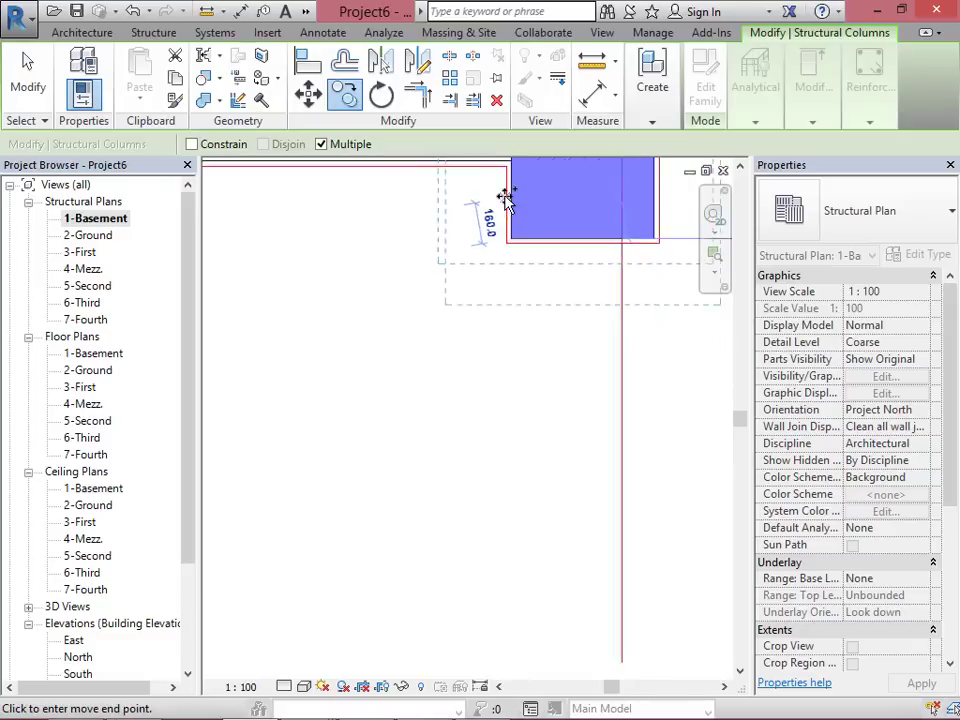
pyautogui.scroll(-2, 514, 510)
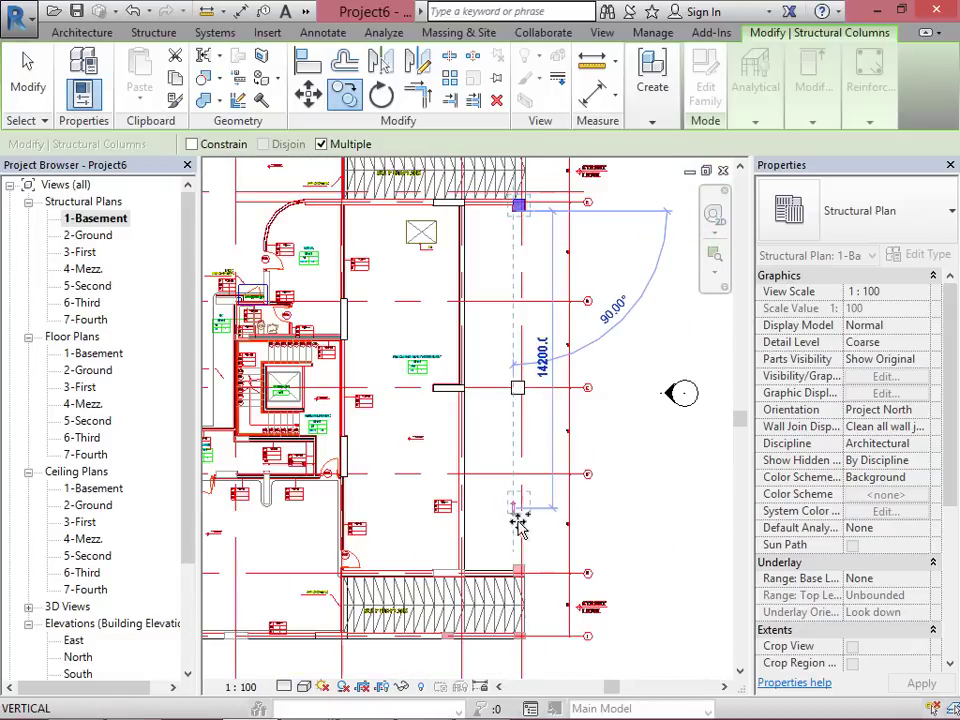
pyautogui.scroll(5, 514, 564)
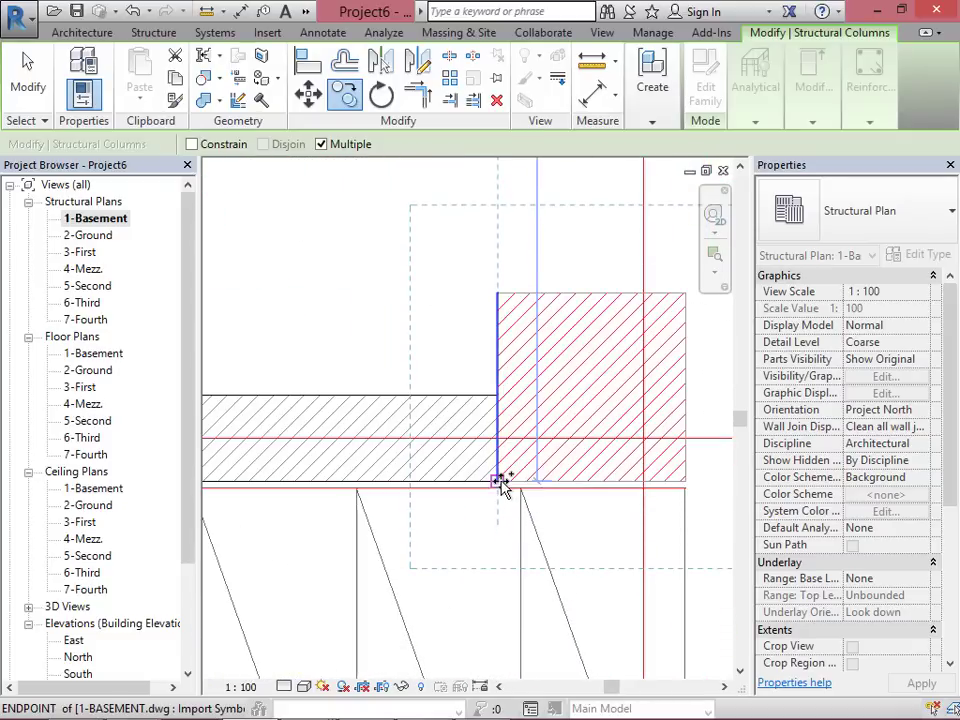
pyautogui.scroll(-5, 531, 296)
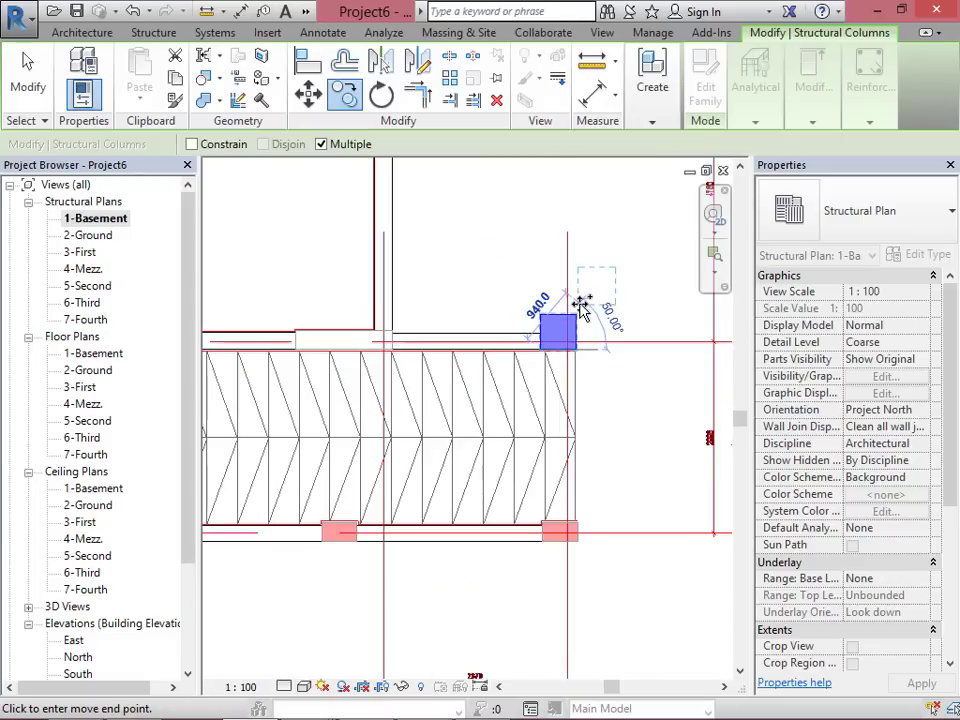
pyautogui.scroll(-4, 514, 636)
pyautogui.press('Escape')
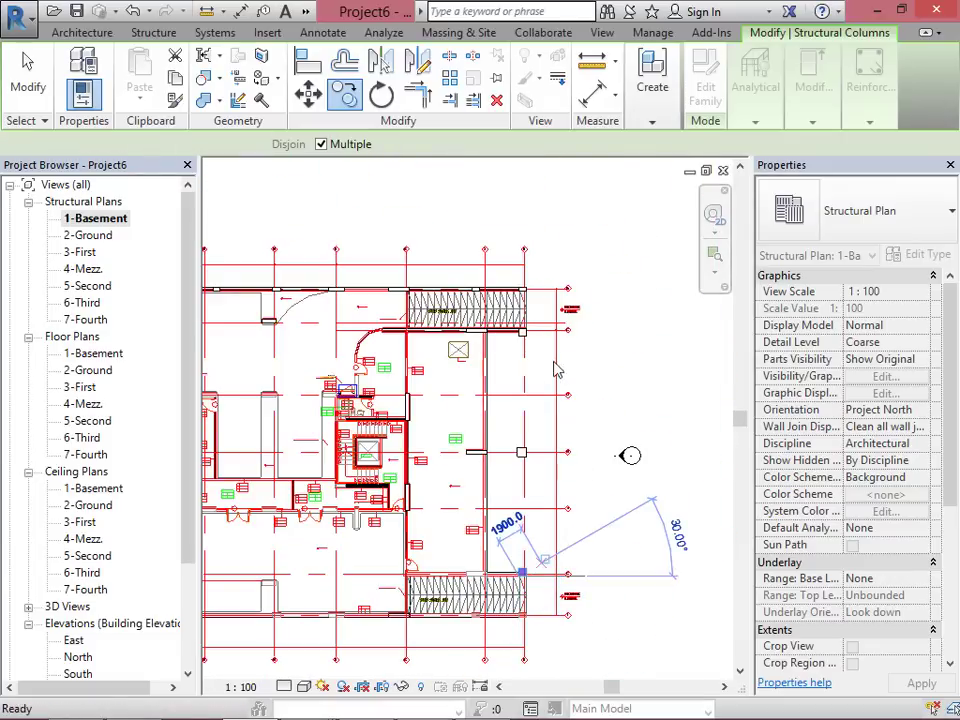
# Step: Select the 300 x 550mm column at grids 1 and A
pyautogui.scroll(5, 535, 303)
pyautogui.click(546, 340)
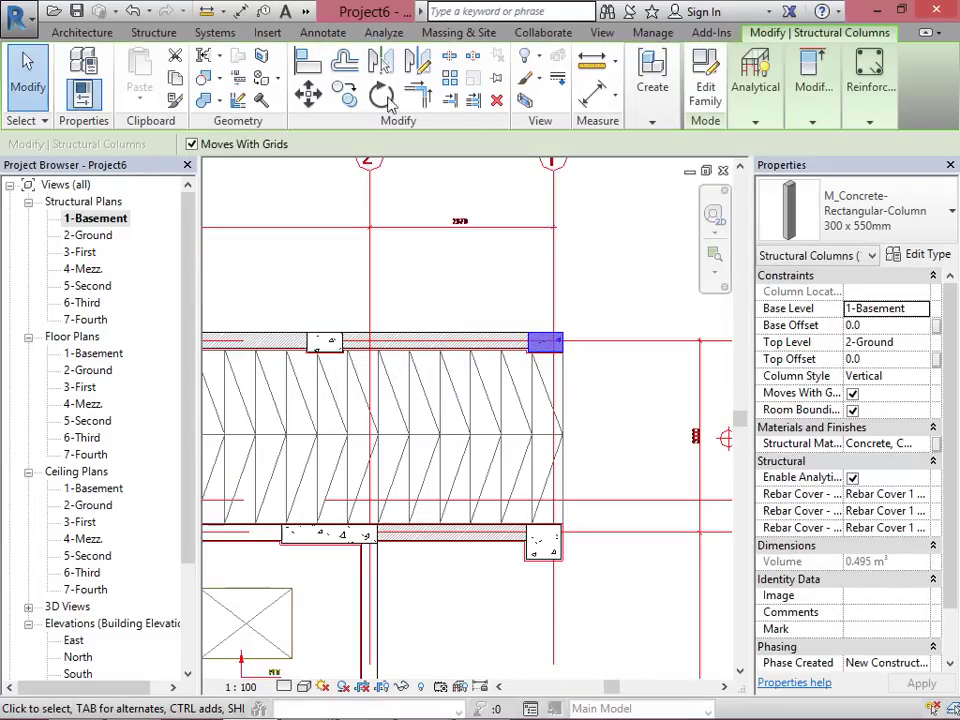
# Step: Copy the 300 x 550mm column at grid 1 on the upper ramp wall to the matching column outline on the lower ramp wall
pyautogui.press('c')
pyautogui.press('o')
pyautogui.scroll(5, 548, 345)
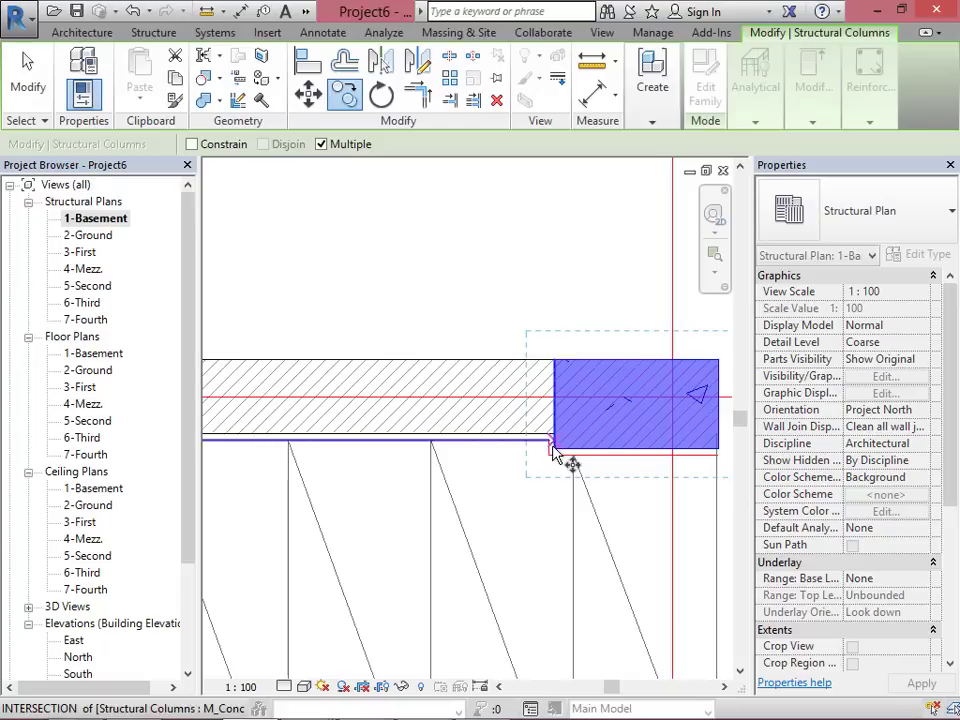
pyautogui.scroll(-5, 544, 218)
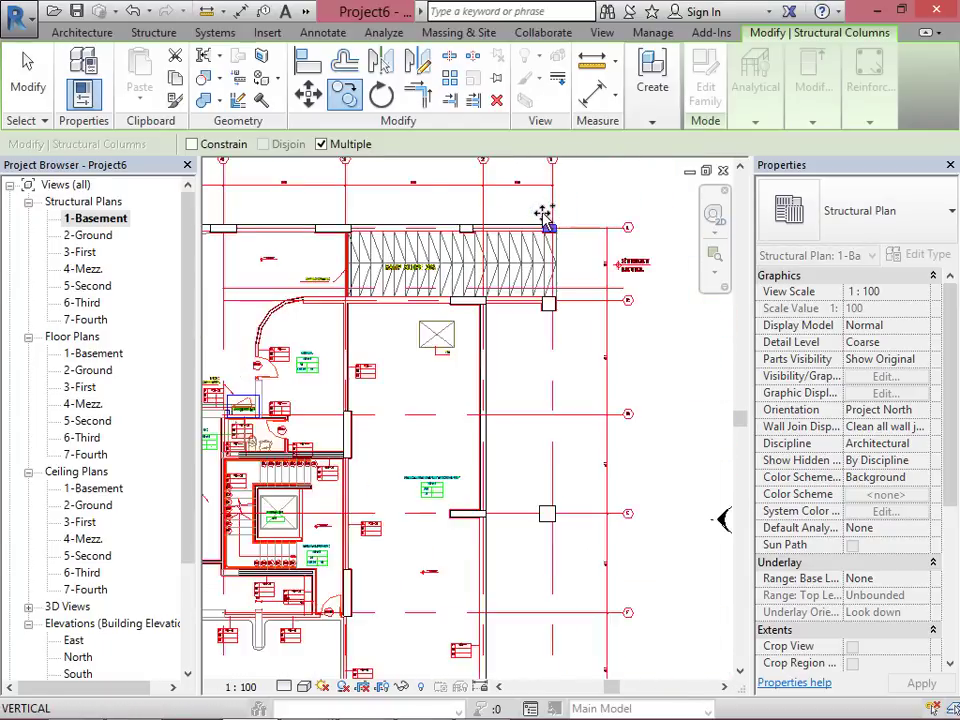
pyautogui.scroll(5, 535, 615)
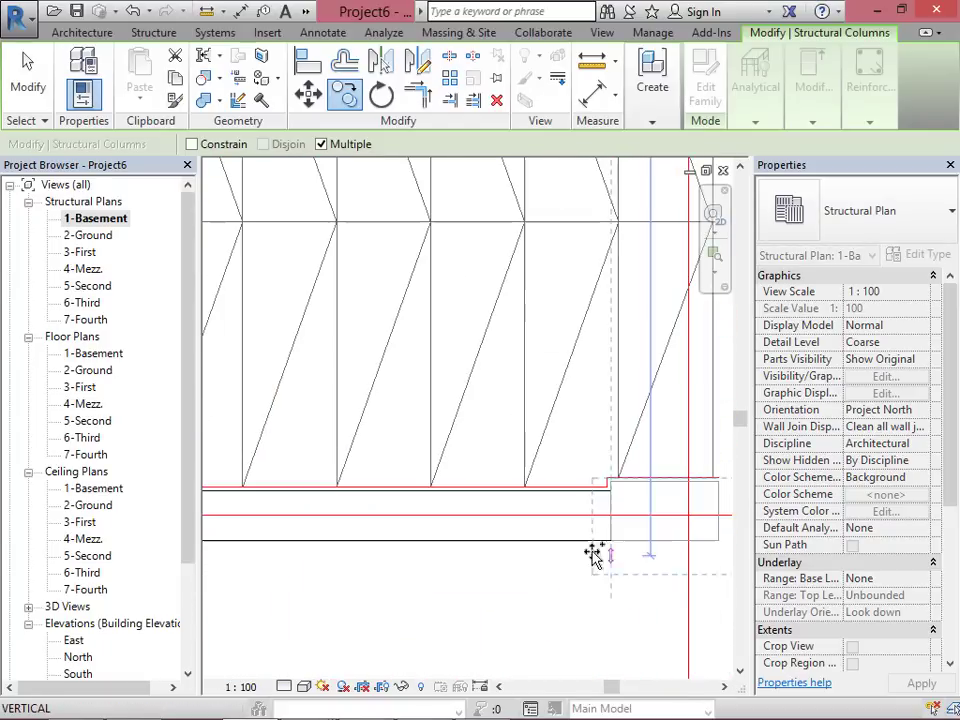
pyautogui.scroll(3, 613, 541)
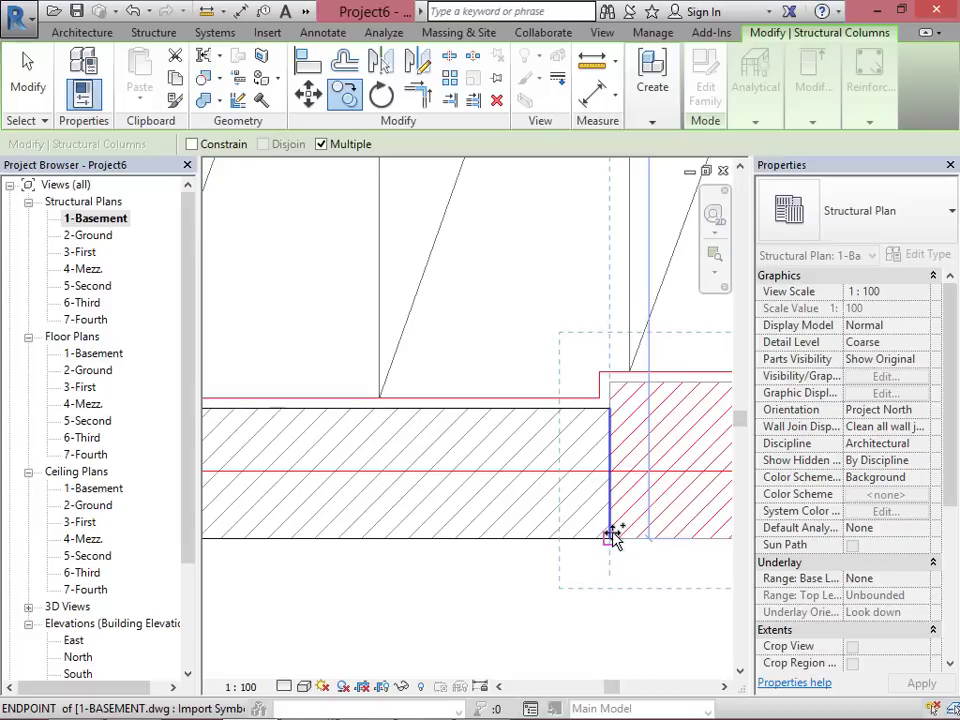
pyautogui.click(610, 534)
pyautogui.scroll(-6, 640, 505)
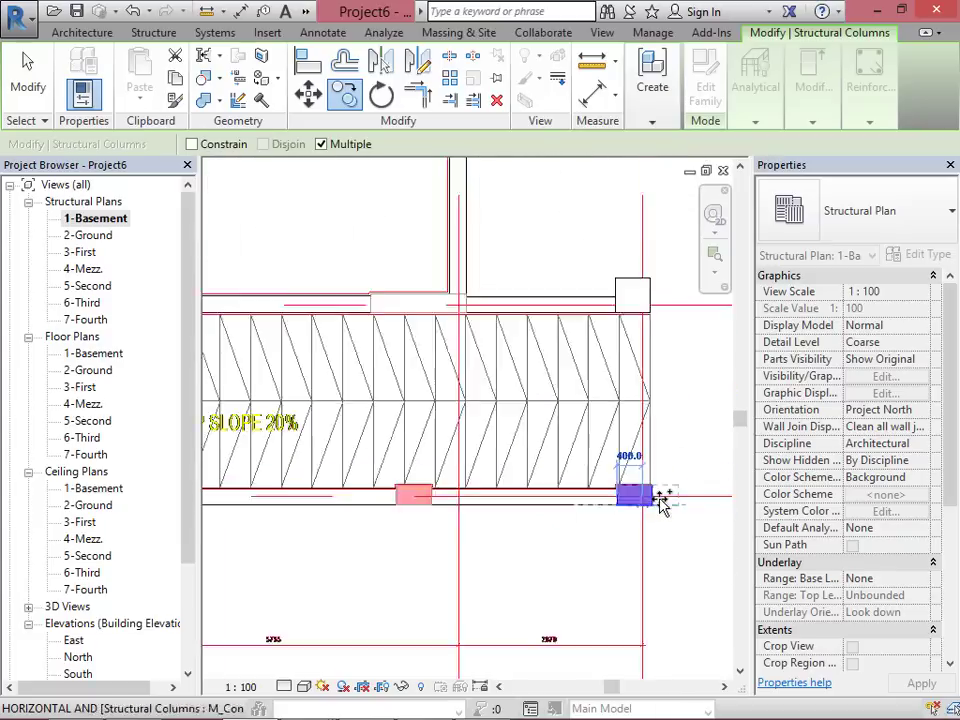
pyautogui.scroll(-3, 587, 580)
pyautogui.press('Escape')
pyautogui.scroll(5, 585, 280)
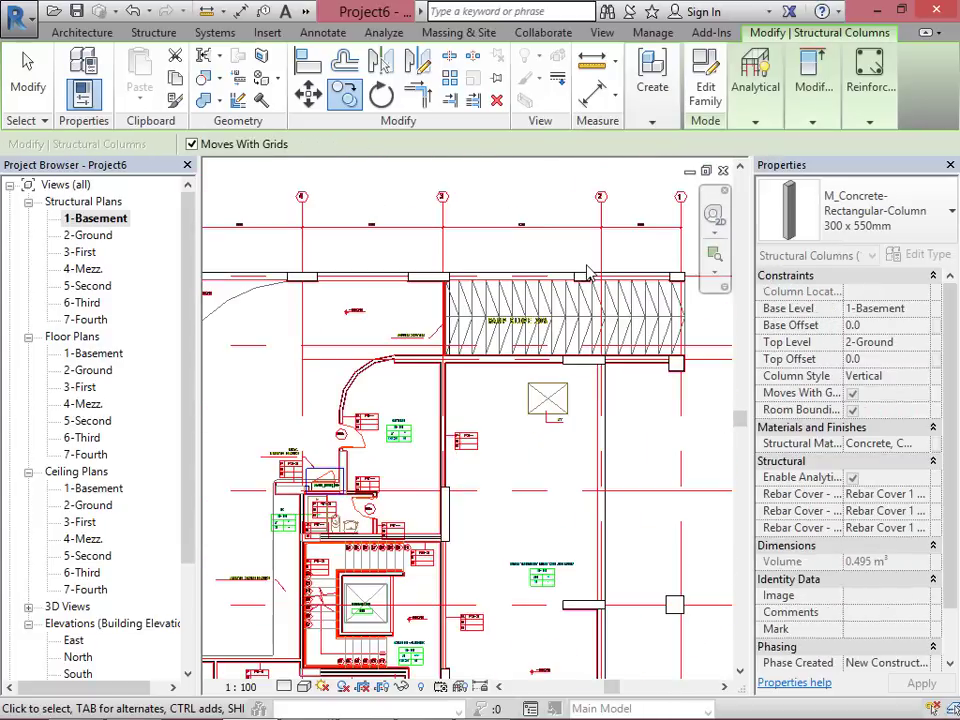
# Step: Copy the columns along the upper exterior wall, from grid 2 to grid 8, onto the matching column outlines of the lower exterior wall
pyautogui.scroll(-4, 590, 287)
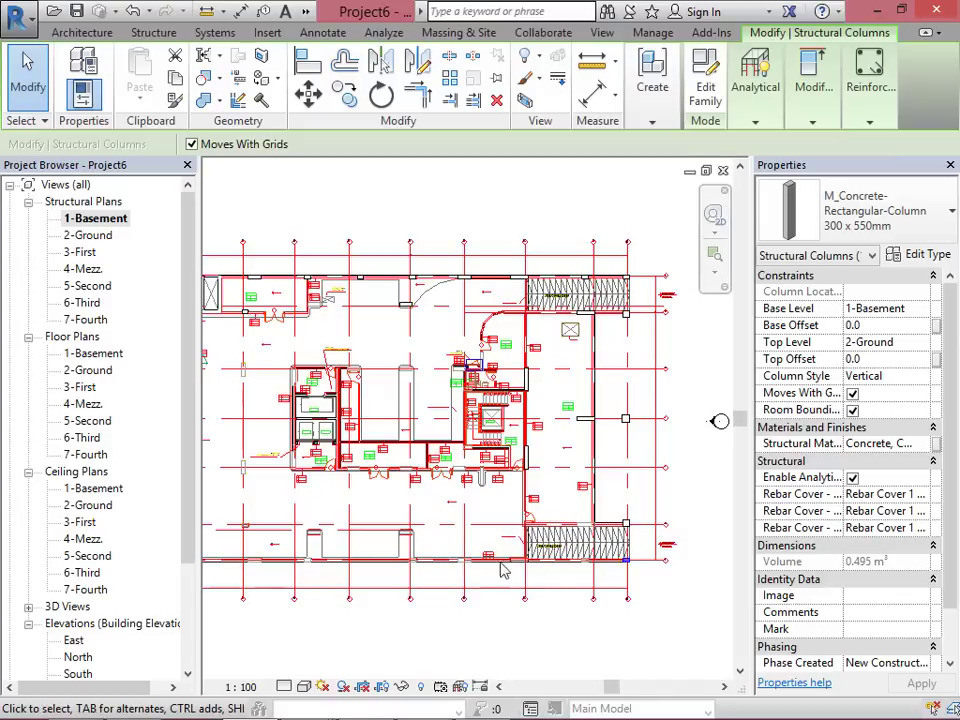
pyautogui.scroll(-2, 597, 574)
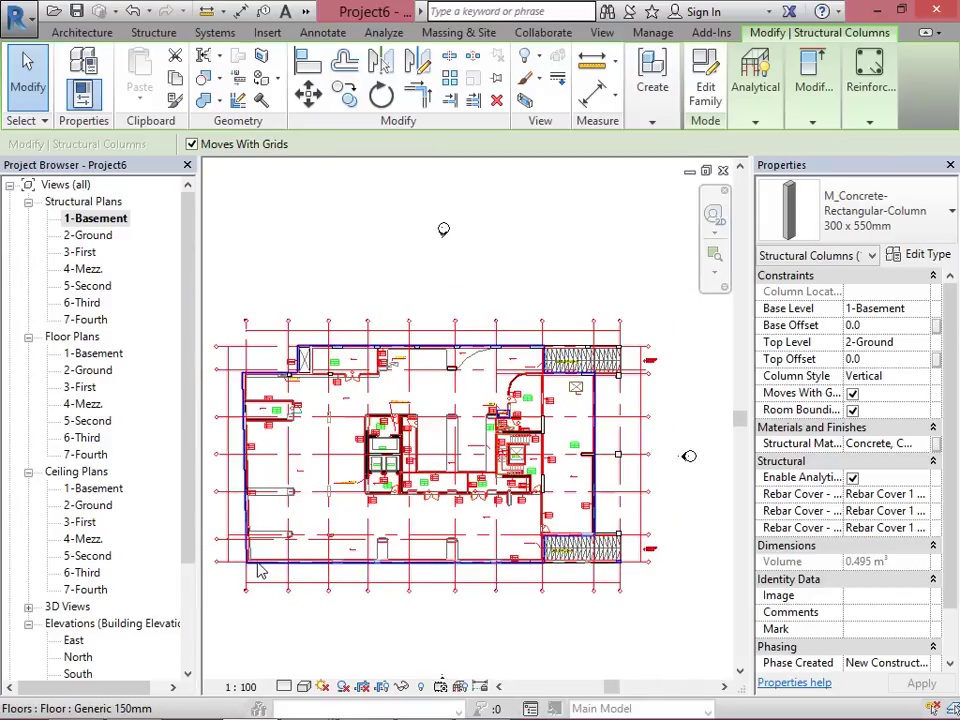
pyautogui.scroll(5, 588, 378)
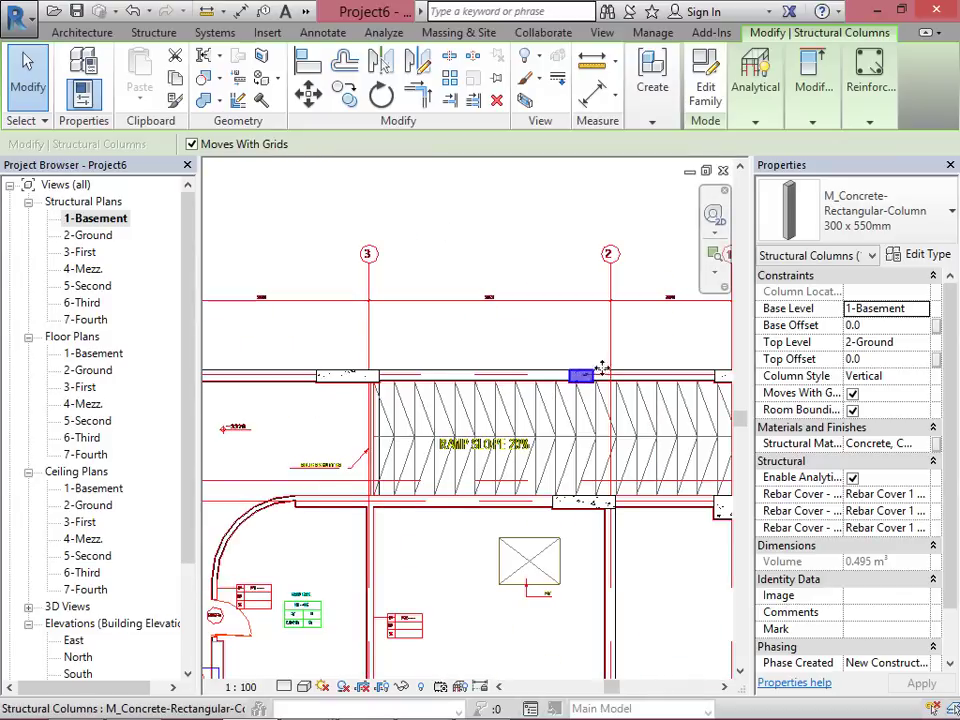
pyautogui.scroll(-4, 593, 371)
pyautogui.scroll(2, 491, 372)
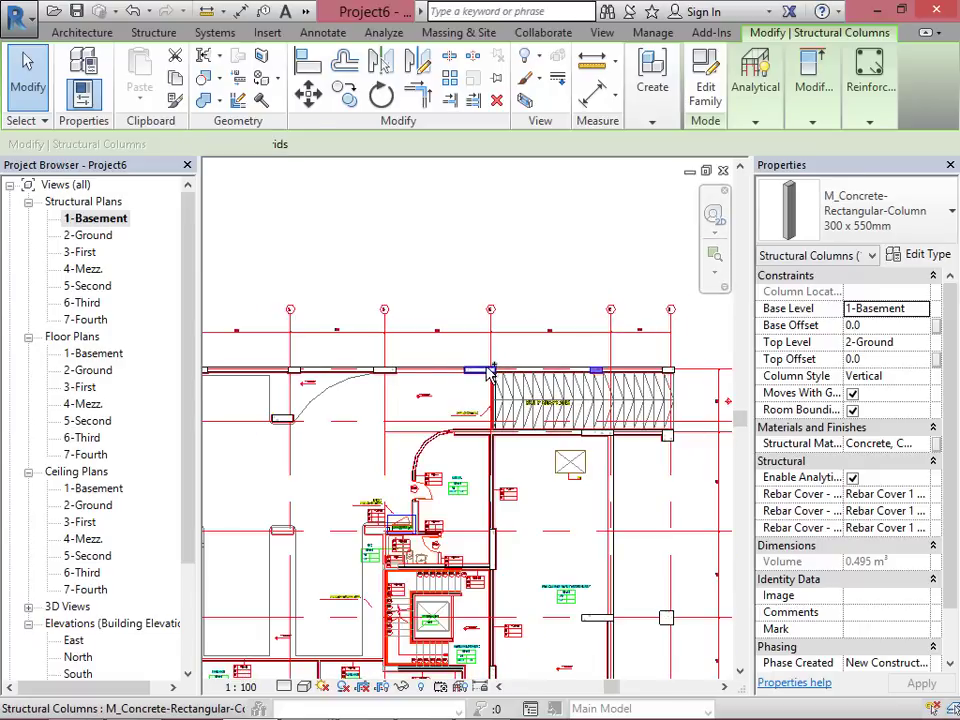
pyautogui.keyDown('ctrl'); pyautogui.click(386, 371); pyautogui.keyUp('ctrl')
pyautogui.scroll(-4, 714, 392)
pyautogui.scroll(5, 448, 368)
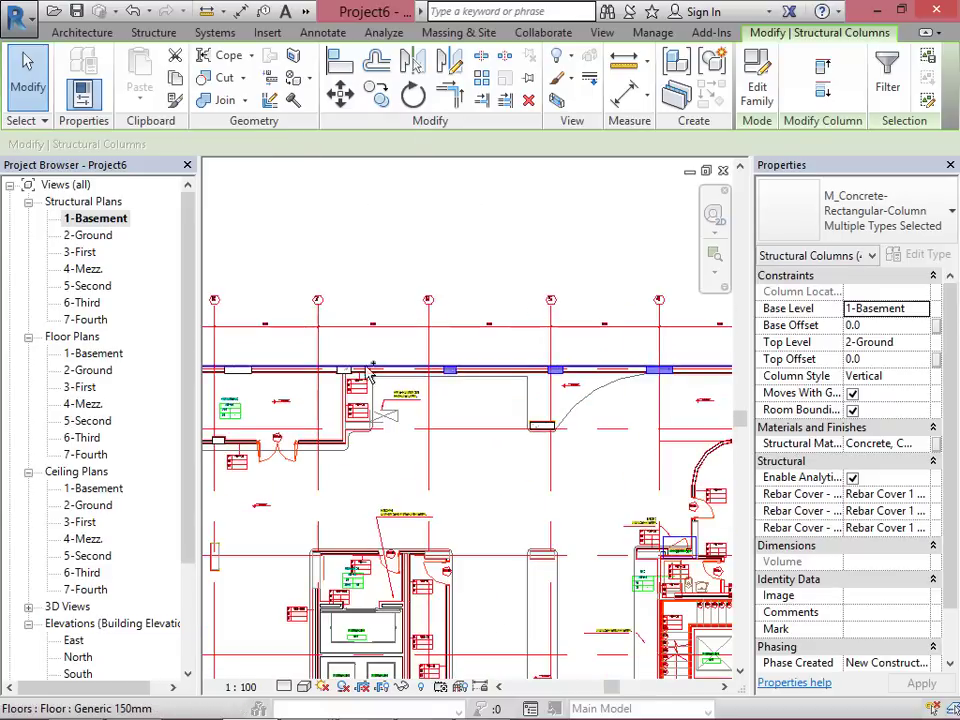
pyautogui.scroll(-5, 405, 373)
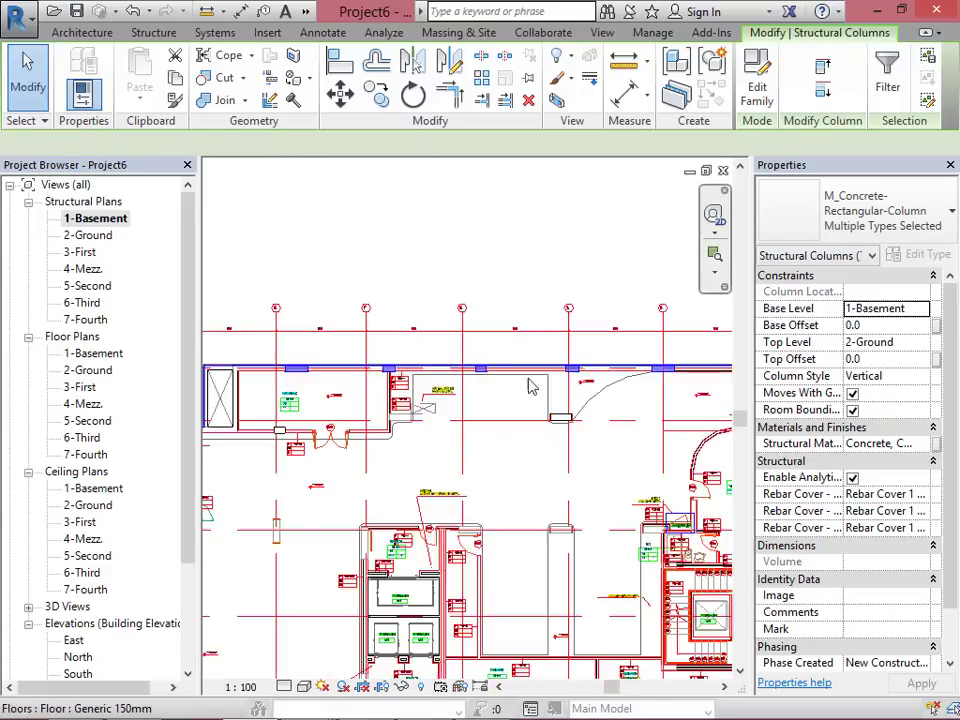
pyautogui.click(388, 103)
pyautogui.scroll(5, 420, 399)
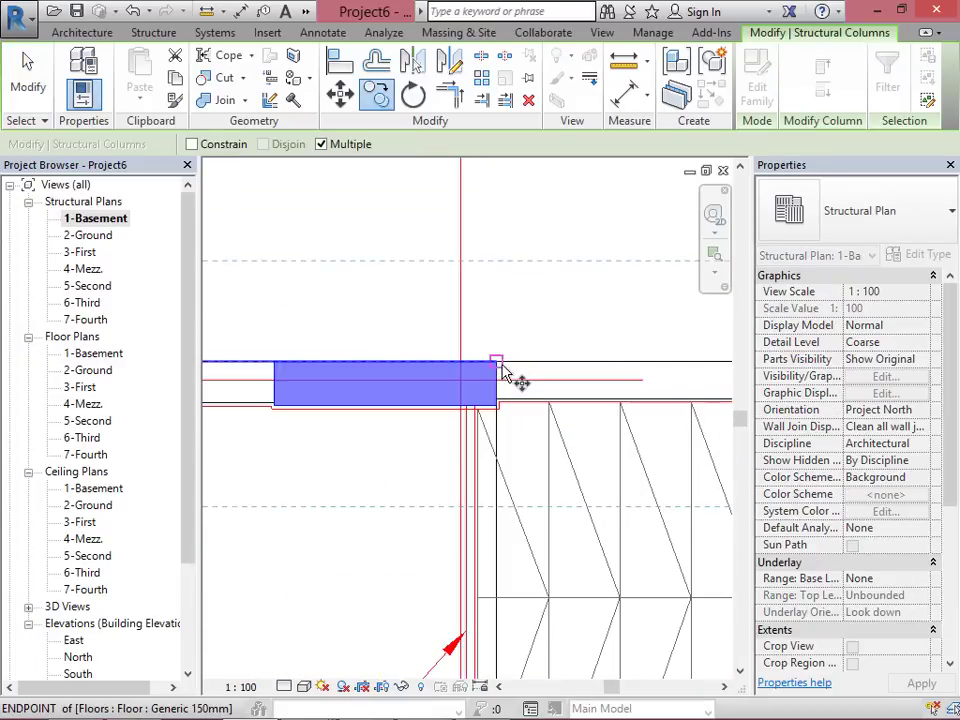
pyautogui.click(498, 372)
pyautogui.scroll(-5, 510, 245)
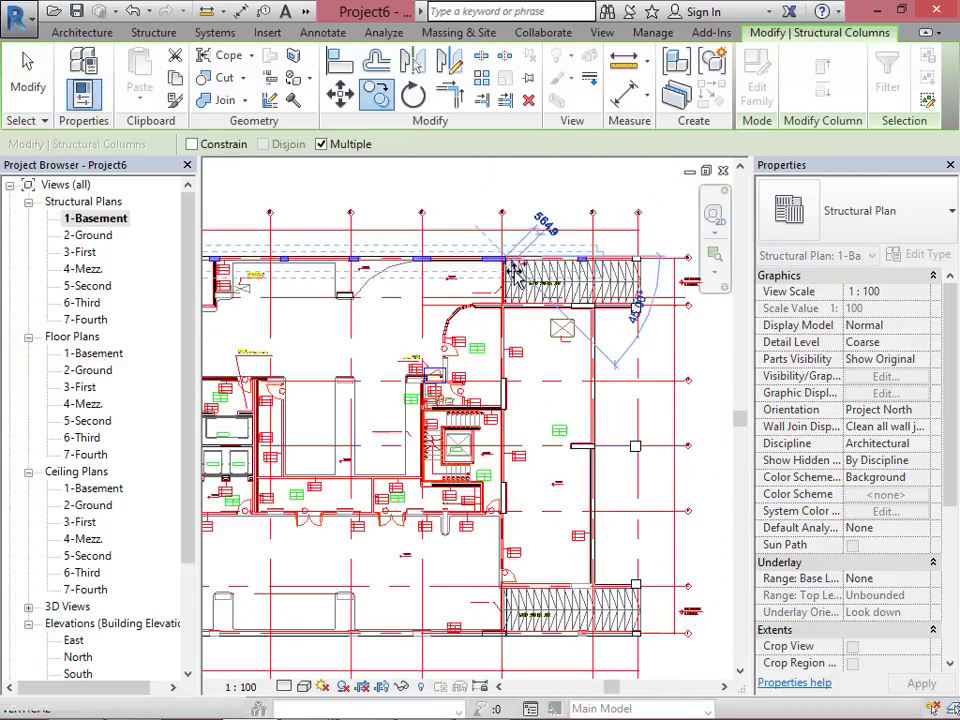
pyautogui.scroll(8, 491, 617)
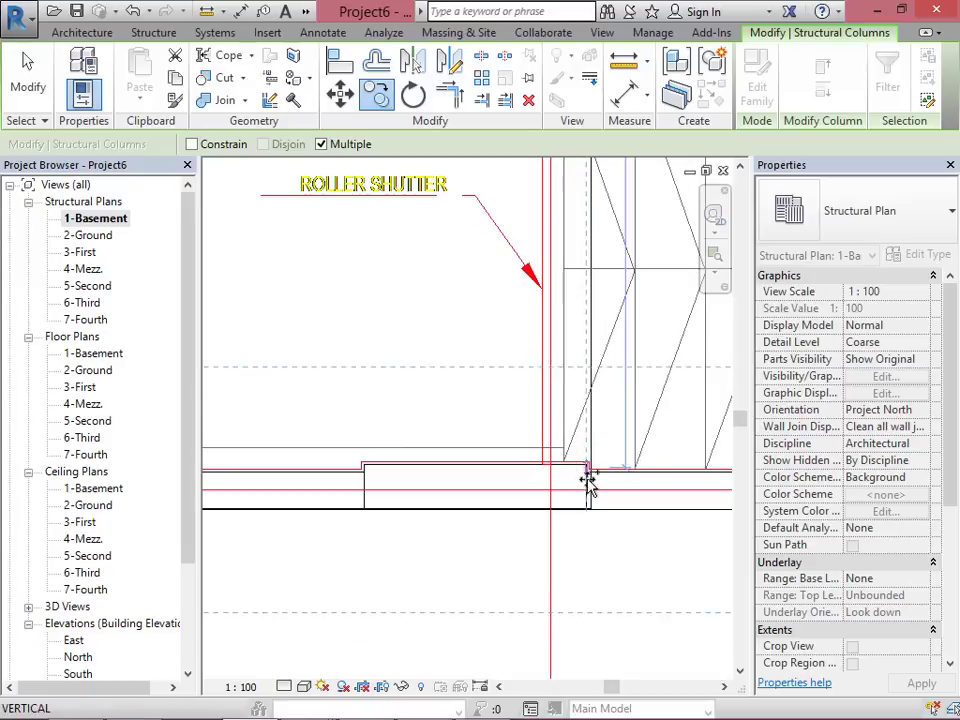
pyautogui.scroll(-6, 589, 461)
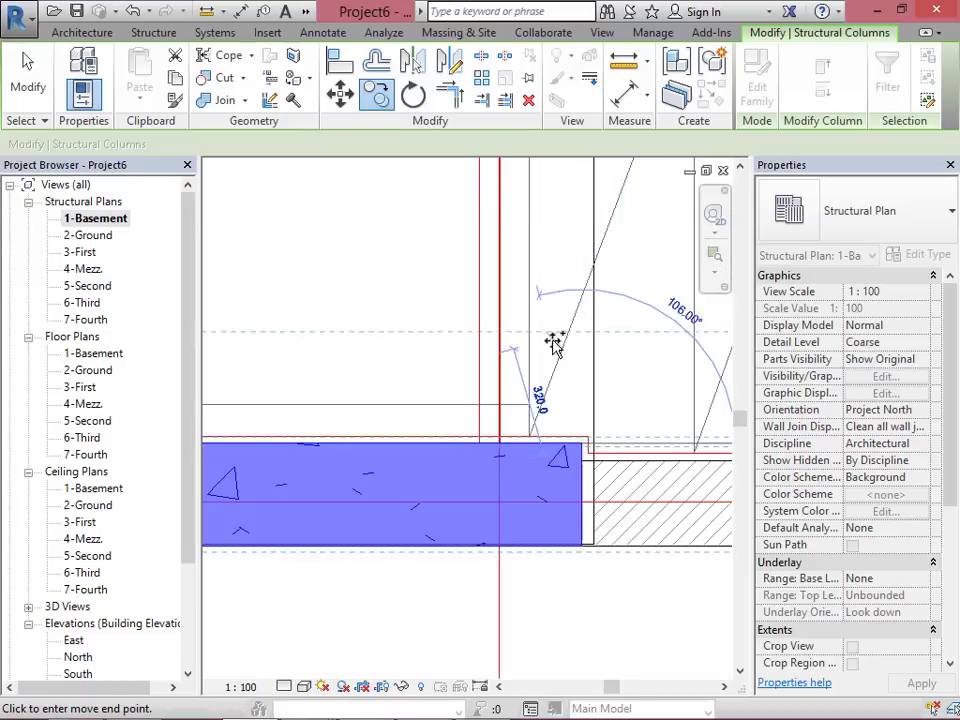
pyautogui.scroll(-3, 596, 481)
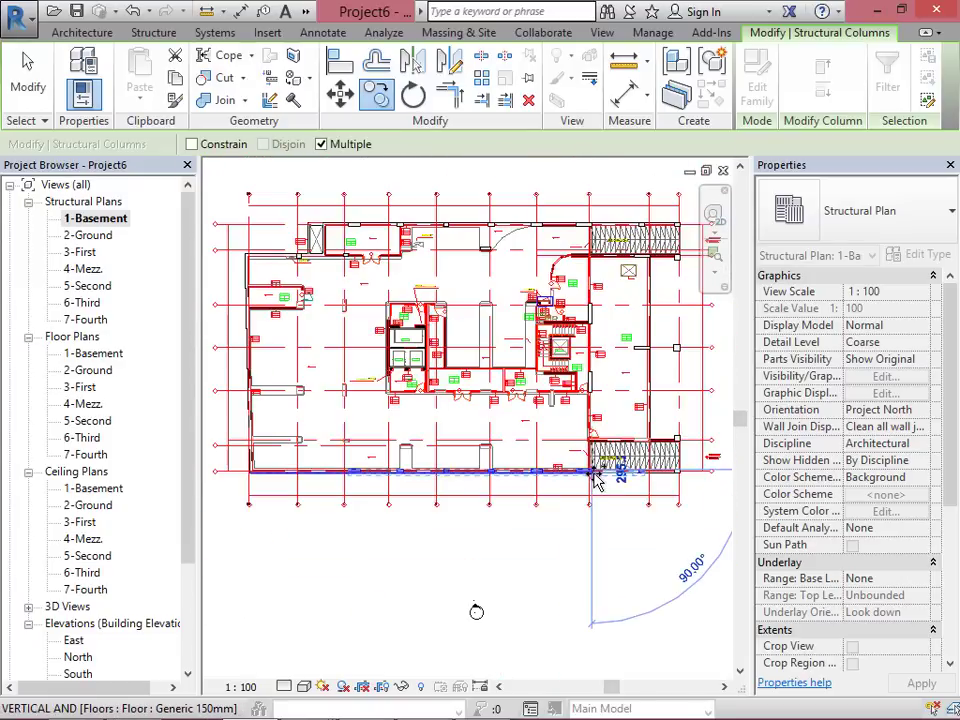
pyautogui.click(594, 481)
pyautogui.press('Escape')
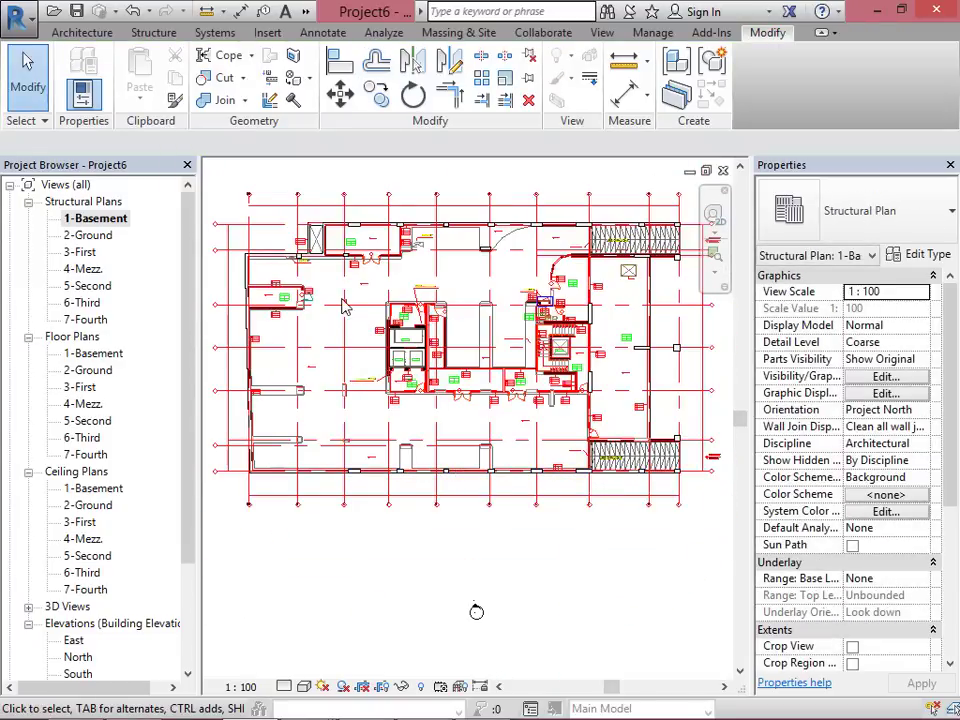
pyautogui.scroll(5, 344, 307)
pyautogui.scroll(-4, 429, 446)
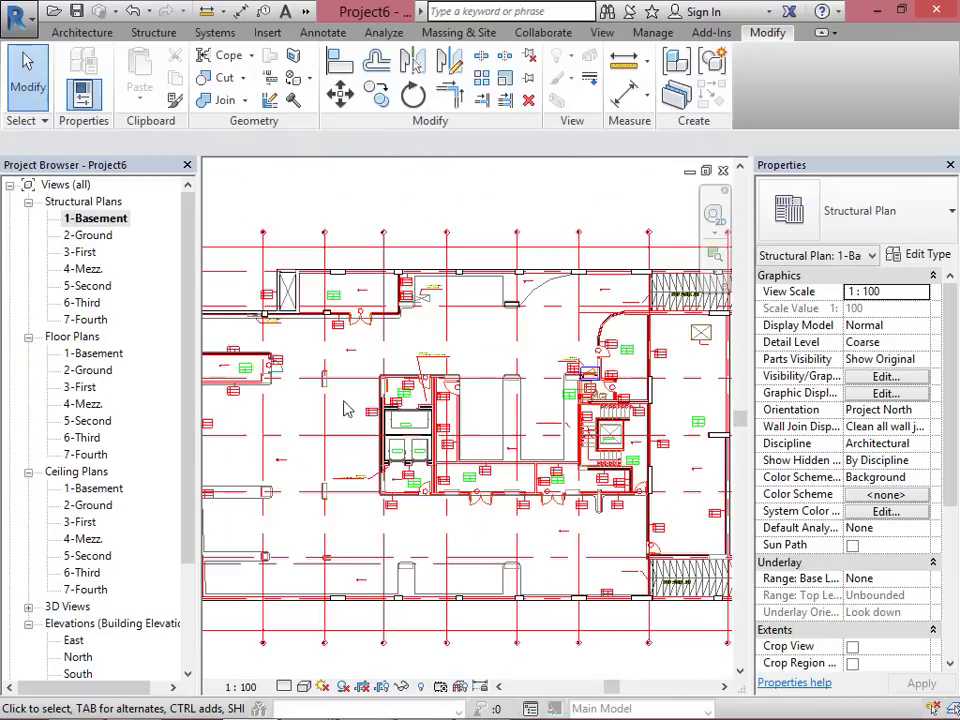
pyautogui.scroll(3, 214, 386)
pyautogui.scroll(4, 328, 377)
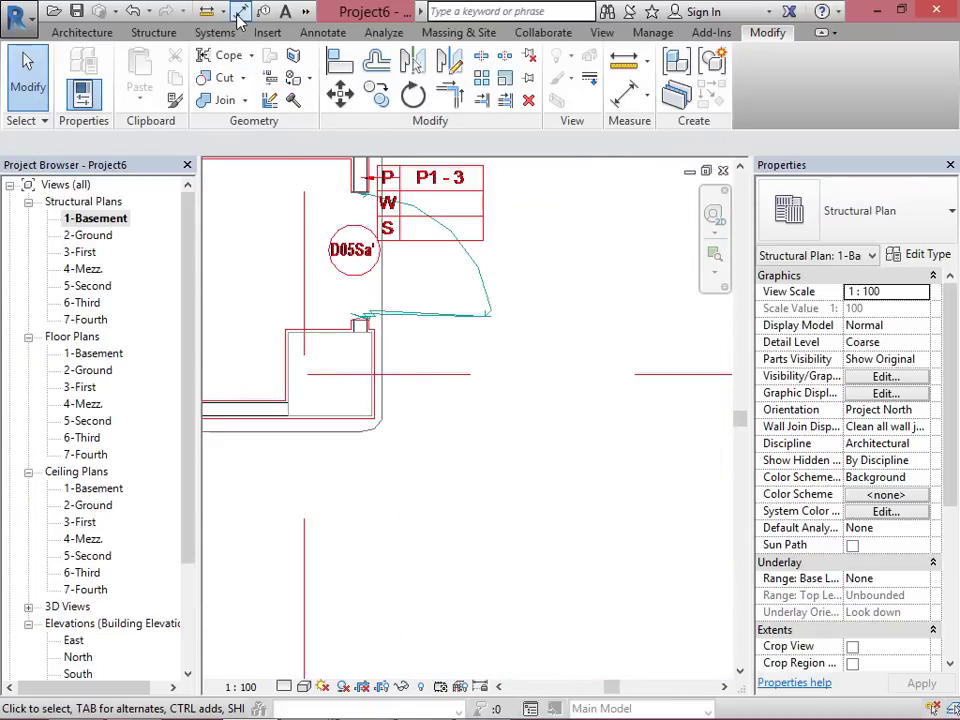
pyautogui.press('d')
pyautogui.press('i')
pyautogui.scroll(3, 381, 381)
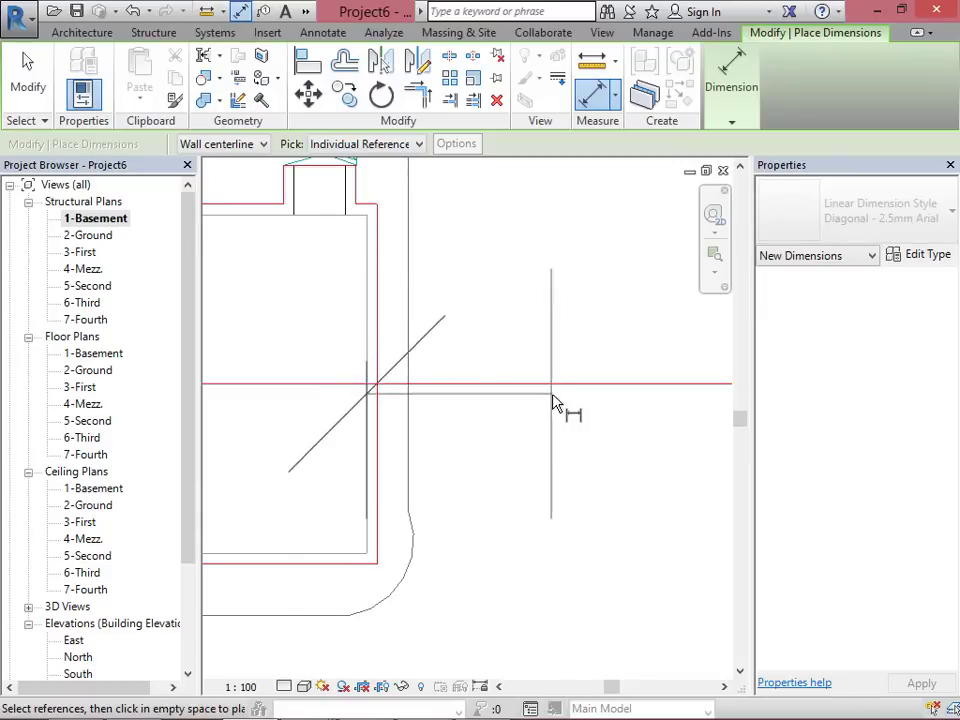
pyautogui.scroll(-1, 355, 397)
pyautogui.scroll(3, 360, 392)
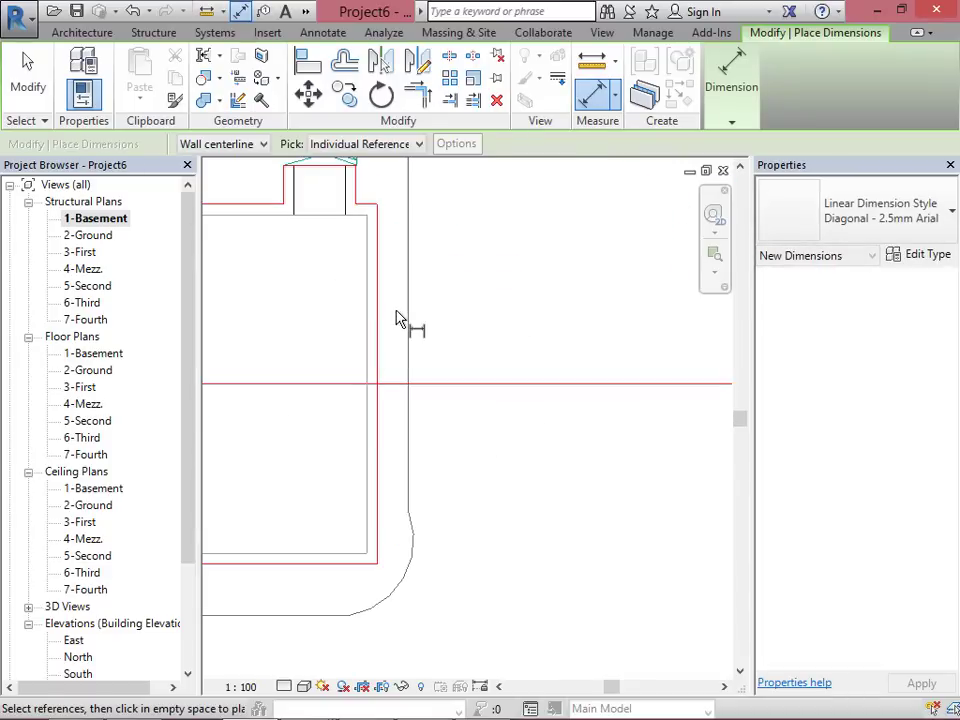
pyautogui.scroll(-2, 398, 313)
pyautogui.scroll(3, 328, 450)
pyautogui.scroll(-4, 460, 386)
pyautogui.scroll(-4, 306, 408)
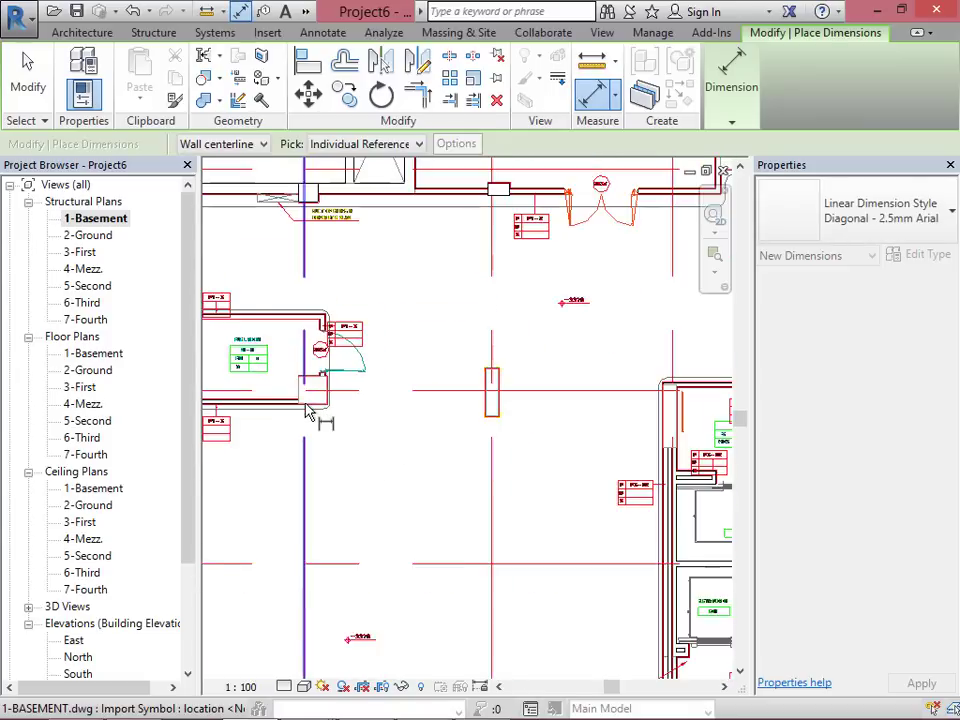
pyautogui.scroll(5, 590, 440)
pyautogui.scroll(3, 588, 445)
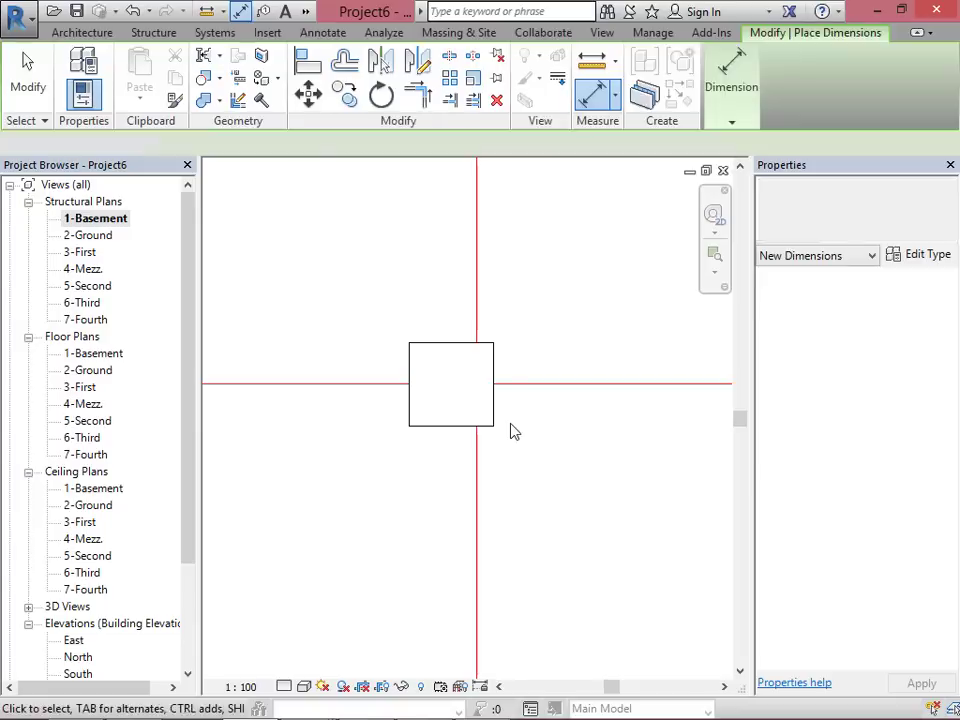
pyautogui.press('Escape')
# Step: Copy the 650x 650mm column to the square column outline at the fuel room's lower corner, beside the door
pyautogui.click(495, 425)
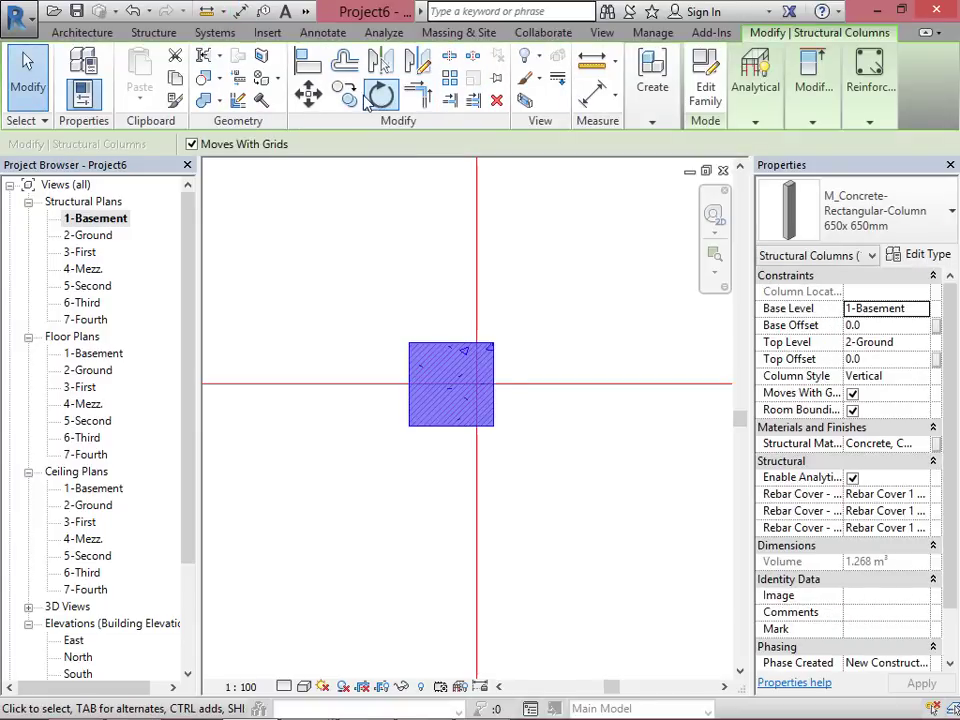
pyautogui.press('m')
pyautogui.press('v')
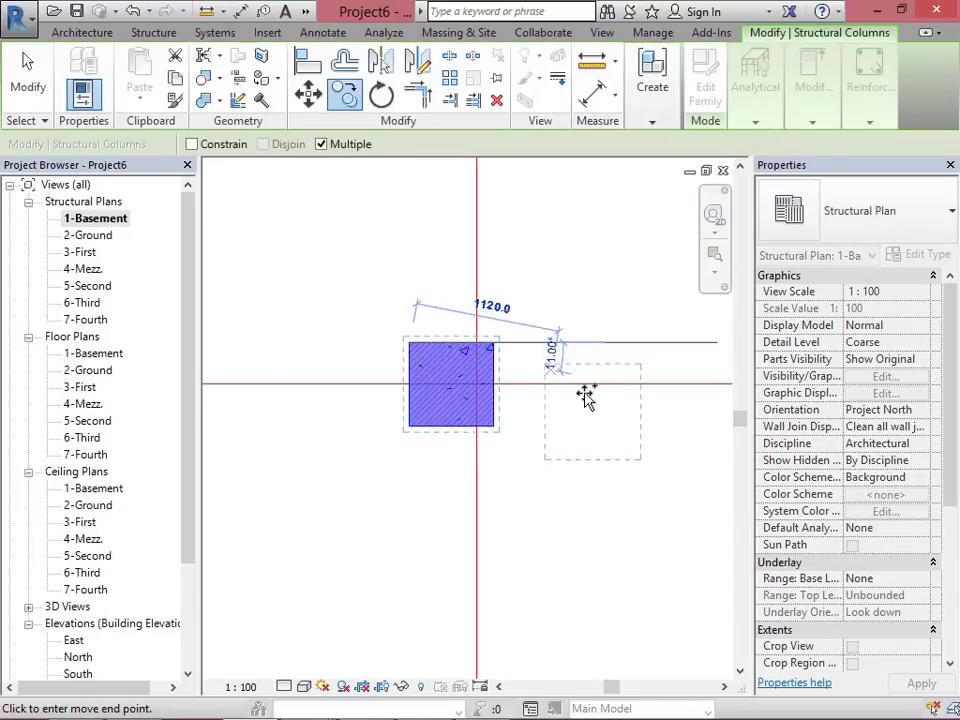
pyautogui.scroll(-5, 610, 410)
pyautogui.scroll(3, 378, 397)
pyautogui.scroll(6, 378, 397)
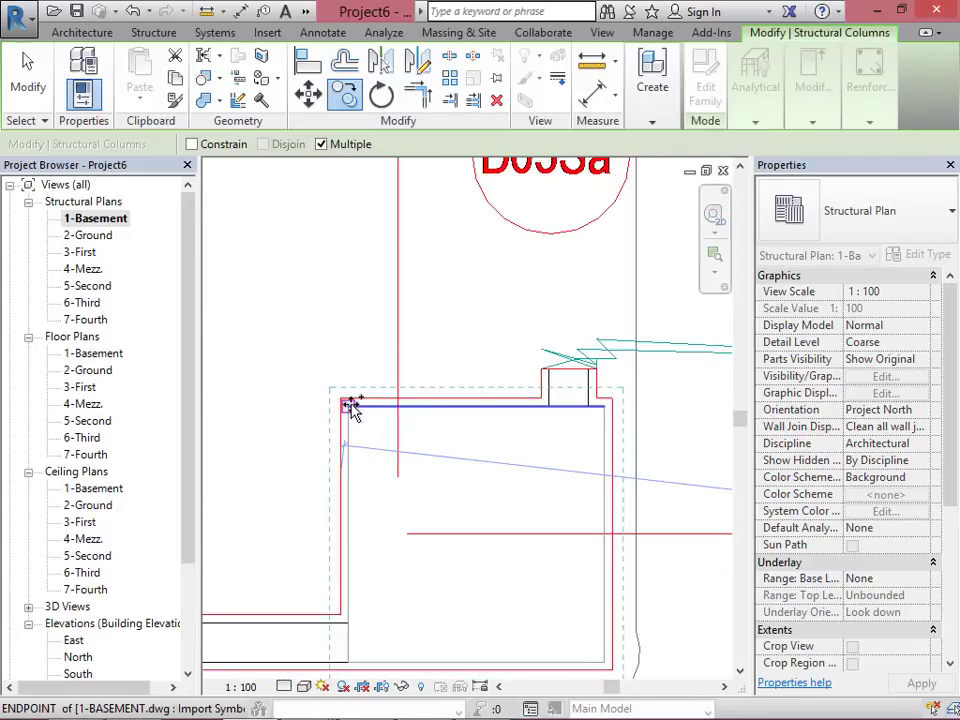
pyautogui.click(349, 405)
pyautogui.scroll(-3, 420, 290)
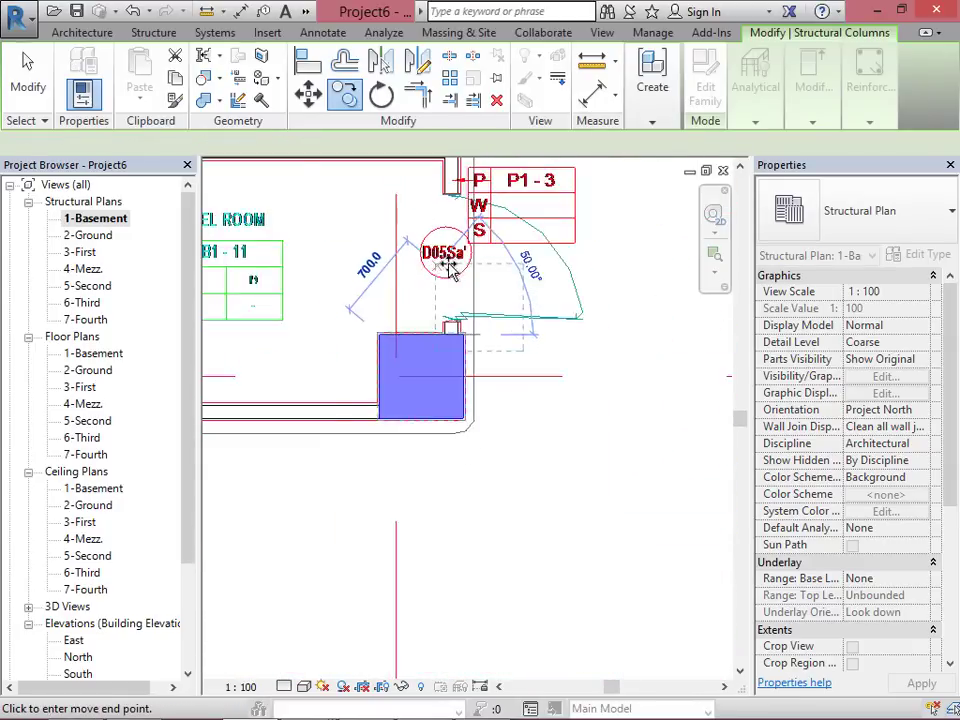
# Step: Place another copy of the 650x 650mm column on the square outline directly below the fuel room on the same grid line
pyautogui.scroll(6, 400, 505)
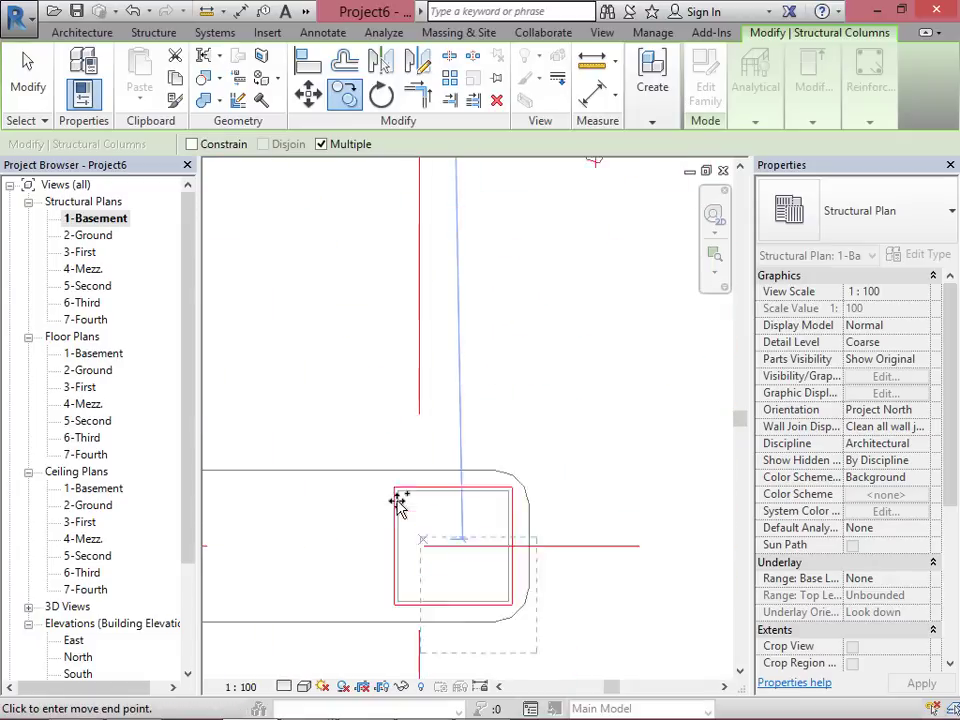
pyautogui.scroll(3, 394, 487)
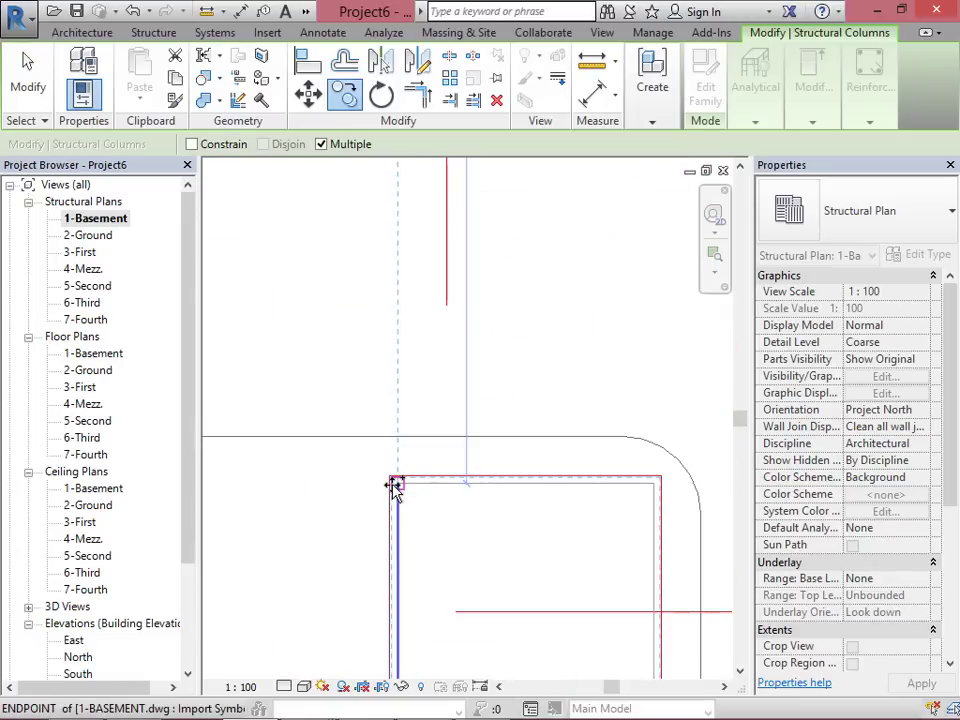
pyautogui.scroll(-5, 446, 330)
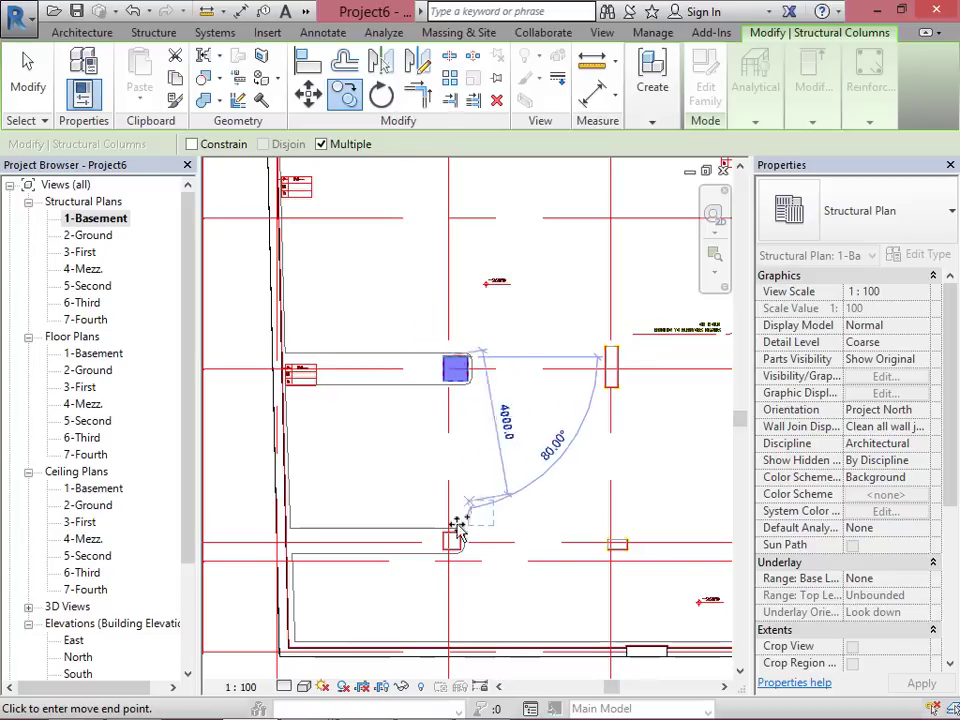
pyautogui.scroll(-3, 445, 614)
pyautogui.press('Escape')
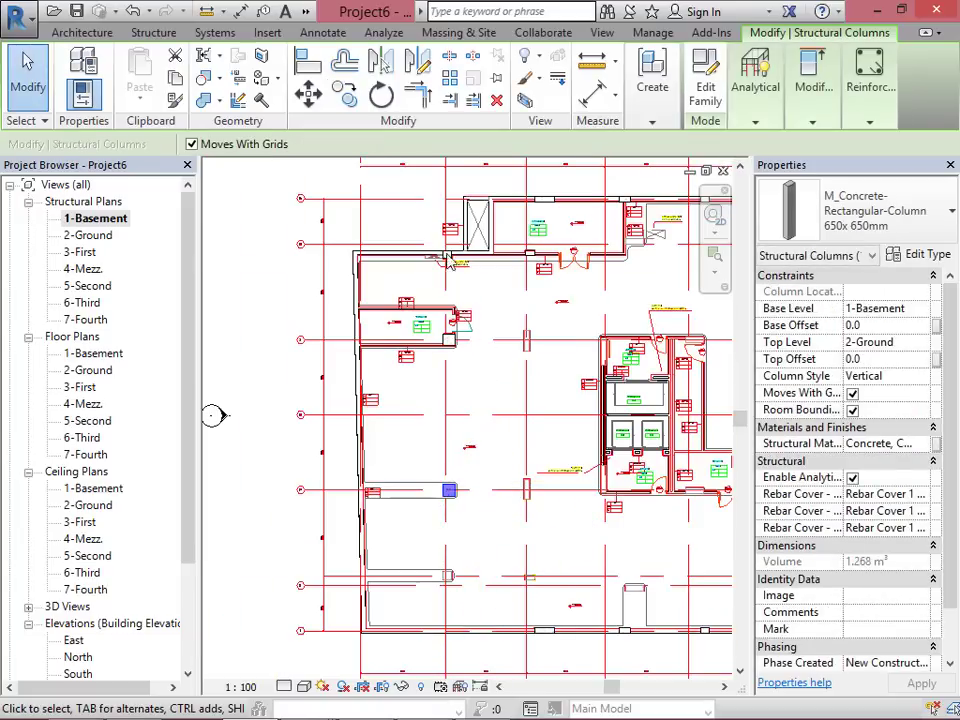
# Step: Copy the 450 x450mm column beside the duct opening to the smaller square outline at the lowest wall end on the same grid line
pyautogui.scroll(5, 480, 330)
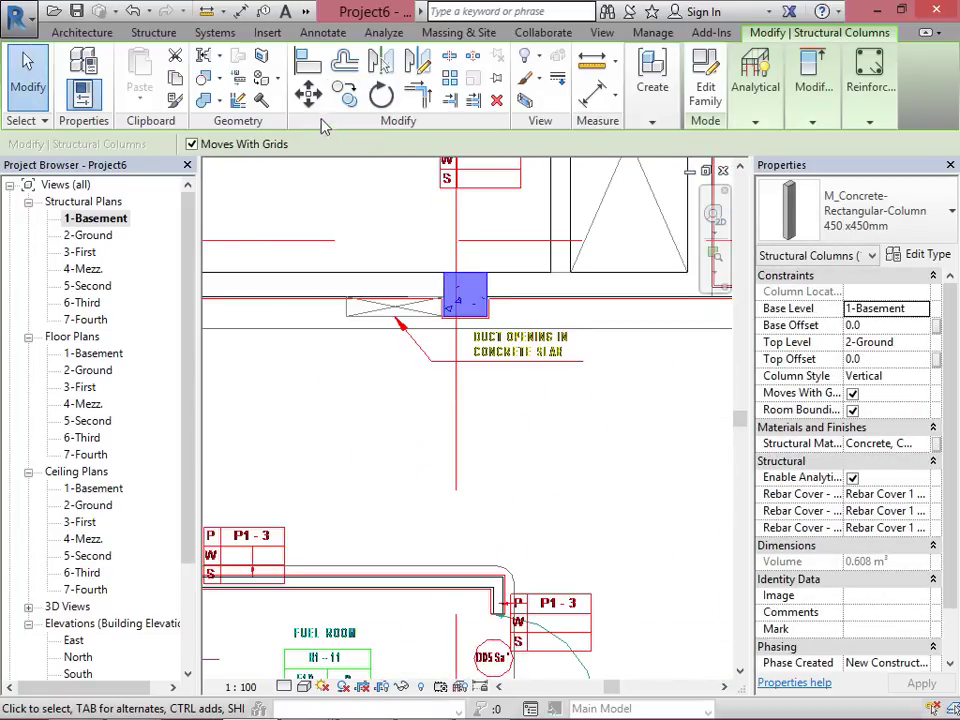
pyautogui.click(352, 105)
pyautogui.scroll(2, 445, 278)
pyautogui.click(439, 272)
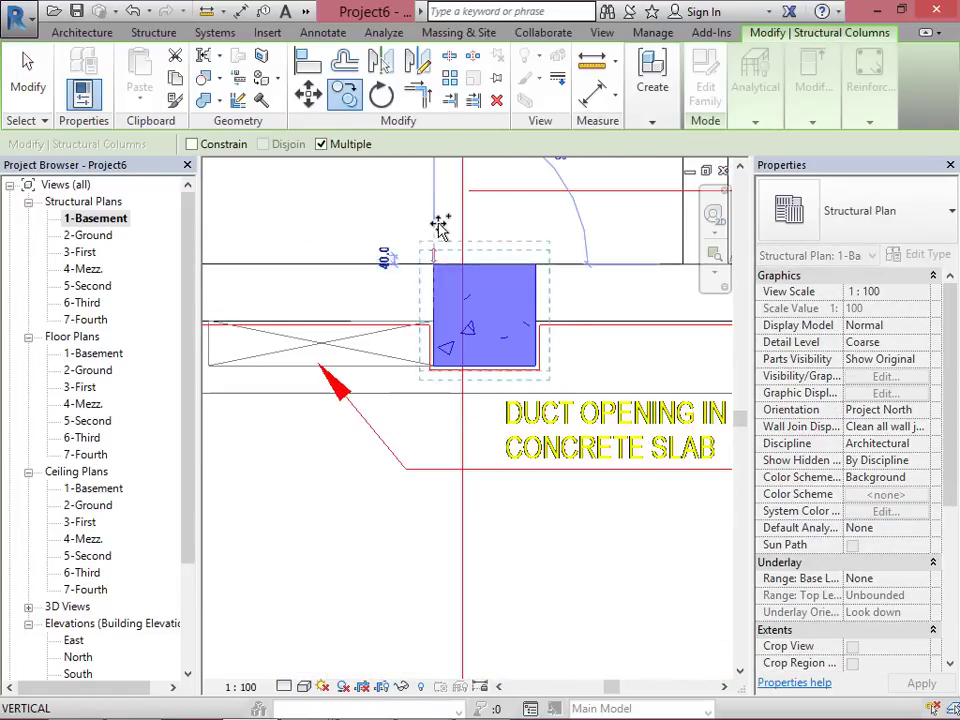
pyautogui.scroll(-2, 440, 222)
pyautogui.scroll(-3, 441, 218)
pyautogui.scroll(4, 439, 650)
pyautogui.scroll(2, 438, 613)
pyautogui.click(411, 495)
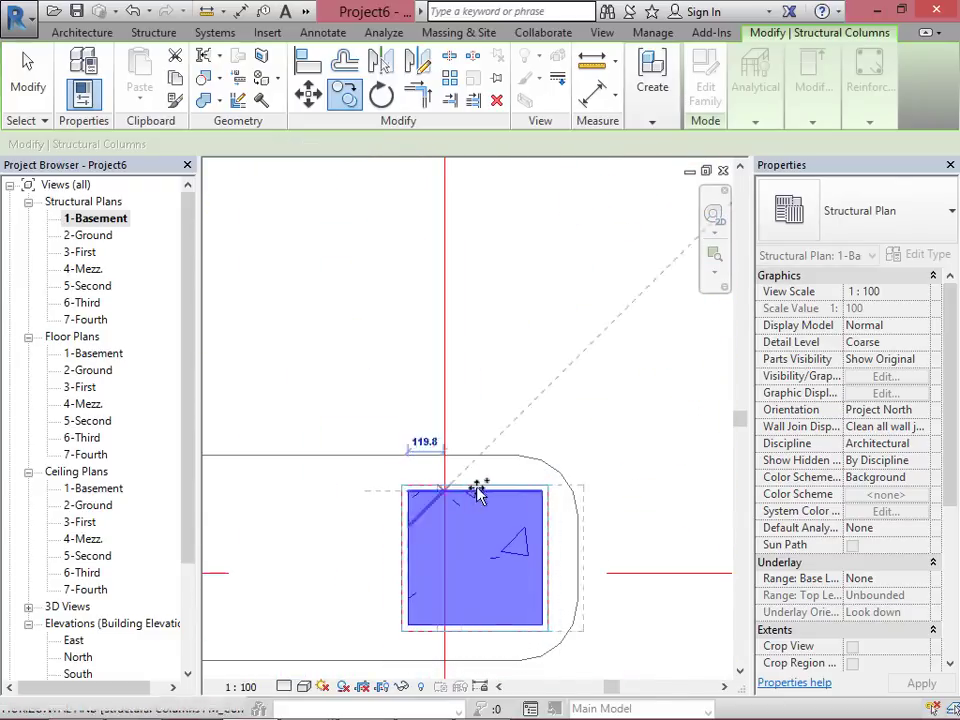
# Step: Copy the rectangular column in the upper room's lower wall on grid 8 down to the small rectangular outline level with the 450 x450mm column
pyautogui.press('Escape')
pyautogui.scroll(-6, 339, 424)
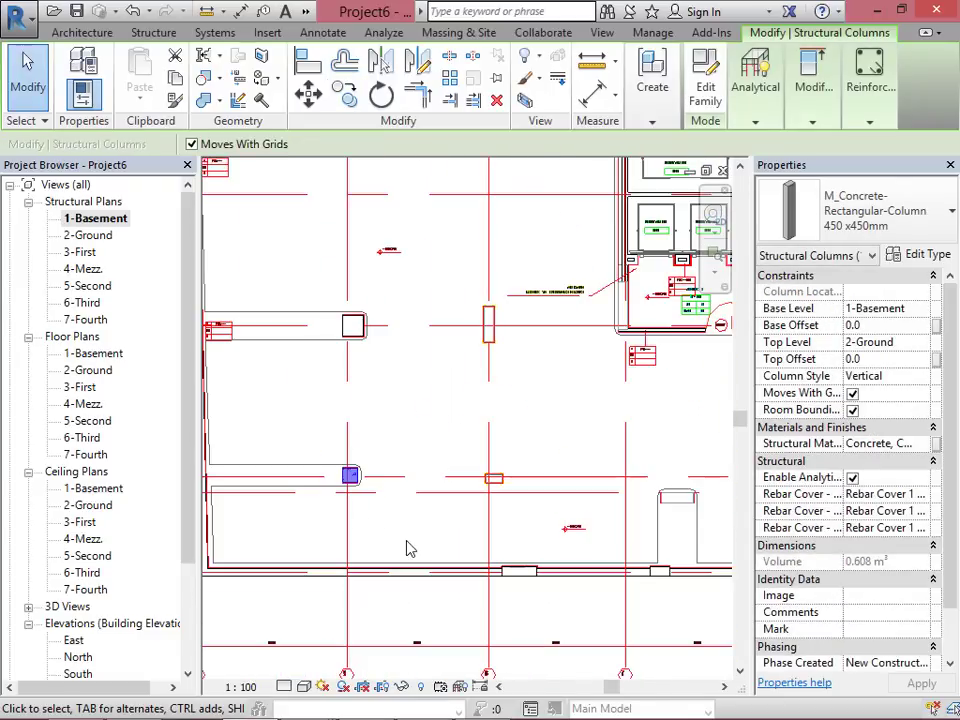
pyautogui.scroll(-1, 333, 535)
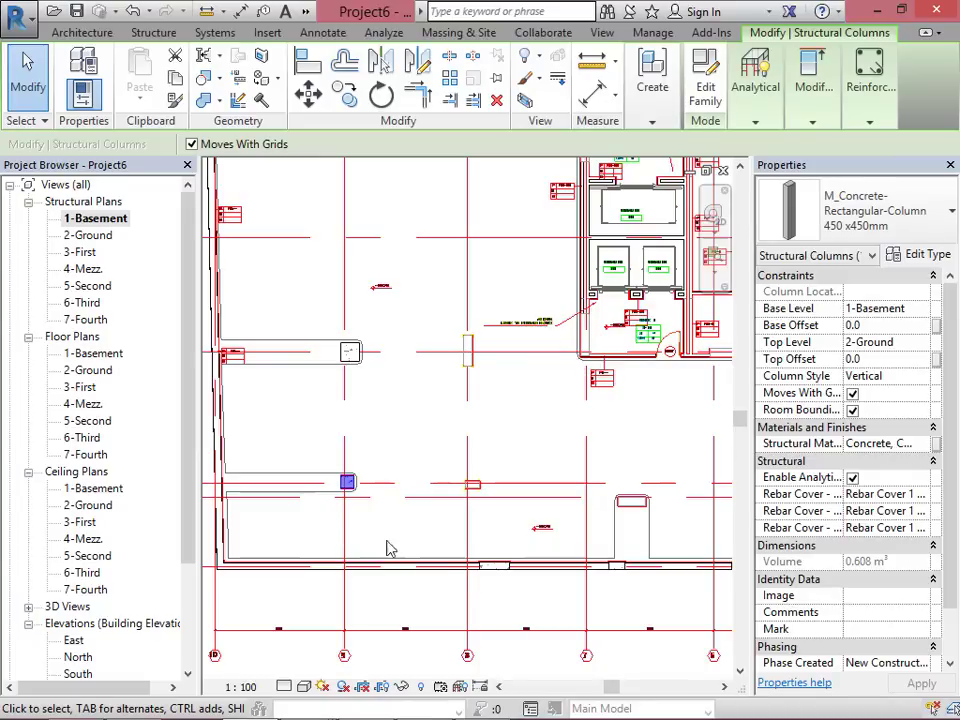
pyautogui.scroll(-3, 473, 548)
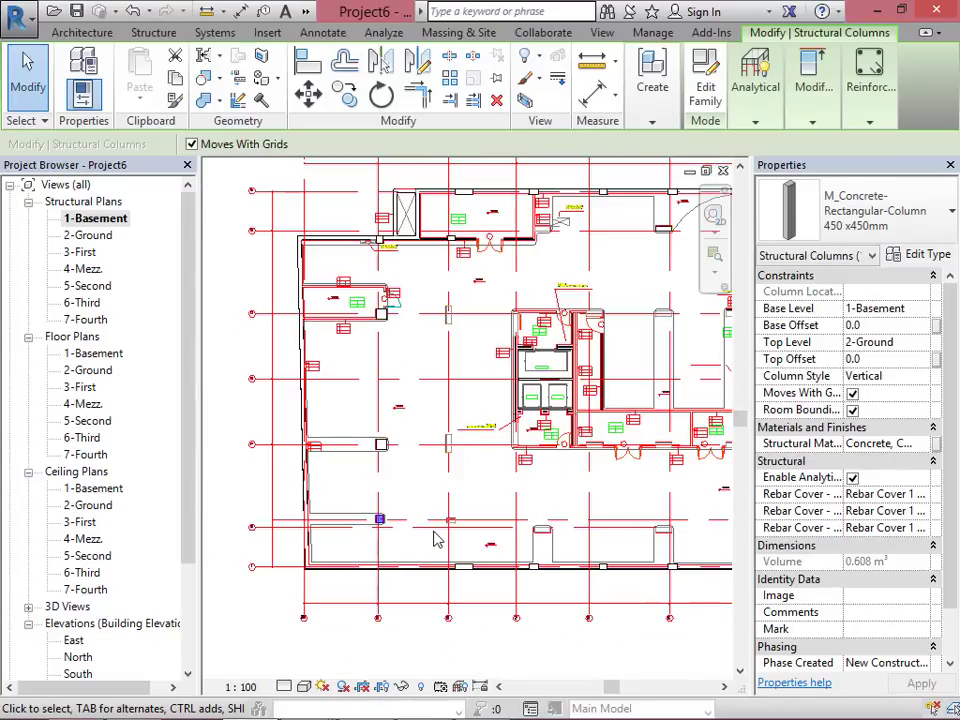
pyautogui.scroll(6, 452, 232)
pyautogui.click(478, 302)
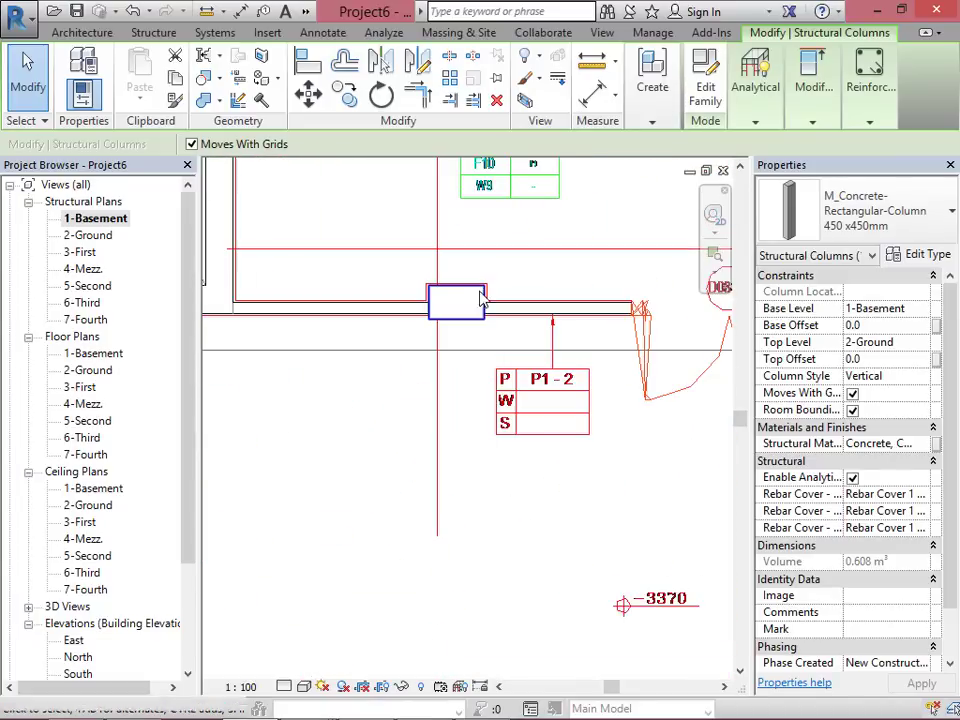
pyautogui.click(347, 100)
pyautogui.scroll(3, 432, 287)
pyautogui.click(431, 281)
pyautogui.scroll(-5, 445, 447)
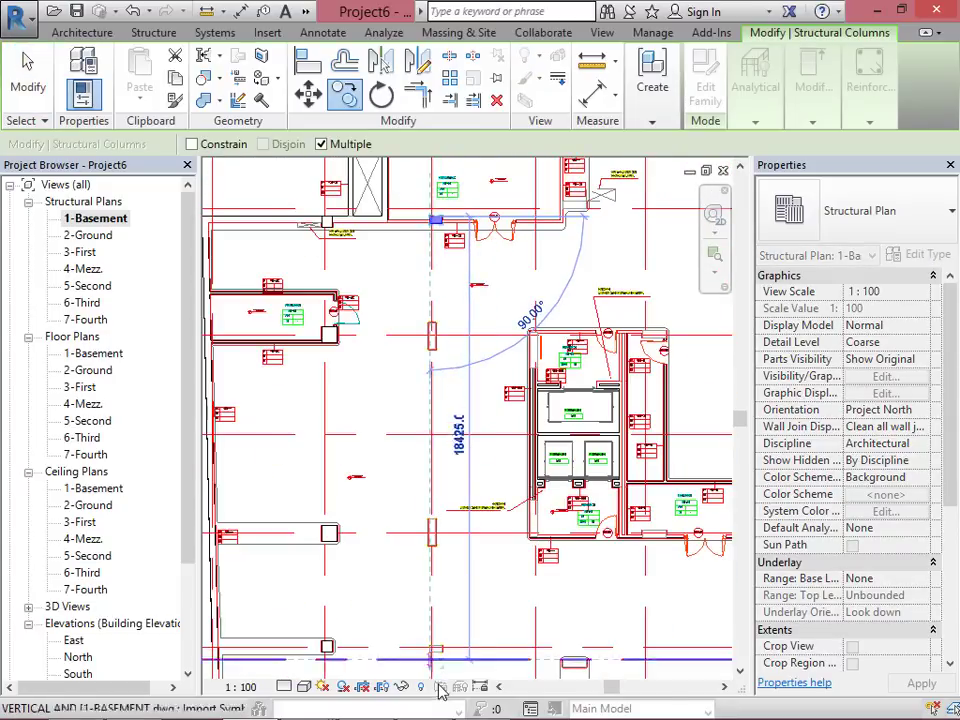
pyautogui.scroll(6, 428, 653)
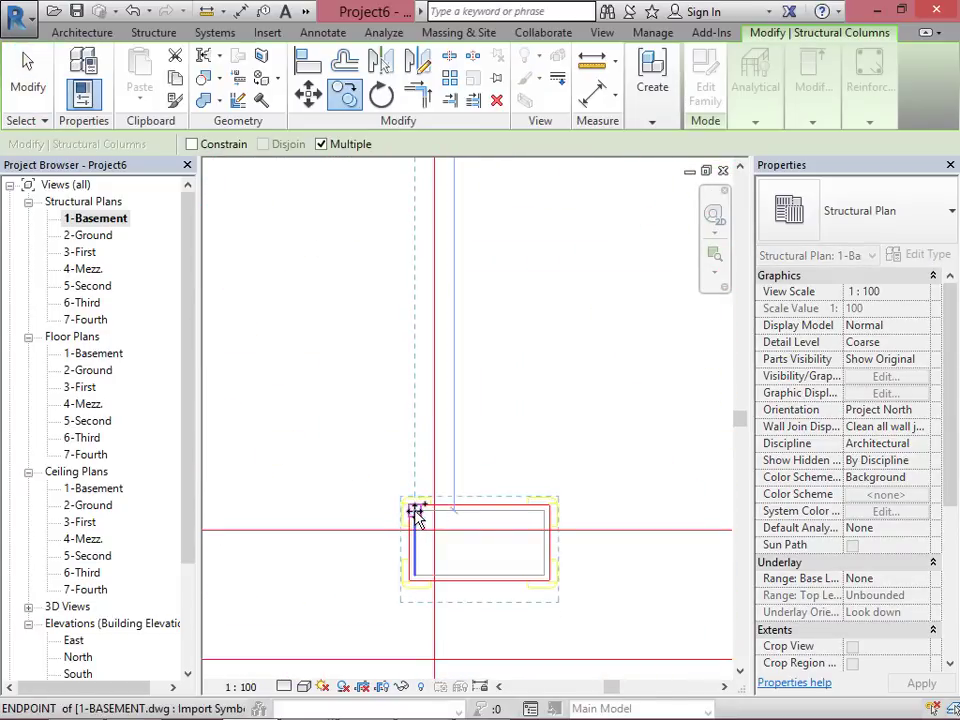
pyautogui.scroll(-5, 321, 514)
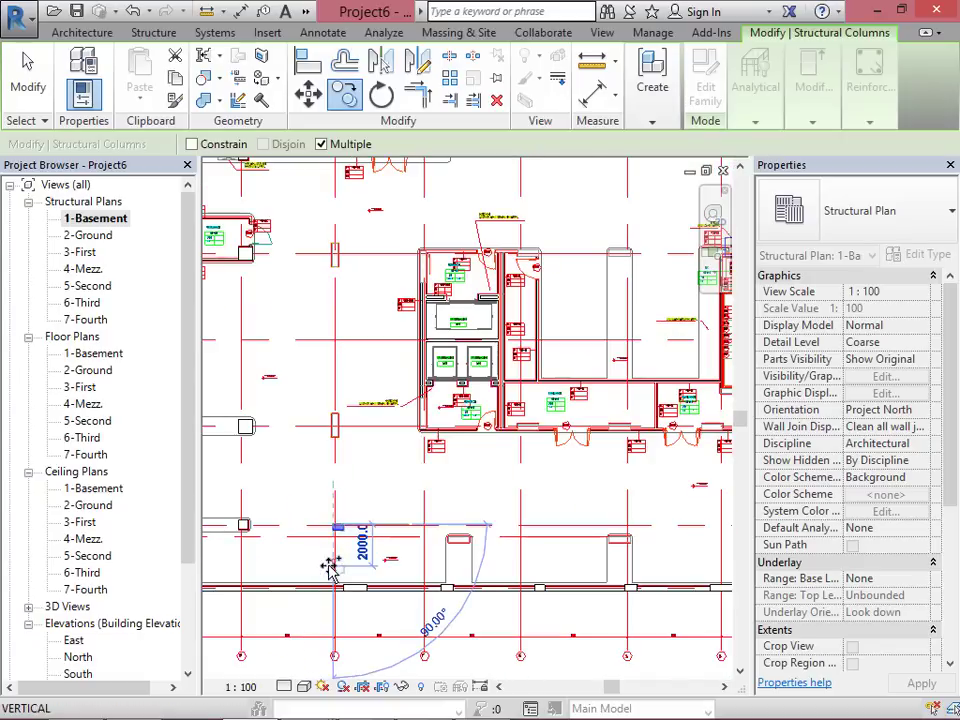
pyautogui.click(335, 573)
pyautogui.scroll(-3, 343, 640)
pyautogui.press('Escape')
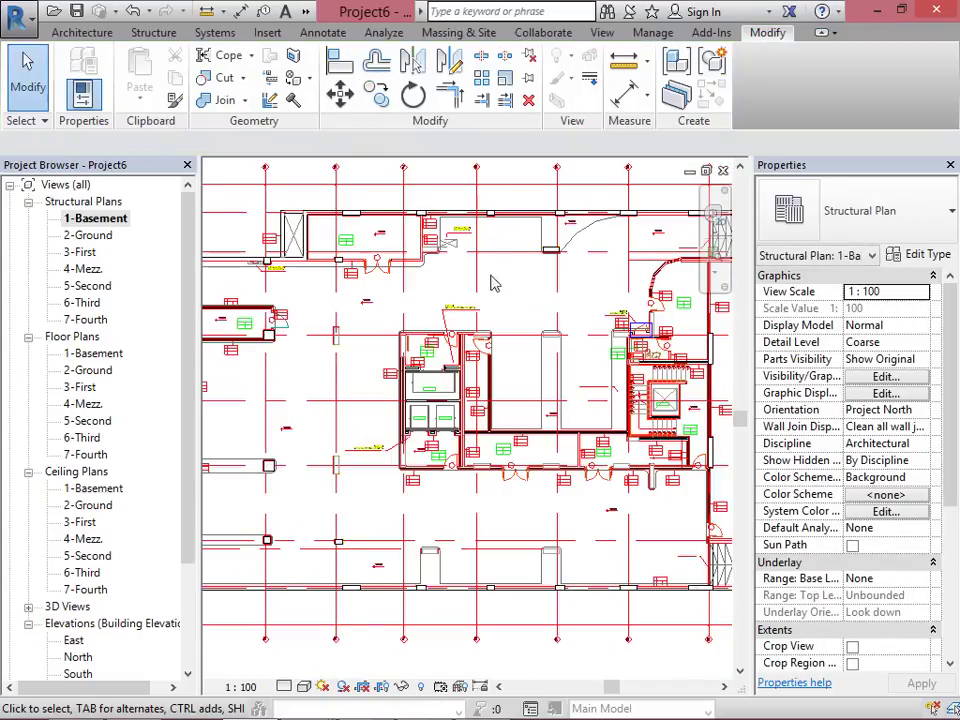
# Step: Copy the 300 x 1000mm column beside the curved door swing on grid 5 to the matching rectangular outline directly below it
pyautogui.scroll(4, 556, 248)
pyautogui.click(551, 286)
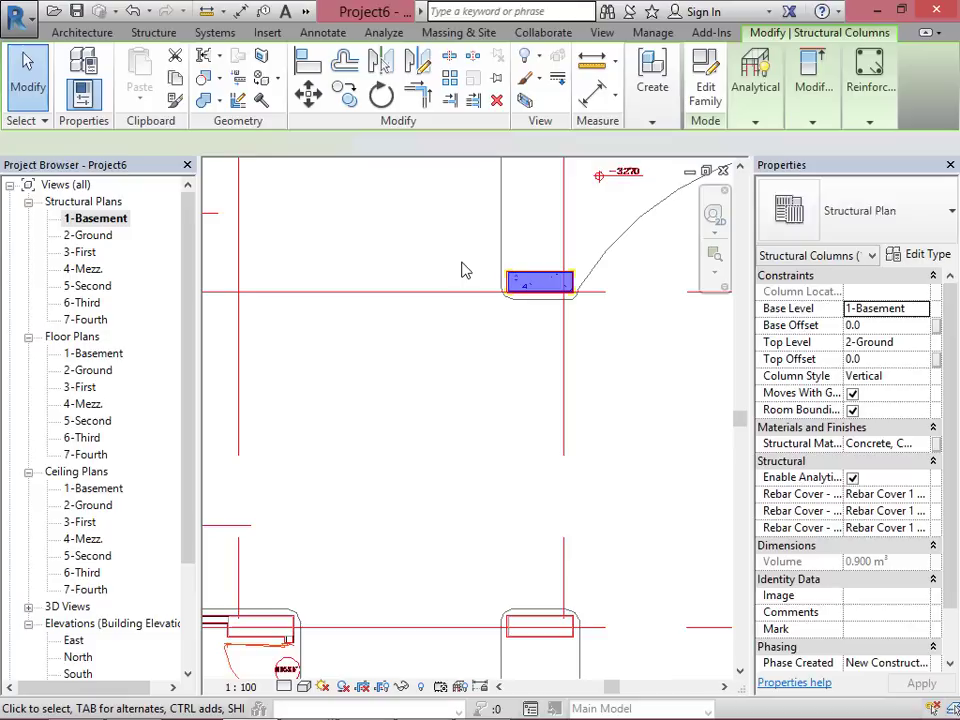
pyautogui.press('c')
pyautogui.press('o')
pyautogui.scroll(5, 514, 278)
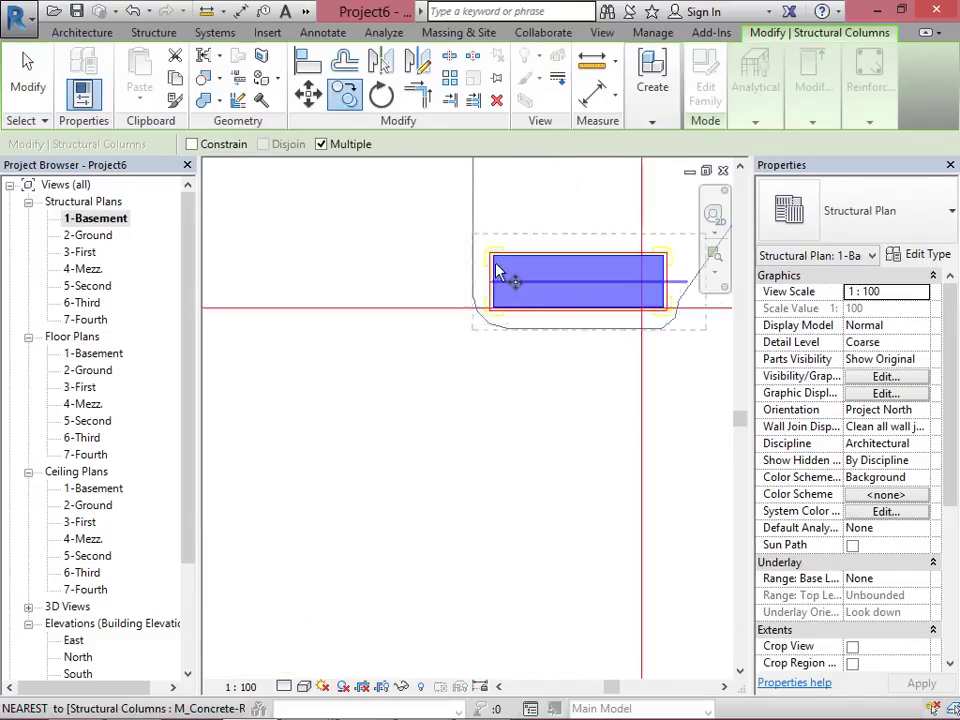
pyautogui.scroll(-8, 498, 189)
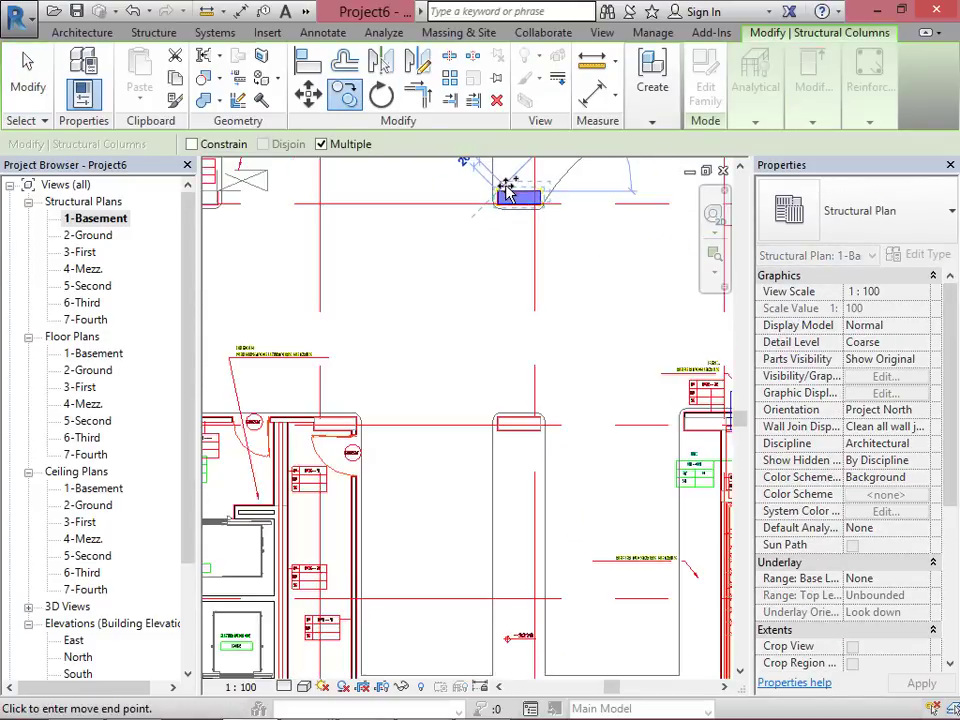
pyautogui.scroll(6, 523, 283)
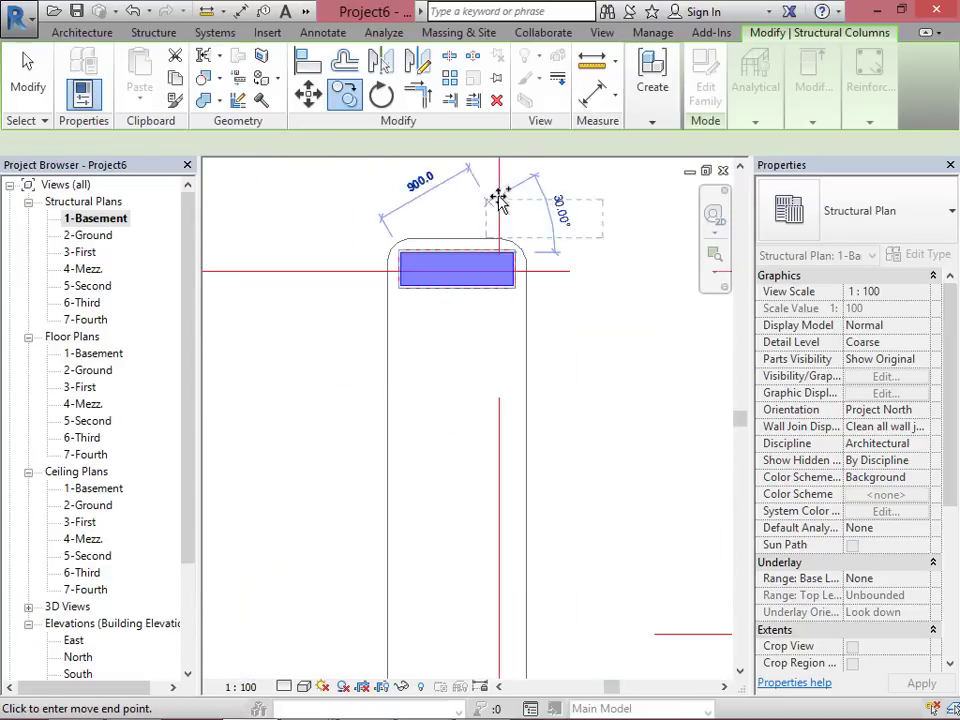
# Step: Place further copies of the 300 x 1000mm column on the wall outlines beside the double doors at grids 5, 6 and 4
pyautogui.scroll(-5, 501, 197)
pyautogui.scroll(6, 420, 460)
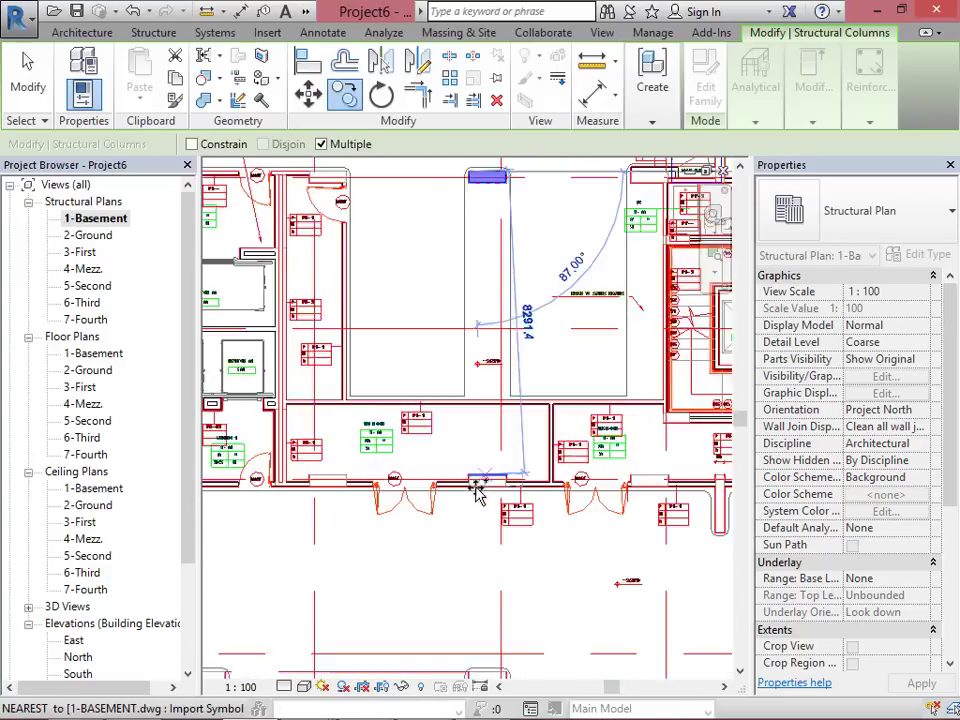
pyautogui.scroll(-8, 381, 418)
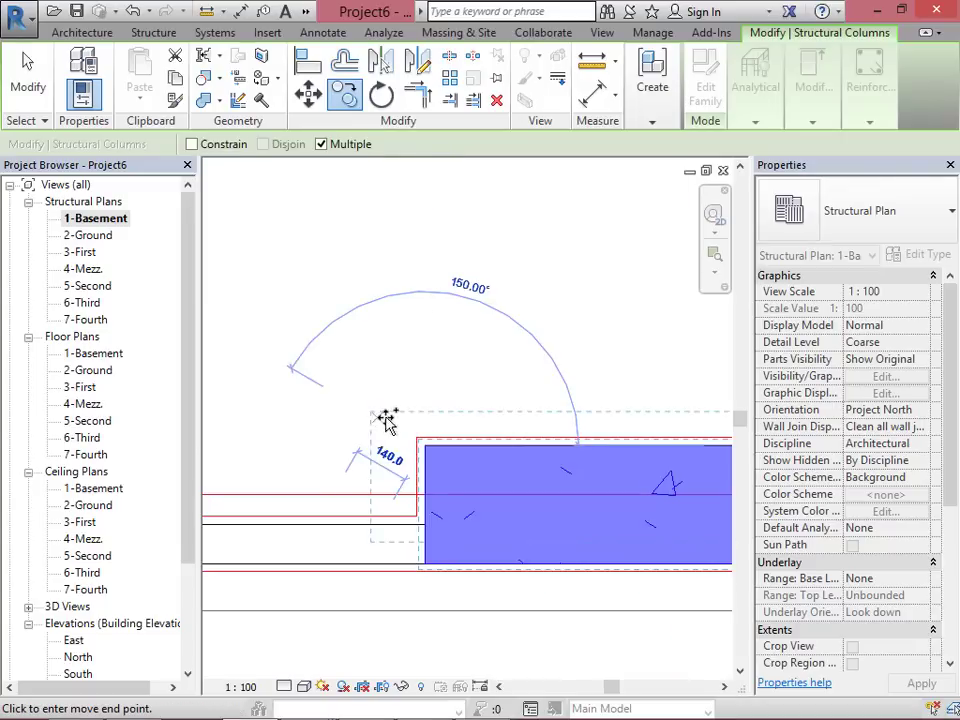
pyautogui.scroll(6, 238, 453)
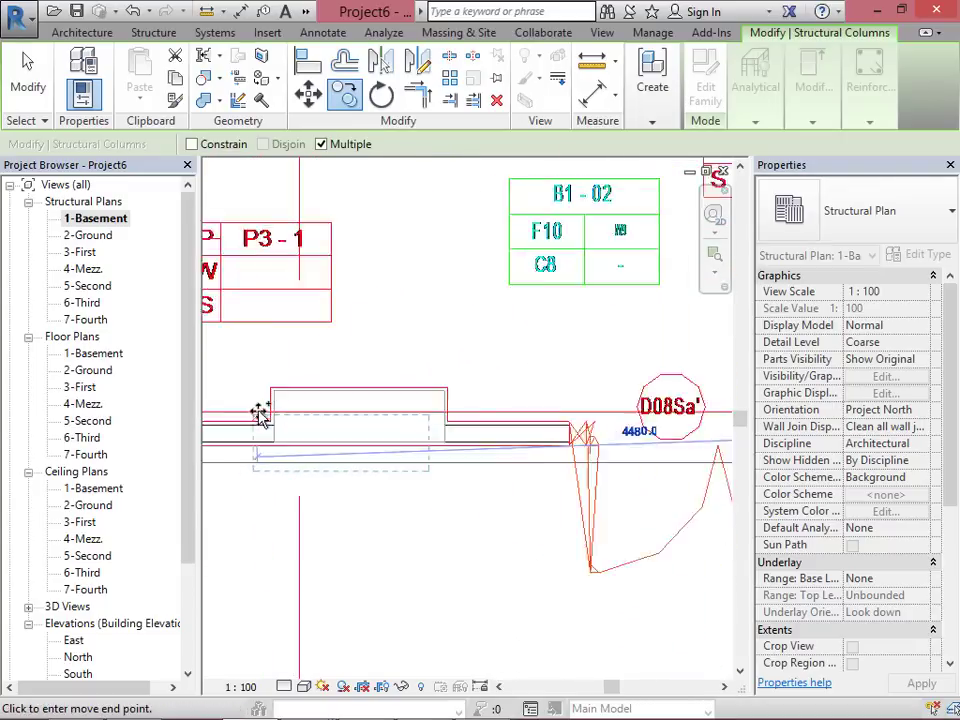
pyautogui.scroll(-7, 304, 326)
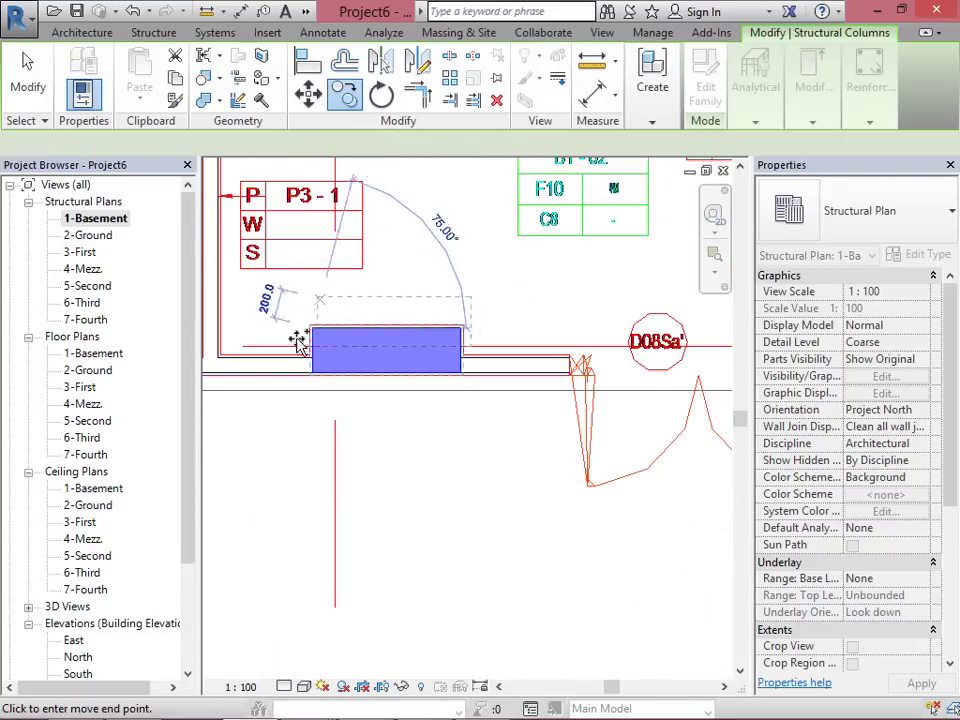
pyautogui.scroll(6, 640, 340)
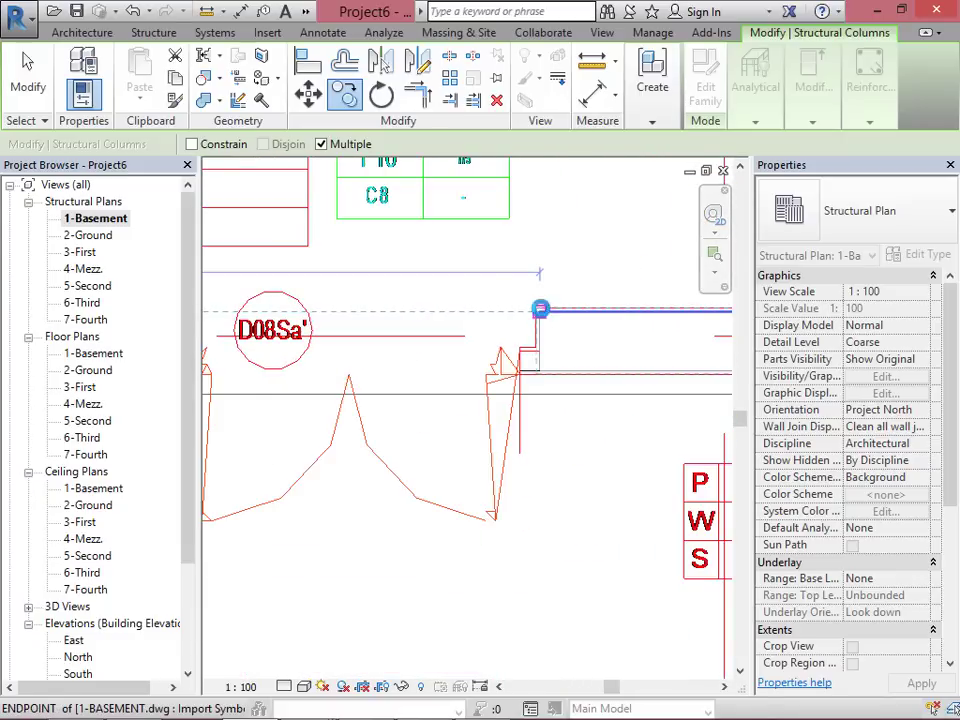
pyautogui.click(540, 309)
pyautogui.scroll(-6, 510, 253)
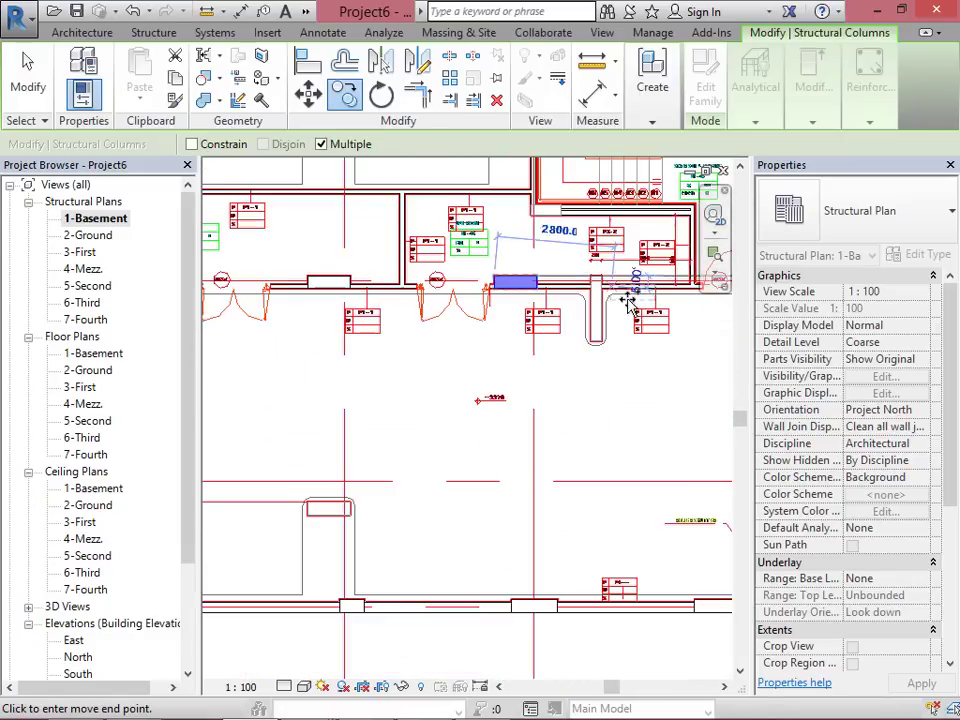
# Step: Place copies of the 300 x 1000mm column on the two bay-end outlines above the lower exterior wall, at grid 5 and between grids 6 and 7
pyautogui.scroll(6, 438, 397)
pyautogui.scroll(4, 440, 395)
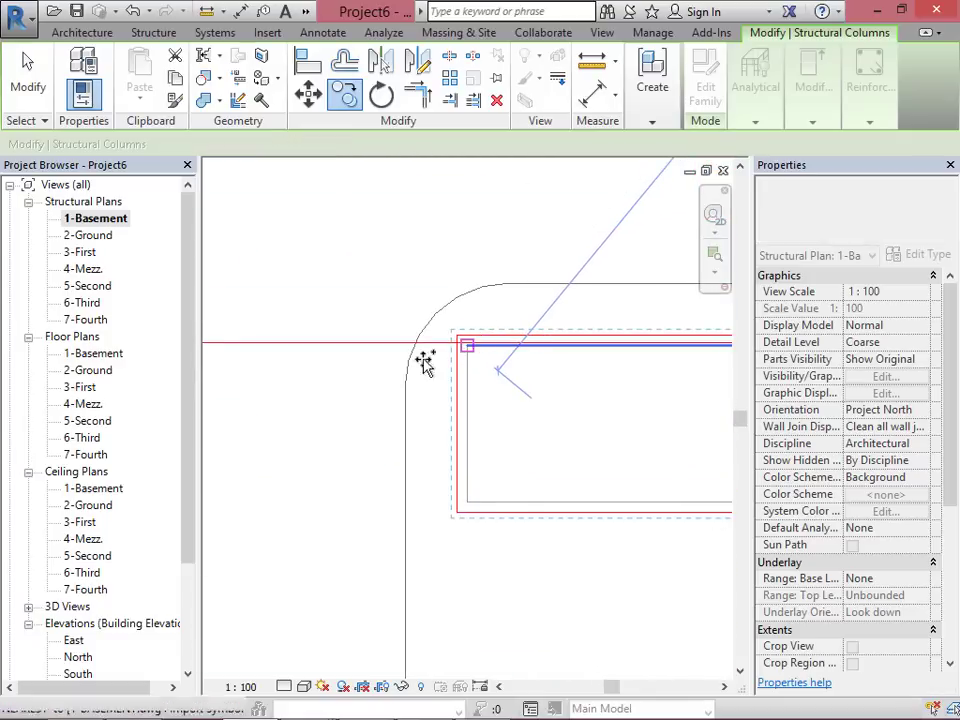
pyautogui.click(467, 349)
pyautogui.scroll(2, 467, 352)
pyautogui.scroll(-6, 518, 420)
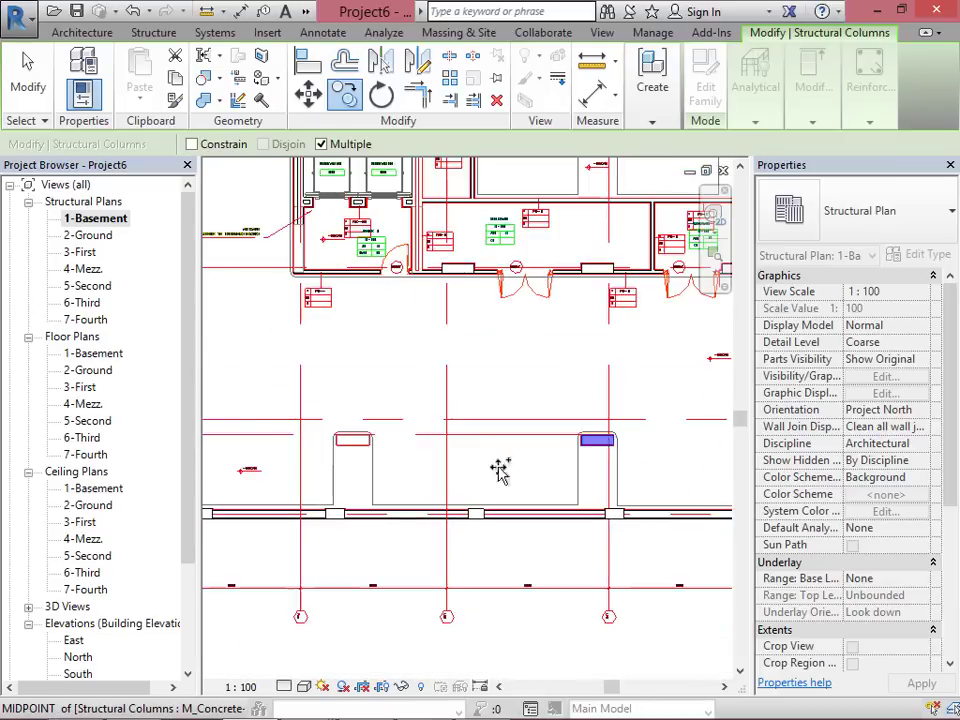
pyautogui.scroll(8, 440, 450)
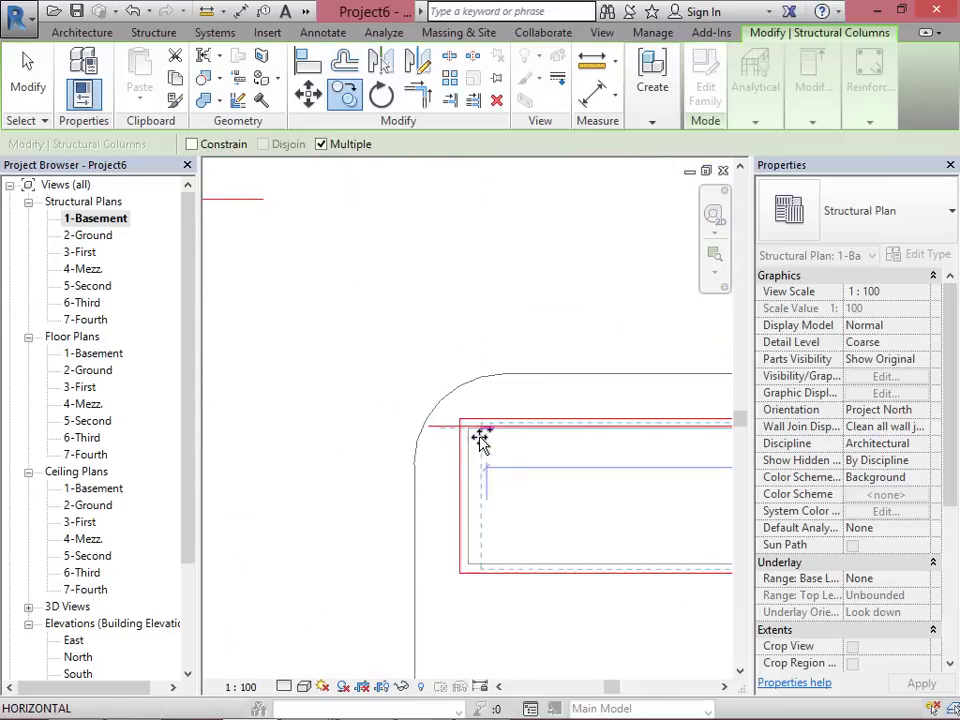
pyautogui.click(468, 432)
pyautogui.scroll(-5, 585, 488)
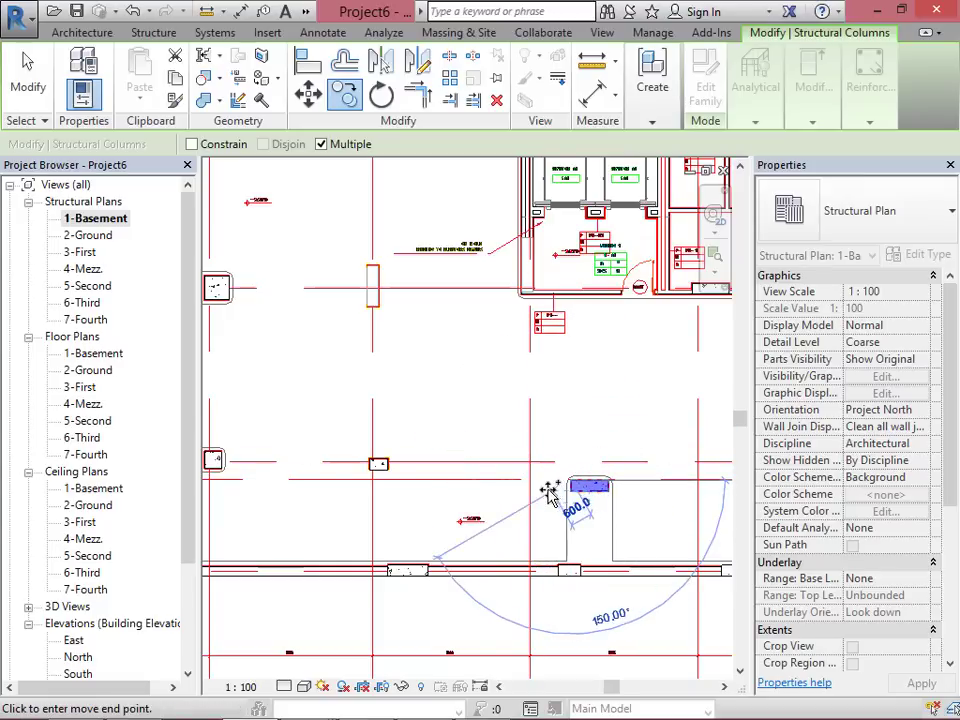
# Step: Turn off multiple copying and place two single trial copies of the 300 x 1000mm column in the open area around grid 8
pyautogui.scroll(2, 578, 500)
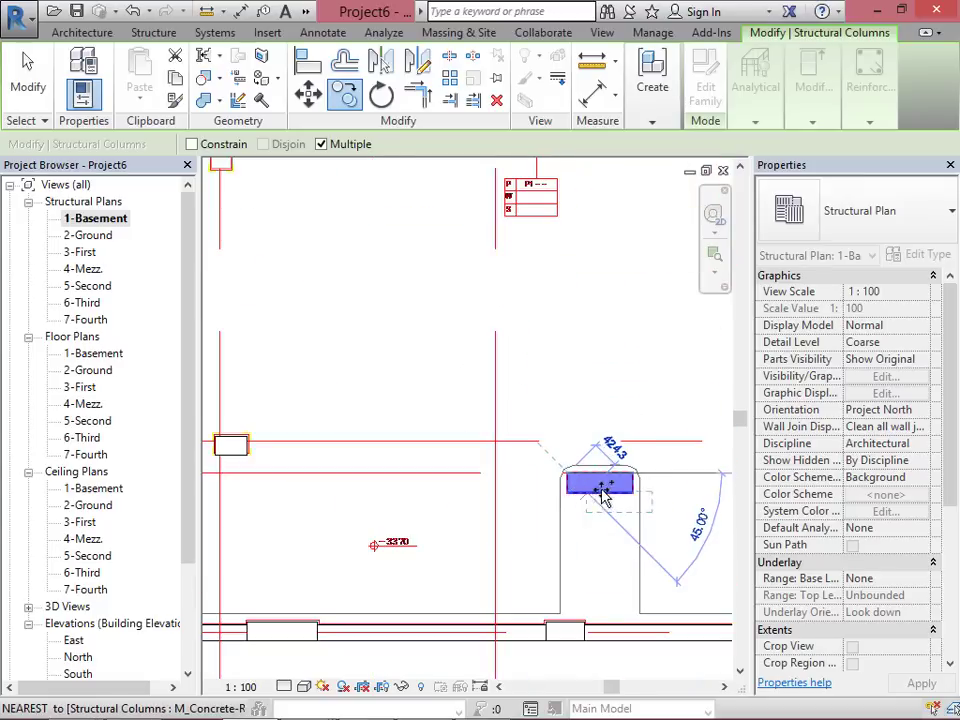
pyautogui.scroll(-2, 610, 566)
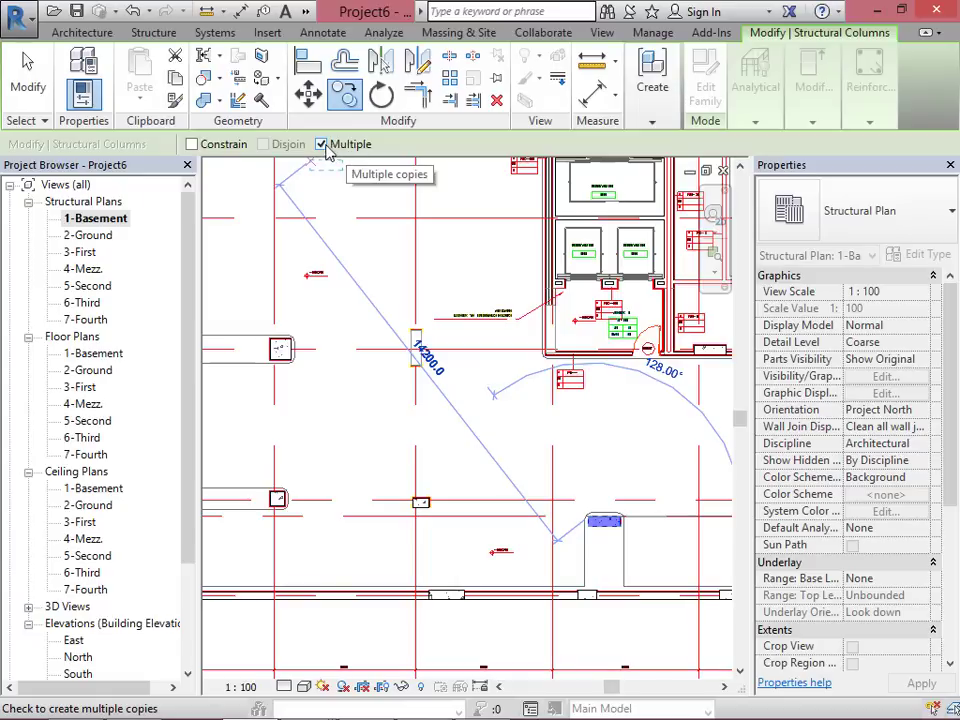
pyautogui.click(322, 144)
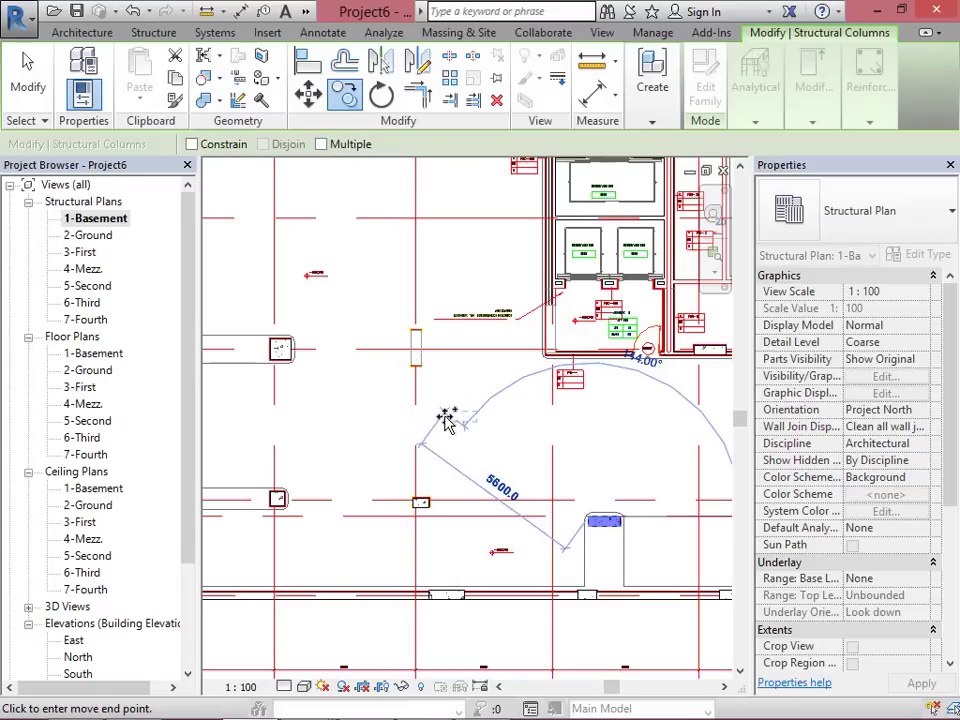
pyautogui.click(443, 418)
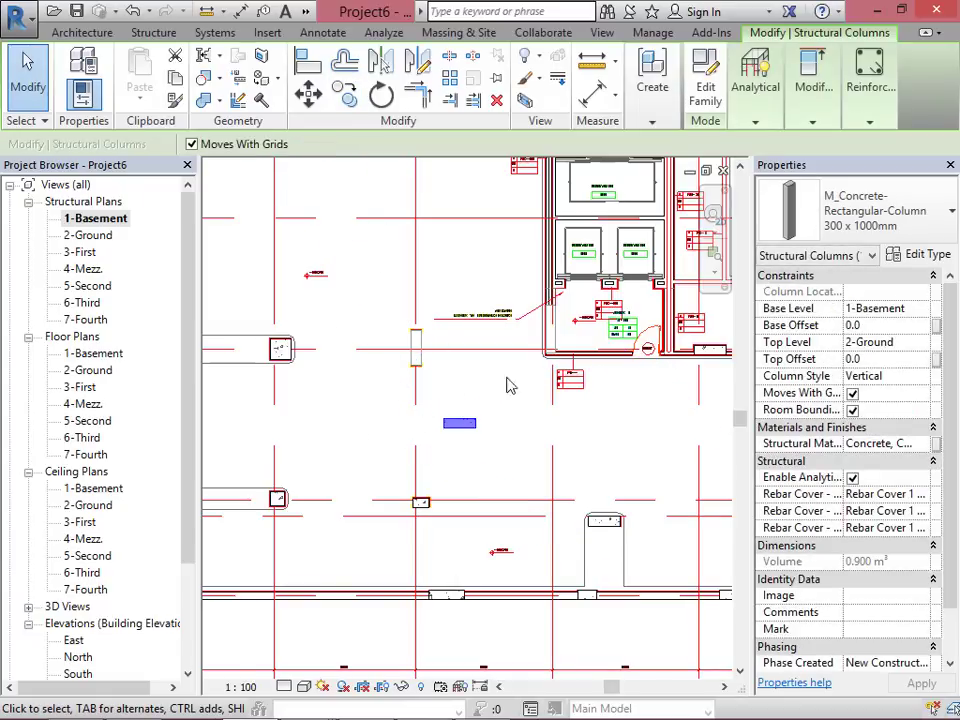
pyautogui.press('c')
pyautogui.press('o')
pyautogui.click(459, 424)
pyautogui.click(352, 428)
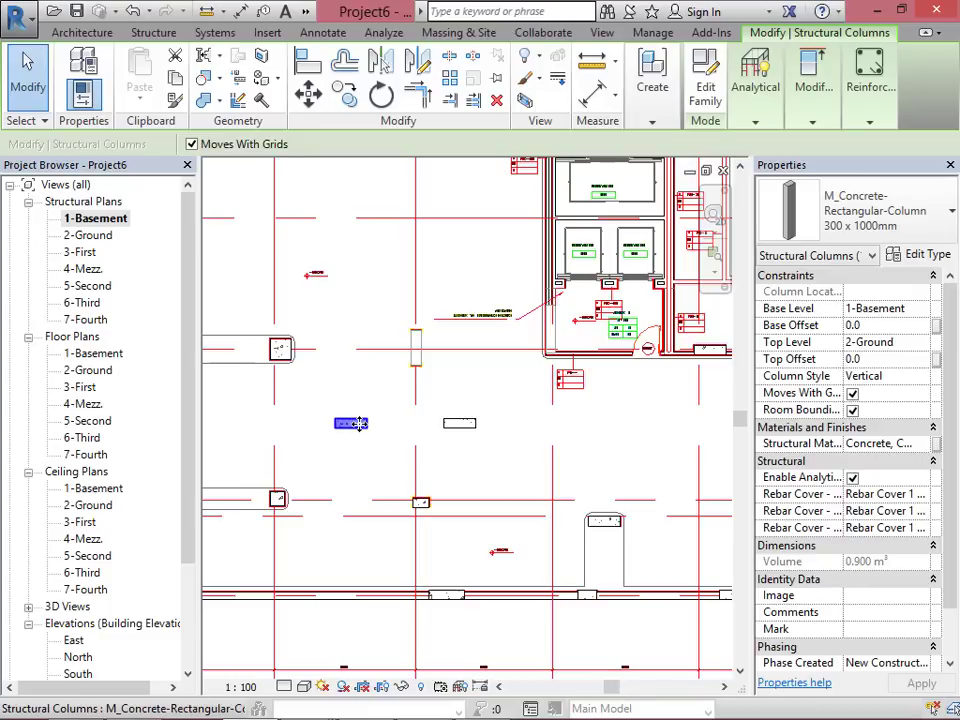
# Step: Turn on multiple copying and place three trial copies of the left trial column in a vertical row above it
pyautogui.click(355, 102)
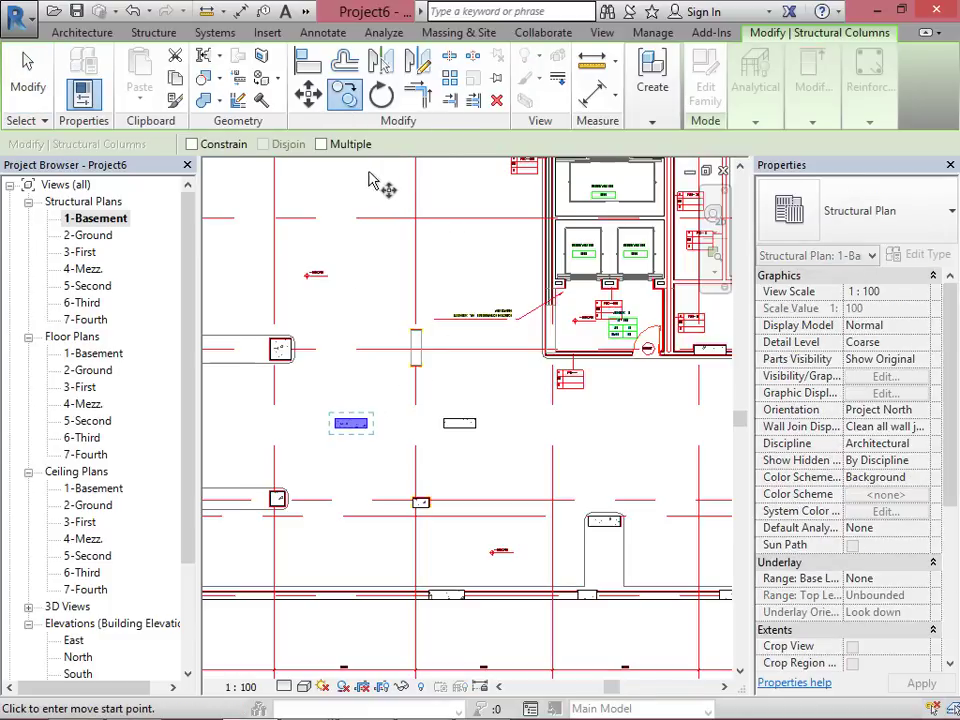
pyautogui.click(343, 390)
pyautogui.click(350, 356)
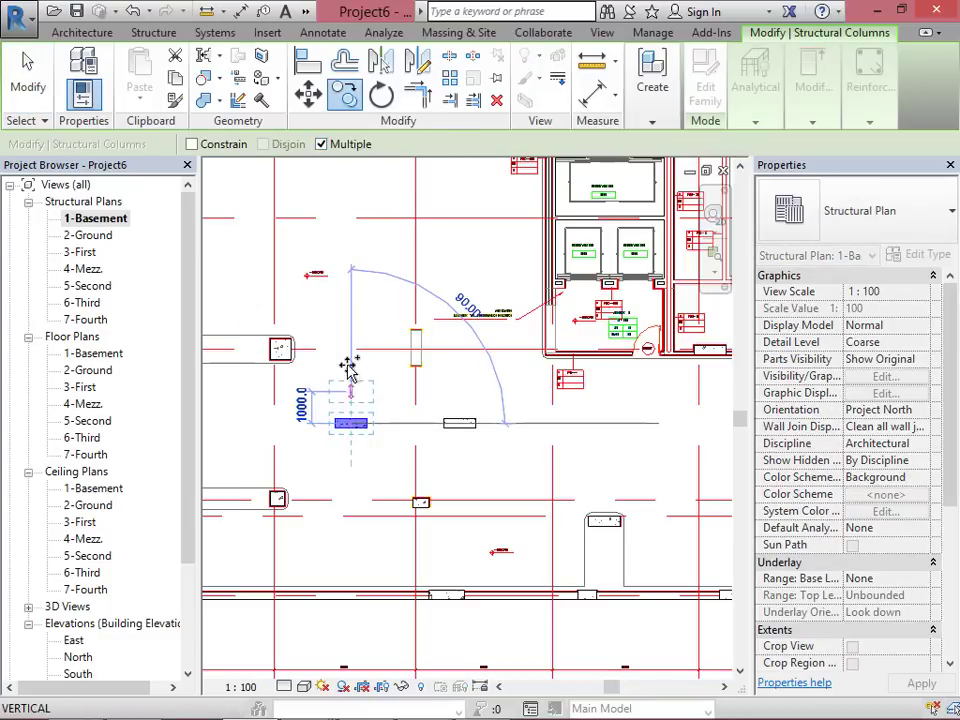
pyautogui.click(350, 296)
pyautogui.press('Escape')
pyautogui.press('Escape')
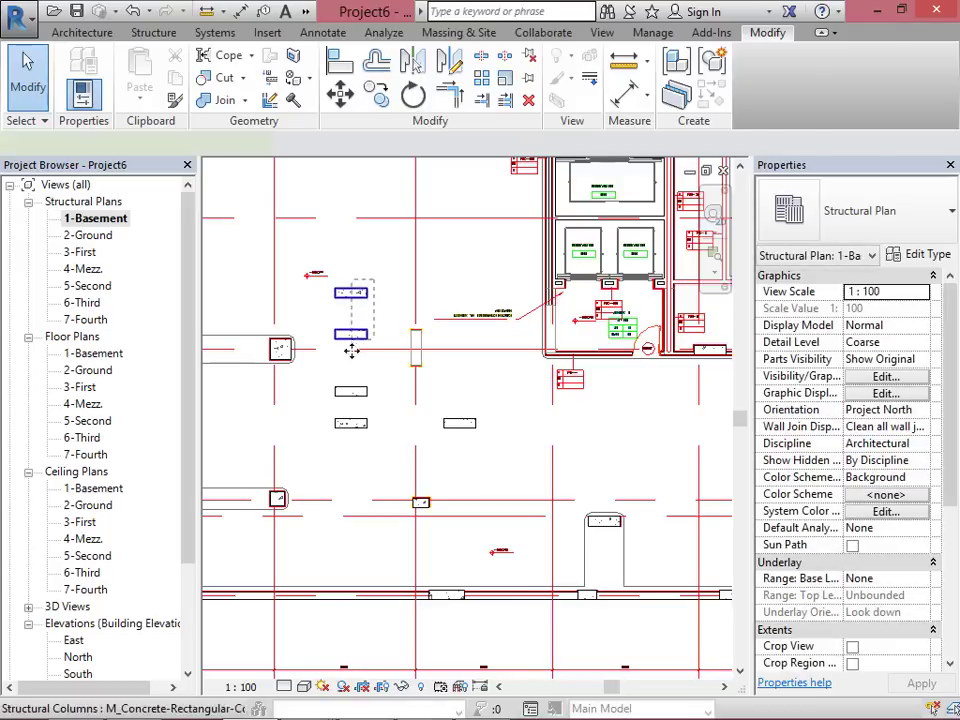
# Step: Delete all five trial 300 x 1000mm columns from the open area around grid 8
pyautogui.moveTo(350, 348); pyautogui.dragTo(352, 350)
pyautogui.keyDown('ctrl'); pyautogui.click(351, 425); pyautogui.keyUp('ctrl')
pyautogui.keyDown('ctrl'); pyautogui.click(461, 446); pyautogui.keyUp('ctrl')
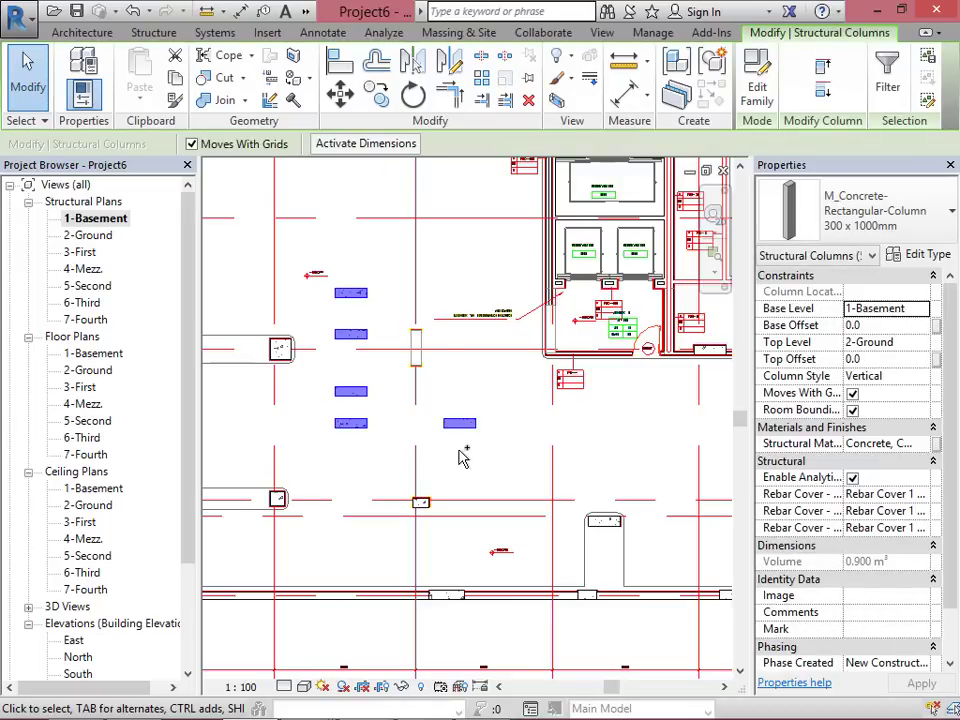
pyautogui.press('Delete')
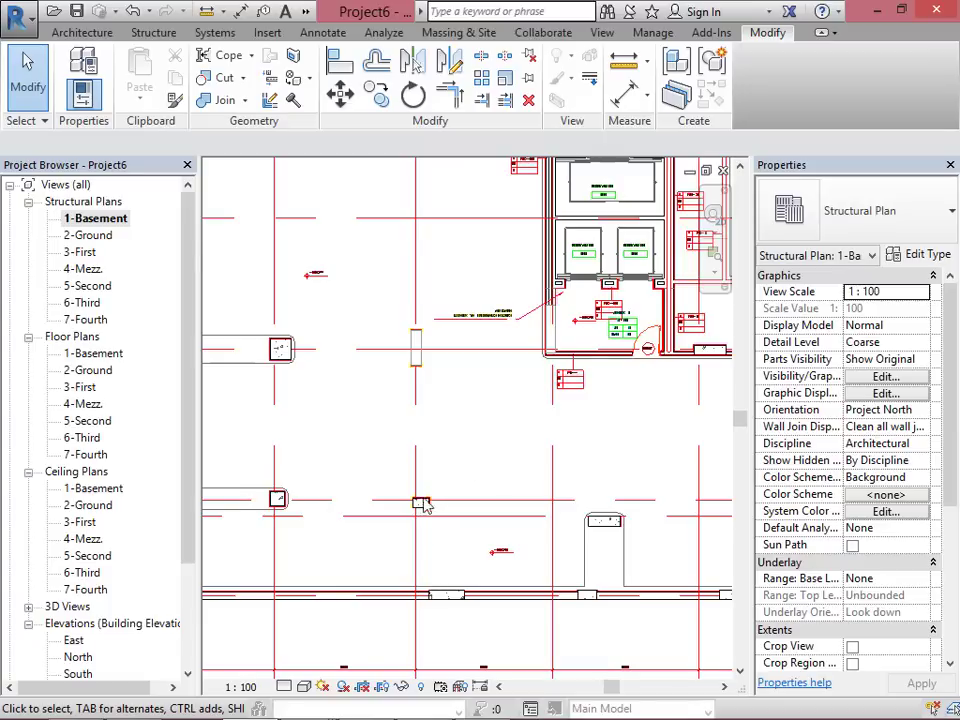
# Step: Copy the 300 x 1000mm column at the bay right of the elevator core onto the outline at the adjoining corridor's upper-right corner
pyautogui.scroll(-3, 430, 481)
pyautogui.scroll(3, 535, 458)
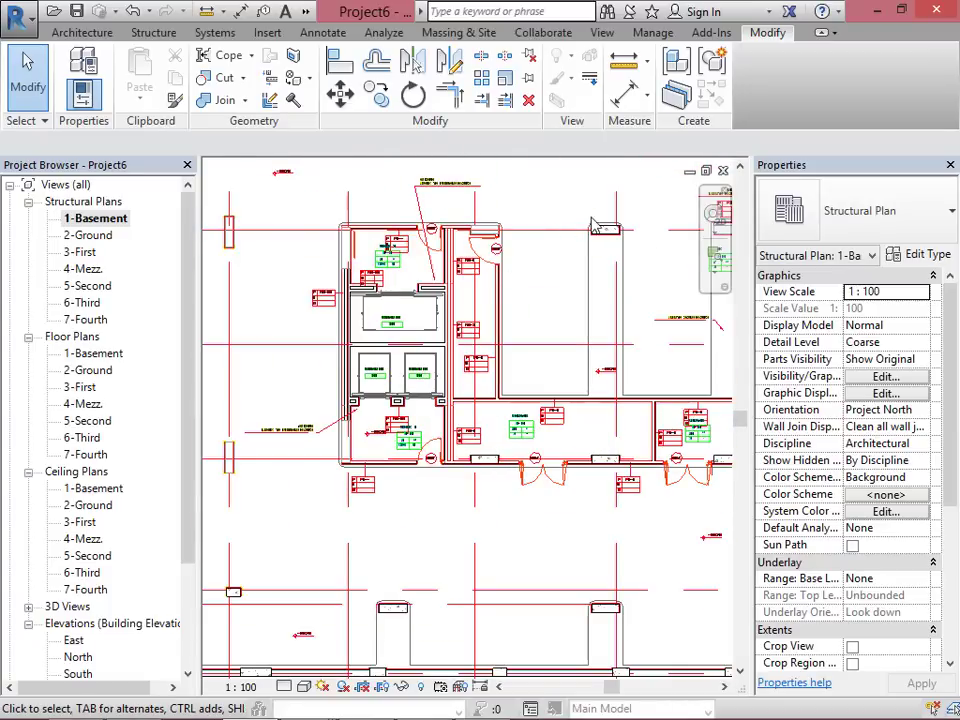
pyautogui.scroll(4, 585, 228)
pyautogui.click(624, 262)
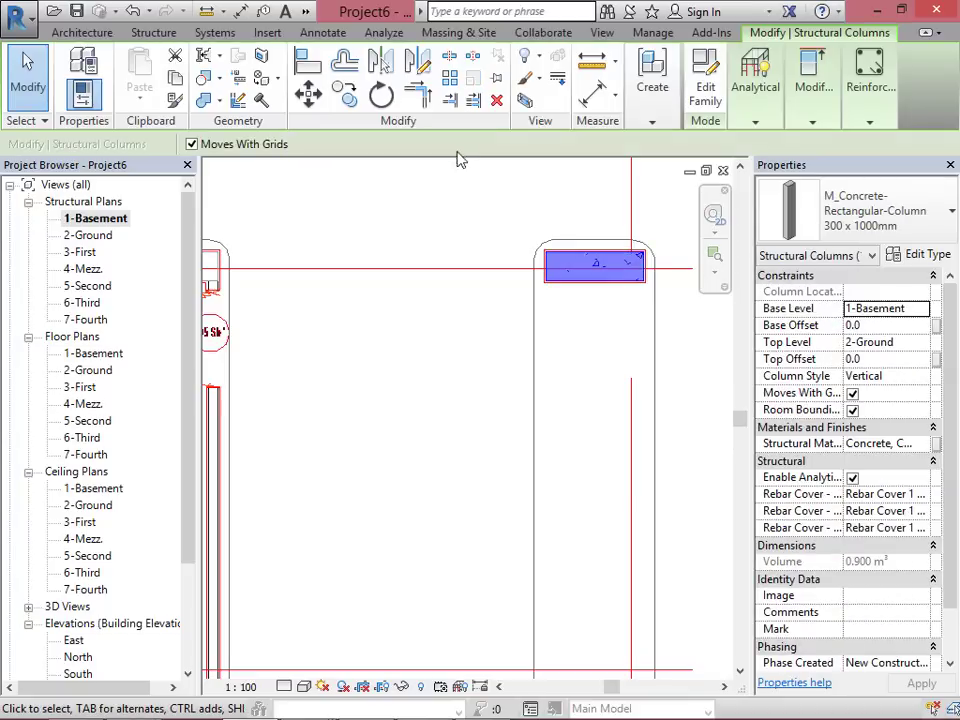
pyautogui.click(358, 94)
pyautogui.scroll(4, 505, 248)
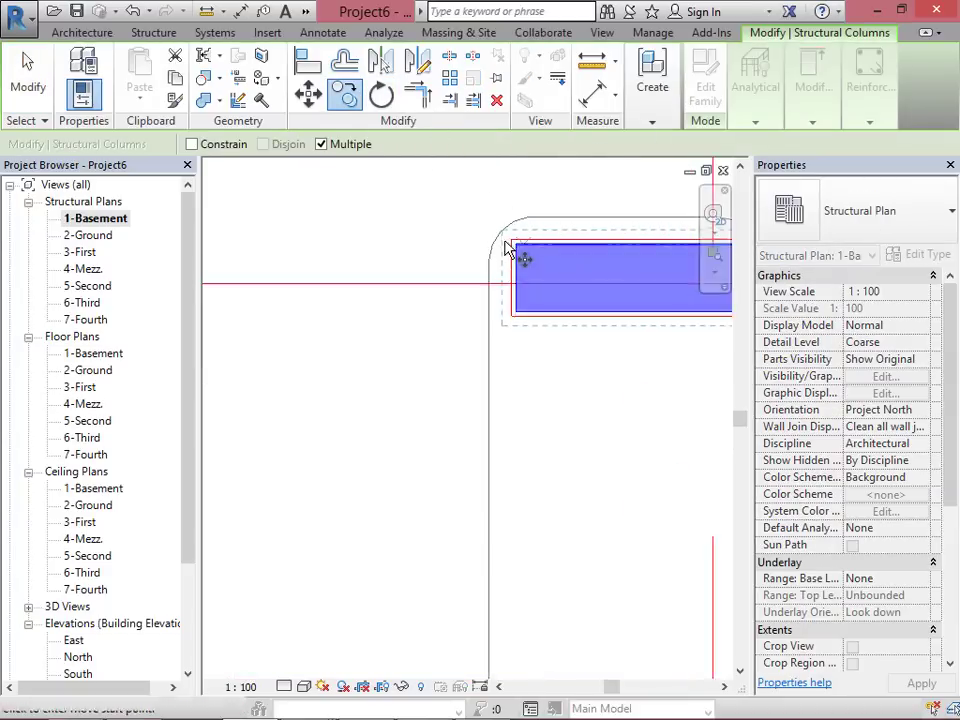
pyautogui.click(545, 280)
pyautogui.scroll(-3, 649, 388)
pyautogui.scroll(5, 343, 357)
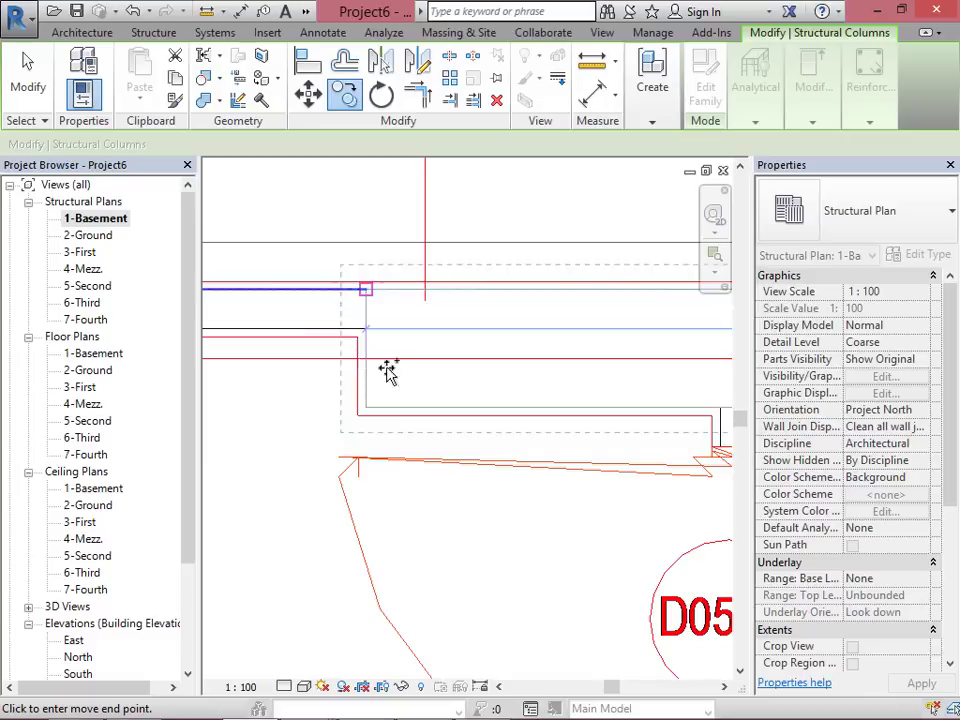
pyautogui.scroll(-5, 579, 384)
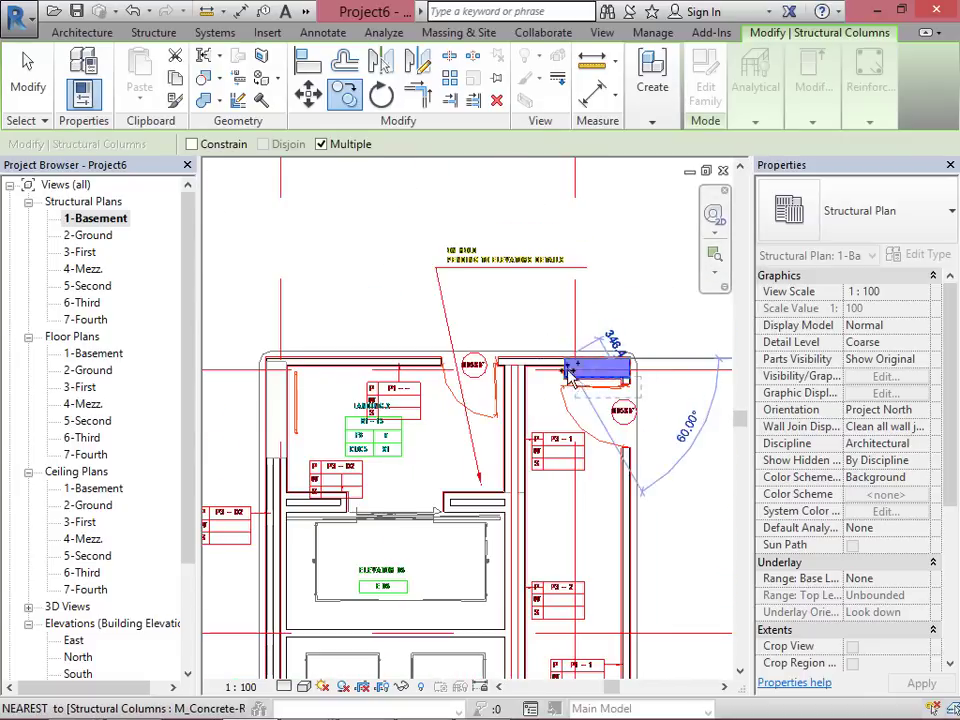
pyautogui.scroll(-3, 596, 246)
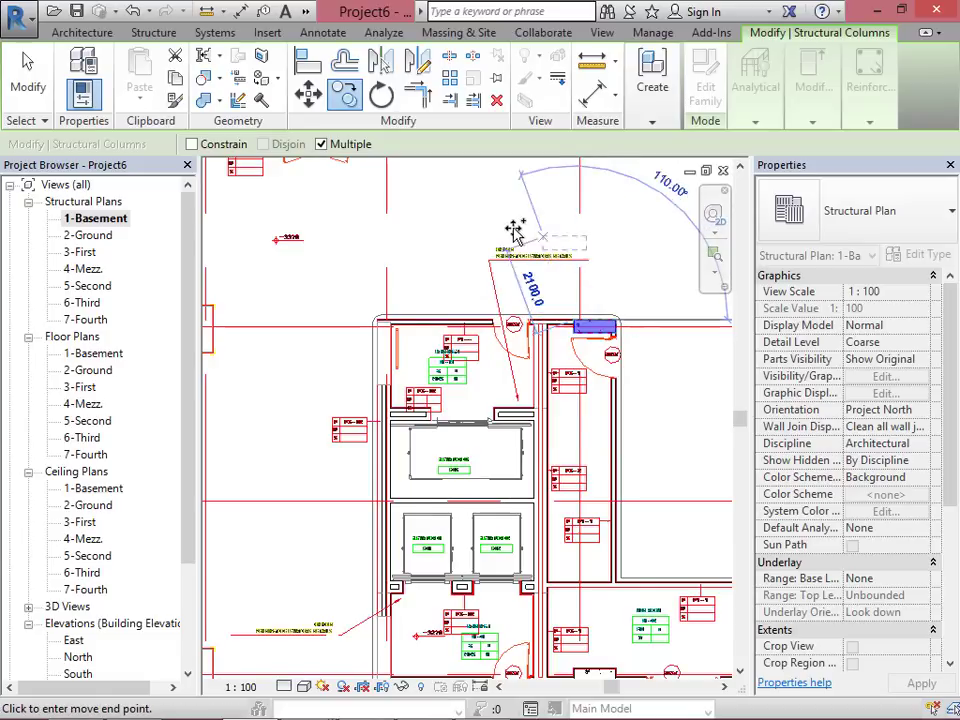
pyautogui.scroll(3, 400, 450)
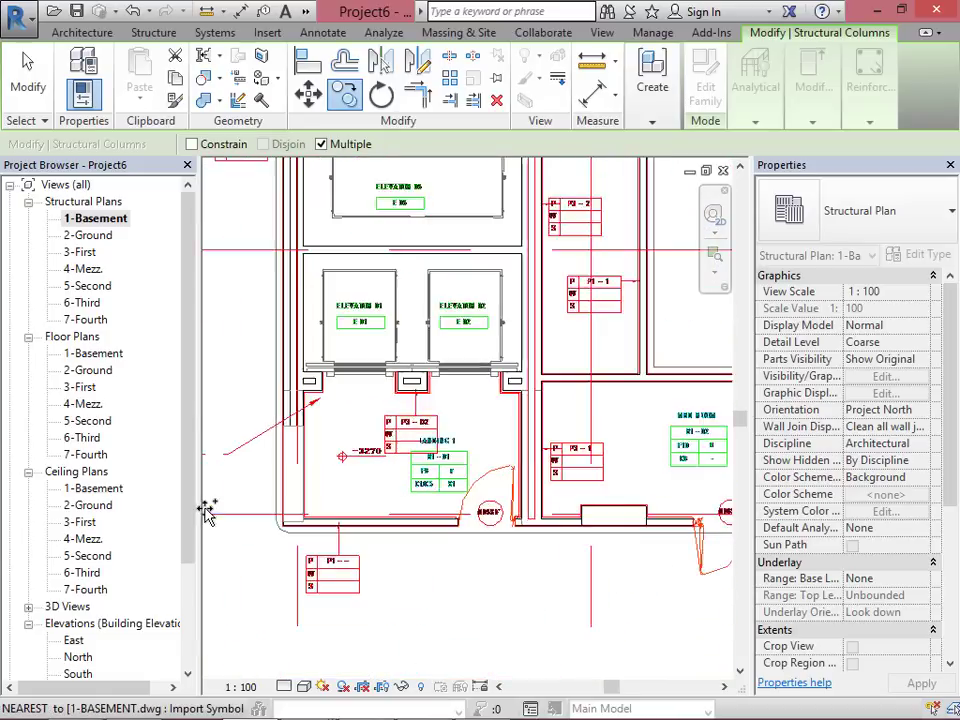
pyautogui.scroll(3, 240, 480)
pyautogui.press('Escape')
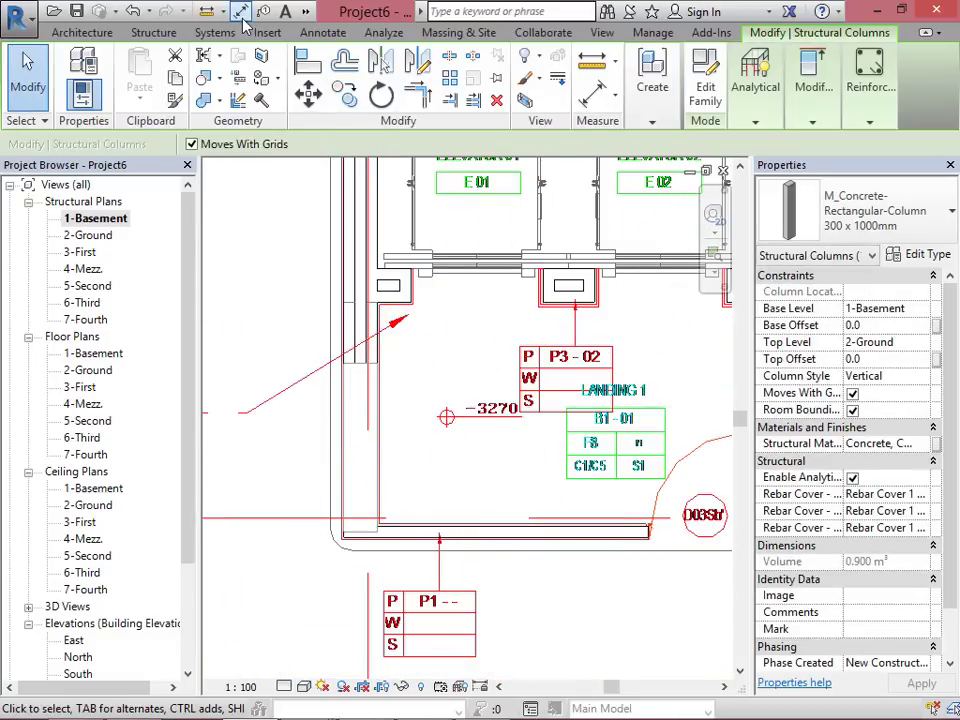
# Step: Measure the length of the column outline at the elevator core's lower-left corner with a trial aligned dimension
pyautogui.click(240, 12)
pyautogui.scroll(3, 372, 395)
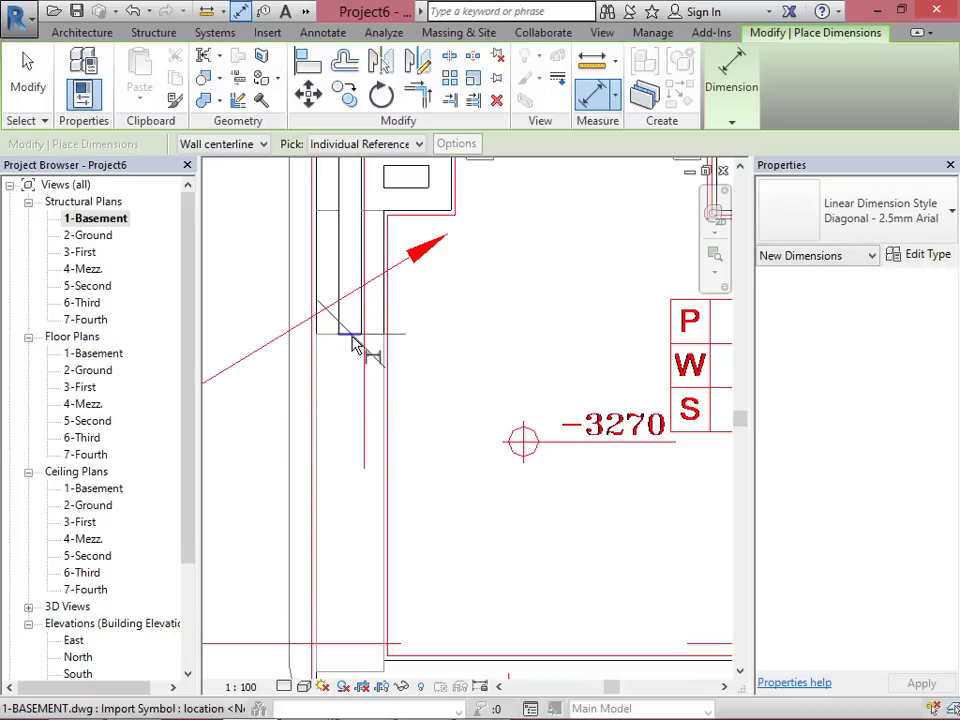
pyautogui.scroll(-1, 352, 343)
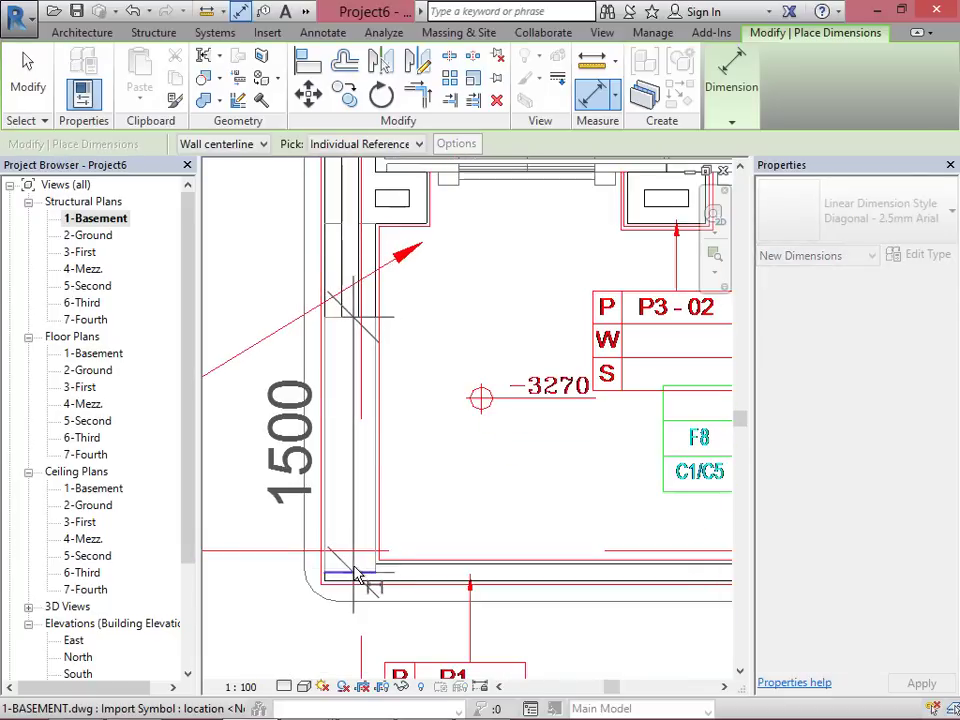
pyautogui.scroll(-6, 449, 497)
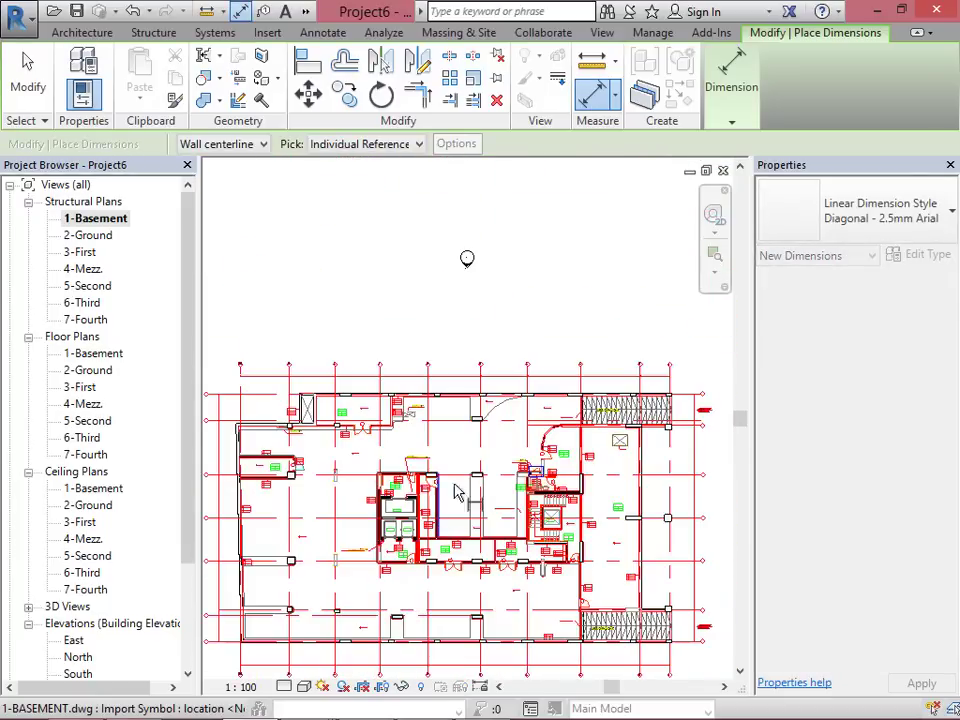
pyautogui.scroll(6, 575, 410)
pyautogui.press('Escape')
pyautogui.press('Escape')
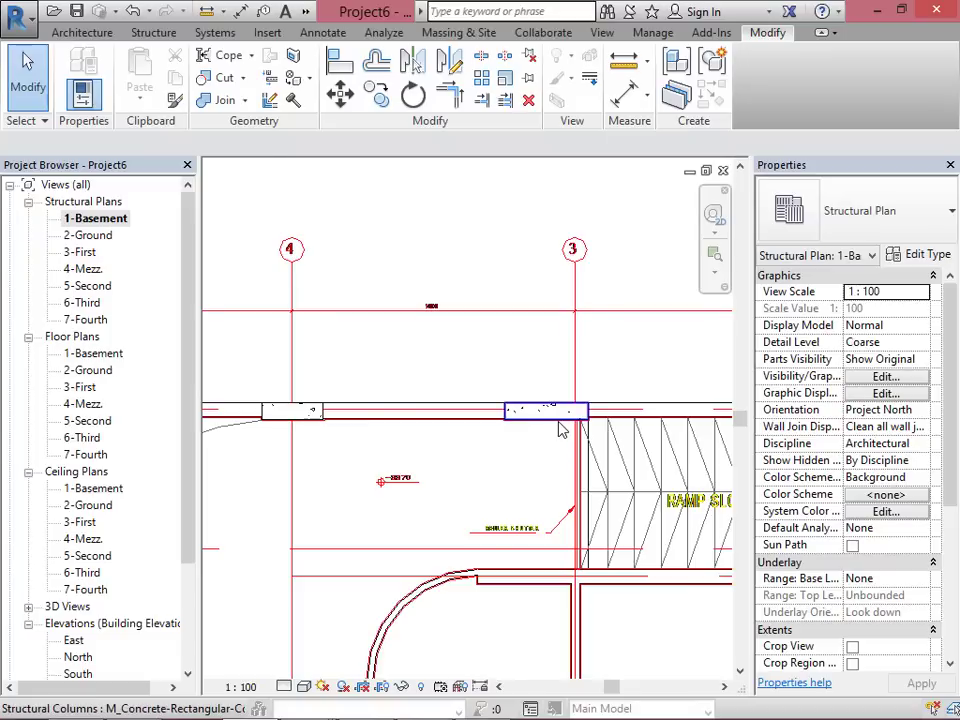
# Step: Copy the 300 x 1500mm column at grid 3 on the upper exterior wall to the elevator core's lower-left corner
pyautogui.click(561, 429)
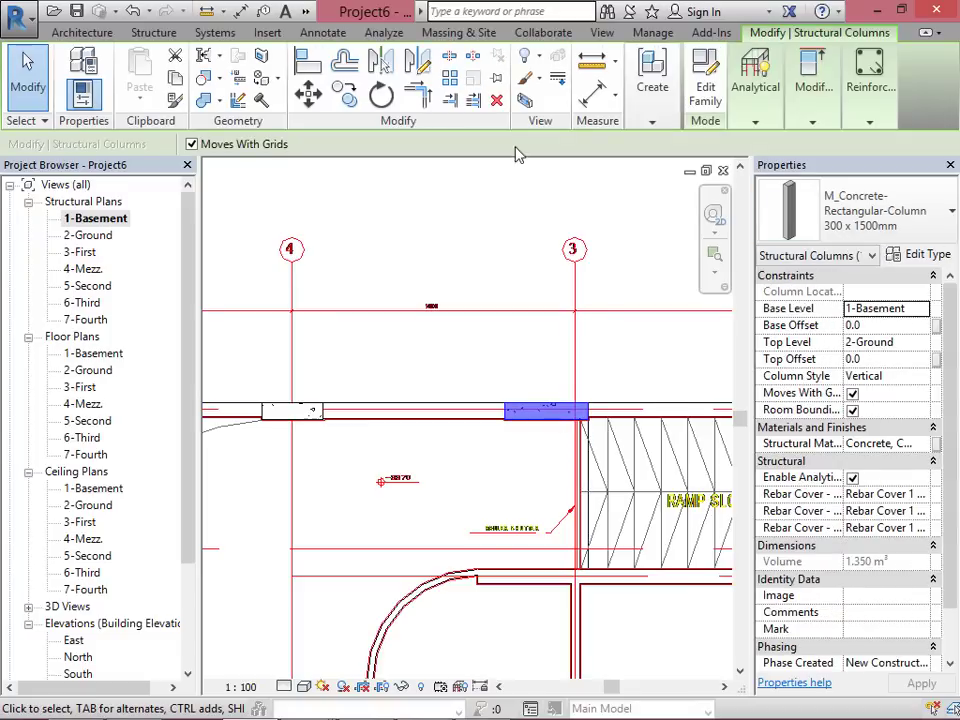
pyautogui.click(345, 96)
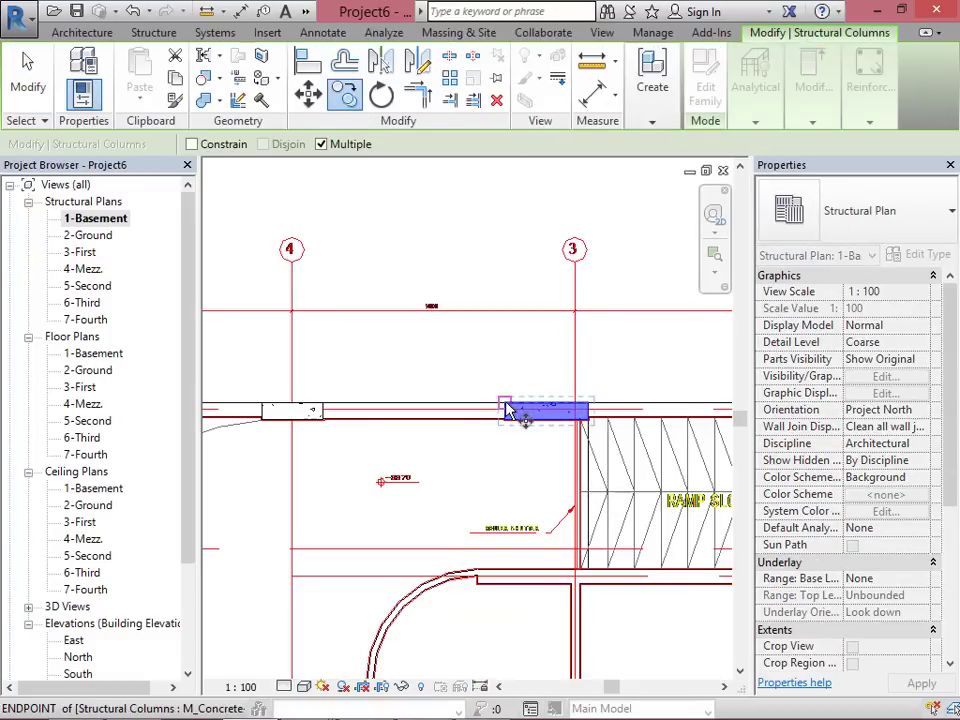
pyautogui.click(505, 410)
pyautogui.scroll(-5, 643, 339)
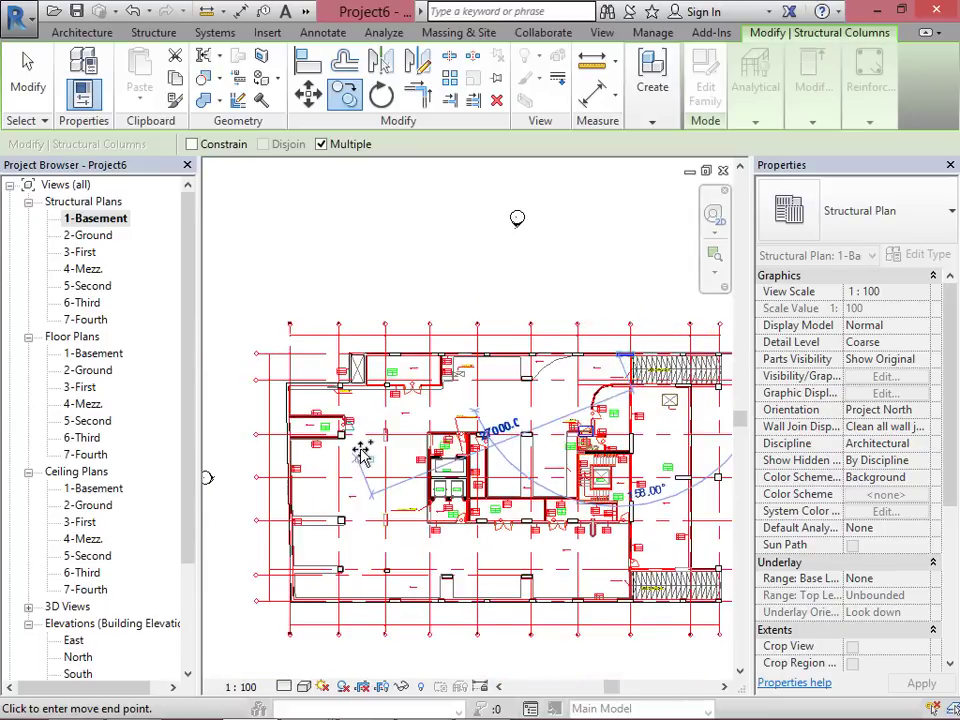
pyautogui.scroll(5, 498, 537)
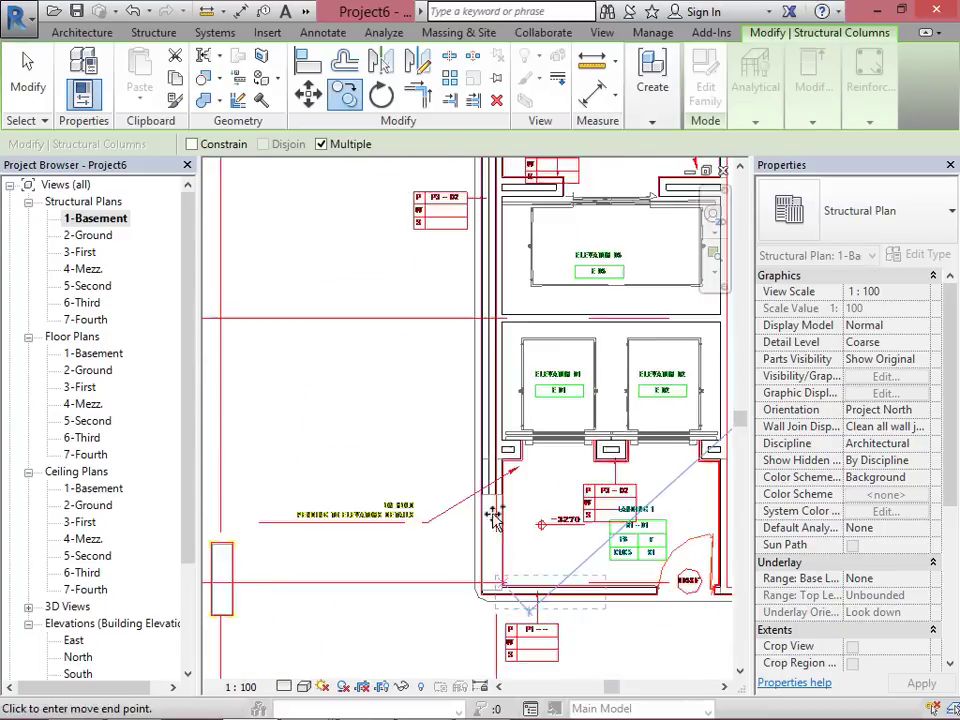
pyautogui.scroll(3, 498, 537)
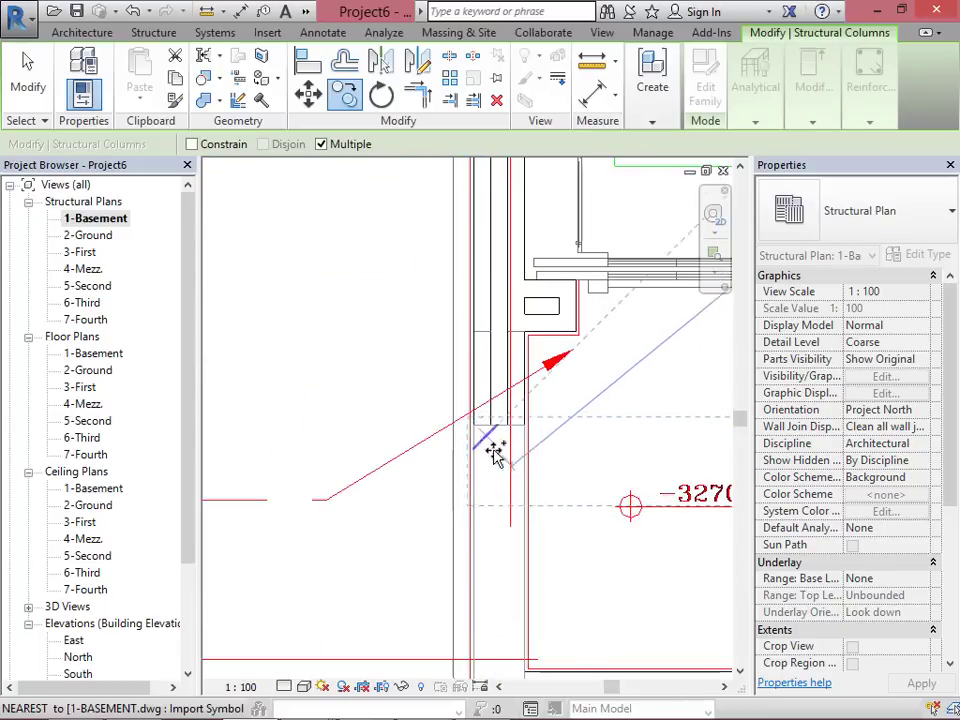
pyautogui.press('Escape')
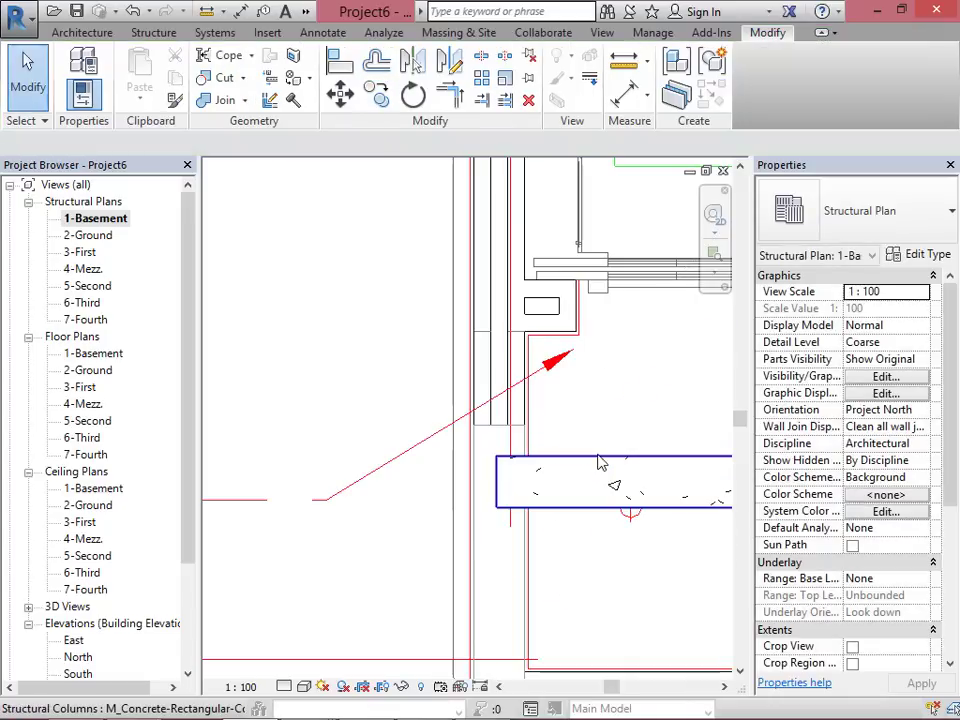
# Step: Rotate the copied 300 x 1500mm column upright and align its left and lower faces with the outline at the core's lower-left corner
pyautogui.click(600, 461)
pyautogui.press('space')
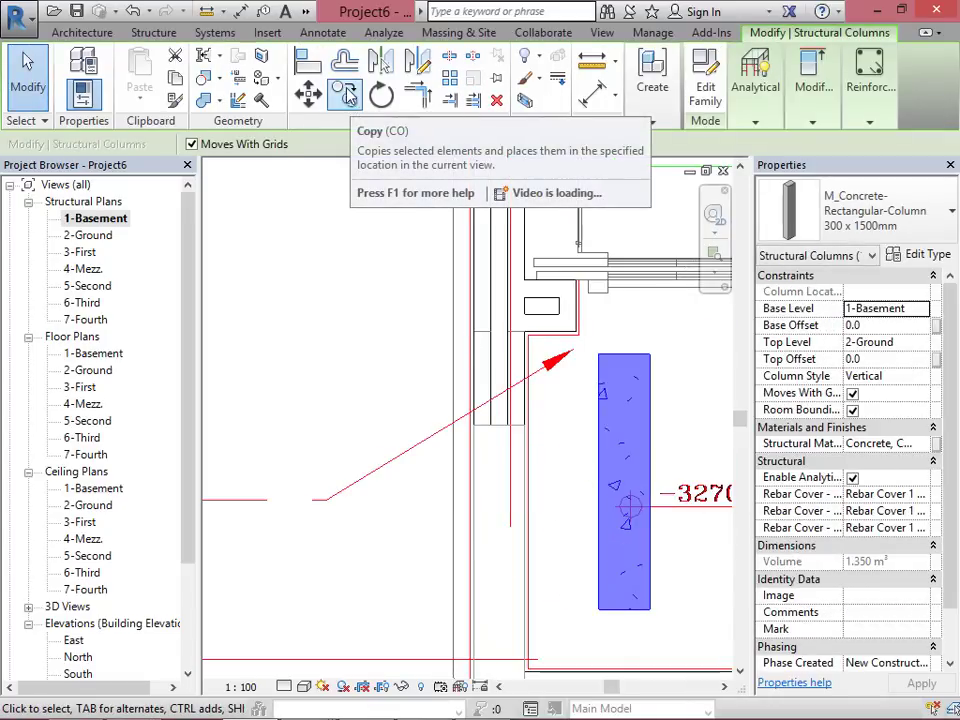
pyautogui.press('a')
pyautogui.press('l')
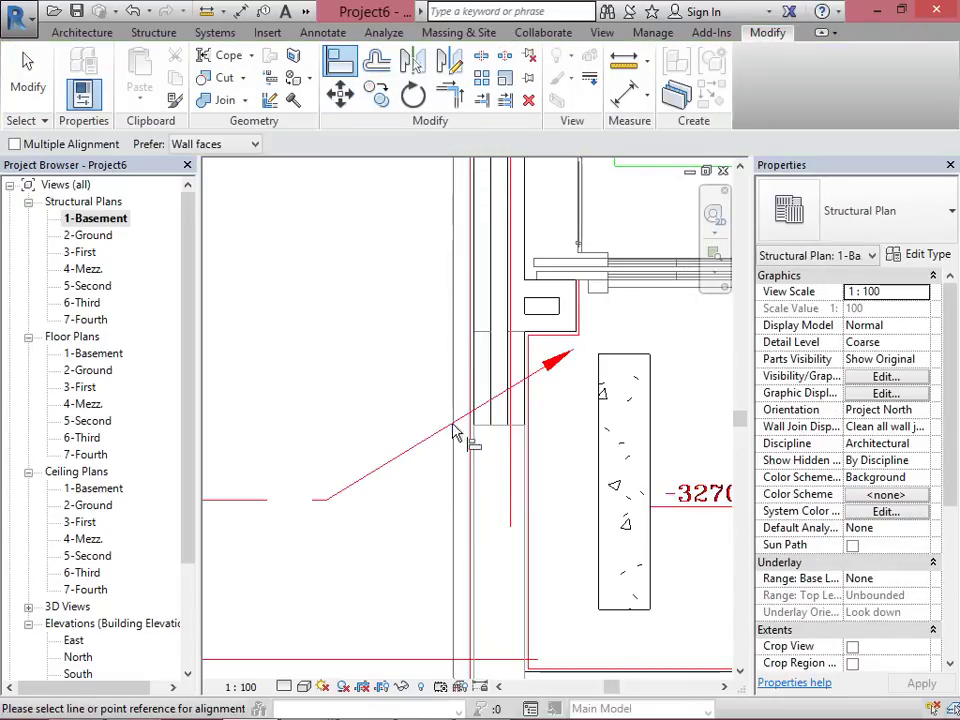
pyautogui.click(597, 466)
pyautogui.scroll(-2, 510, 600)
pyautogui.scroll(4, 508, 570)
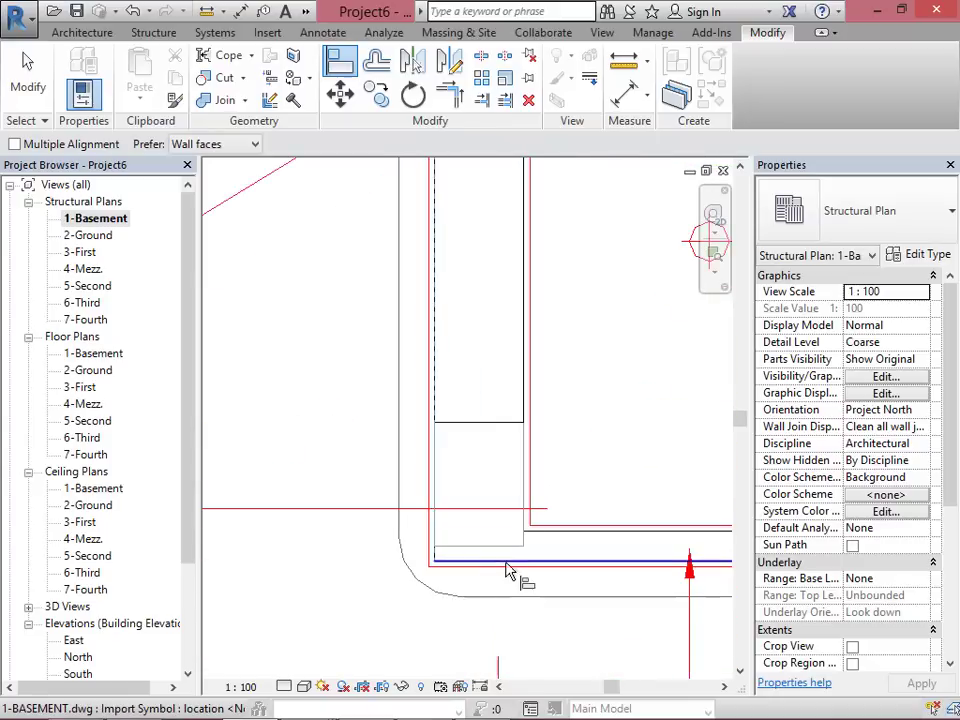
pyautogui.scroll(3, 478, 555)
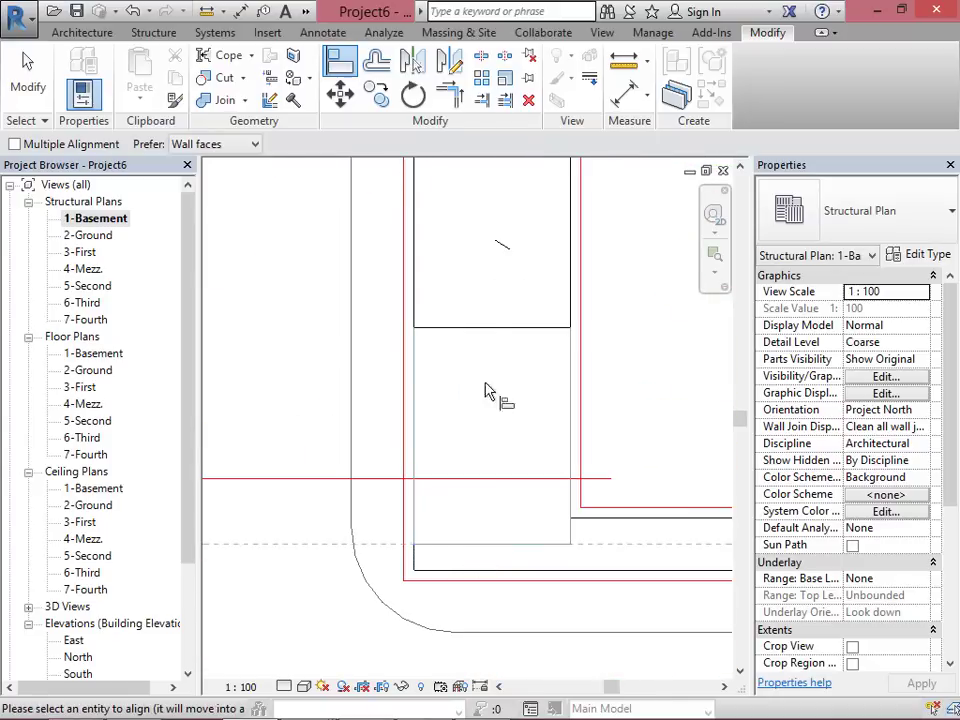
pyautogui.scroll(-5, 560, 570)
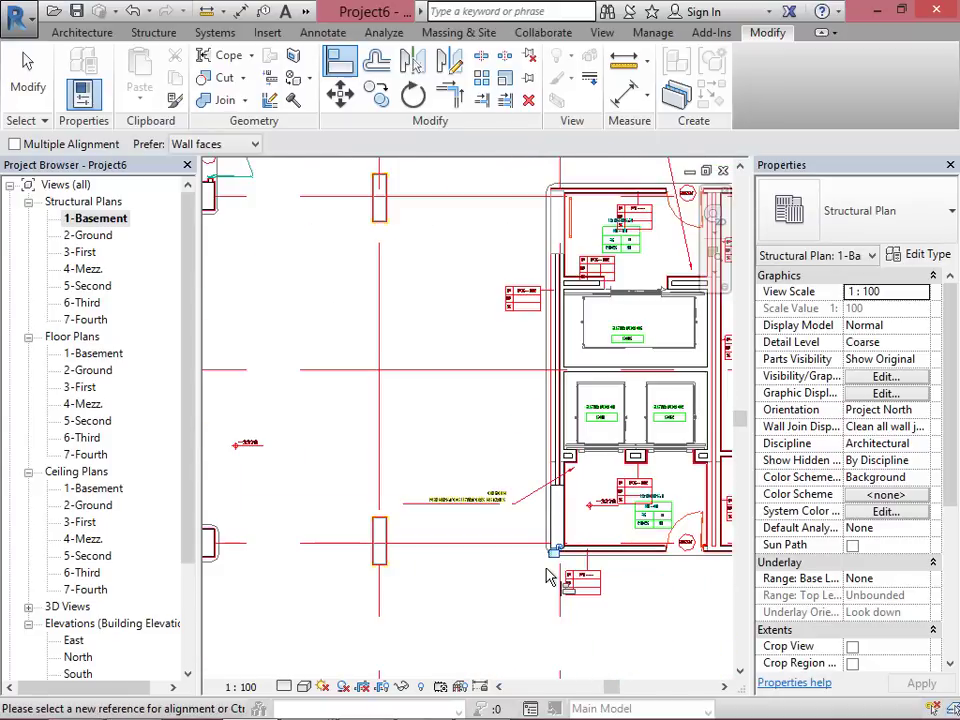
pyautogui.press('Escape')
pyautogui.press('Escape')
# Step: Copy the upright 300 x 1500mm column straight up onto the outline at the elevator core's upper-left corner
pyautogui.click(557, 515)
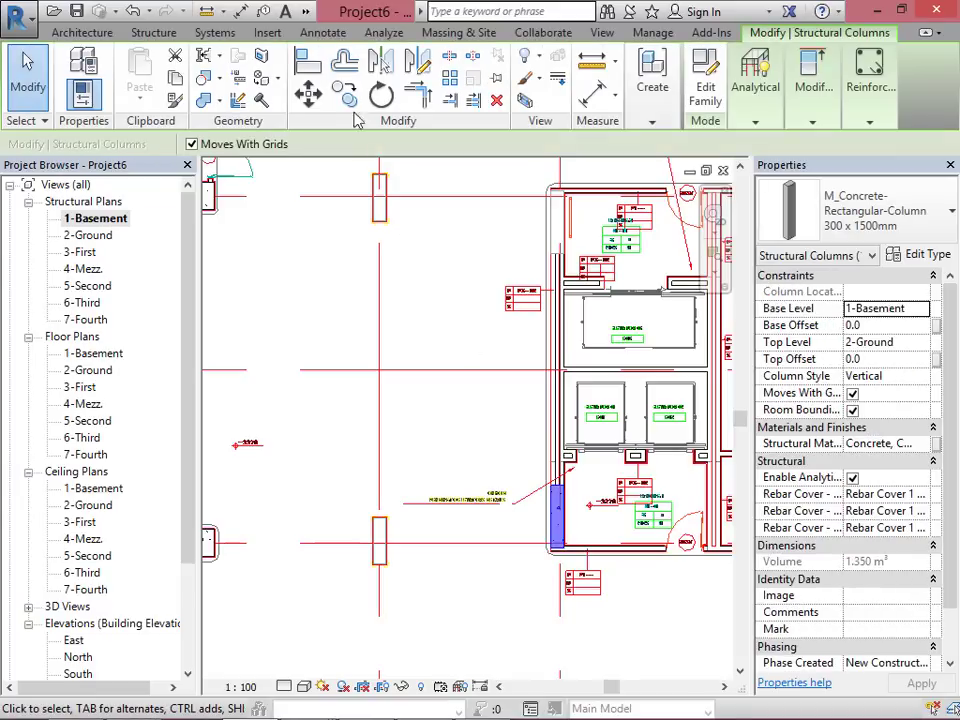
pyautogui.press('m')
pyautogui.press('v')
pyautogui.scroll(6, 553, 514)
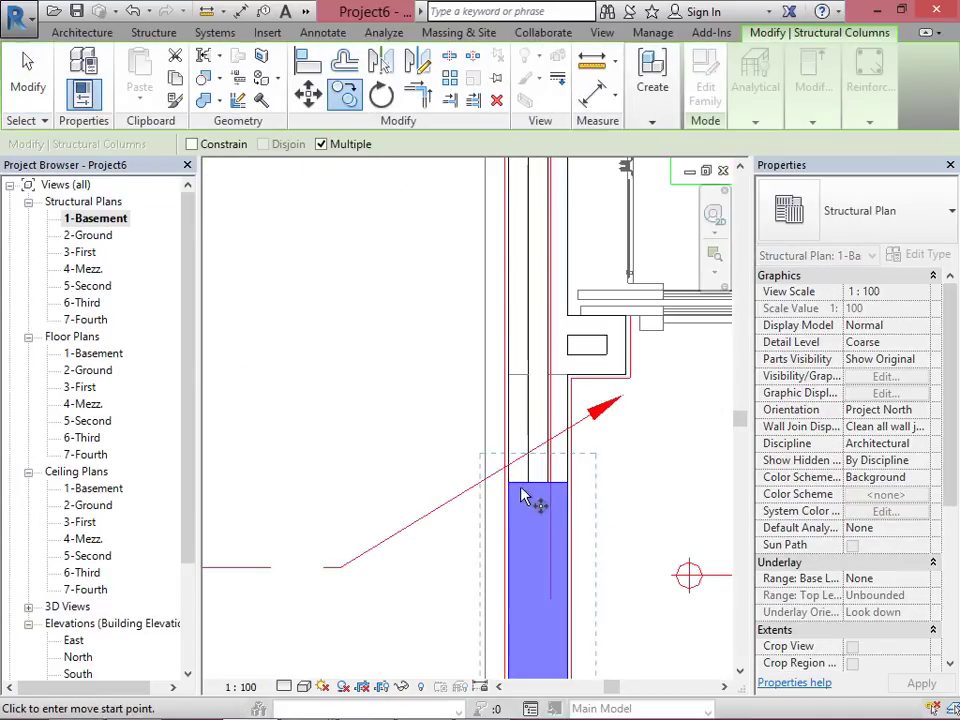
pyautogui.scroll(-3, 505, 641)
pyautogui.scroll(8, 508, 257)
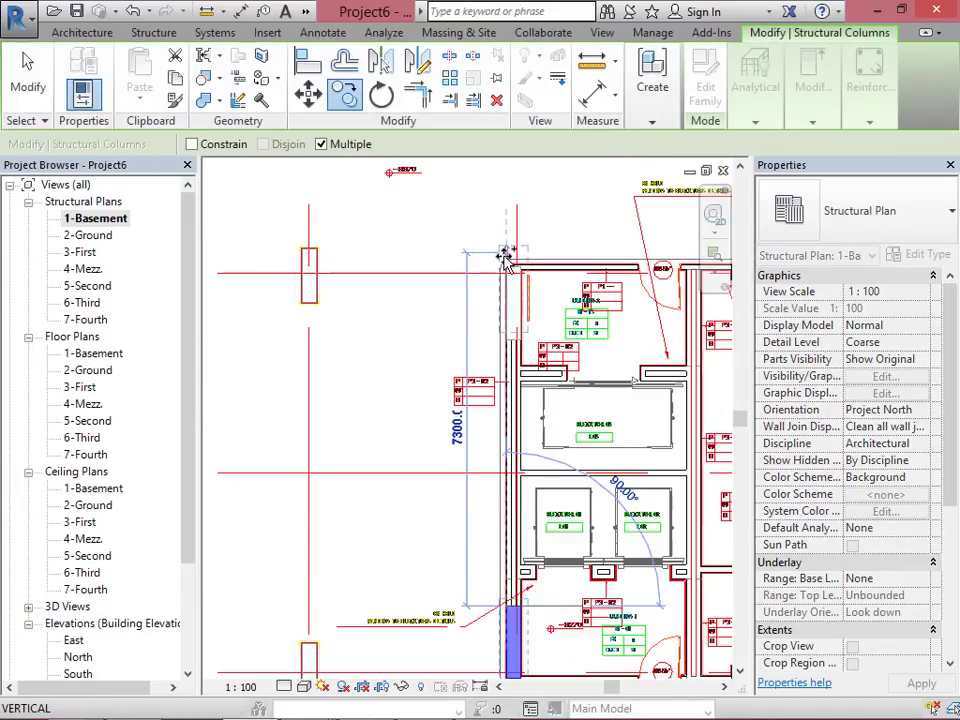
pyautogui.click(506, 316)
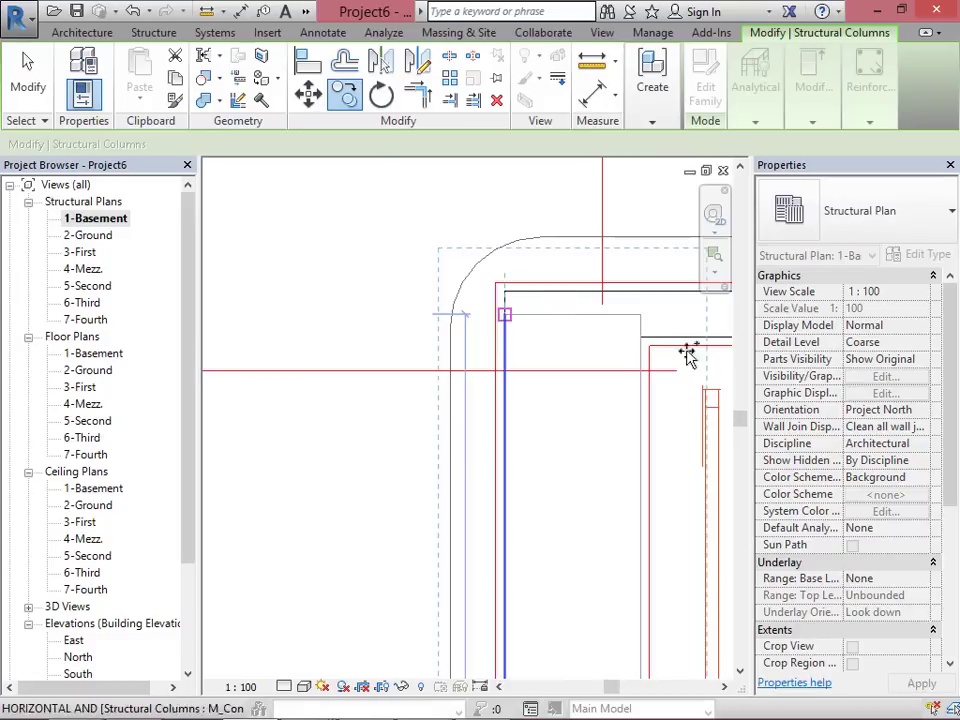
# Step: Place another copy of the upright column on the upper freestanding outline left of the elevator core
pyautogui.scroll(-4, 643, 336)
pyautogui.scroll(7, 450, 339)
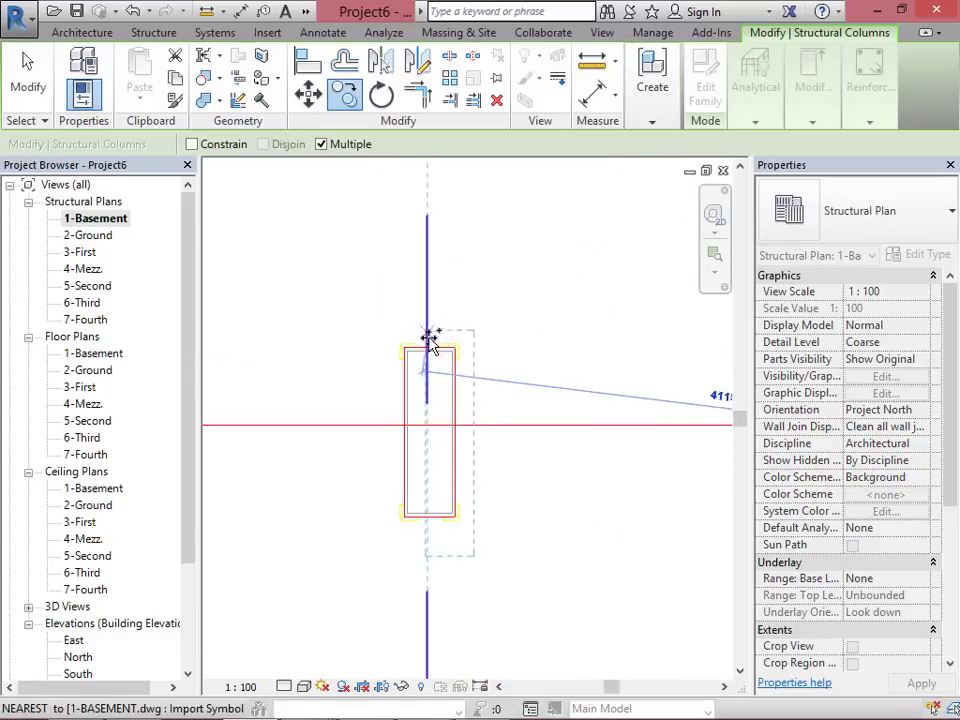
pyautogui.scroll(-3, 441, 300)
pyautogui.press('Escape')
pyautogui.press('Escape')
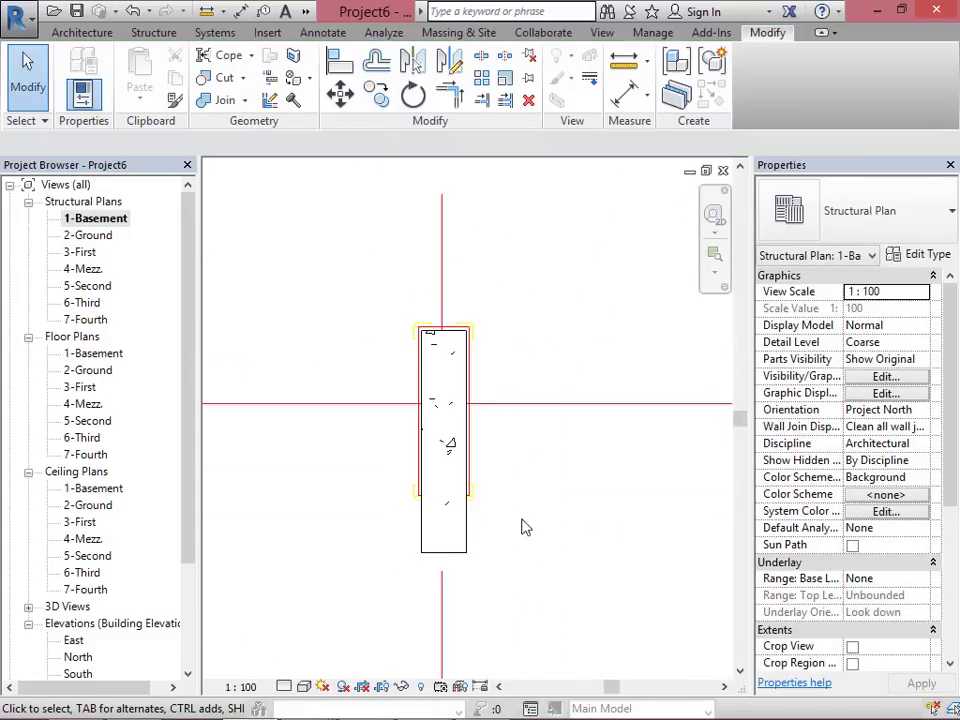
# Step: Change the column on the upper freestanding outline to 300 x 1100mm and align its upper face with the outline
pyautogui.click(463, 543)
pyautogui.click(922, 232)
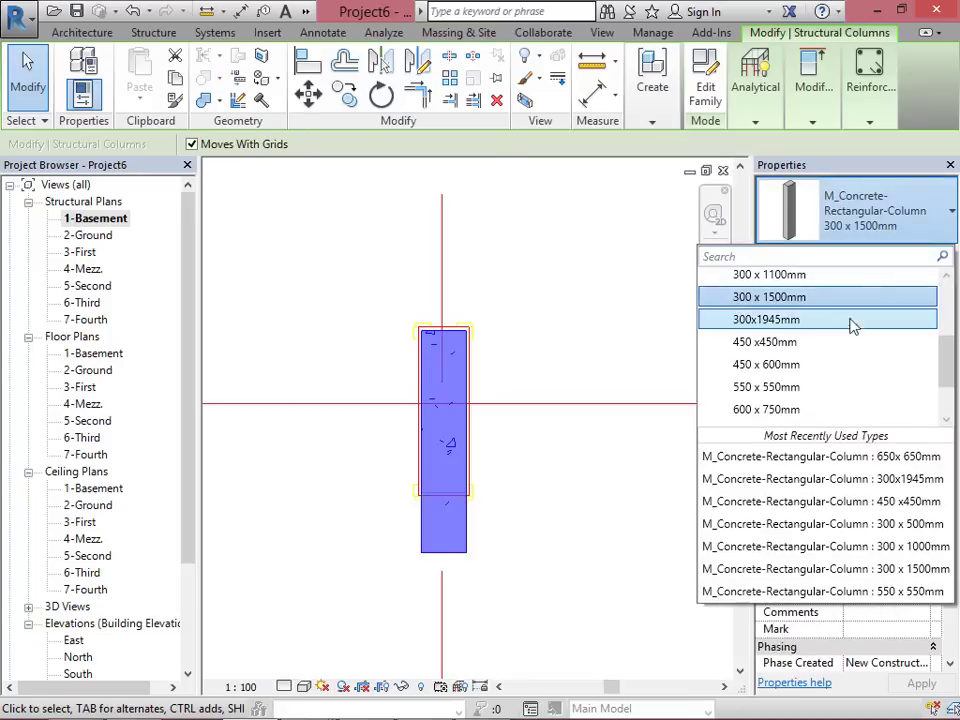
pyautogui.click(769, 275)
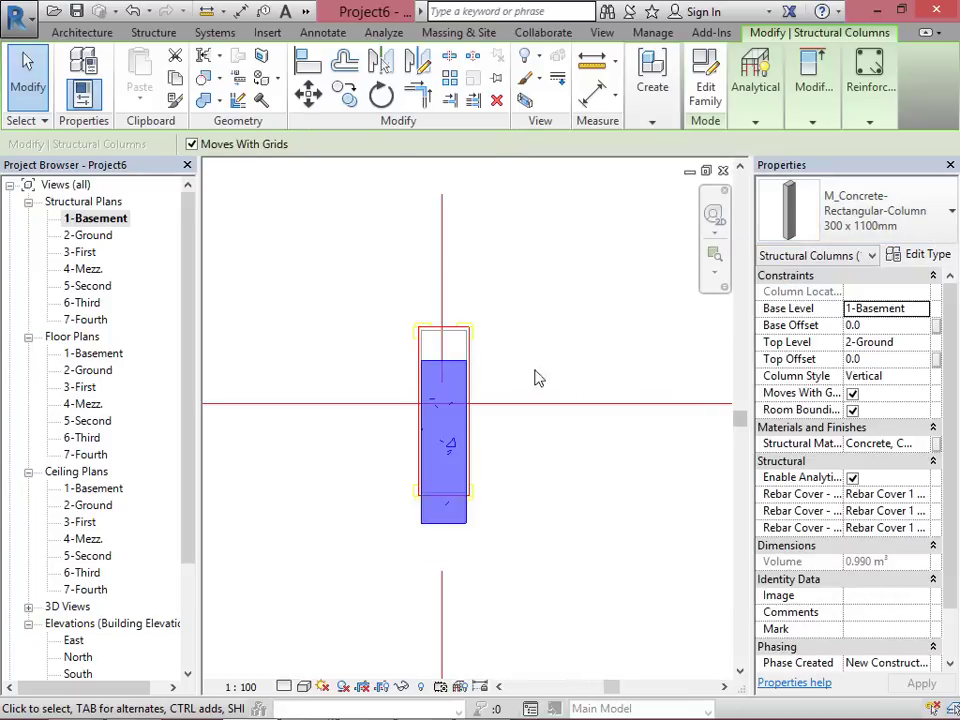
pyautogui.click(350, 98)
pyautogui.scroll(3, 446, 338)
pyautogui.click(460, 319)
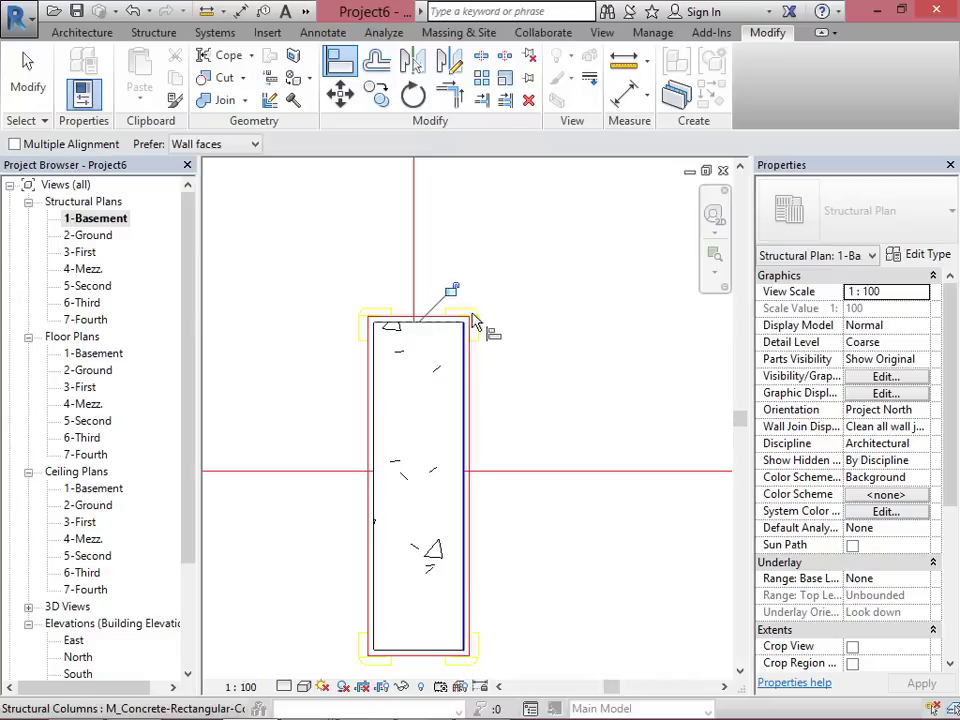
pyautogui.scroll(-5, 515, 343)
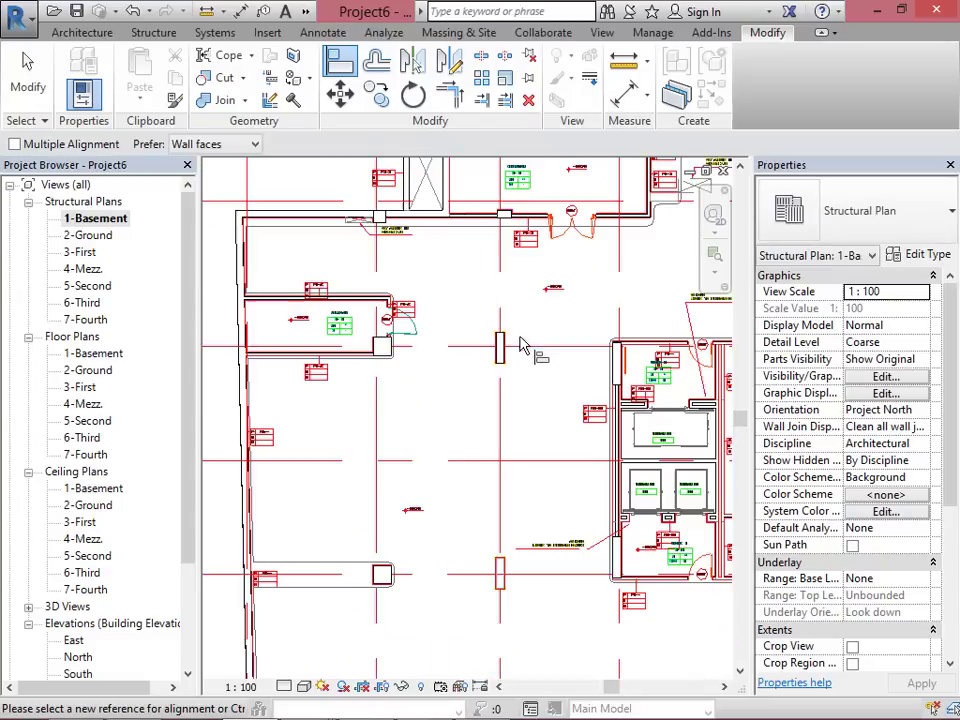
pyautogui.press('Escape')
pyautogui.press('Escape')
# Step: Copy the upright 300 x 1100mm column straight down onto the lower freestanding outline left of the elevator core
pyautogui.scroll(5, 508, 602)
pyautogui.scroll(-4, 499, 630)
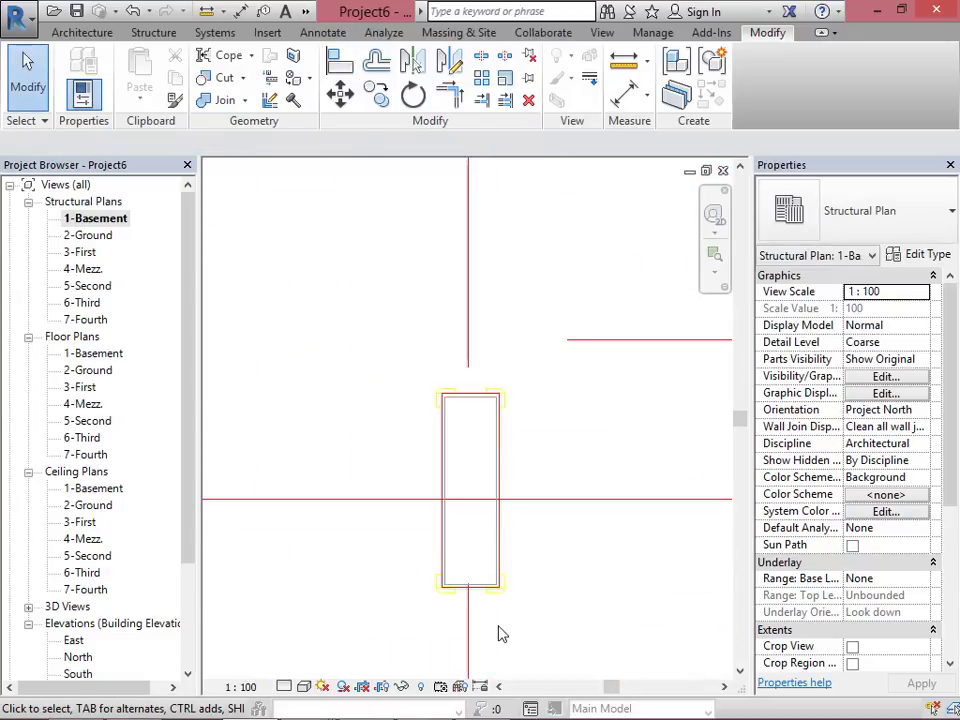
pyautogui.click(492, 342)
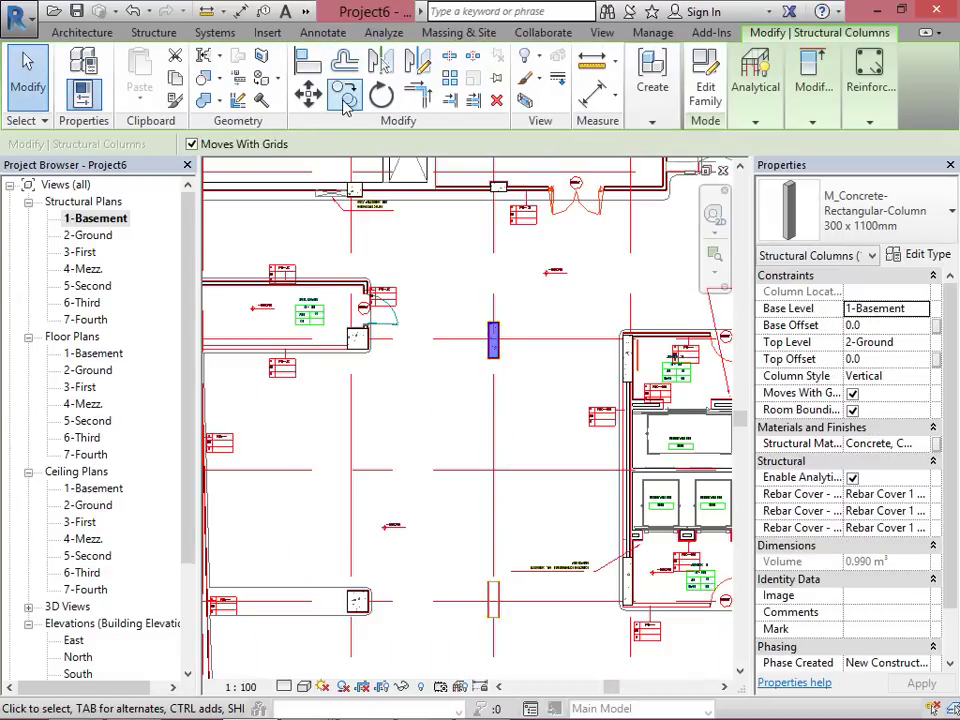
pyautogui.press('m')
pyautogui.press('v')
pyautogui.scroll(3, 476, 282)
pyautogui.scroll(4, 504, 373)
pyautogui.click(515, 340)
pyautogui.scroll(-2, 520, 270)
pyautogui.scroll(-5, 528, 240)
pyautogui.scroll(4, 520, 415)
pyautogui.scroll(3, 498, 402)
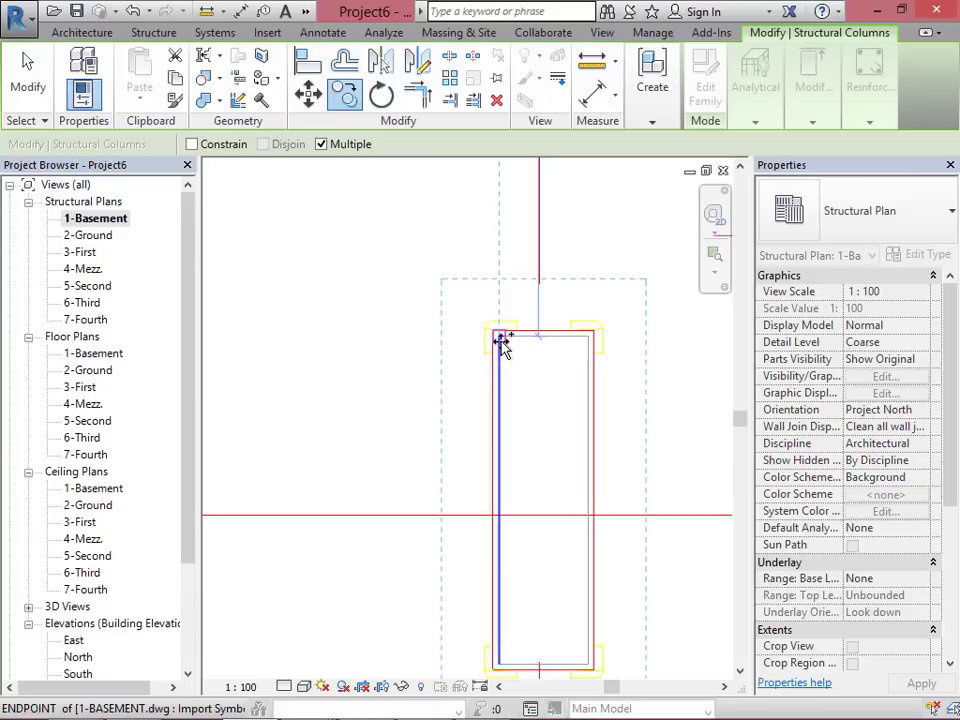
pyautogui.scroll(-5, 521, 281)
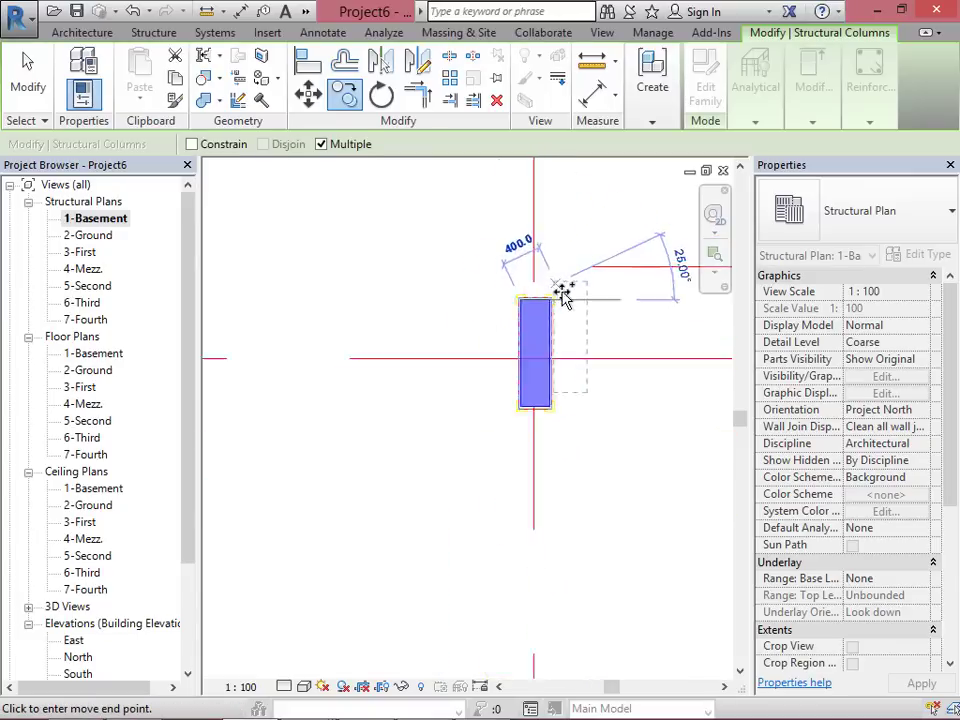
pyautogui.scroll(2, 550, 594)
pyautogui.scroll(-5, 516, 500)
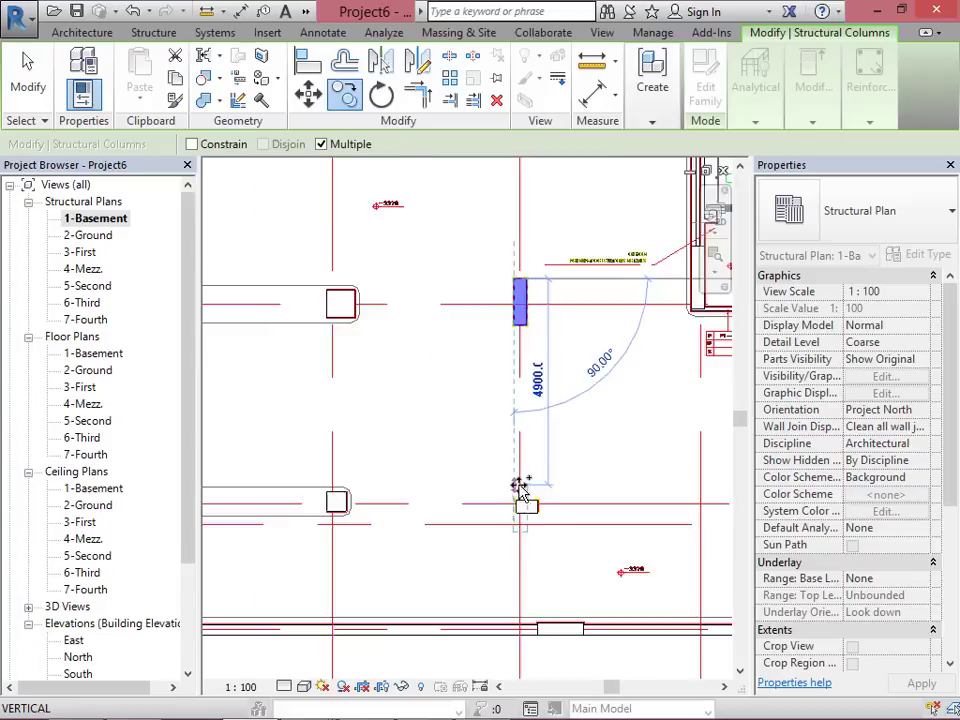
pyautogui.press('Escape')
pyautogui.scroll(-1, 446, 337)
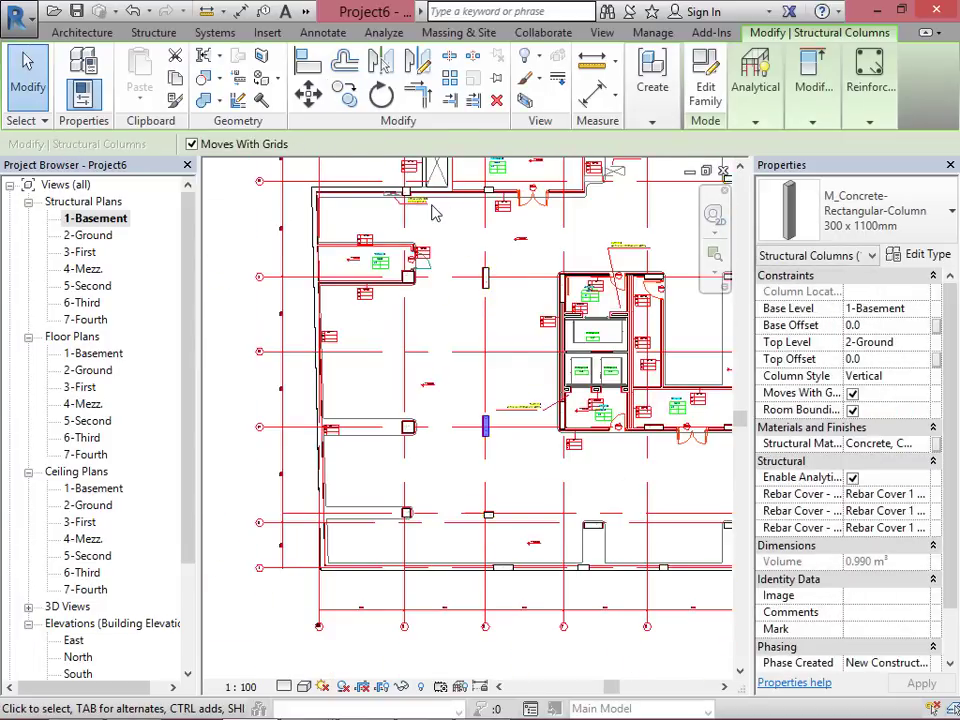
# Step: Open the 3D view and examine the placed basement columns against the imported plan for outlines still without a column
pyautogui.scroll(2, 432, 208)
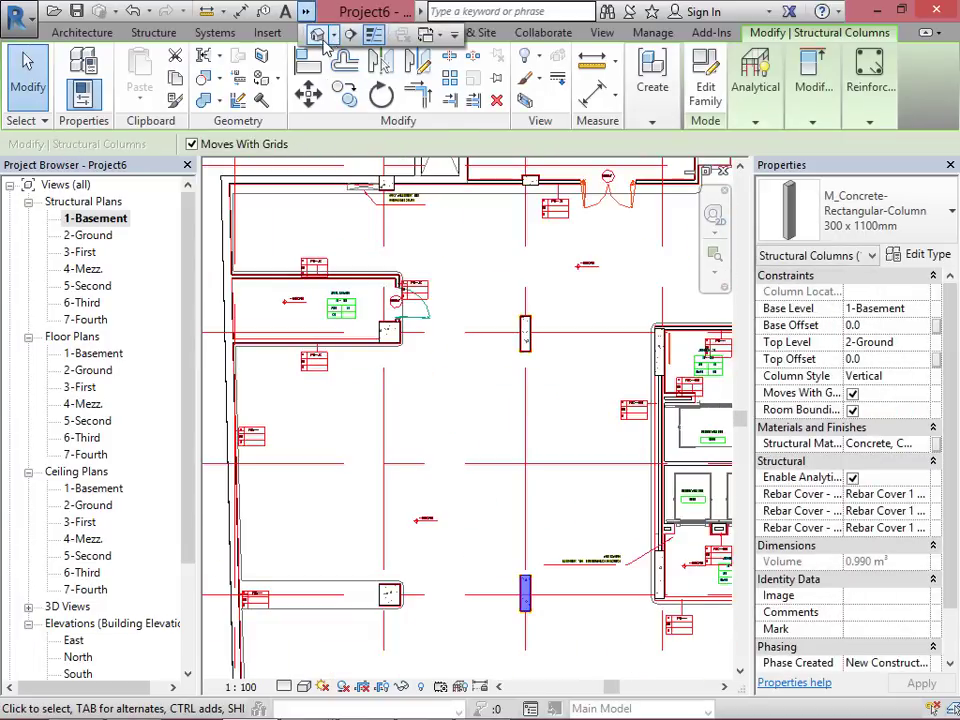
pyautogui.click(326, 38)
pyautogui.scroll(4, 697, 449)
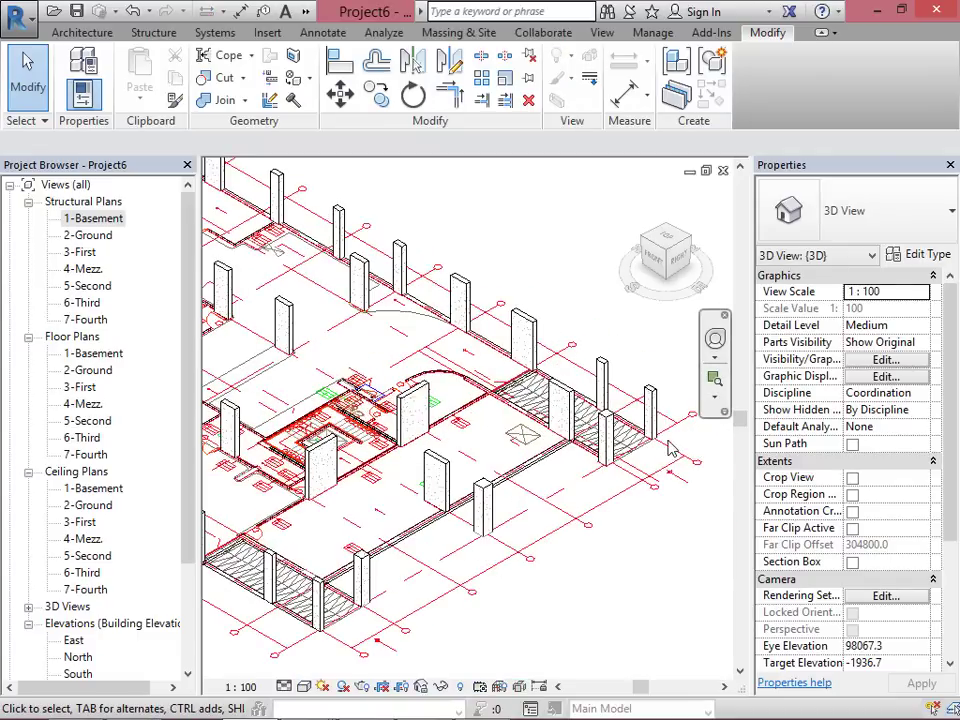
pyautogui.scroll(-1, 684, 490)
pyautogui.scroll(6, 650, 447)
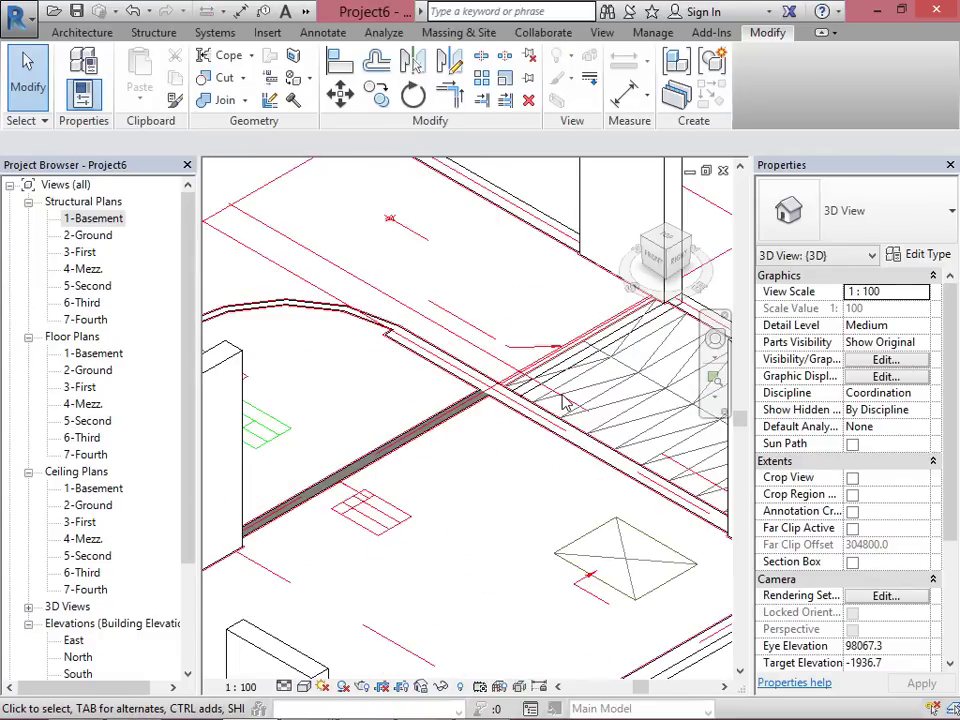
pyautogui.scroll(-7, 690, 533)
pyautogui.scroll(9, 533, 436)
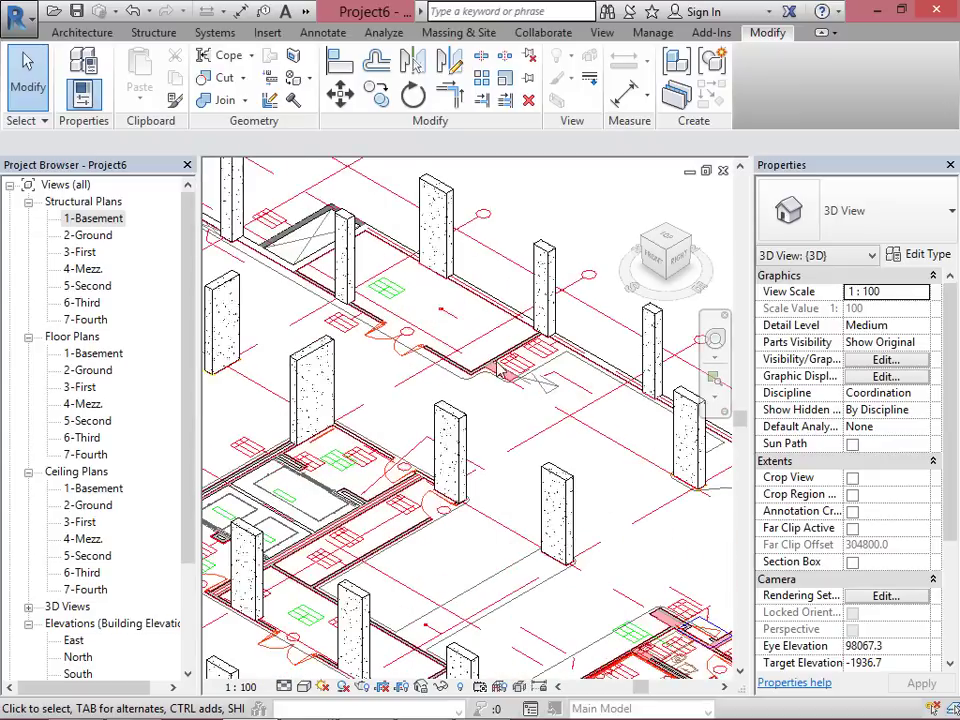
pyautogui.scroll(-4, 531, 418)
pyautogui.scroll(3, 525, 450)
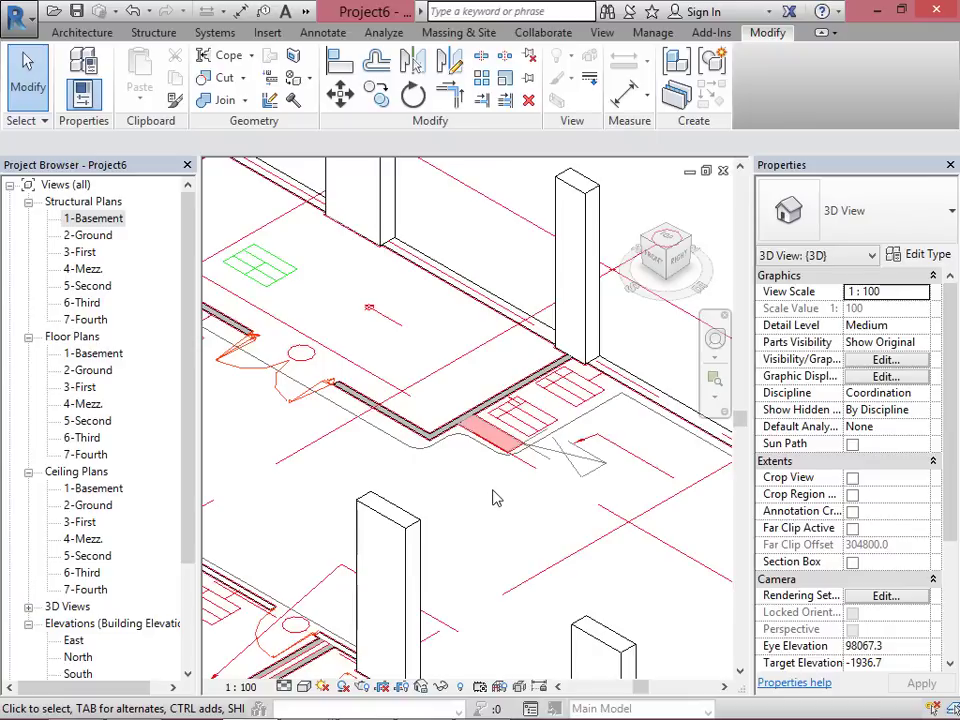
pyautogui.scroll(2, 495, 437)
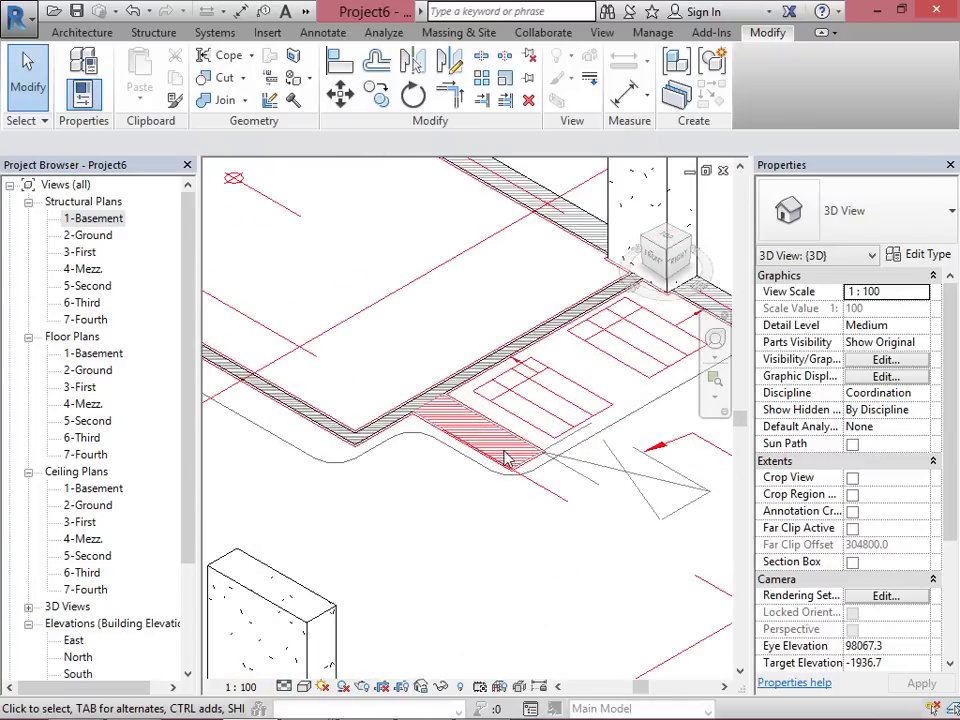
pyautogui.scroll(-5, 519, 465)
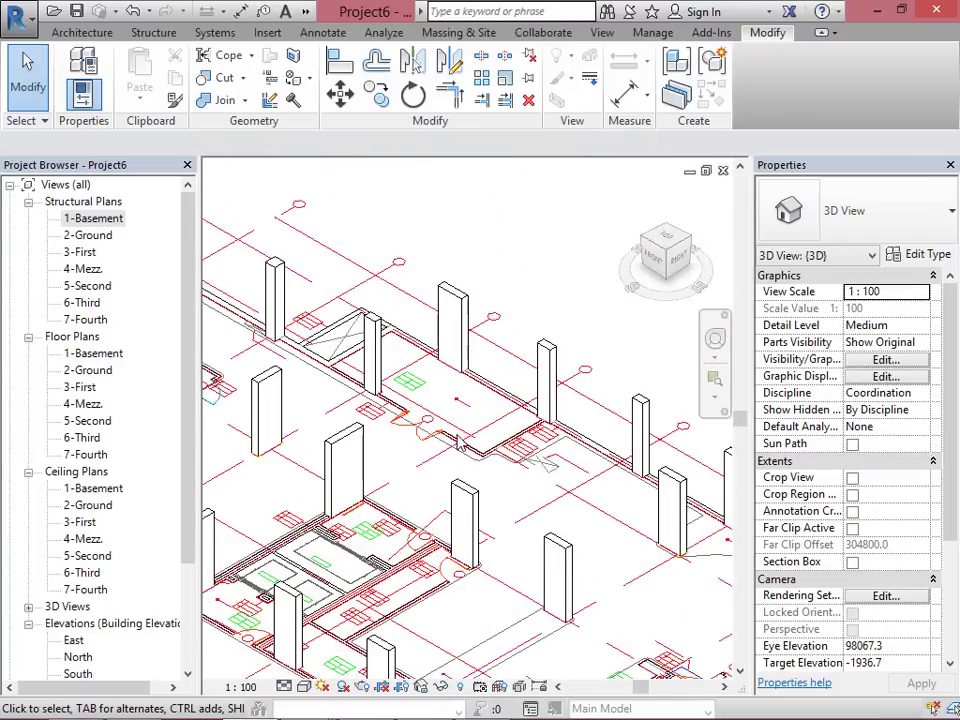
pyautogui.scroll(-3, 520, 455)
pyautogui.scroll(5, 330, 448)
pyautogui.scroll(-2, 567, 378)
pyautogui.scroll(4, 349, 388)
pyautogui.scroll(-4, 426, 360)
pyautogui.scroll(-2, 437, 430)
pyautogui.scroll(4, 435, 380)
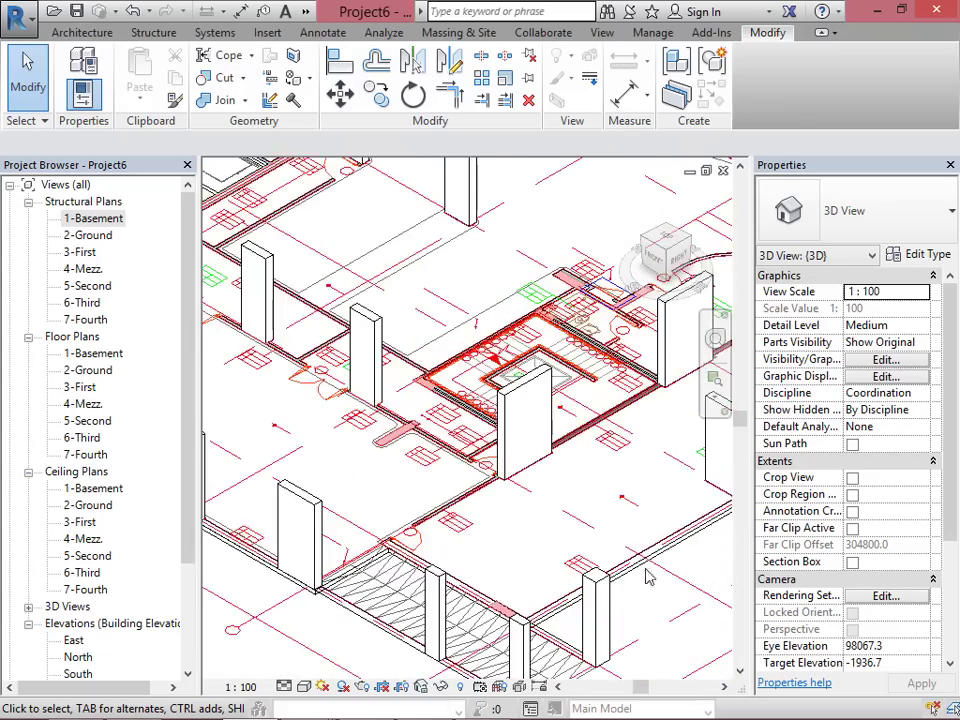
pyautogui.scroll(-3, 452, 578)
pyautogui.scroll(3, 632, 563)
pyautogui.scroll(-5, 455, 602)
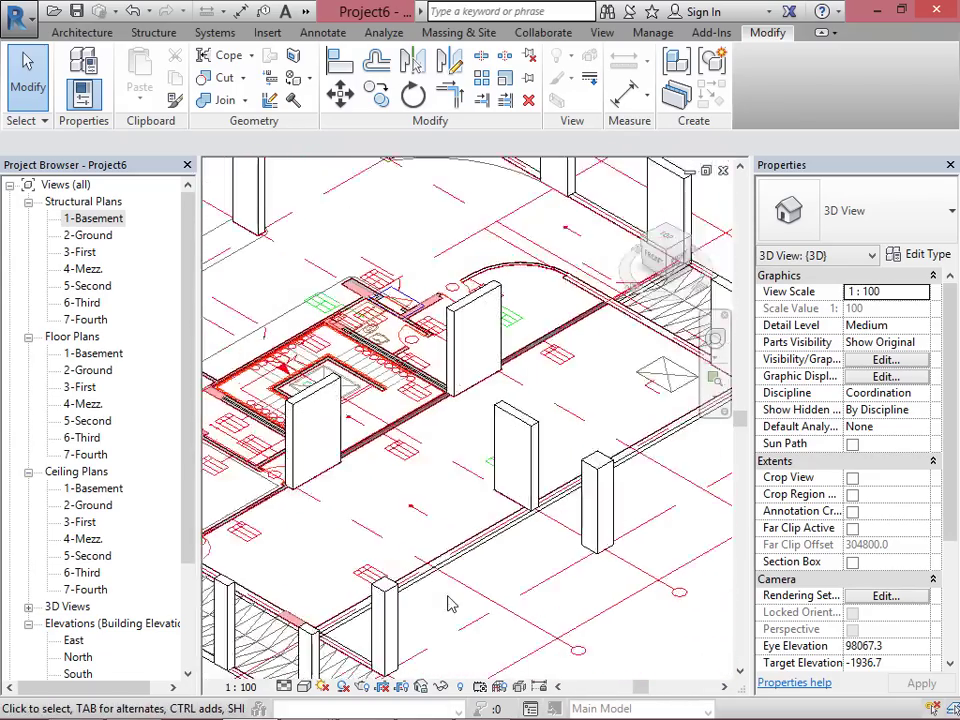
pyautogui.scroll(4, 384, 403)
pyautogui.scroll(-5, 547, 415)
pyautogui.scroll(4, 500, 397)
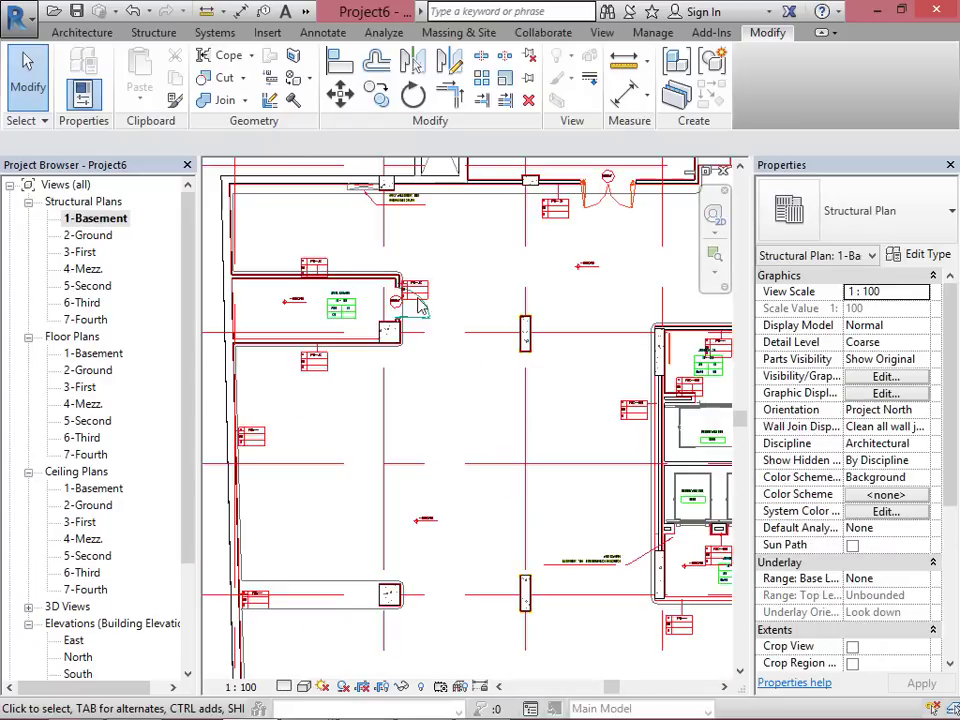
# Step: Copy the horizontal column beside the ramp's curved line onto the outline outside the upper room's lower-right corner
pyautogui.scroll(-2, 340, 433)
pyautogui.scroll(5, 591, 285)
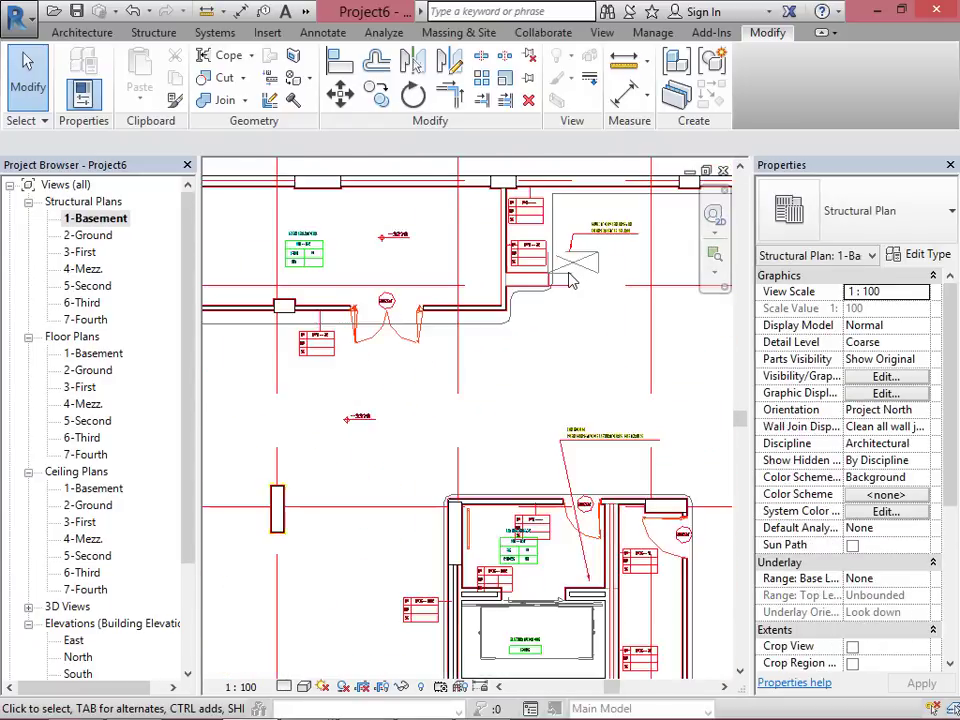
pyautogui.scroll(1, 530, 287)
pyautogui.scroll(-5, 264, 334)
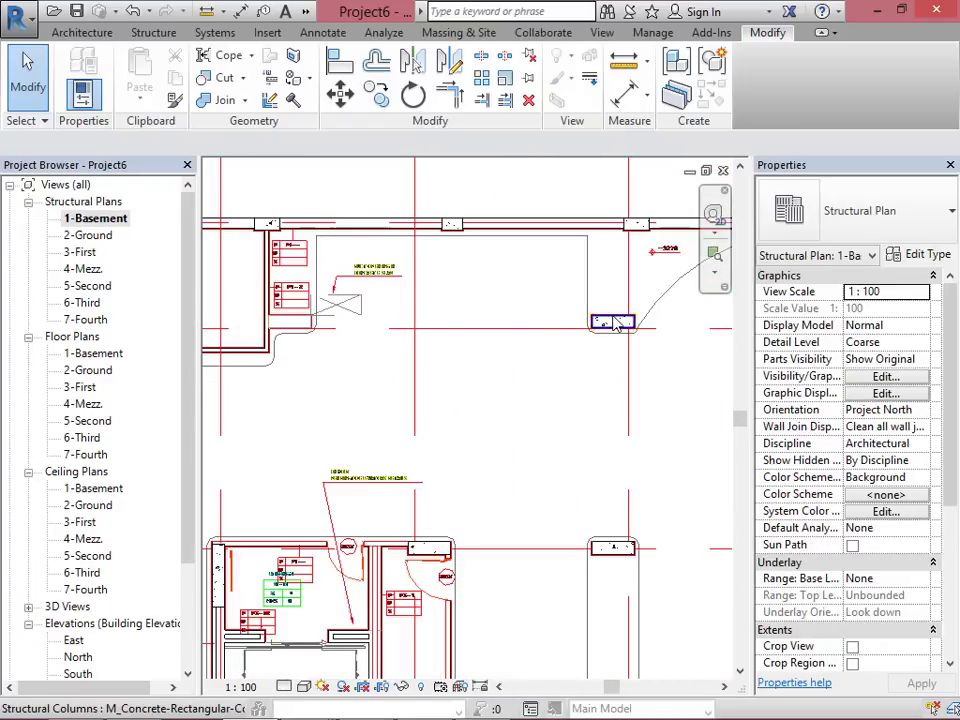
pyautogui.click(614, 322)
pyautogui.click(340, 98)
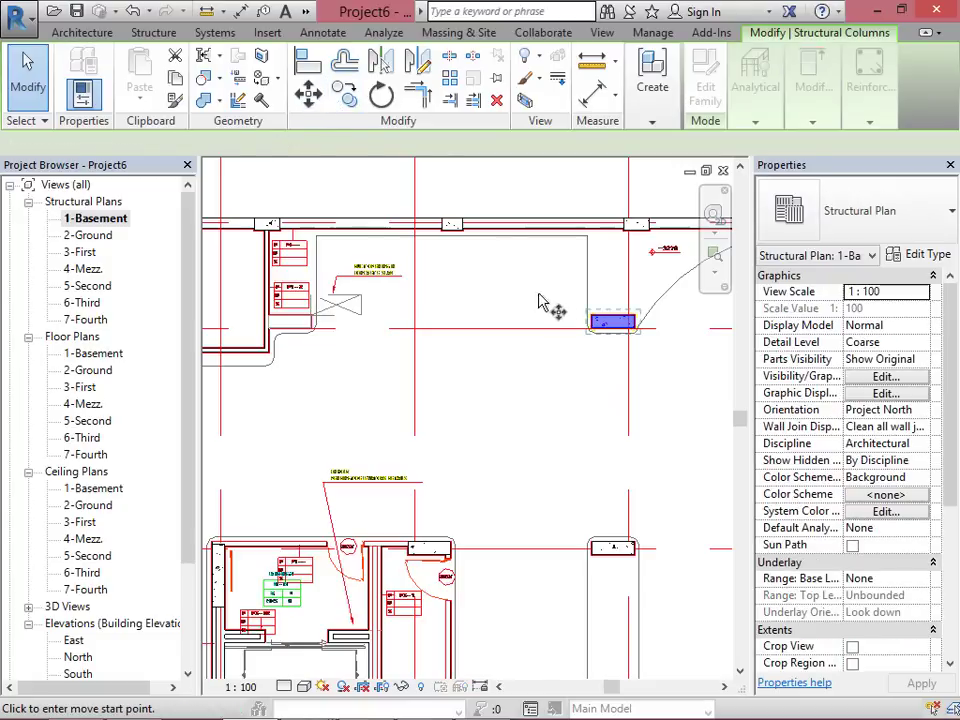
pyautogui.scroll(4, 596, 326)
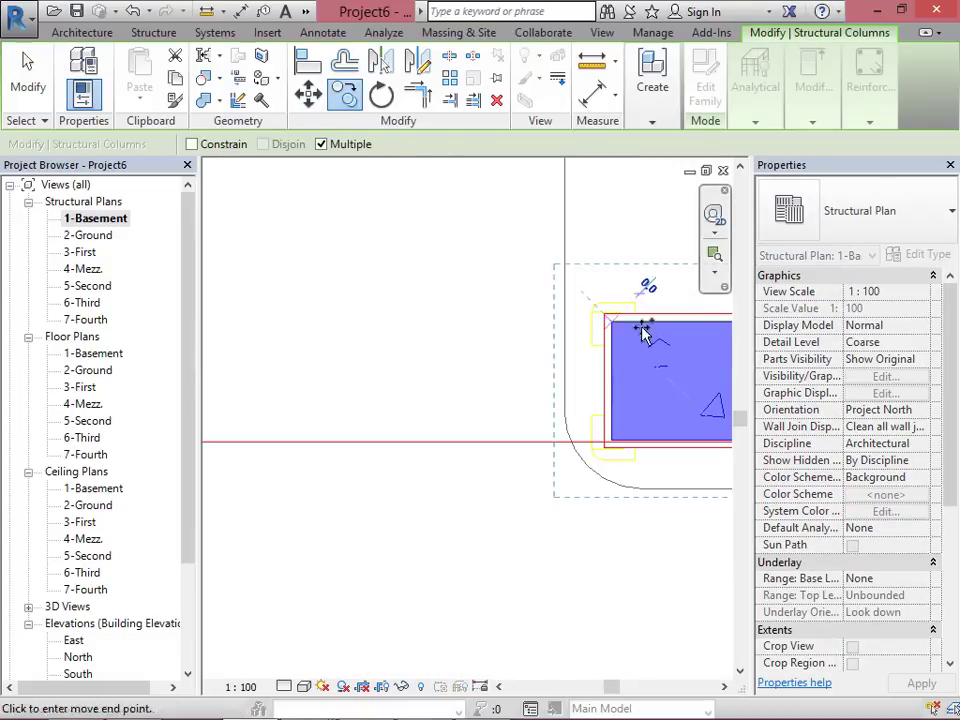
pyautogui.scroll(-4, 722, 372)
pyautogui.scroll(4, 525, 385)
pyautogui.scroll(5, 438, 390)
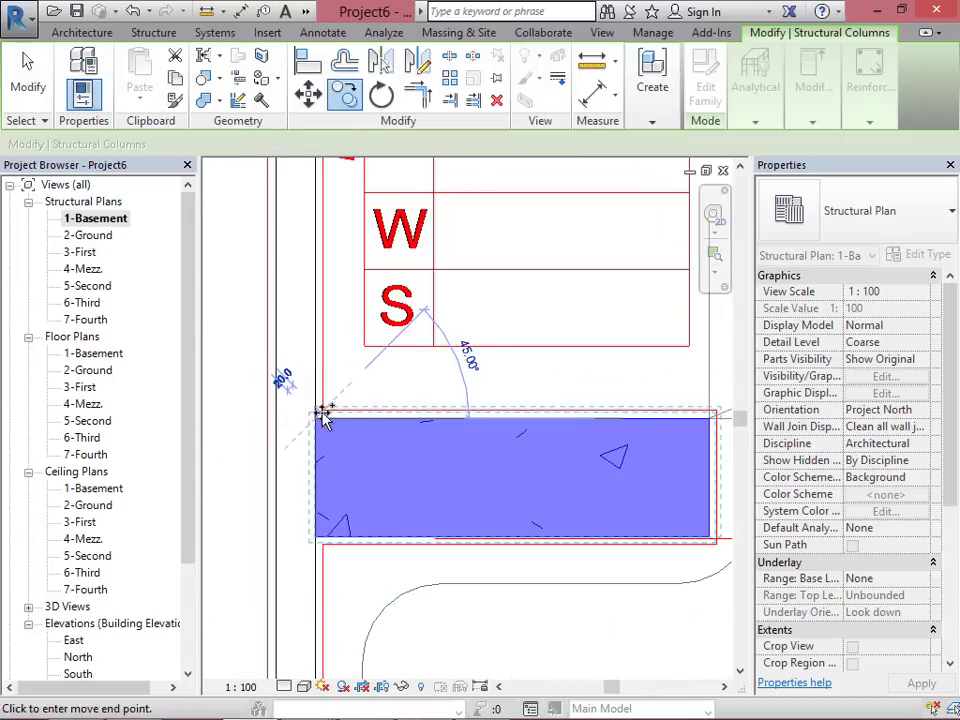
pyautogui.scroll(-6, 429, 390)
pyautogui.click(466, 397)
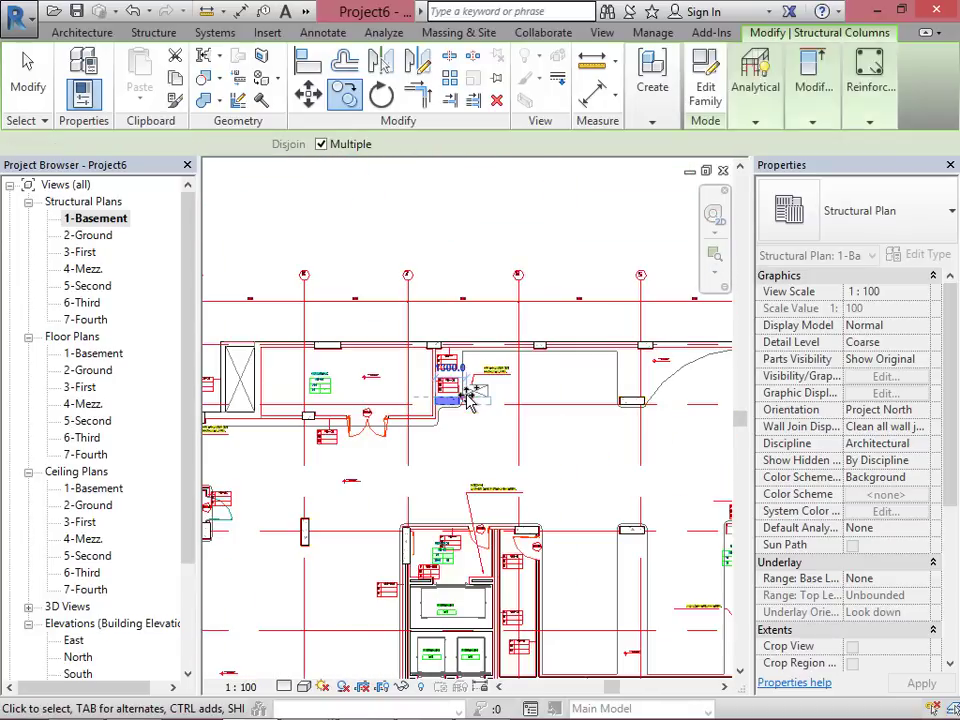
pyautogui.press('Escape')
pyautogui.scroll(3, 456, 330)
pyautogui.scroll(-2, 456, 320)
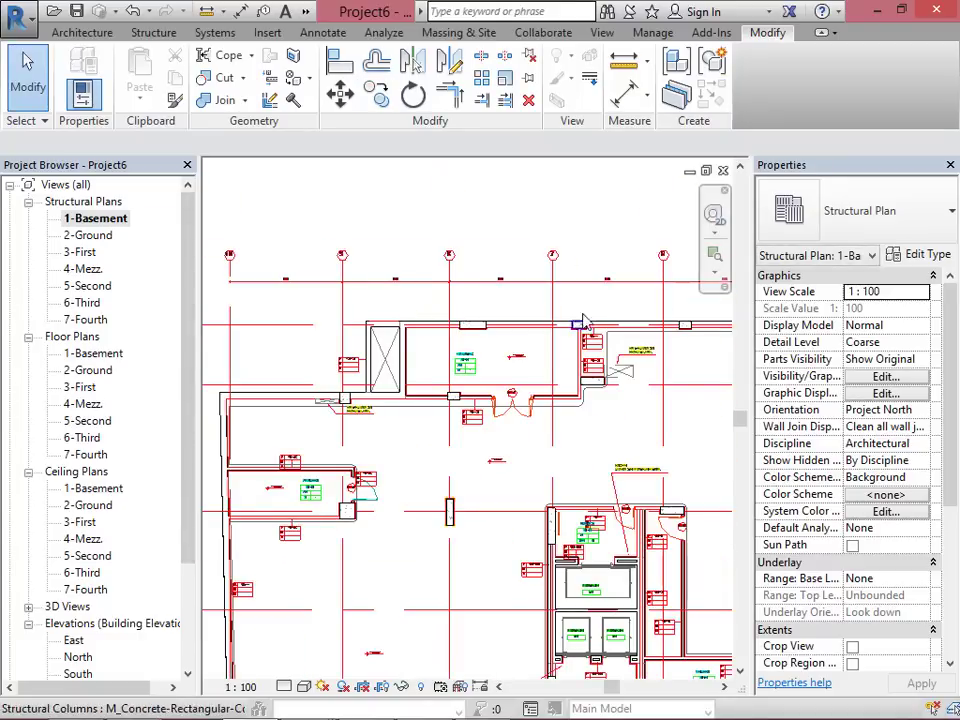
# Step: Review the whole column layout in 3D, close that view, and inspect the hatched walls along the upper ramp in plan
pyautogui.click(316, 36)
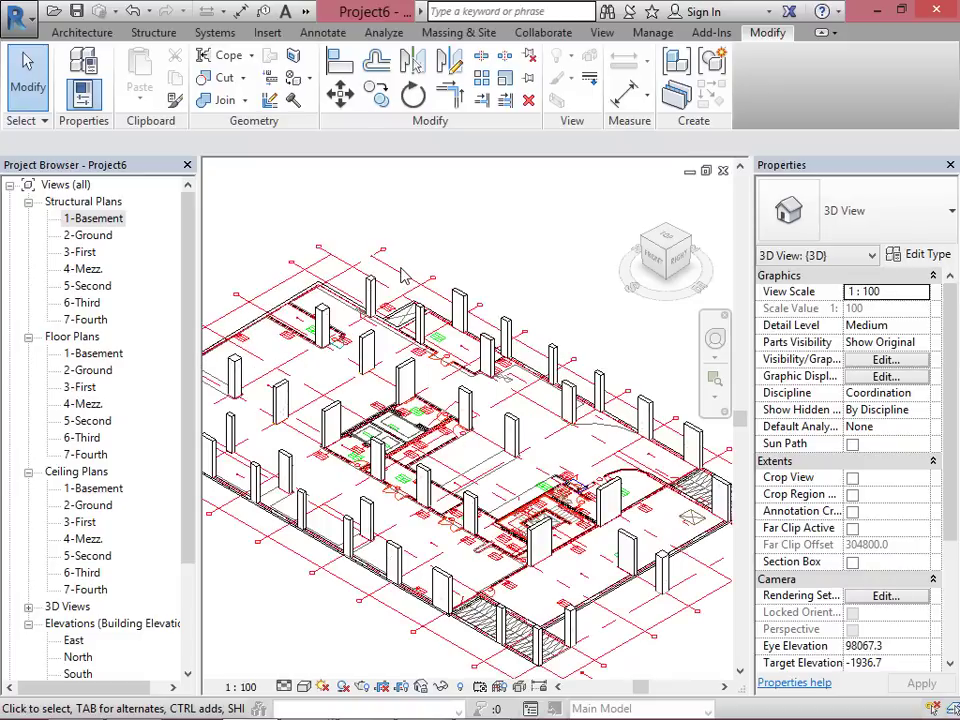
pyautogui.scroll(-2, 600, 400)
pyautogui.scroll(5, 696, 400)
pyautogui.scroll(-4, 636, 432)
pyautogui.scroll(-3, 636, 432)
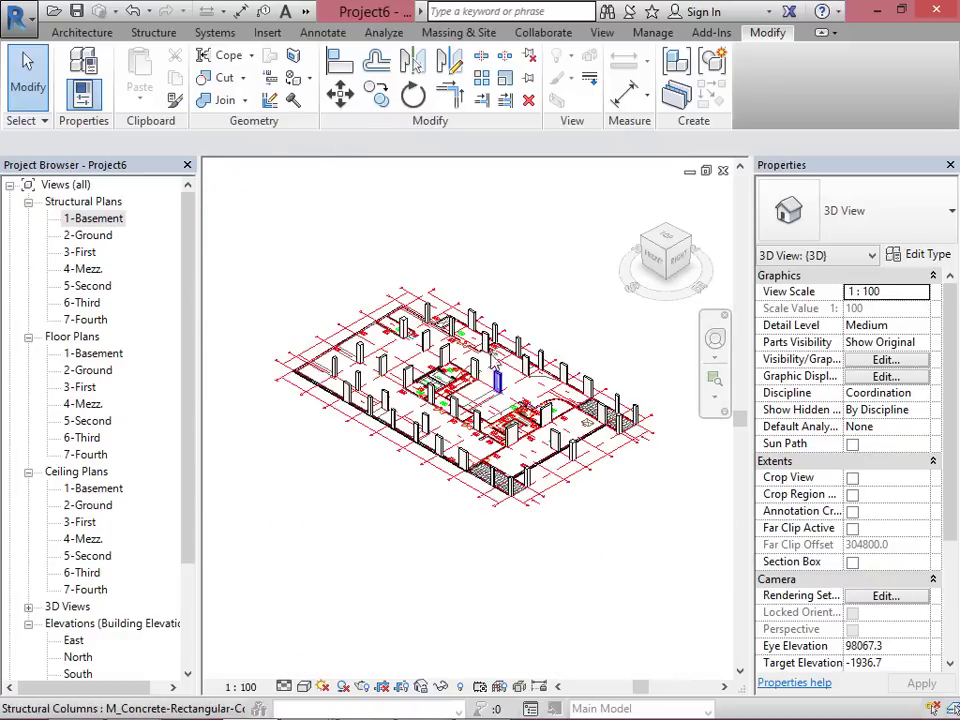
pyautogui.click(721, 174)
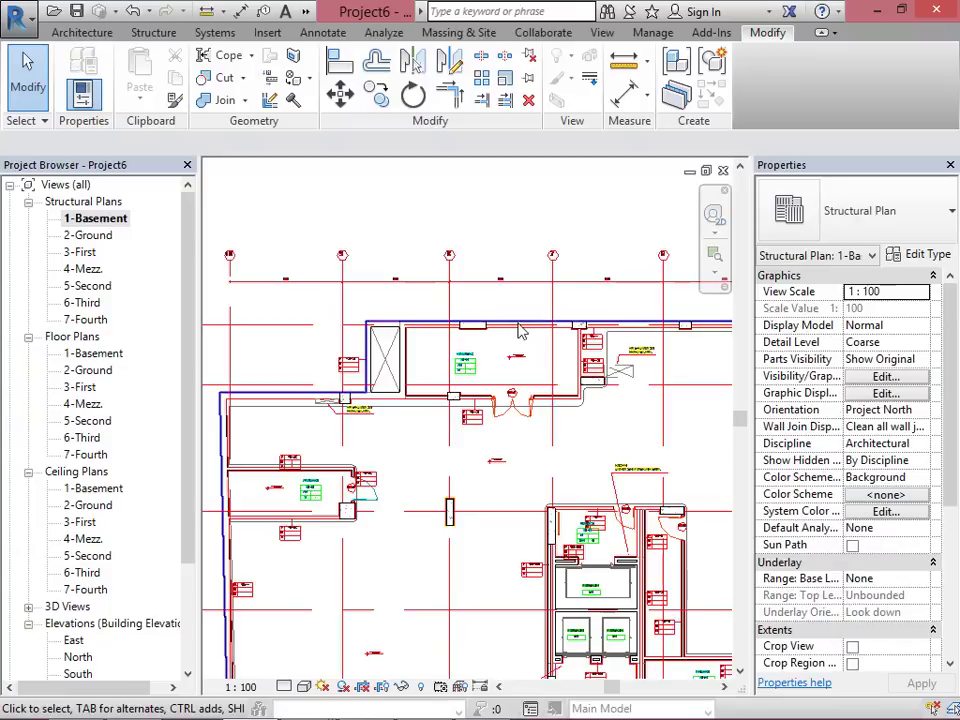
pyautogui.scroll(-5, 332, 317)
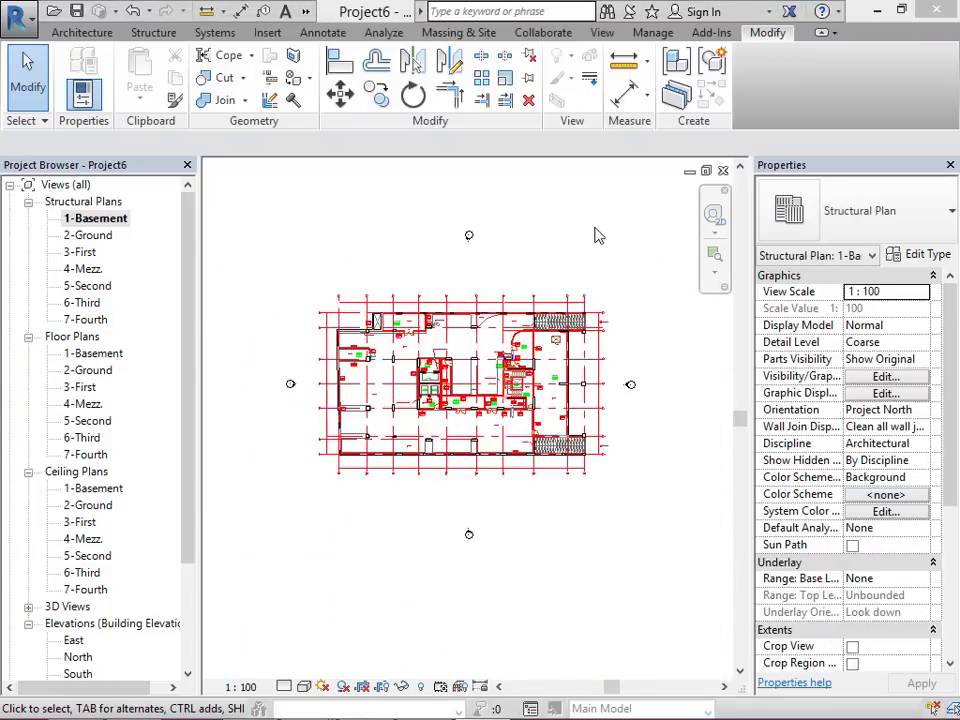
pyautogui.scroll(10, 575, 310)
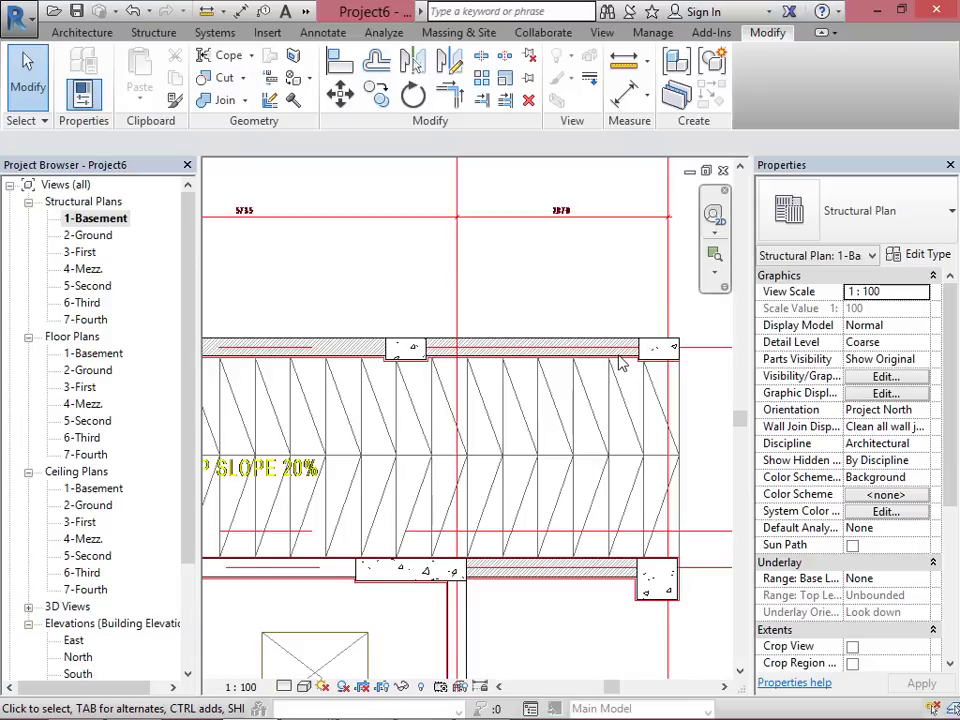
pyautogui.click(90, 34)
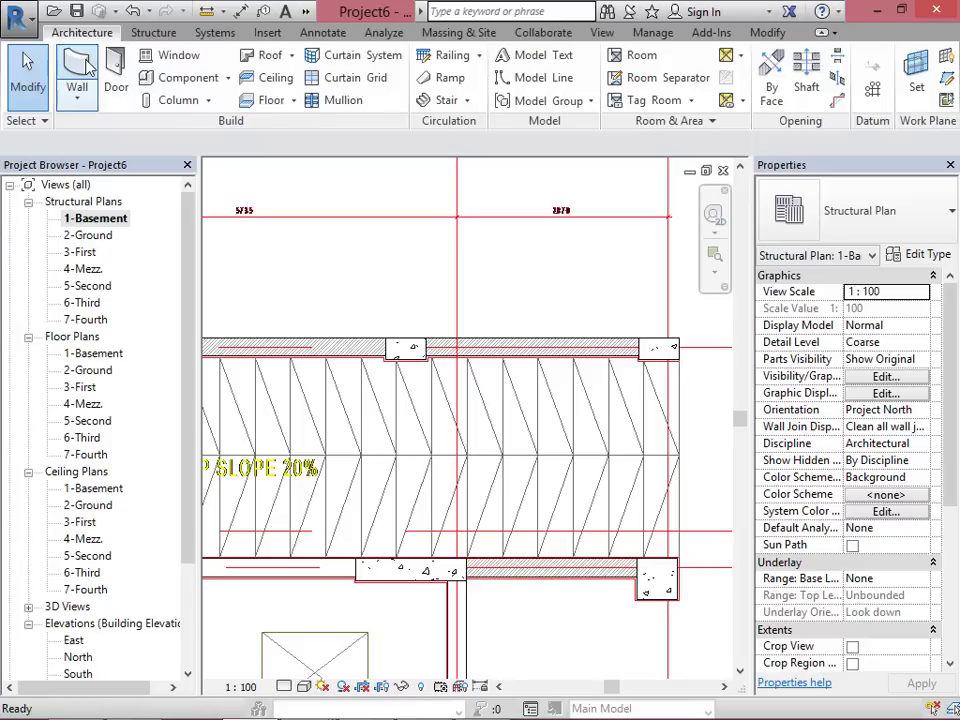
pyautogui.click(77, 66)
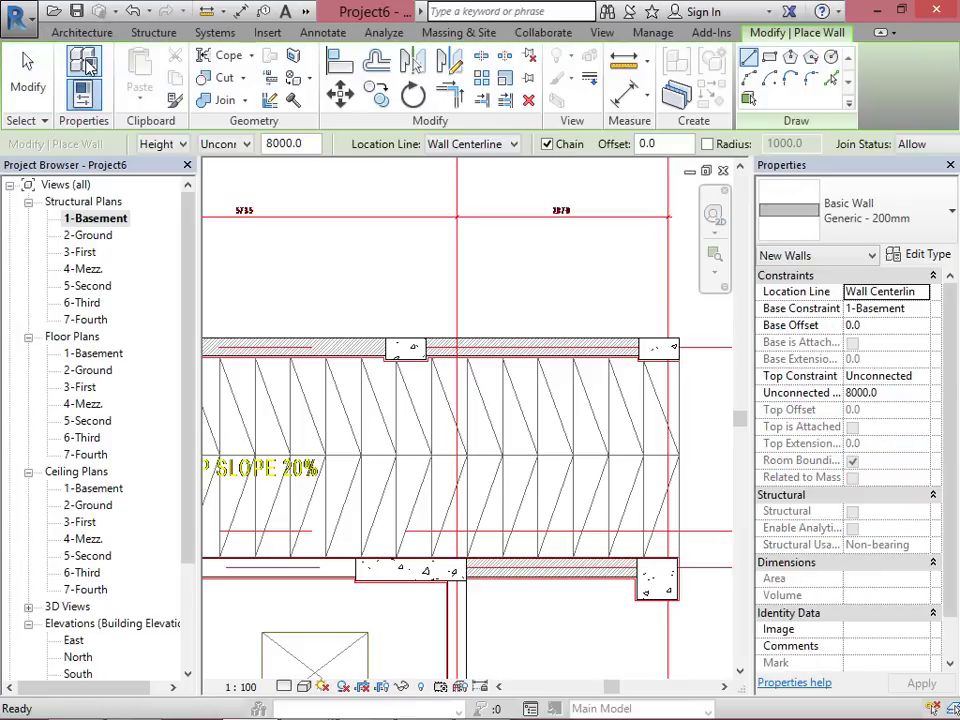
pyautogui.click(916, 225)
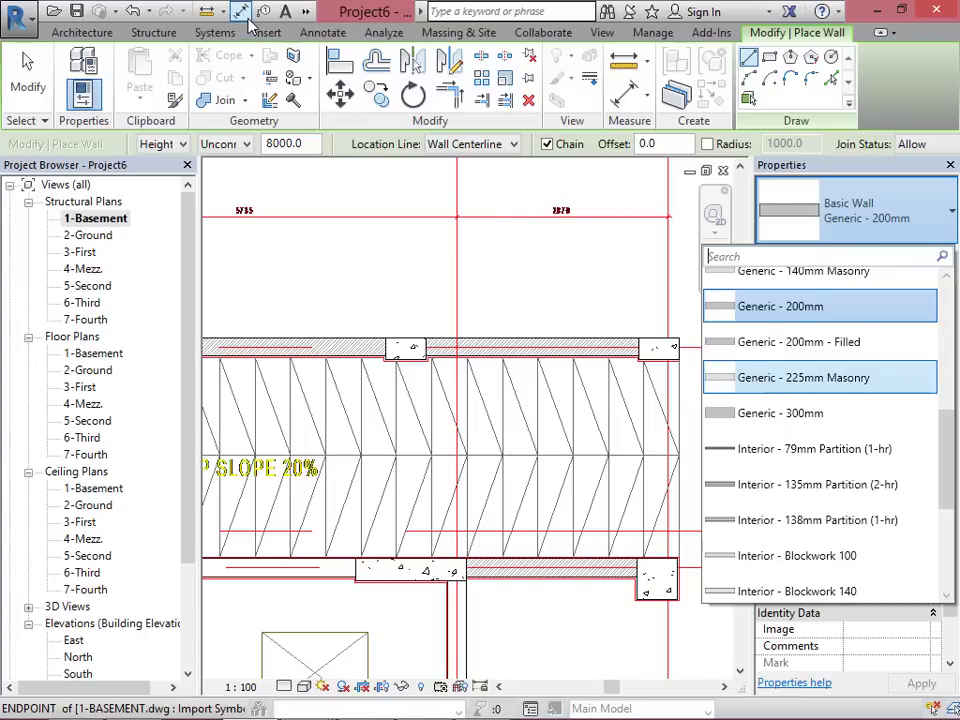
pyautogui.click(610, 440)
# Step: Measure the thickness of the hatched wall above the upper ramp with a temporary aligned dimension, without placing it
pyautogui.press('d')
pyautogui.press('i')
pyautogui.scroll(3, 620, 400)
pyautogui.scroll(3, 636, 392)
pyautogui.click(636, 392)
pyautogui.scroll(-3, 640, 395)
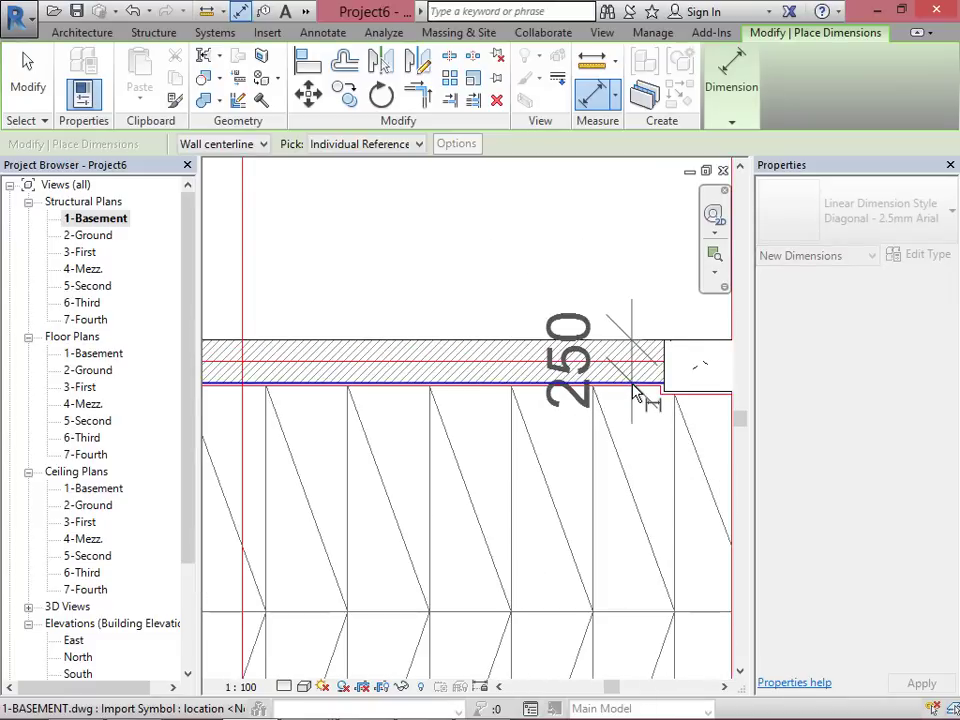
pyautogui.press('Escape')
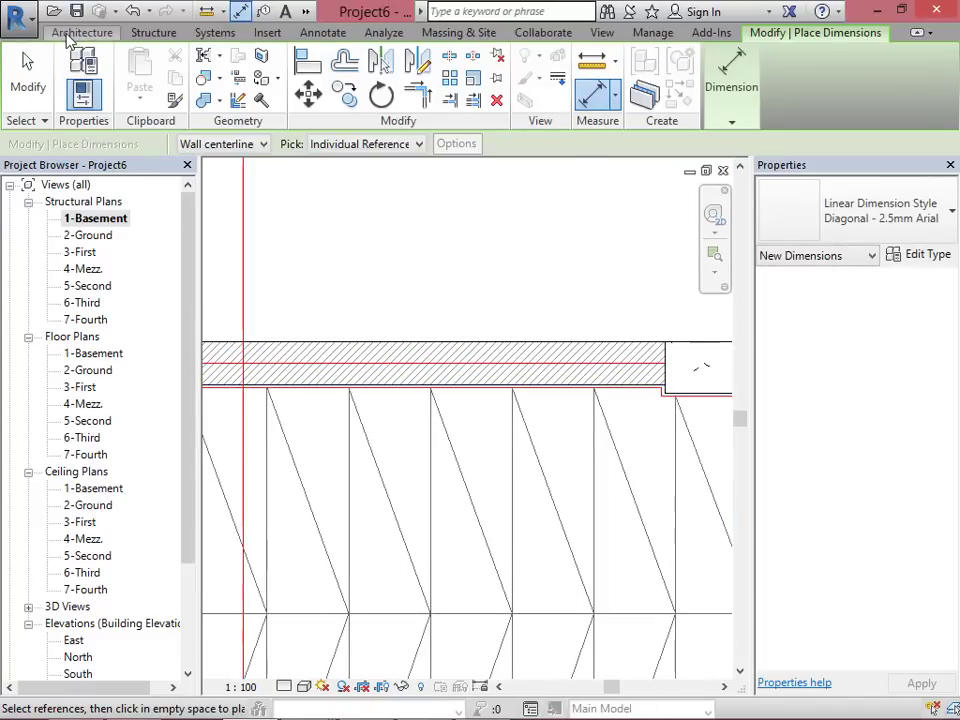
# Step: Start an architectural wall with the Generic - 200mm type and duplicate it as a new type named Generic - 250mm
pyautogui.click(70, 34)
pyautogui.click(81, 80)
pyautogui.click(889, 234)
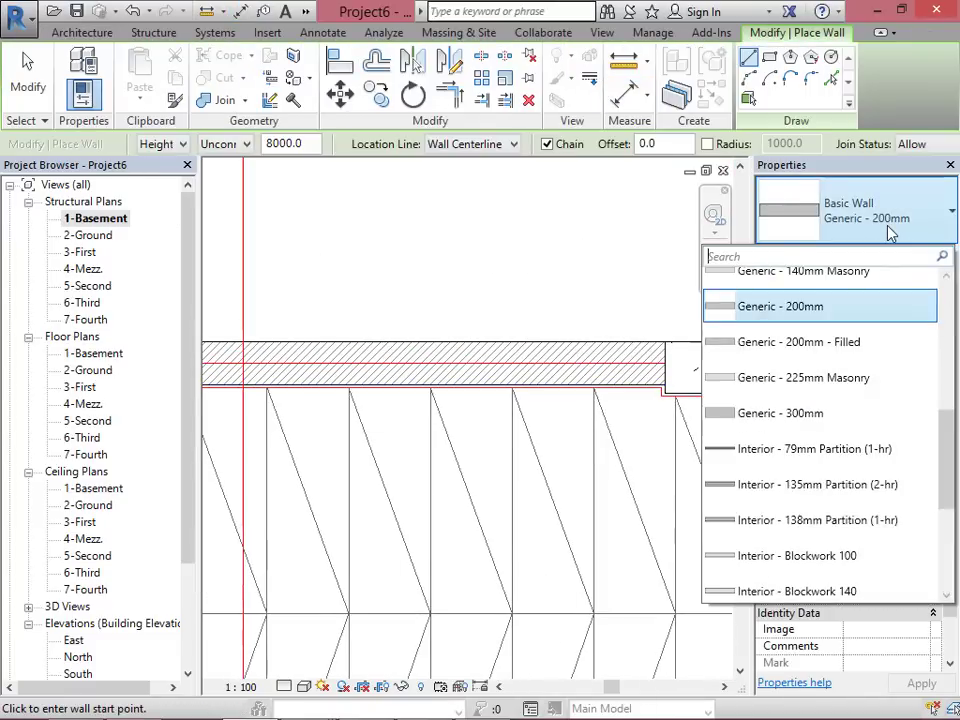
pyautogui.moveTo(948, 446)
pyautogui.mouseDown()
pyautogui.moveTo(955, 339)
pyautogui.moveTo(957, 428)
pyautogui.mouseUp()
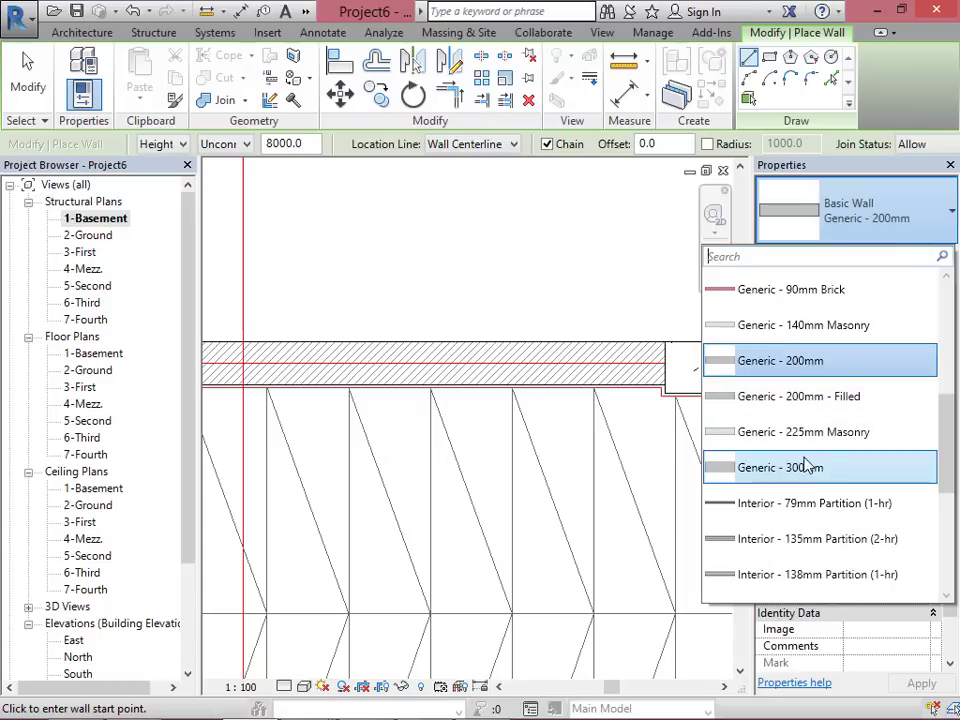
pyautogui.click(845, 362)
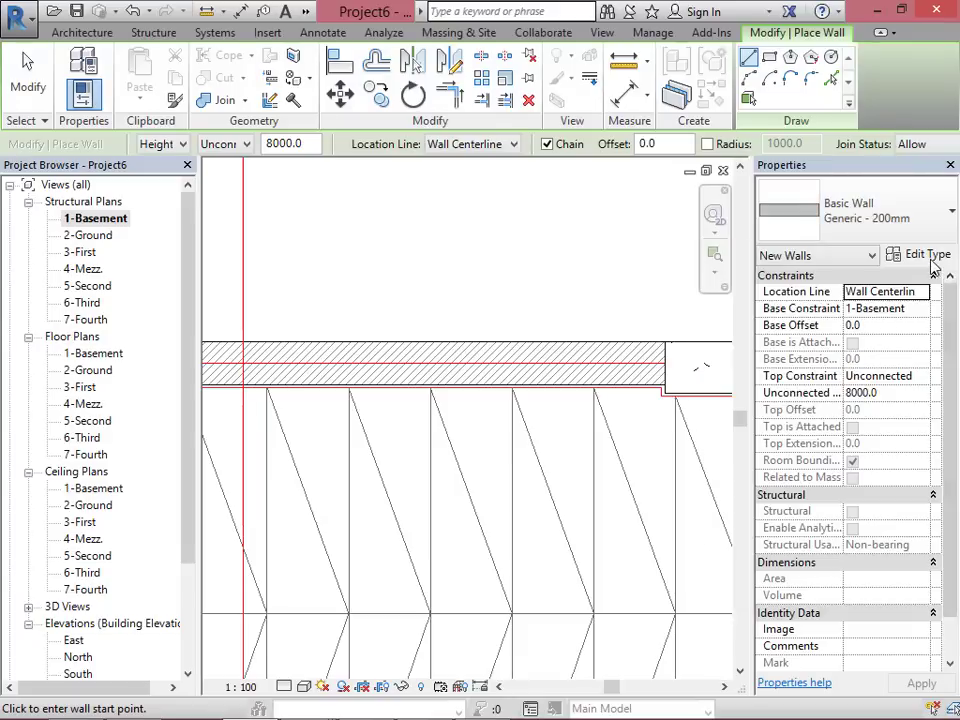
pyautogui.click(928, 256)
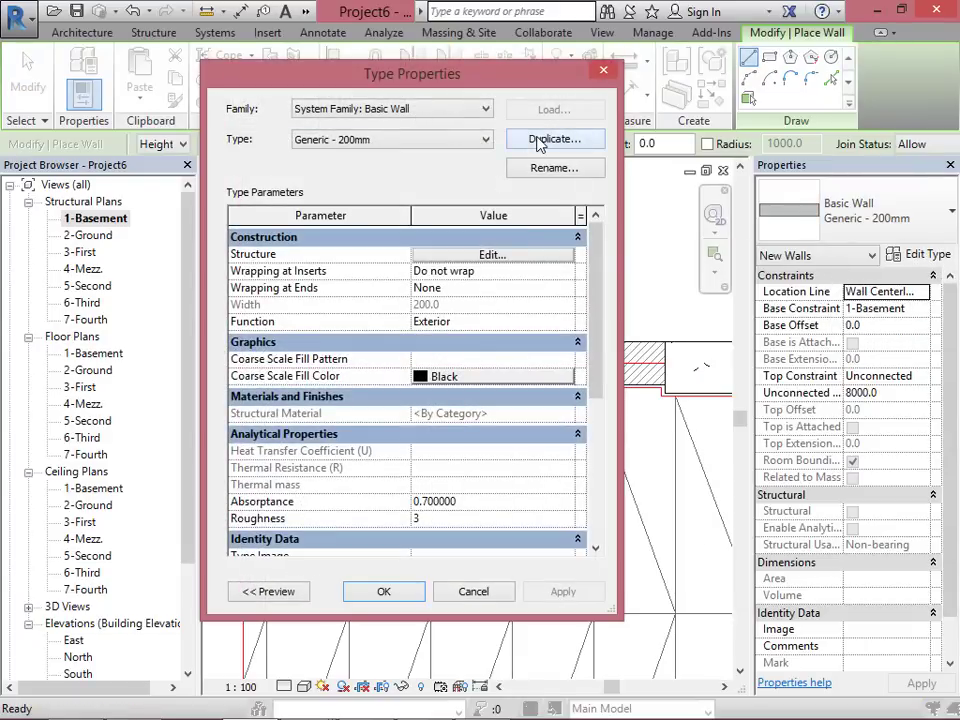
pyautogui.click(540, 141)
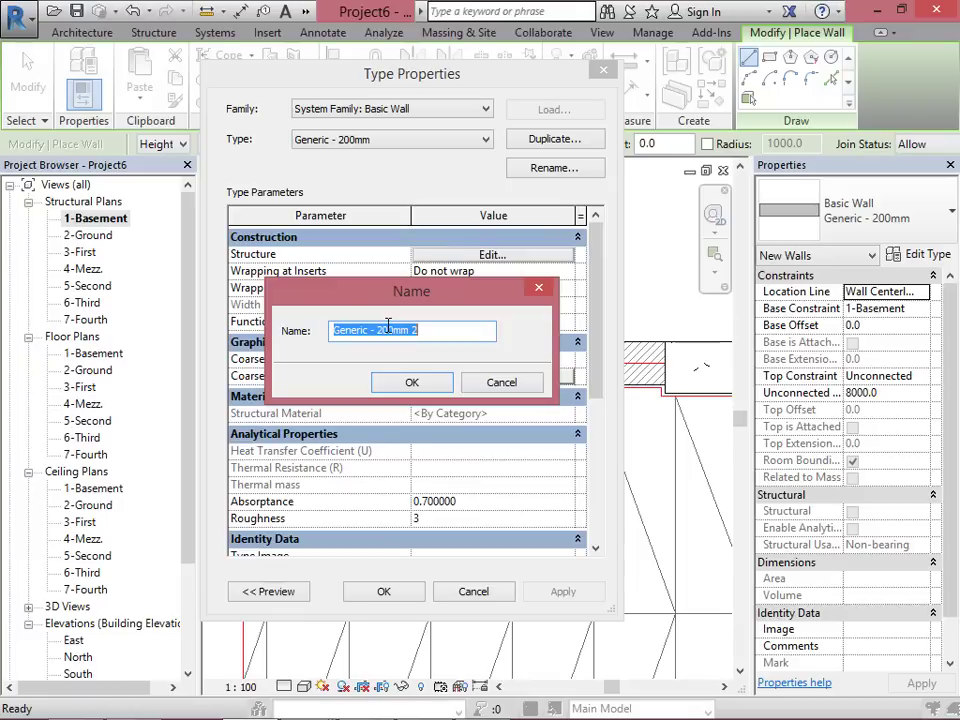
pyautogui.click(385, 328)
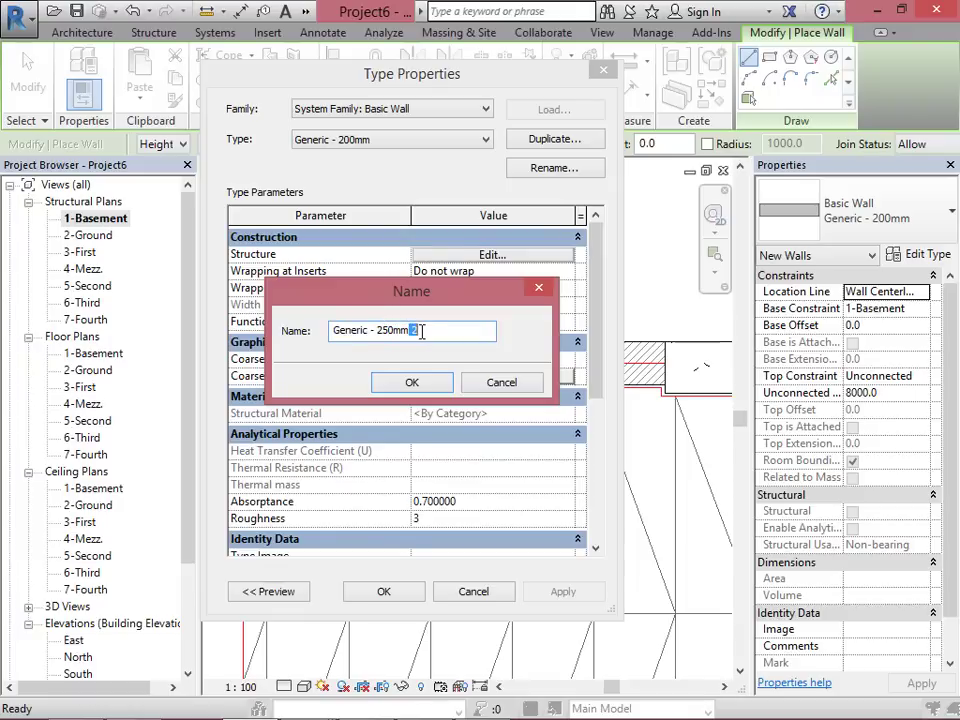
pyautogui.click(419, 385)
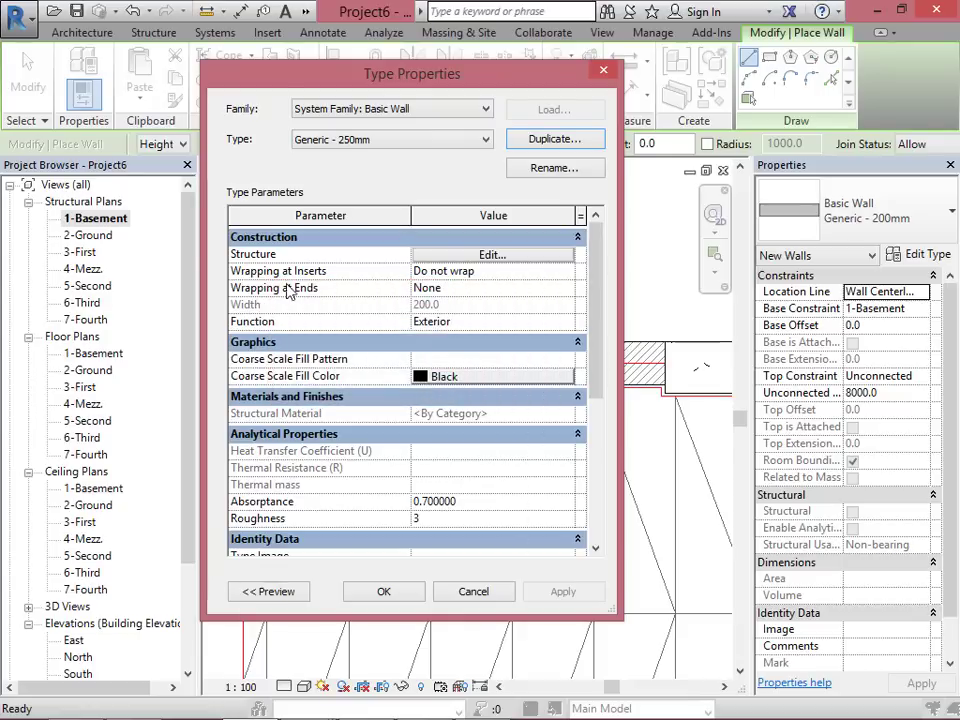
# Step: Set the structure layer thickness of the Generic - 250mm wall type to 250 mm and apply the type
pyautogui.moveTo(246, 262)
pyautogui.click(490, 256)
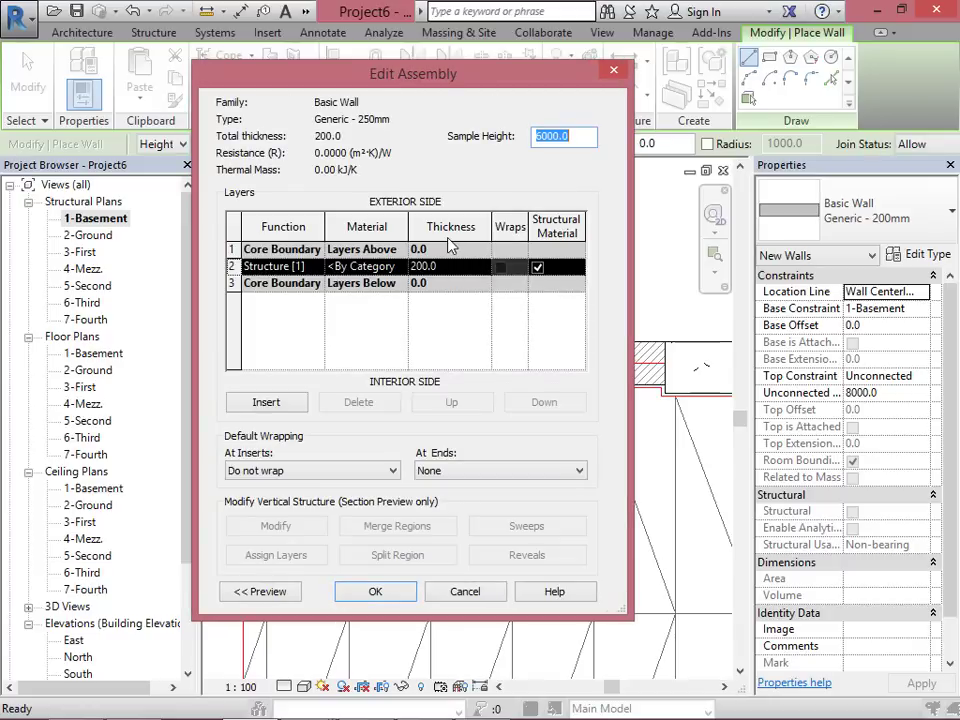
pyautogui.click(423, 266)
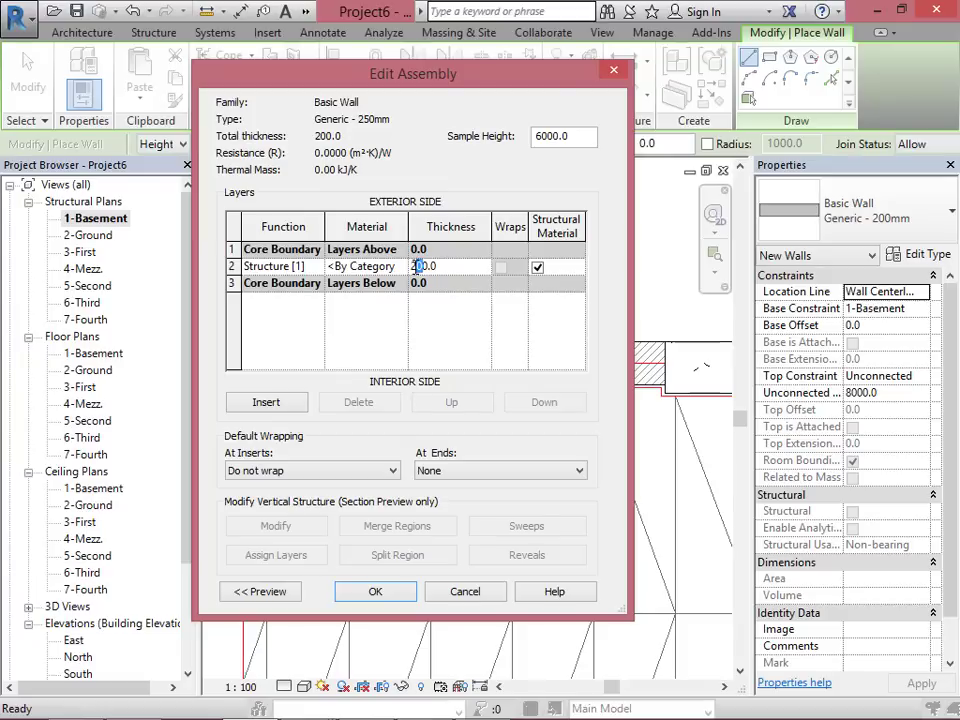
pyautogui.click(375, 591)
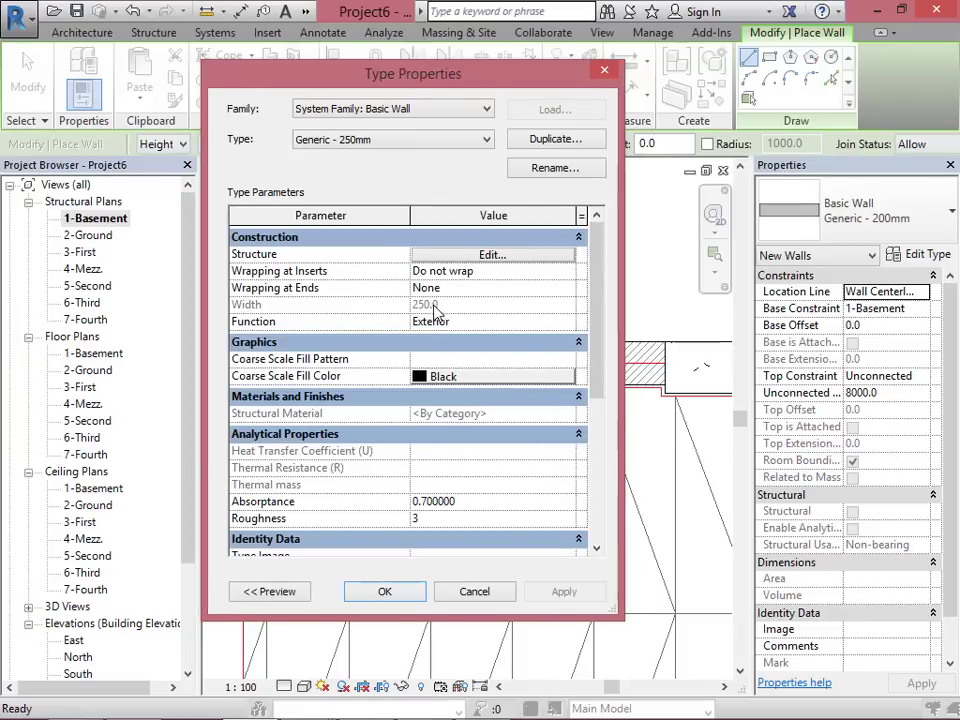
pyautogui.click(385, 591)
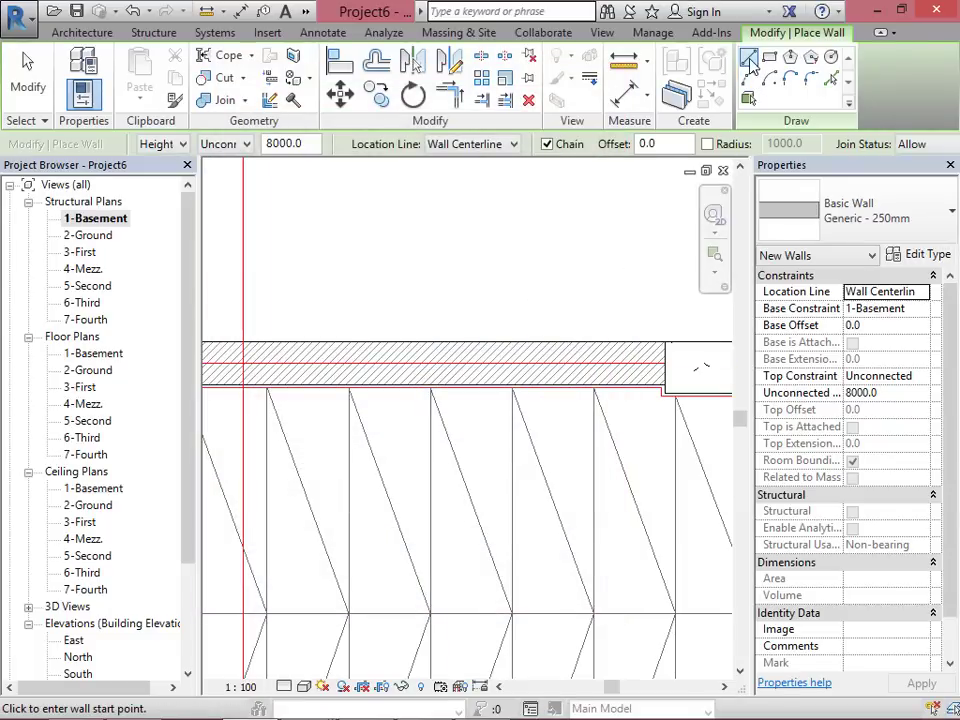
# Step: Draw a straight Generic - 250mm wall about 2895 mm long between the two rightmost columns along the ramp's upper edge, starting at the column face's midpoint
pyautogui.click(749, 60)
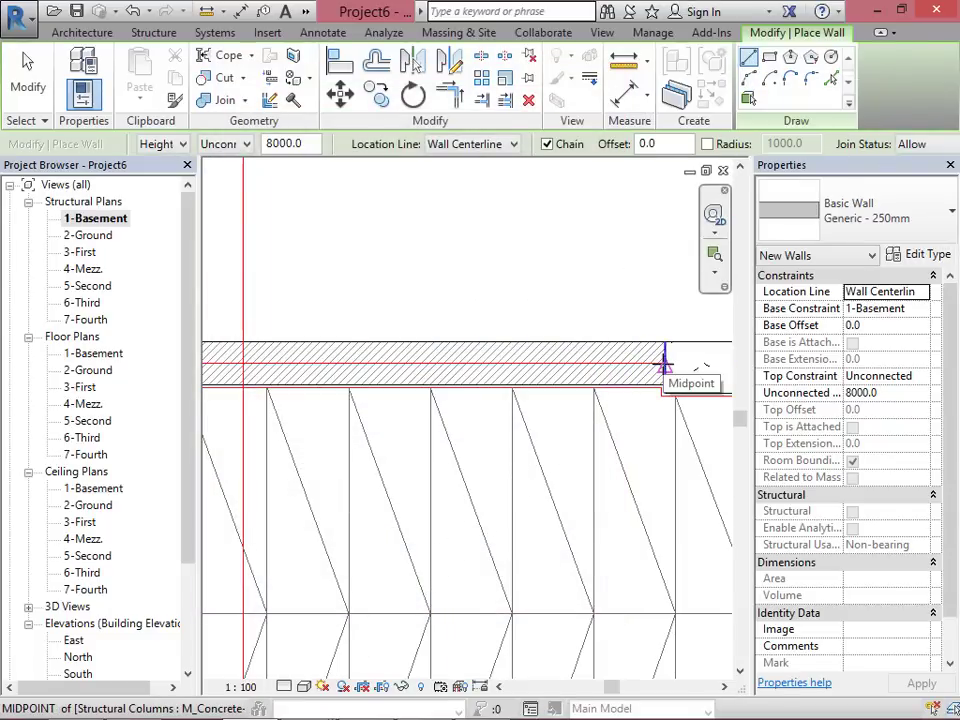
pyautogui.click(667, 366)
pyautogui.scroll(-3, 670, 368)
pyautogui.scroll(5, 582, 368)
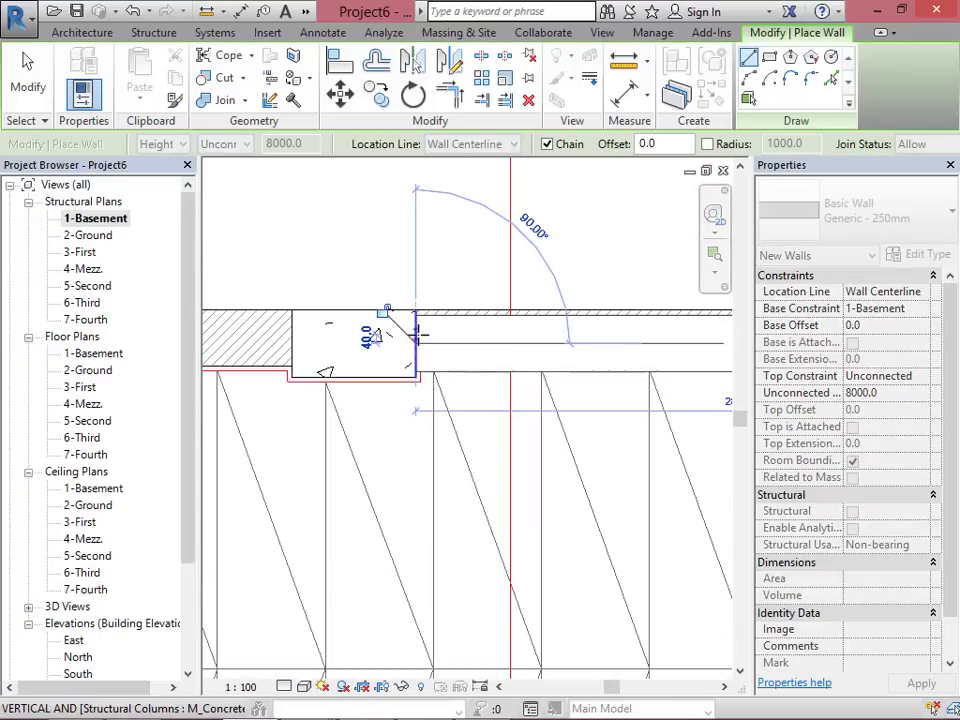
pyautogui.scroll(-2, 311, 336)
pyautogui.press('Escape')
pyautogui.press('Escape')
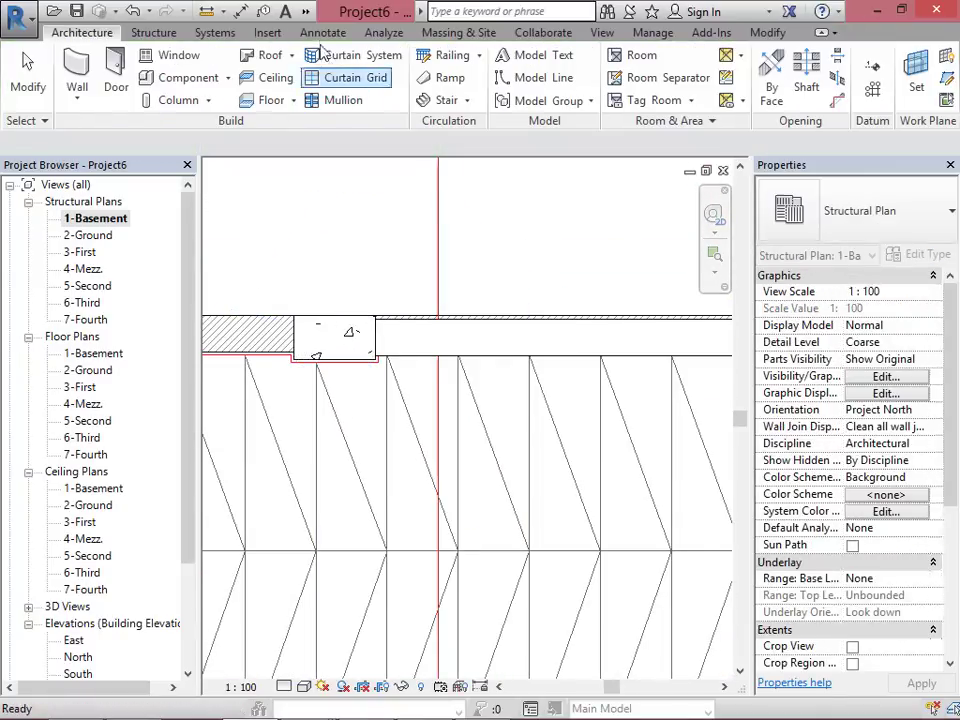
# Step: In the 3D view, constrain the new ramp wall's top to level 2-Ground, check its height, and close that view
pyautogui.click(305, 11)
pyautogui.click(318, 36)
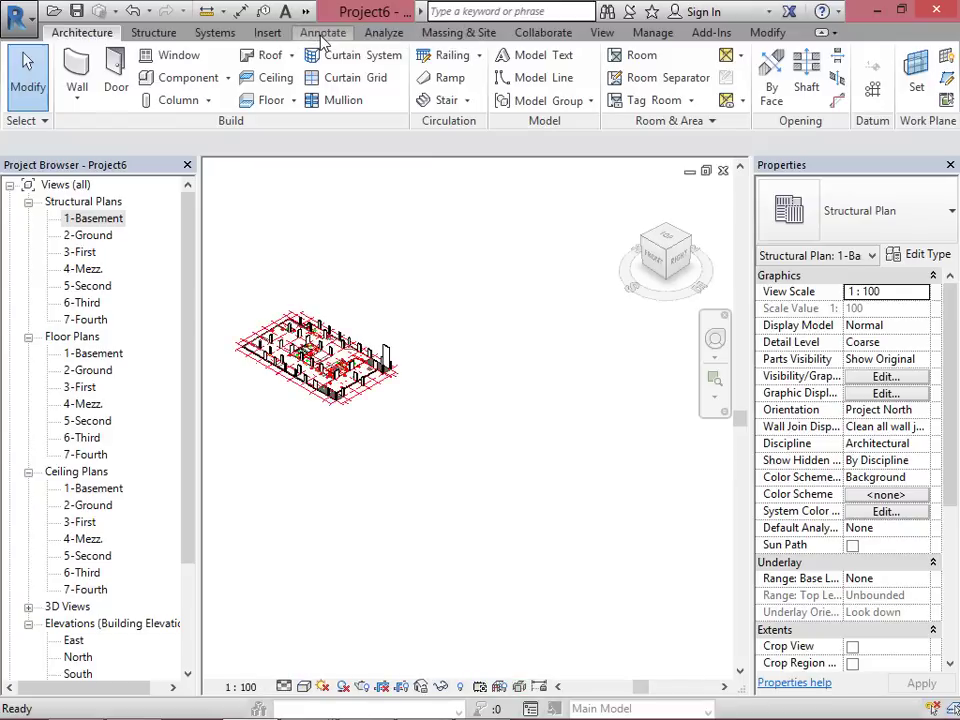
pyautogui.scroll(3, 400, 388)
pyautogui.scroll(-1, 385, 378)
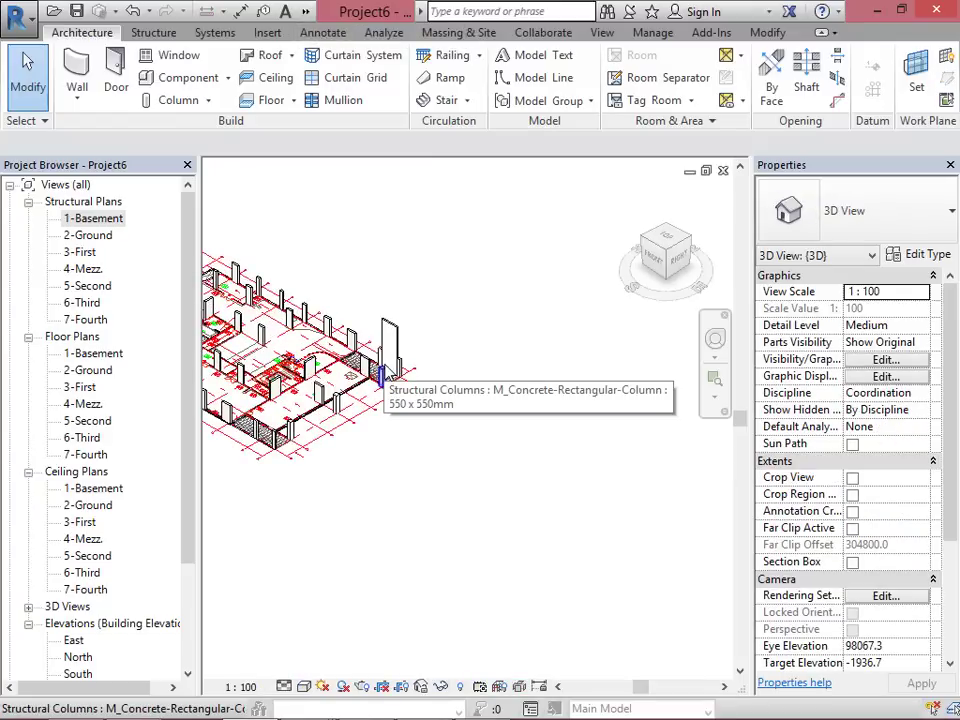
pyautogui.scroll(5, 383, 376)
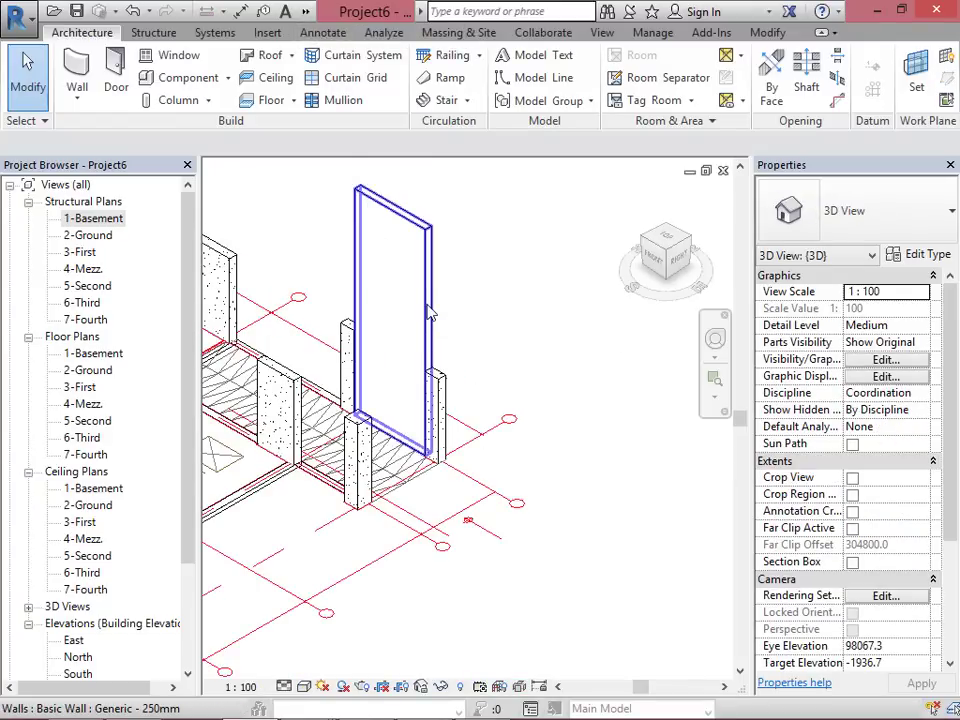
pyautogui.click(425, 310)
pyautogui.scroll(-1, 470, 338)
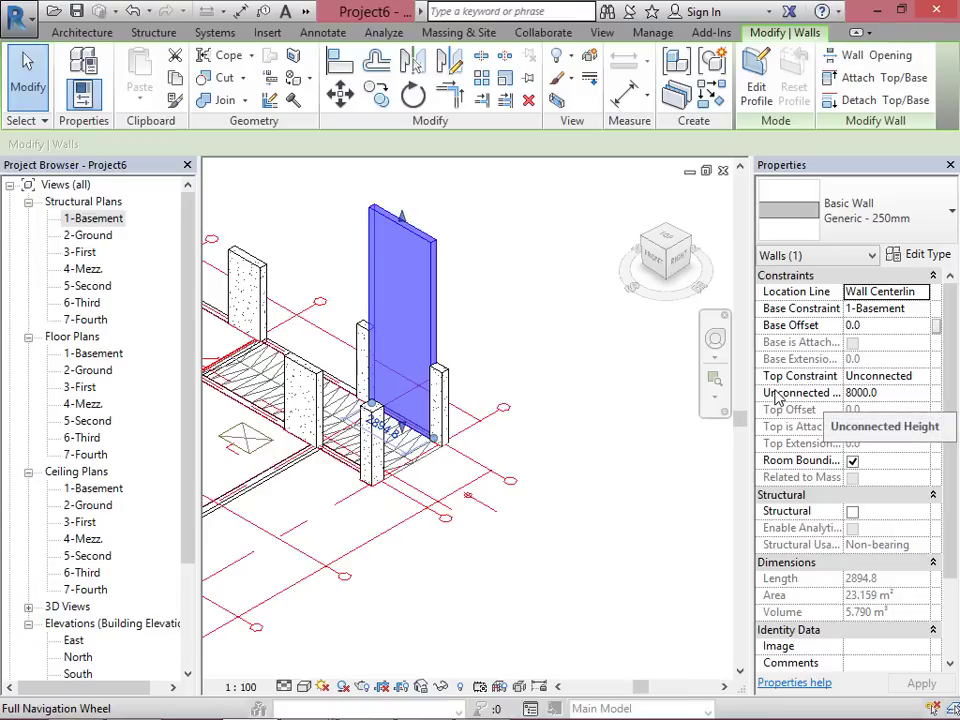
pyautogui.click(923, 380)
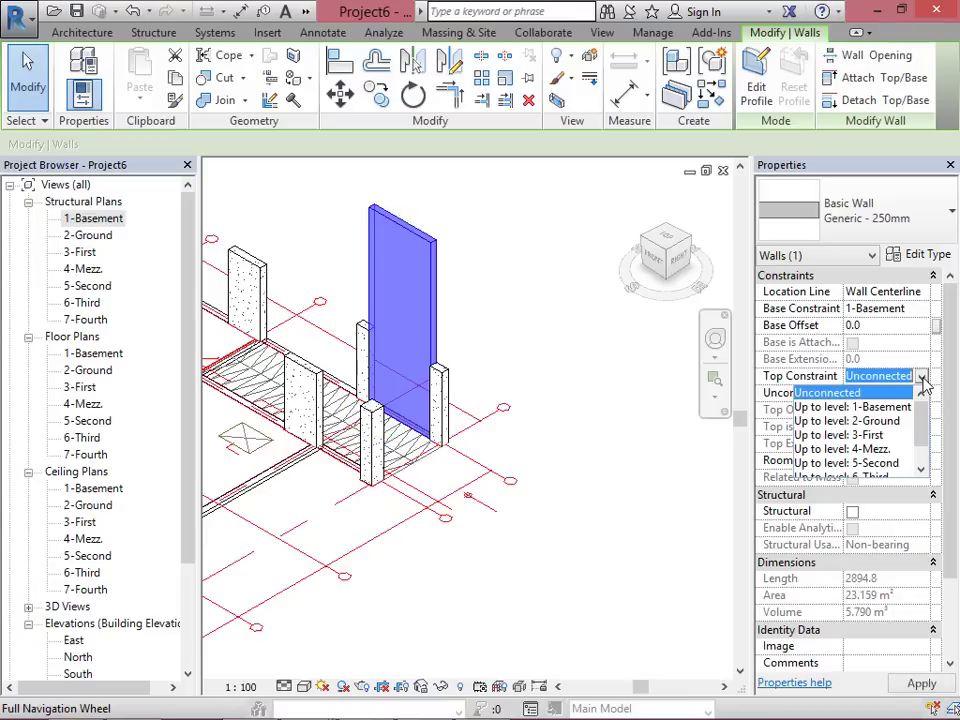
pyautogui.click(889, 419)
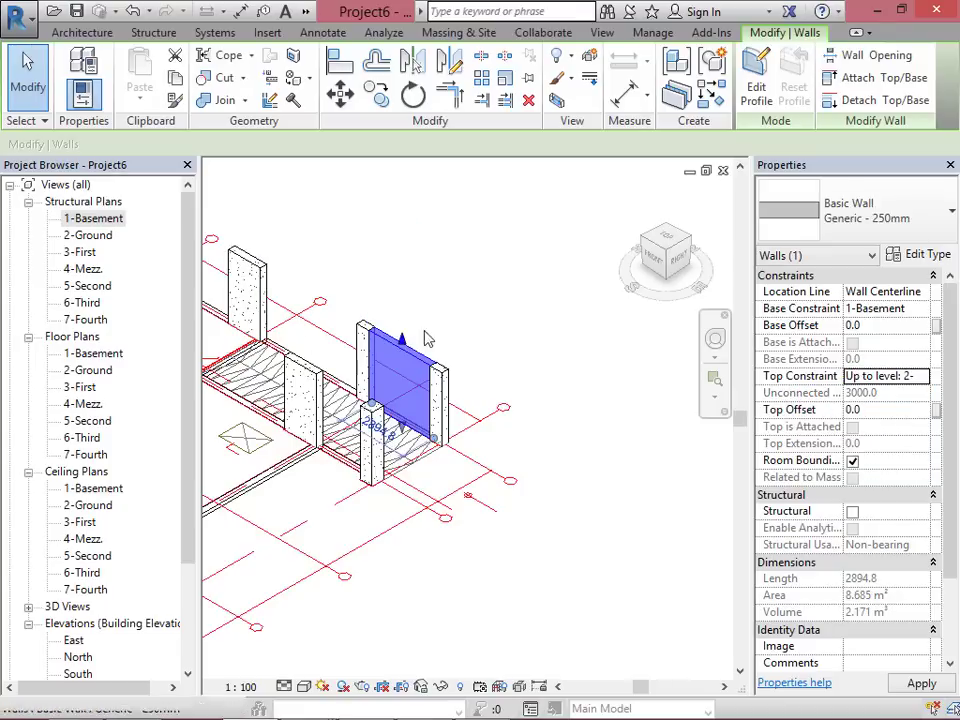
pyautogui.scroll(4, 414, 367)
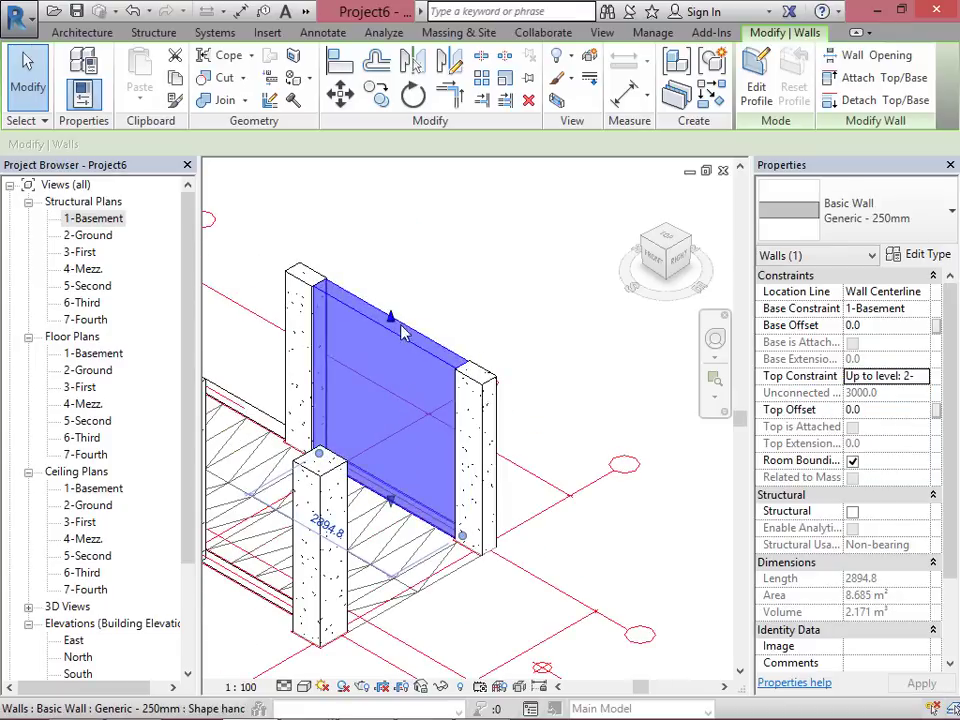
pyautogui.click(723, 173)
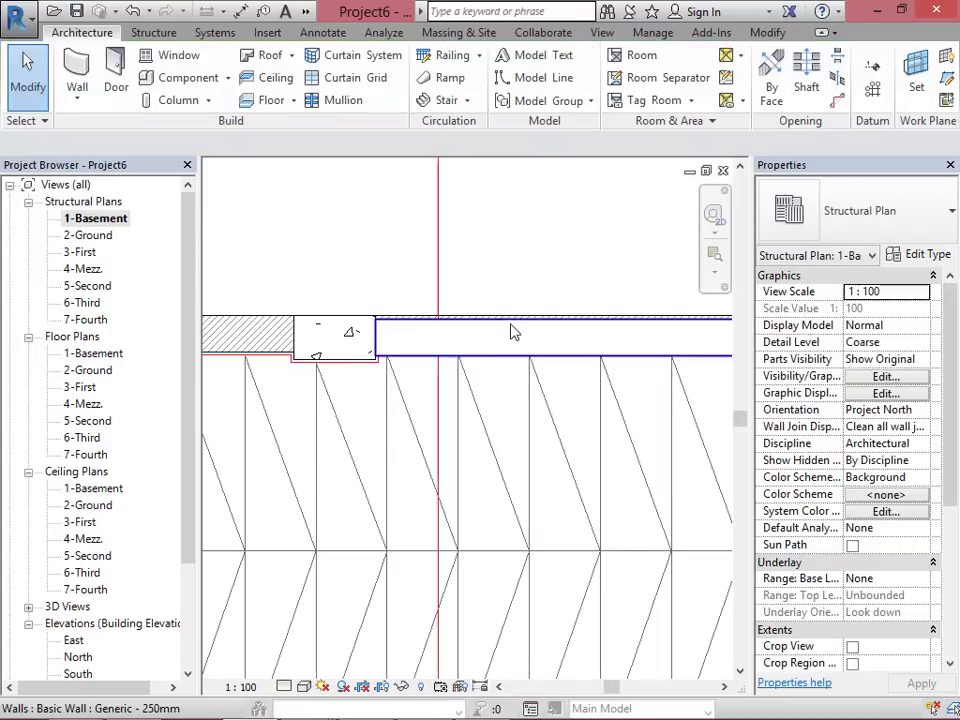
# Step: Align the new wall's outer face with the outer line of the hatched wall outline above the ramp
pyautogui.scroll(-2, 490, 342)
pyautogui.scroll(2, 490, 342)
pyautogui.scroll(2, 487, 342)
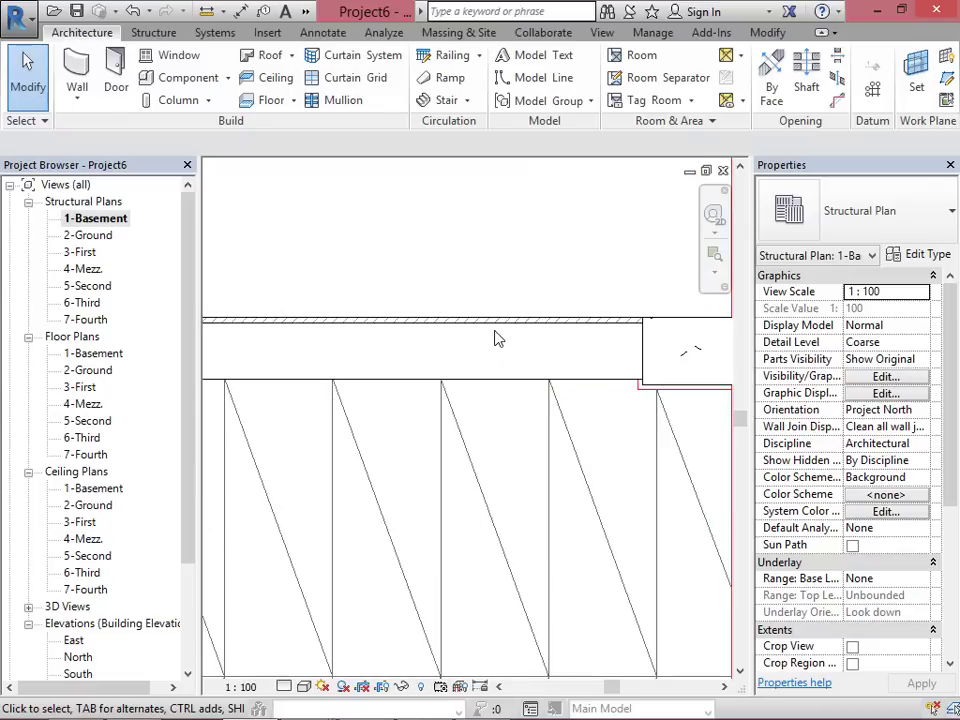
pyautogui.click(495, 340)
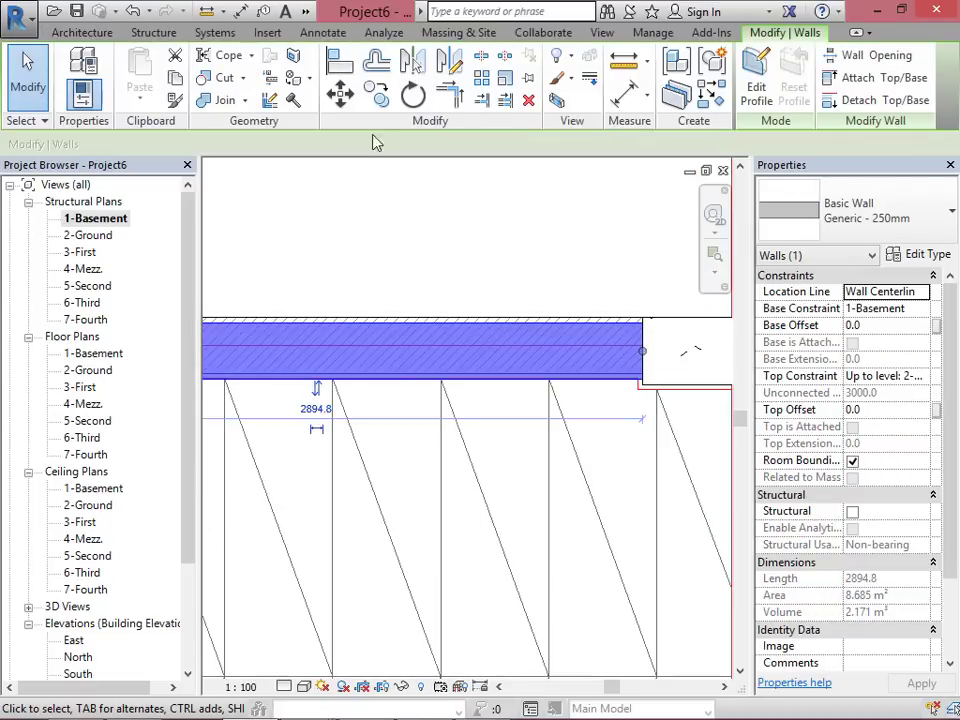
pyautogui.click(340, 62)
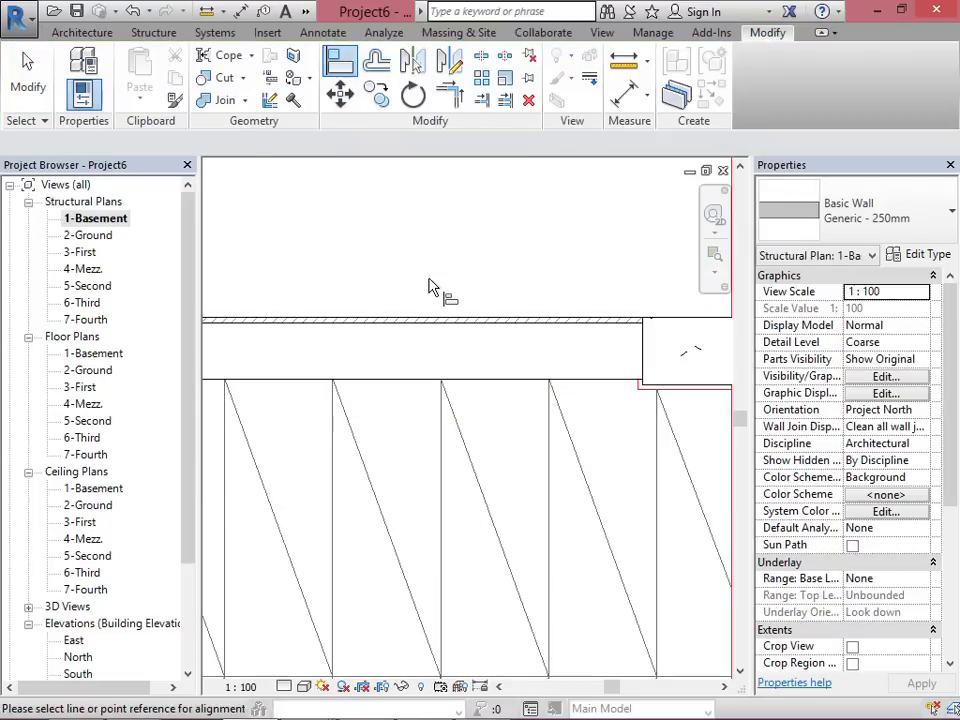
pyautogui.scroll(2, 418, 314)
pyautogui.click(430, 342)
pyautogui.click(439, 343)
pyautogui.scroll(-4, 465, 300)
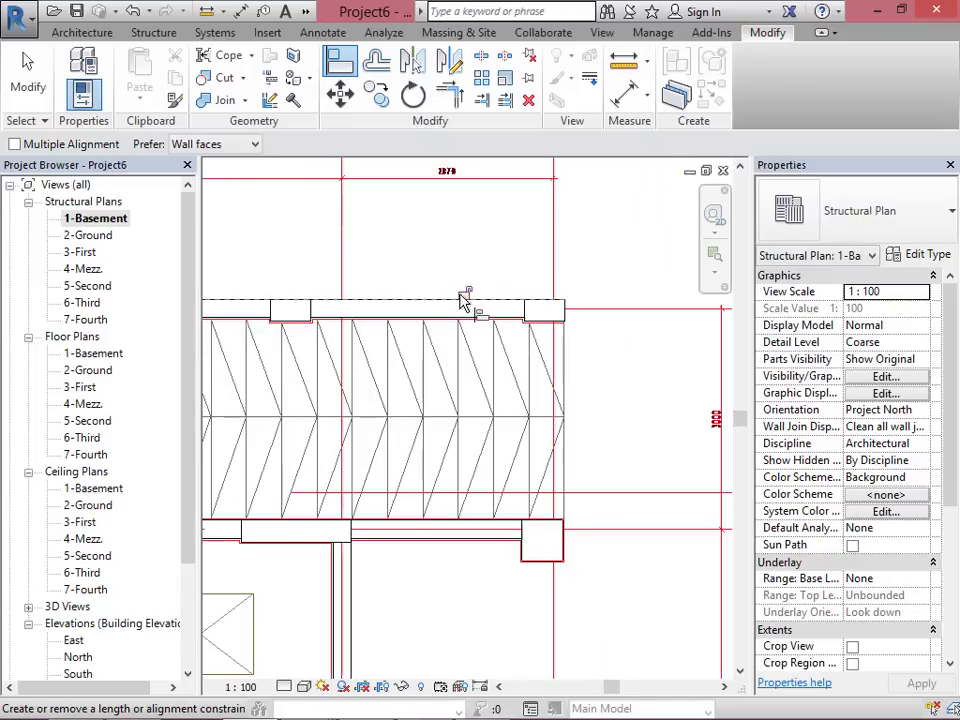
pyautogui.press('Escape')
pyautogui.press('Escape')
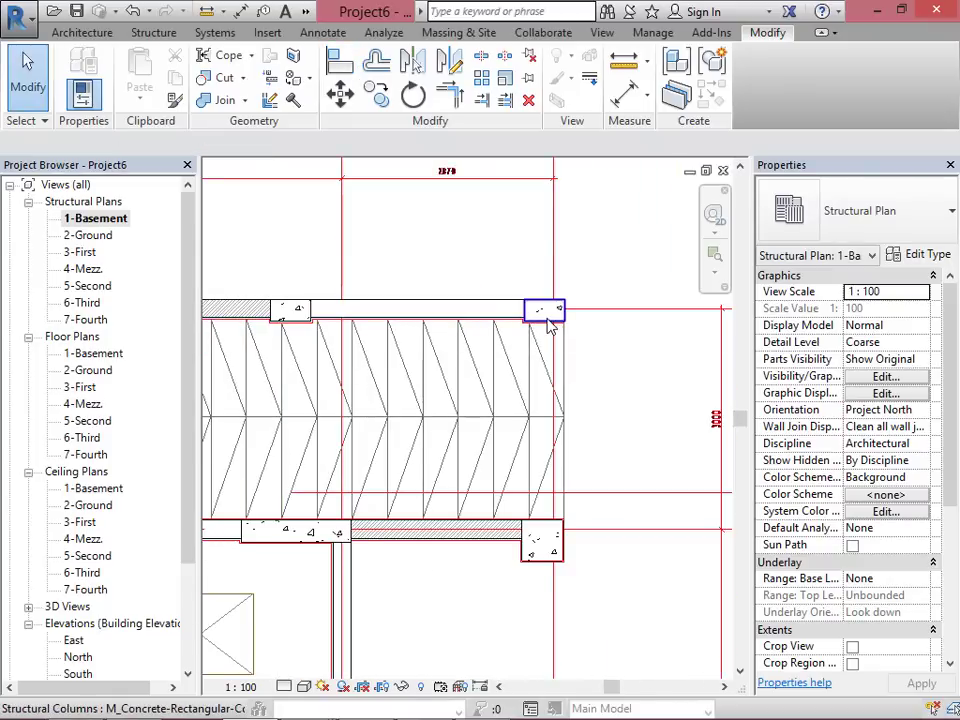
pyautogui.scroll(-2, 551, 326)
pyautogui.scroll(3, 360, 328)
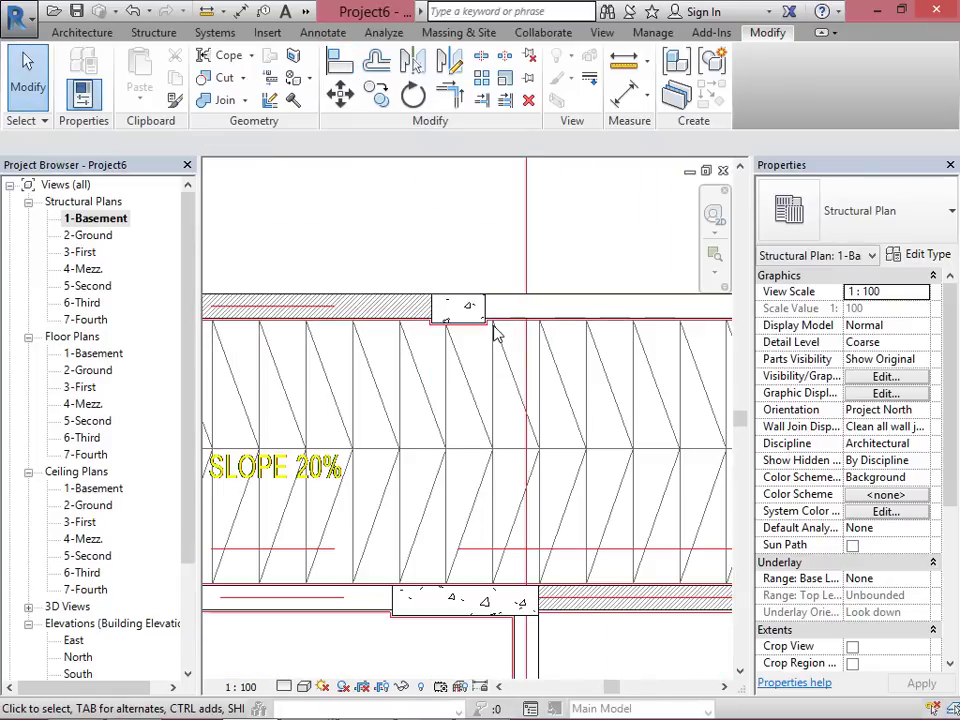
pyautogui.scroll(-3, 499, 321)
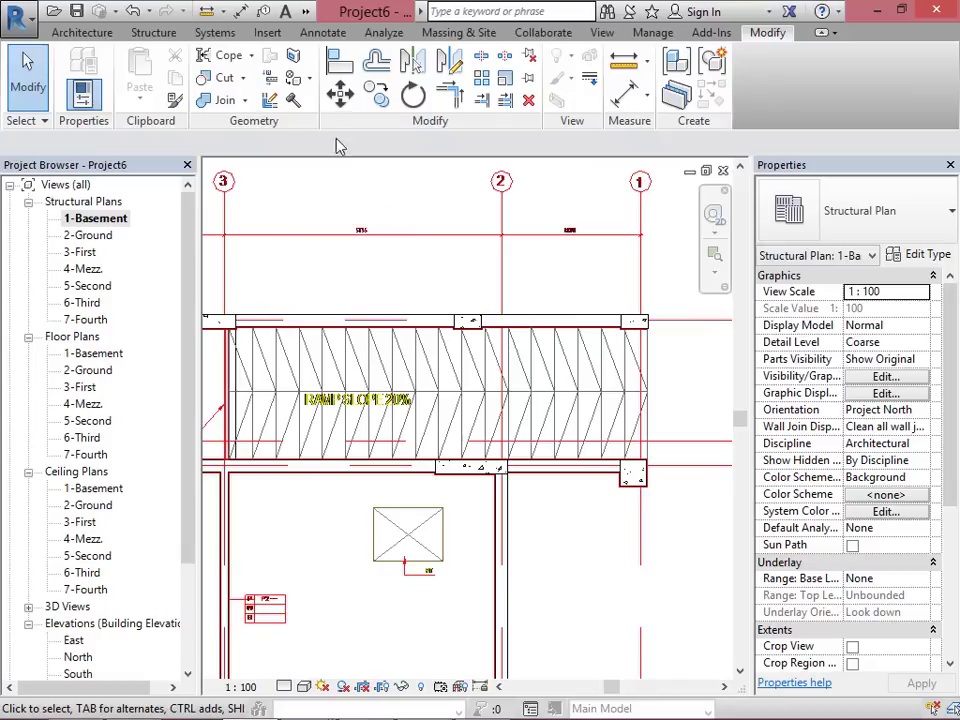
pyautogui.click(80, 32)
pyautogui.click(77, 90)
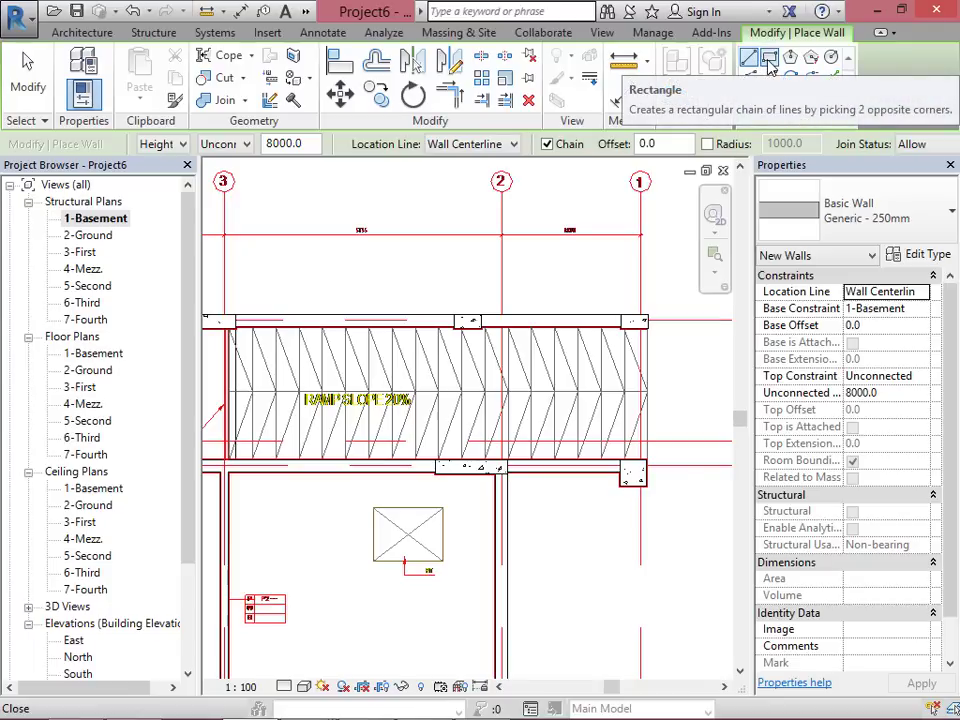
pyautogui.click(770, 62)
pyautogui.scroll(-3, 660, 395)
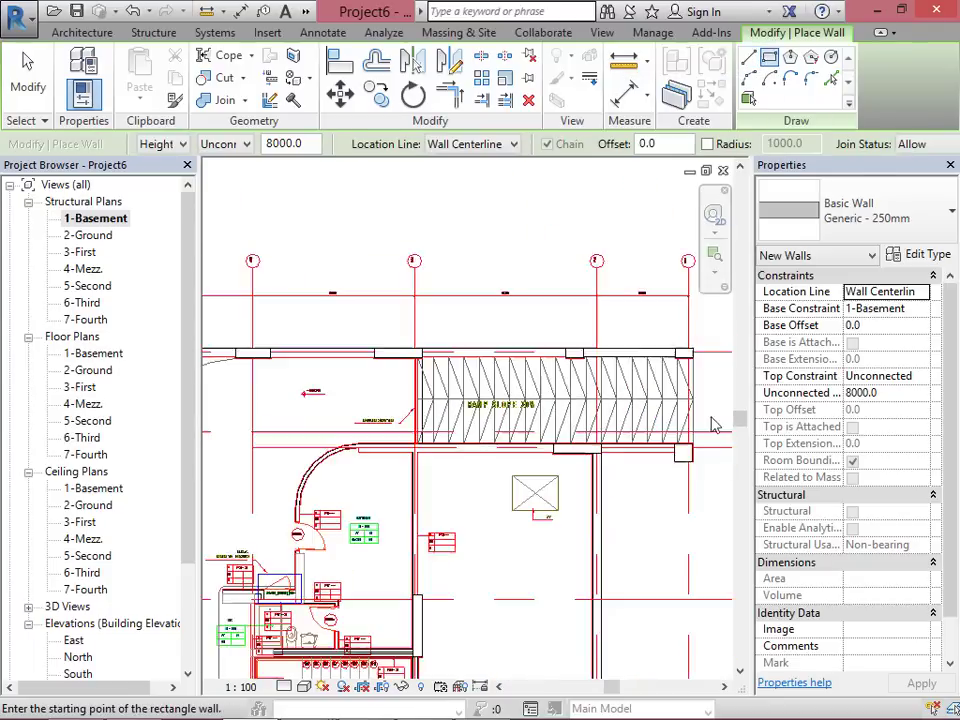
pyautogui.scroll(-2, 400, 430)
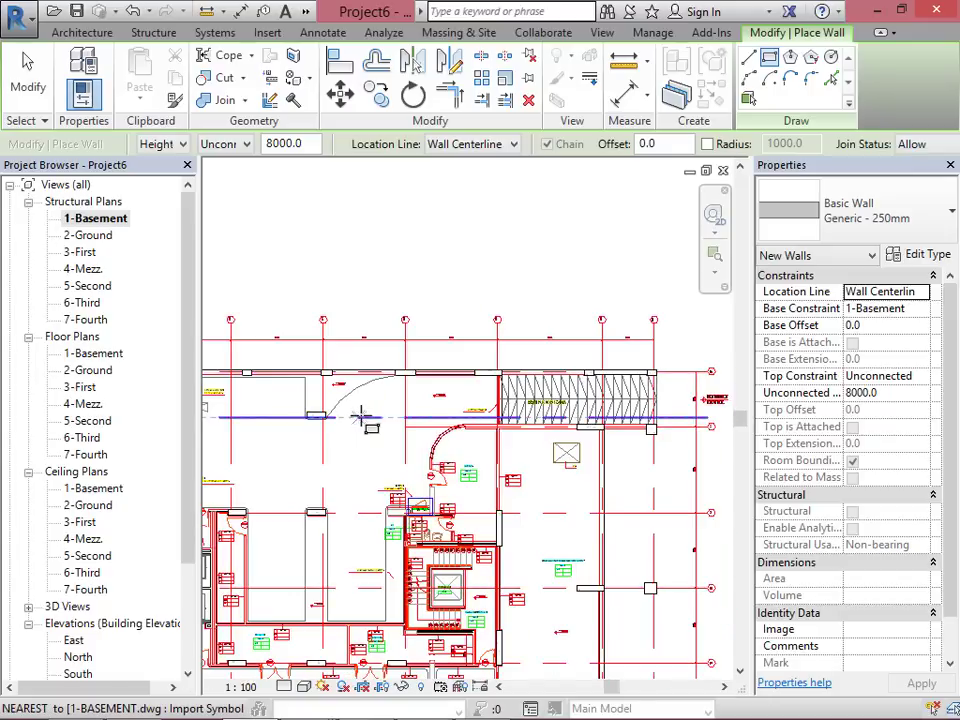
pyautogui.click(366, 435)
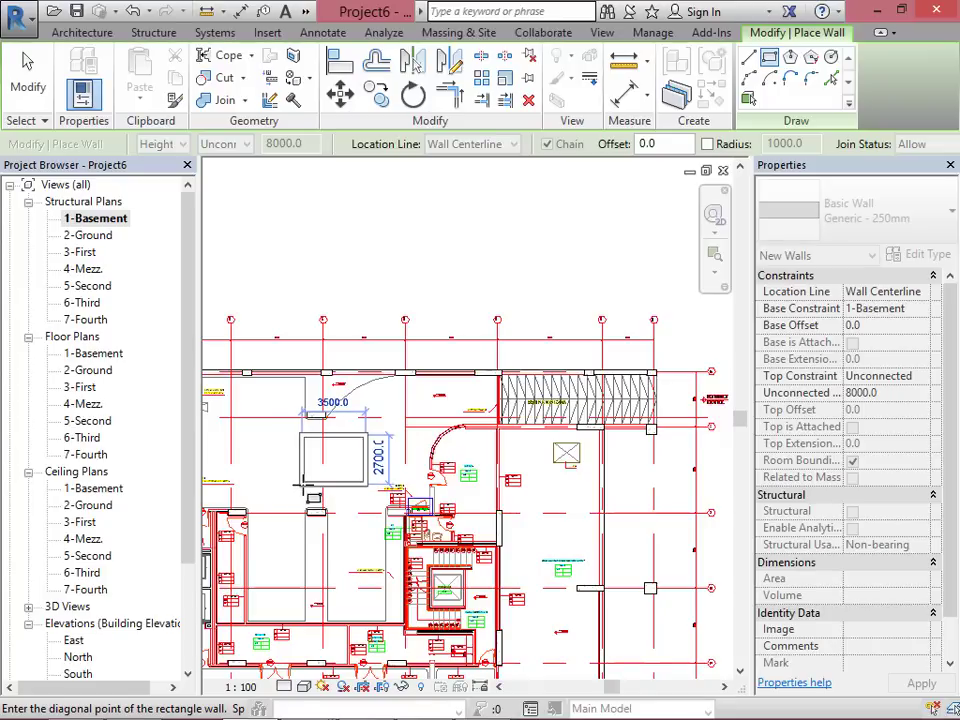
pyautogui.press('Escape')
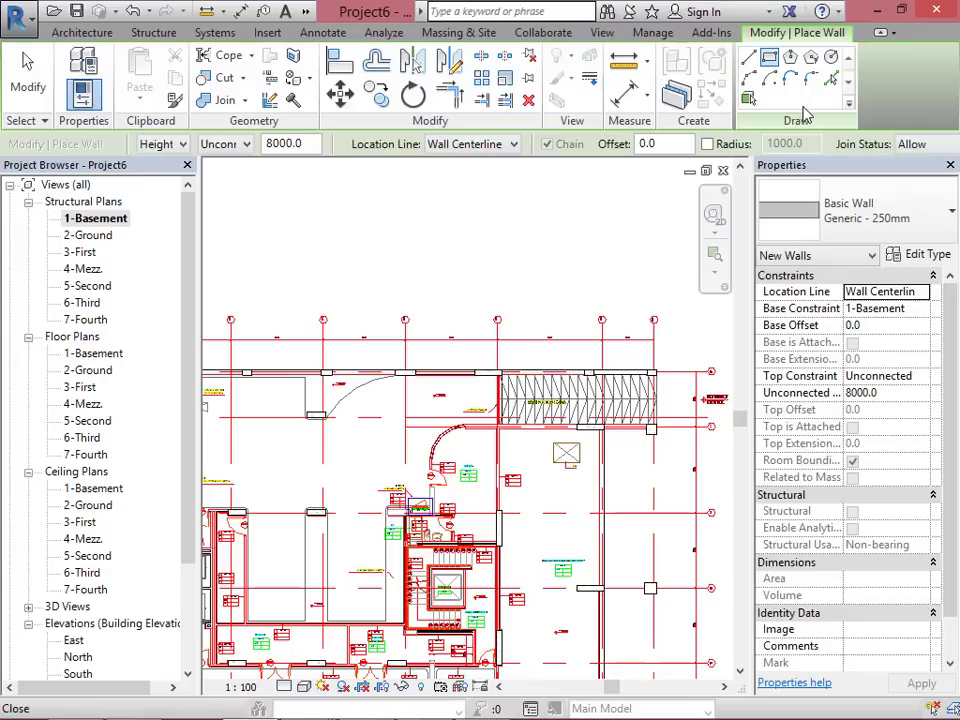
pyautogui.scroll(3, 618, 350)
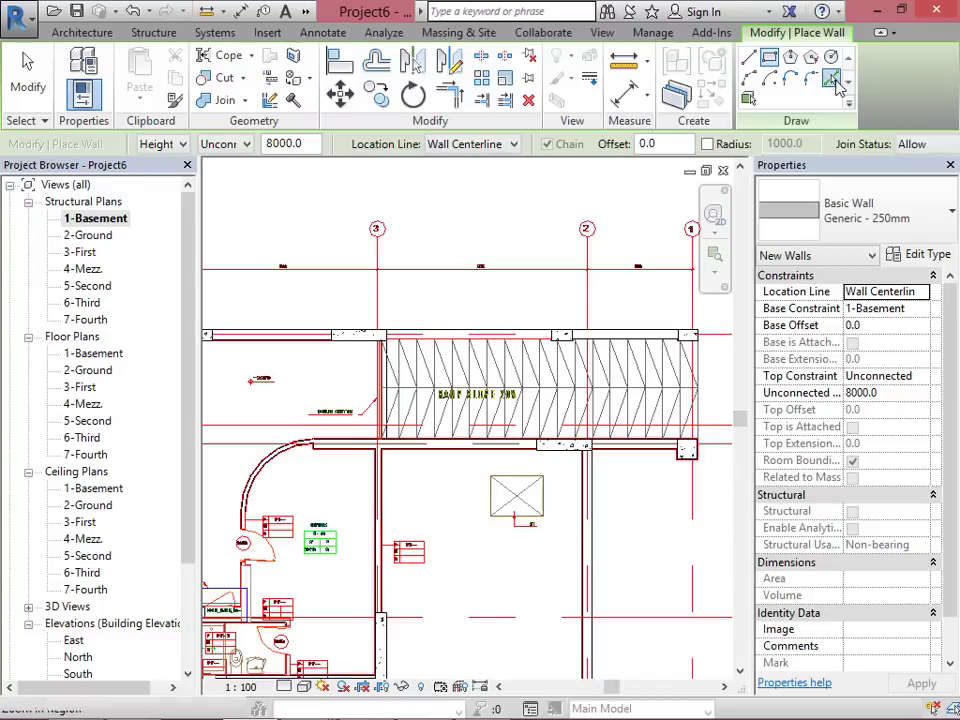
# Step: Place a Generic - 250mm wall from the outline's inner line above the ramp, between grids 3 and 2, with location line Core Face: Exterior
pyautogui.click(836, 84)
pyautogui.scroll(3, 478, 352)
pyautogui.scroll(2, 478, 350)
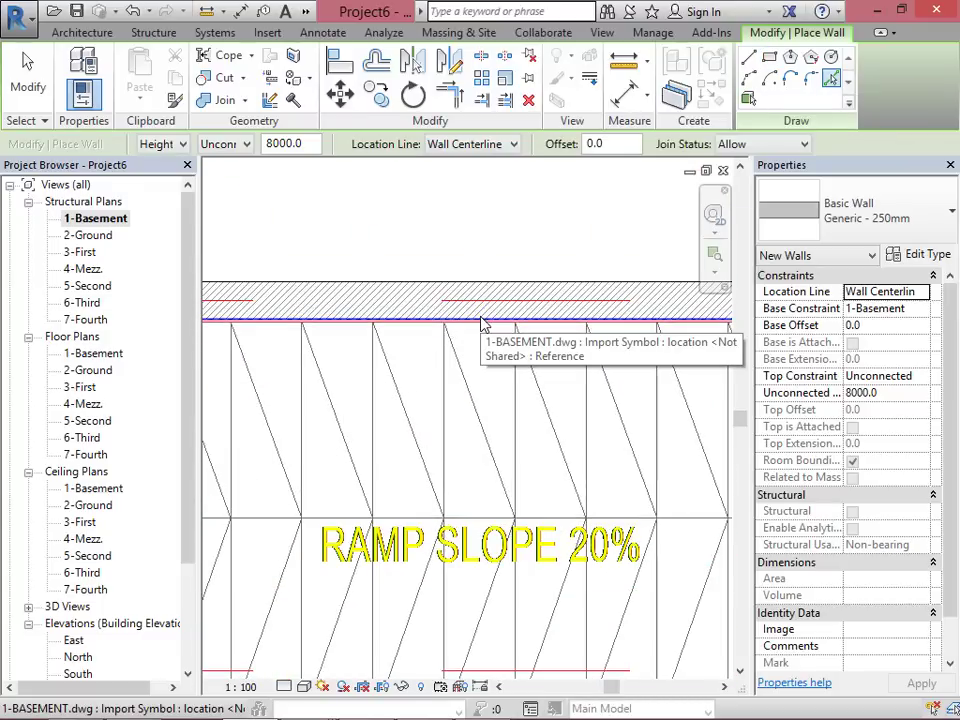
pyautogui.scroll(-3, 481, 324)
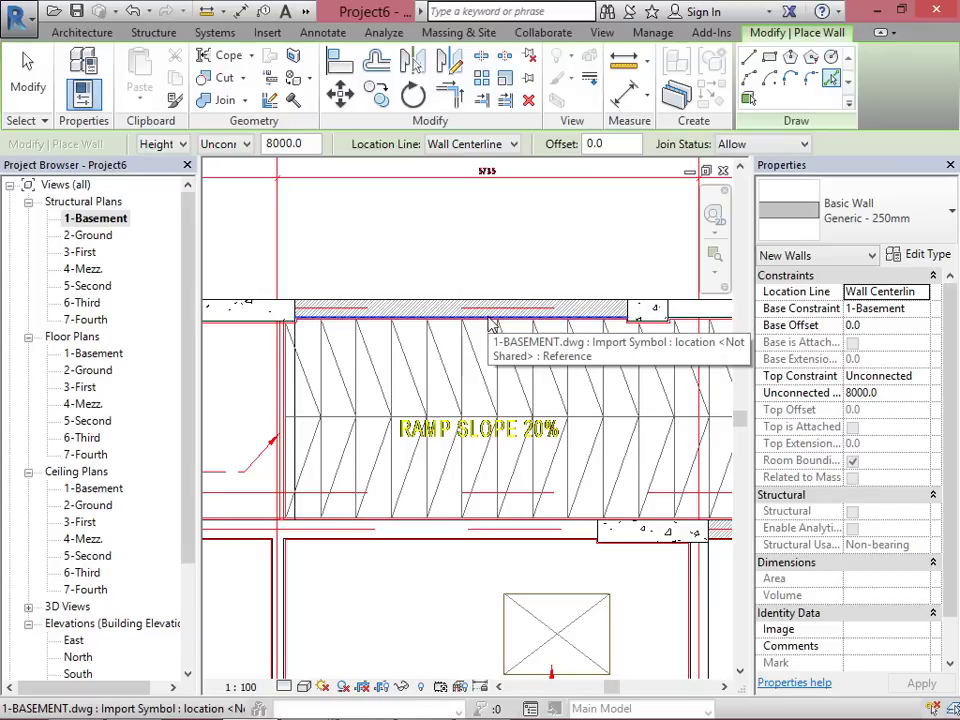
pyautogui.click(492, 312)
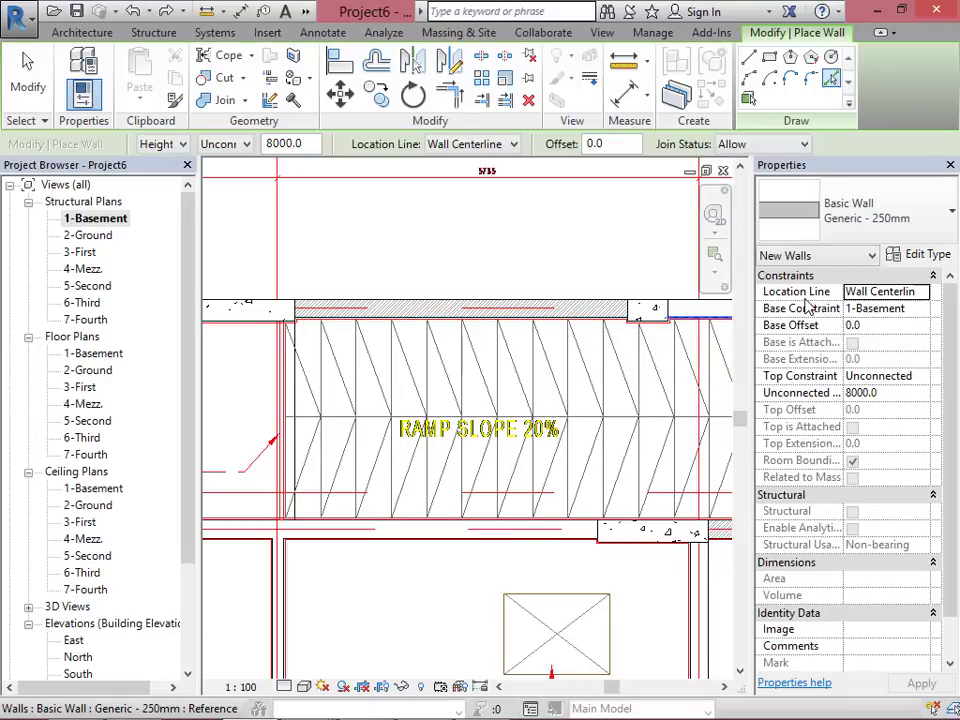
pyautogui.click(922, 292)
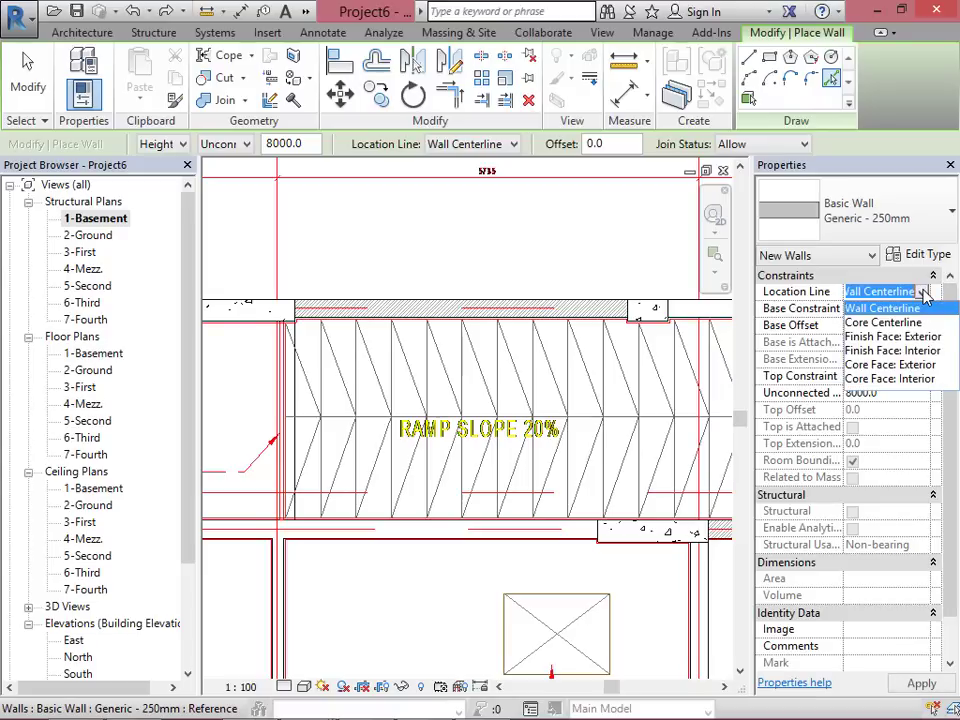
pyautogui.click(887, 365)
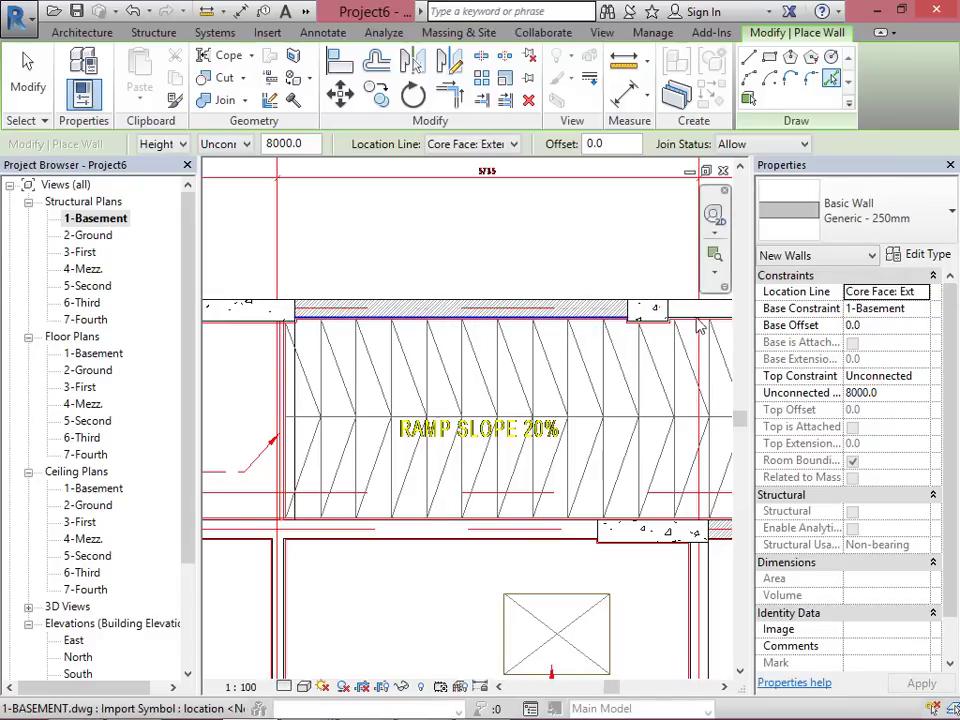
pyautogui.click(540, 325)
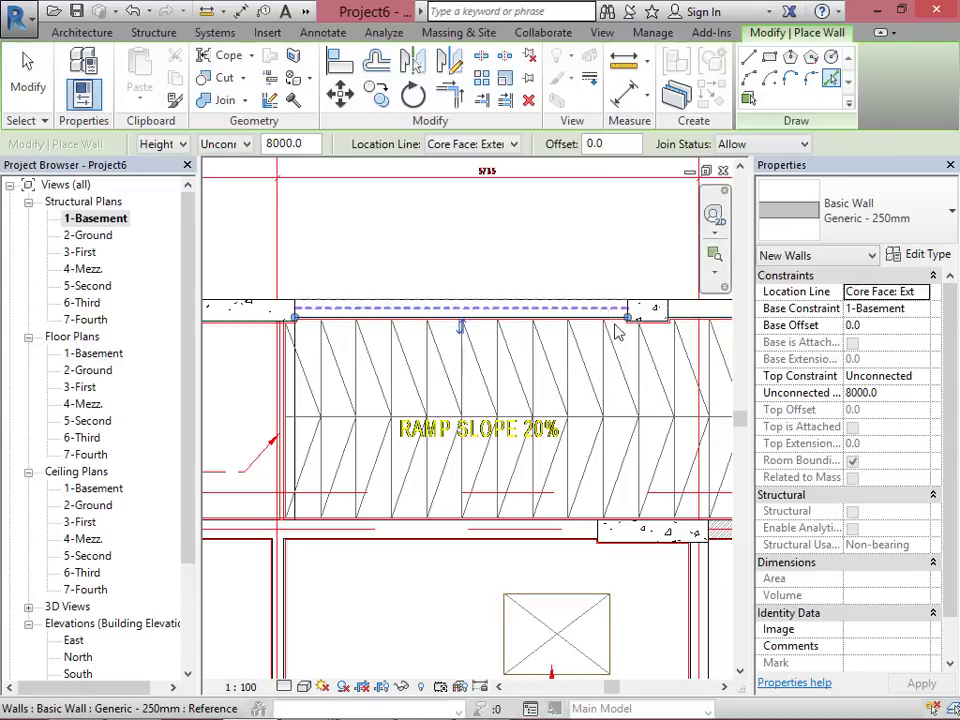
pyautogui.scroll(-4, 706, 350)
pyautogui.scroll(4, 680, 345)
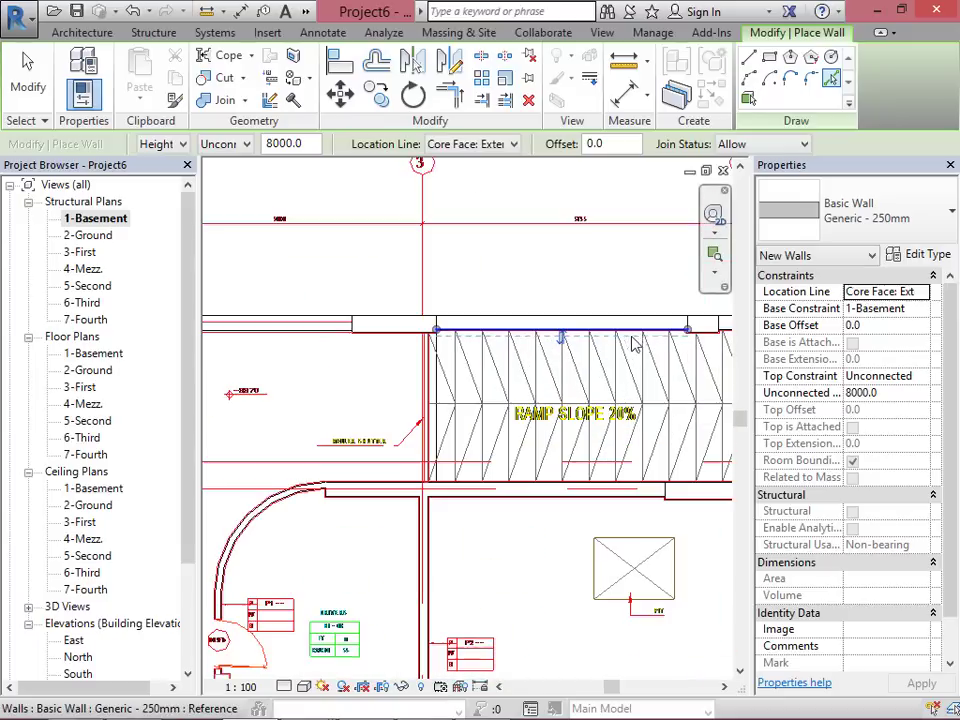
pyautogui.scroll(1, 668, 335)
pyautogui.scroll(1, 600, 320)
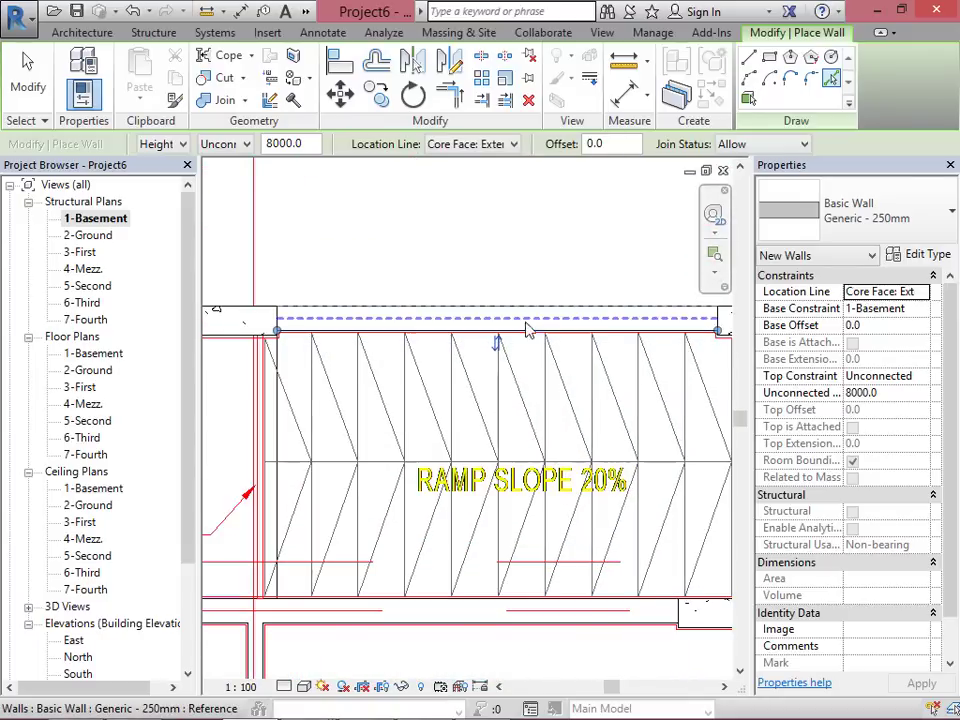
# Step: Place a Generic - 250mm wall from the outline's inner line between the columns at grids 4 and 3
pyautogui.scroll(-3, 600, 340)
pyautogui.scroll(1, 493, 345)
pyautogui.scroll(4, 493, 345)
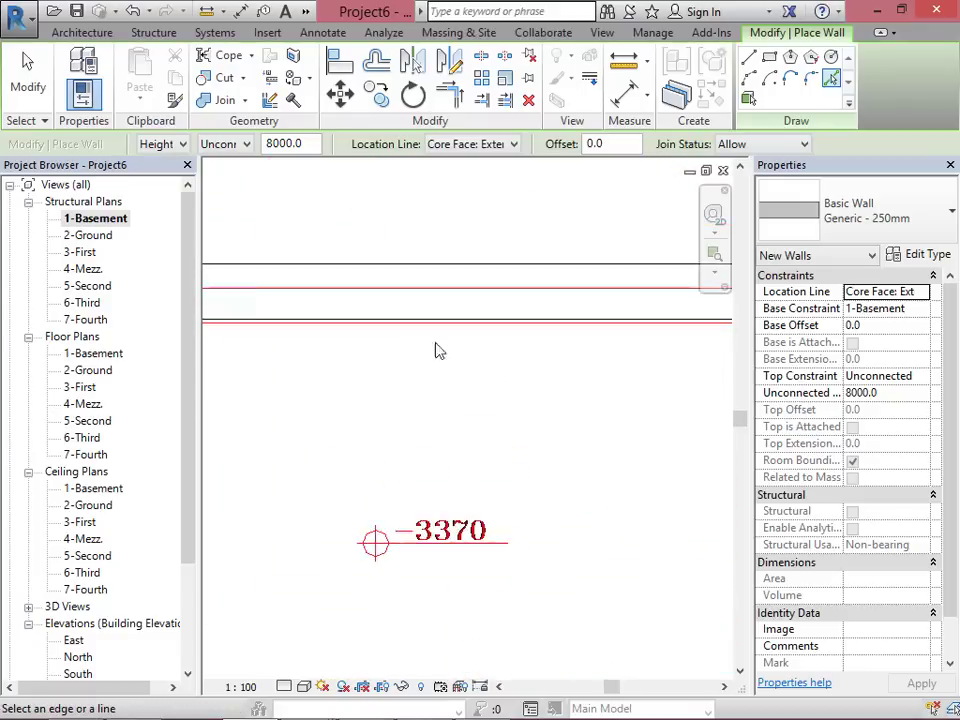
pyautogui.scroll(-2, 429, 349)
pyautogui.scroll(3, 324, 339)
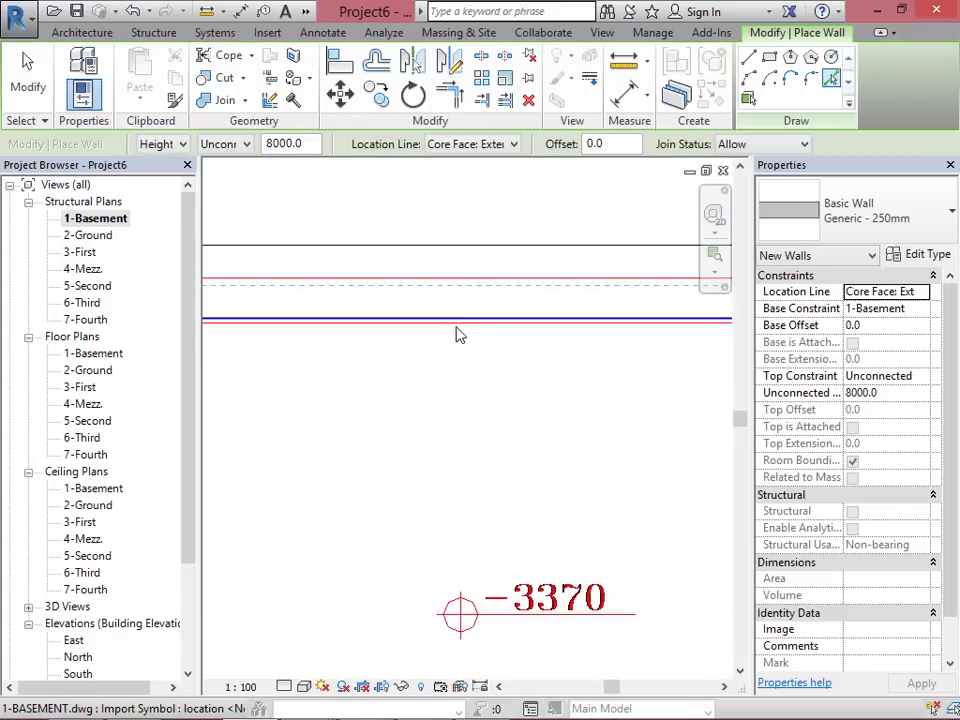
pyautogui.scroll(-2, 456, 396)
pyautogui.scroll(3, 332, 360)
pyautogui.scroll(-2, 240, 360)
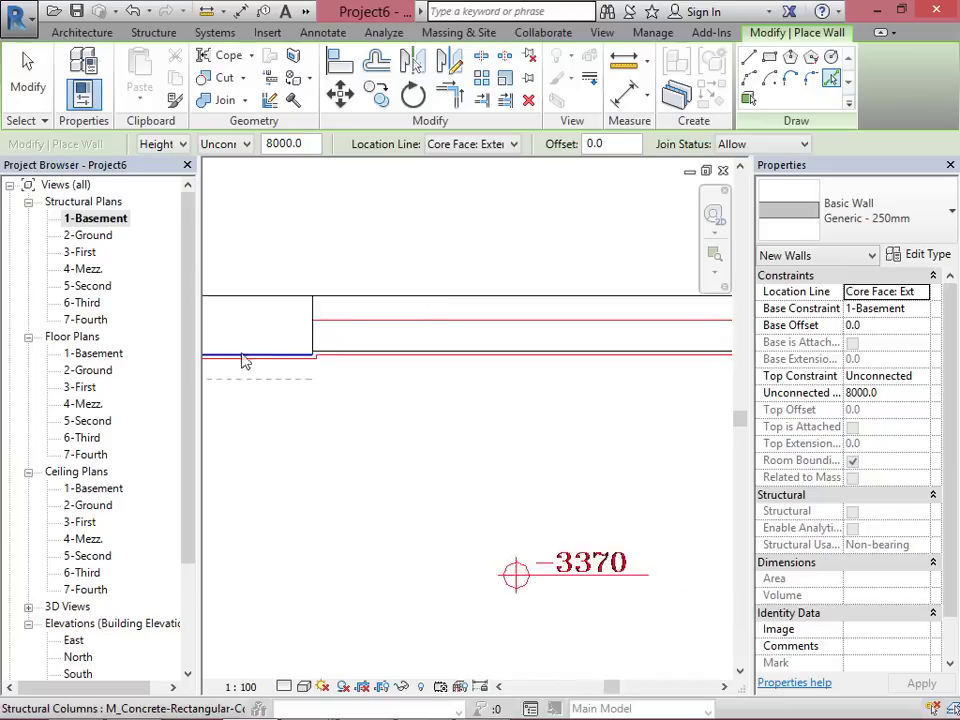
pyautogui.scroll(2, 520, 357)
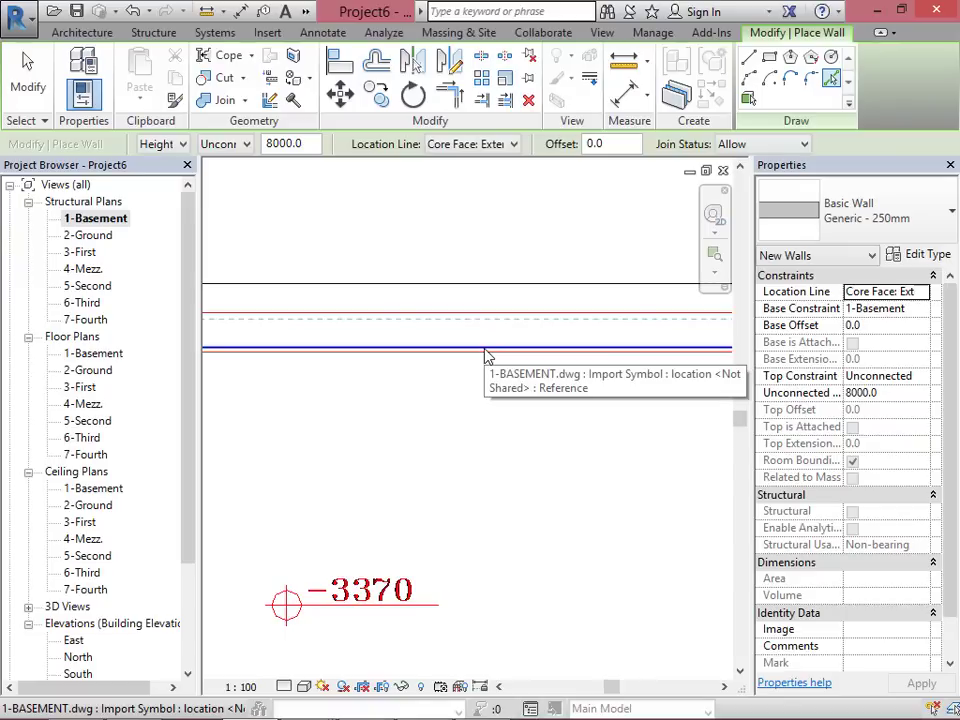
pyautogui.click(485, 355)
pyautogui.scroll(-3, 448, 332)
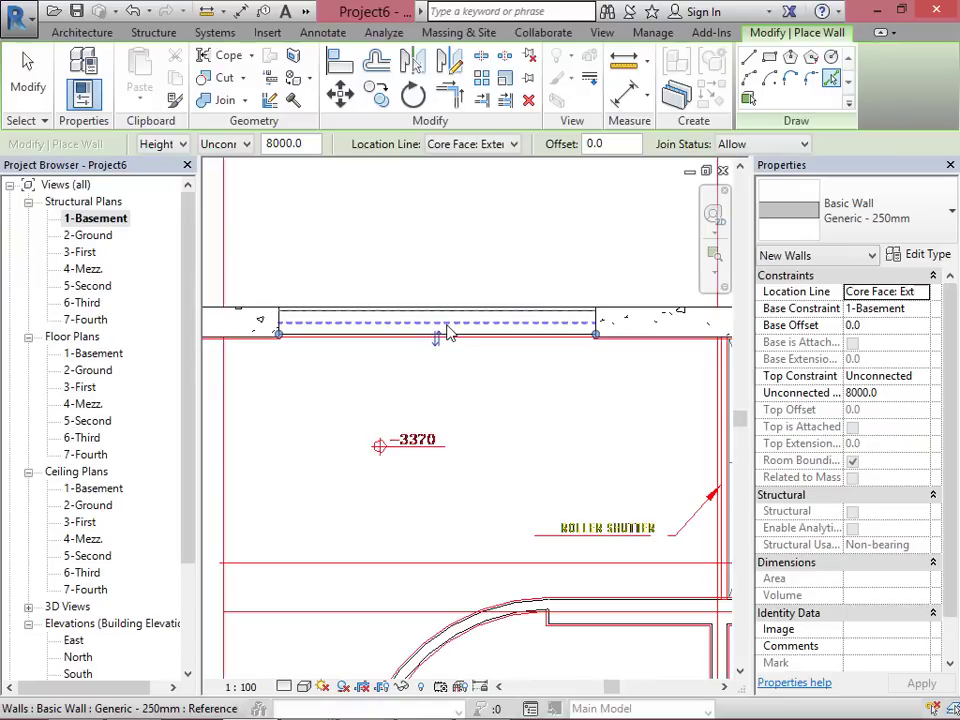
pyautogui.scroll(4, 458, 365)
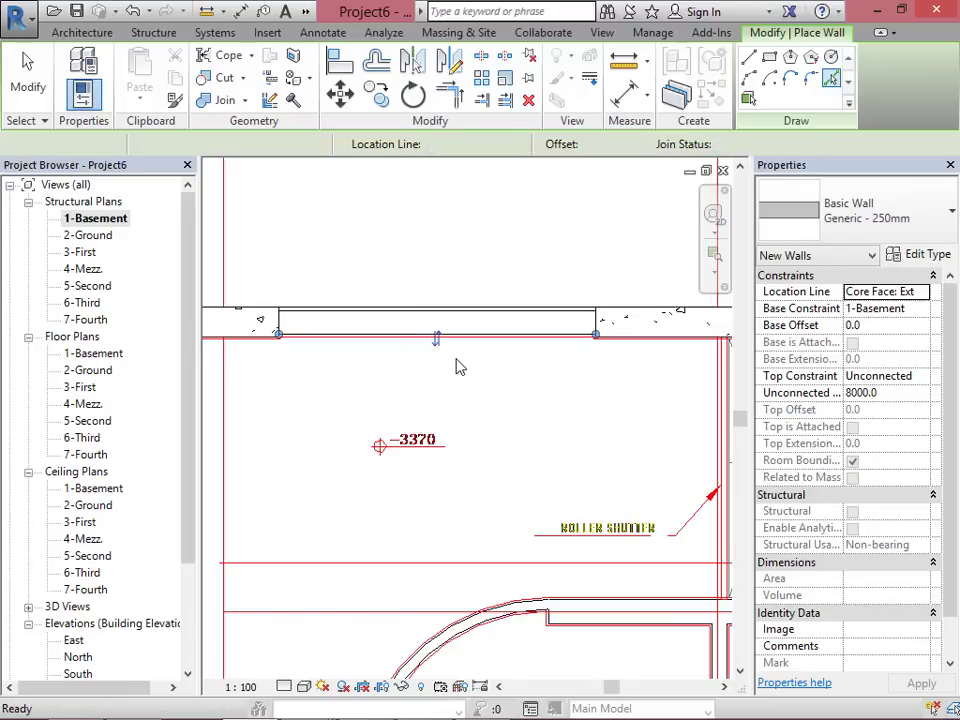
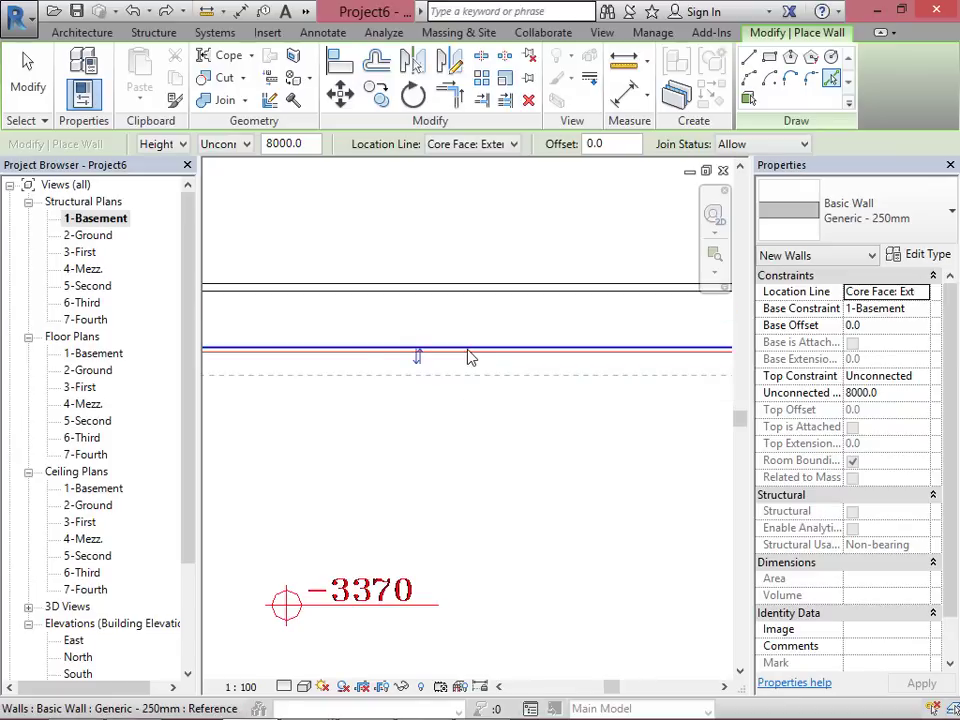
# Step: Shorten the wall between grids 4 and 3 to 3020 mm by pulling its grid 4 end away from the column
pyautogui.scroll(-3, 366, 386)
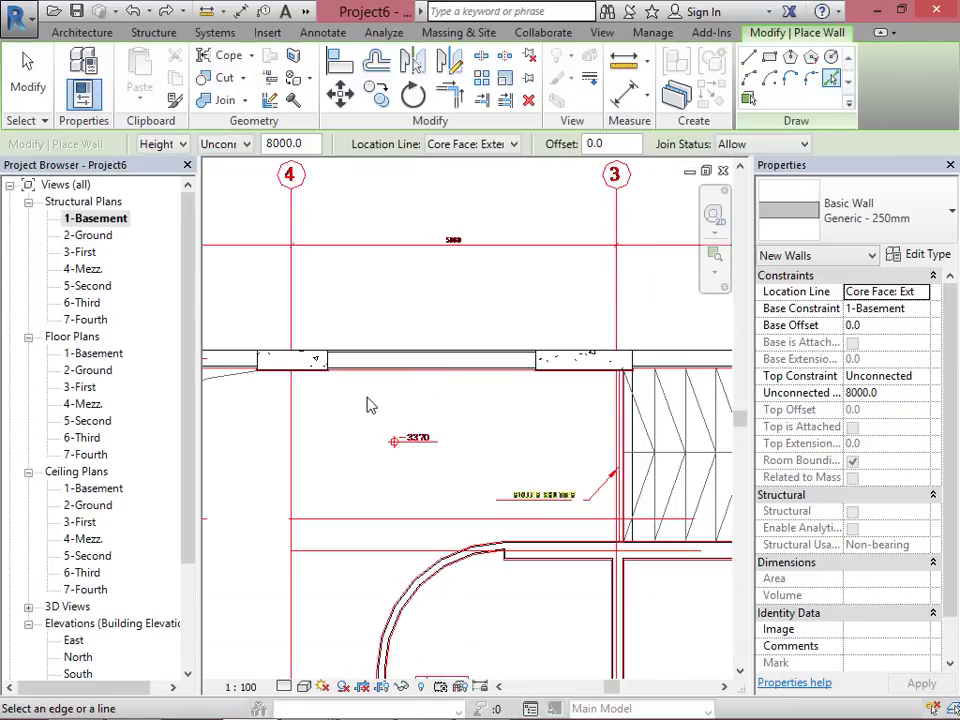
pyautogui.press('Escape')
pyautogui.press('Escape')
pyautogui.scroll(3, 326, 386)
pyautogui.click(237, 13)
pyautogui.scroll(3, 420, 366)
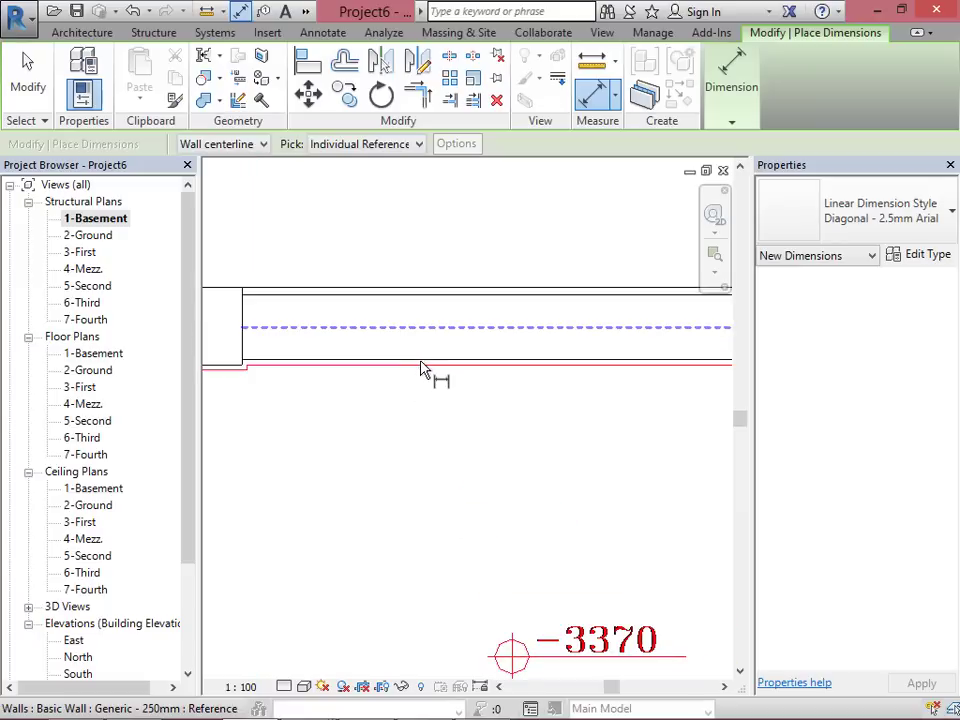
pyautogui.press('Escape')
pyautogui.press('Escape')
pyautogui.click(270, 317)
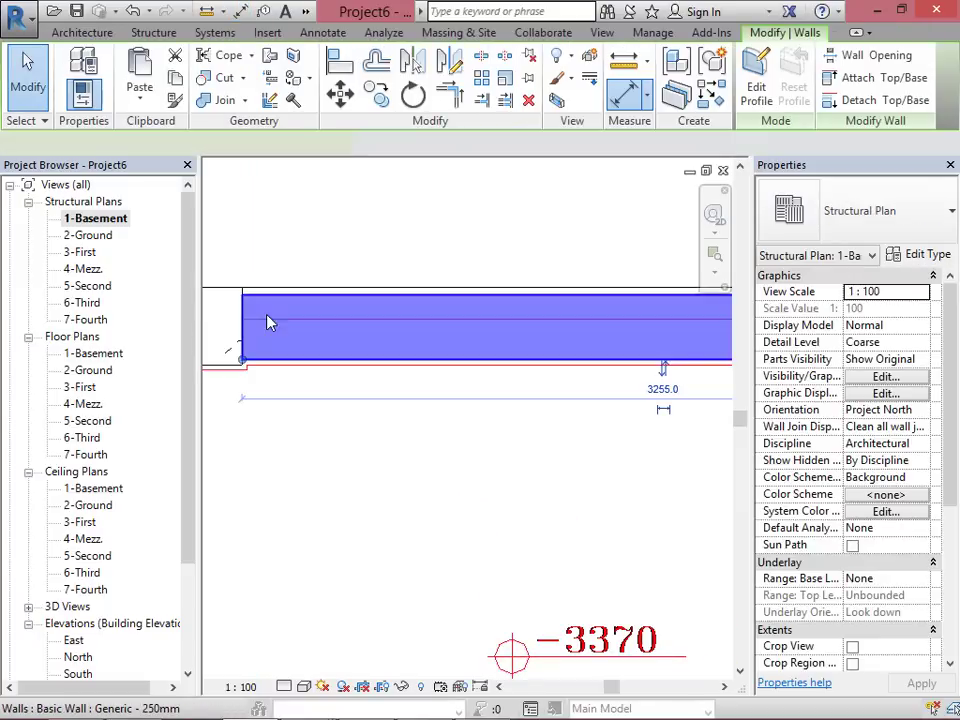
pyautogui.moveTo(243, 368); pyautogui.dragTo(303, 360)
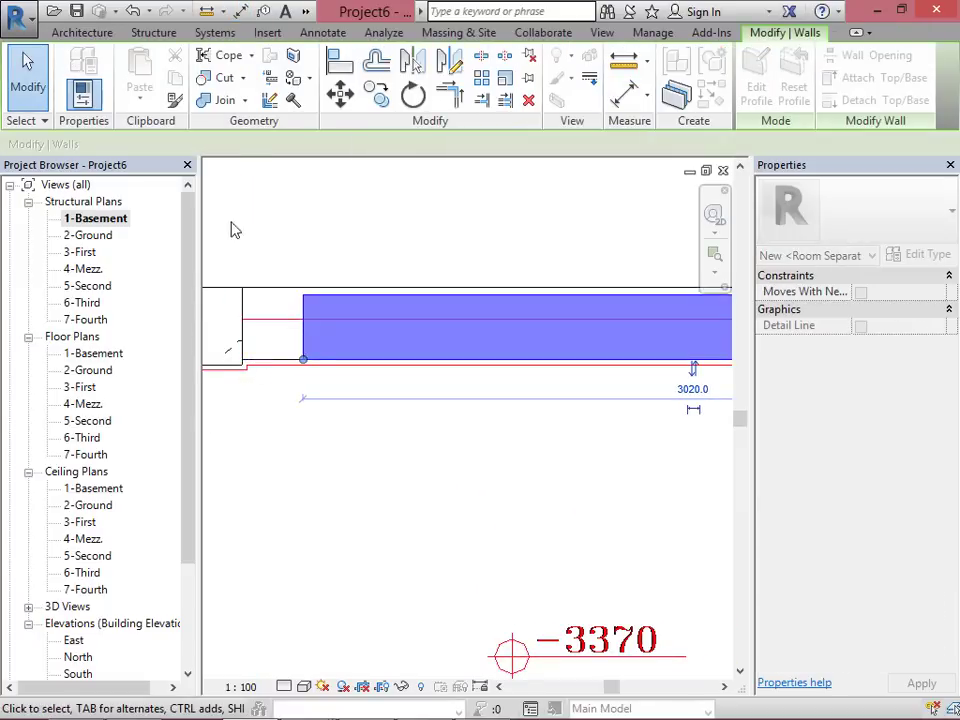
# Step: Measure the thickness of the exposed wall outline beside the grid 4 column
pyautogui.press('Escape')
pyautogui.click(237, 13)
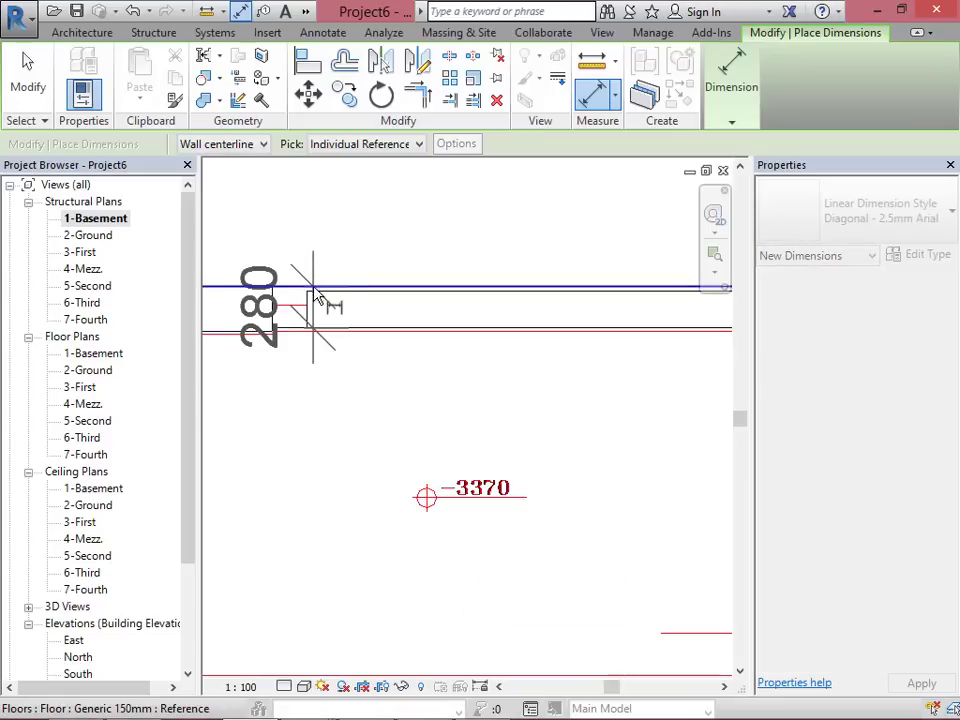
pyautogui.press('Escape')
# Step: Duplicate the type of the wall between grids 4 and 3 as a new type named Generic - 280mm
pyautogui.click(317, 302)
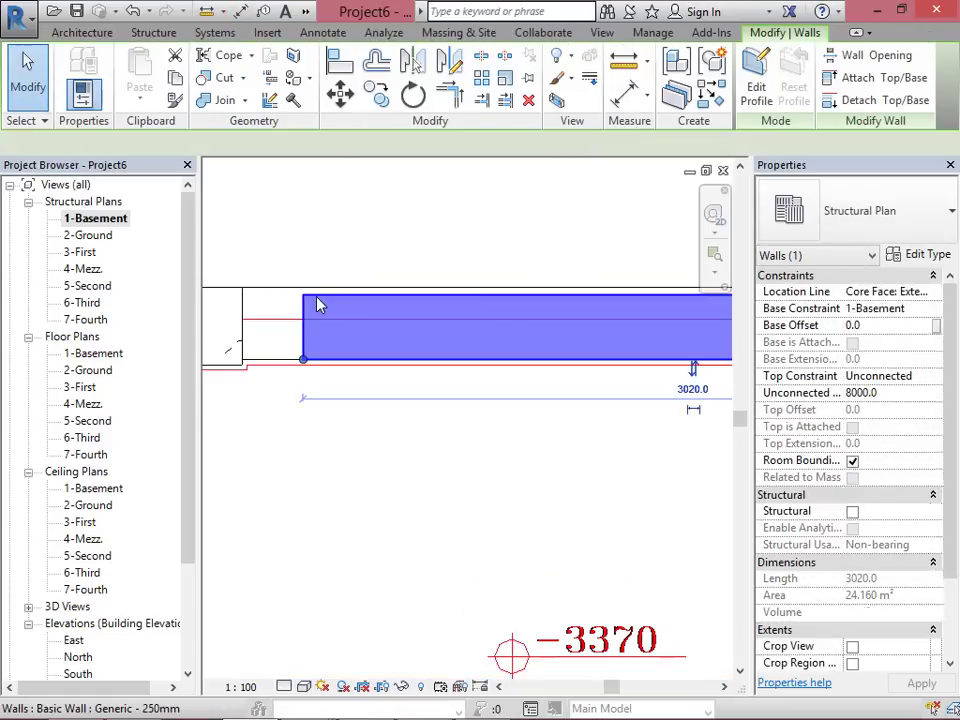
pyautogui.click(921, 254)
pyautogui.click(534, 145)
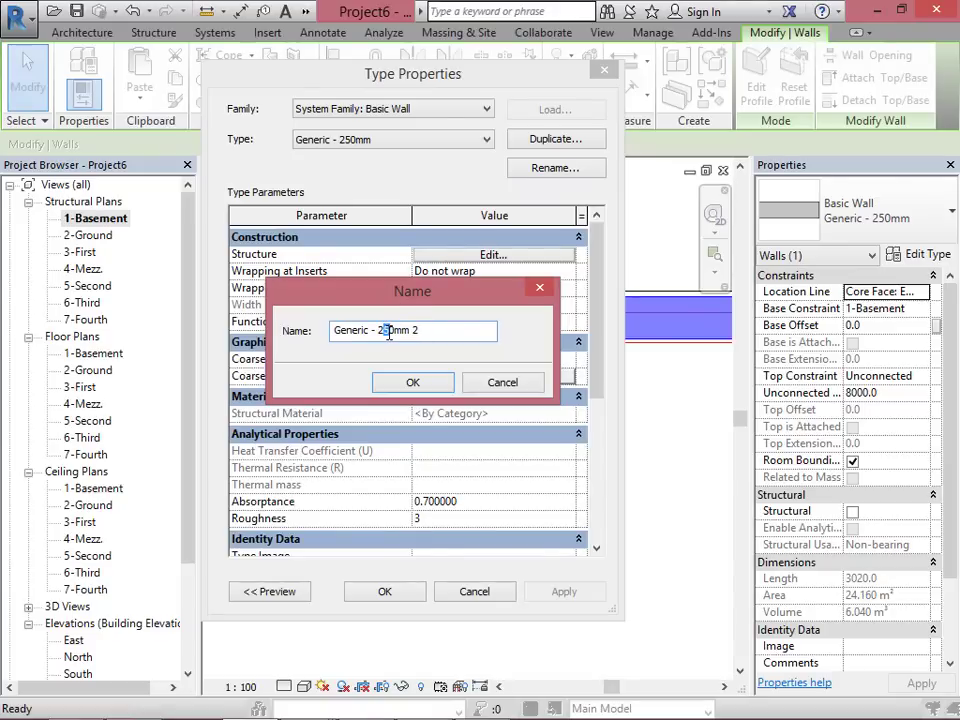
pyautogui.click(410, 380)
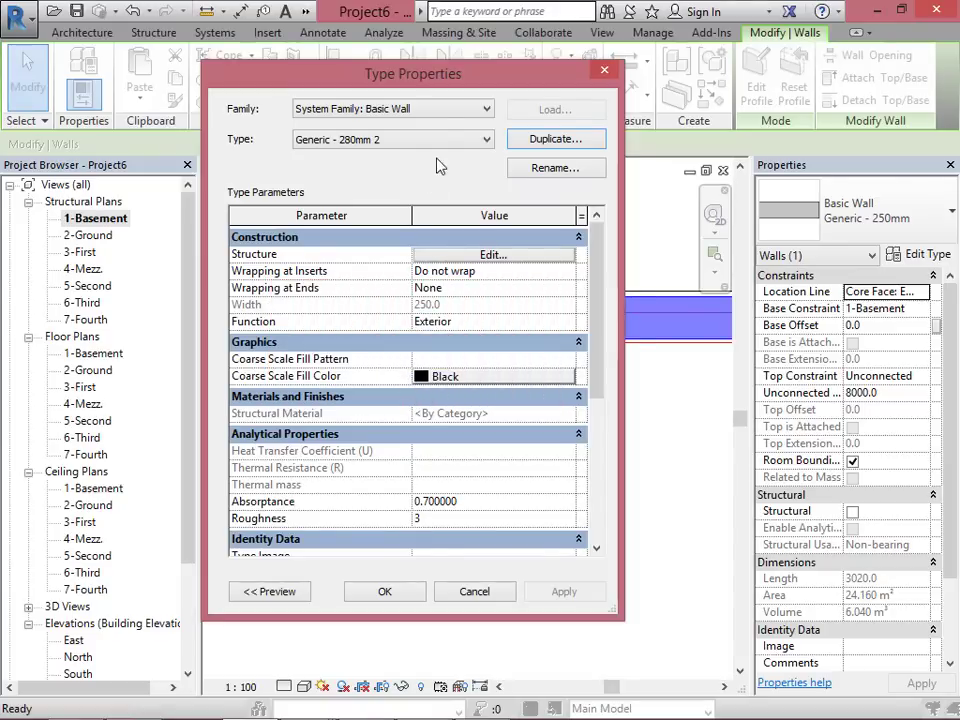
pyautogui.click(553, 169)
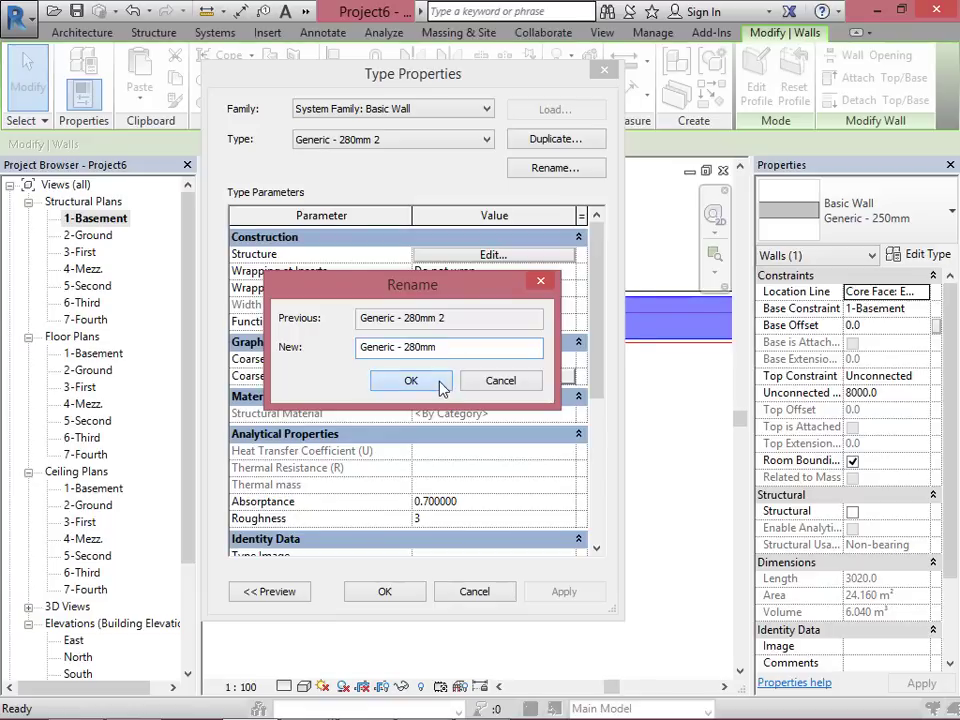
pyautogui.click(441, 386)
# Step: Set the structure layer thickness of the Generic - 280mm wall type to 280 mm and apply the type
pyautogui.click(494, 255)
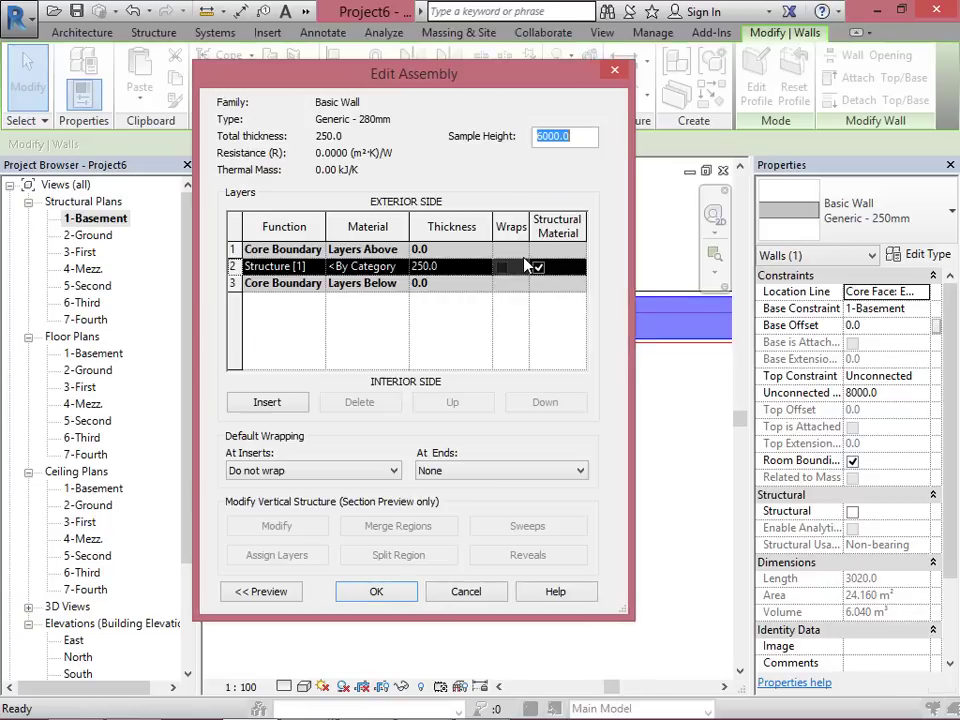
pyautogui.click(427, 266)
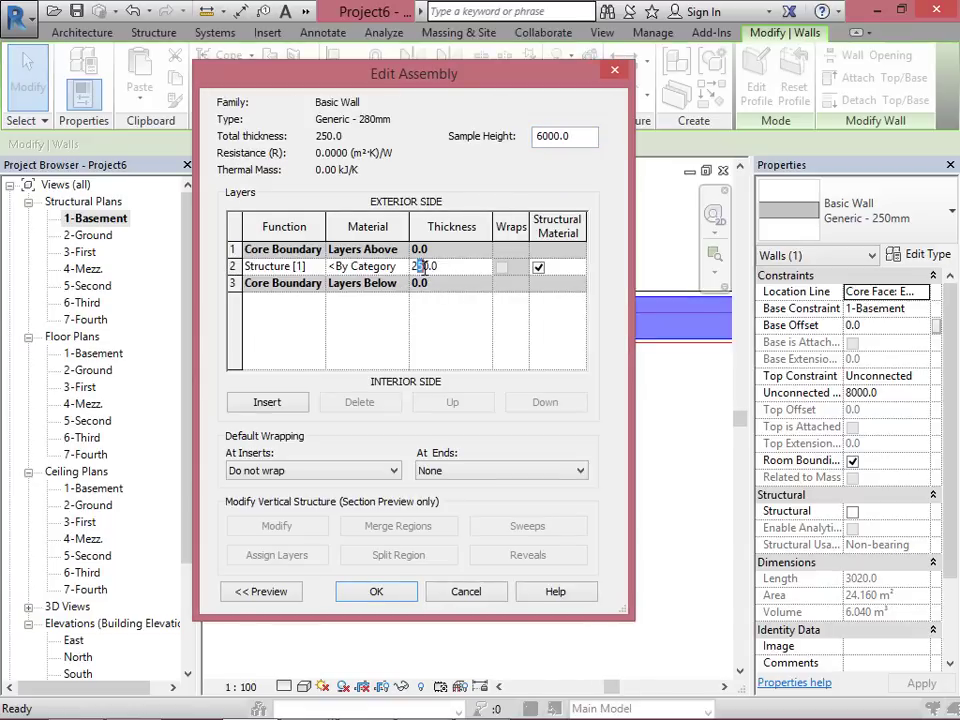
pyautogui.click(413, 591)
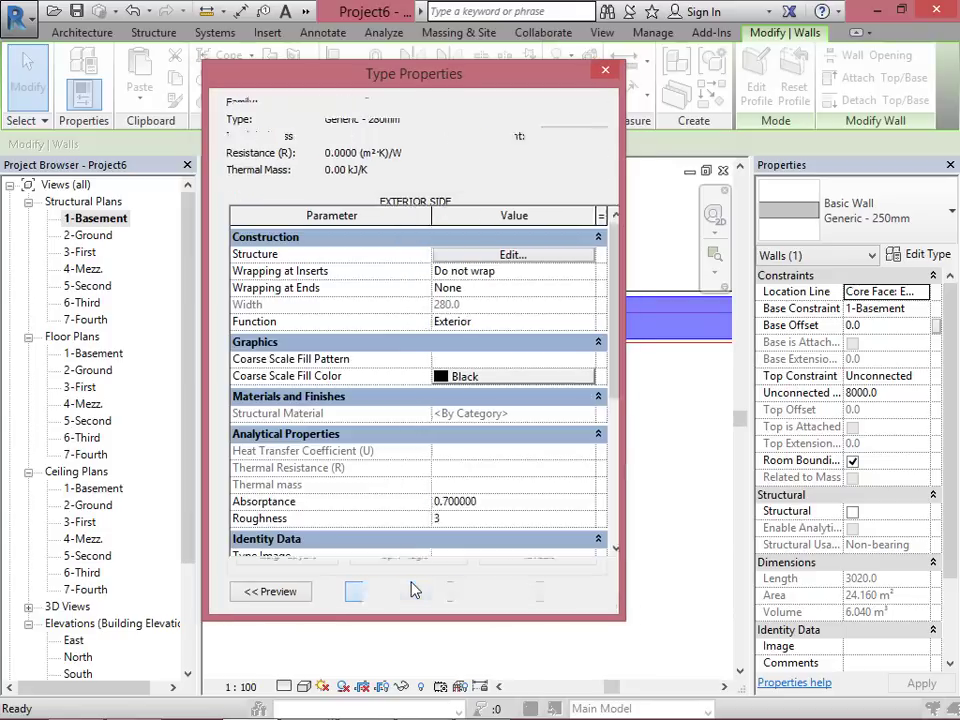
pyautogui.click(411, 594)
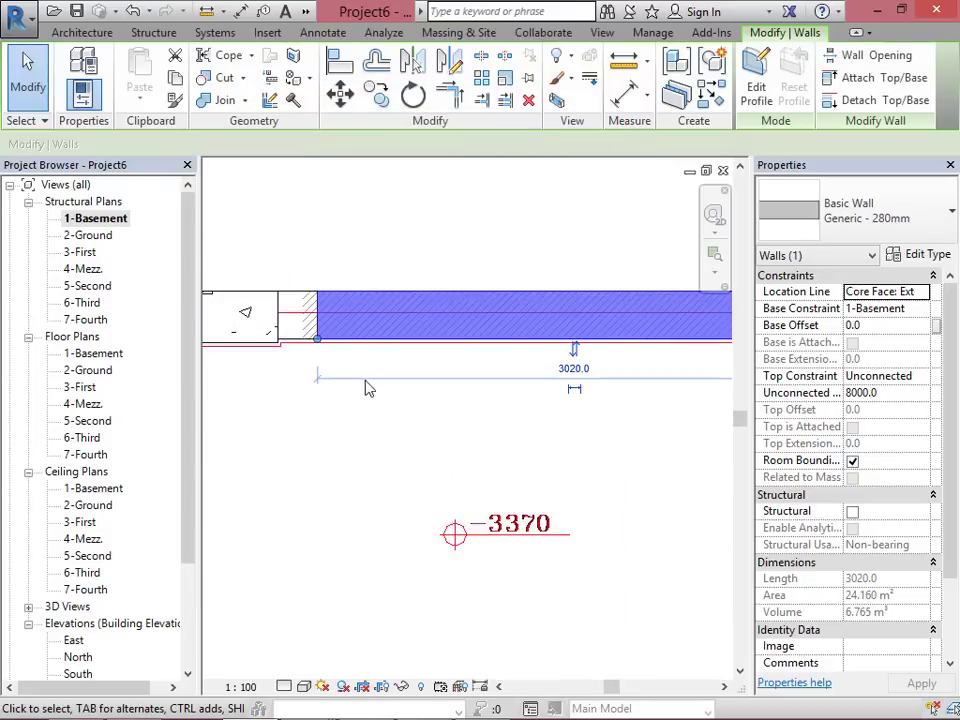
# Step: Extend the 280 mm wall's shortened end to the grid 4 column's face, making the wall 3255 mm long
pyautogui.moveTo(317, 339); pyautogui.dragTo(279, 337)
pyautogui.scroll(-4, 490, 385)
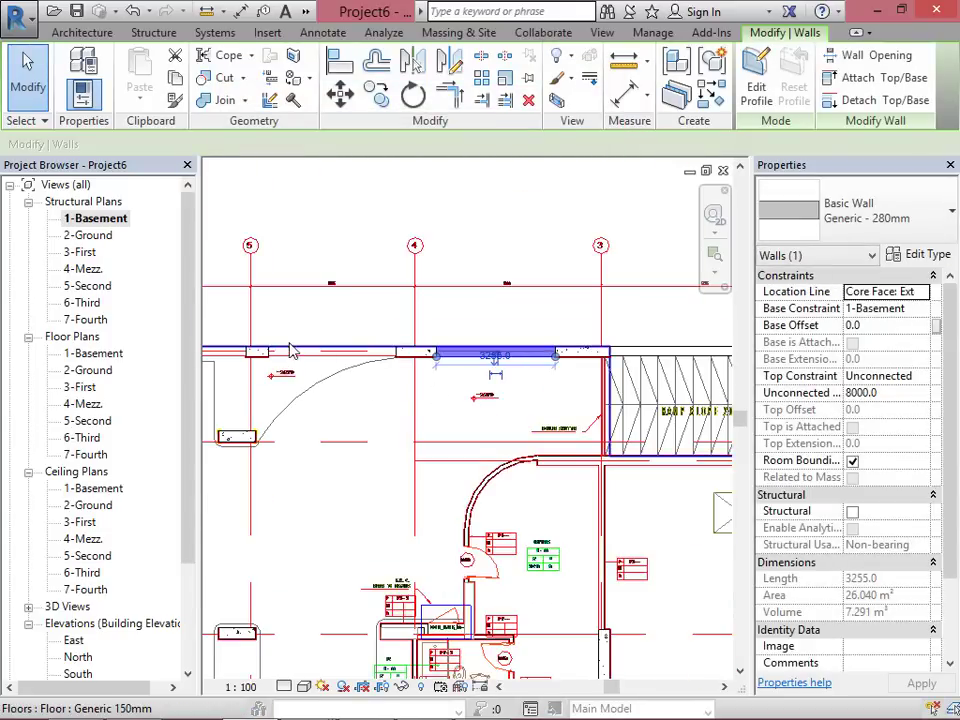
pyautogui.scroll(3, 300, 370)
pyautogui.press('Escape')
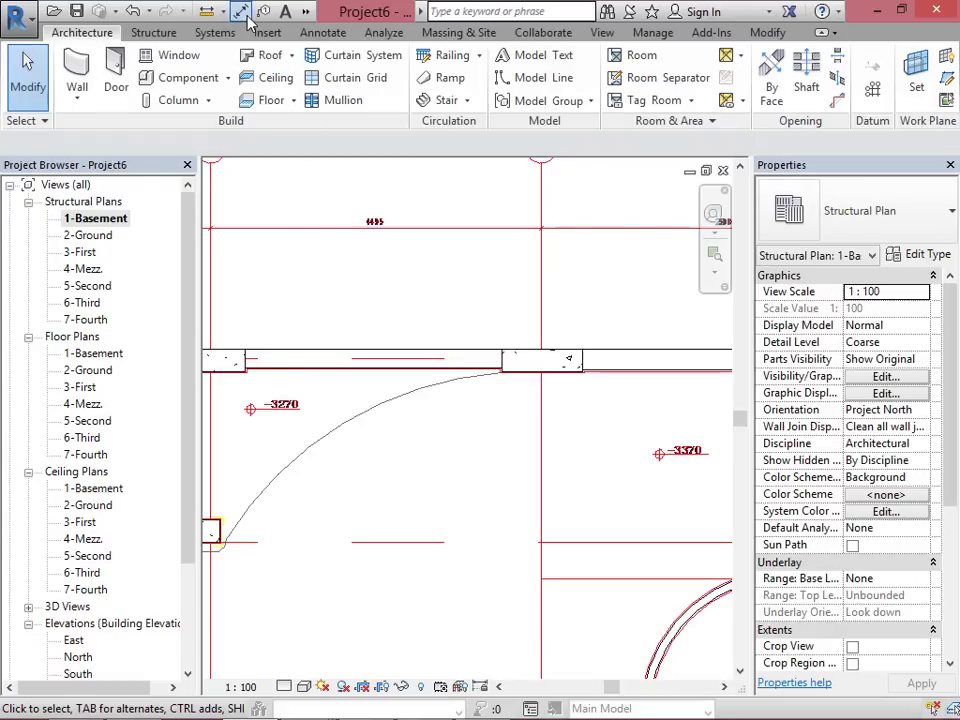
# Step: Measure the thickness of the wall outline between grids 5 and 4
pyautogui.click(240, 11)
pyautogui.scroll(4, 335, 380)
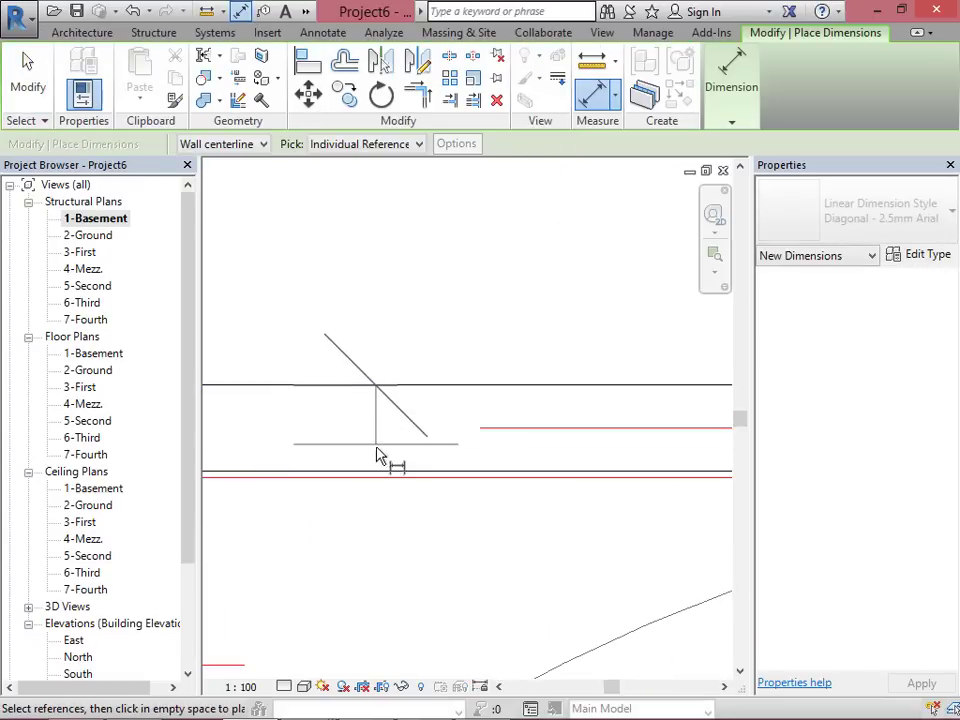
pyautogui.scroll(-2, 418, 458)
pyautogui.scroll(-3, 418, 458)
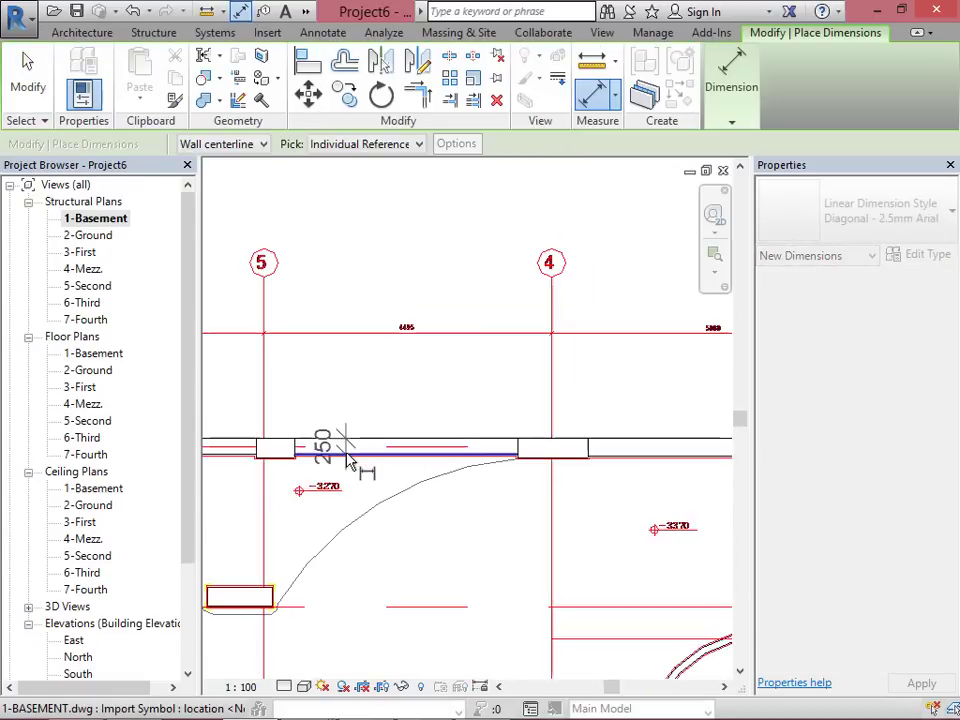
pyautogui.scroll(3, 339, 456)
pyautogui.scroll(-3, 339, 456)
pyautogui.scroll(1, 285, 454)
pyautogui.press('Escape')
pyautogui.scroll(1, 481, 455)
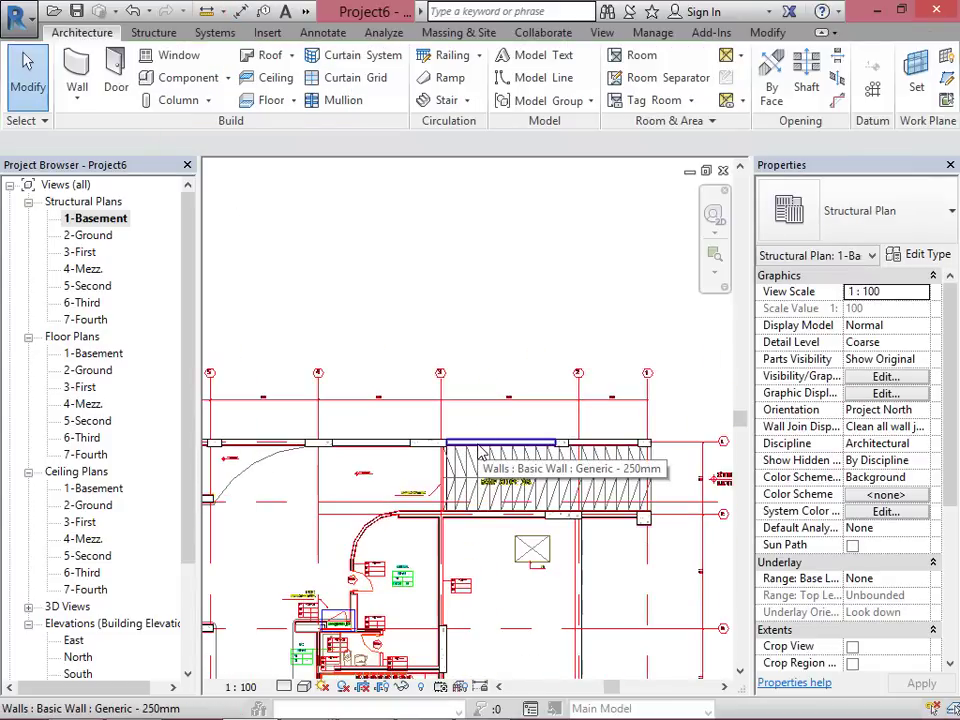
# Step: Create a similar Generic - 250mm wall along the imported outline's inner line between the grid 5 and grid 4 columns
pyautogui.click(490, 458)
pyautogui.rightClick(490, 456)
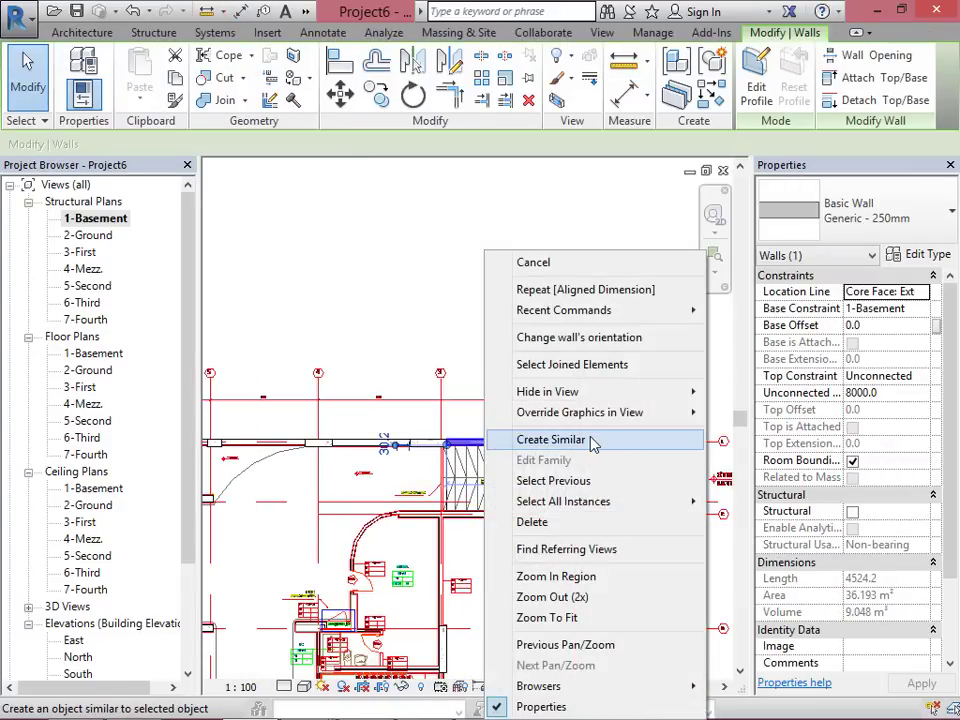
pyautogui.click(580, 441)
pyautogui.scroll(-2, 439, 306)
pyautogui.scroll(2, 476, 488)
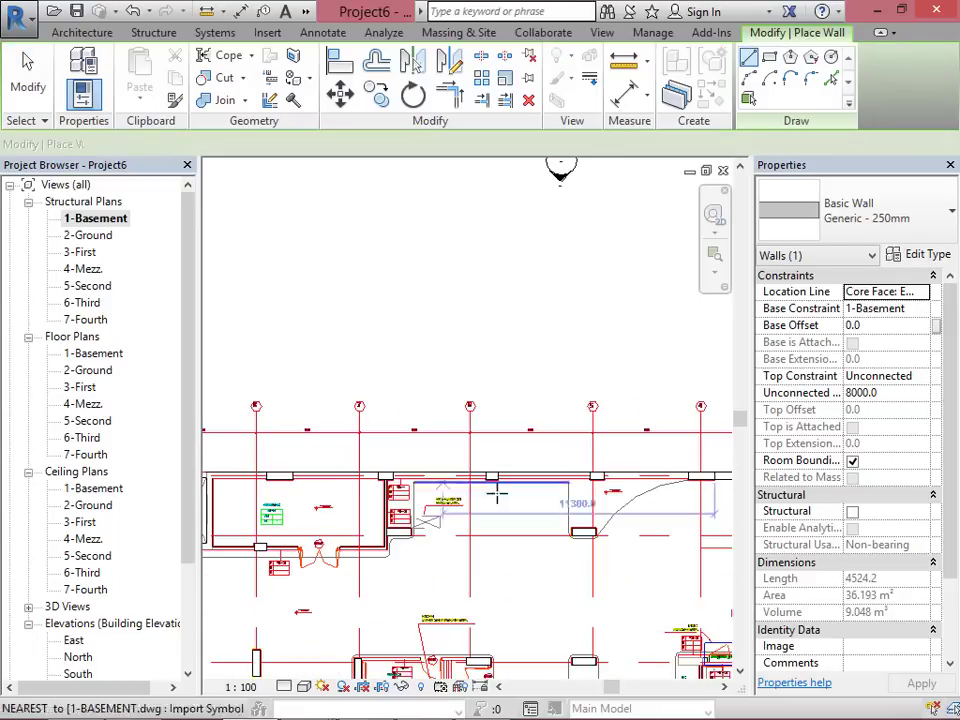
pyautogui.scroll(5, 660, 490)
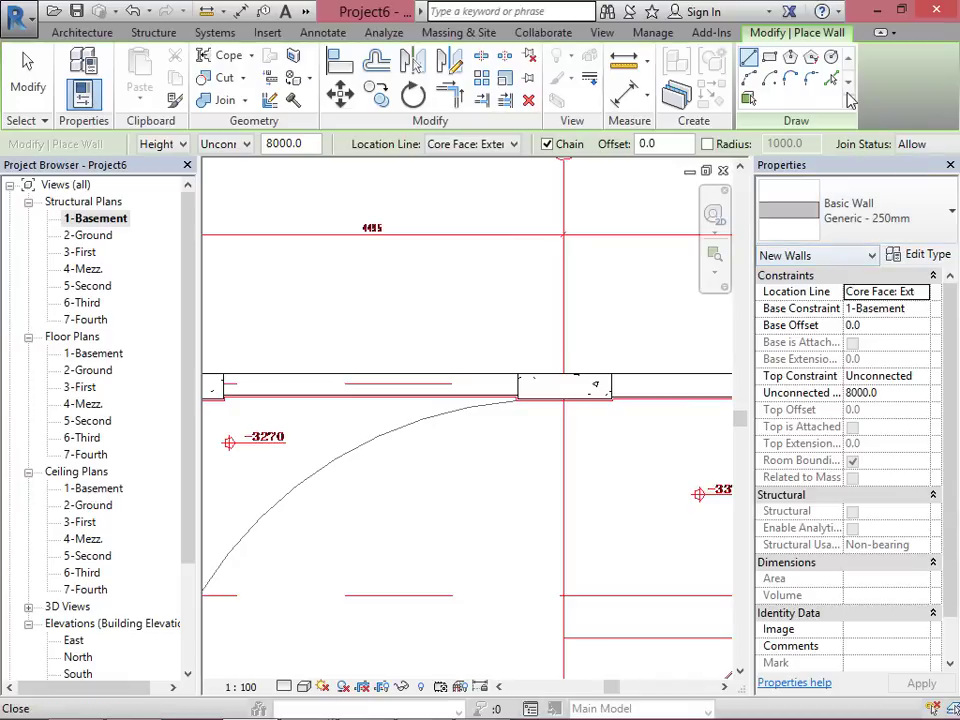
pyautogui.click(831, 80)
pyautogui.scroll(2, 405, 393)
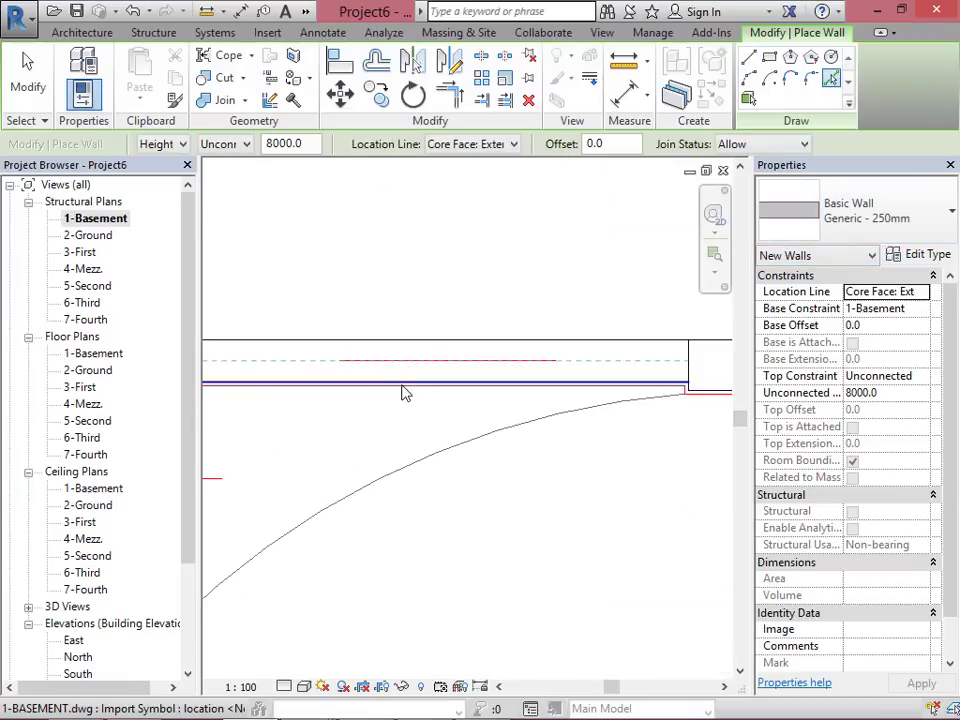
pyautogui.scroll(-2, 527, 414)
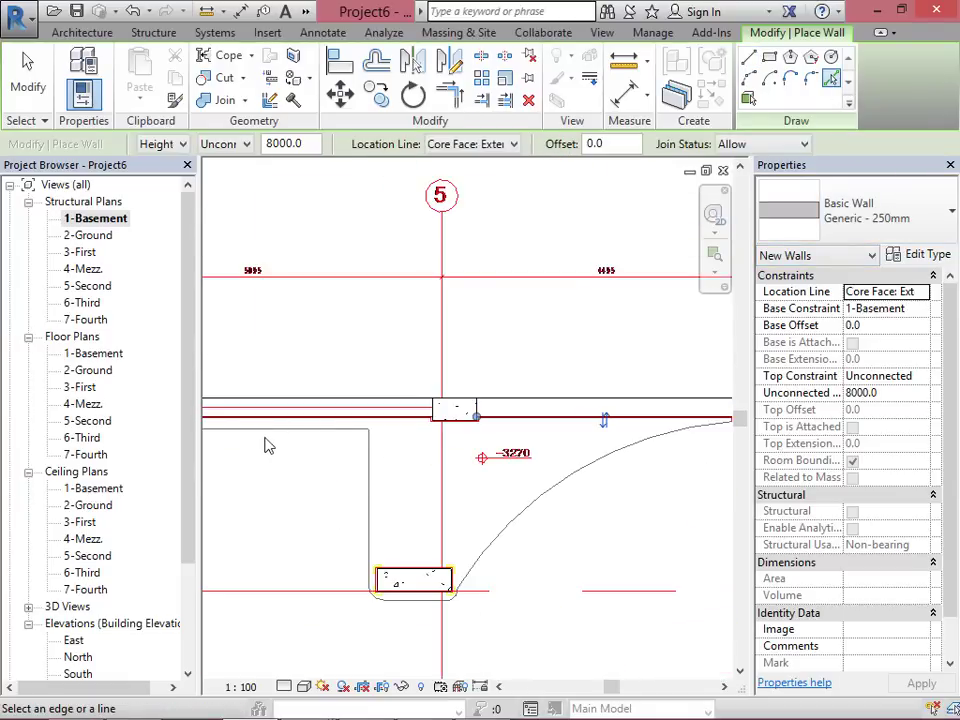
# Step: Add 250 mm walls along the inner outline between the columns from grid 5 to grid 6 and from grid 6 to grid 7
pyautogui.scroll(3, 265, 447)
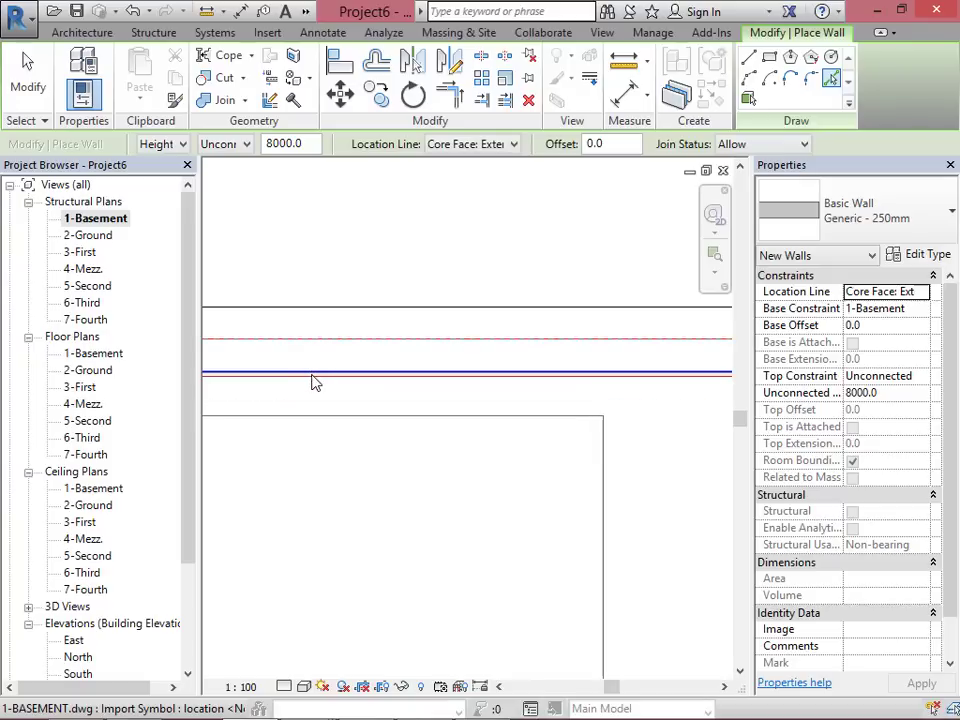
pyautogui.scroll(-3, 330, 427)
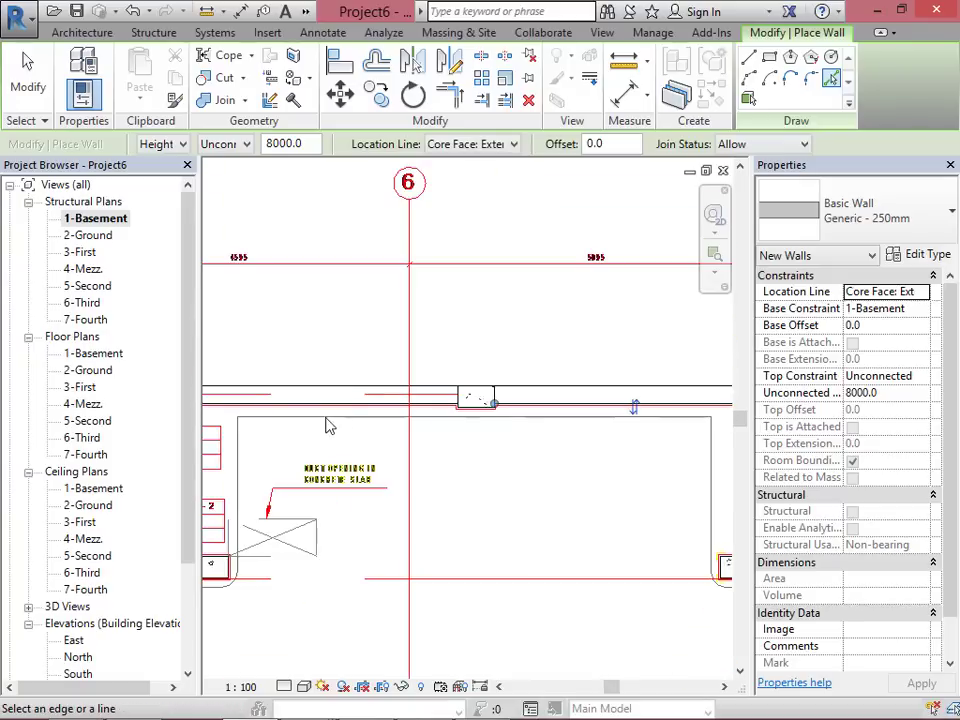
pyautogui.scroll(4, 330, 427)
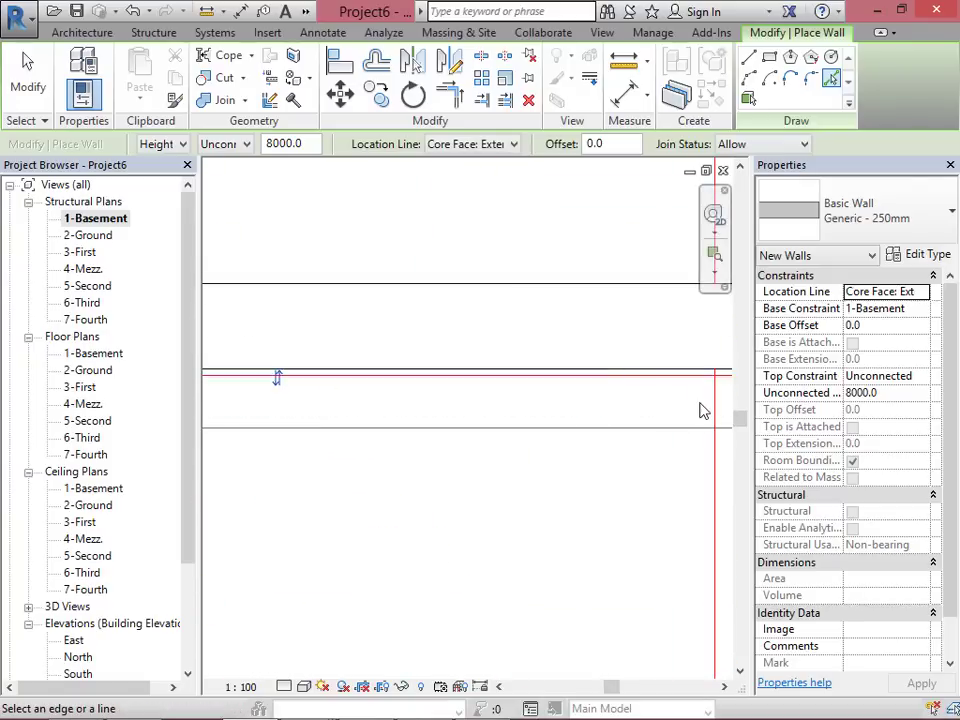
# Step: Place a 250 mm wall between the columns near grids 7 and 8, following the black inner outline instead of the red finish line
pyautogui.scroll(-3, 320, 400)
pyautogui.scroll(3, 336, 398)
pyautogui.scroll(1, 363, 388)
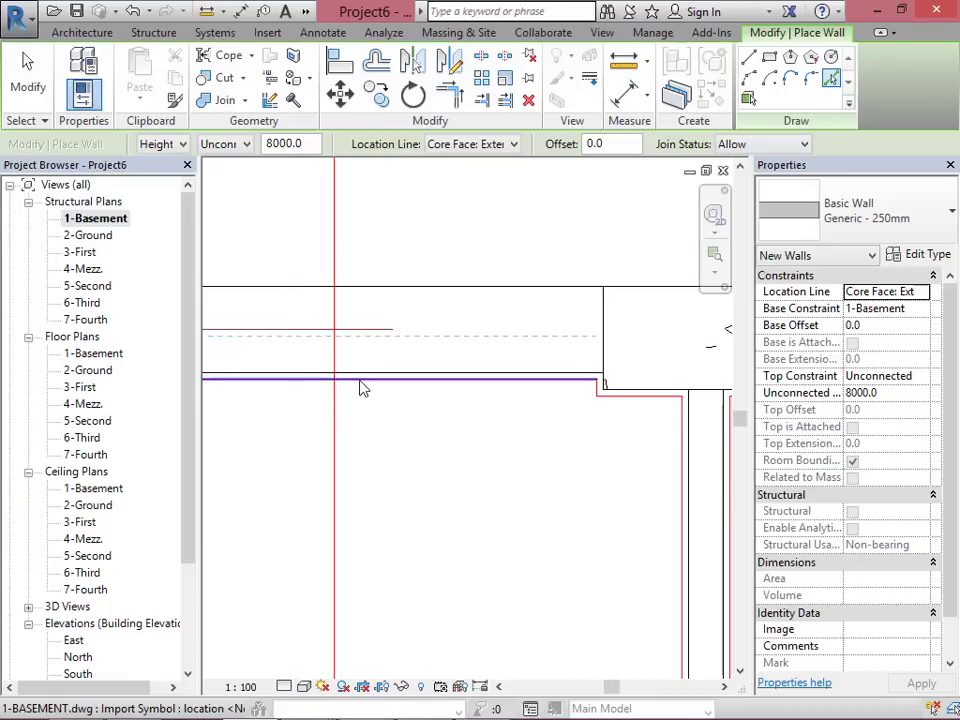
pyautogui.click(363, 388)
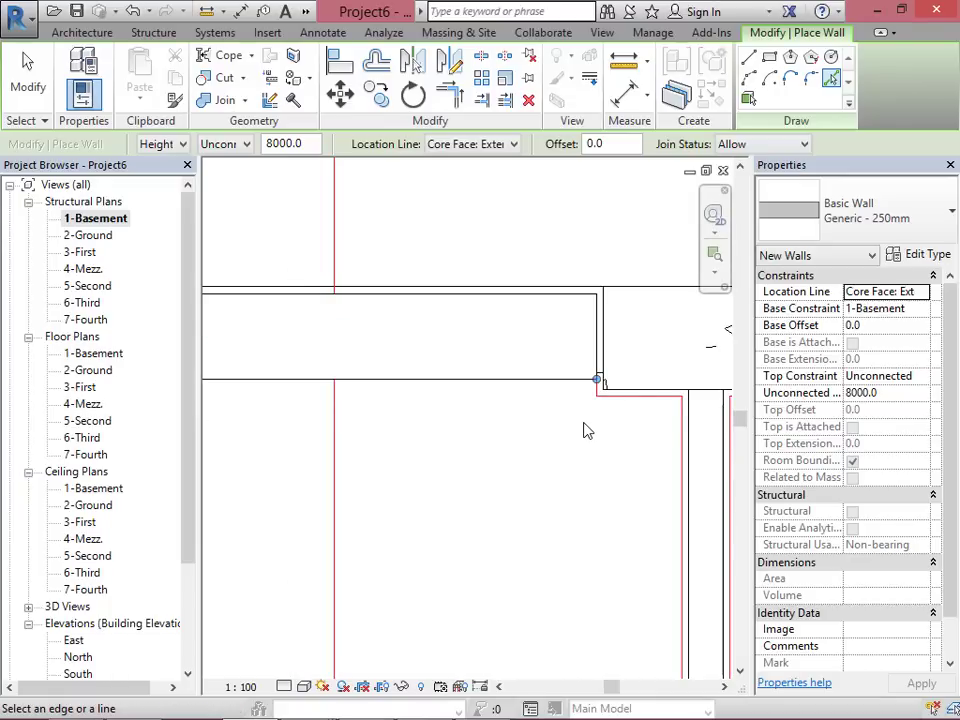
pyautogui.hotkey('ctrl', 'z')
pyautogui.click(435, 379)
pyautogui.scroll(-4, 615, 423)
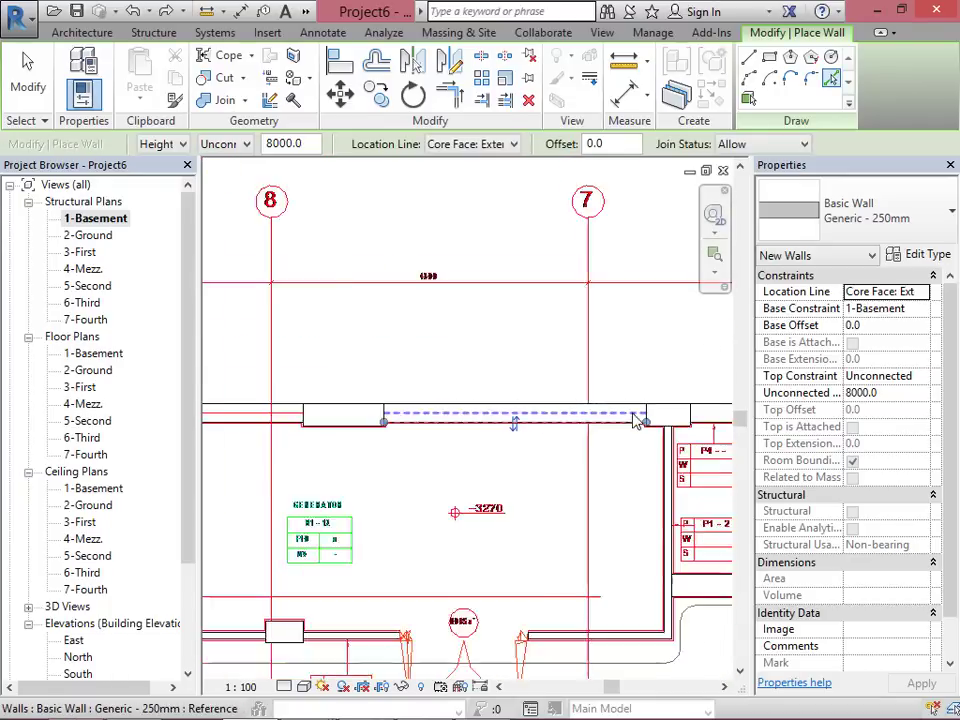
# Step: Place 250 mm walls along the generator room's upper outline beyond the grid 8 column and down its side next to the duct shaft
pyautogui.scroll(6, 318, 418)
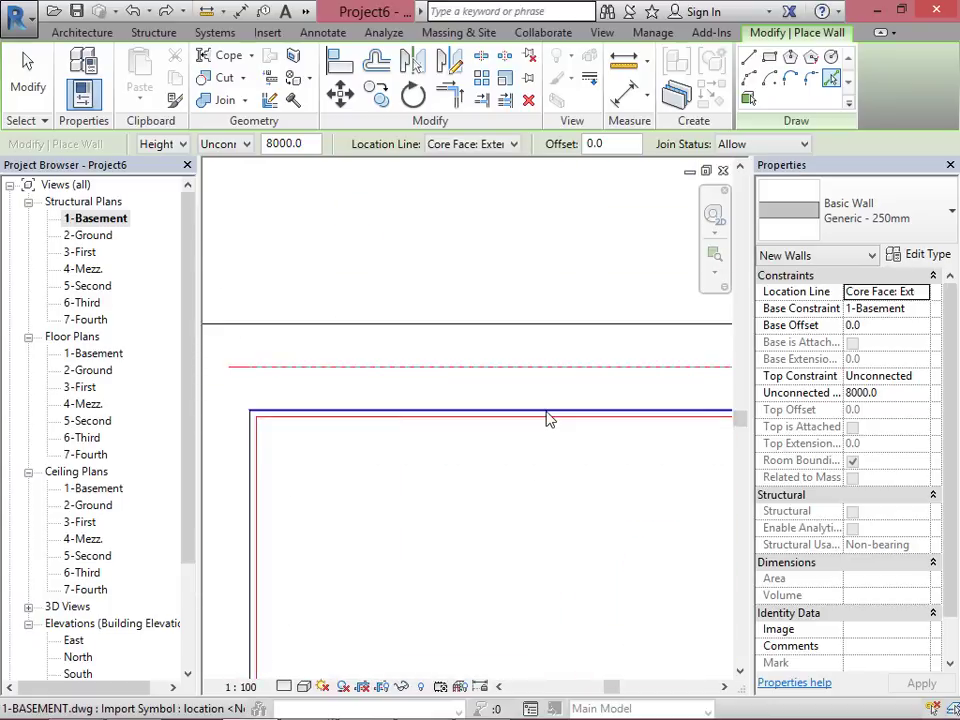
pyautogui.keyDown('shift'); pyautogui.hscroll(-3, 450, 484); pyautogui.keyUp('shift')
pyautogui.keyDown('ctrl'); pyautogui.scroll(-3, 396, 521); pyautogui.keyUp('ctrl')
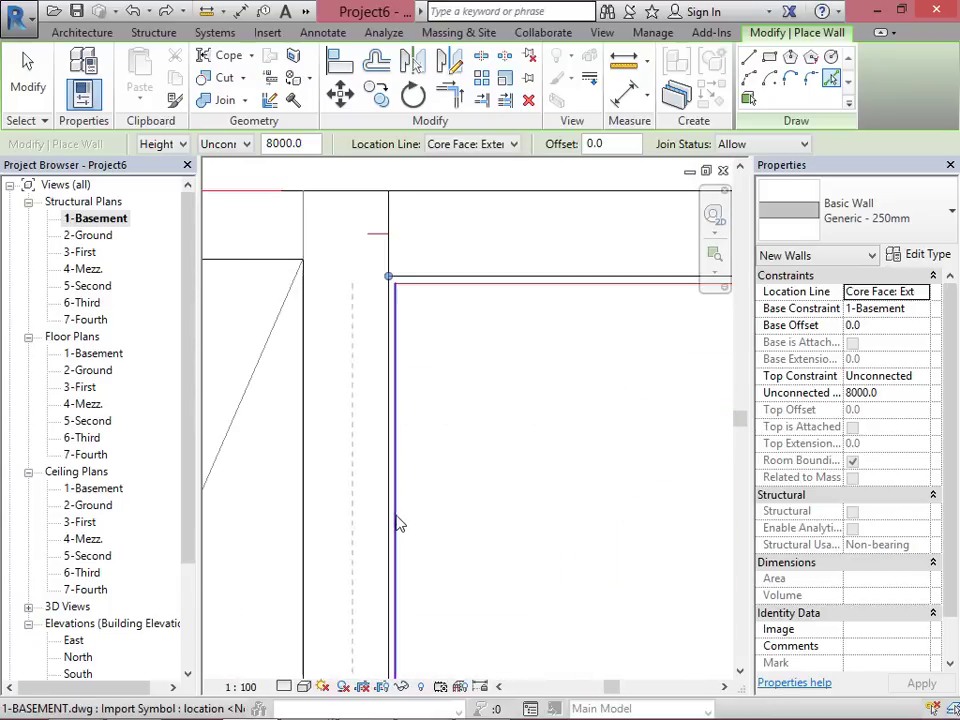
pyautogui.keyDown('ctrl'); pyautogui.scroll(-2, 396, 521); pyautogui.keyUp('ctrl')
pyautogui.scroll(-4, 418, 223)
pyautogui.scroll(4, 436, 494)
pyautogui.scroll(-5, 512, 492)
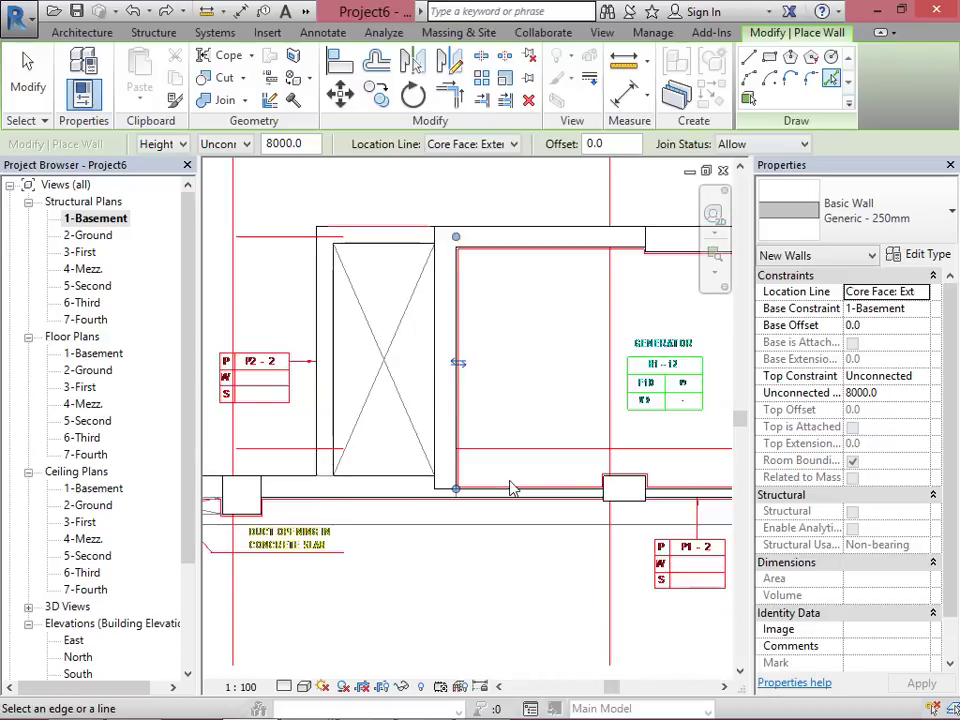
# Step: Try 250 mm walls along the duct shaft's upper and outer side edges and undo both
pyautogui.scroll(5, 444, 352)
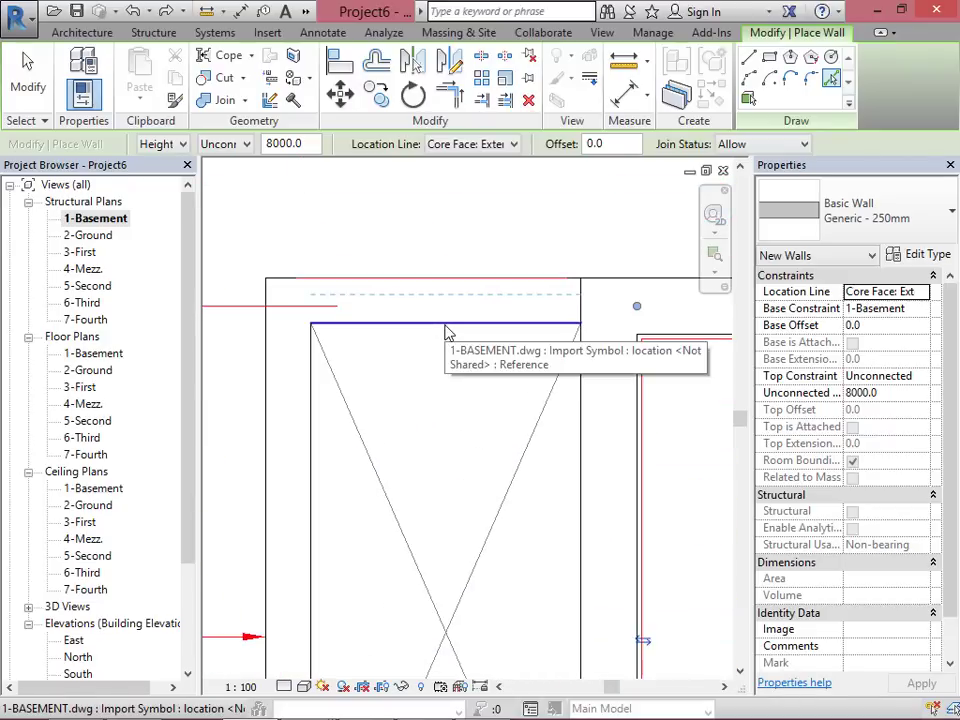
pyautogui.click(447, 328)
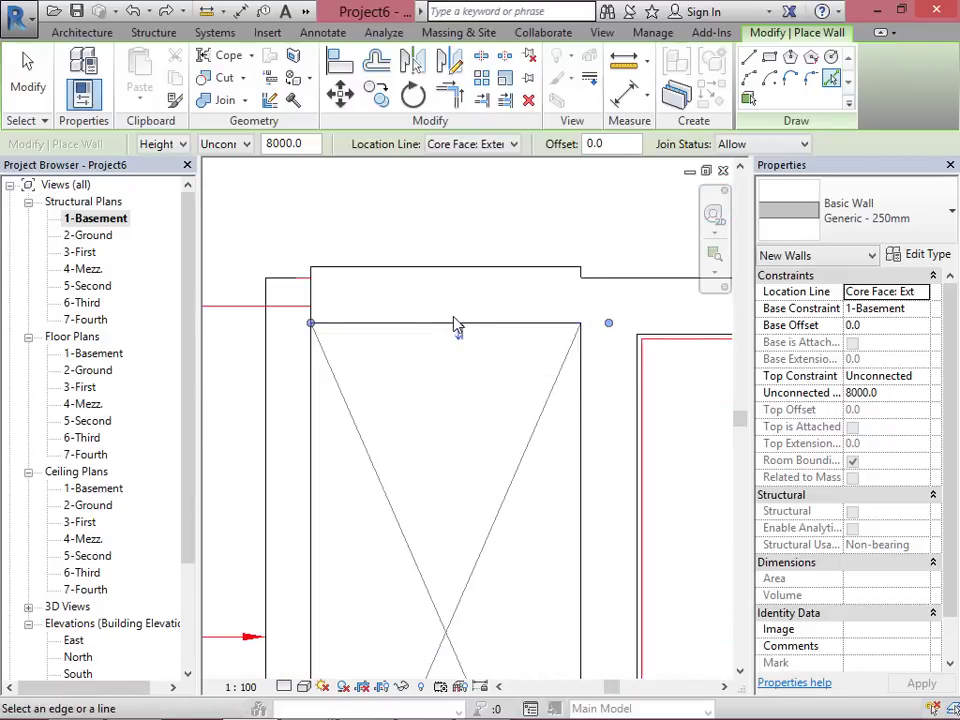
pyautogui.hotkey('ctrl', 'z')
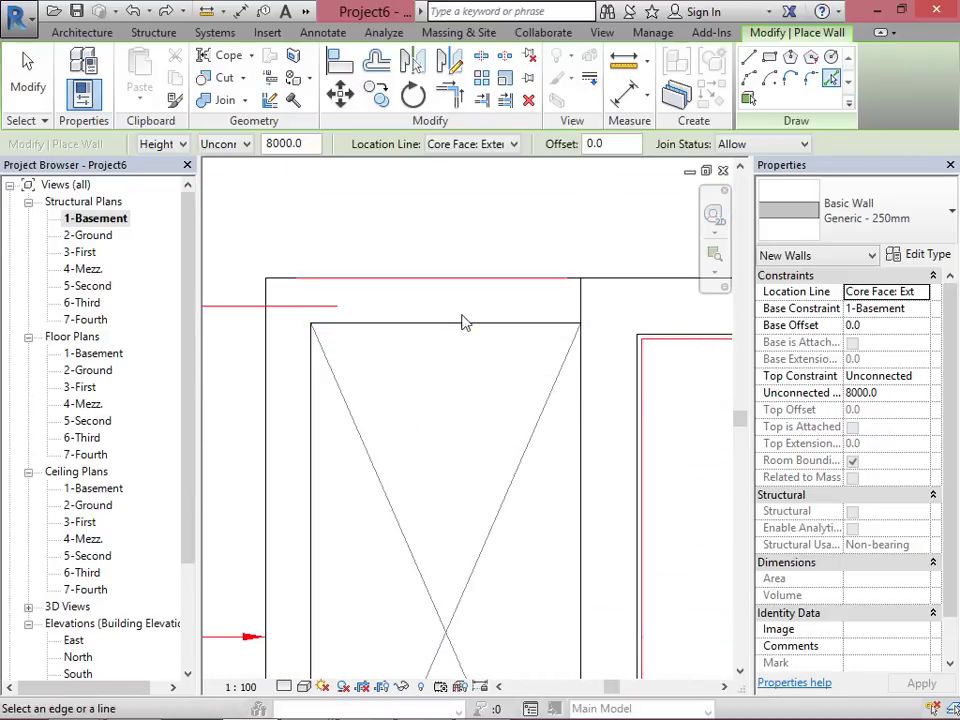
pyautogui.click(314, 400)
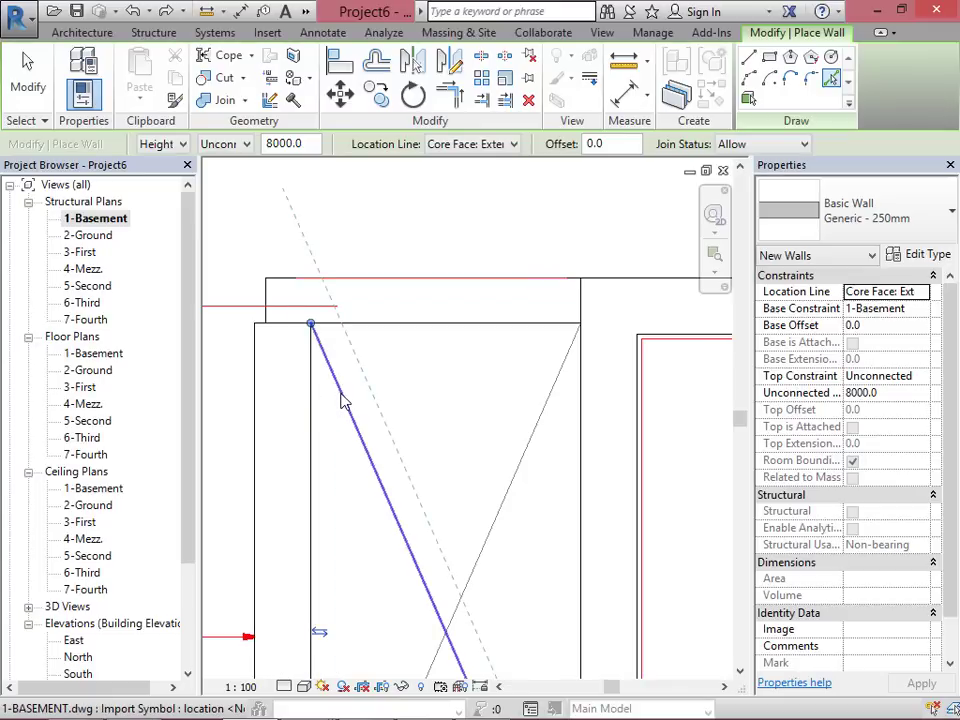
pyautogui.hotkey('ctrl', 'z')
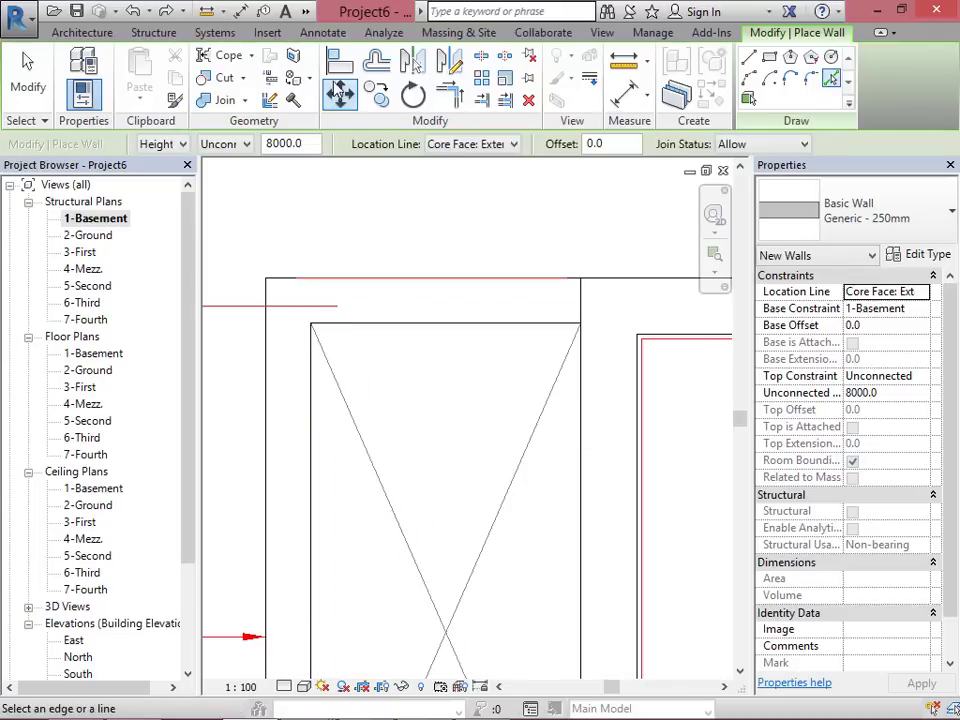
# Step: Measure the thickness of the duct shaft's upper wall outline
pyautogui.press('Escape')
pyautogui.press('Escape')
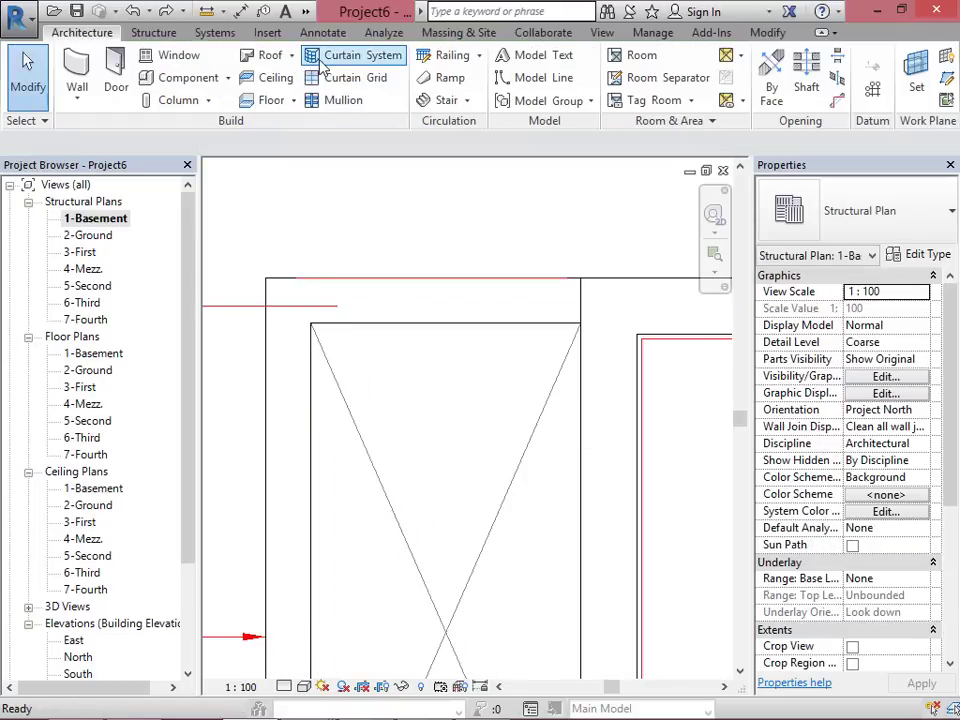
pyautogui.click(241, 11)
pyautogui.click(430, 288)
pyautogui.scroll(-2, 433, 288)
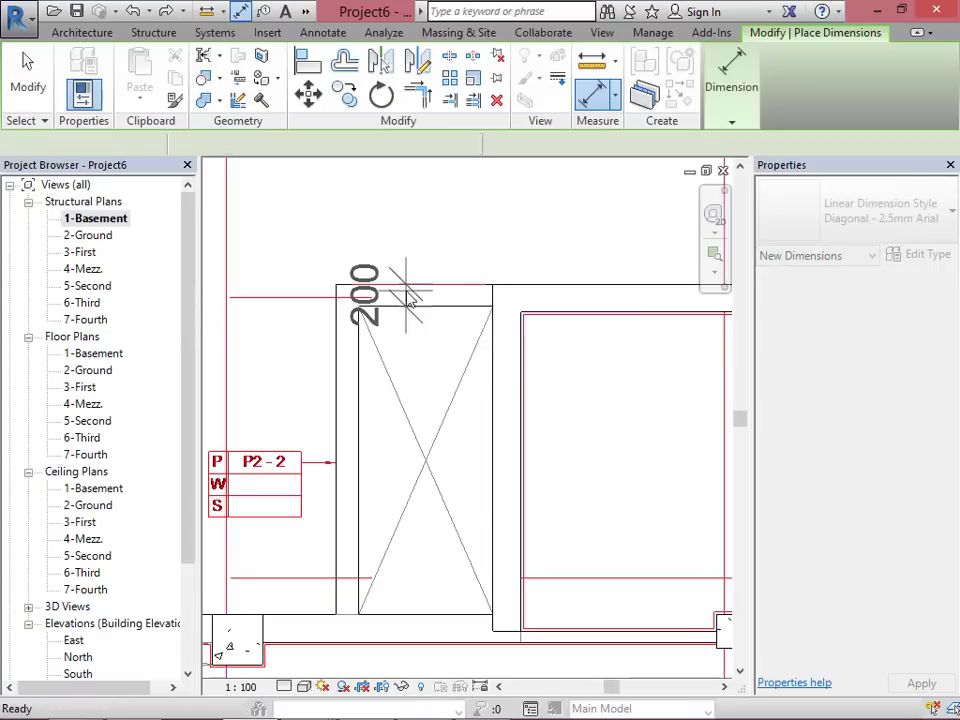
pyautogui.scroll(2, 422, 313)
pyautogui.scroll(-1, 418, 354)
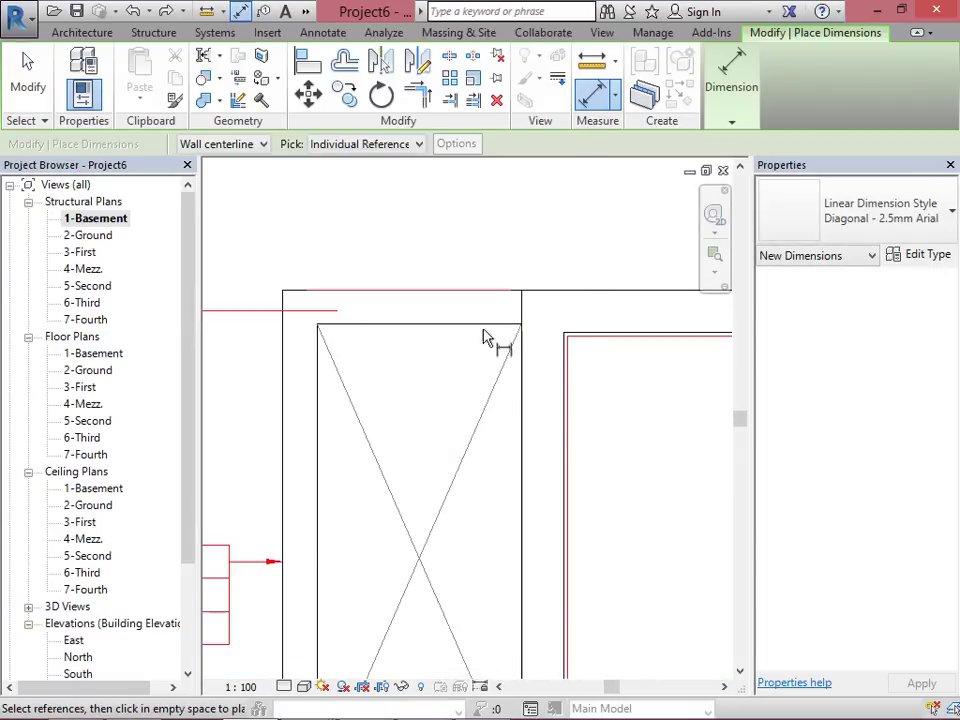
pyautogui.press('Escape')
pyautogui.press('Escape')
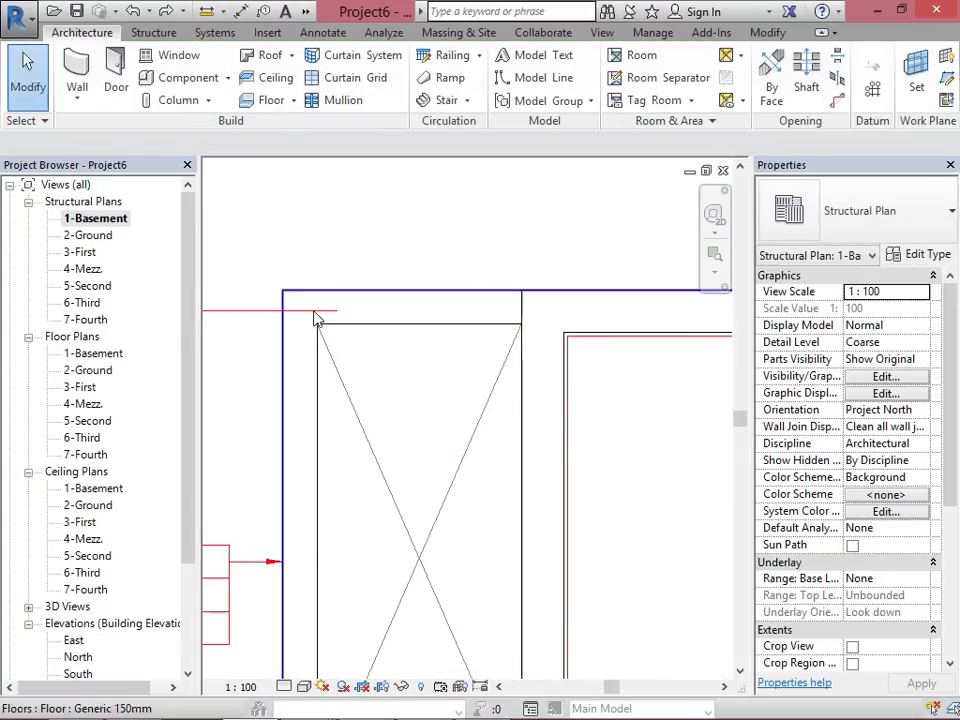
# Step: Place Generic - 200mm walls along the duct shaft's upper edge and the side edge facing grid 9
pyautogui.click(77, 75)
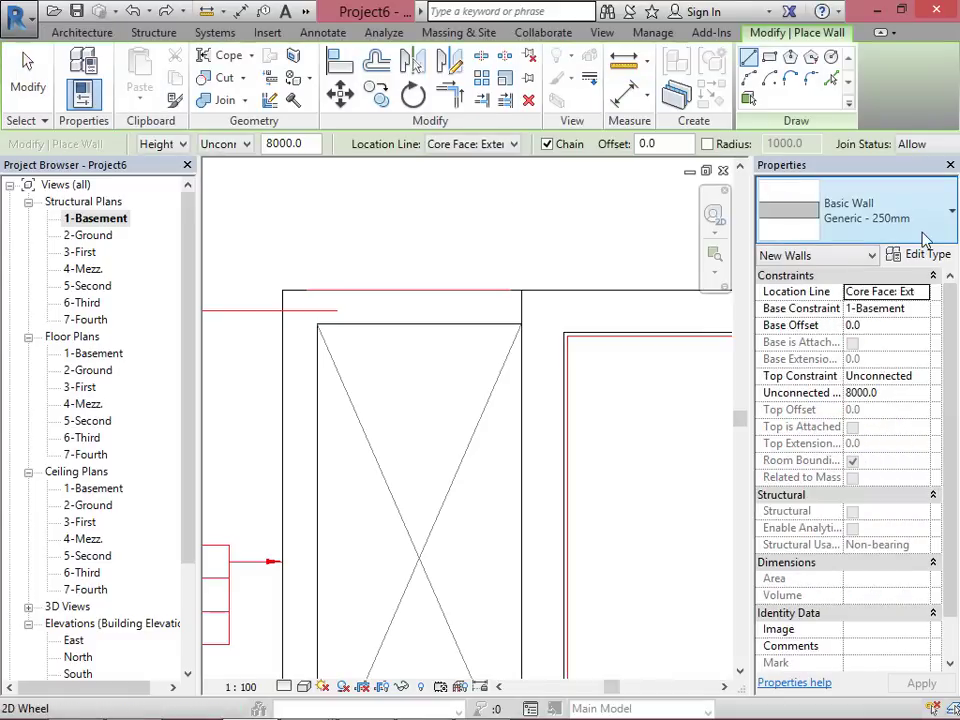
pyautogui.click(925, 238)
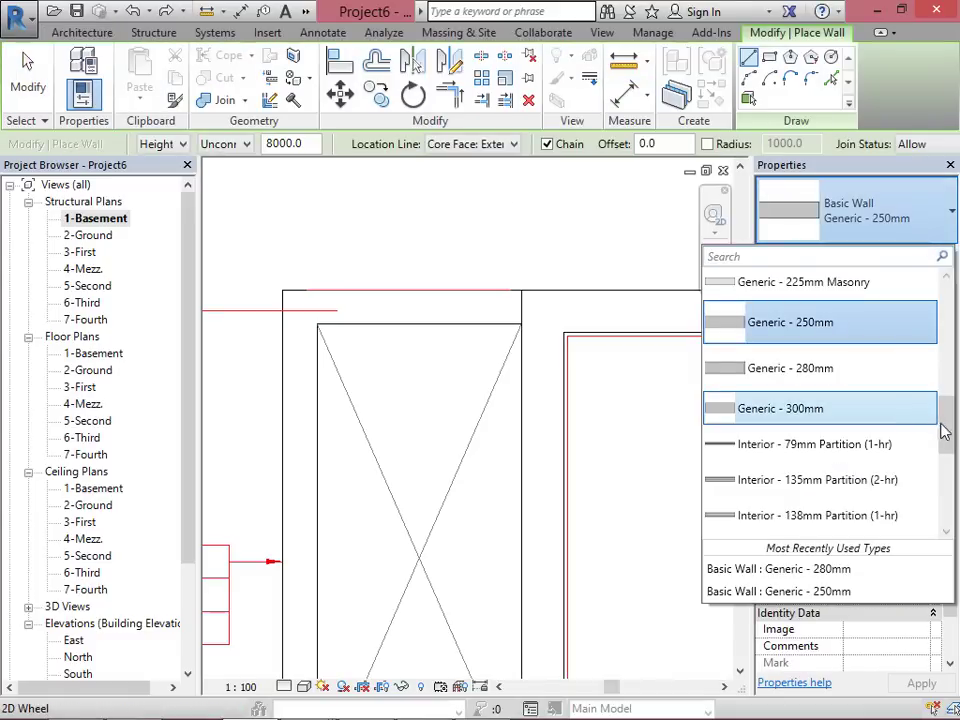
pyautogui.moveTo(946, 428); pyautogui.dragTo(946, 402)
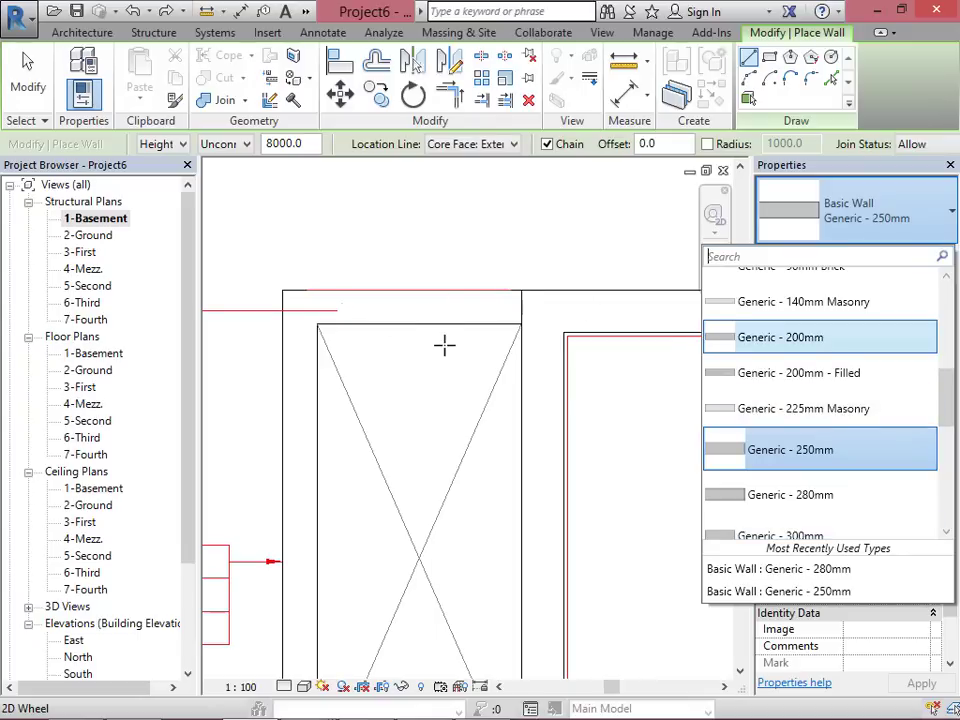
pyautogui.click(808, 340)
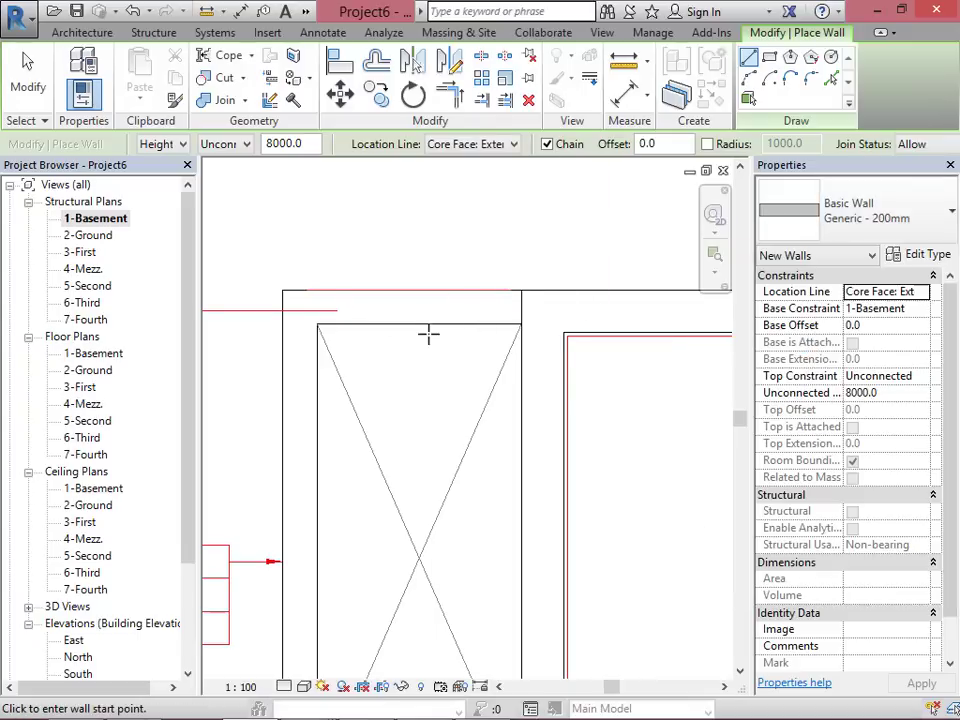
pyautogui.click(831, 79)
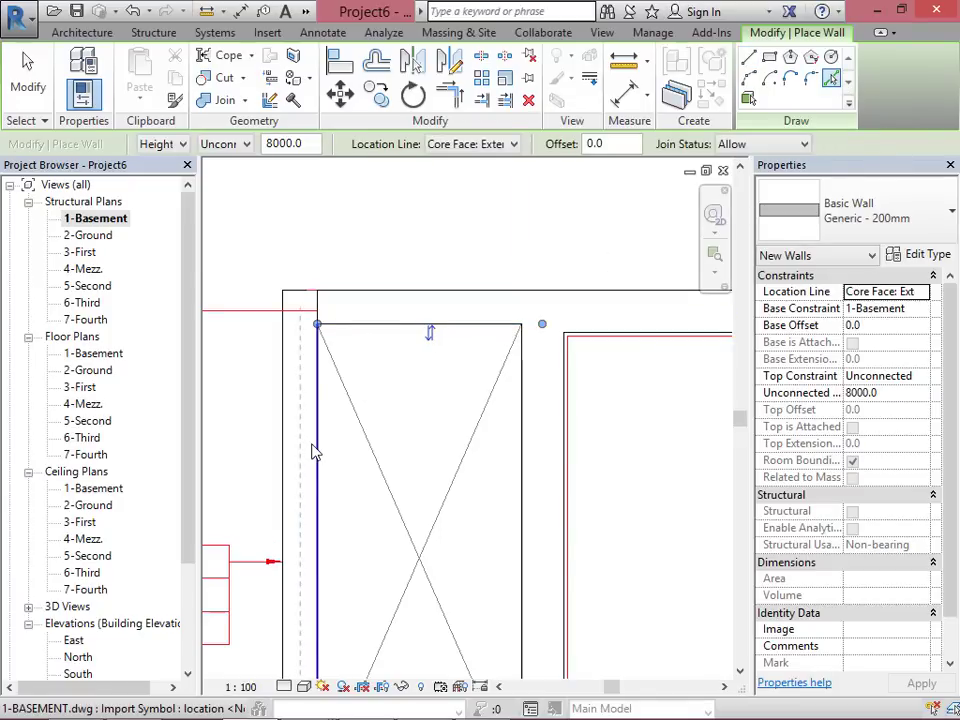
pyautogui.scroll(-4, 446, 229)
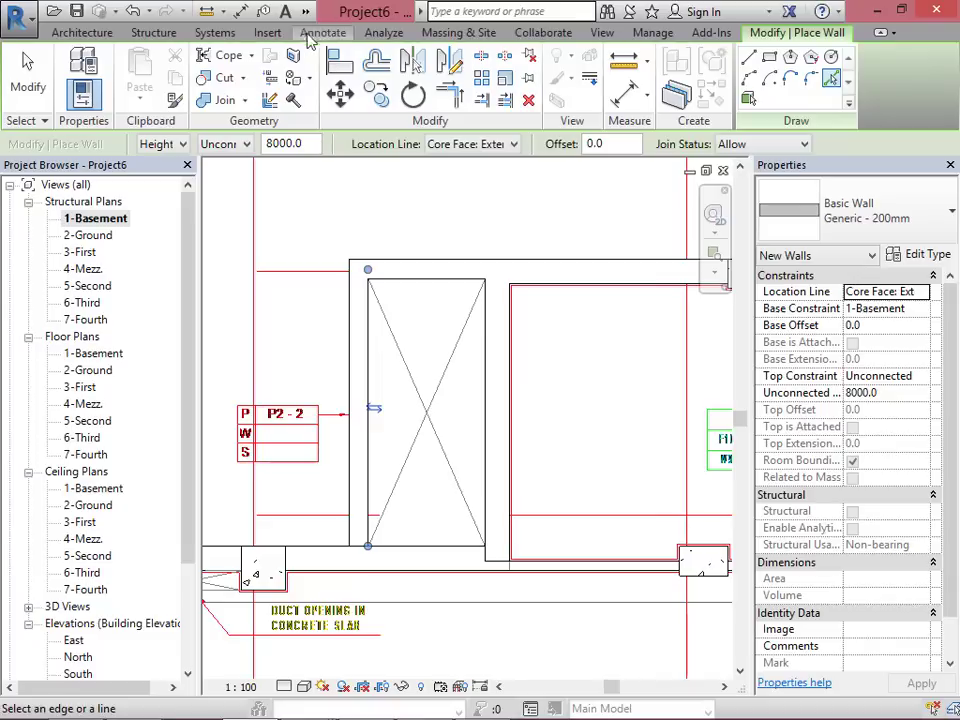
# Step: Measure the thickness of the wall outline along the duct shaft's lower edge
pyautogui.click(241, 11)
pyautogui.scroll(3, 422, 555)
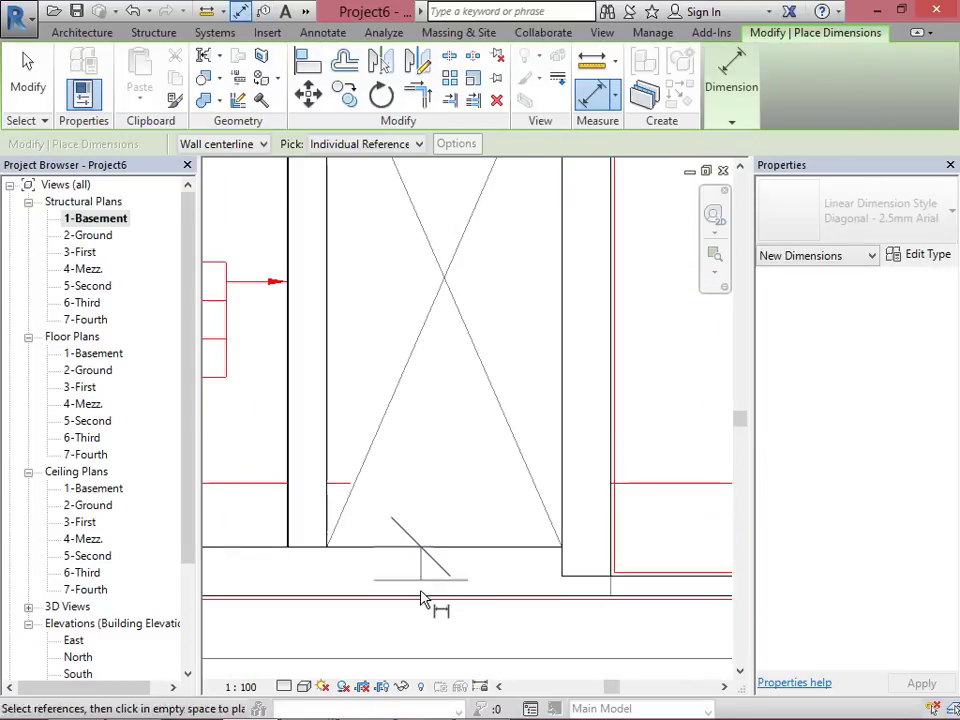
pyautogui.press('Escape')
pyautogui.press('Escape')
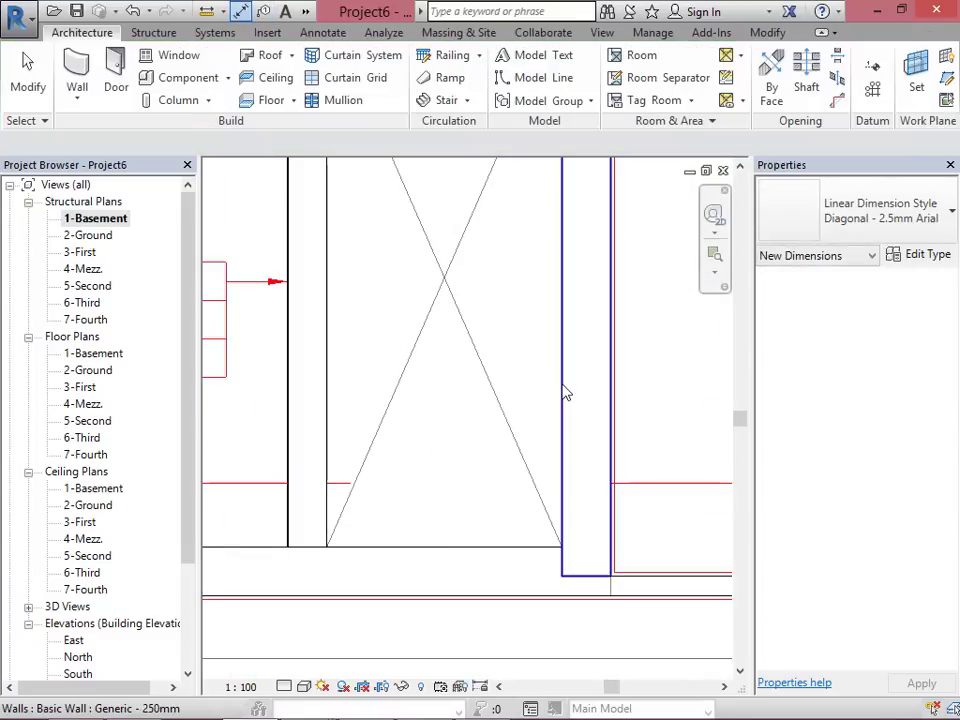
# Step: Create similar Generic - 250mm walls along the duct shaft's lower edge and the adjoining outline past grid 9 to the corner beyond grid 10
pyautogui.click(563, 390)
pyautogui.rightClick(563, 388)
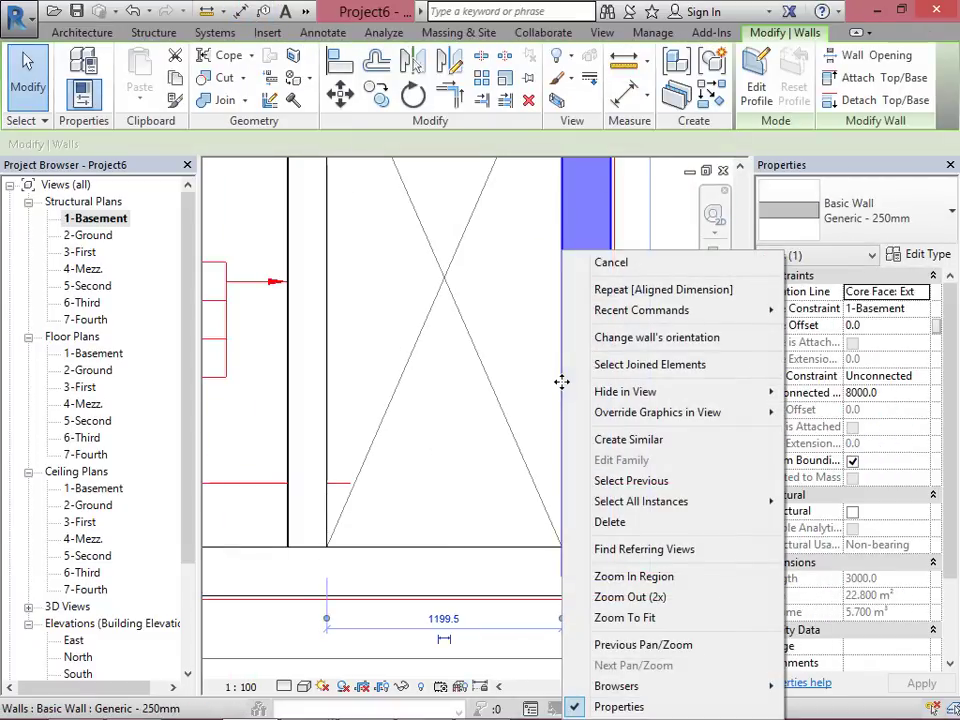
pyautogui.click(642, 442)
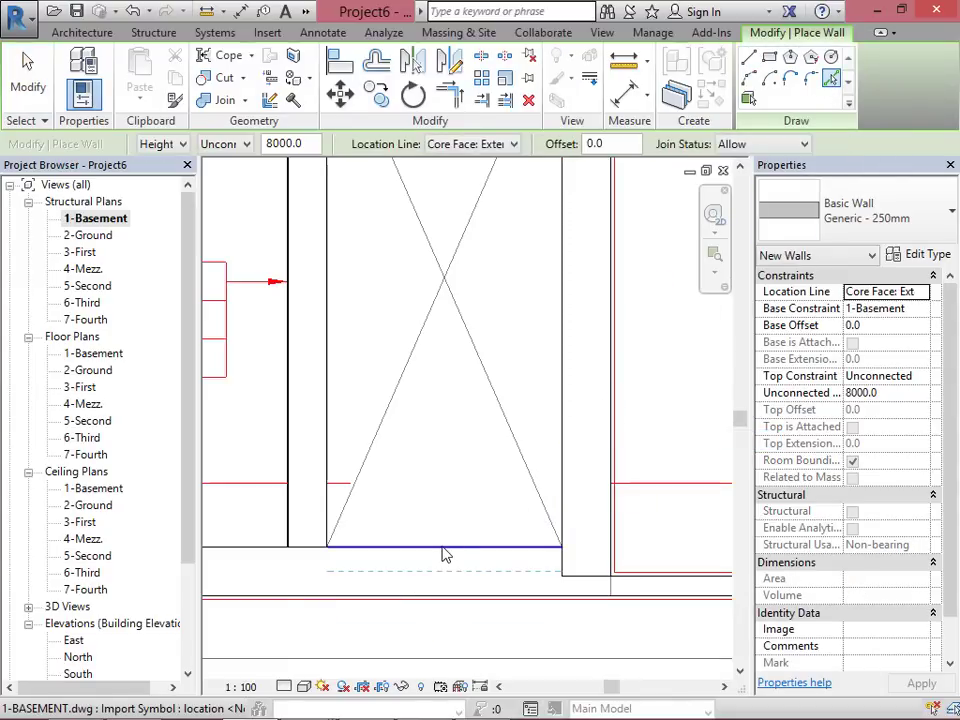
pyautogui.scroll(-3, 600, 550)
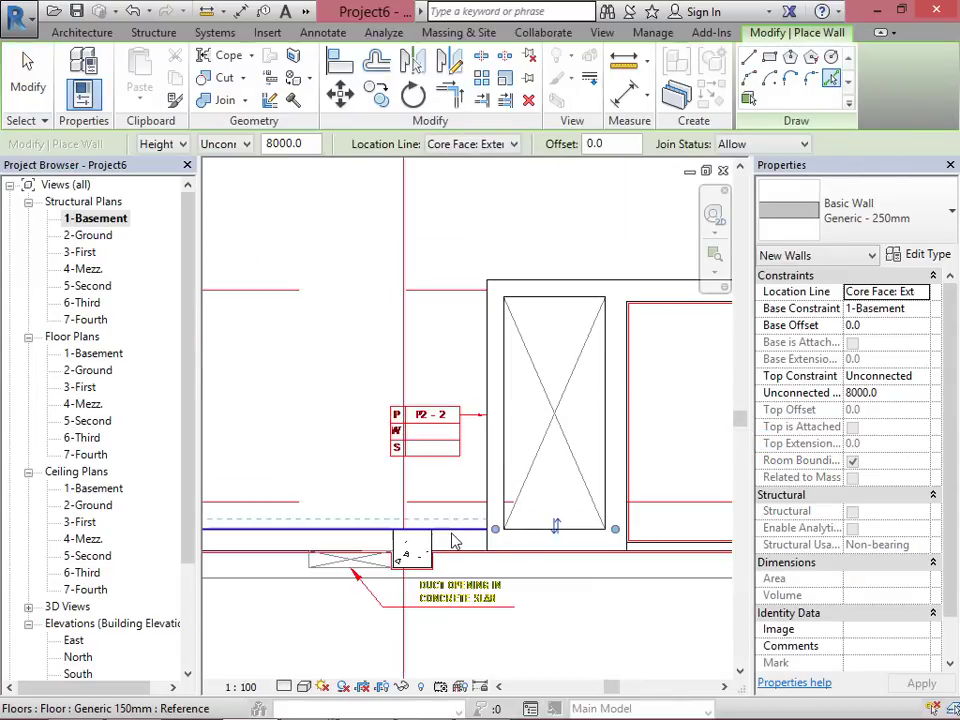
pyautogui.scroll(-3, 470, 534)
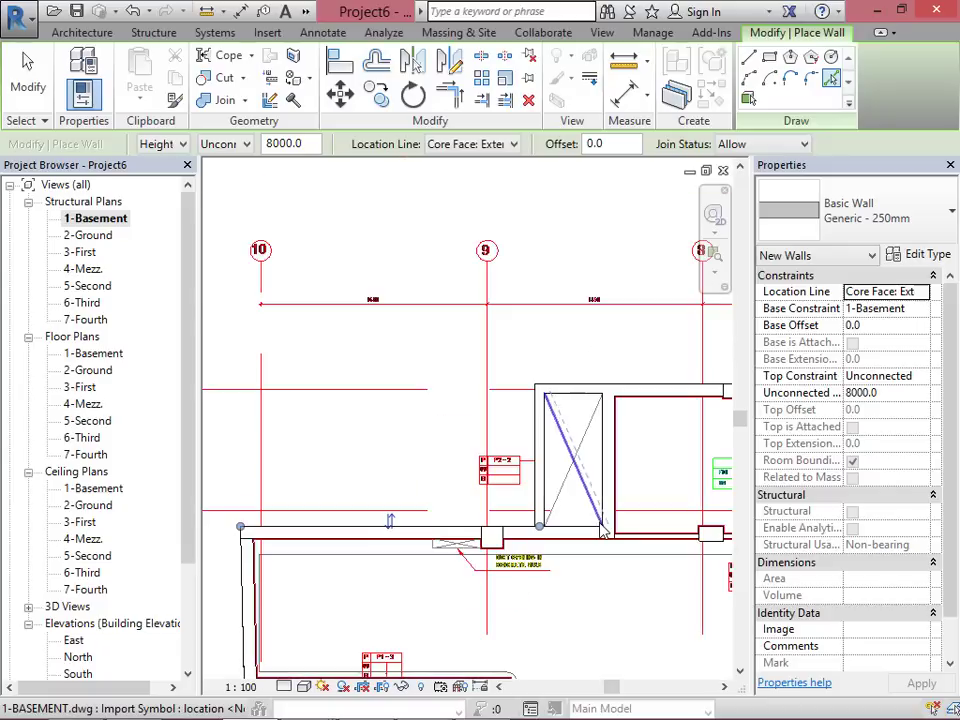
# Step: Try to place a Generic - 250mm wall along the lower outline between the grid 9 column and the duct shaft
pyautogui.scroll(3, 598, 535)
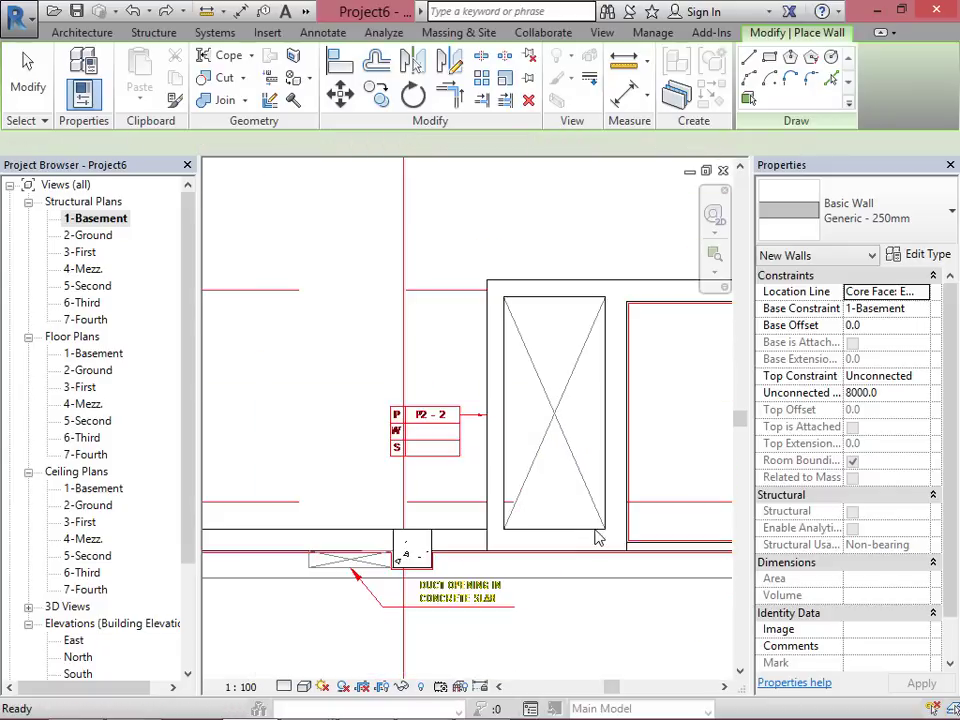
pyautogui.click(476, 565)
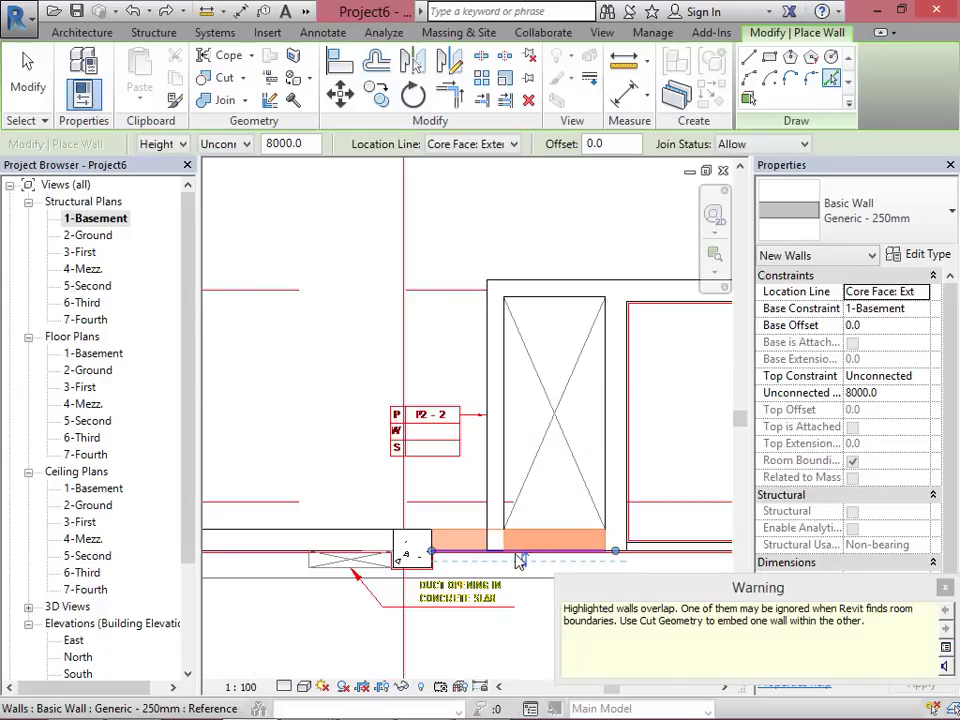
pyautogui.press('Escape')
pyautogui.press('Escape')
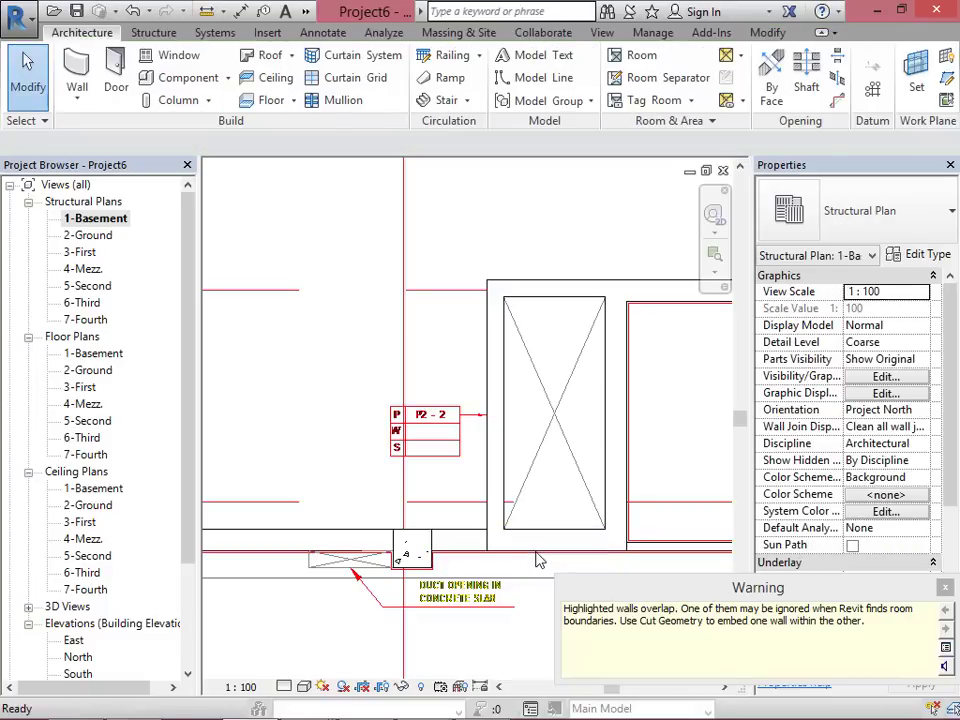
pyautogui.scroll(3, 537, 560)
pyautogui.scroll(-3, 556, 511)
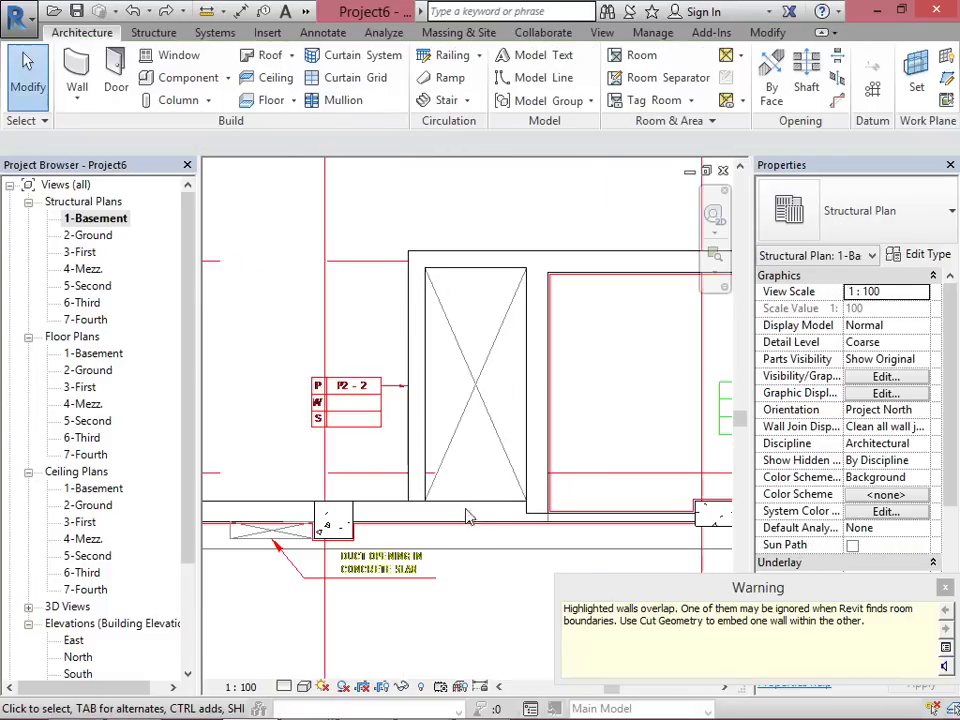
# Step: Create a similar Generic - 250mm wall by picking the outline from the grid 9 column along the duct shaft's lower edge to its side wall
pyautogui.click(528, 505)
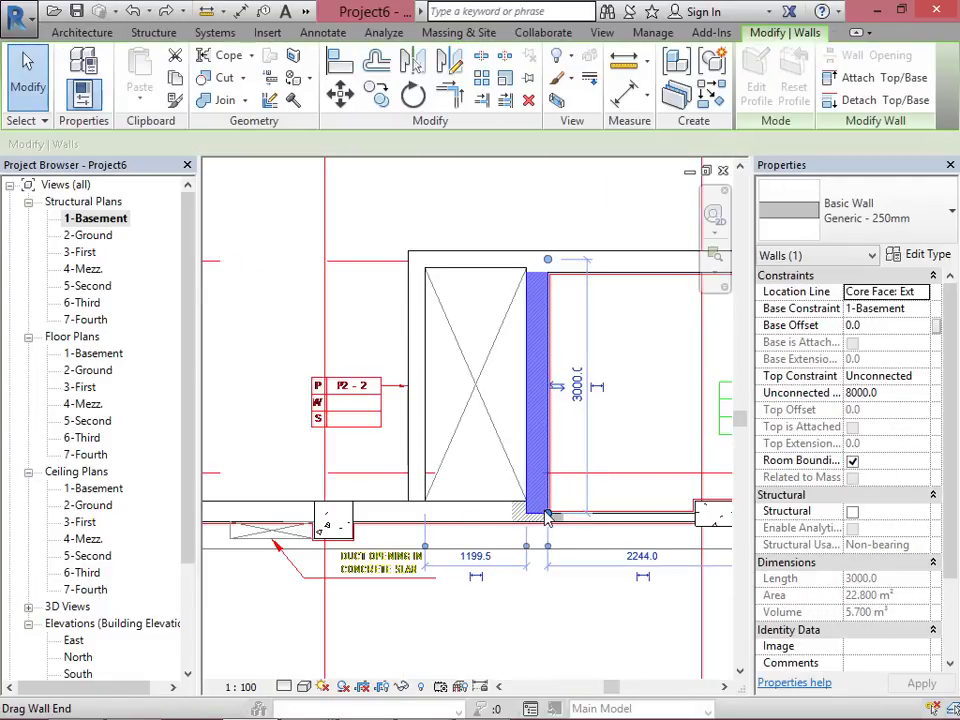
pyautogui.rightClick(547, 517)
pyautogui.click(575, 227)
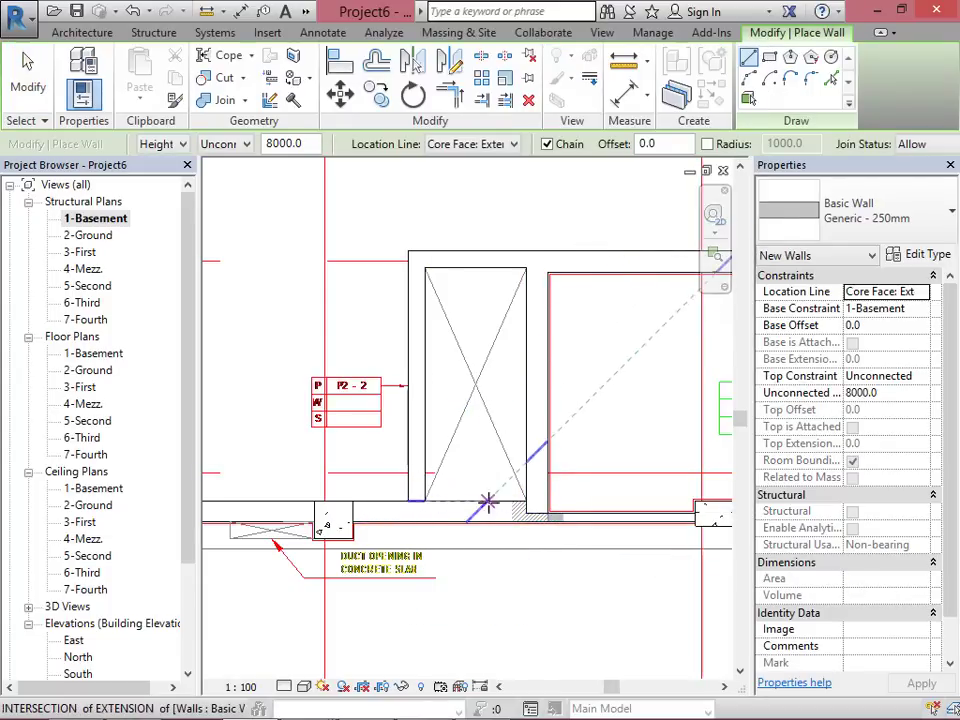
pyautogui.scroll(3, 487, 503)
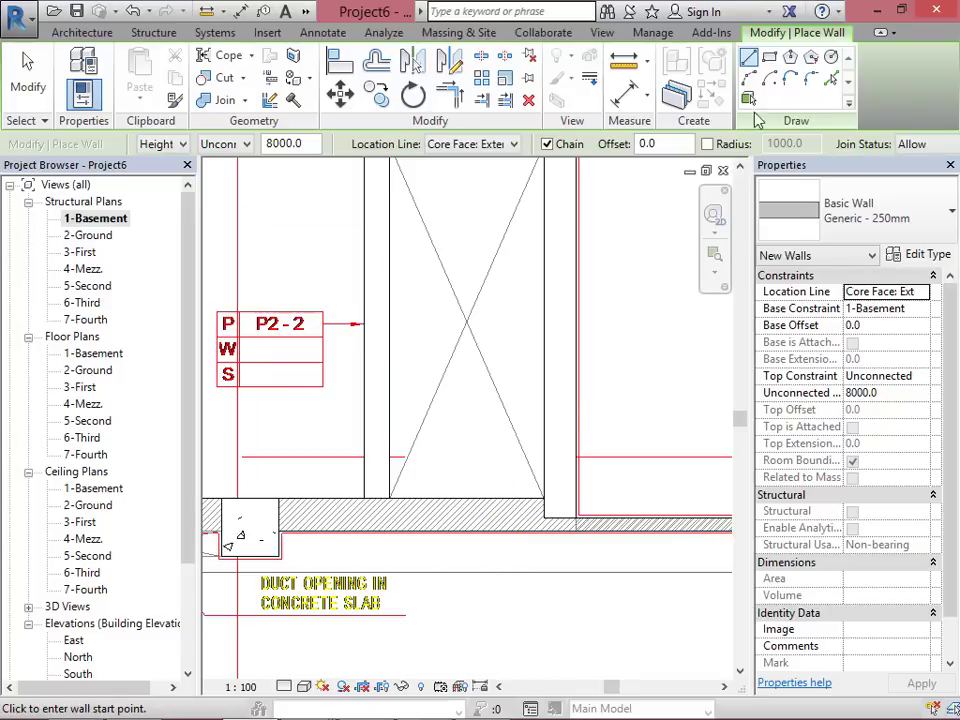
pyautogui.click(832, 80)
pyautogui.scroll(3, 386, 540)
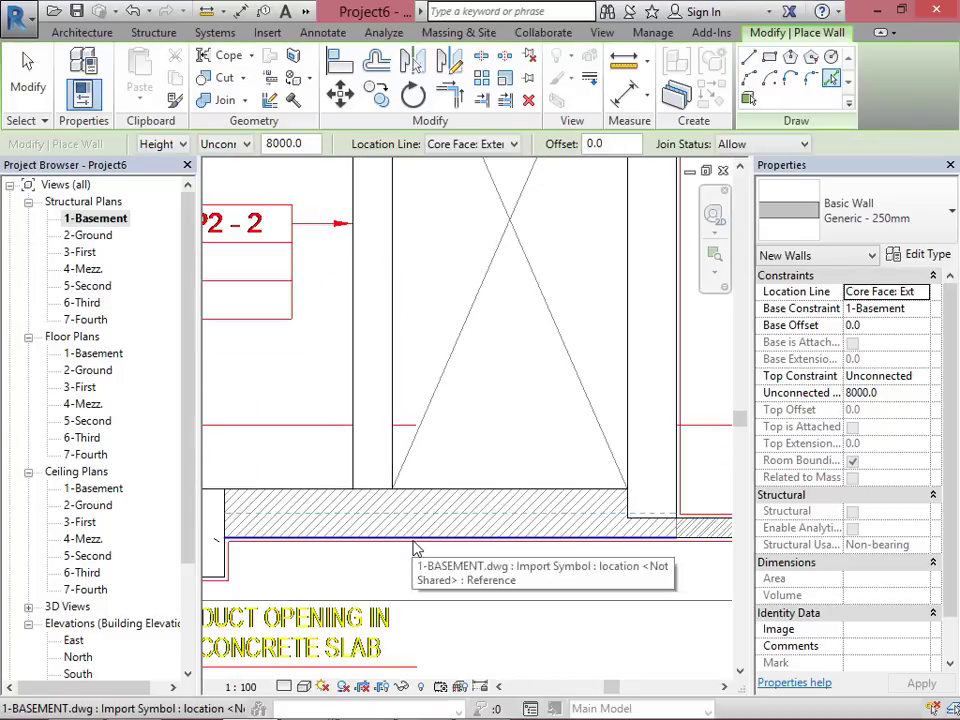
pyautogui.scroll(-5, 696, 516)
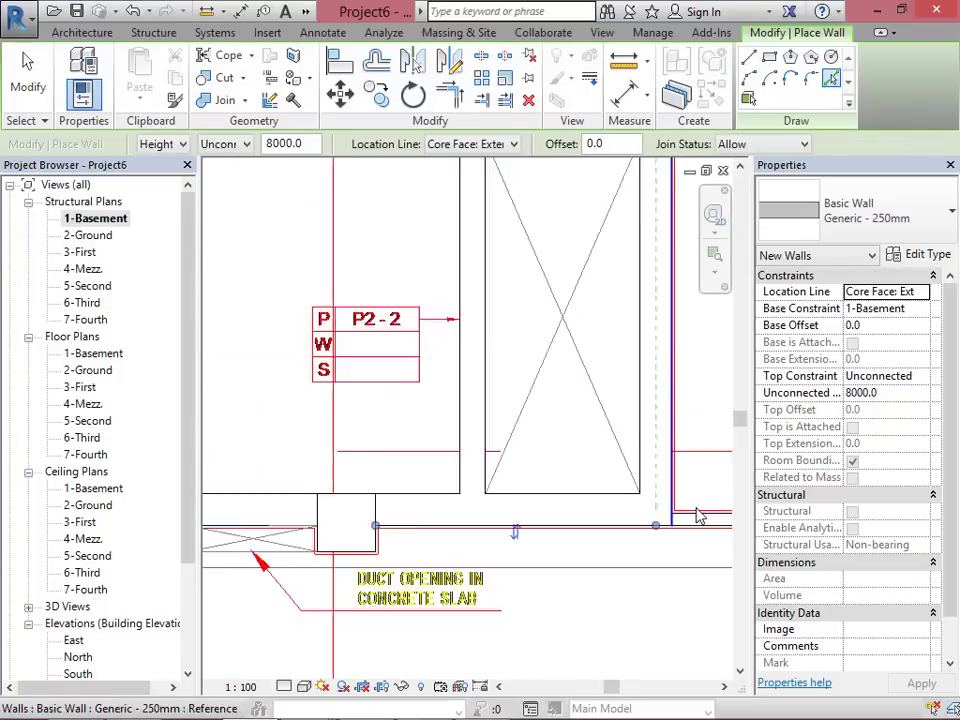
# Step: Place a Generic - 250mm wall along the outline from the grid 9 column to the corner beyond grid 10
pyautogui.scroll(3, 340, 523)
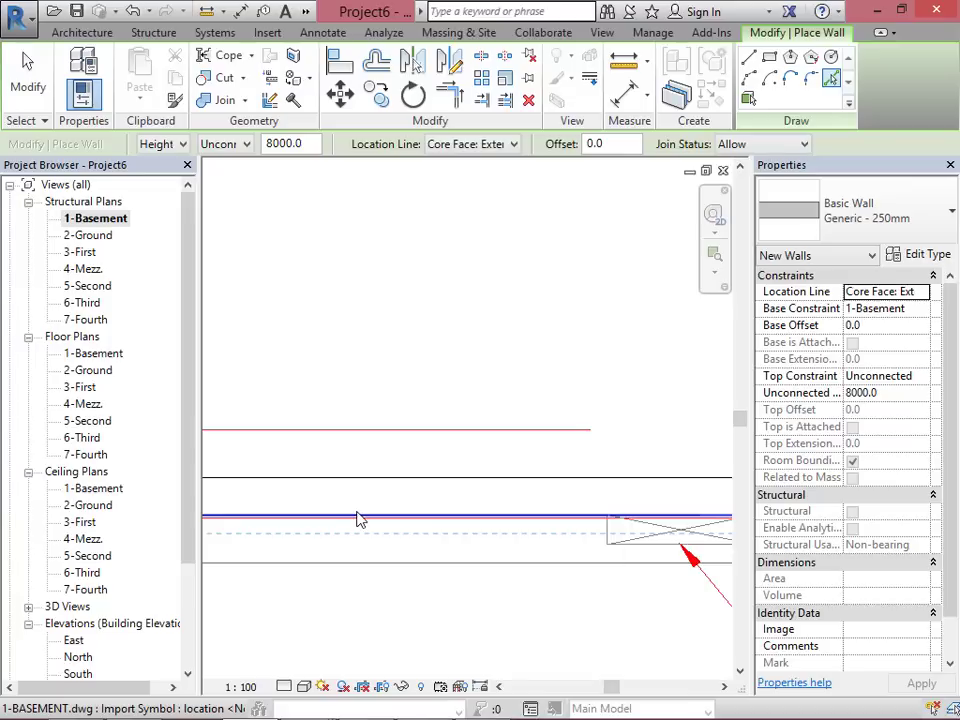
pyautogui.scroll(-4, 482, 456)
pyautogui.scroll(4, 489, 441)
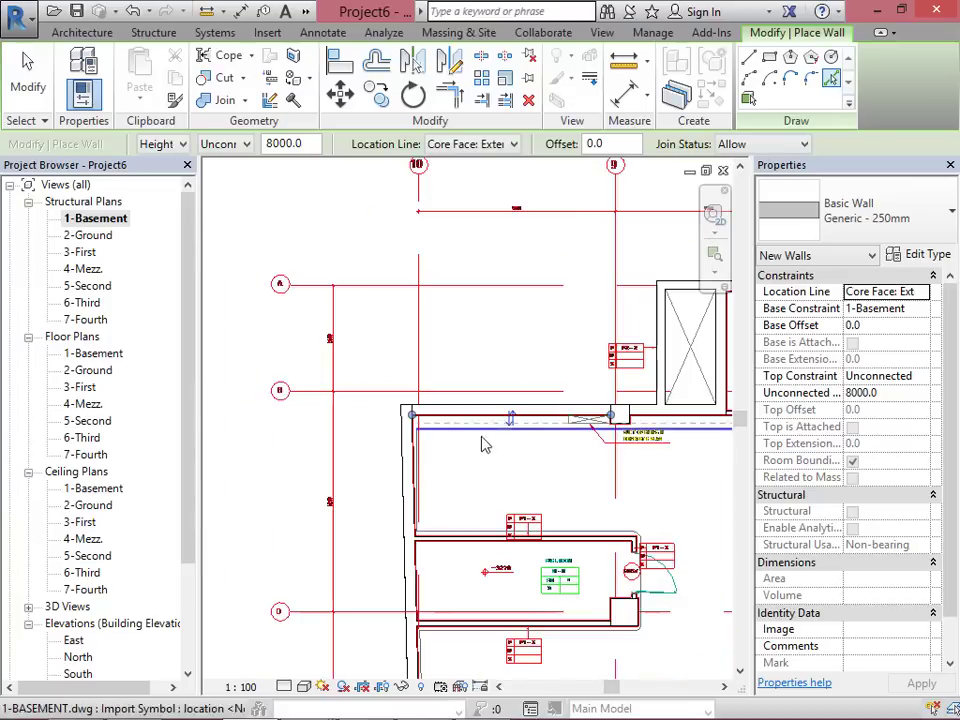
# Step: Try to move the end of the new wall onto the outline corner beyond grid 10
pyautogui.scroll(-3, 402, 470)
pyautogui.scroll(5, 420, 328)
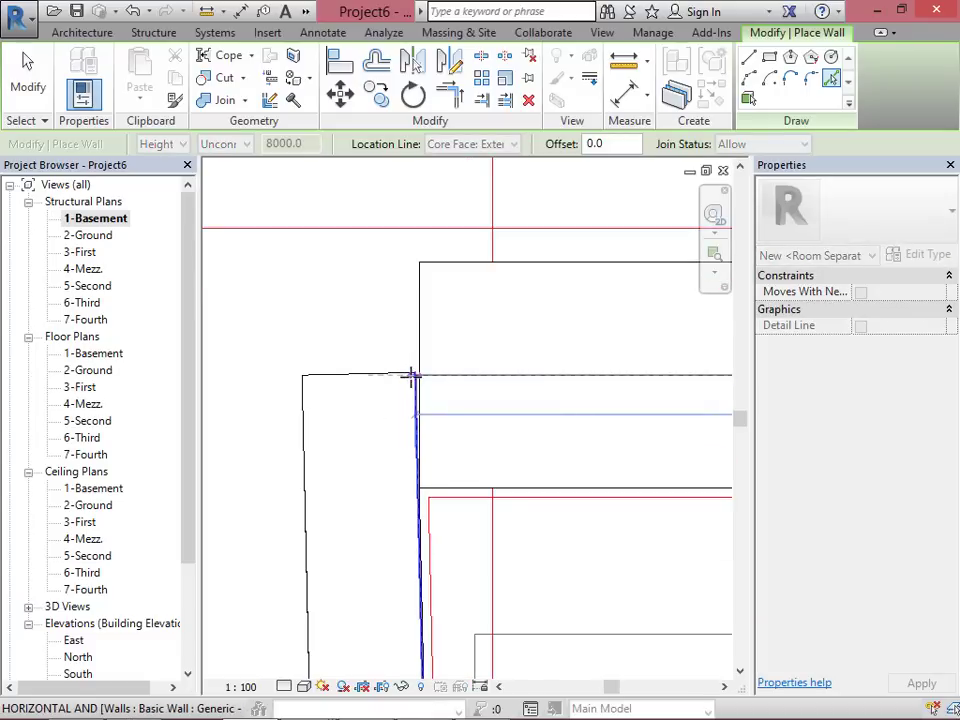
pyautogui.scroll(3, 410, 377)
pyautogui.scroll(-5, 435, 360)
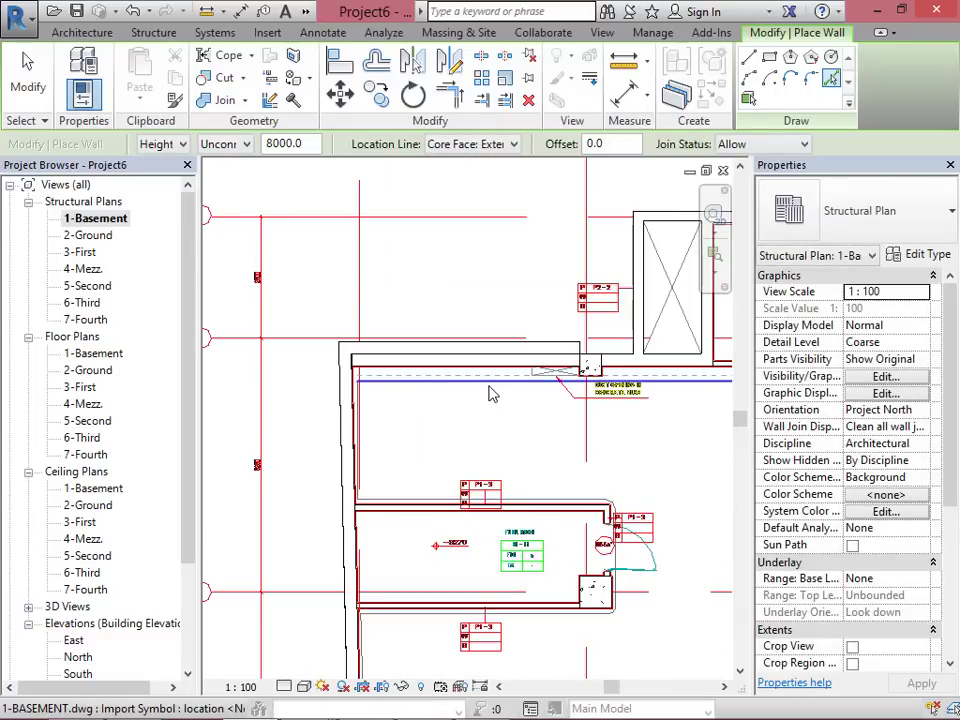
pyautogui.scroll(5, 485, 395)
pyautogui.click(410, 387)
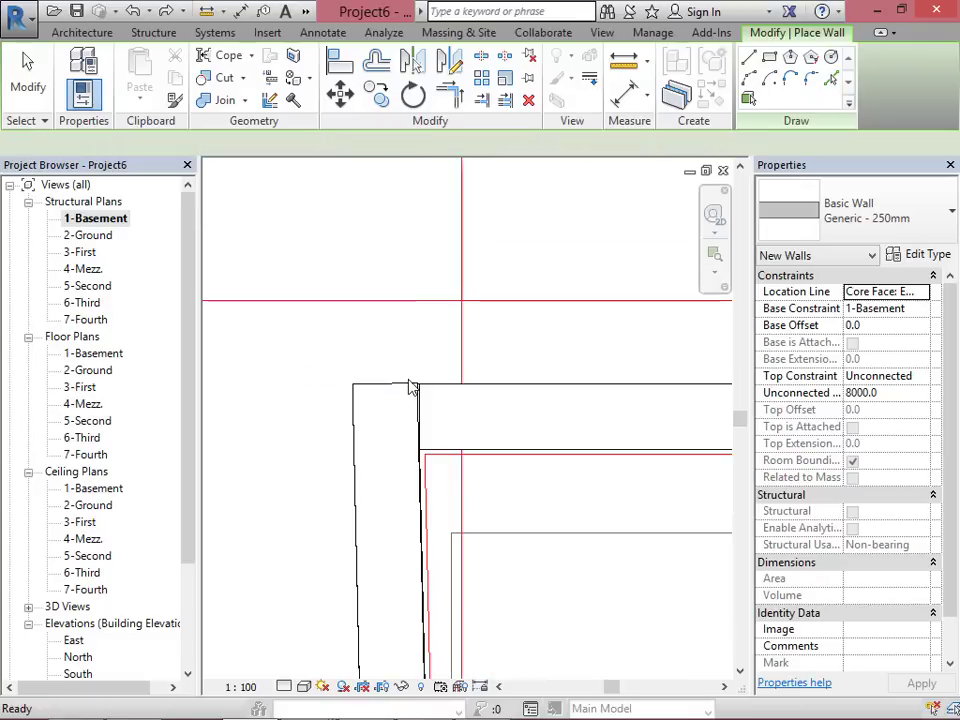
pyautogui.press('Escape')
pyautogui.press('Escape')
# Step: Stretch the end of the upper Generic - 250mm wall to meet the slanted side wall at the corner beyond grid 10
pyautogui.click(437, 390)
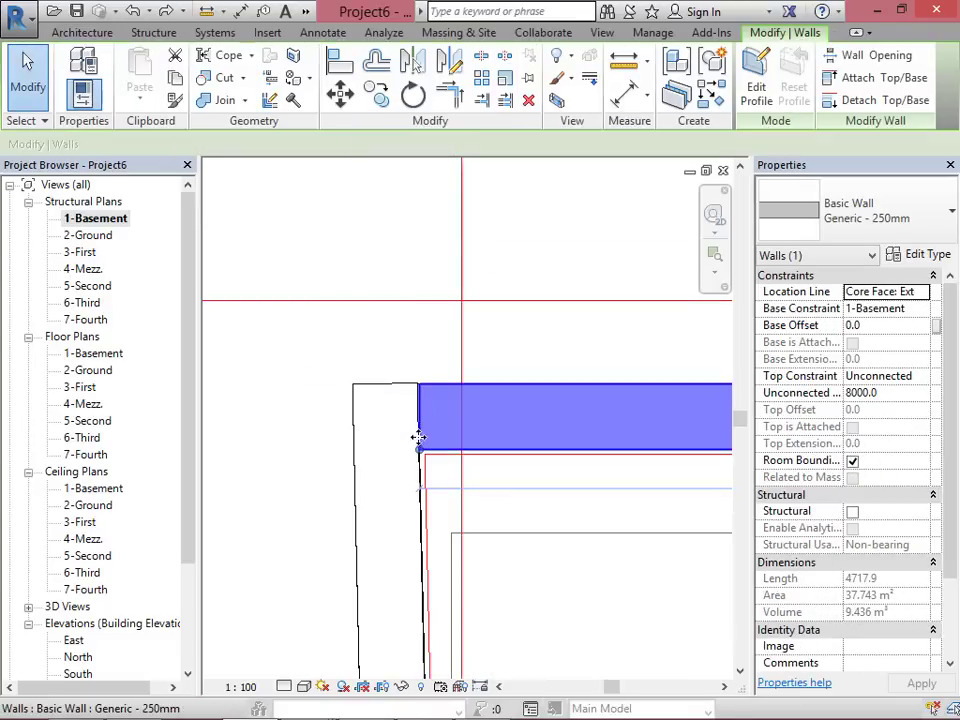
pyautogui.moveTo(420, 453)
pyautogui.mouseDown()
pyautogui.moveTo(407, 450)
pyautogui.moveTo(418, 450)
pyautogui.mouseUp()
pyautogui.press('Escape')
pyautogui.scroll(-5, 424, 300)
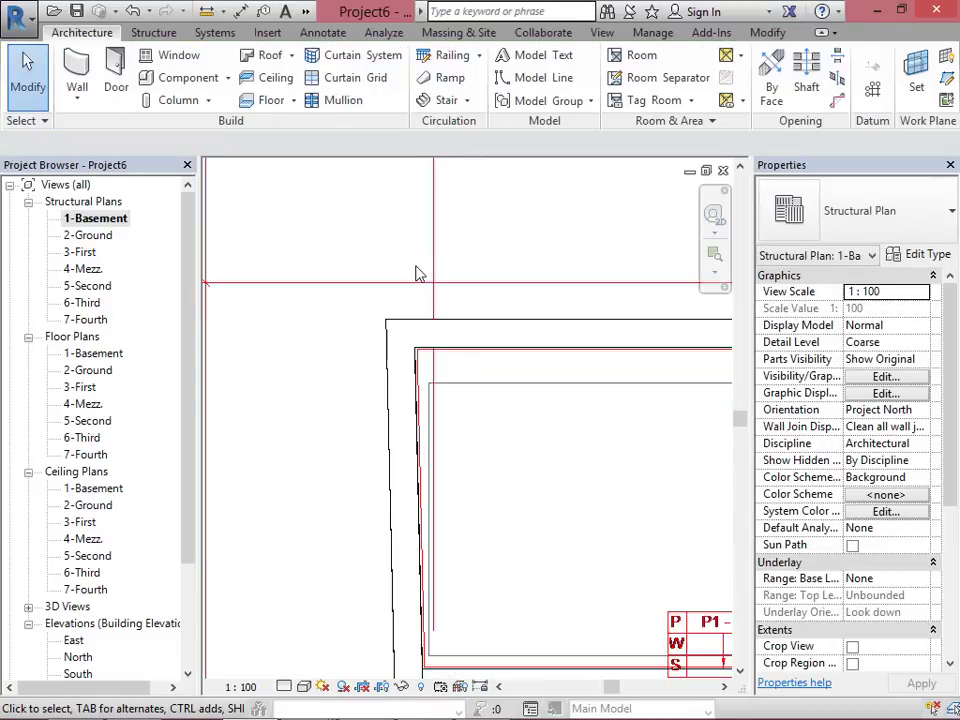
# Step: Create a similar Generic - 250mm wall along the basement's lower outline from the grid 10 corner to the column near grid 8
pyautogui.scroll(-3, 291, 413)
pyautogui.scroll(5, 431, 538)
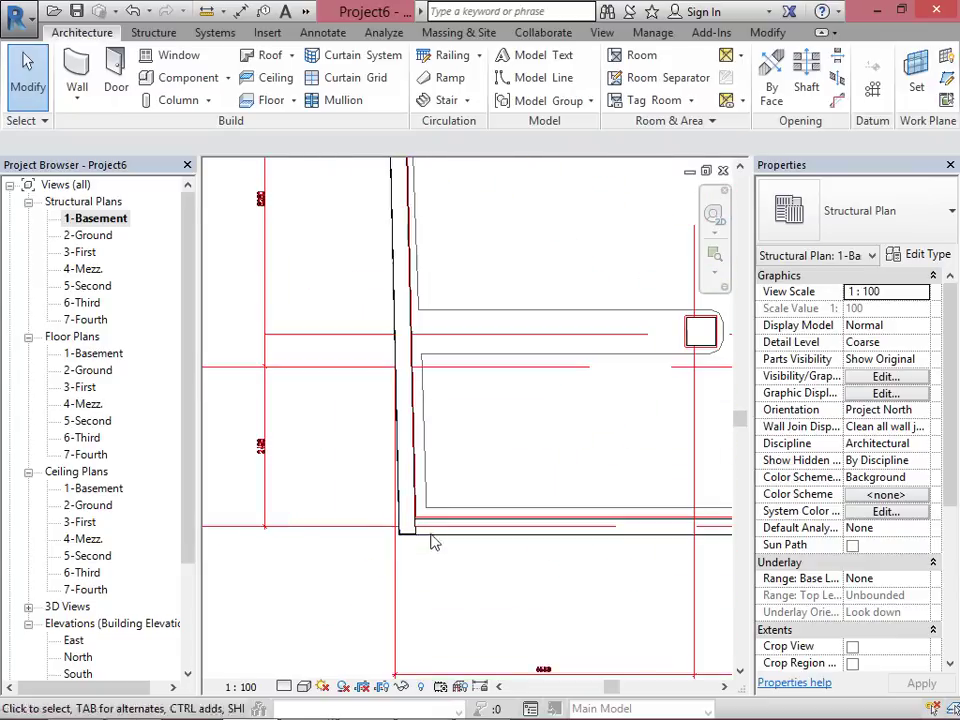
pyautogui.scroll(-3, 378, 576)
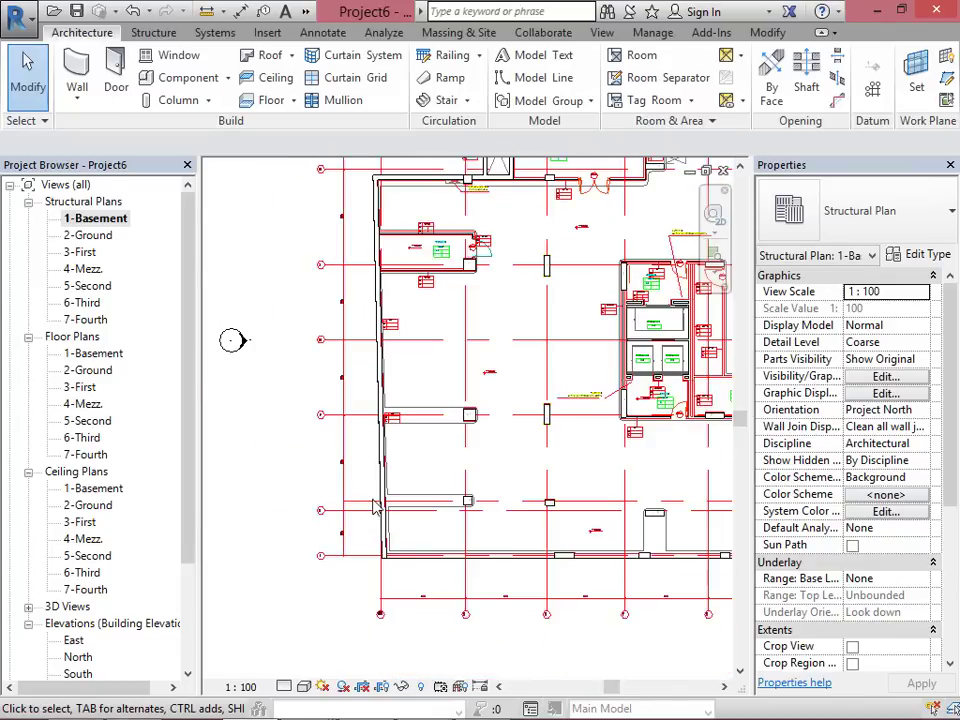
pyautogui.rightClick(381, 498)
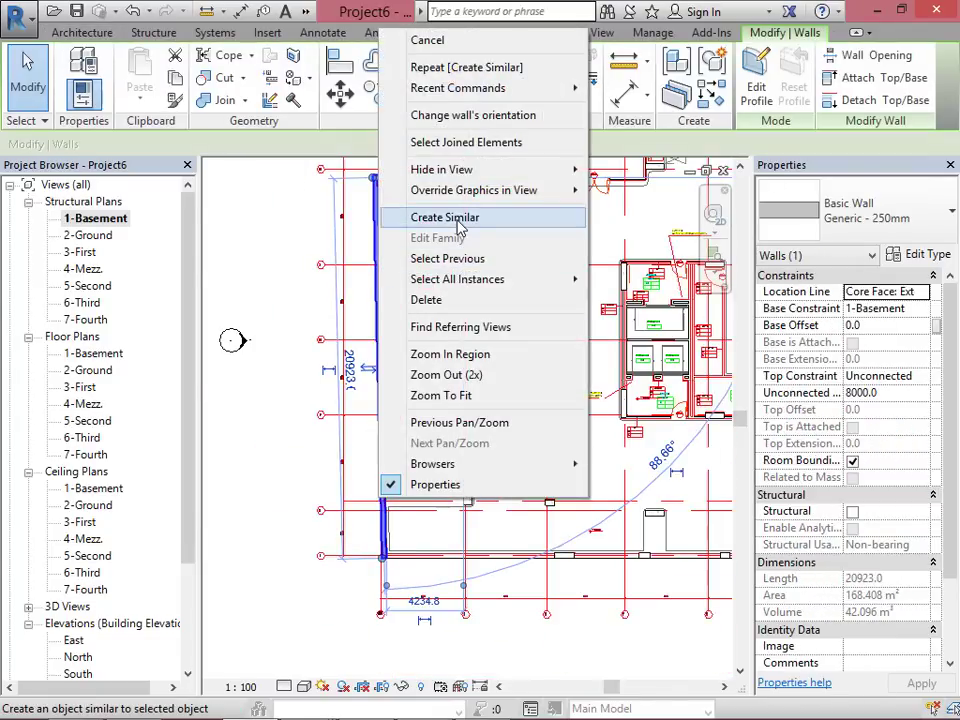
pyautogui.click(458, 228)
pyautogui.scroll(5, 424, 568)
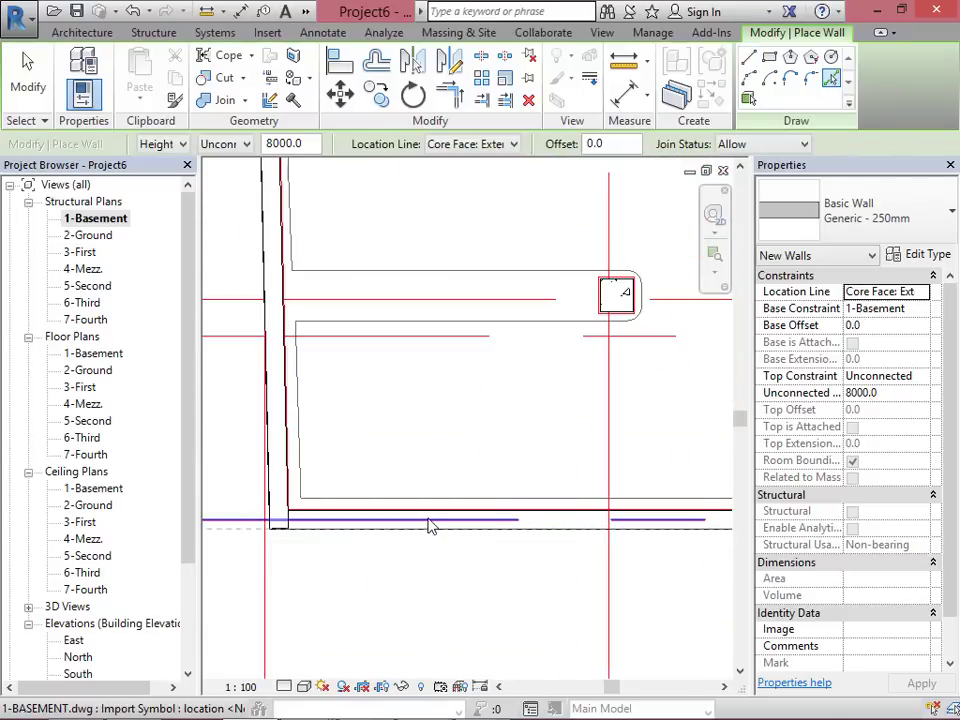
pyautogui.scroll(3, 430, 516)
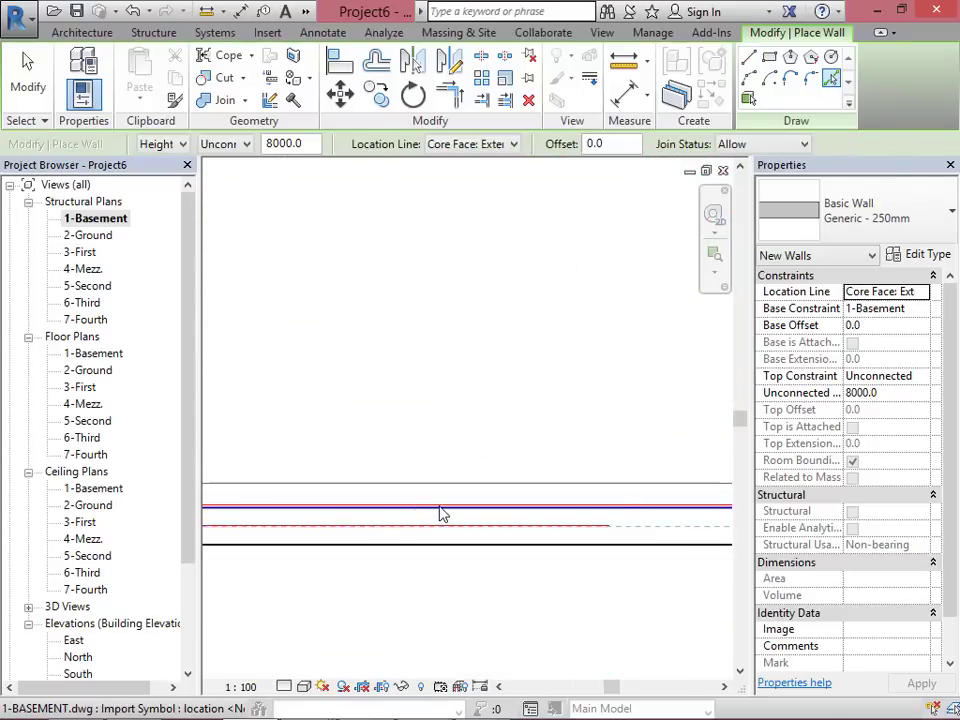
pyautogui.scroll(-5, 268, 525)
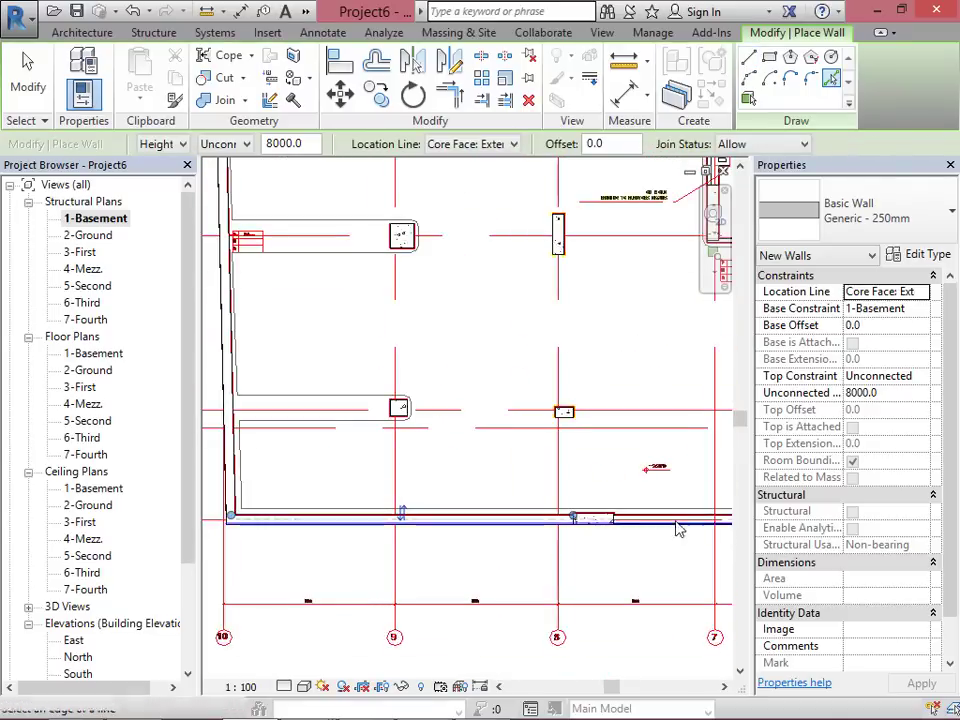
# Step: Place Generic - 250mm walls along the lower outline between the columns from grid 8 to grid 5
pyautogui.scroll(5, 680, 528)
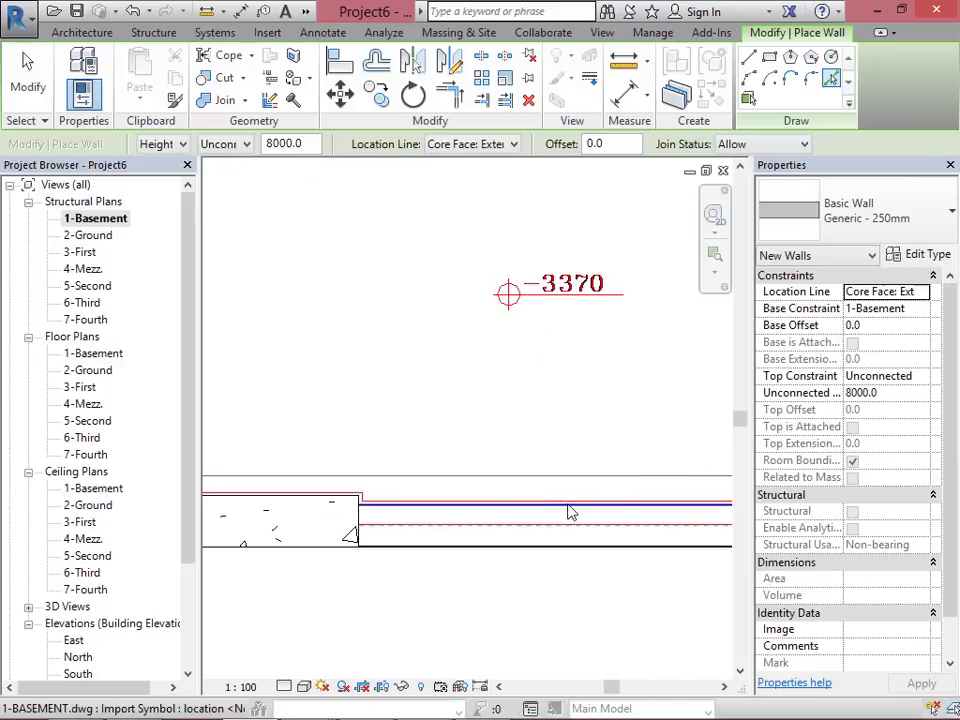
pyautogui.scroll(-4, 208, 536)
pyautogui.scroll(3, 450, 528)
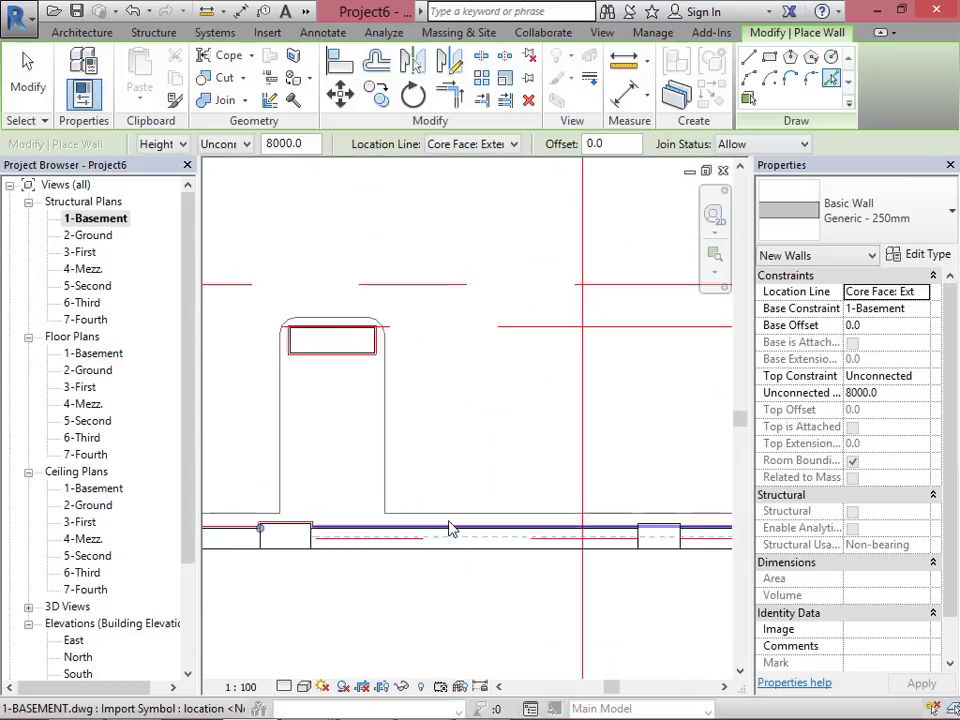
pyautogui.scroll(2, 452, 537)
pyautogui.scroll(-4, 448, 530)
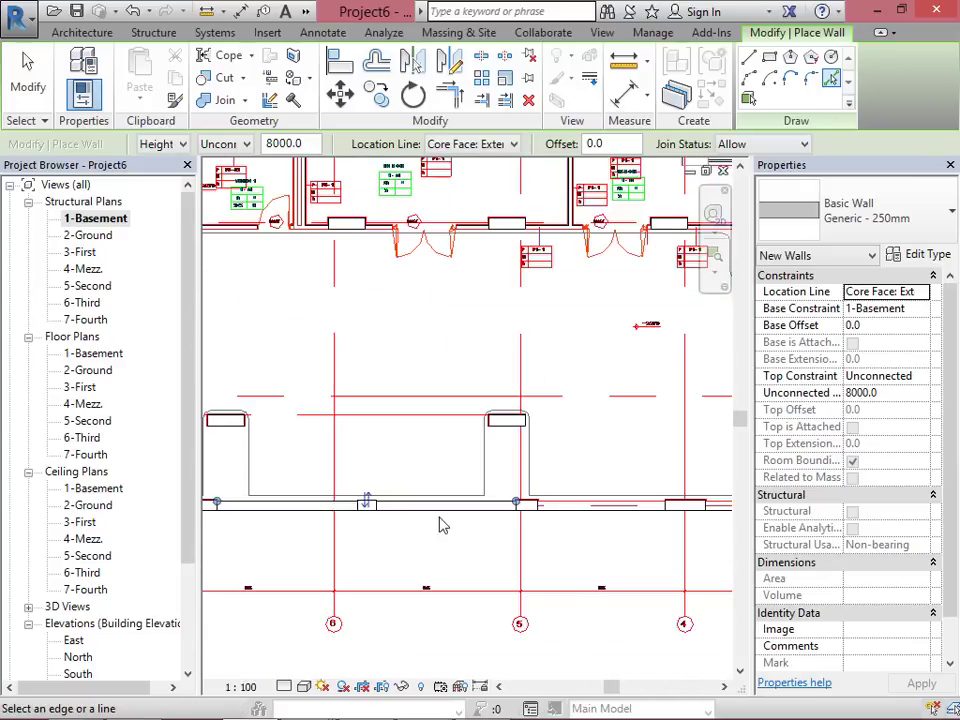
# Step: Try to place another Generic - 250mm wall along the lower outline between the small column near grid 6 and the grid 5 column
pyautogui.scroll(4, 443, 525)
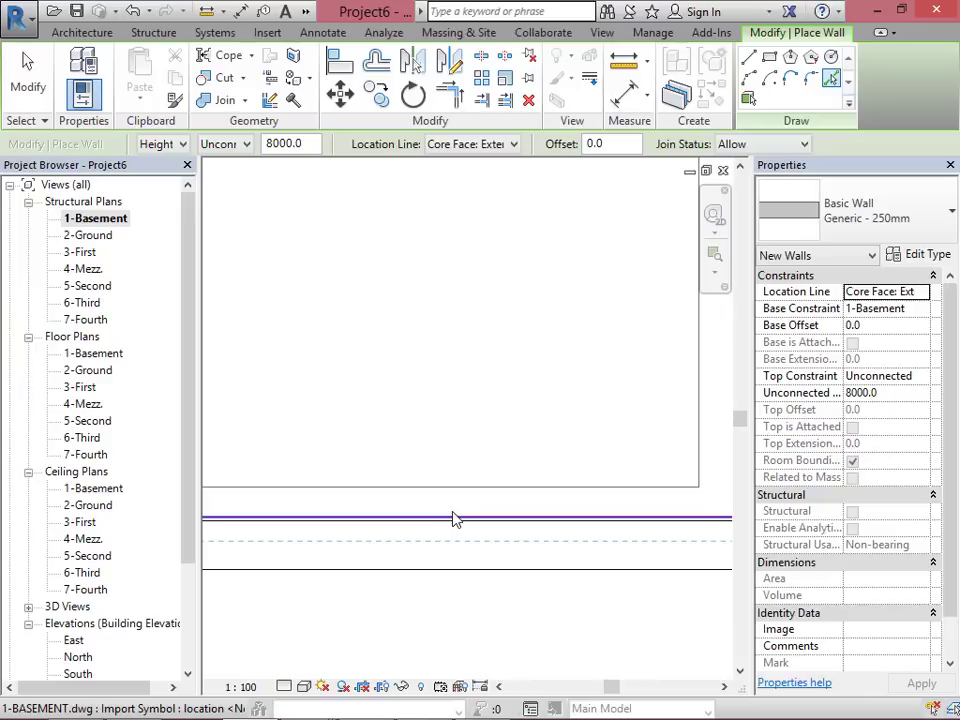
pyautogui.click(453, 519)
pyautogui.press('Escape')
pyautogui.press('Escape')
pyautogui.scroll(-2, 468, 515)
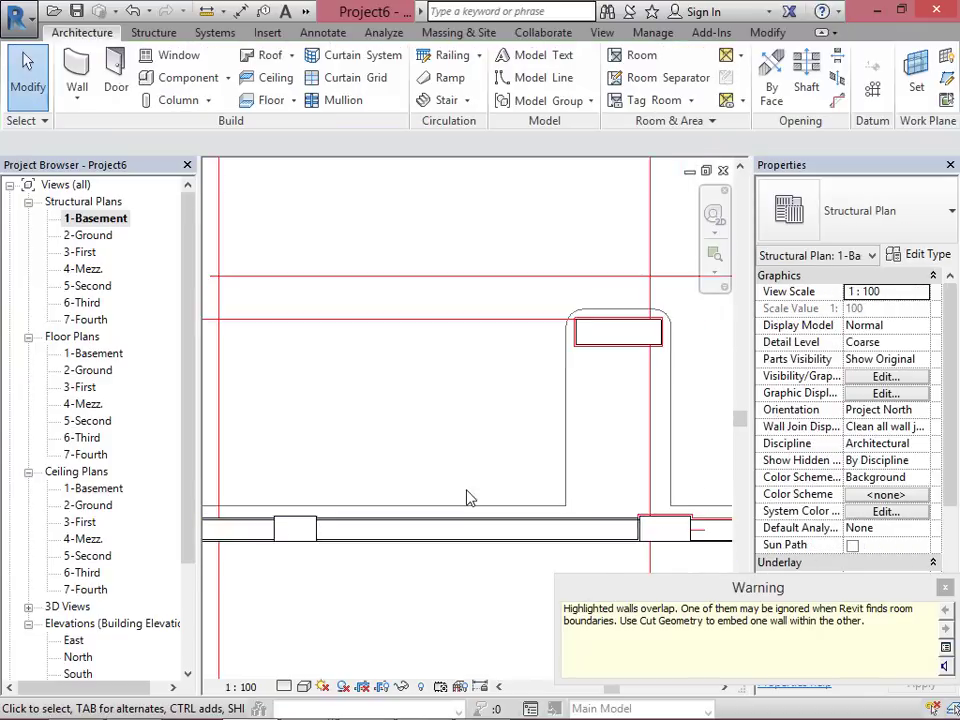
pyautogui.scroll(-2, 472, 515)
pyautogui.scroll(2, 471, 527)
pyautogui.scroll(-3, 414, 501)
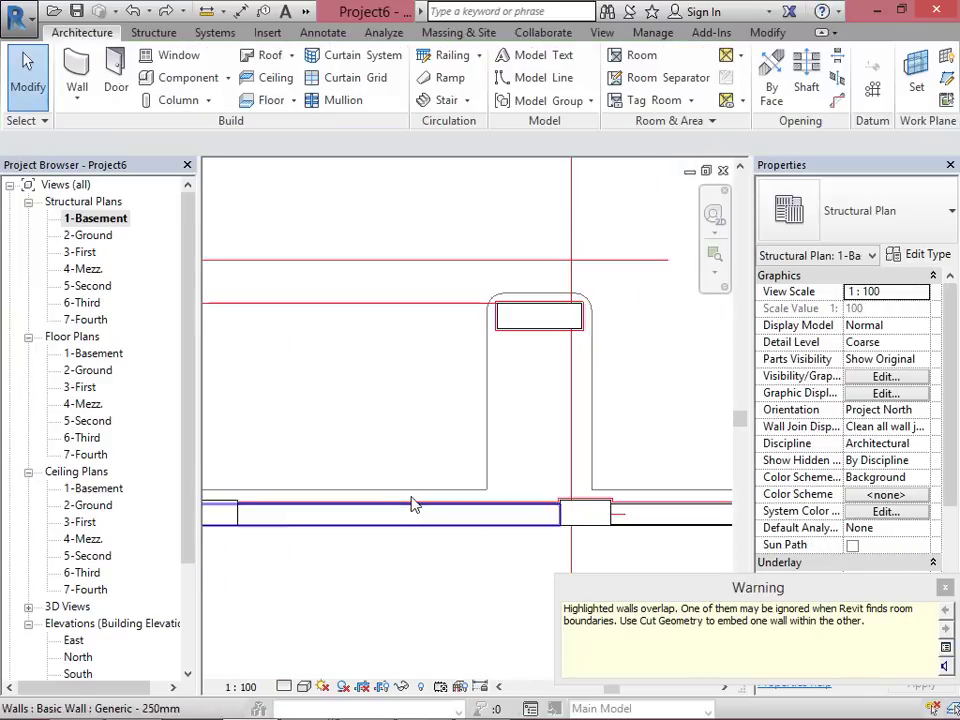
# Step: Create a similar Generic - 250mm wall along the lower outline between the grid 5 and grid 4 columns
pyautogui.scroll(2, 590, 525)
pyautogui.scroll(2, 620, 505)
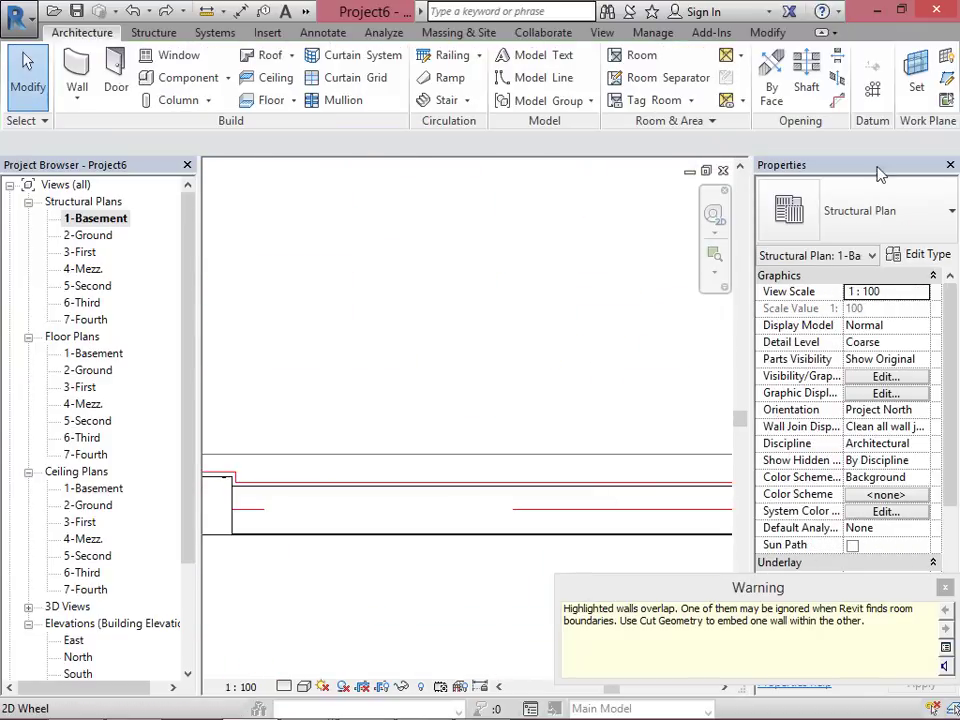
pyautogui.scroll(-3, 333, 510)
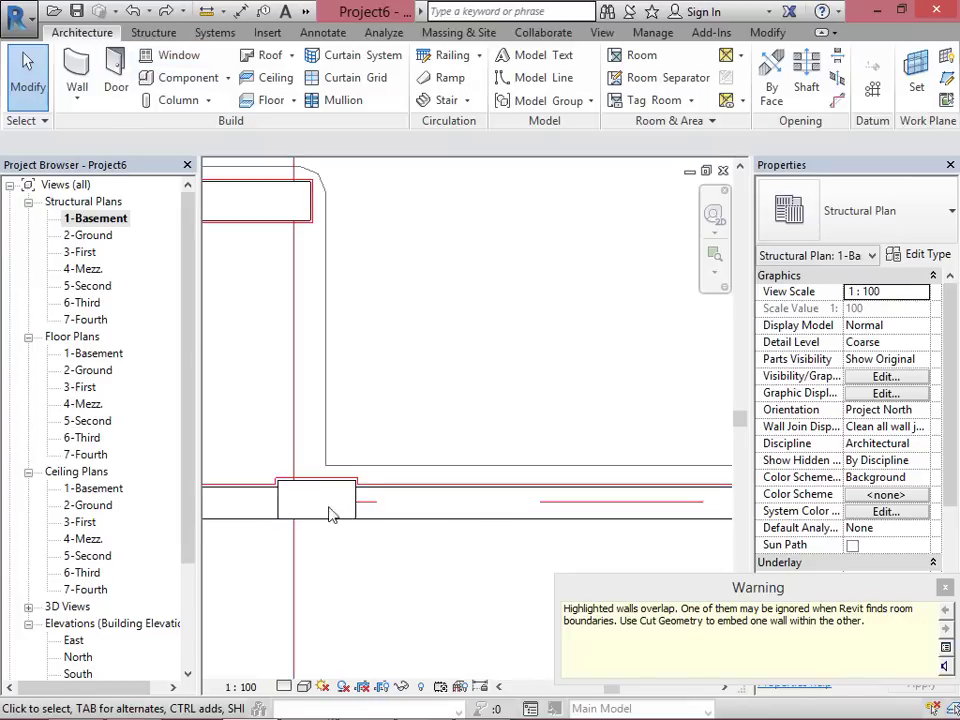
pyautogui.click(249, 490)
pyautogui.rightClick(249, 490)
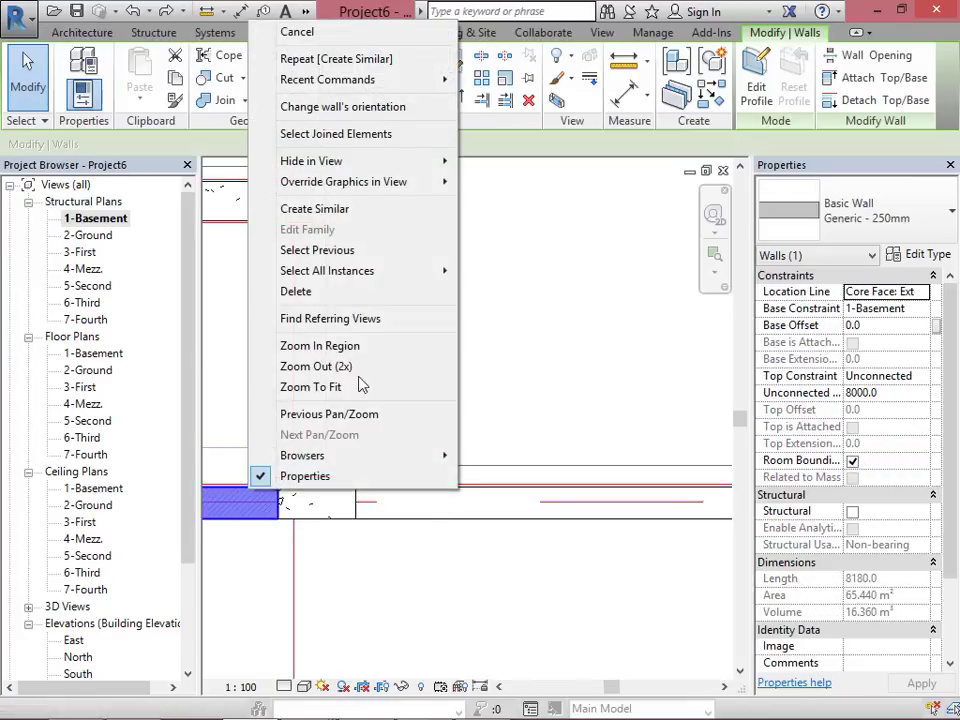
pyautogui.click(337, 210)
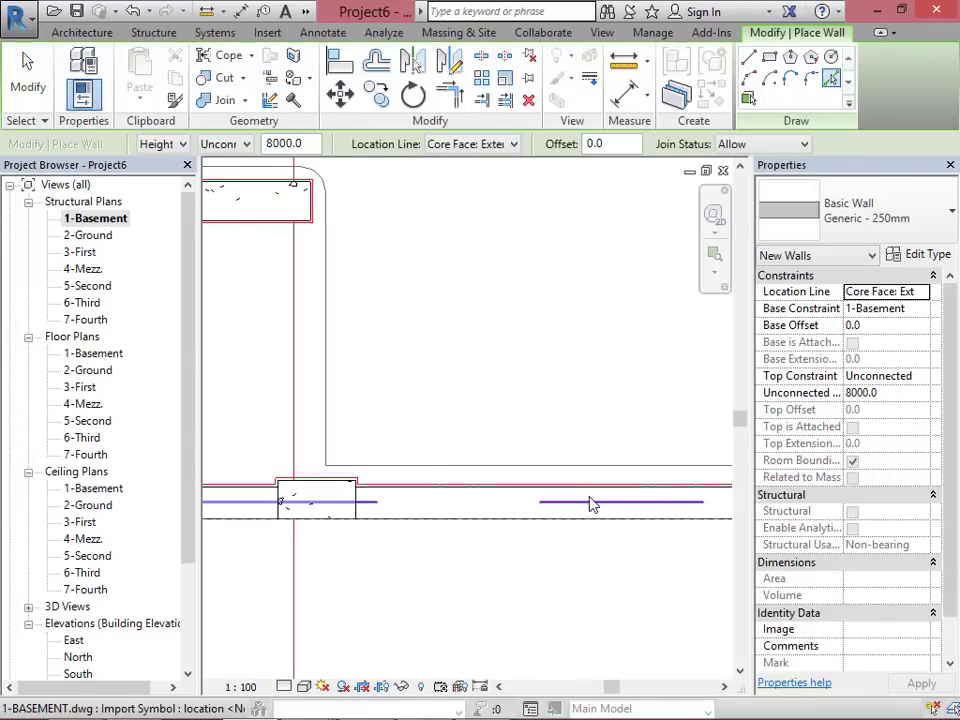
pyautogui.scroll(-4, 587, 491)
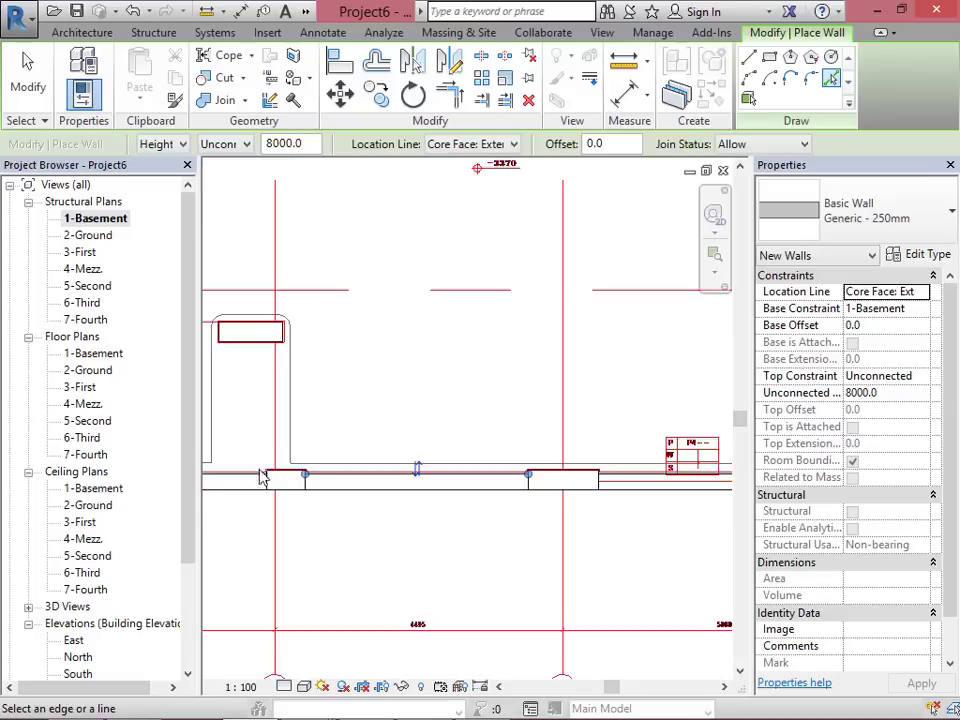
# Step: Place a Generic - 250mm wall along the lower outline from the grid 4 column to the column beside the roller shutter
pyautogui.scroll(5, 546, 484)
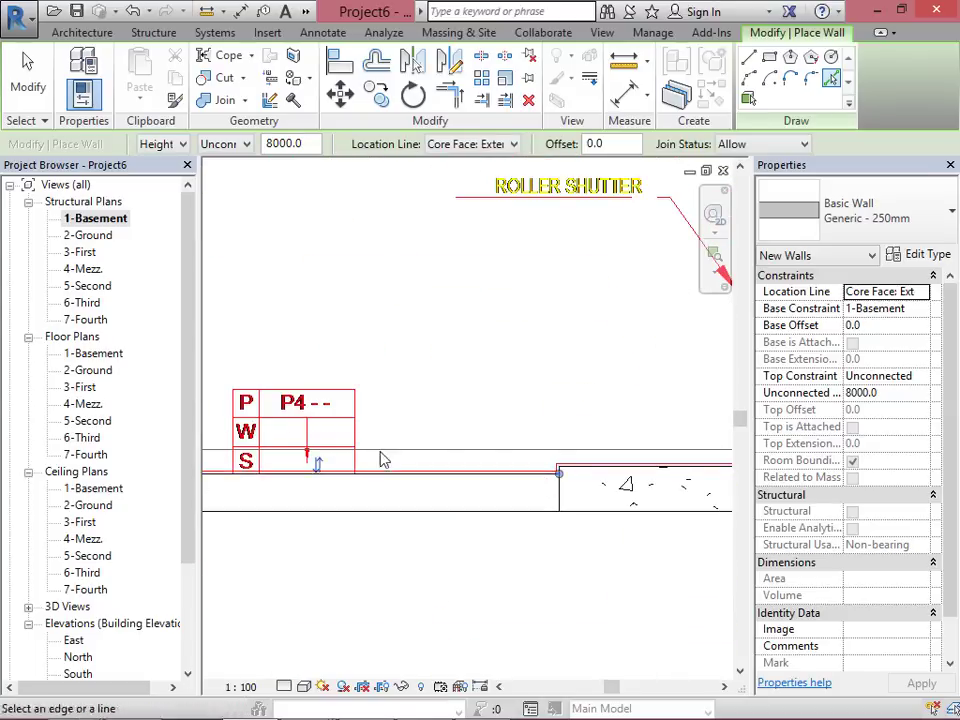
pyautogui.scroll(-3, 370, 456)
pyautogui.scroll(5, 574, 489)
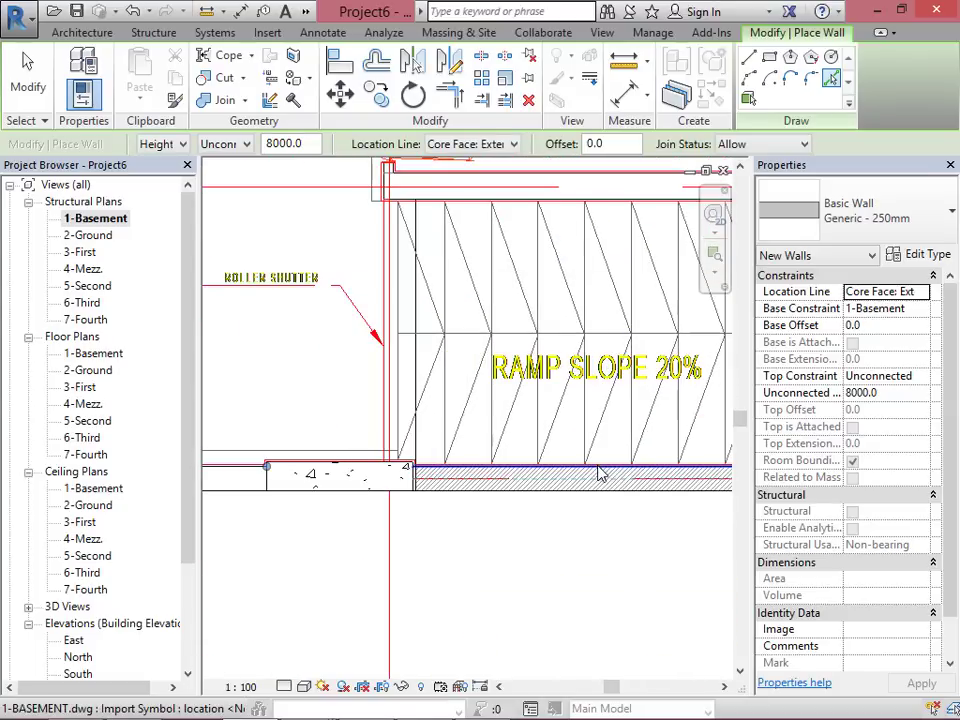
# Step: Place Generic - 250mm walls along the ramp's lower outline between the columns from grid 3 to grid 1
pyautogui.scroll(-2, 395, 488)
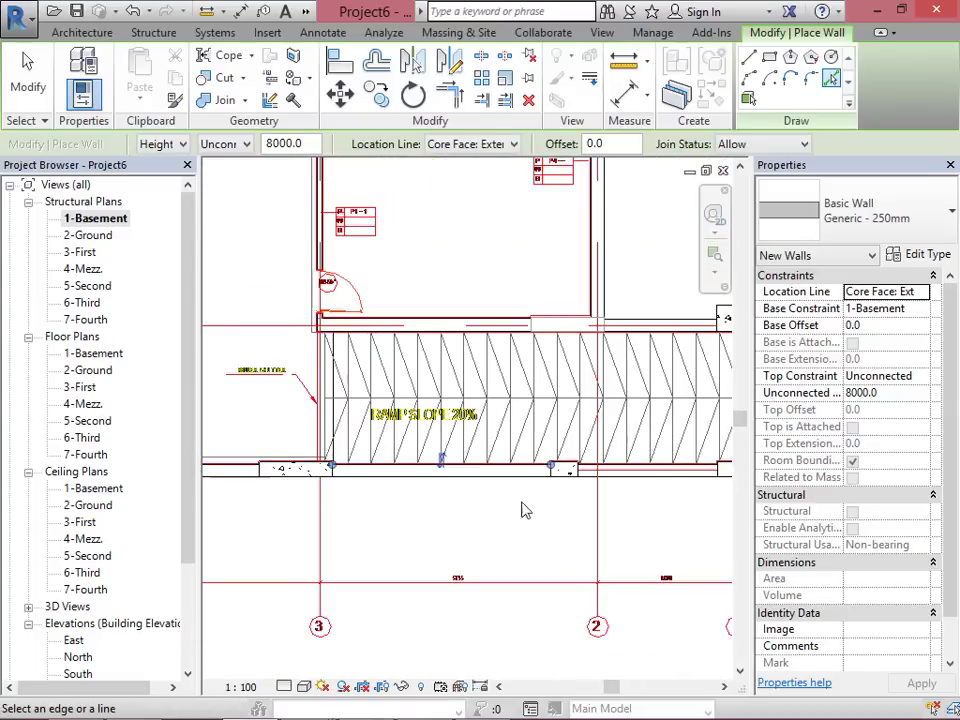
pyautogui.scroll(-2, 590, 492)
pyautogui.scroll(5, 606, 489)
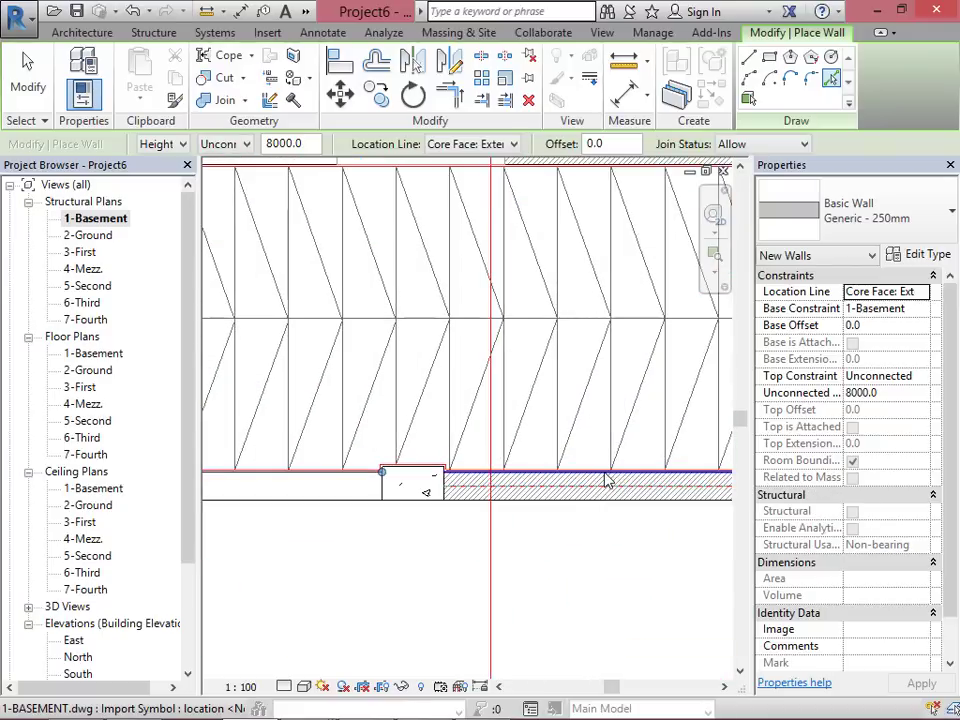
pyautogui.click(604, 483)
pyautogui.scroll(-3, 566, 578)
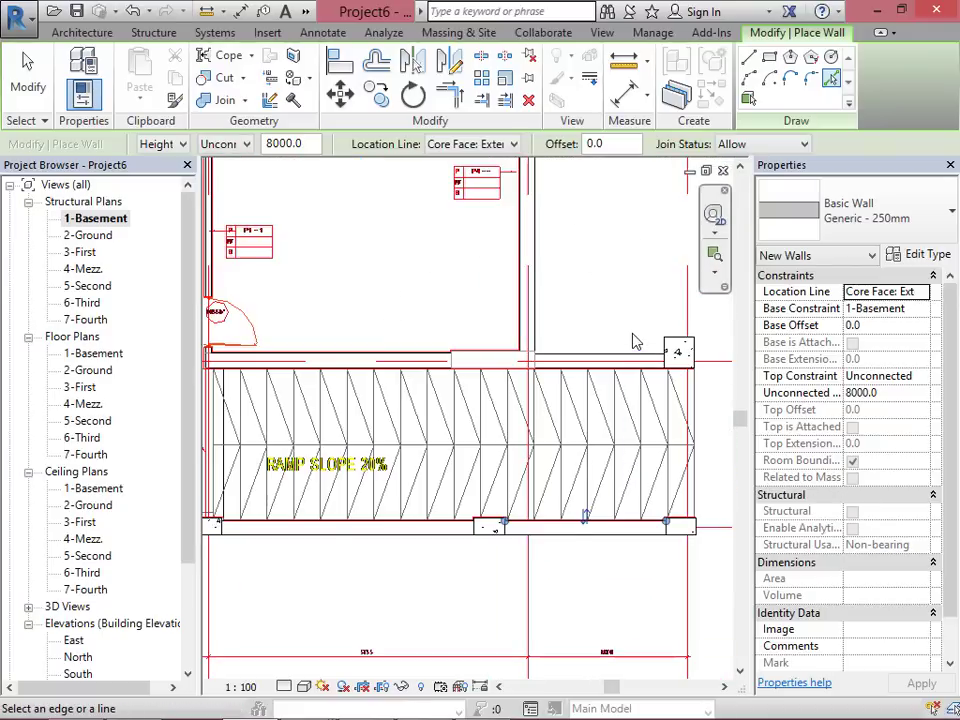
# Step: Place Generic - 250mm walls along the ramp's upper outline, from the grid 1 column to grid 2 and from grid 2 to the roller shutter
pyautogui.scroll(3, 632, 342)
pyautogui.click(621, 382)
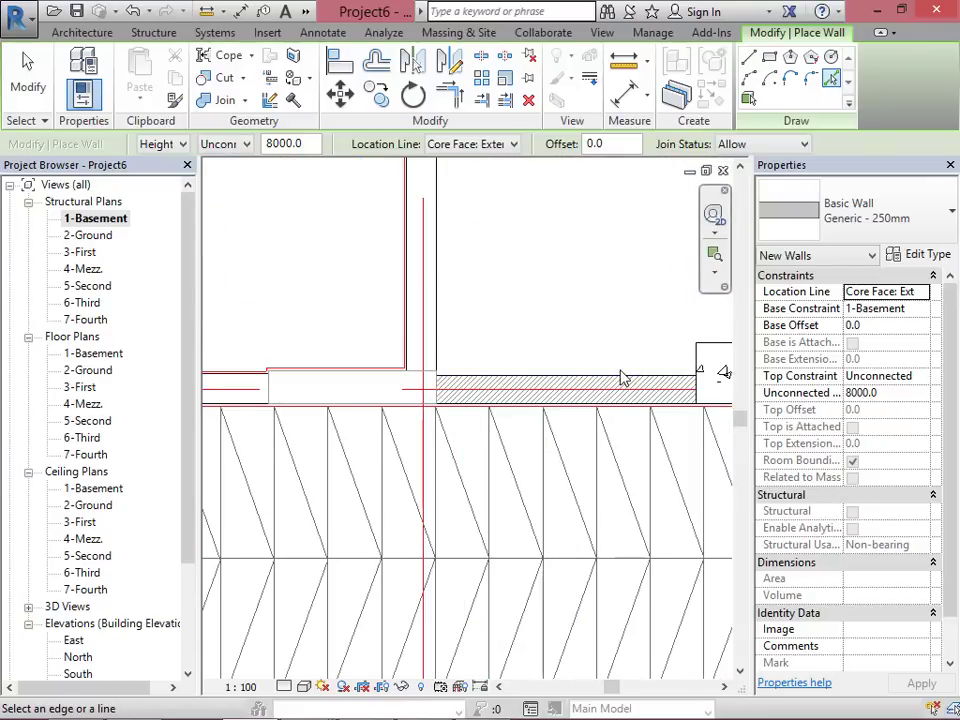
pyautogui.scroll(-3, 471, 388)
pyautogui.scroll(3, 310, 375)
pyautogui.scroll(-3, 662, 439)
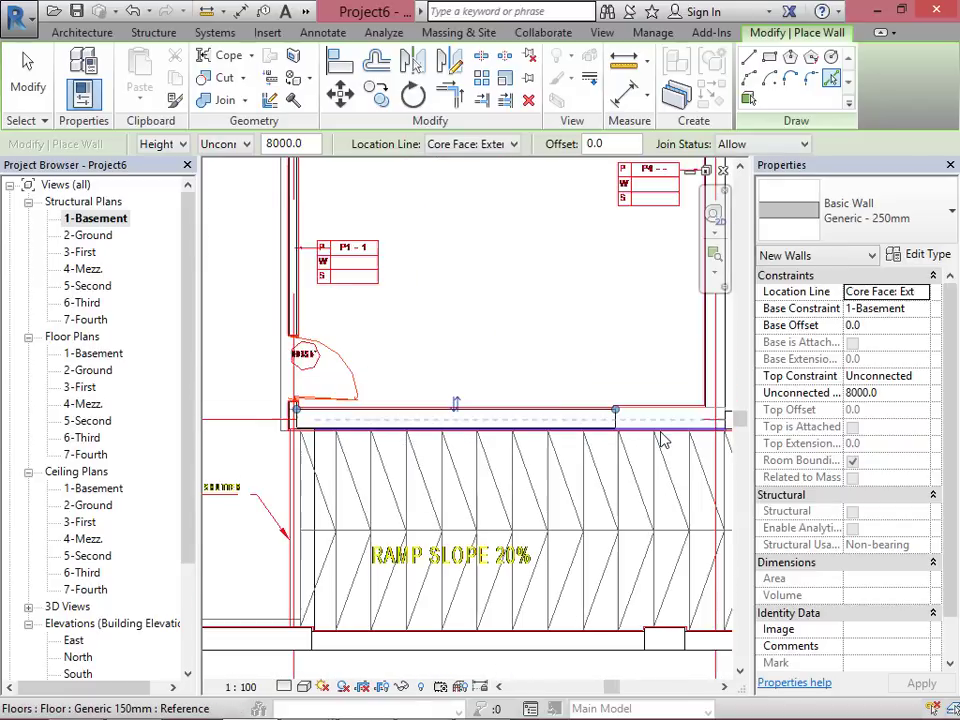
# Step: Place a Generic - 250mm wall along the vertical outline near grid 2, from the ramp up to the grid E column
pyautogui.scroll(5, 504, 500)
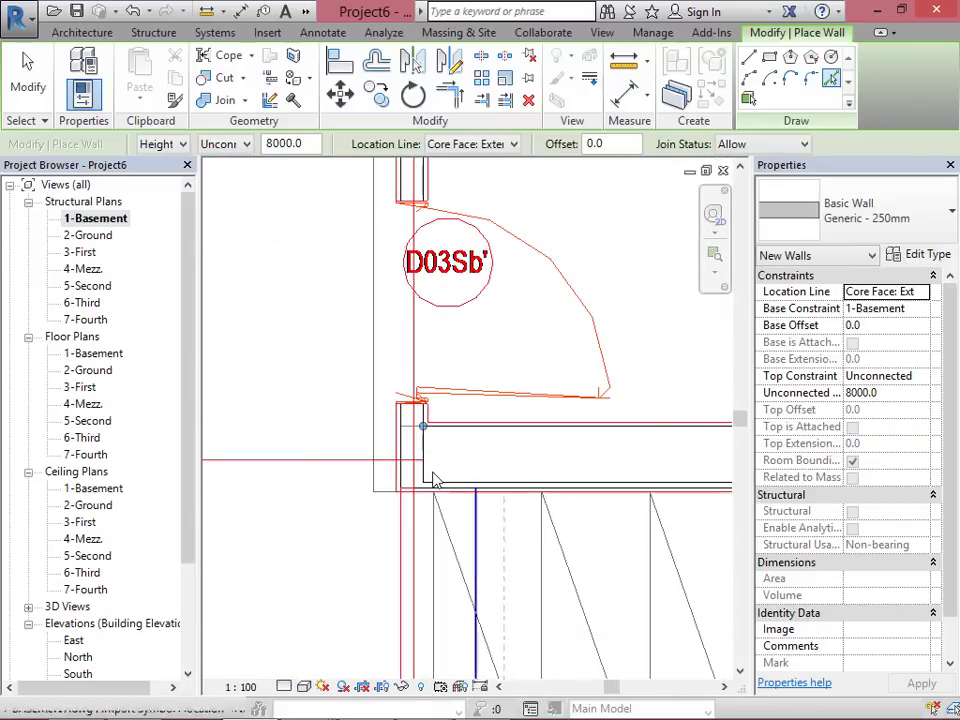
pyautogui.scroll(-2, 335, 480)
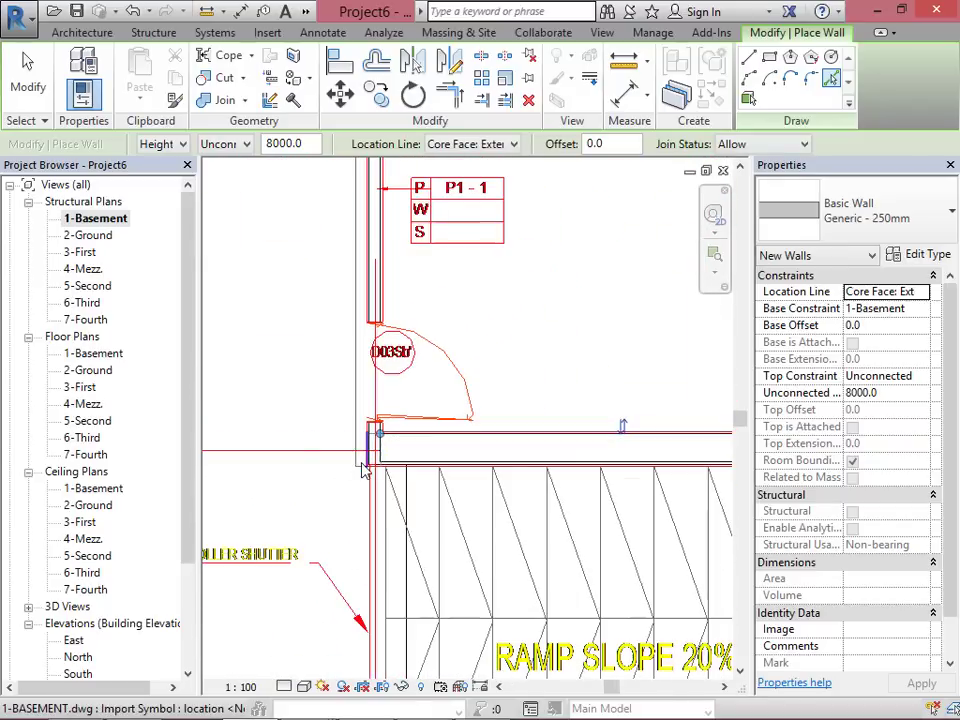
pyautogui.scroll(-5, 422, 497)
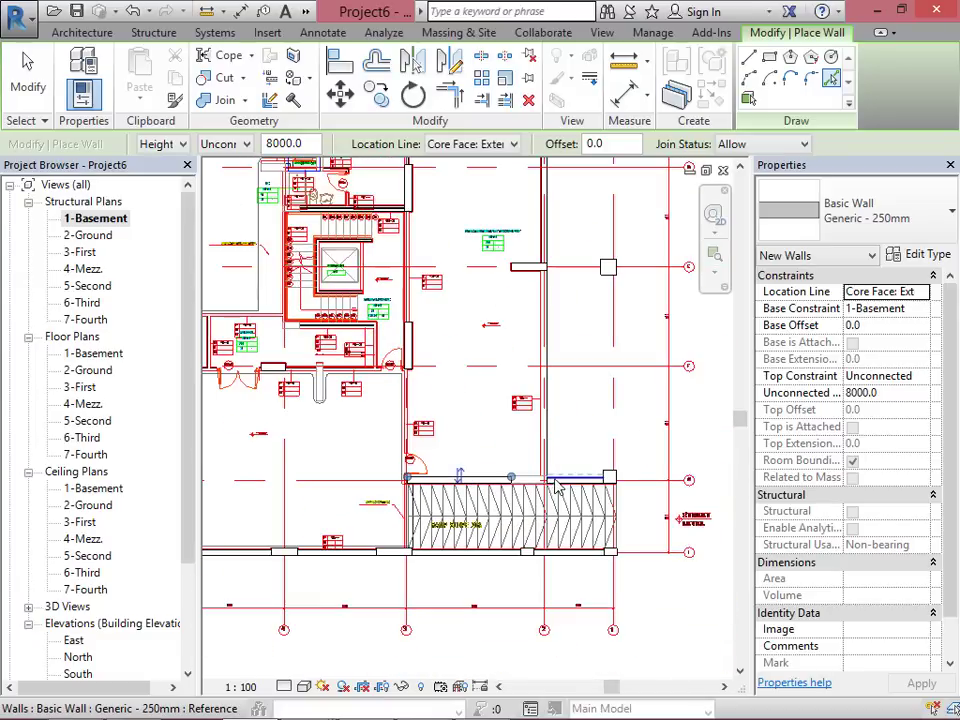
pyautogui.scroll(6, 562, 484)
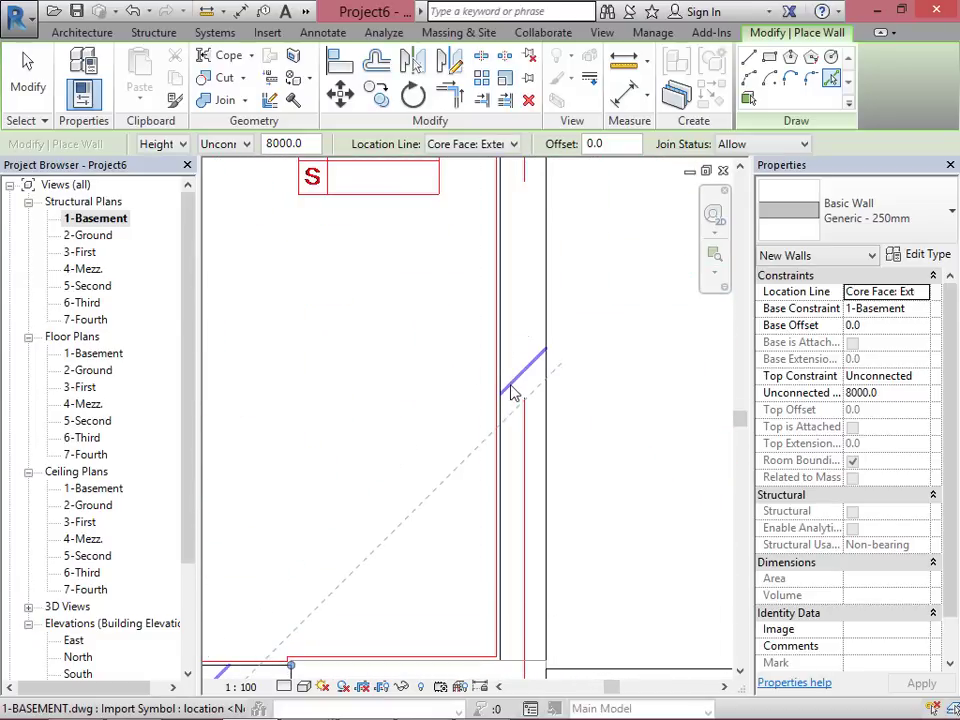
pyautogui.scroll(-3, 525, 520)
pyautogui.scroll(5, 520, 590)
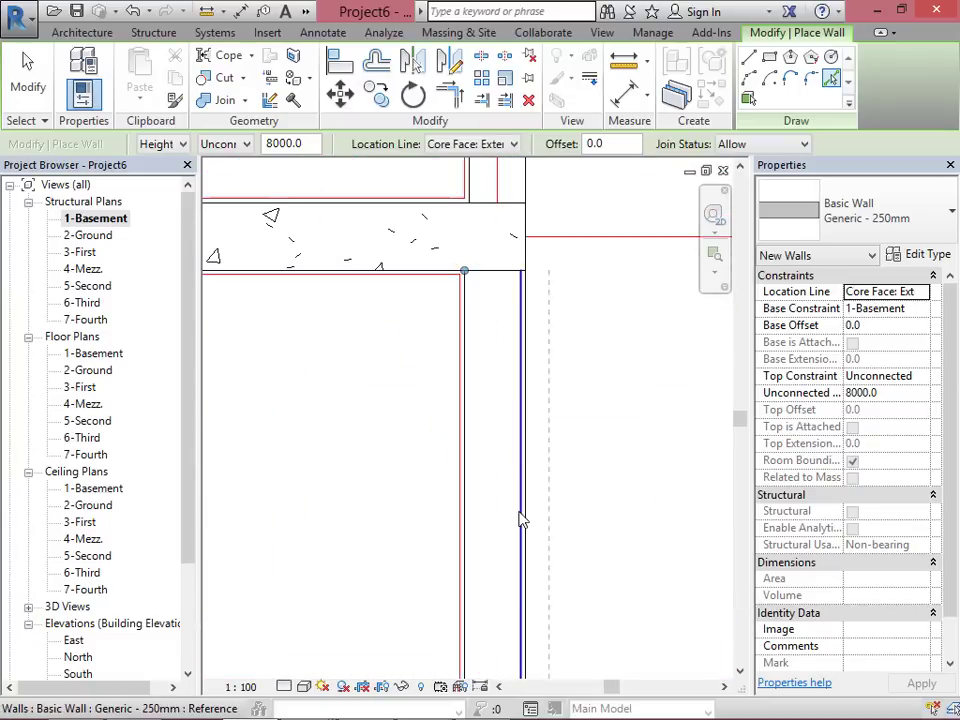
pyautogui.scroll(-2, 535, 440)
pyautogui.scroll(2, 530, 381)
# Step: Measure the width of the vertical wall outline above the grid E column without keeping the dimension
pyautogui.press('Escape')
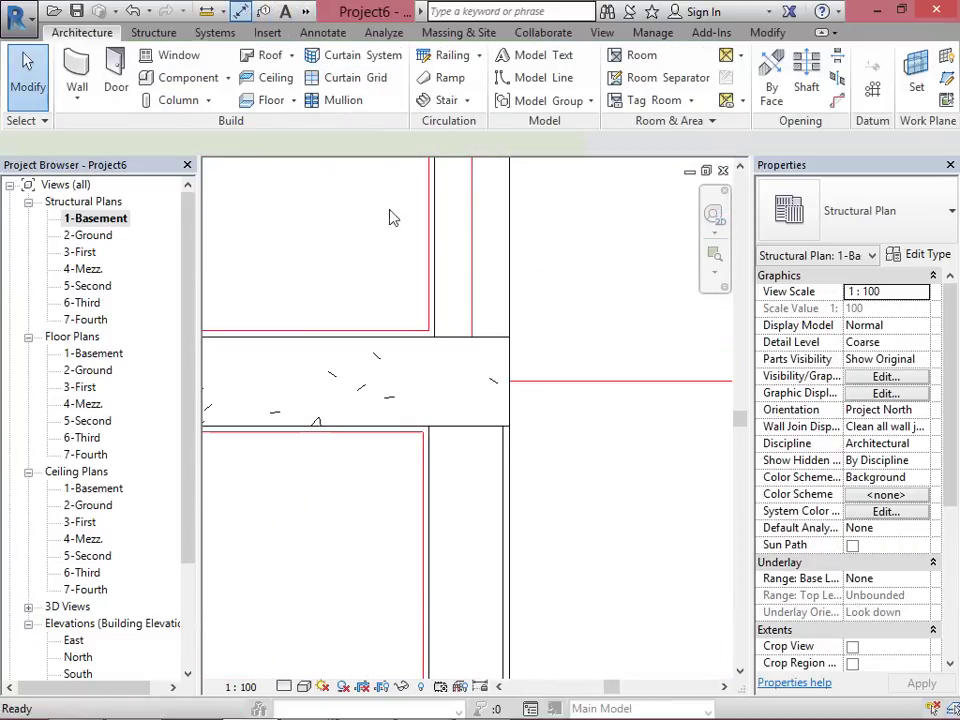
pyautogui.press('d')
pyautogui.press('i')
pyautogui.click(436, 287)
pyautogui.click(521, 282)
pyautogui.scroll(-1, 535, 350)
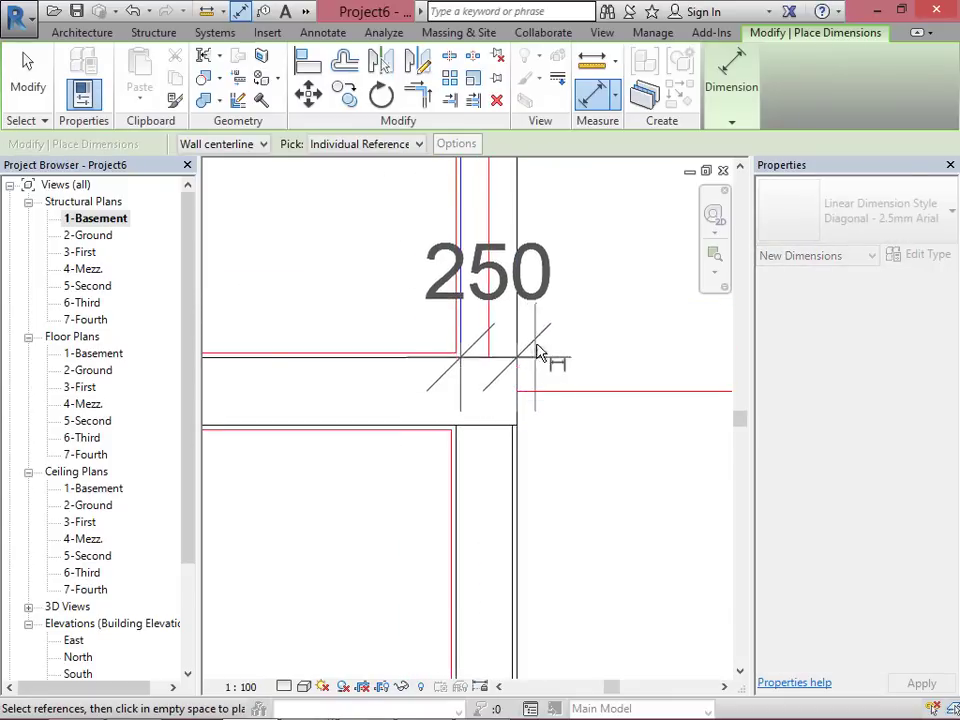
pyautogui.scroll(1, 520, 410)
pyautogui.press('Escape')
pyautogui.press('Escape')
# Step: Align the outer face of the vertical wall below the grid E column with the outline's outer edge
pyautogui.click(513, 462)
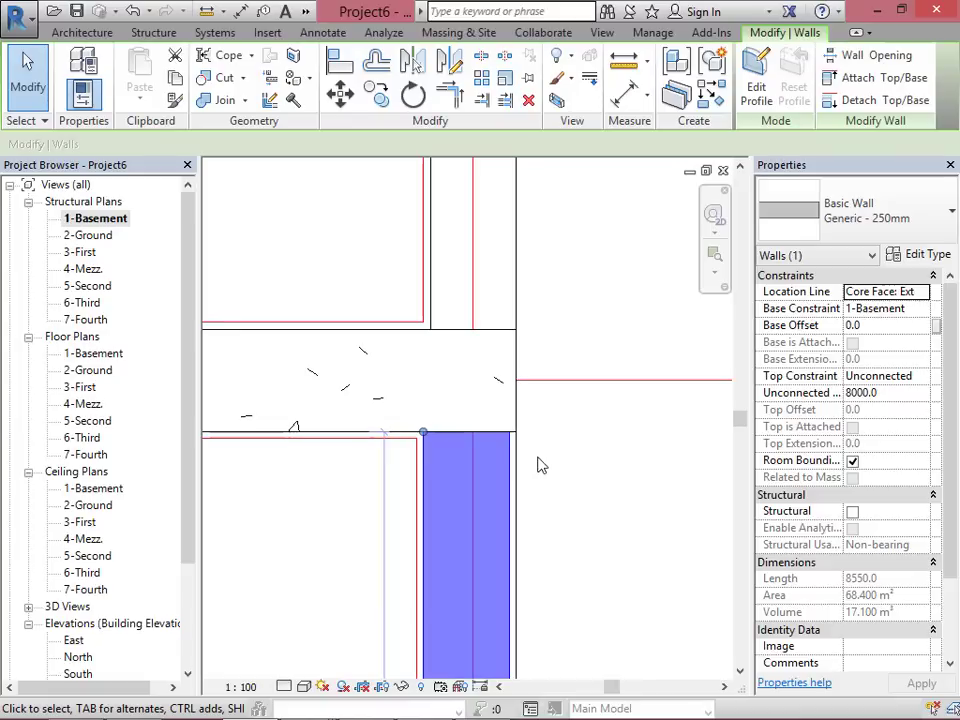
pyautogui.click(339, 76)
pyautogui.click(516, 462)
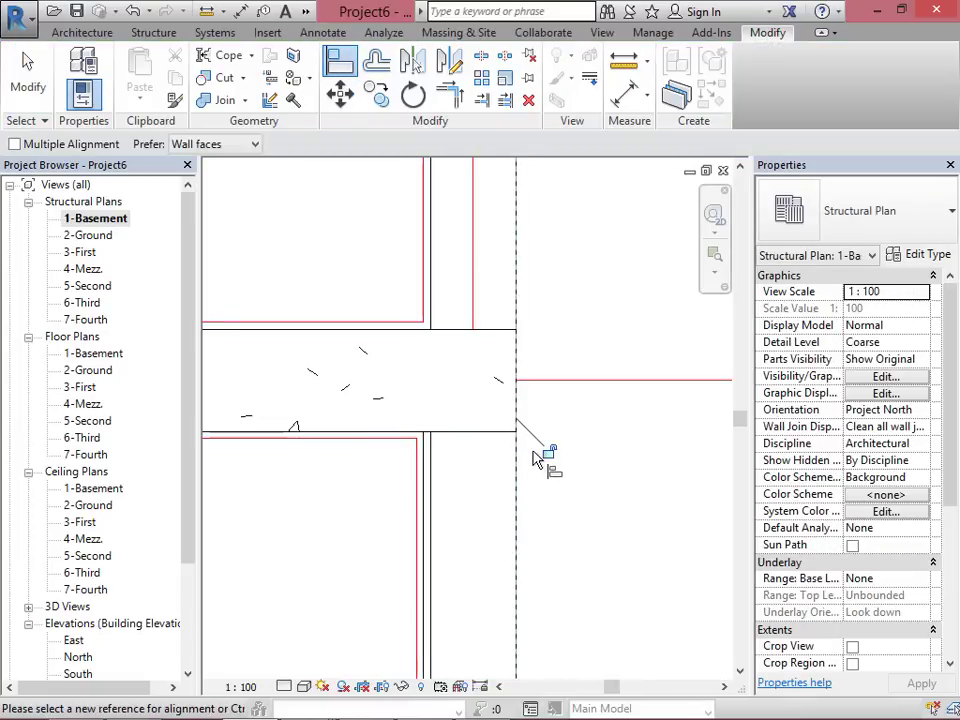
pyautogui.click(520, 458)
pyautogui.press('Escape')
pyautogui.scroll(-2, 520, 440)
pyautogui.scroll(2, 465, 493)
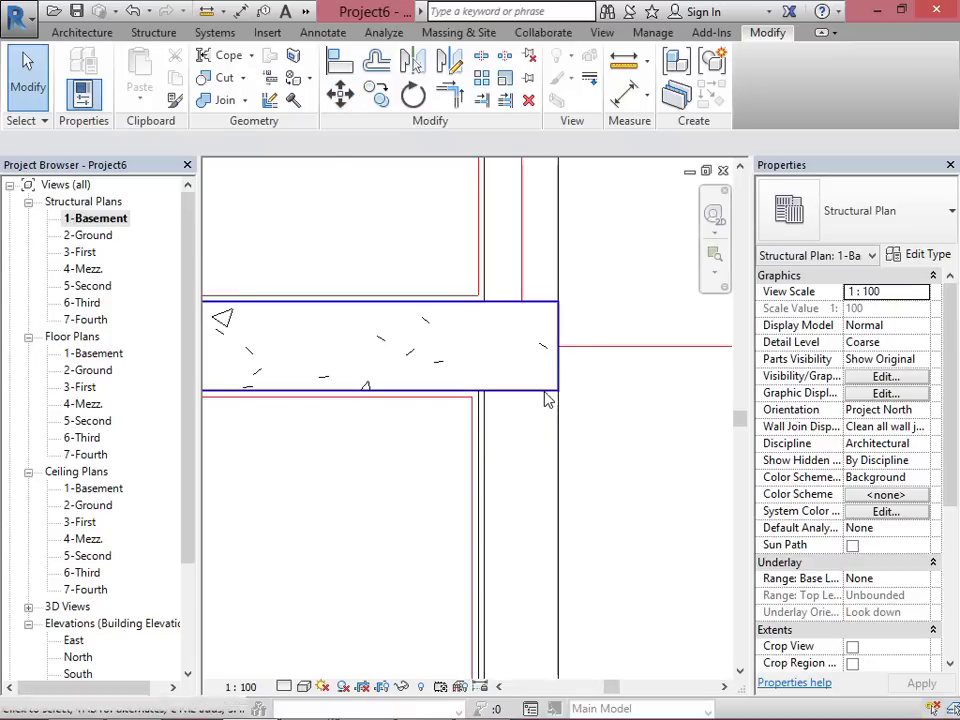
# Step: Pull the vertical wall's upper end away from the grid E column and measure the exposed outline's width
pyautogui.click(490, 398)
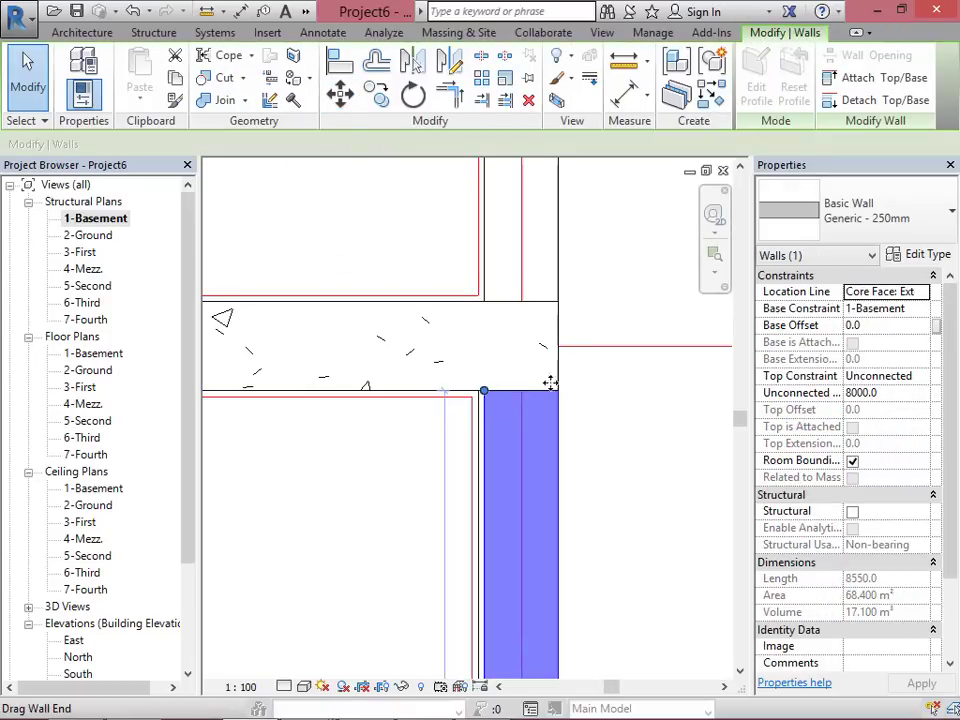
pyautogui.moveTo(484, 392); pyautogui.dragTo(484, 441)
pyautogui.press('Escape')
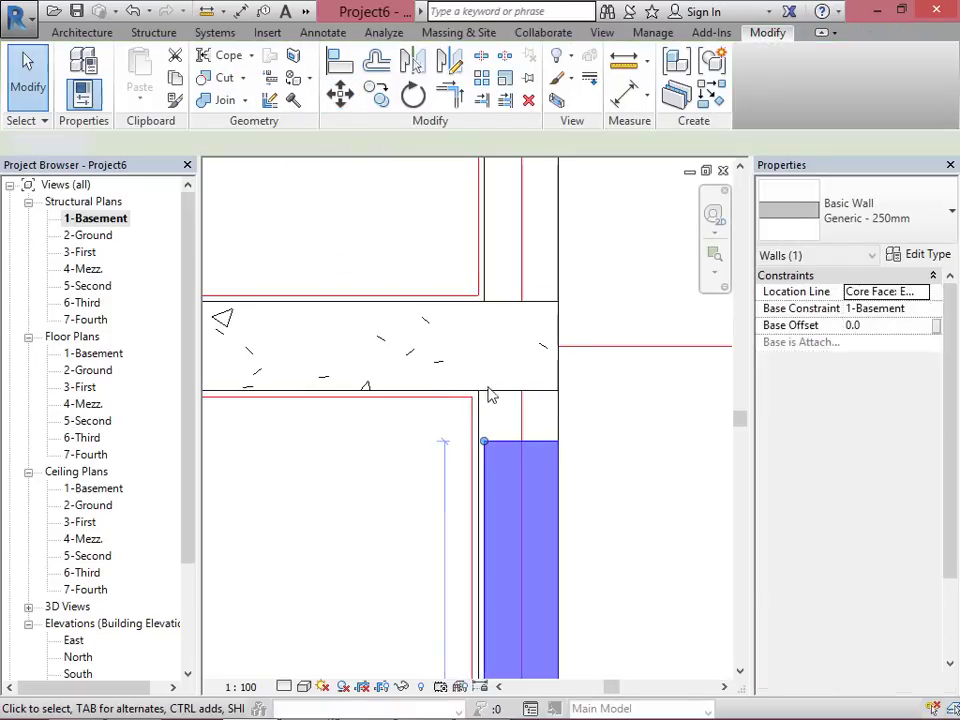
pyautogui.press('d')
pyautogui.press('i')
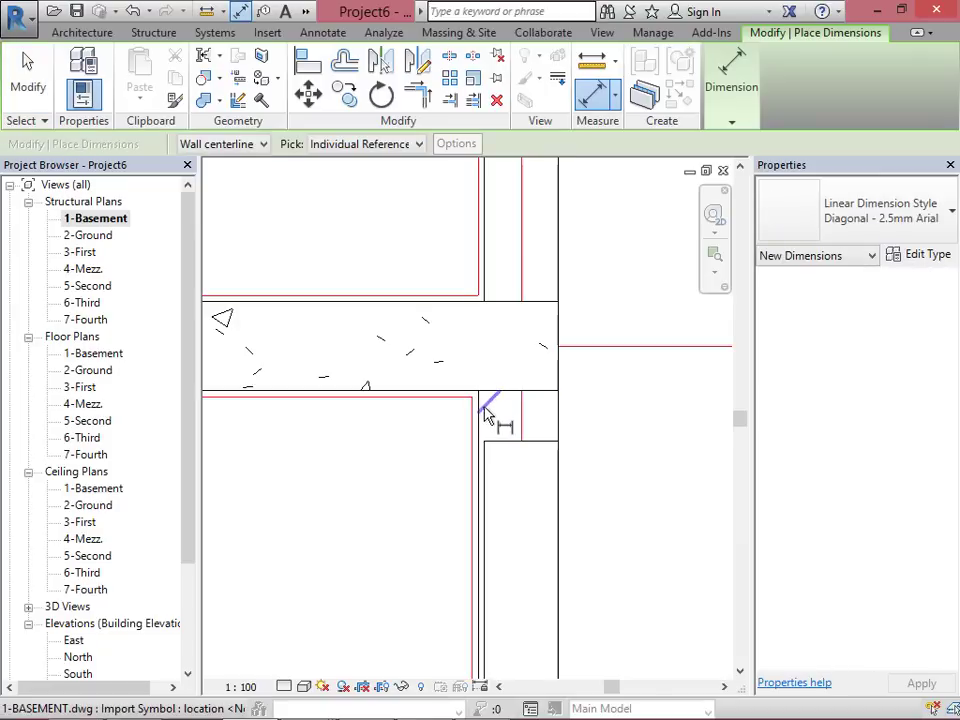
pyautogui.click(489, 416)
pyautogui.press('Escape')
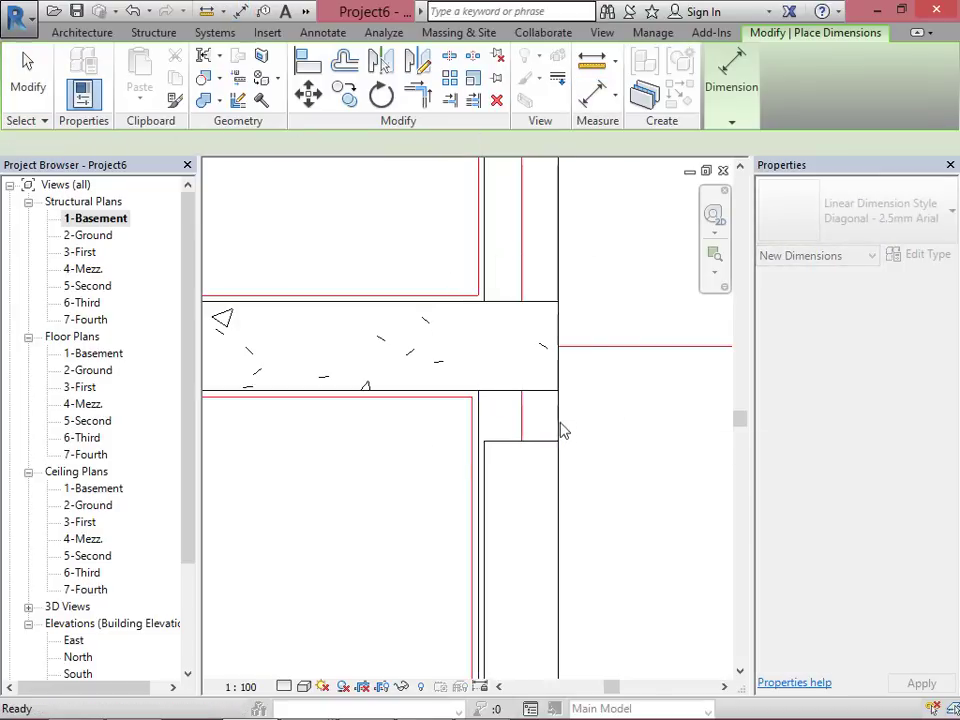
pyautogui.press('Escape')
# Step: Duplicate the vertical wall's type as Generic - 270mm with a 270 mm structure layer and apply it
pyautogui.click(557, 450)
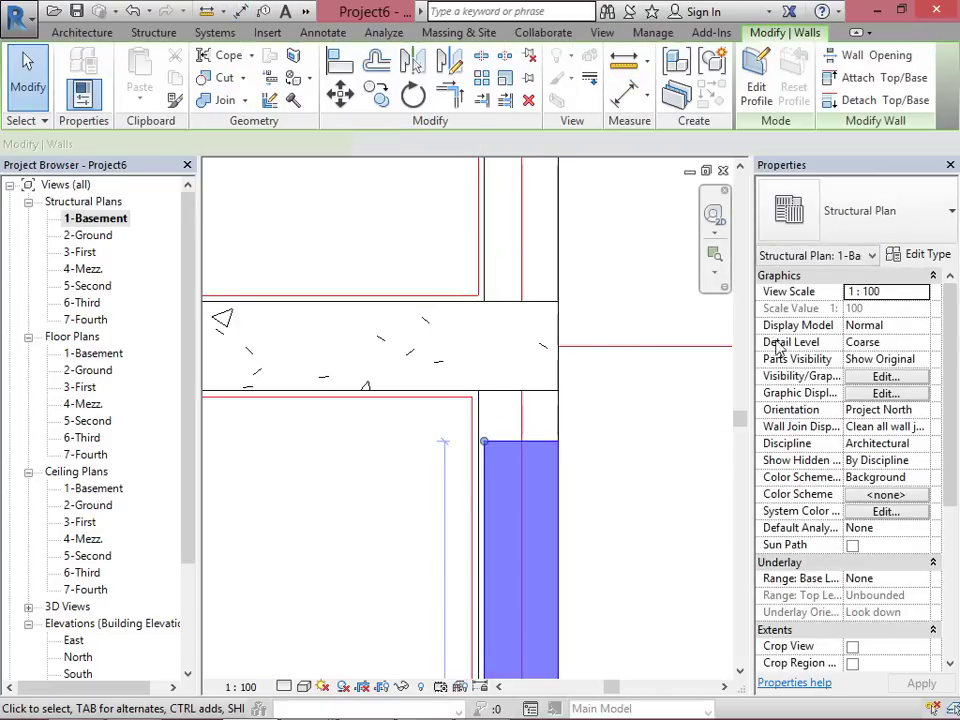
pyautogui.click(917, 256)
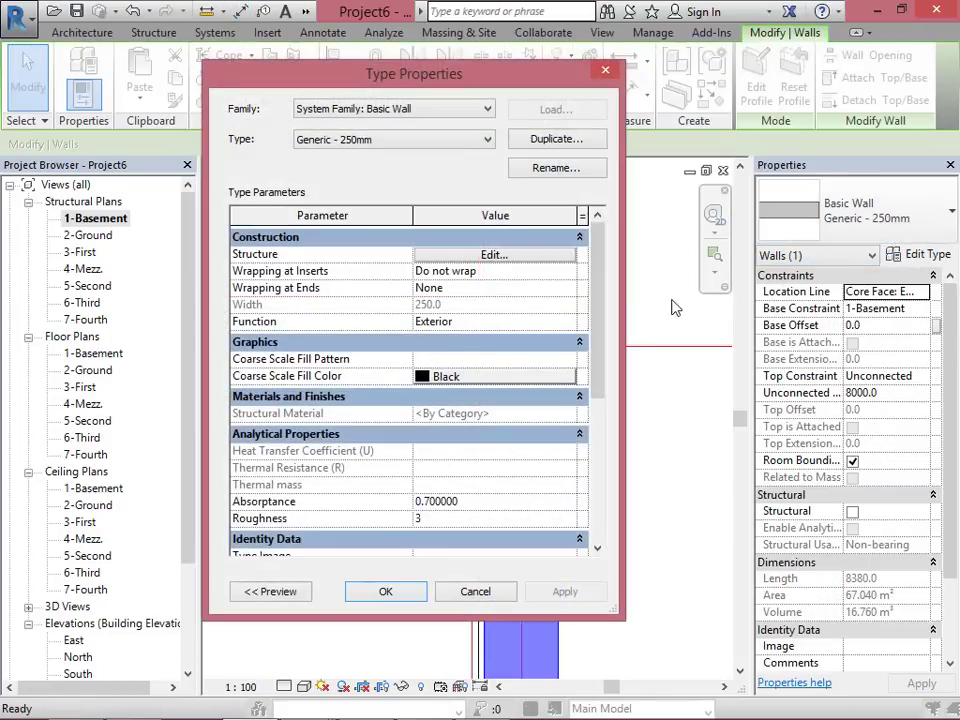
pyautogui.click(547, 140)
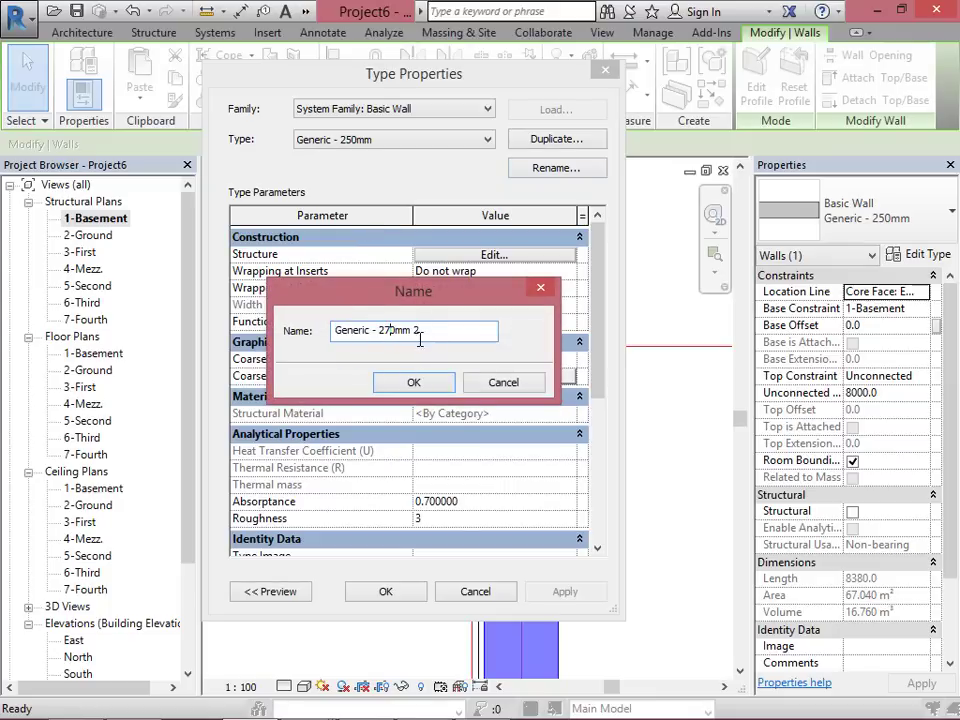
pyautogui.click(414, 381)
pyautogui.click(494, 256)
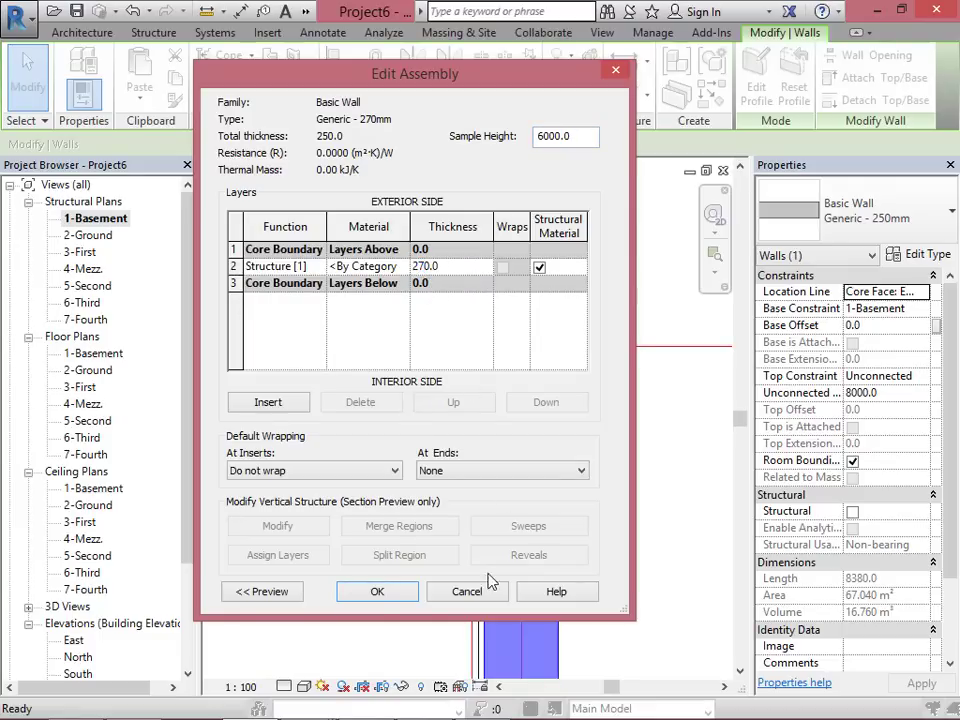
pyautogui.click(380, 592)
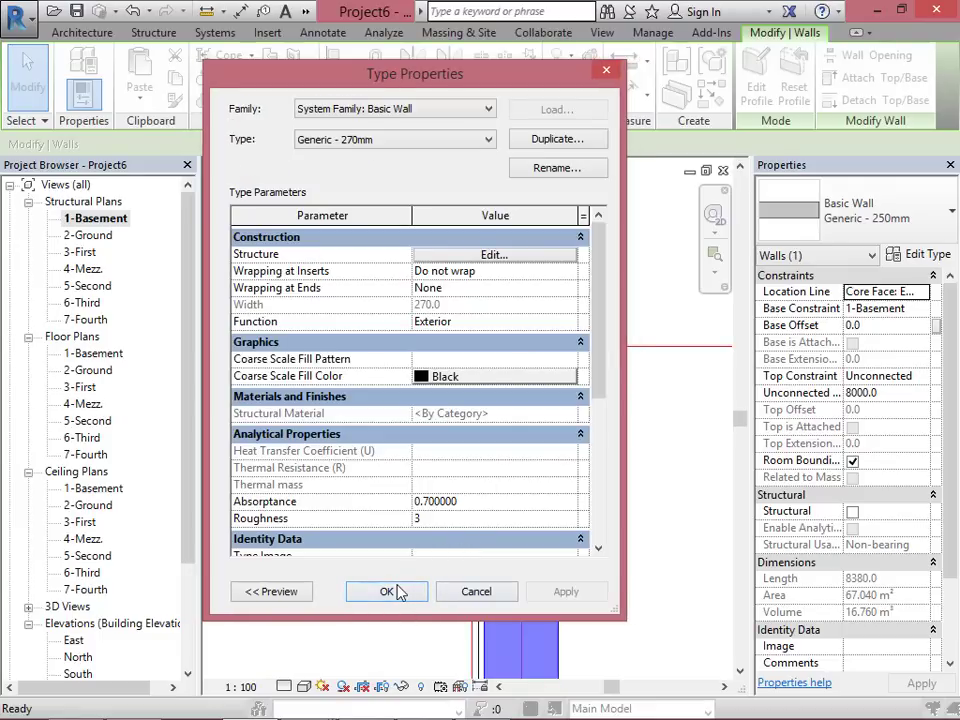
pyautogui.click(397, 592)
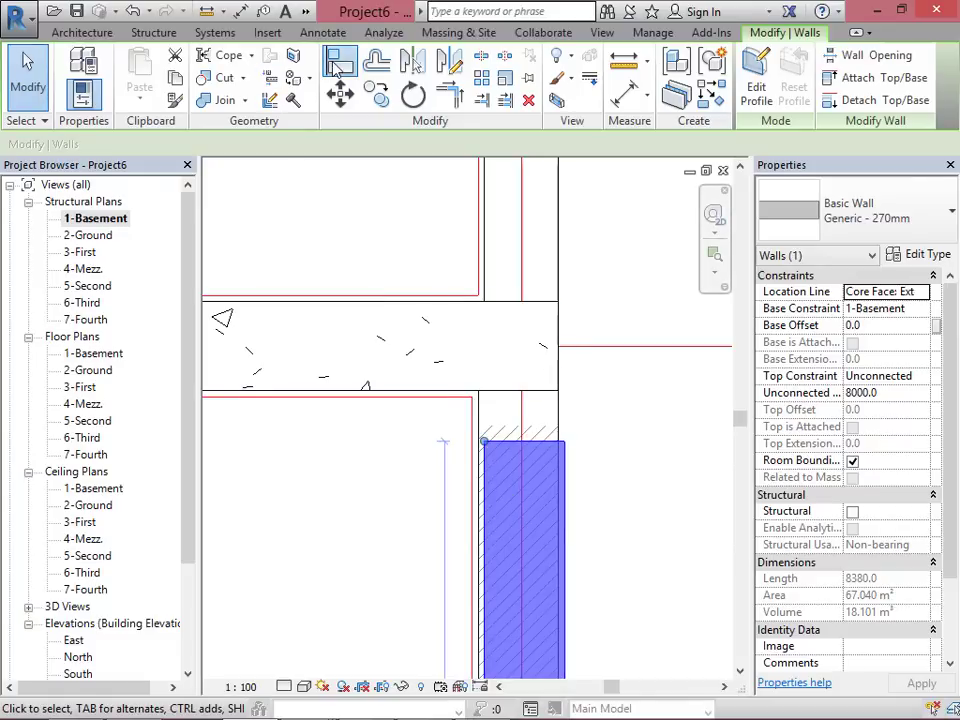
# Step: Align the inner face of the Generic - 270mm wall with the inner edge of the imported outline
pyautogui.click(339, 62)
pyautogui.scroll(3, 475, 485)
pyautogui.click(489, 490)
pyautogui.click(488, 488)
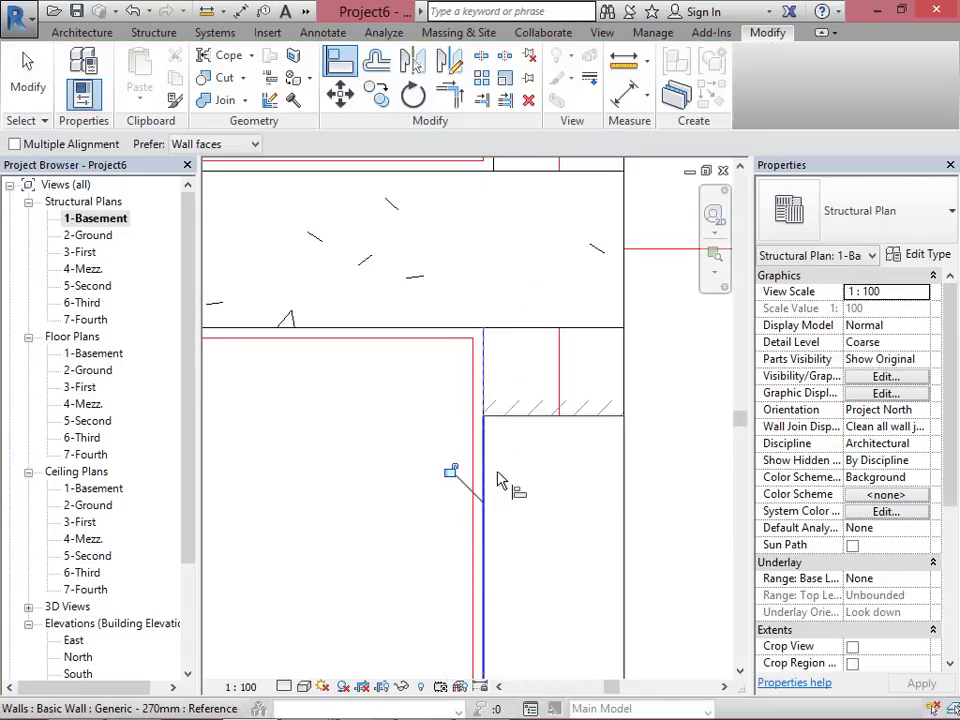
pyautogui.press('Escape')
# Step: Extend the Generic - 270mm wall's upper end back to the lower face of the grid E column
pyautogui.click(536, 424)
pyautogui.moveTo(483, 418); pyautogui.dragTo(484, 360)
pyautogui.scroll(-2, 484, 400)
pyautogui.scroll(-1, 493, 420)
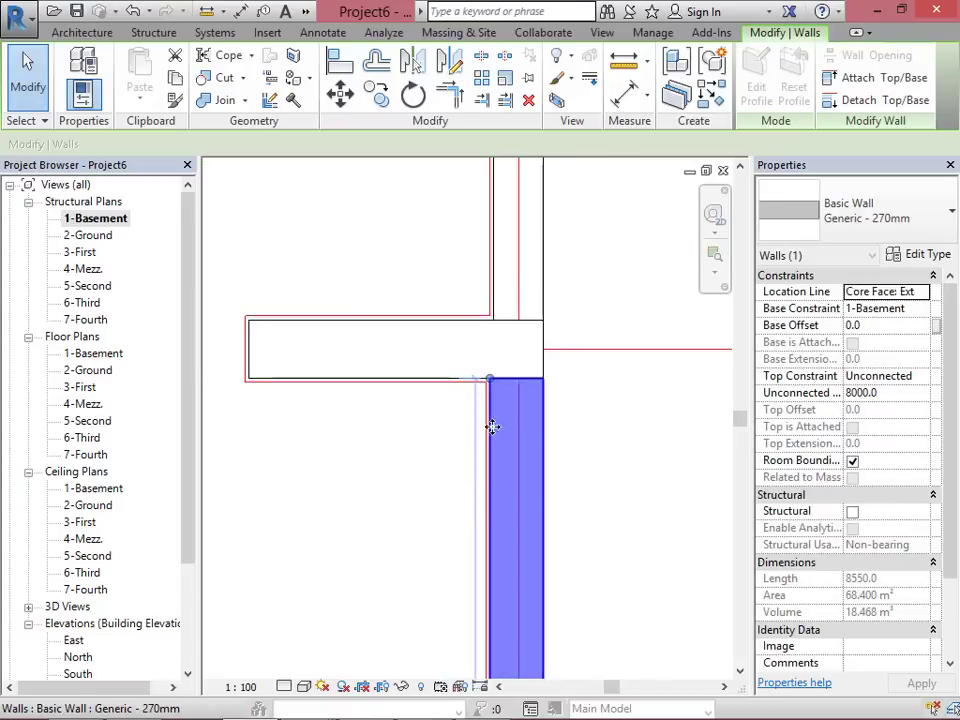
pyautogui.scroll(-2, 493, 418)
pyautogui.scroll(1, 480, 470)
pyautogui.click(441, 283)
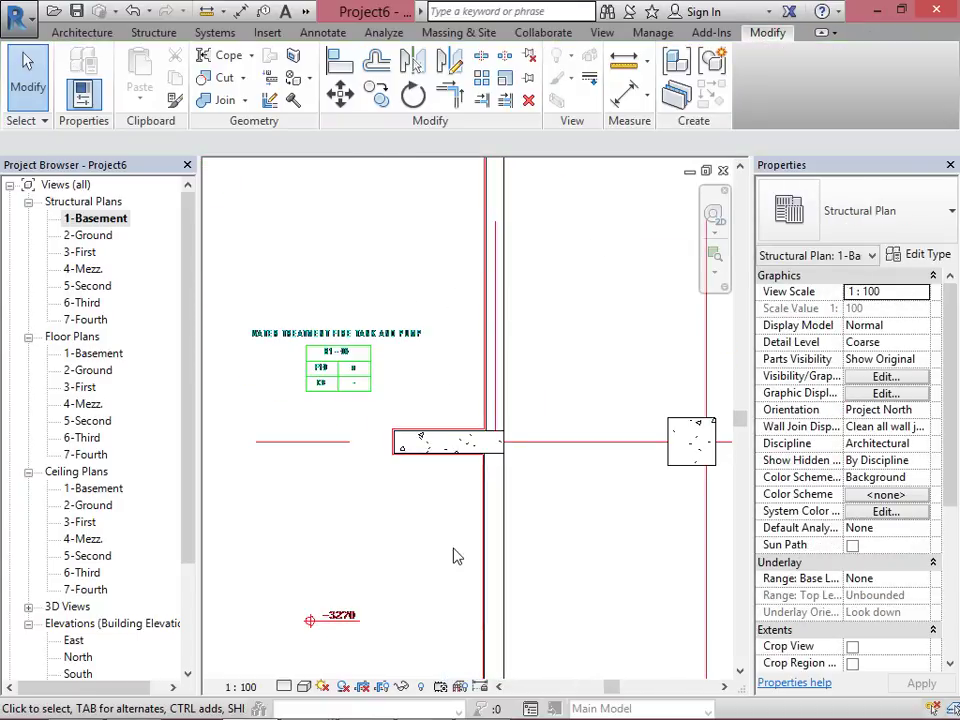
# Step: Create a similar Generic - 250mm wall along the vertical outline from the grid E column up to the column at the upper ramp
pyautogui.scroll(-3, 455, 556)
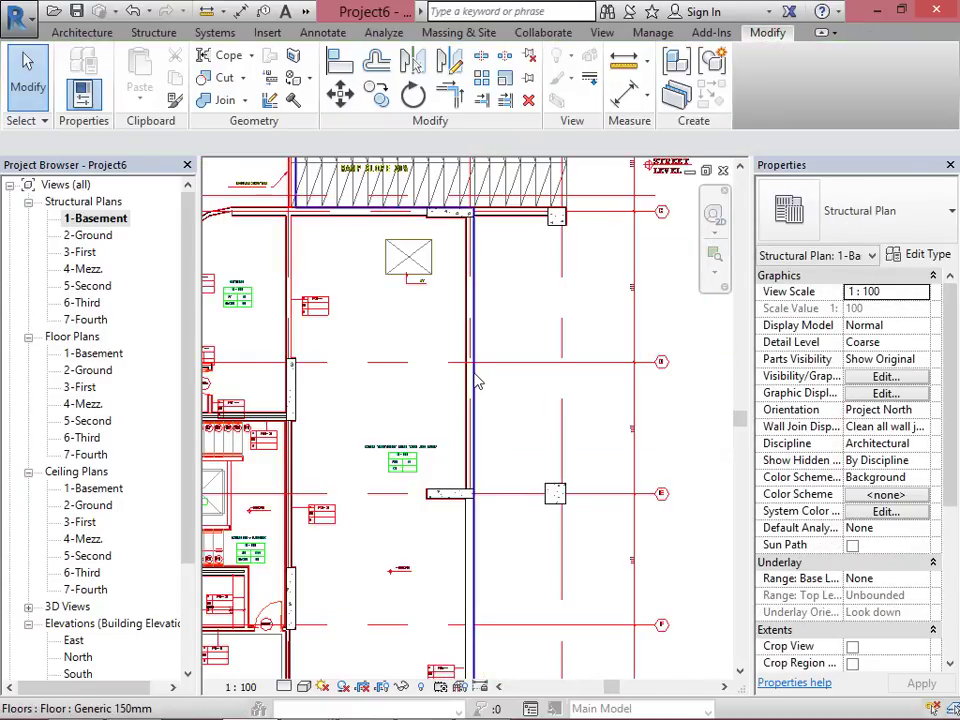
pyautogui.scroll(-3, 439, 681)
pyautogui.scroll(5, 420, 553)
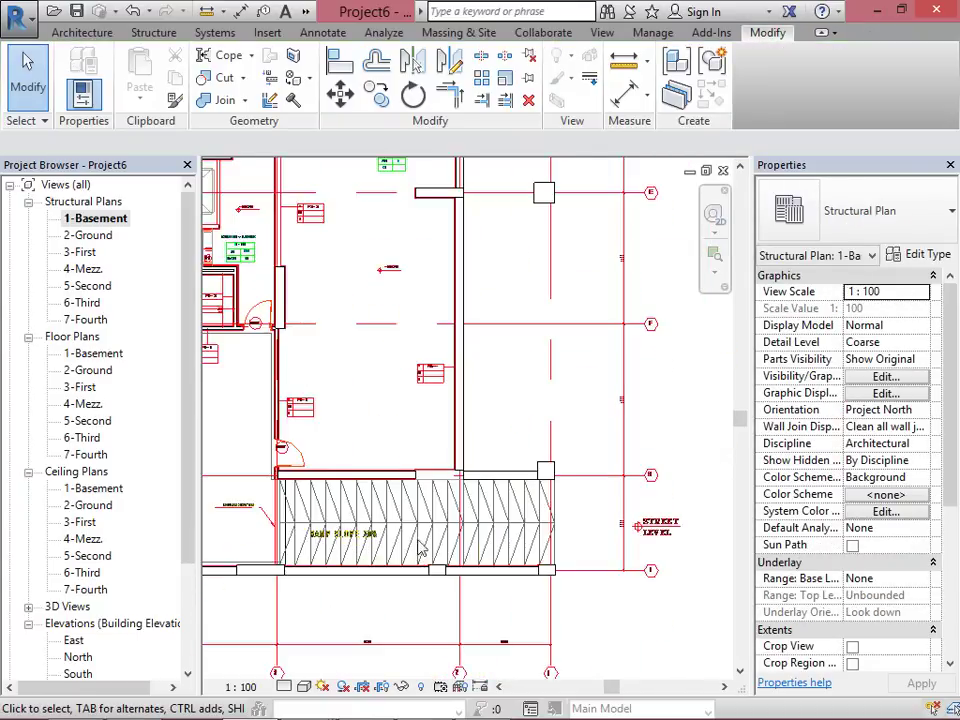
pyautogui.rightClick(383, 450)
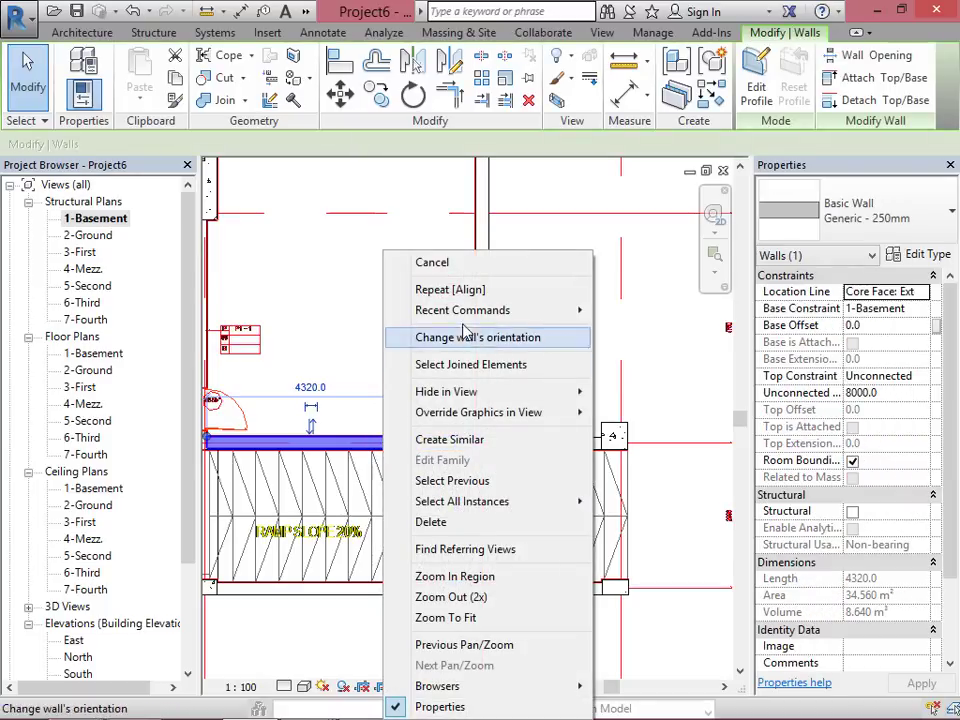
pyautogui.click(480, 437)
pyautogui.scroll(-5, 692, 388)
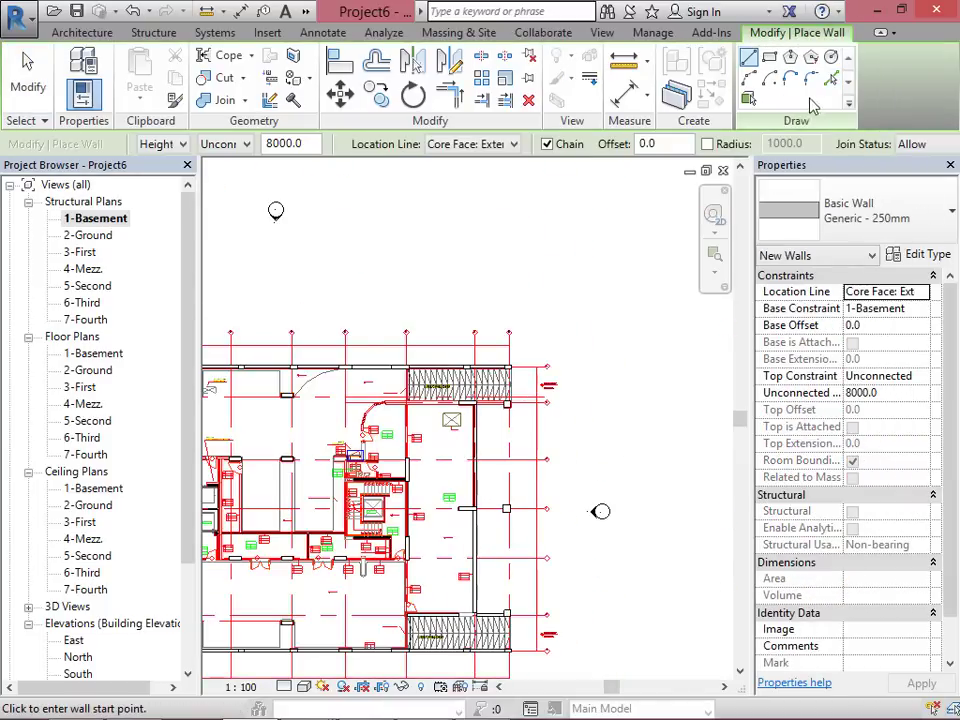
pyautogui.click(830, 80)
pyautogui.scroll(10, 470, 490)
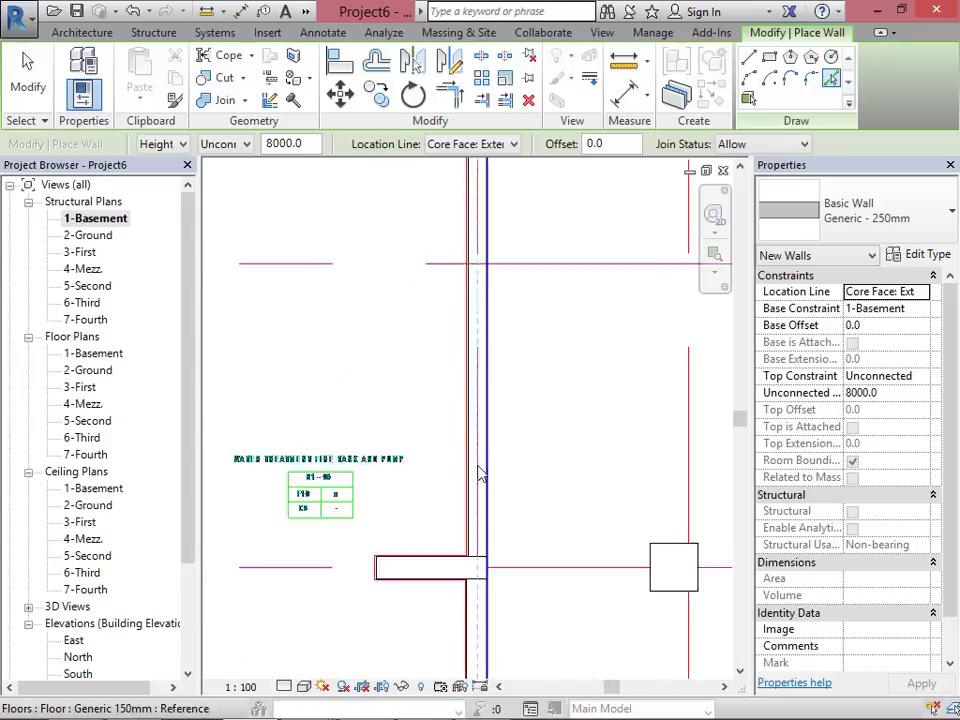
pyautogui.scroll(-4, 455, 540)
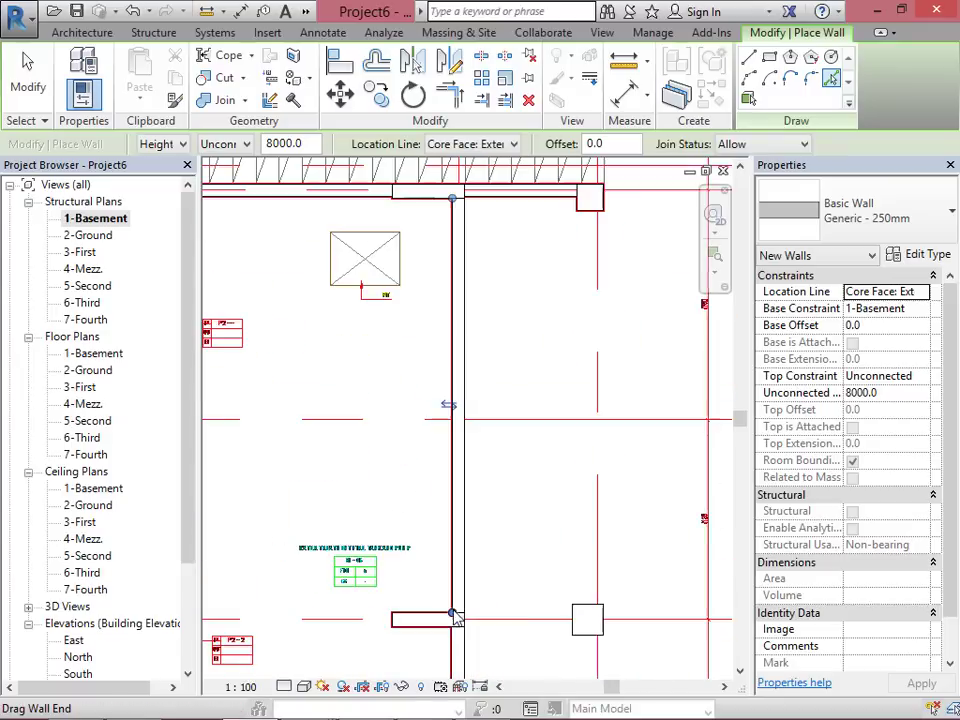
# Step: Place a Generic - 250mm wall along the ramp's lower outline between the two columns at its outer end
pyautogui.scroll(5, 467, 428)
pyautogui.scroll(-3, 536, 375)
pyautogui.scroll(5, 542, 349)
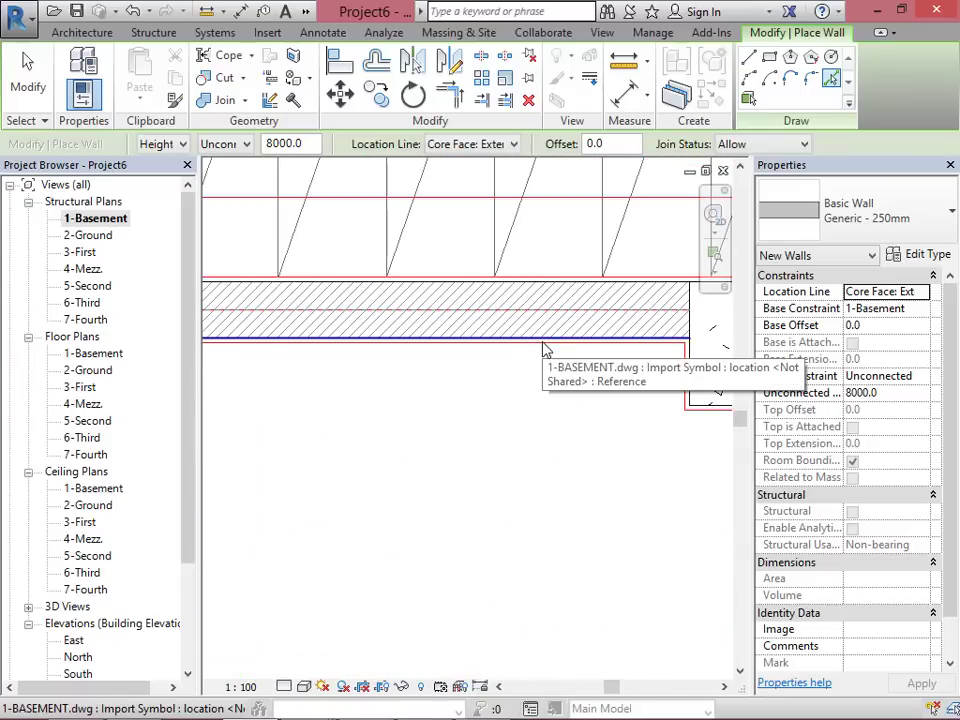
pyautogui.click(549, 349)
pyautogui.scroll(-3, 594, 379)
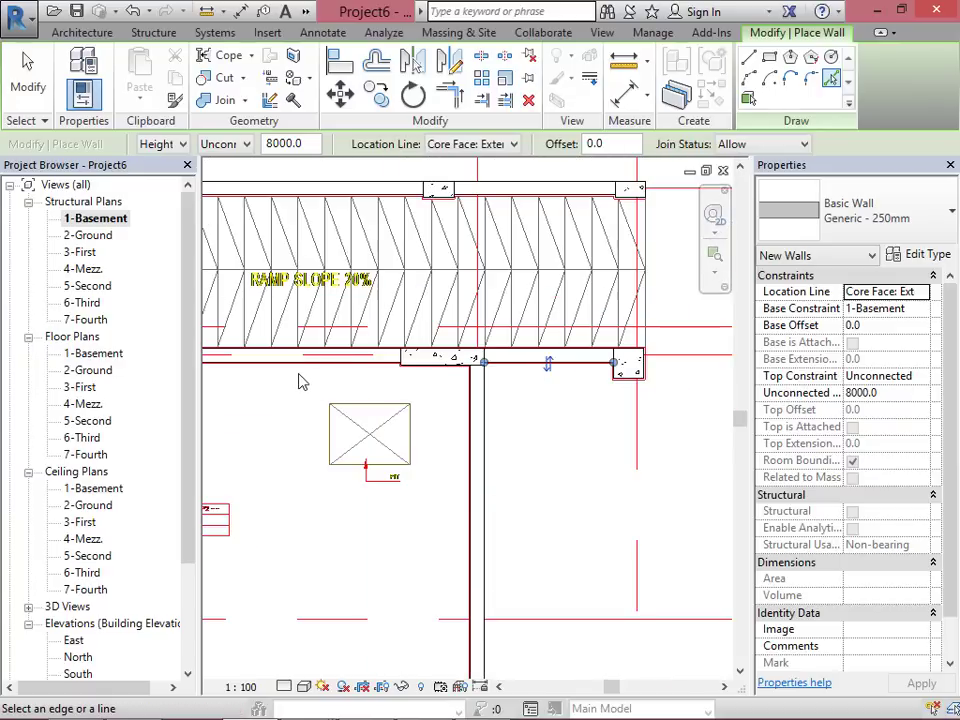
# Step: Continue the Generic - 250mm wall along the ramp's lower outline from the inner column to the vertical wall at the roller shutter
pyautogui.scroll(4, 330, 390)
pyautogui.scroll(-3, 561, 452)
pyautogui.scroll(4, 617, 416)
pyautogui.scroll(2, 617, 416)
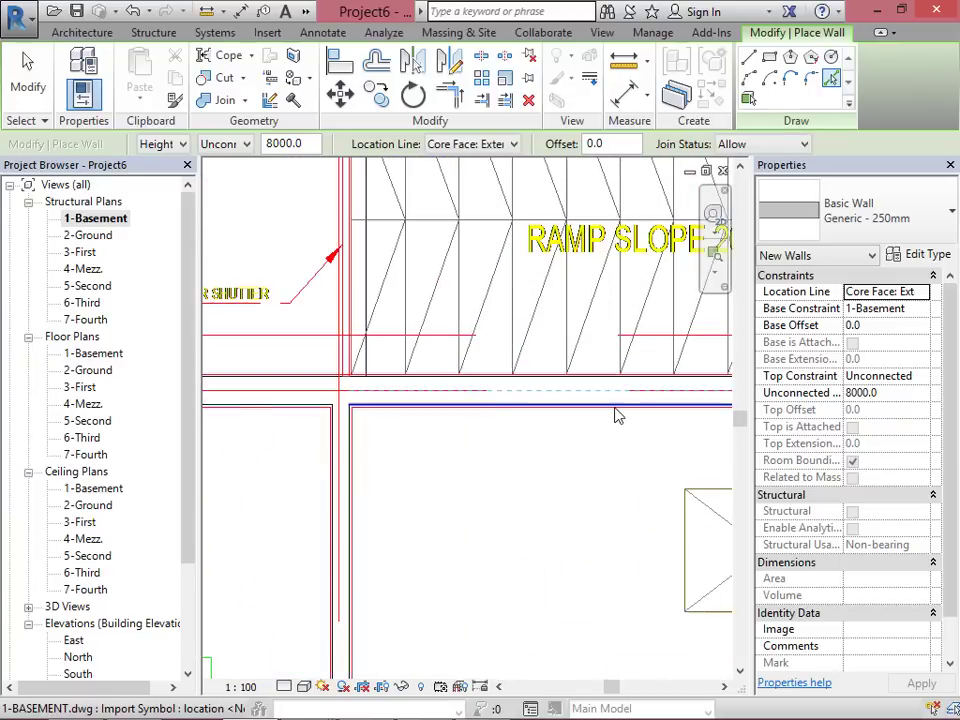
pyautogui.scroll(-4, 619, 413)
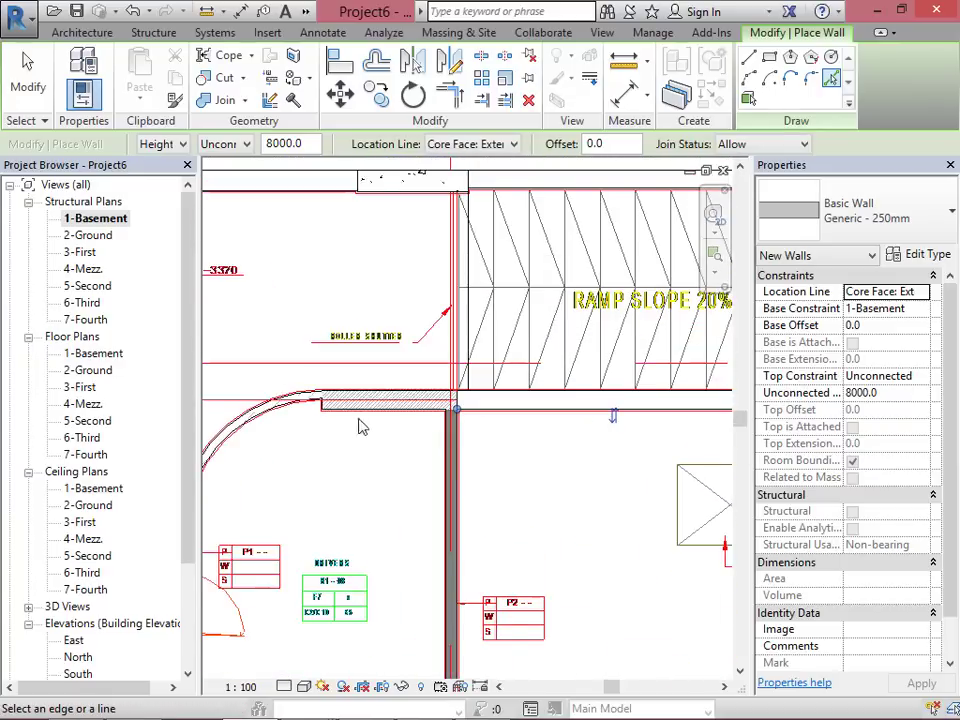
# Step: Add the short Generic - 250mm wall from the vertical wall to the start of the curved outline, and end wall placement
pyautogui.scroll(2, 358, 428)
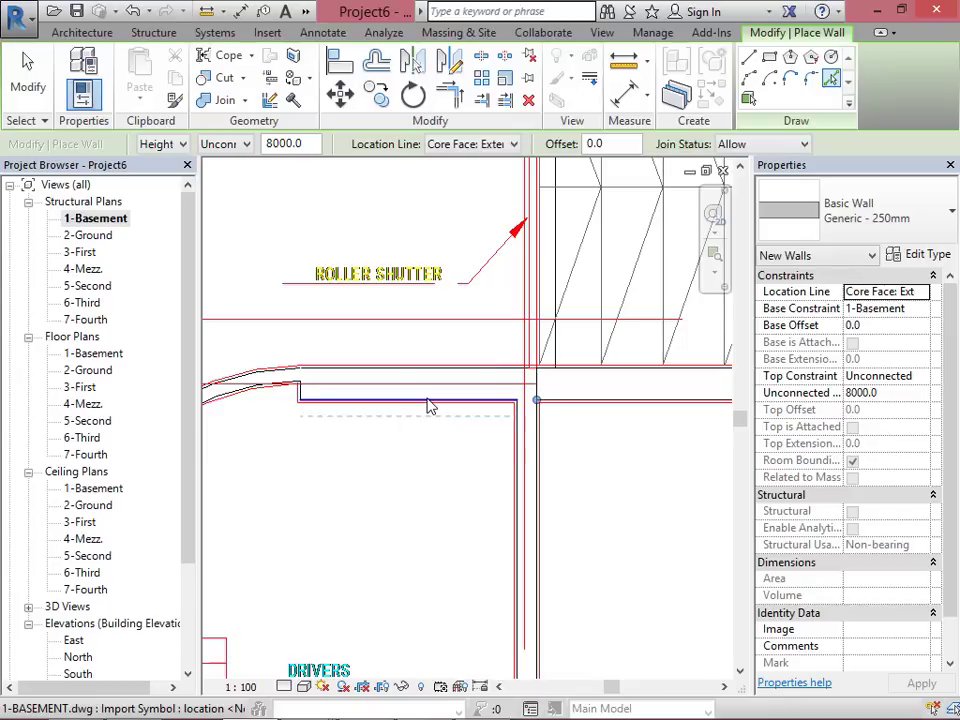
pyautogui.click(430, 404)
pyautogui.click(449, 408)
pyautogui.press('Escape')
pyautogui.press('Escape')
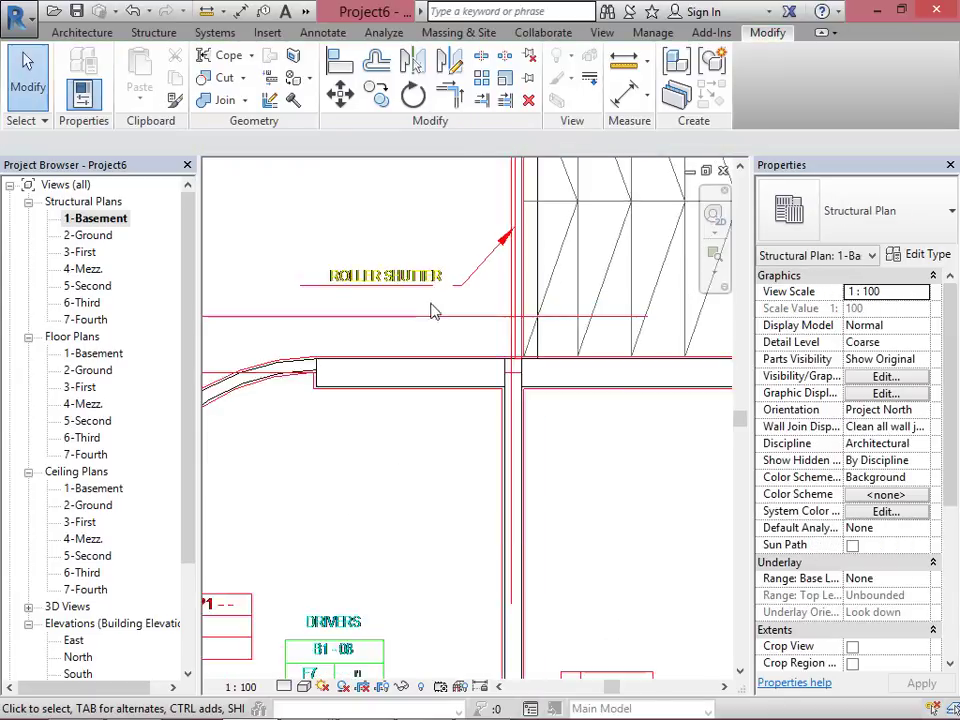
# Step: Open the default 3D view and examine the basement walls and columns, including the walls at the ramp end
pyautogui.scroll(-3, 420, 216)
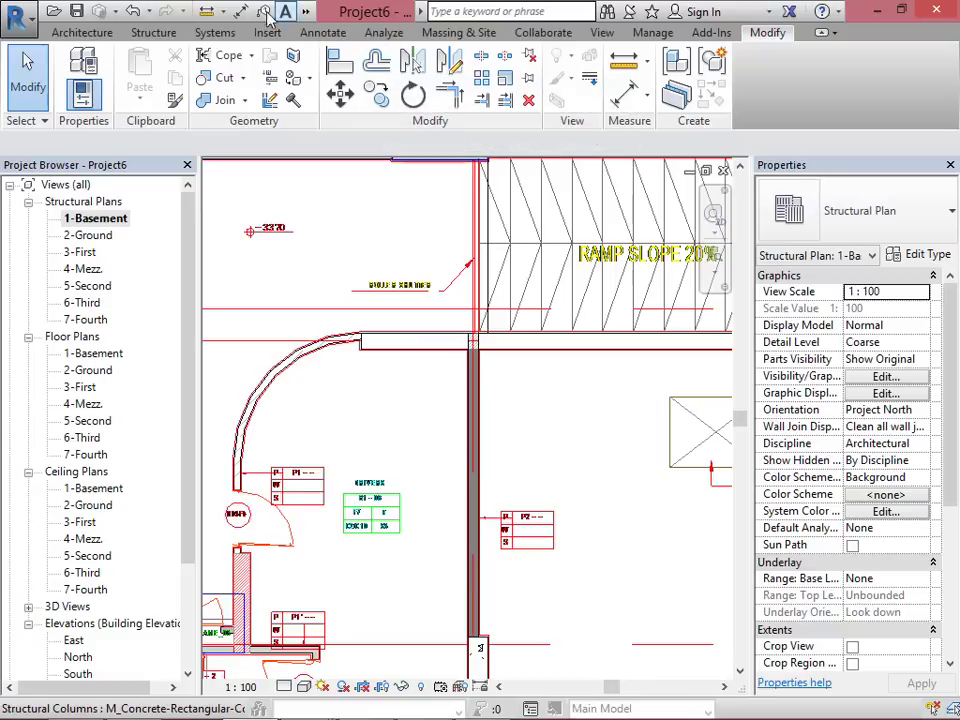
pyautogui.click(308, 12)
pyautogui.click(242, 28)
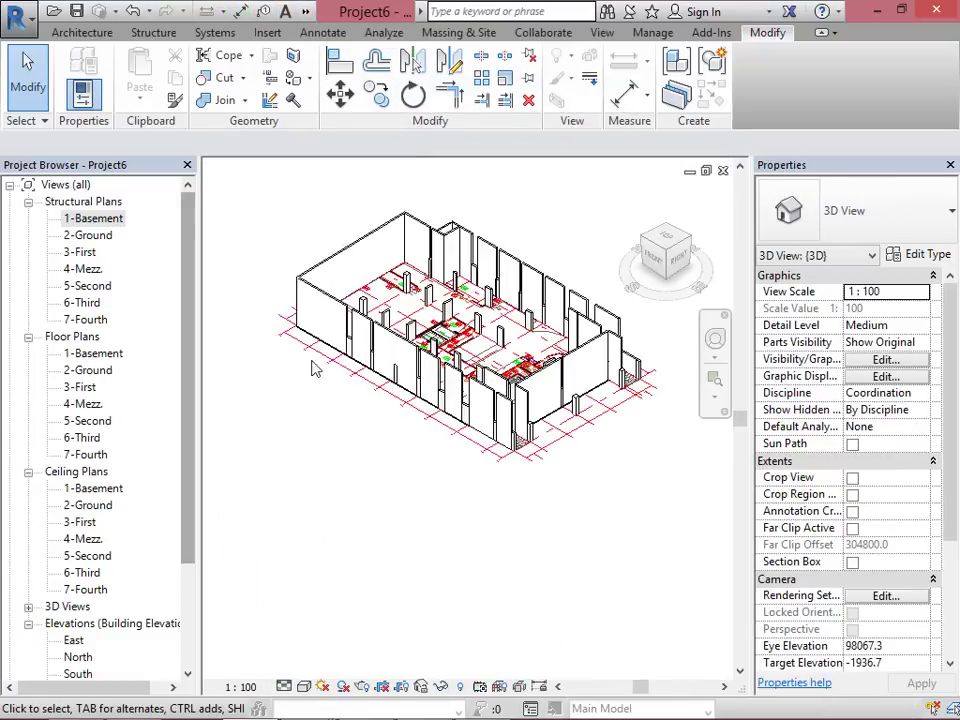
pyautogui.scroll(5, 296, 369)
pyautogui.scroll(-5, 340, 402)
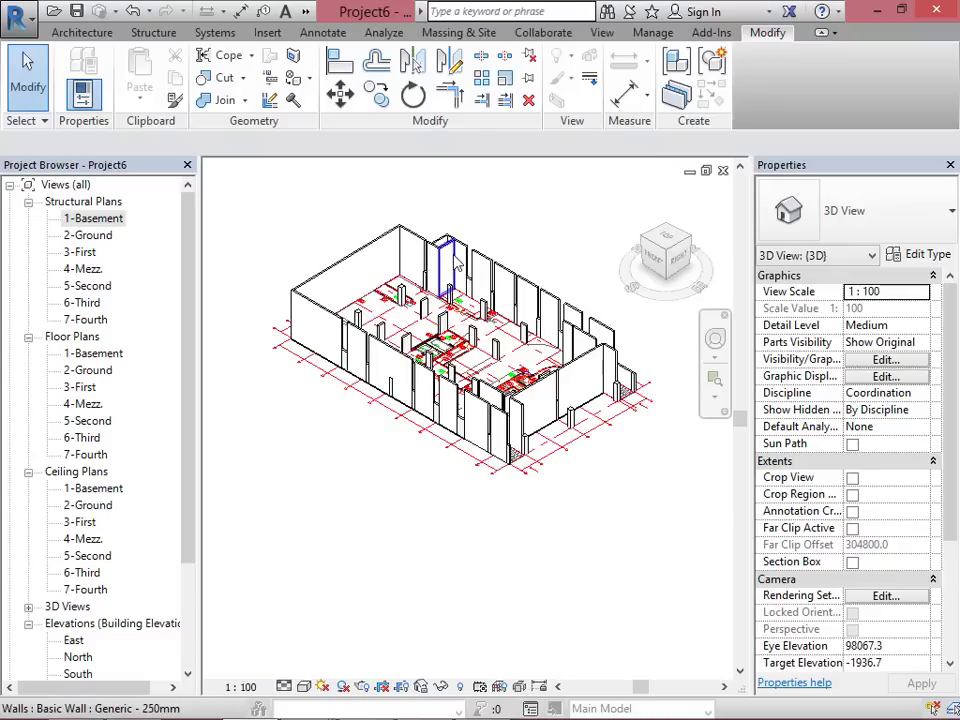
pyautogui.scroll(-2, 432, 399)
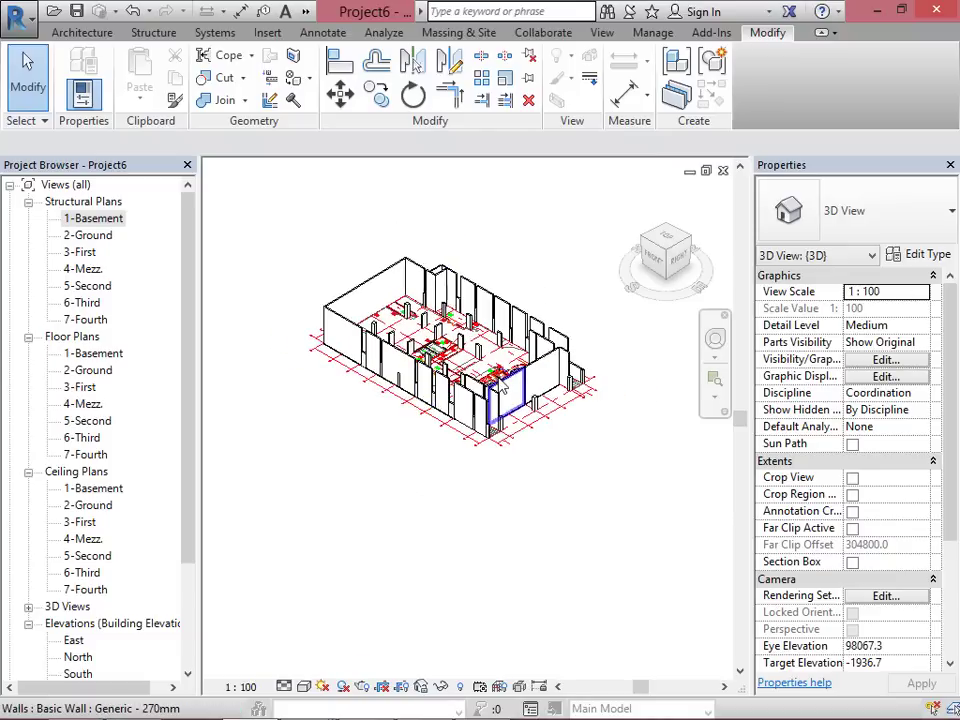
pyautogui.scroll(3, 577, 376)
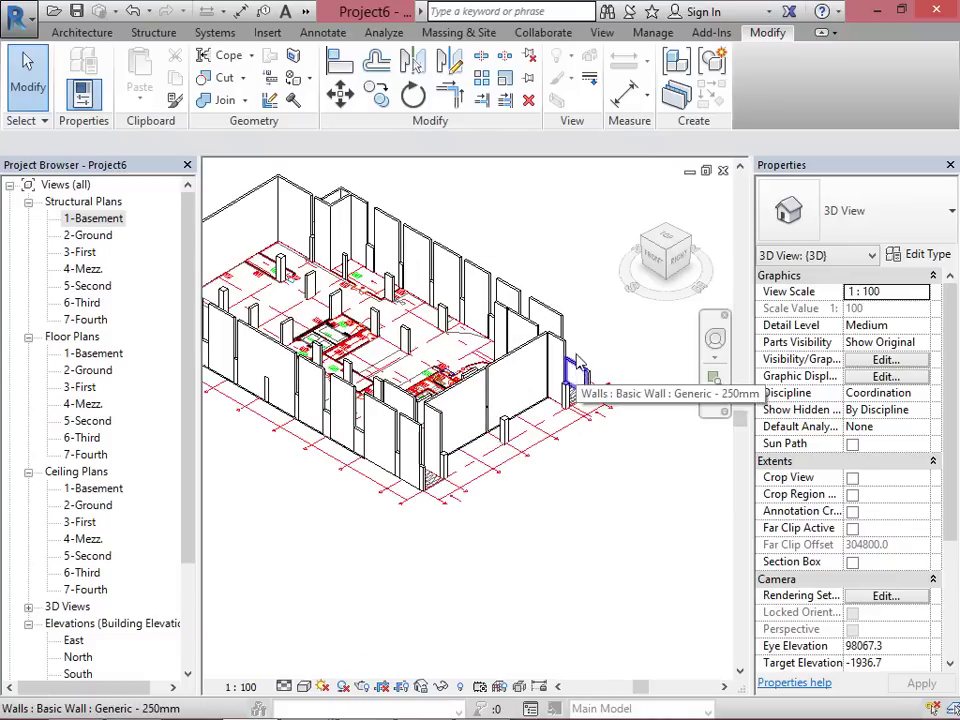
pyautogui.scroll(-4, 577, 376)
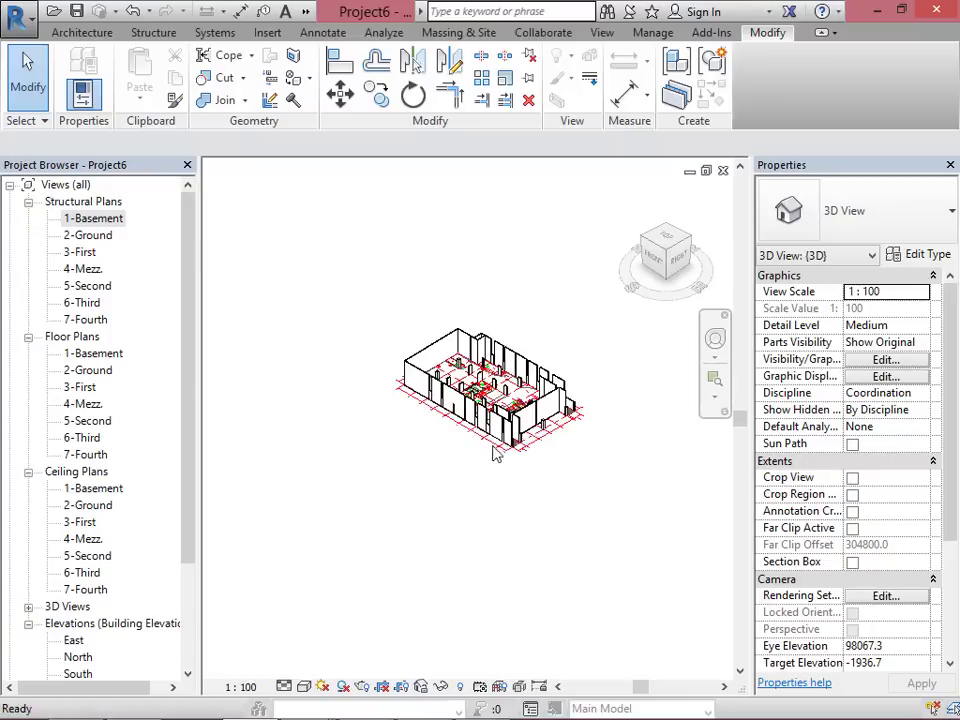
pyautogui.scroll(2, 541, 348)
pyautogui.scroll(-2, 540, 350)
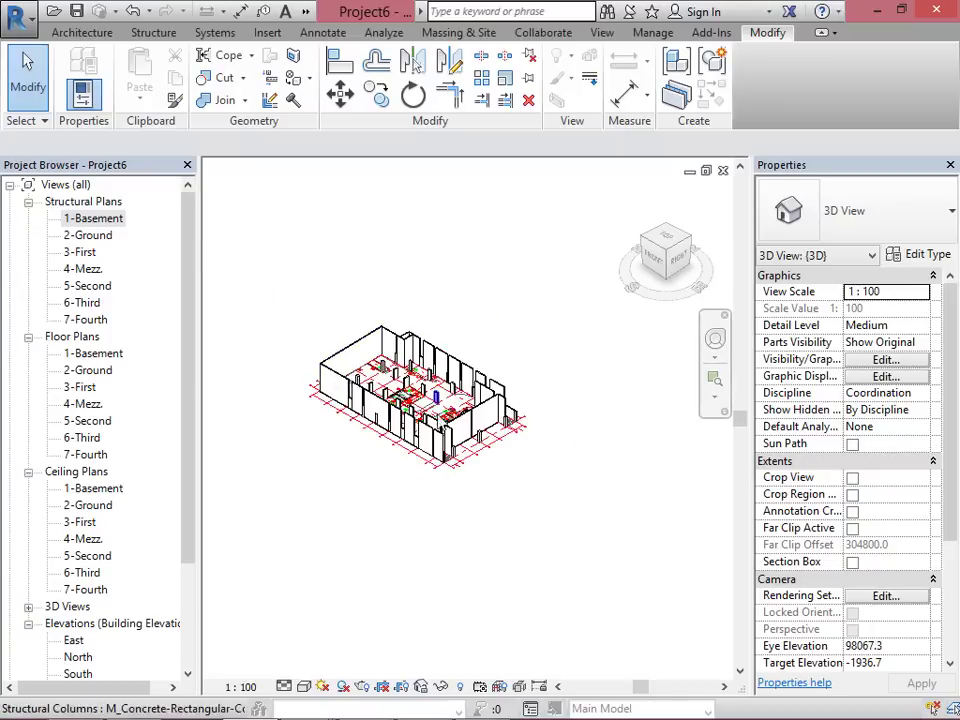
# Step: Select the whole model, filter out floors and structural columns, and exclude the low outer ramp wall from the wall selection
pyautogui.moveTo(536, 268); pyautogui.dragTo(294, 504)
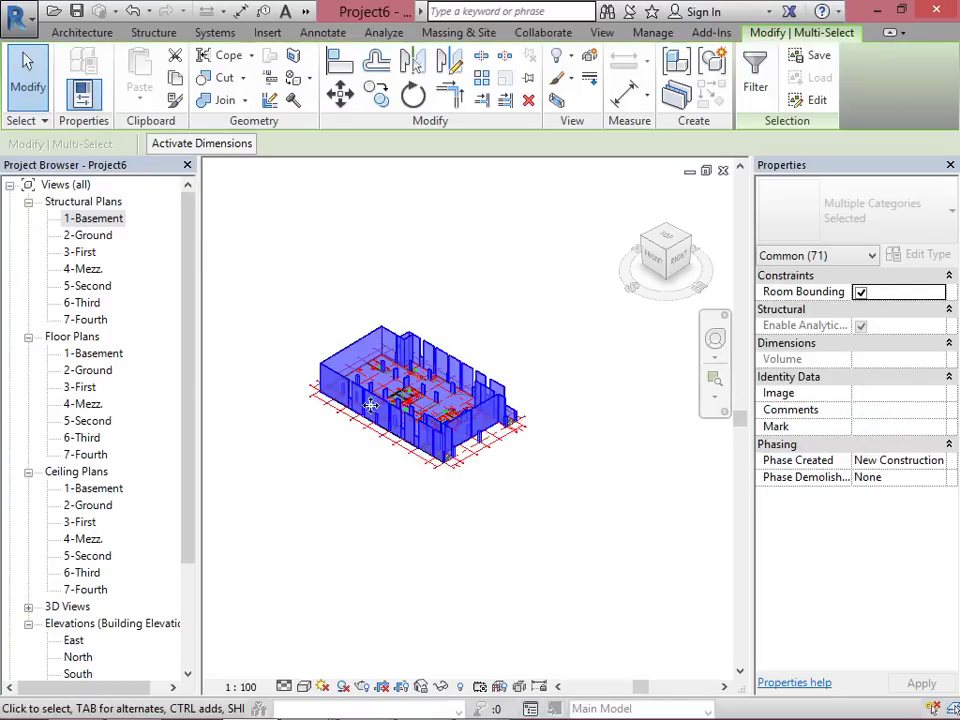
pyautogui.click(755, 72)
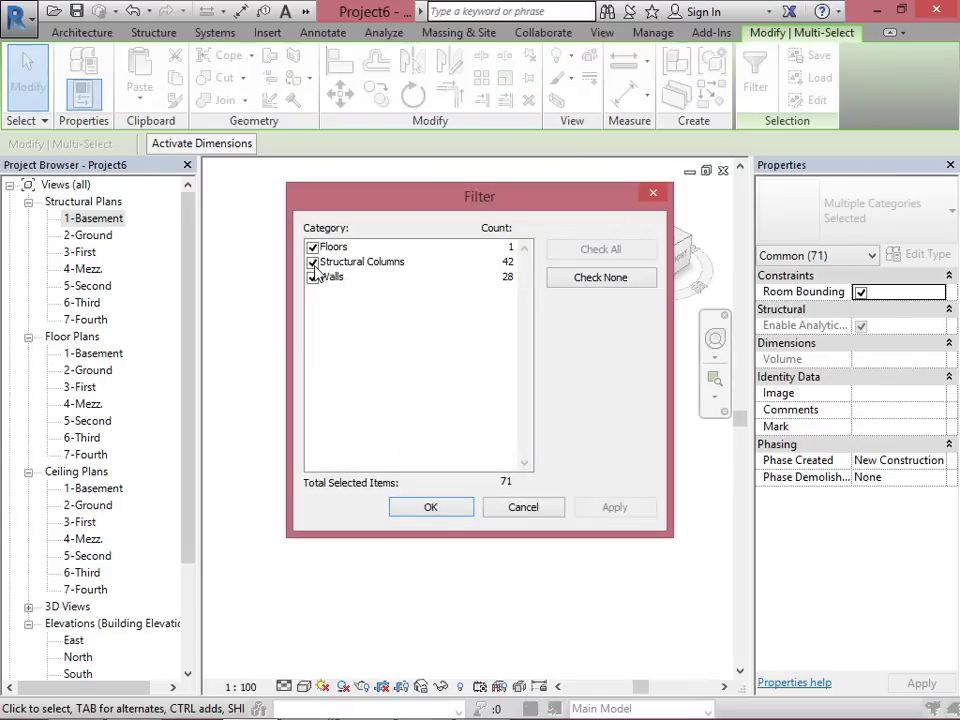
pyautogui.click(313, 262)
pyautogui.click(313, 248)
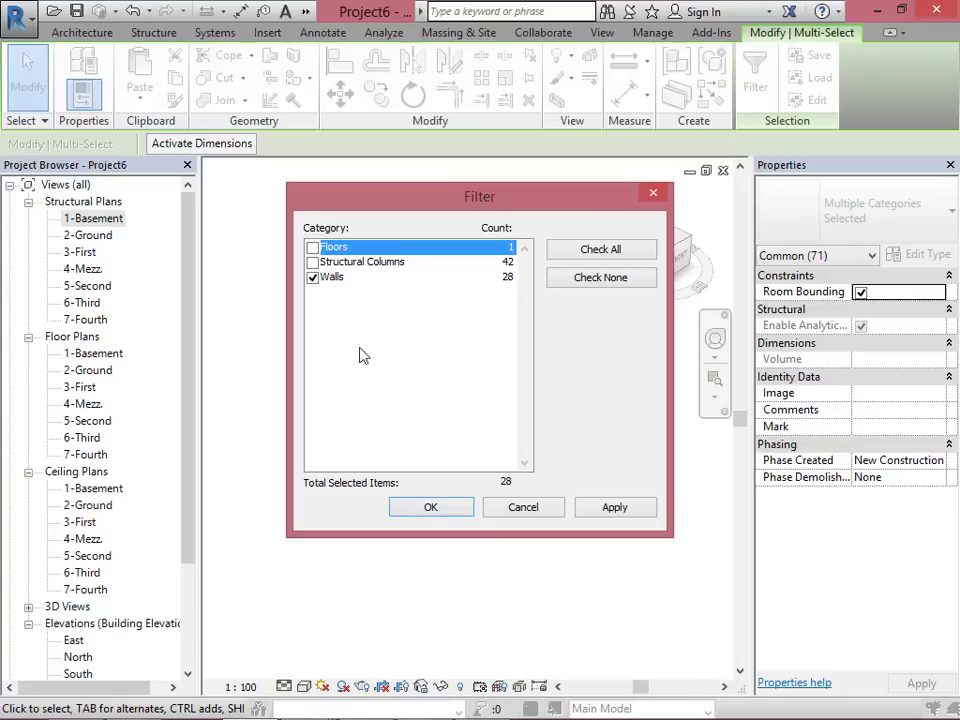
pyautogui.click(430, 508)
pyautogui.scroll(5, 488, 470)
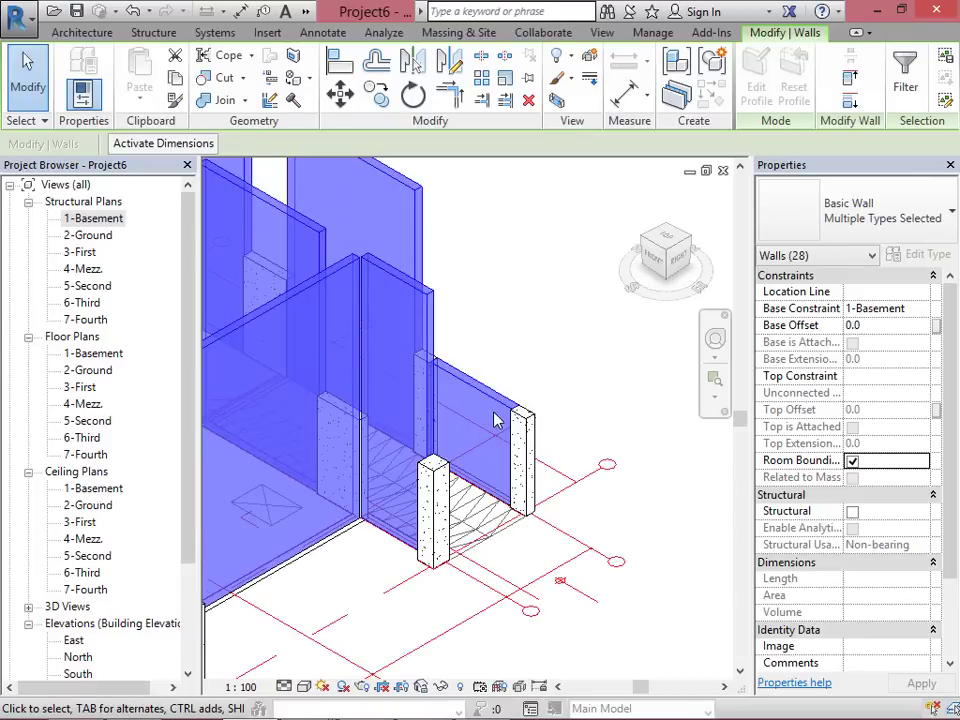
pyautogui.keyDown('shift'); pyautogui.click(492, 406); pyautogui.keyUp('shift')
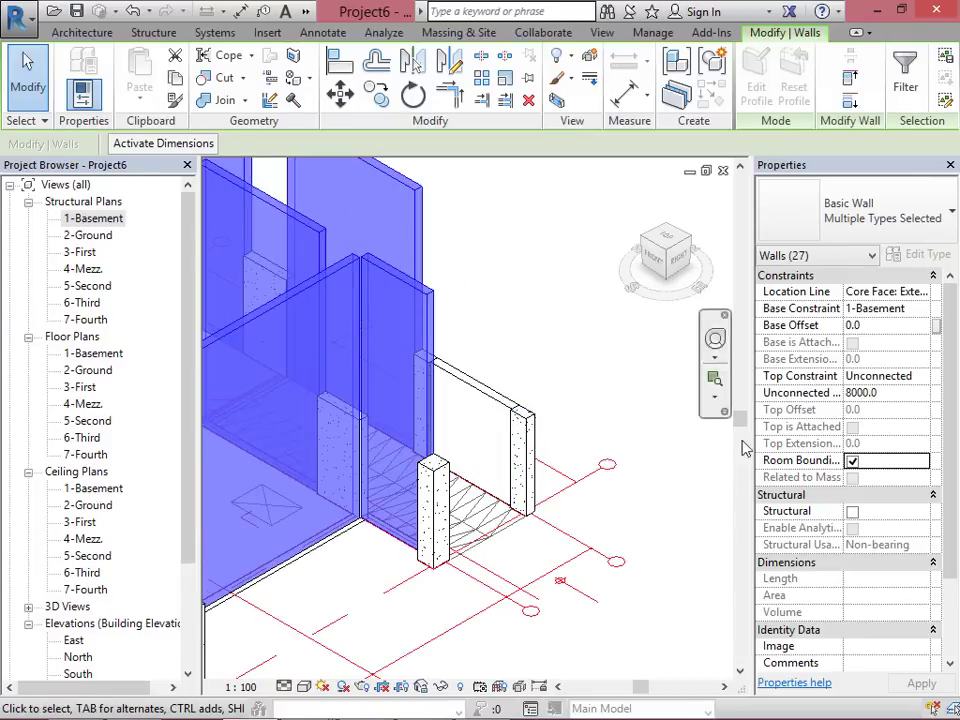